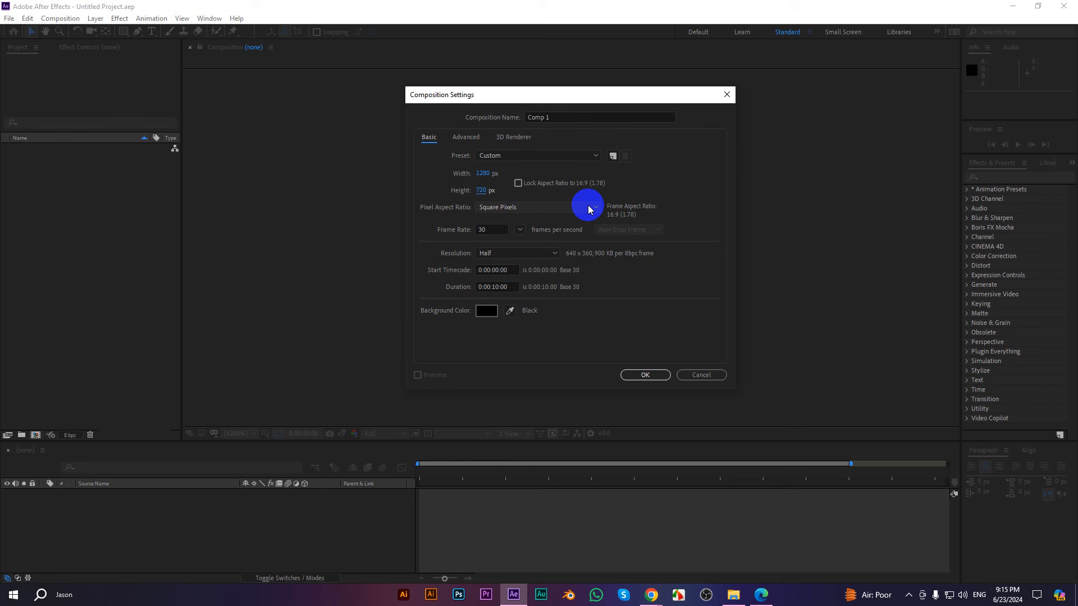
- Create a 1280 × 720 px composition at 30 fps with a 10-second duration and a black background
click(492, 287)
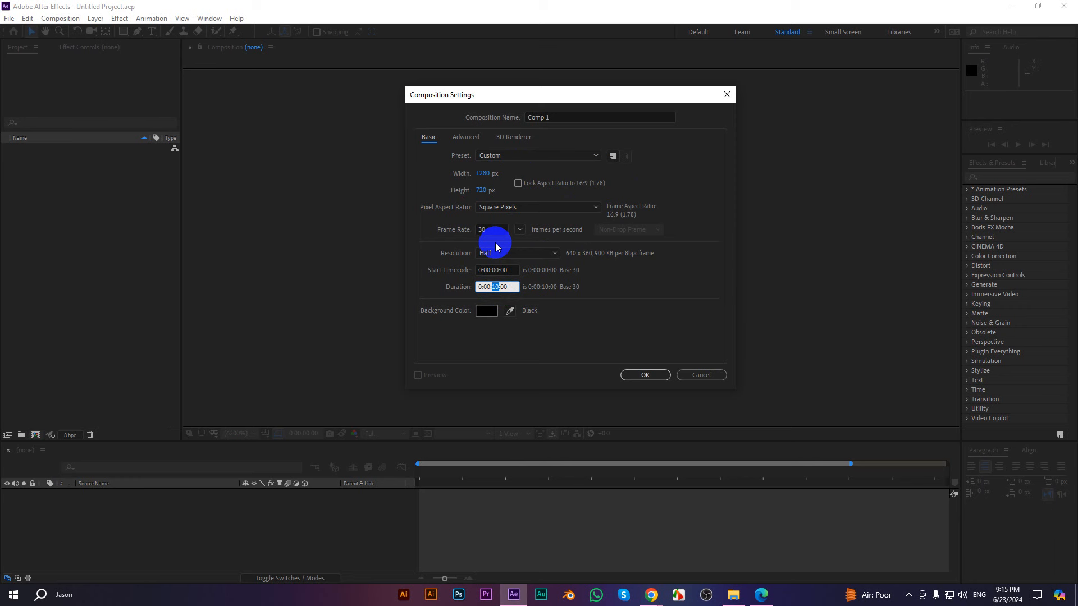
click(645, 375)
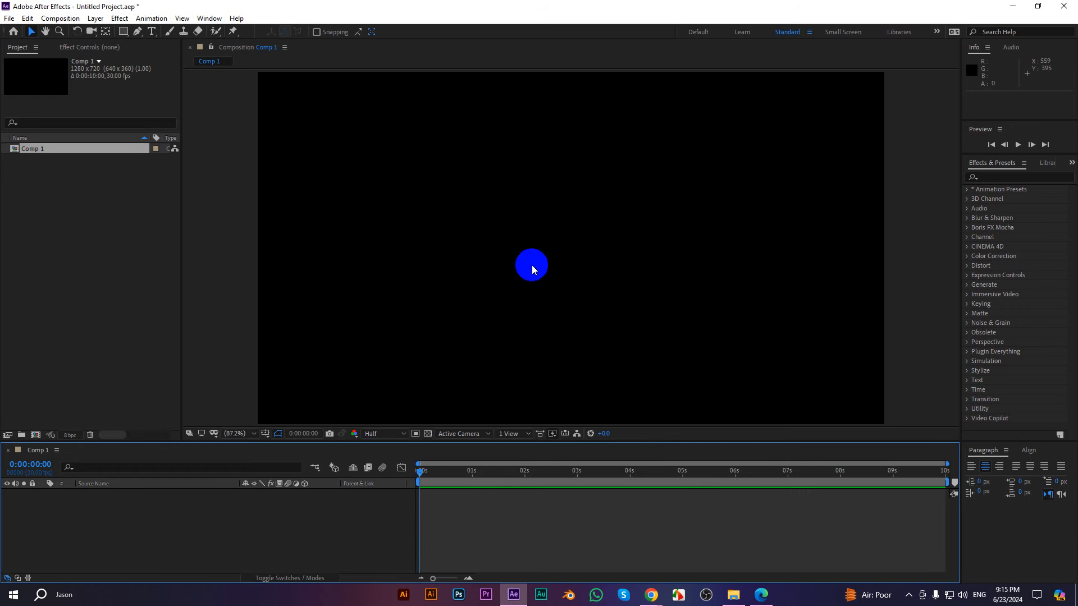
- Draw a circle near the centre of the composition with the Ellipse tool and set the preview resolution to Full
drag(124, 32, 160, 58)
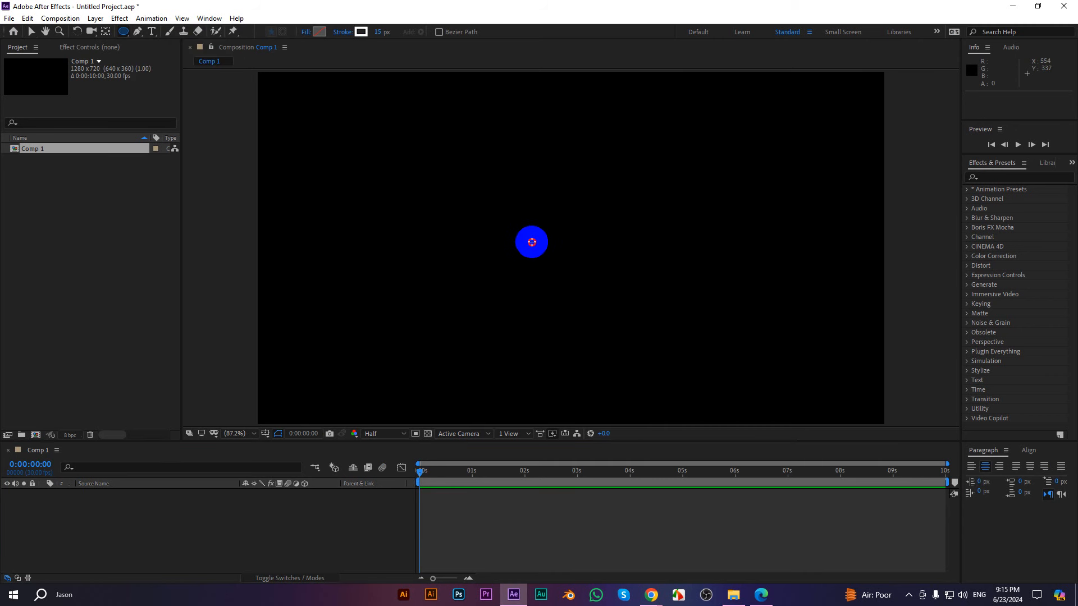
mouse_move(532, 242)
mouse_down()
mouse_move(582, 306)
mouse_move(571, 265)
mouse_move(556, 259)
mouse_move(568, 261)
mouse_up()
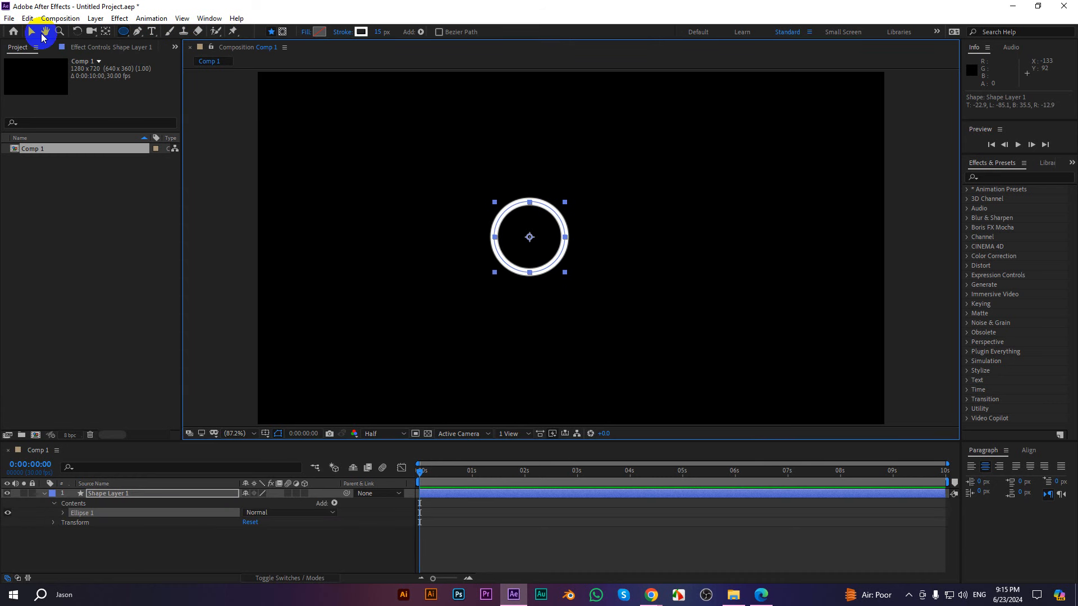
click(41, 34)
click(375, 434)
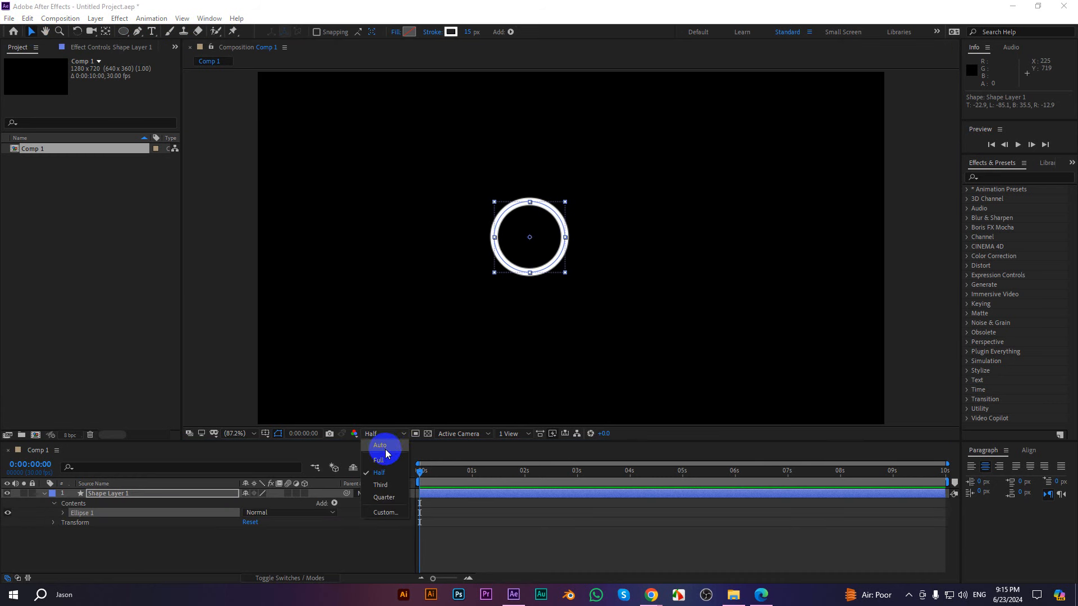
click(386, 456)
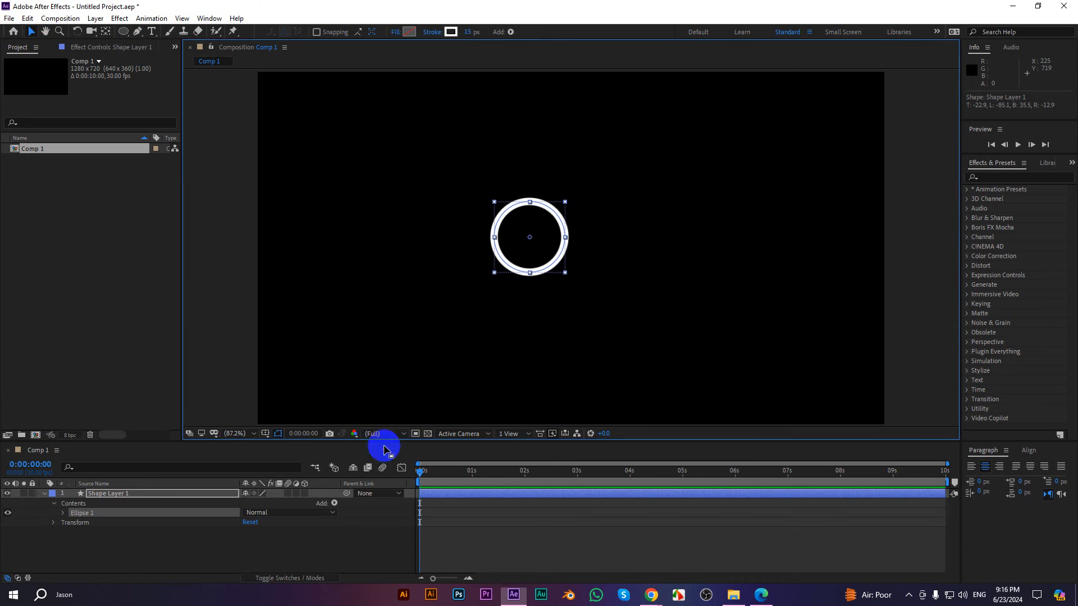
- Remove the circle's stroke and set its fill colour to solid white
click(432, 32)
click(787, 120)
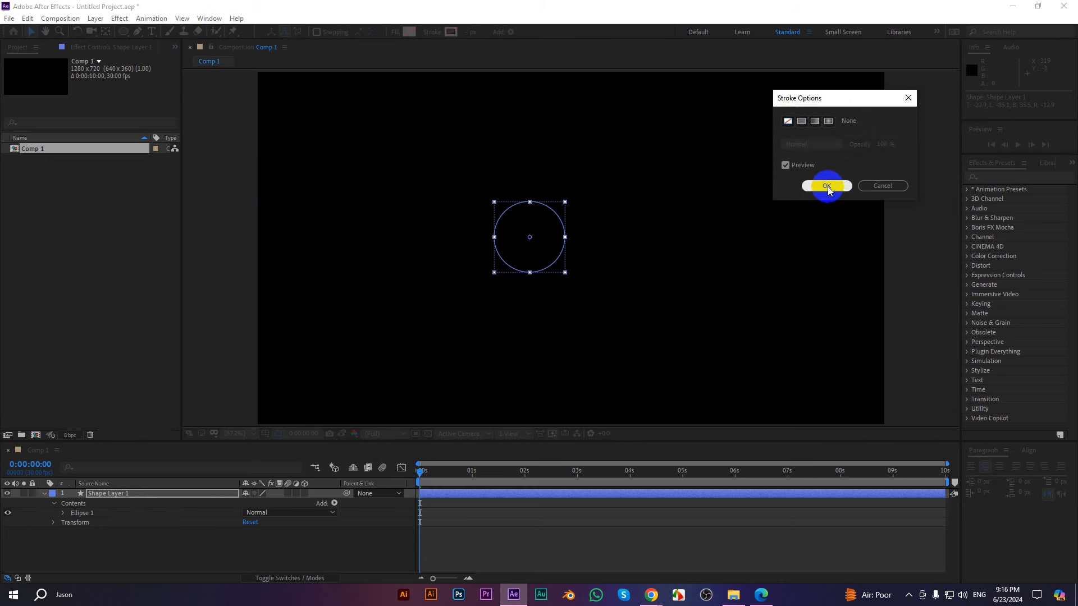
click(828, 186)
click(409, 31)
click(597, 177)
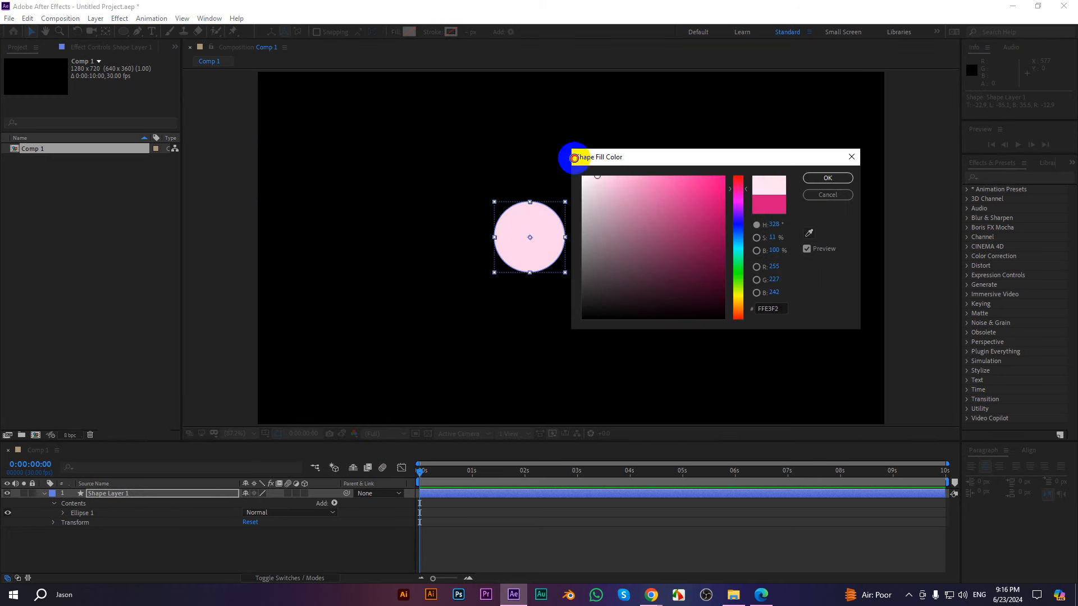
drag(573, 158, 581, 176)
click(827, 178)
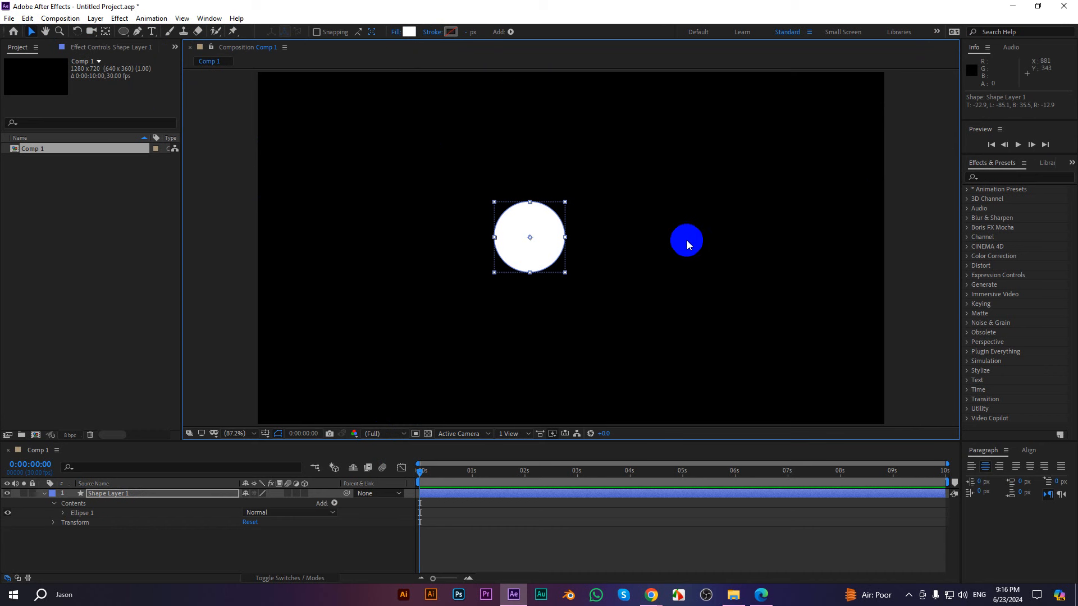
- Reposition the circle near the composition's centre, at about 608, 376, and collapse its layer properties
drag(550, 237, 602, 257)
click(44, 494)
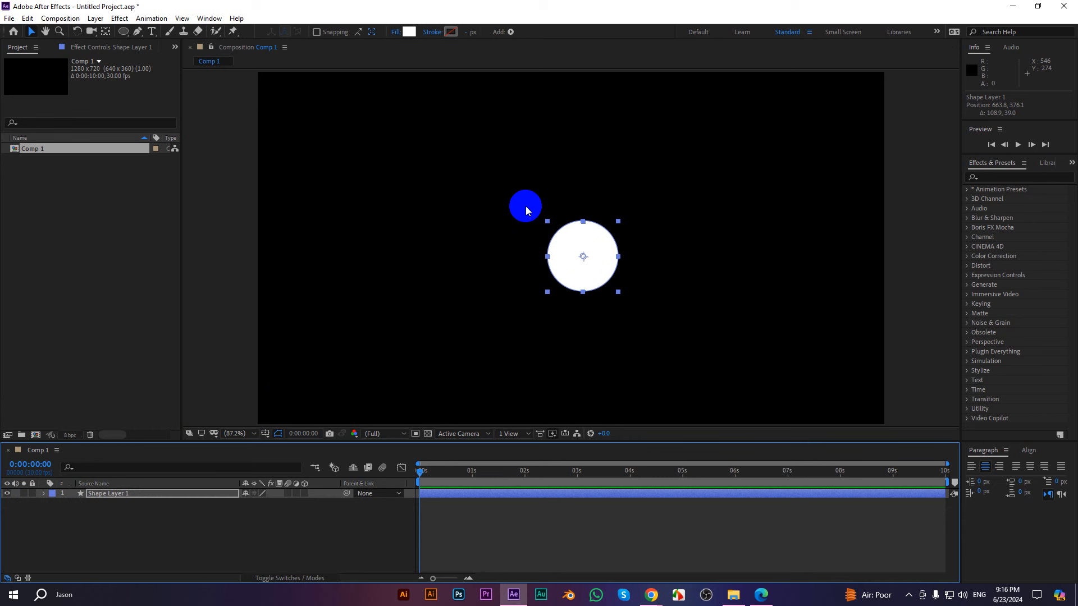
drag(575, 234, 550, 233)
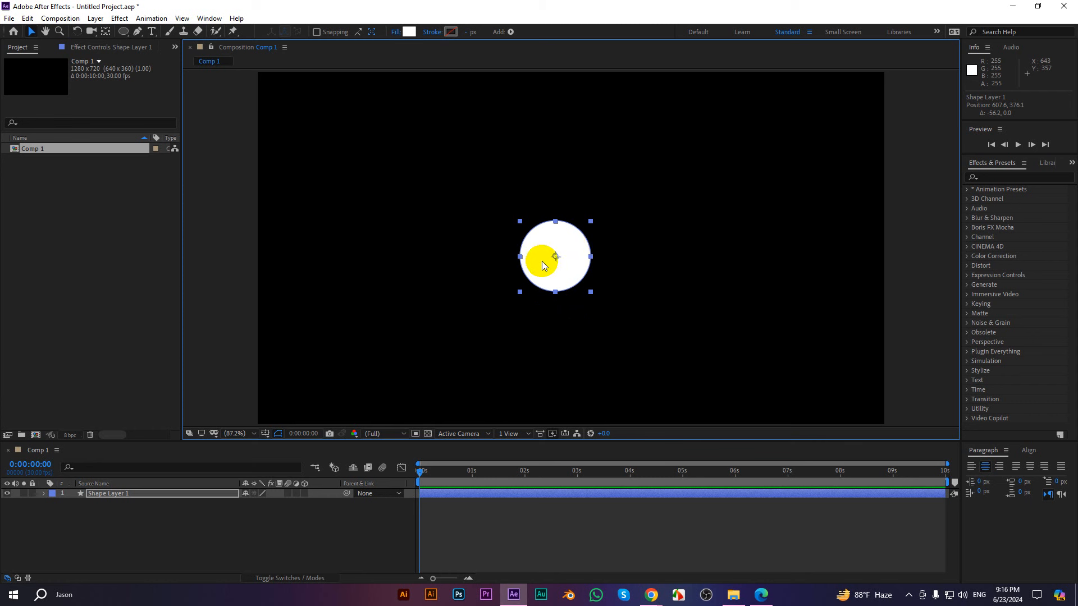
- Add Scale keyframes to the circle at 0:00:00:10 and 0:00:01:00, setting the first one to 0%
key(s)
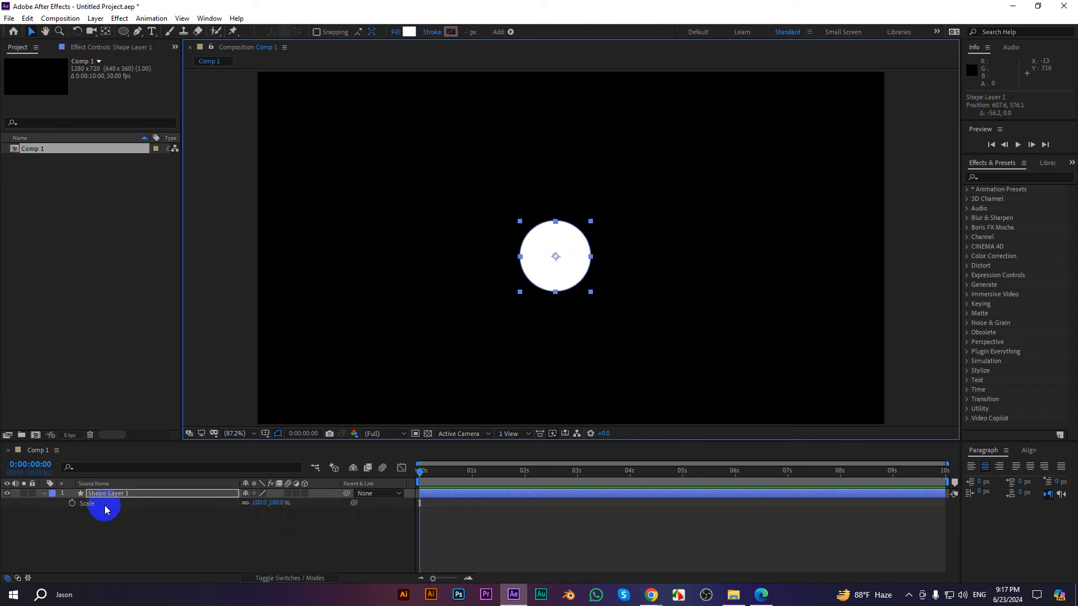
mouse_move(419, 472)
mouse_down()
mouse_move(469, 474)
mouse_move(435, 480)
mouse_up()
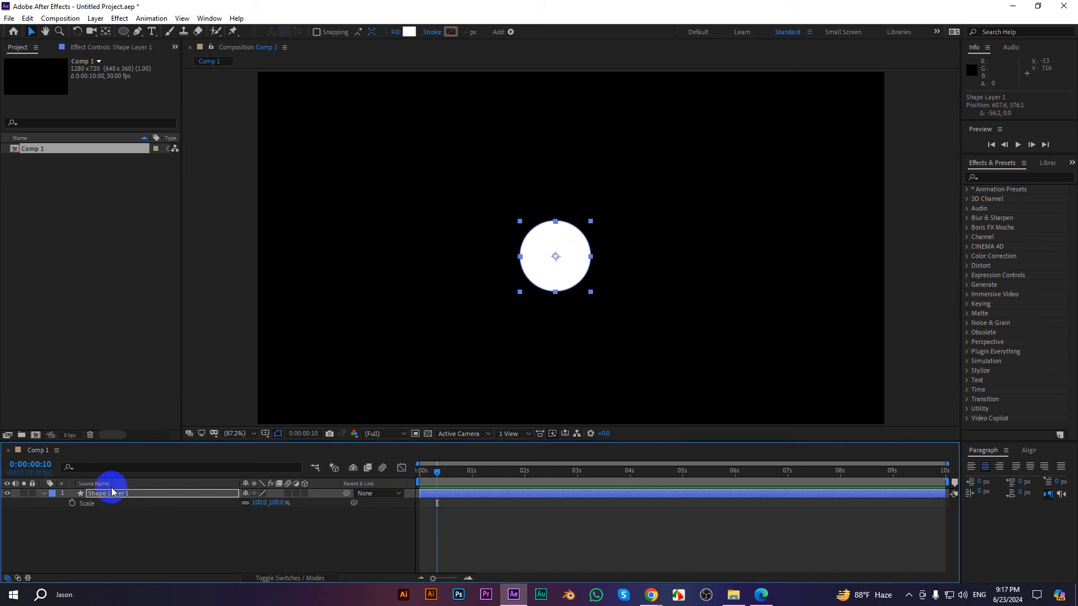
click(72, 503)
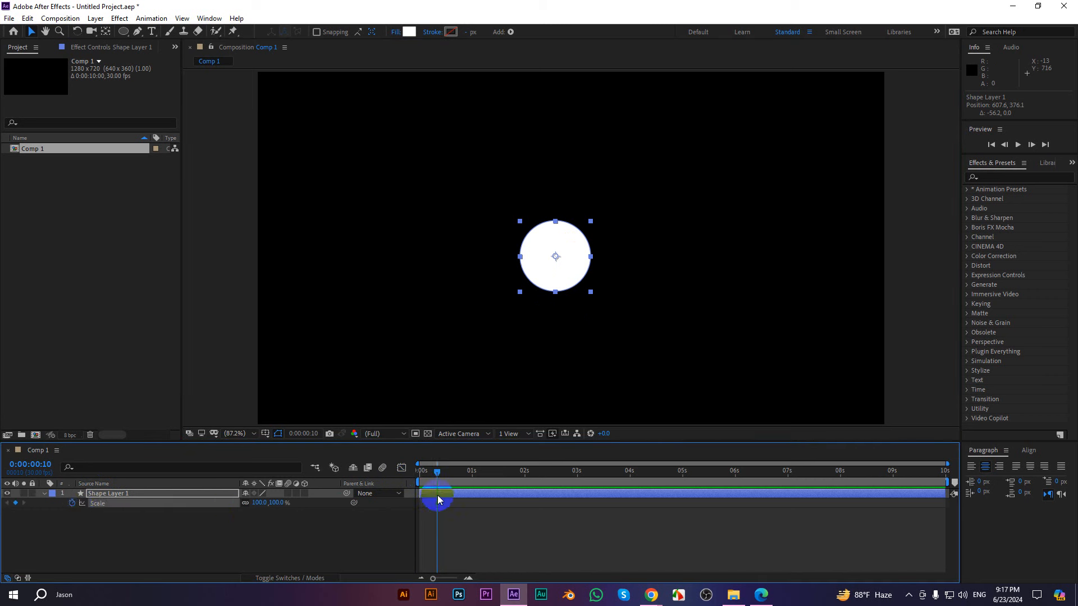
key(shift+Page_Down)
key(shift+Page_Down)
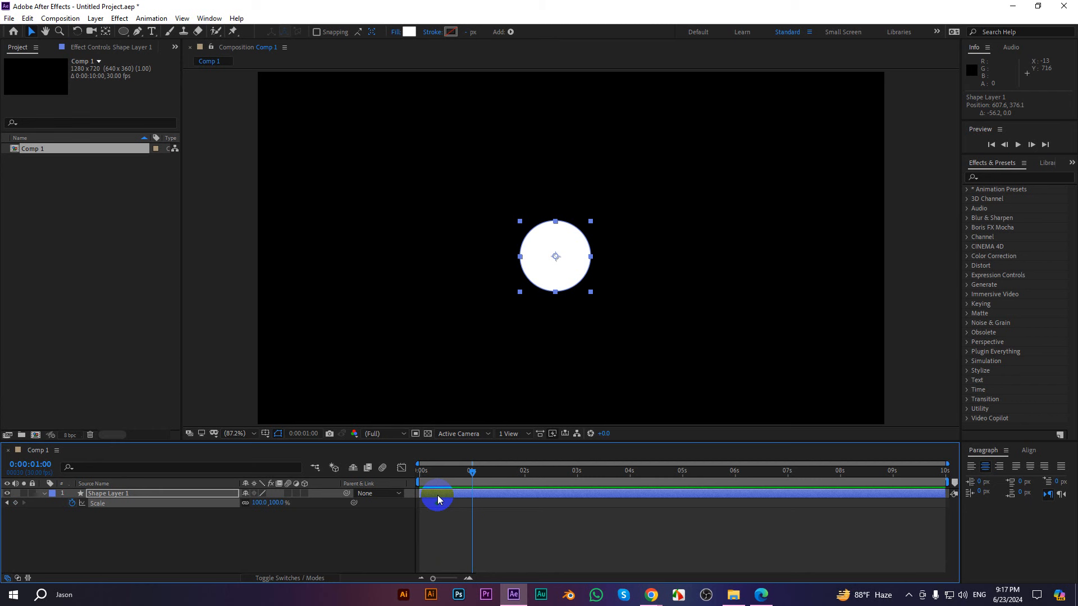
click(15, 504)
click(7, 503)
click(259, 503)
text(0)
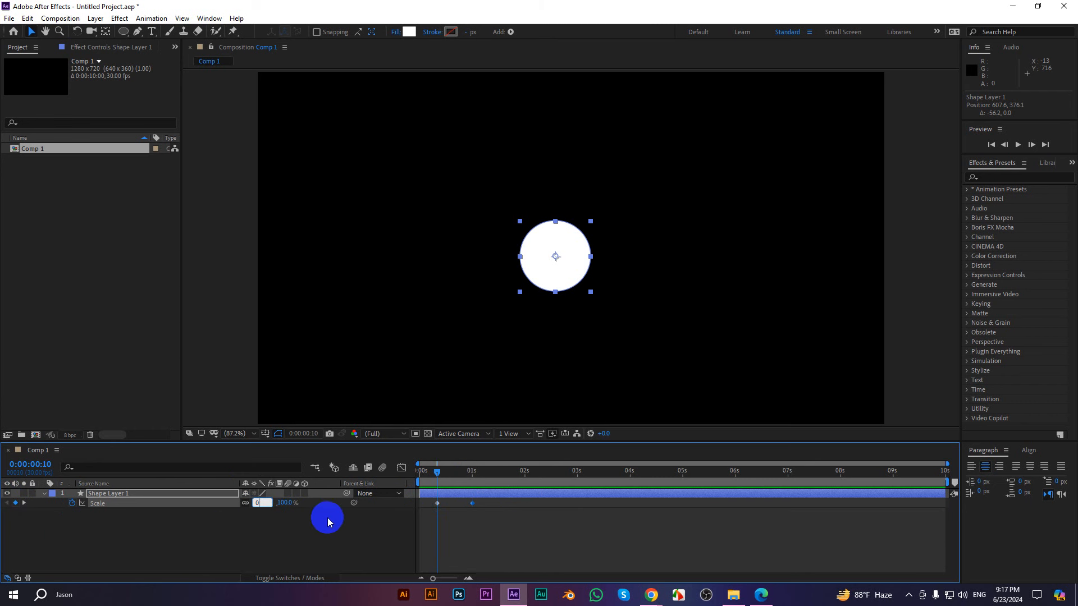
key(Return)
- Set the circle's Scale to 110% at the 0:00:01:00 keyframe
drag(439, 473, 475, 478)
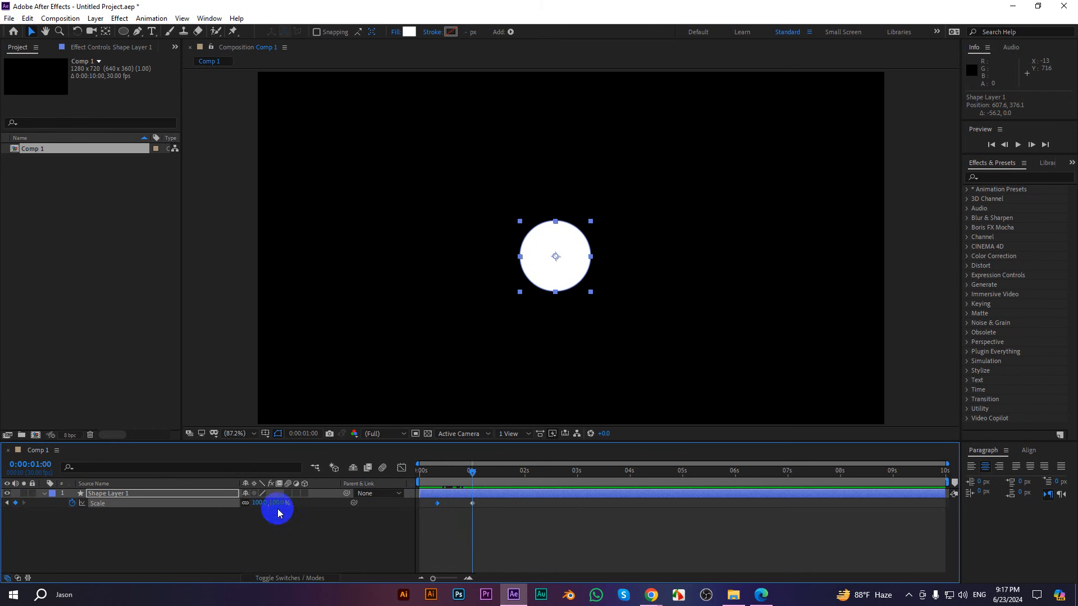
click(259, 504)
text(110)
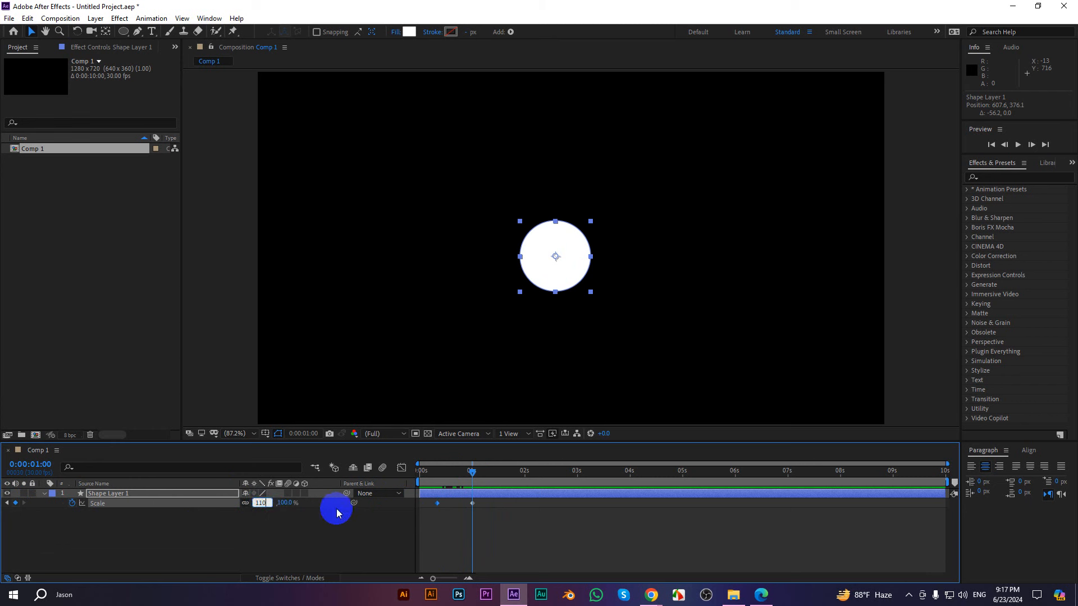
key(Return)
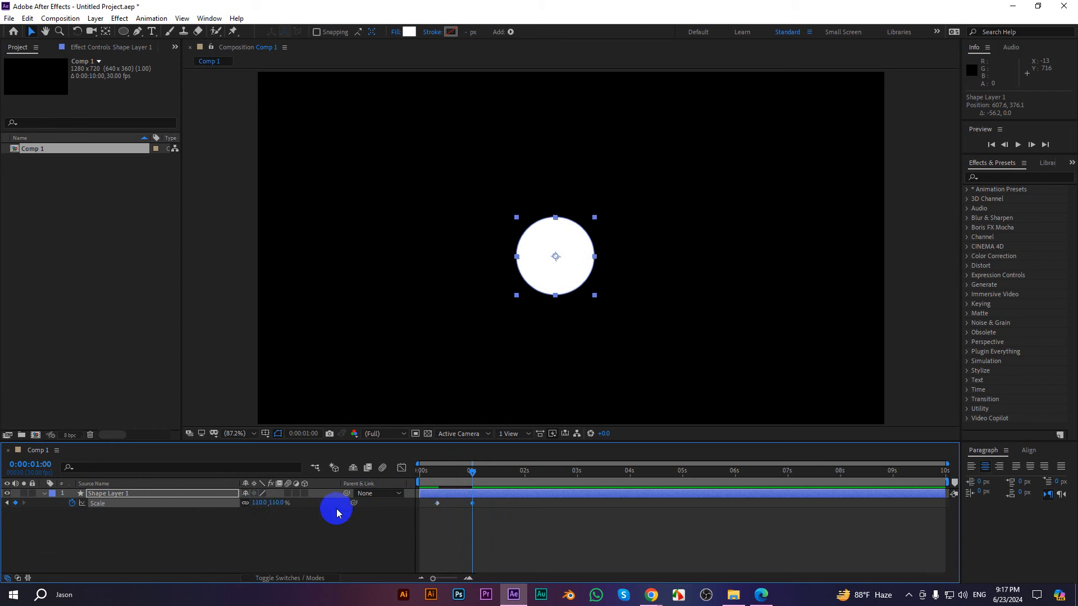
- Add a Scale keyframe of 90% three frames further on, at 0:00:01:03
key(Page_Down)
key(Page_Down)
key(Page_Down)
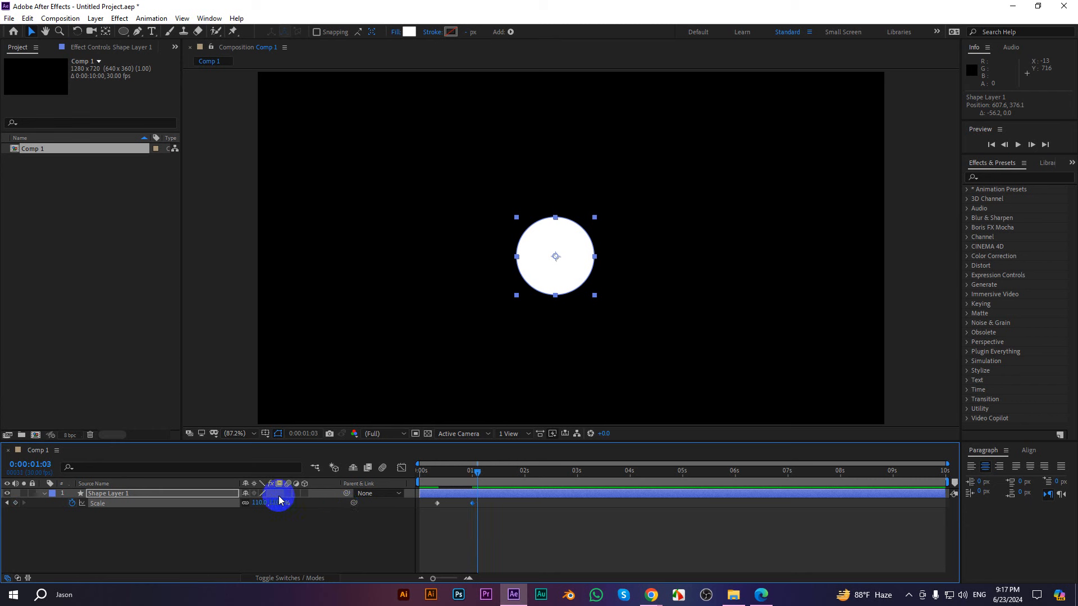
click(259, 502)
text(90)
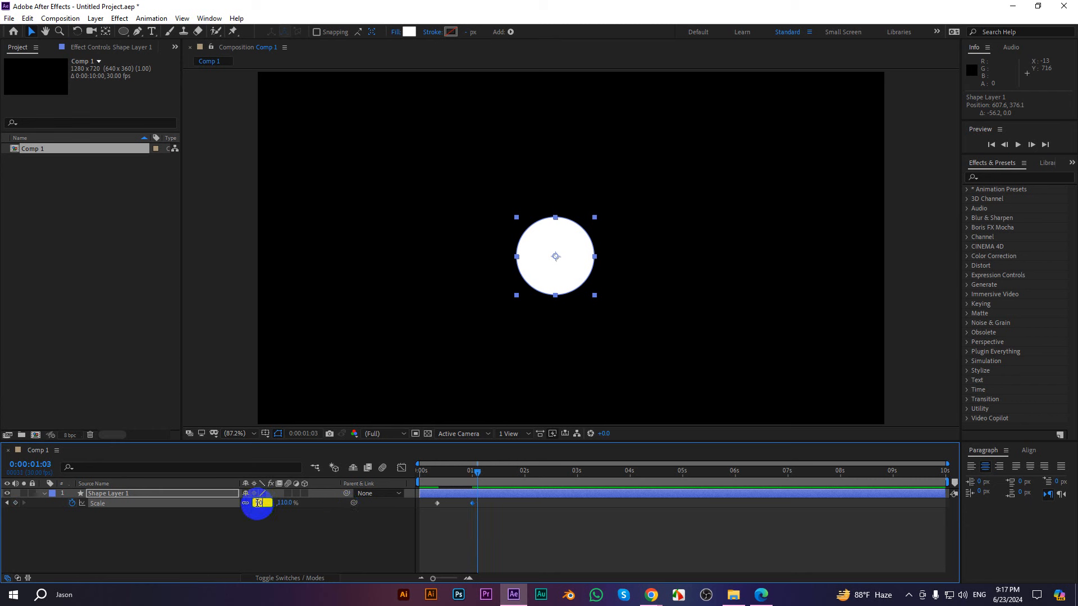
key(Return)
- Add a Scale keyframe of 100% at 0:00:01:06 to settle the circle at its full size
key(Page_Down)
key(Page_Down)
key(Page_Down)
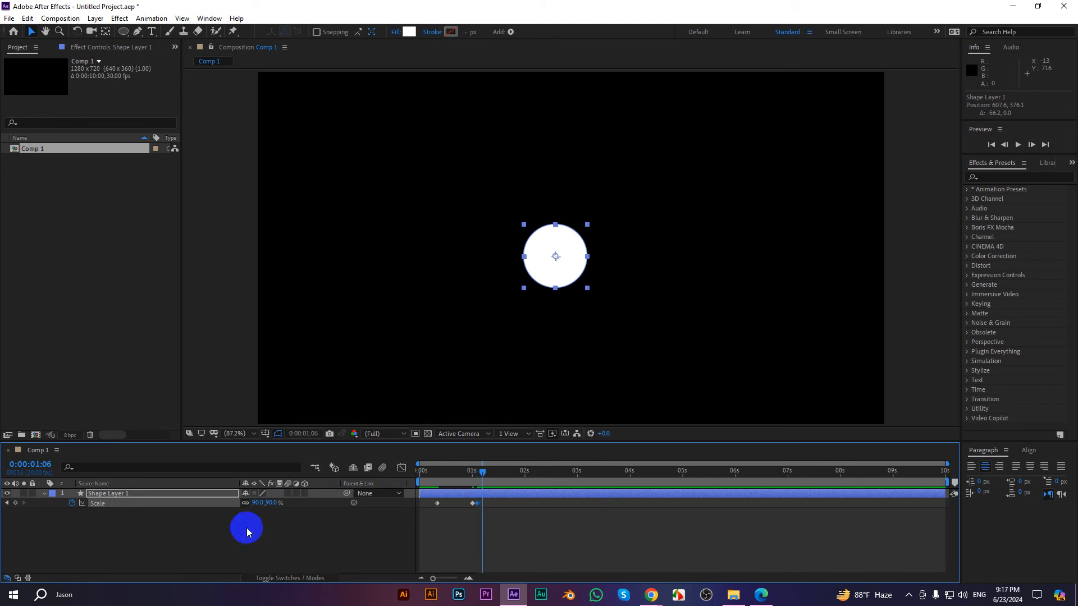
click(253, 503)
text(1)
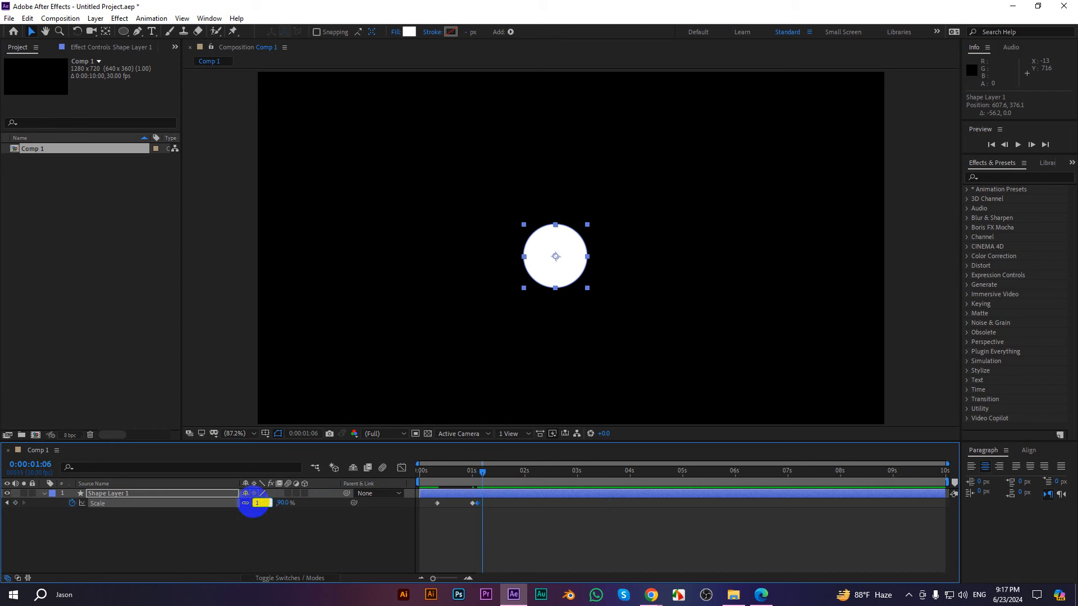
text(00)
key(Return)
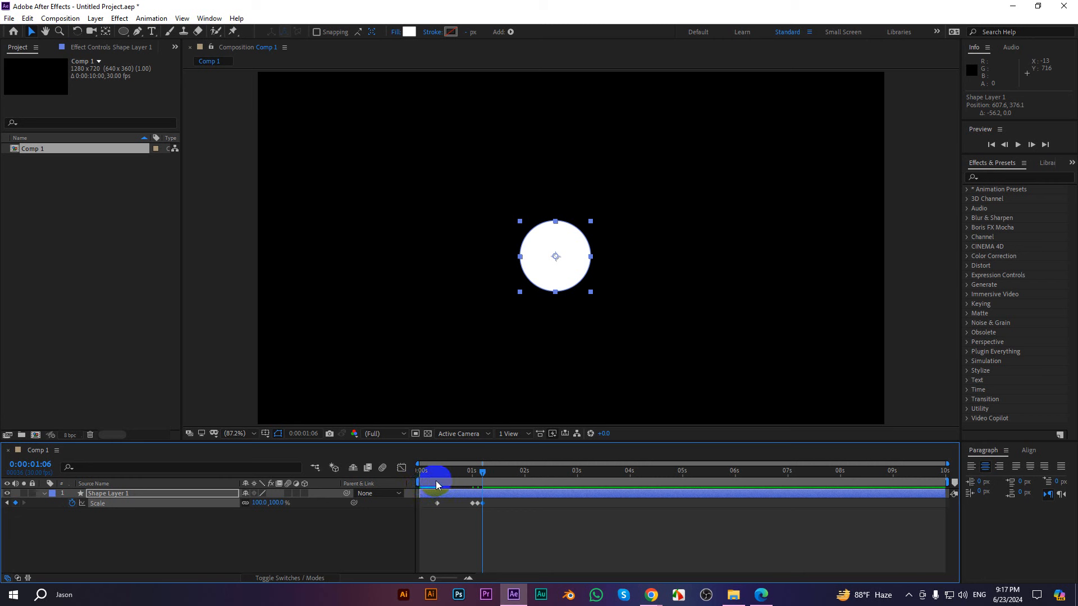
- Play the circle's scale animation from near the start of the timeline to check its speed
drag(479, 471, 429, 471)
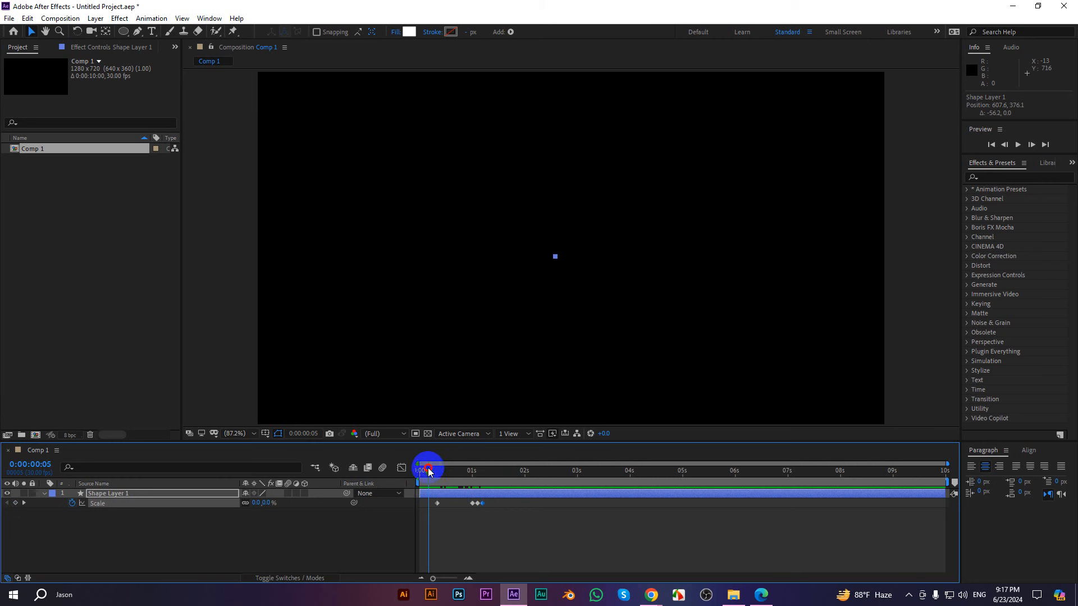
scroll(585, 244, up, 1)
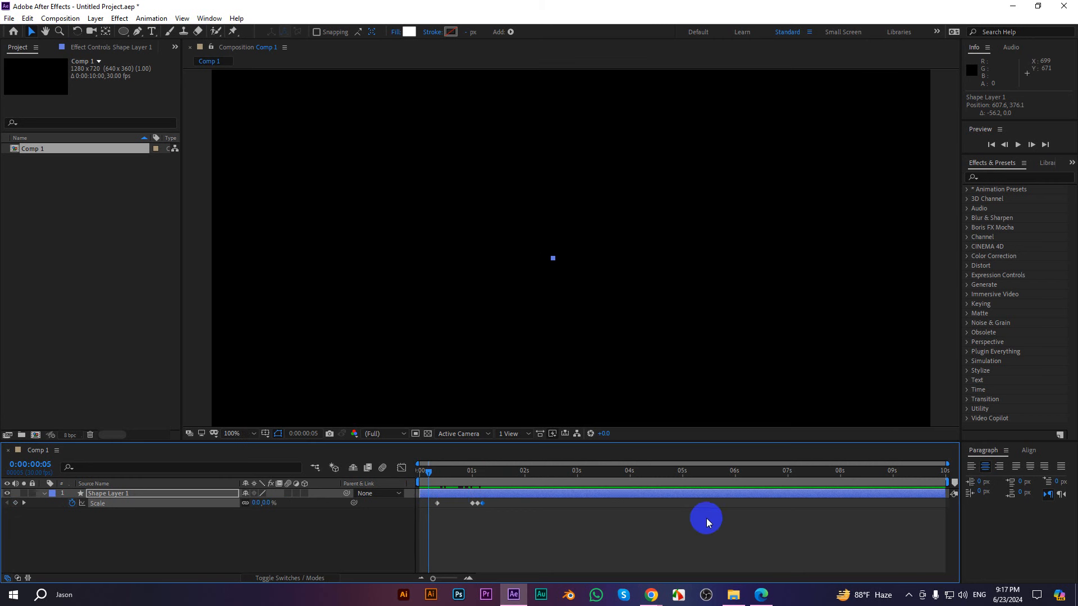
key(space)
click(570, 251)
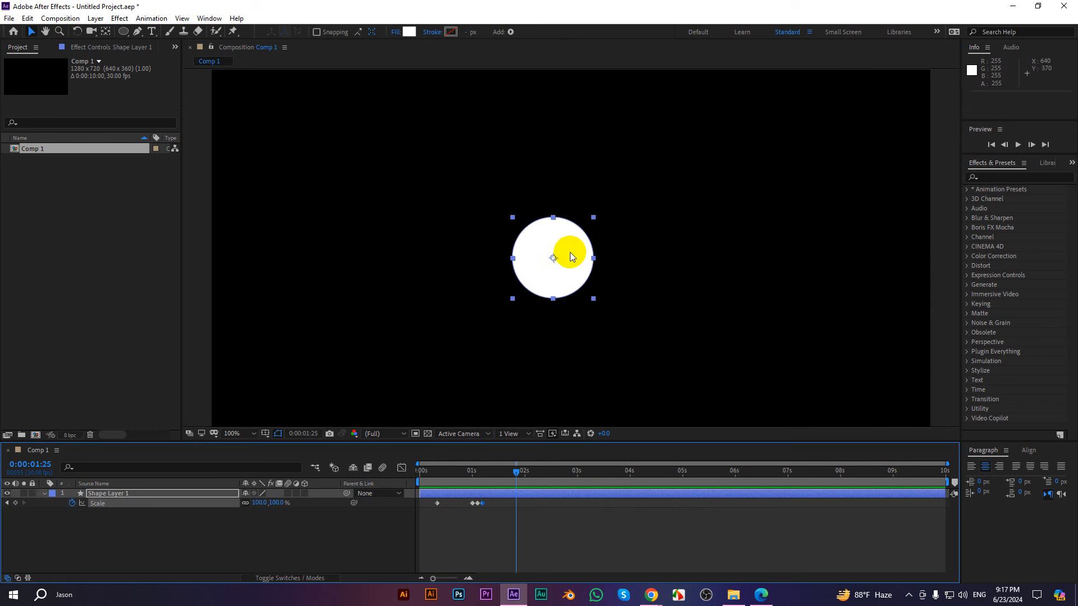
- Speed up the animation by compressing the circle's Scale keyframes so that they all fall within the first second
scroll(571, 252, up, 1)
drag(481, 472, 433, 473)
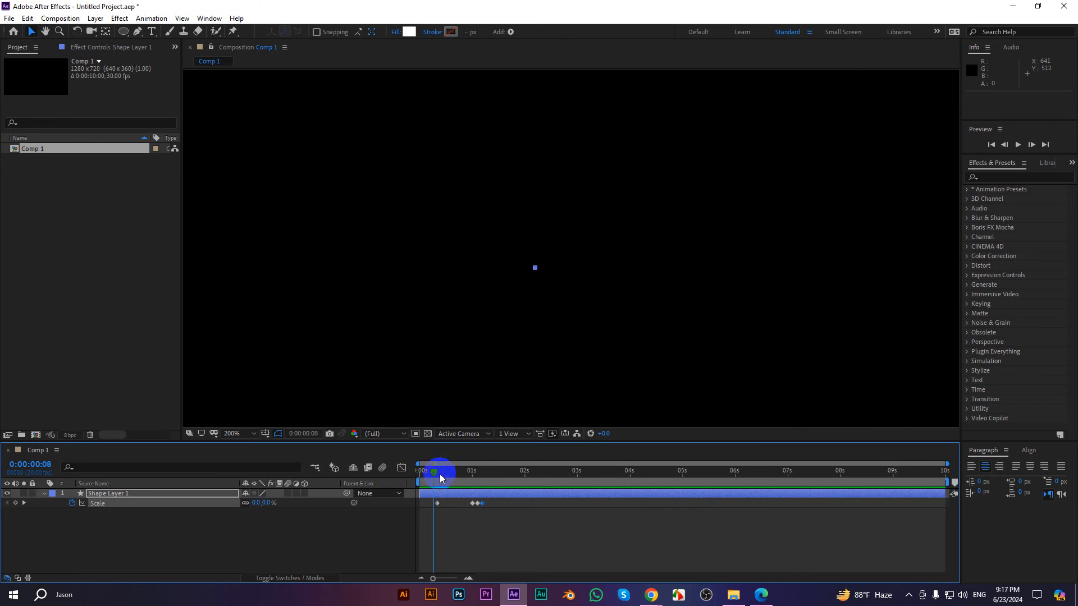
drag(517, 523, 463, 507)
- Replay the shortened scale animation several times from the start to check the circle's bounce
key(space)
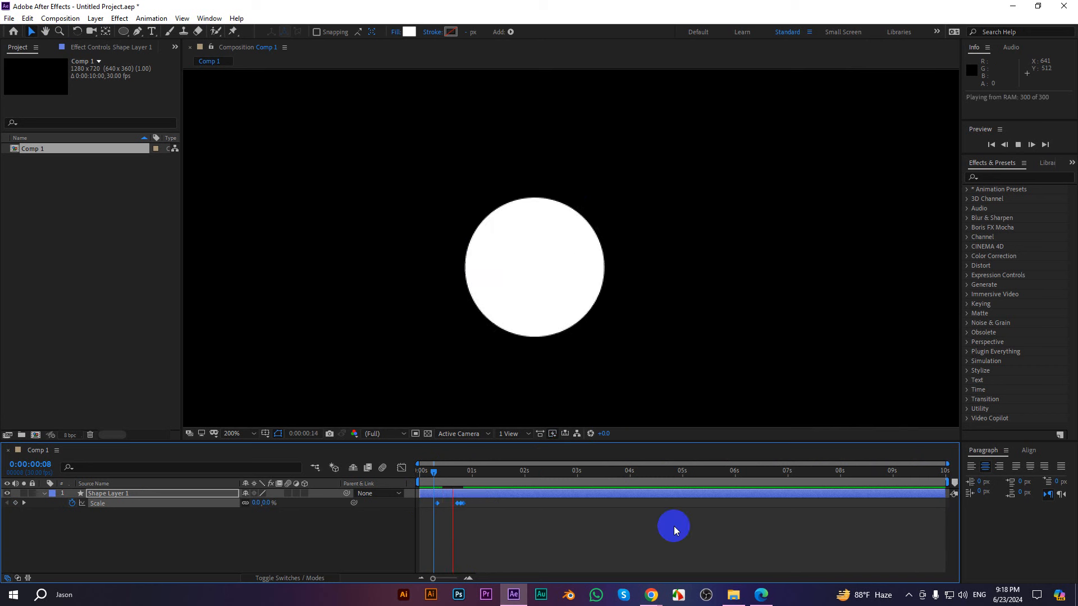
click(490, 471)
drag(490, 473, 406, 471)
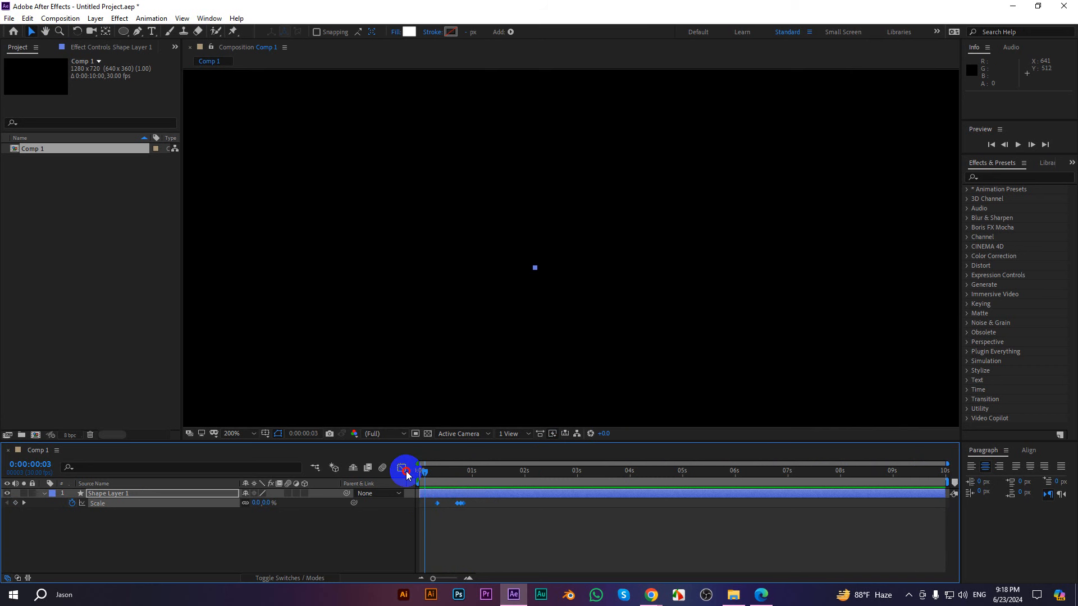
click(720, 538)
key(space)
drag(517, 473, 421, 471)
key(space)
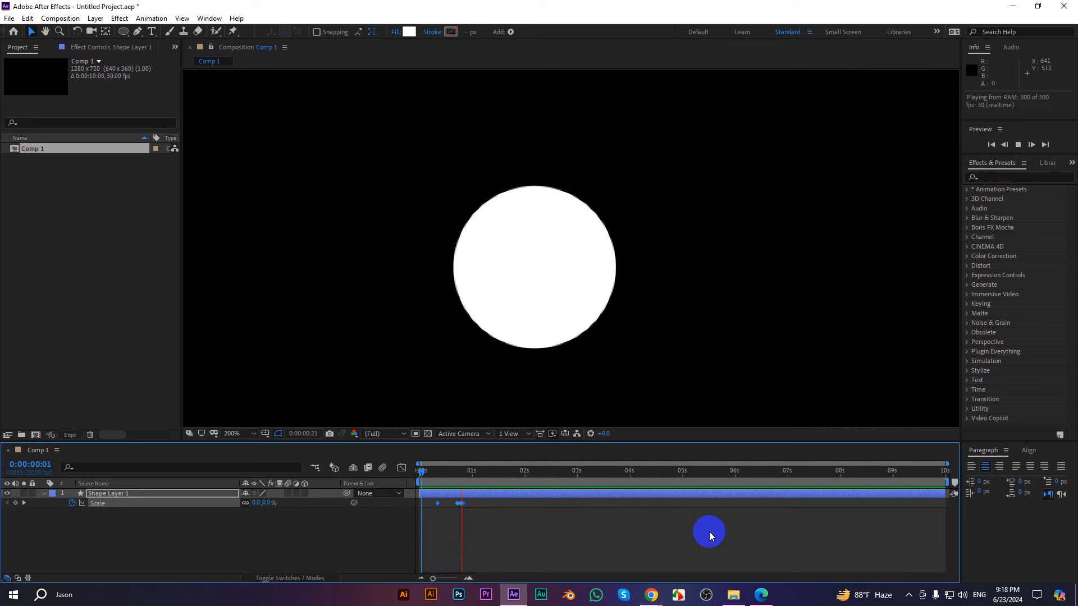
key(space)
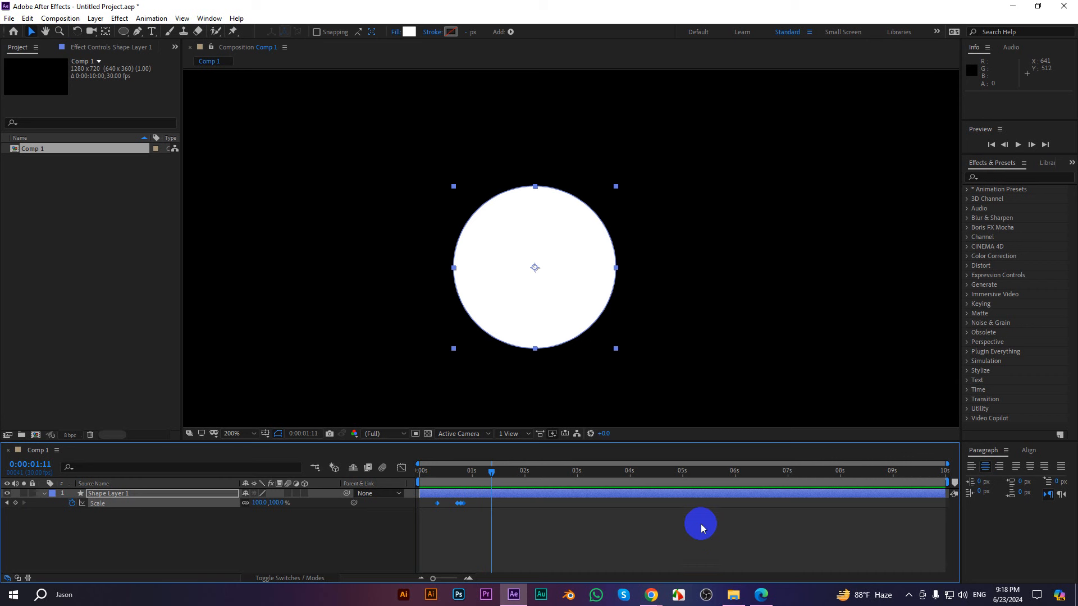
- Scrub through the Scale keyframes from 0:00:00:10 to 0:00:00:23 to examine how the circle's size changes
drag(496, 474, 437, 462)
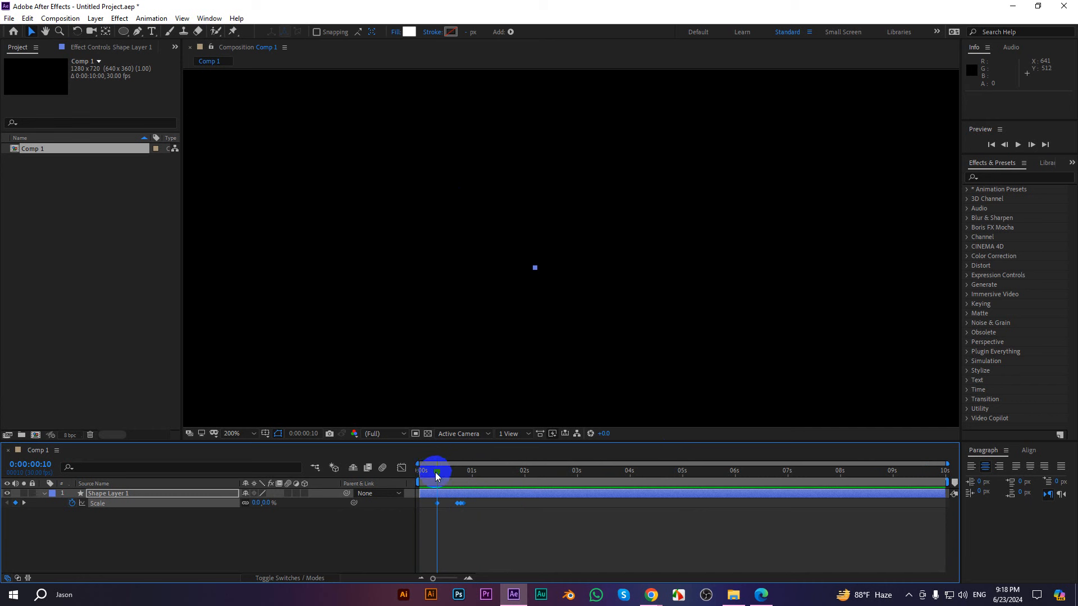
drag(435, 472, 455, 477)
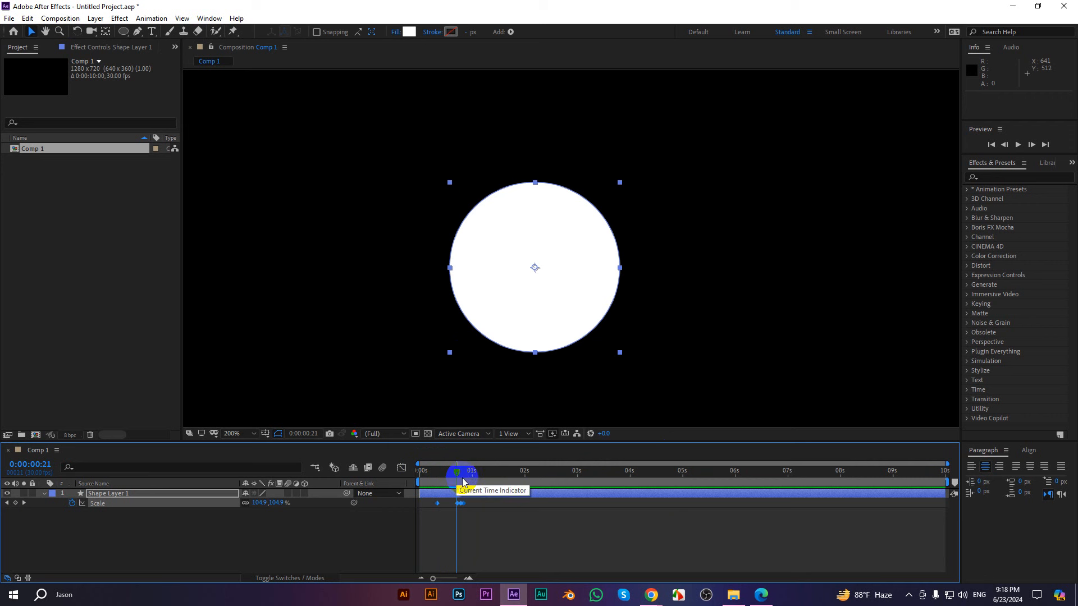
drag(456, 478, 459, 477)
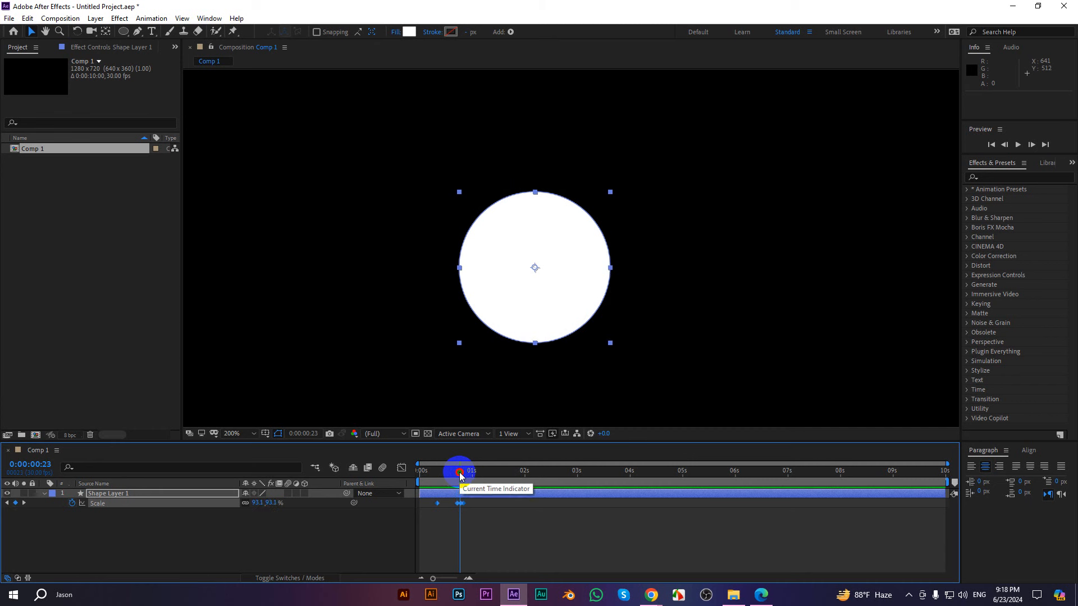
- Move the playhead to 0:00:00:25 and remove all Scale keyframes from the circle's layer
drag(460, 476, 465, 477)
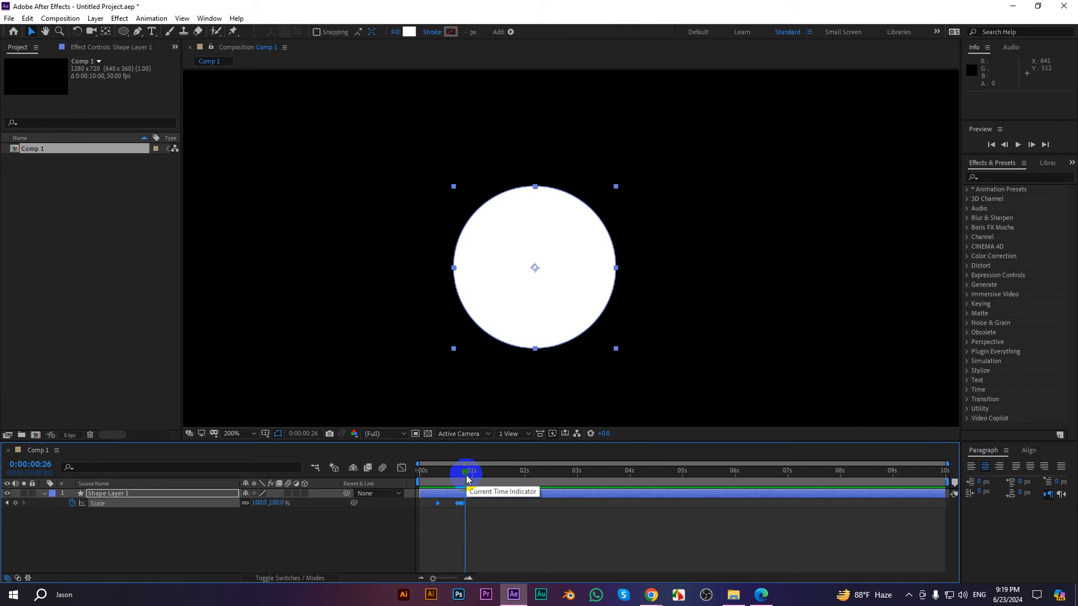
mouse_move(466, 478)
mouse_down()
mouse_move(433, 474)
mouse_move(572, 482)
mouse_move(432, 491)
mouse_move(465, 498)
mouse_up()
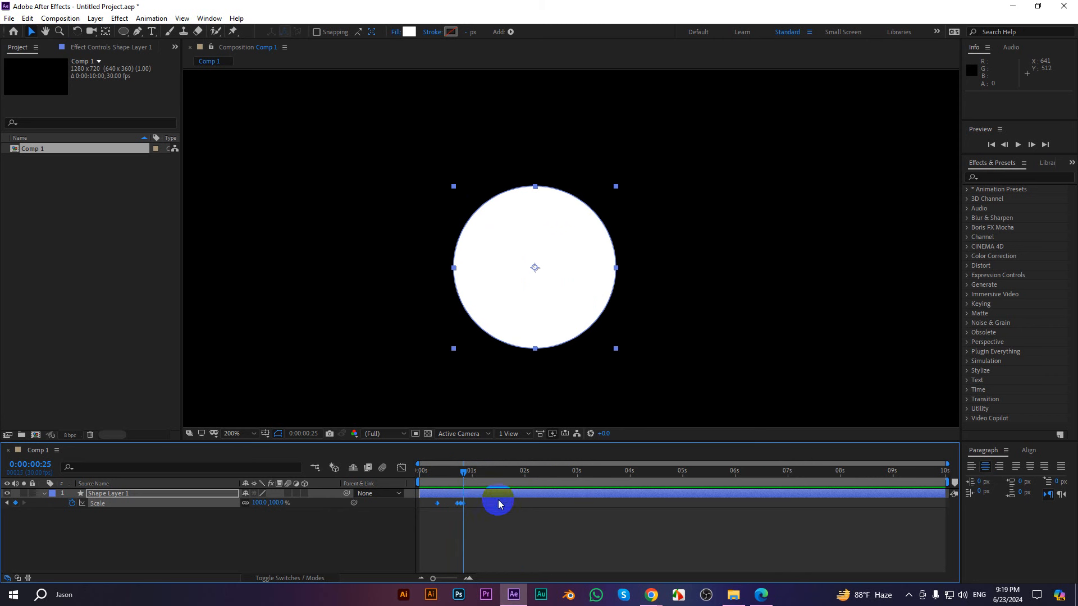
click(479, 492)
click(540, 522)
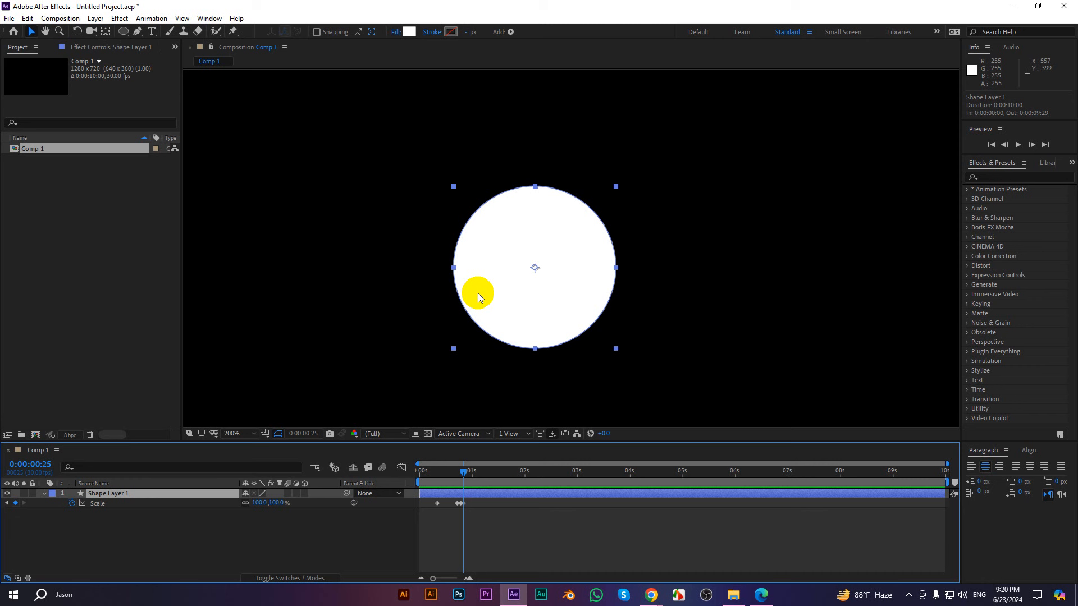
click(72, 503)
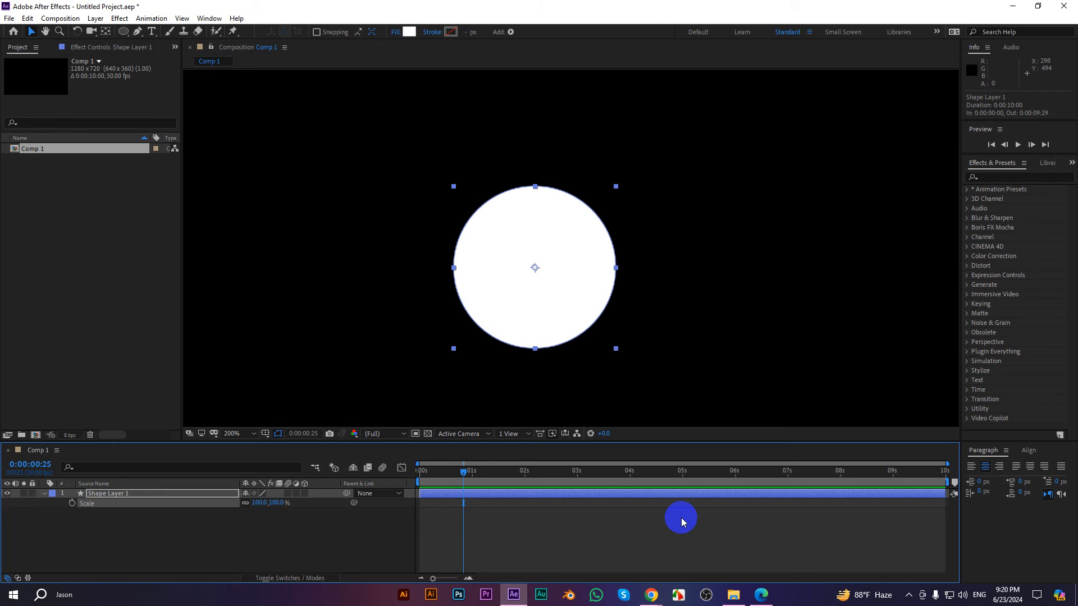
- Open Expression.docx from the Class Doc folder inside MGVE Batch-07, dismiss the licence notices, and enable editing in Word
click(733, 595)
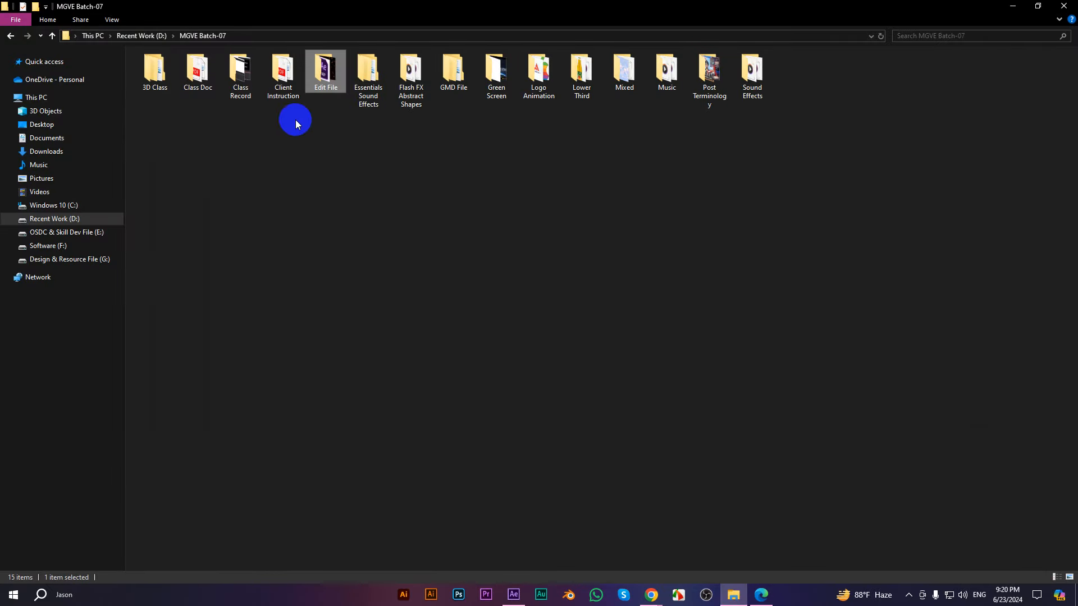
double_click(198, 71)
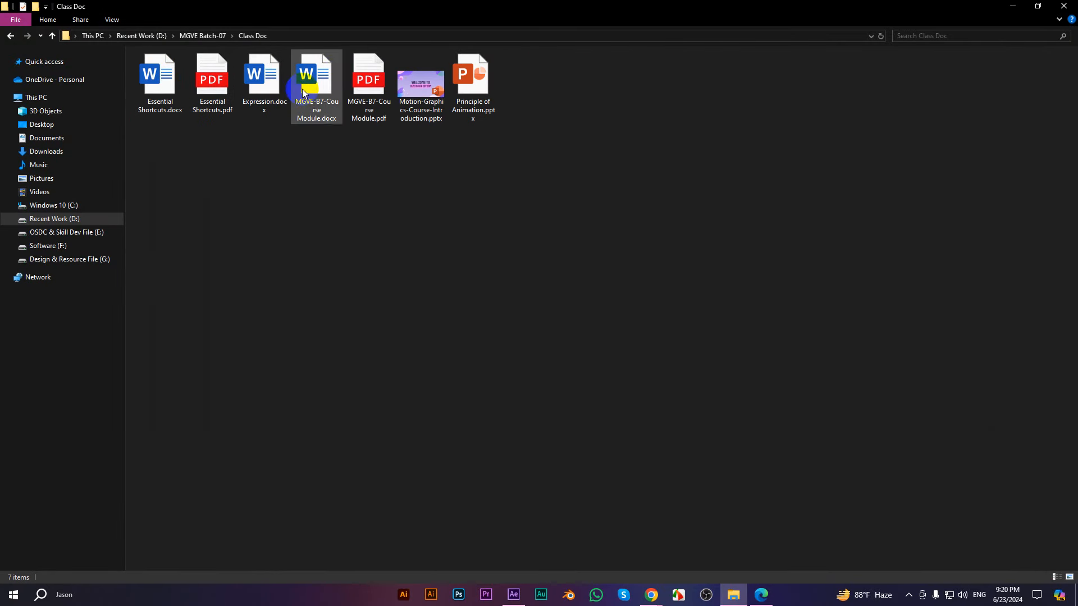
double_click(275, 79)
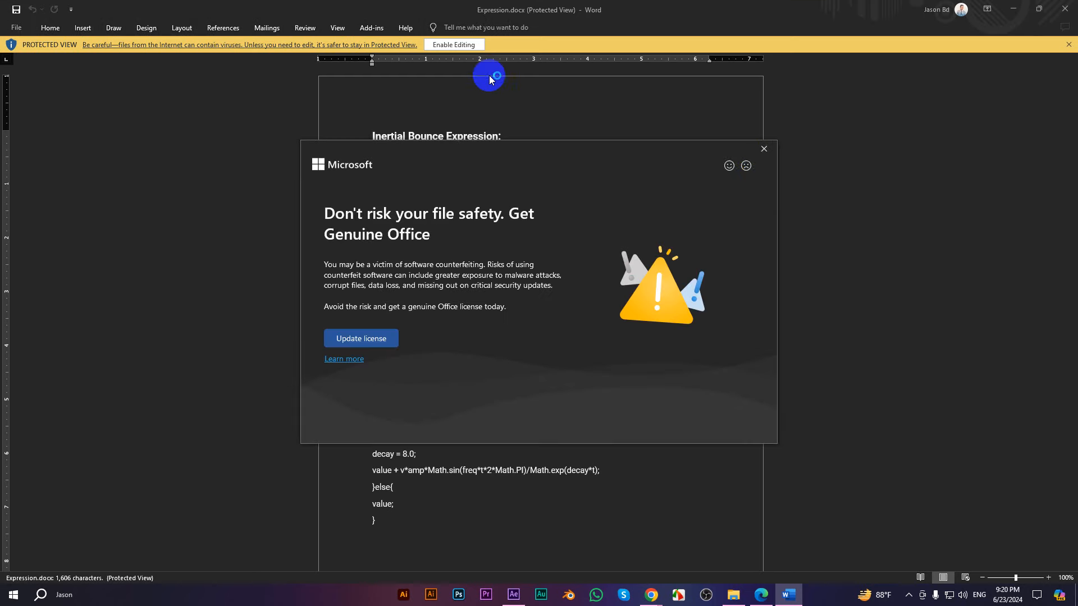
click(765, 149)
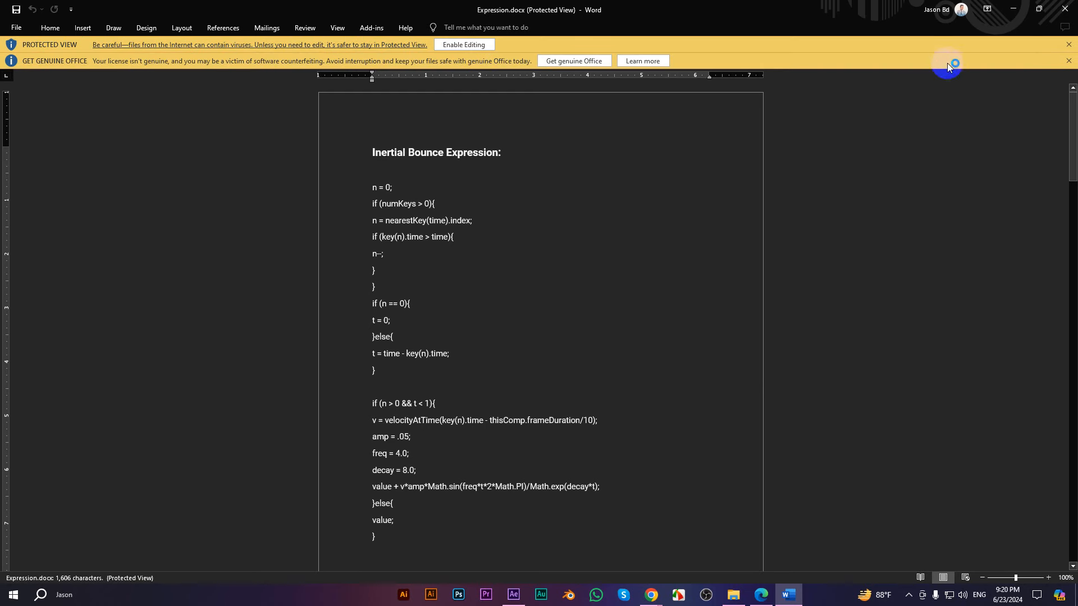
click(1069, 62)
click(478, 44)
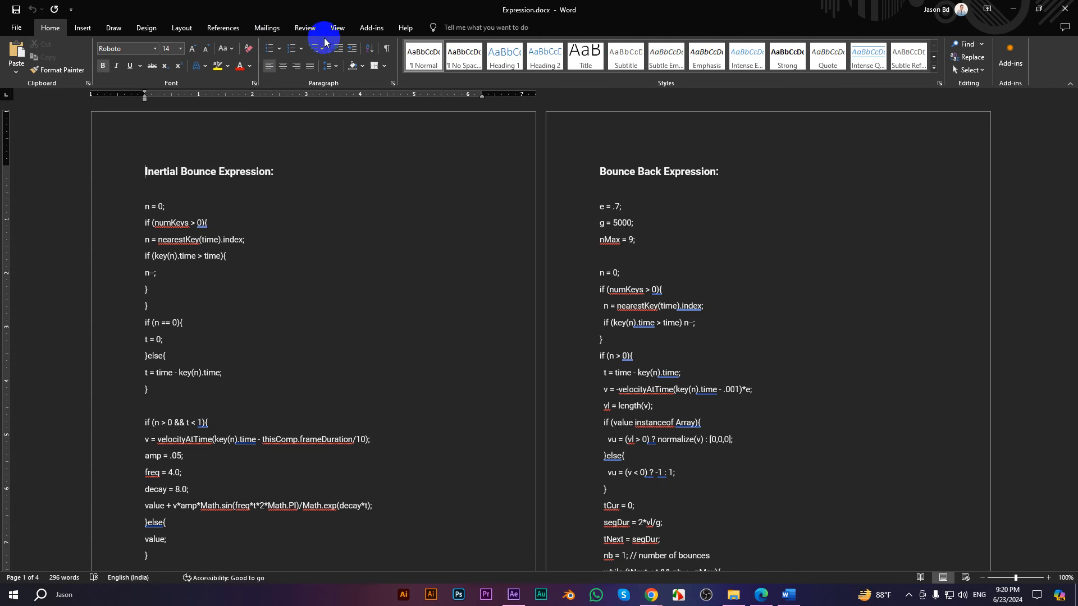
- Show the expression document one page at a time and enlarge it to 112%
click(336, 29)
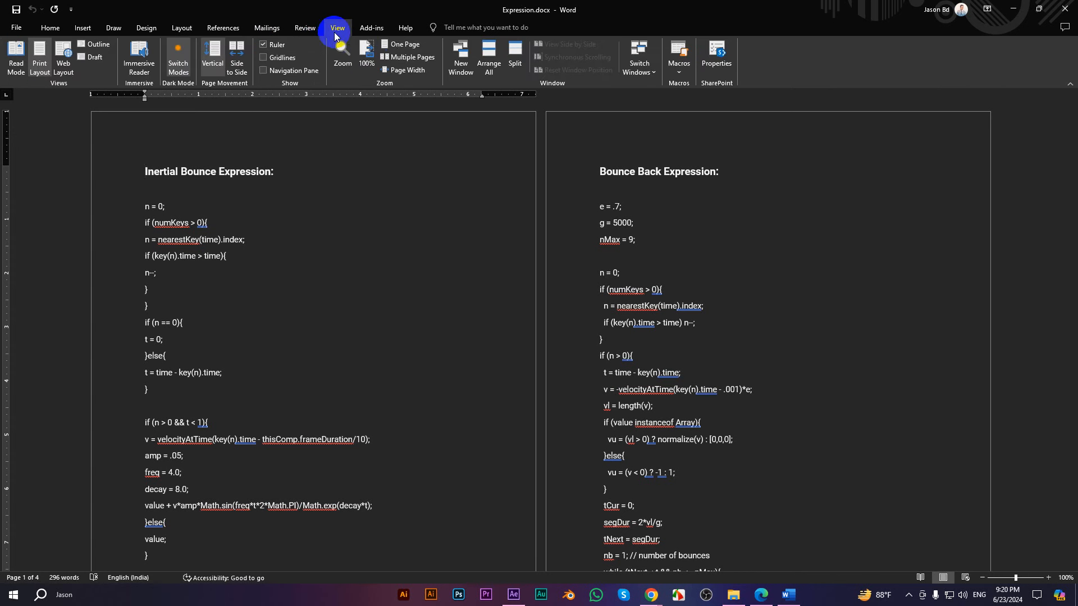
click(398, 45)
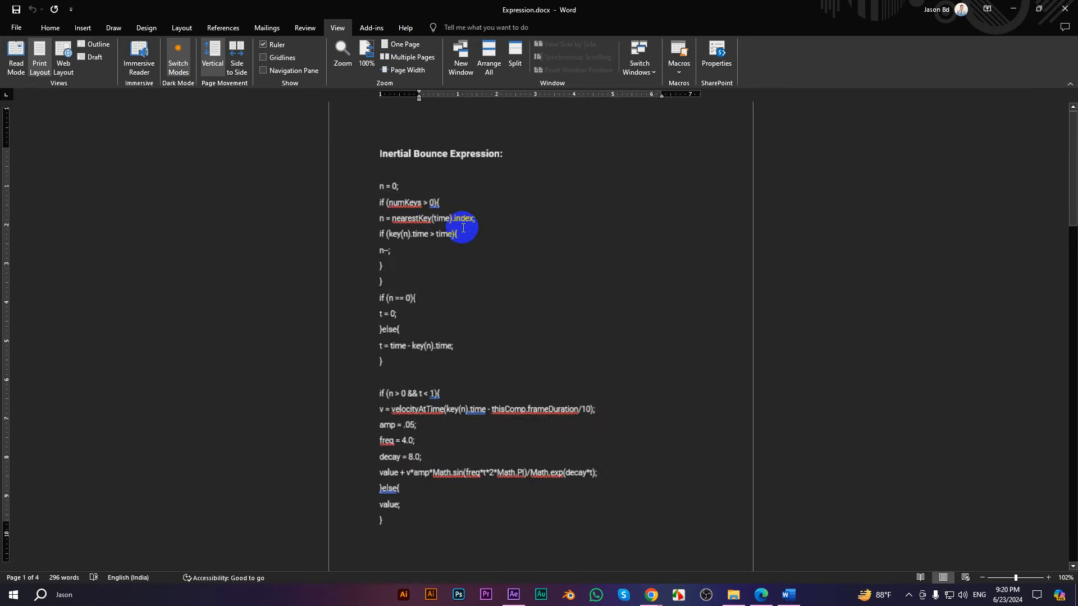
ctrl+scroll(464, 229, up, 1)
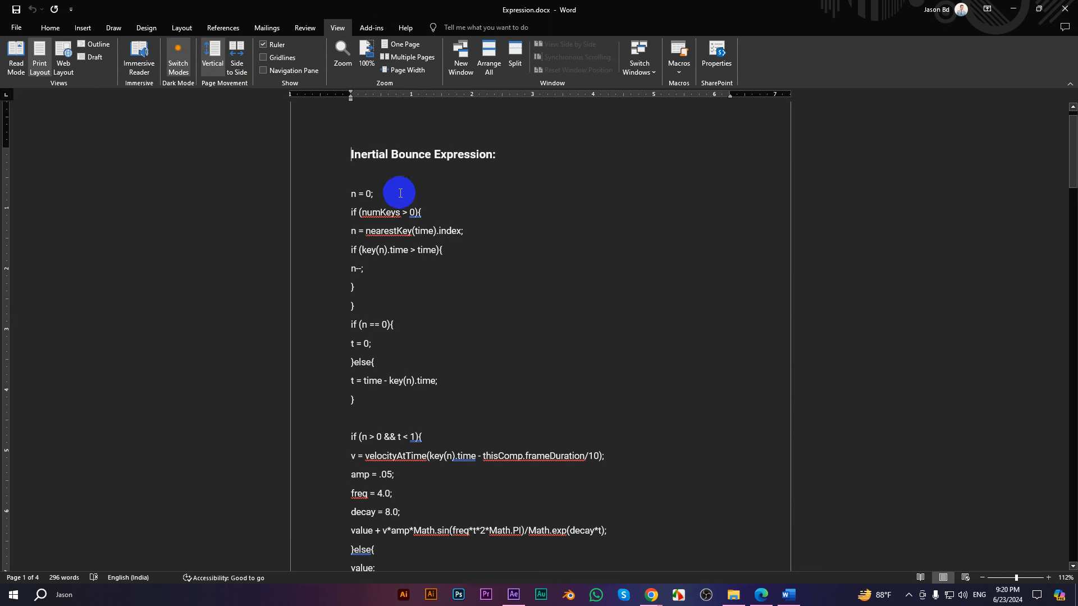
scroll(400, 193, down, 1)
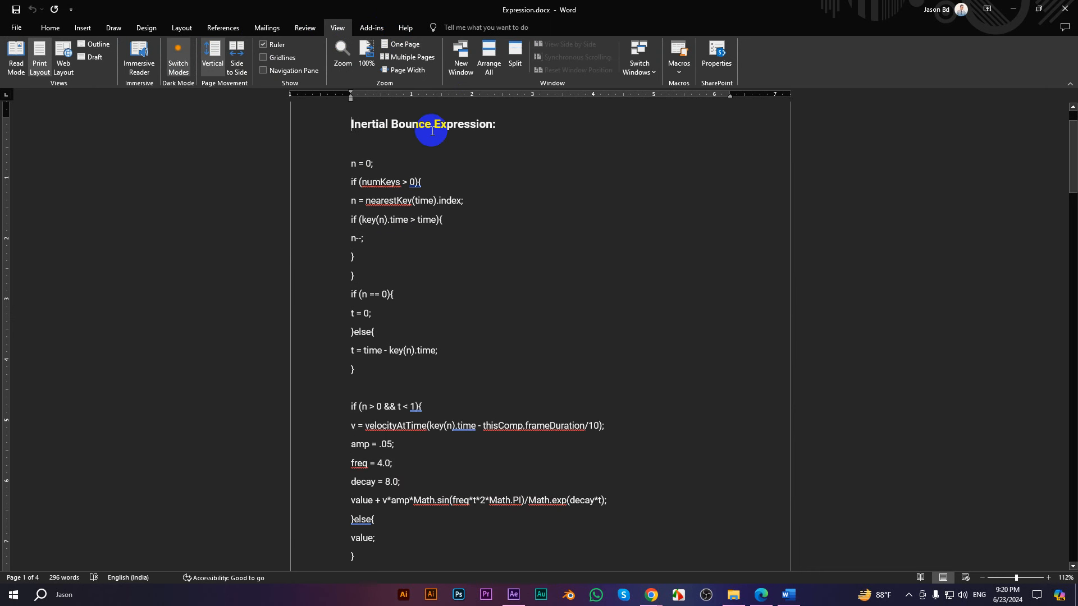
- Copy the full code under the Inertial Bounce Expression heading, from "n = 0;" through the last closing brace
drag(434, 124, 482, 123)
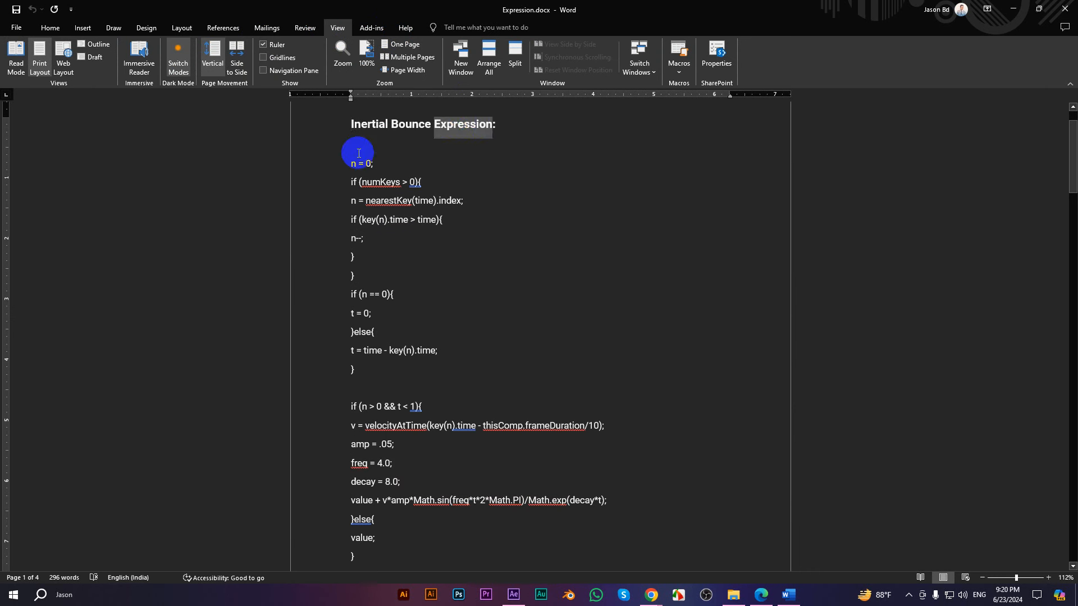
drag(352, 122, 471, 125)
scroll(356, 163, down, 1)
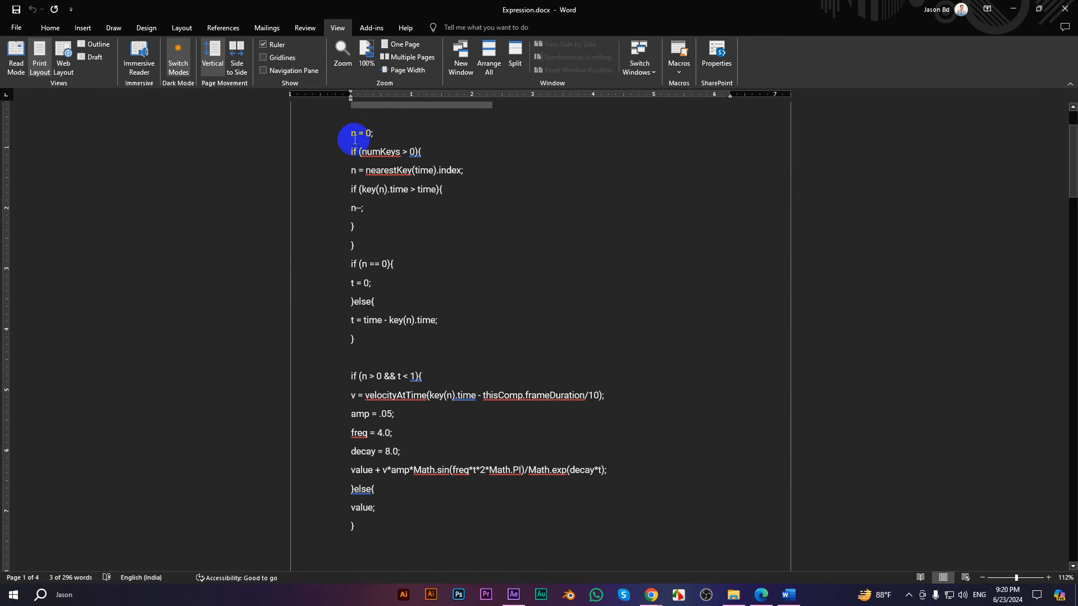
drag(352, 134, 353, 526)
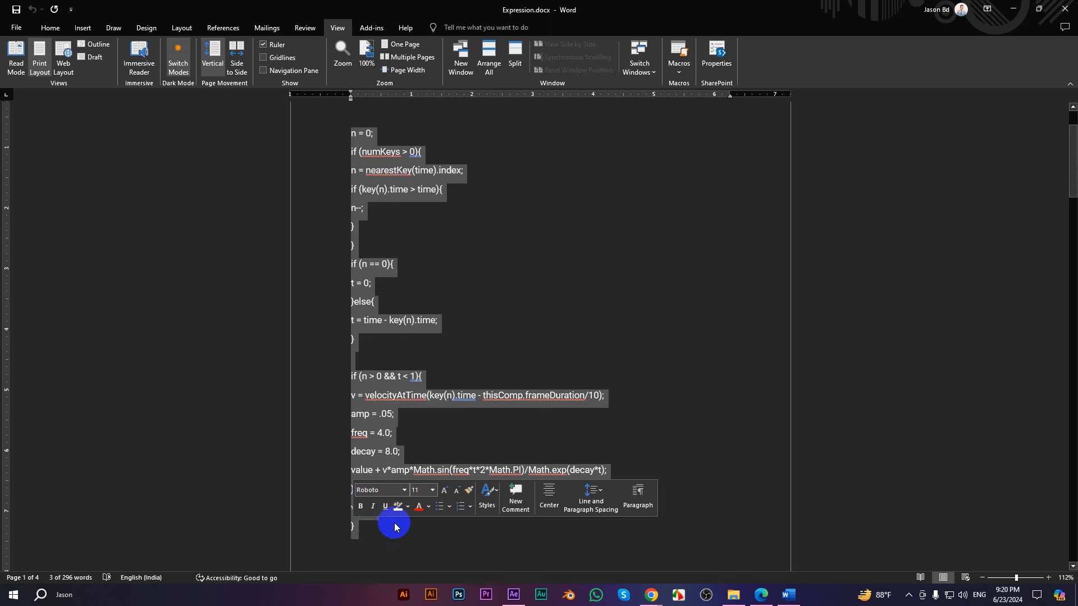
right_click(380, 392)
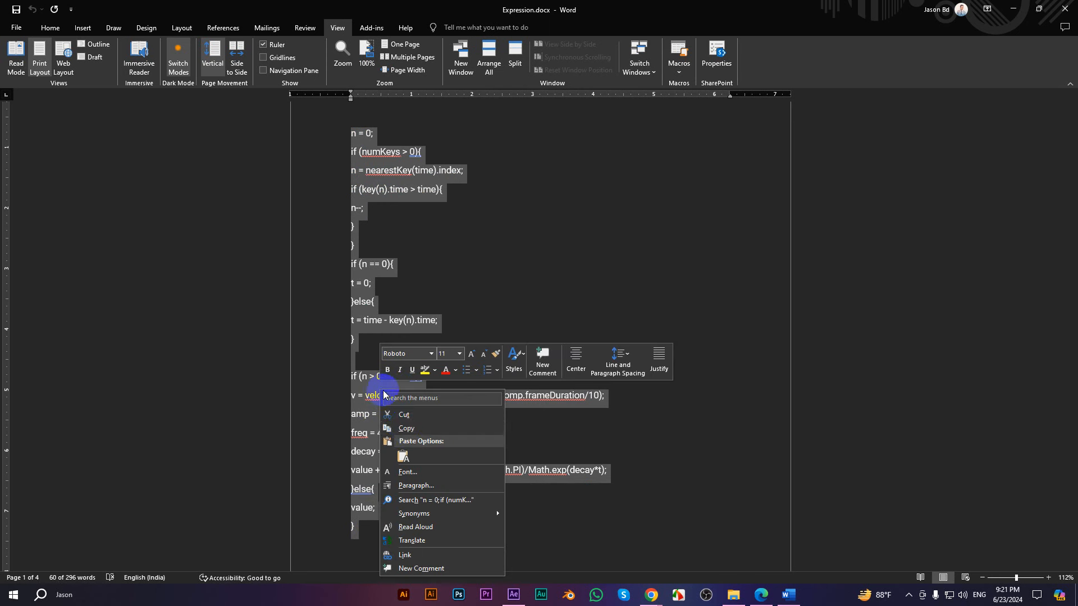
click(405, 430)
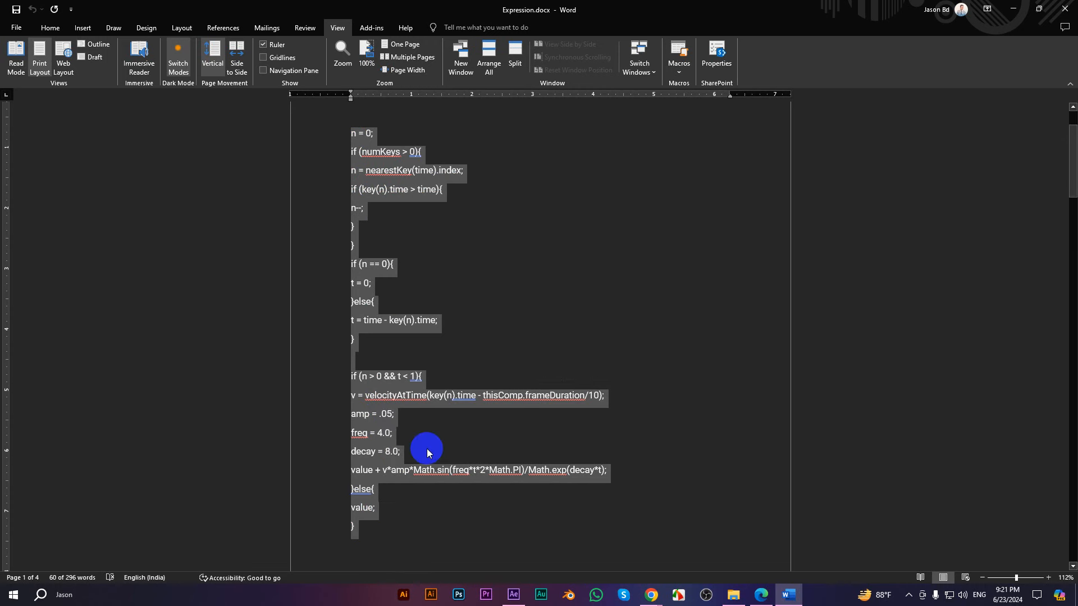
- Switch back to After Effects and add Scale keyframes to the circle at 0:00:00:14 and 0:00:01:04
click(514, 595)
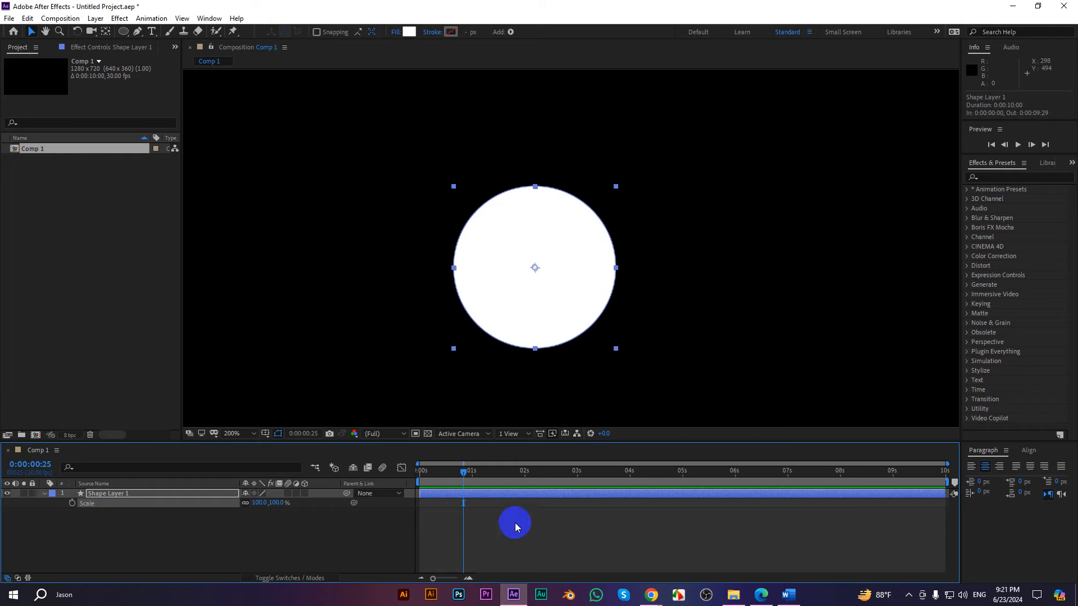
scroll(523, 249, down, 5)
scroll(615, 250, up, 4)
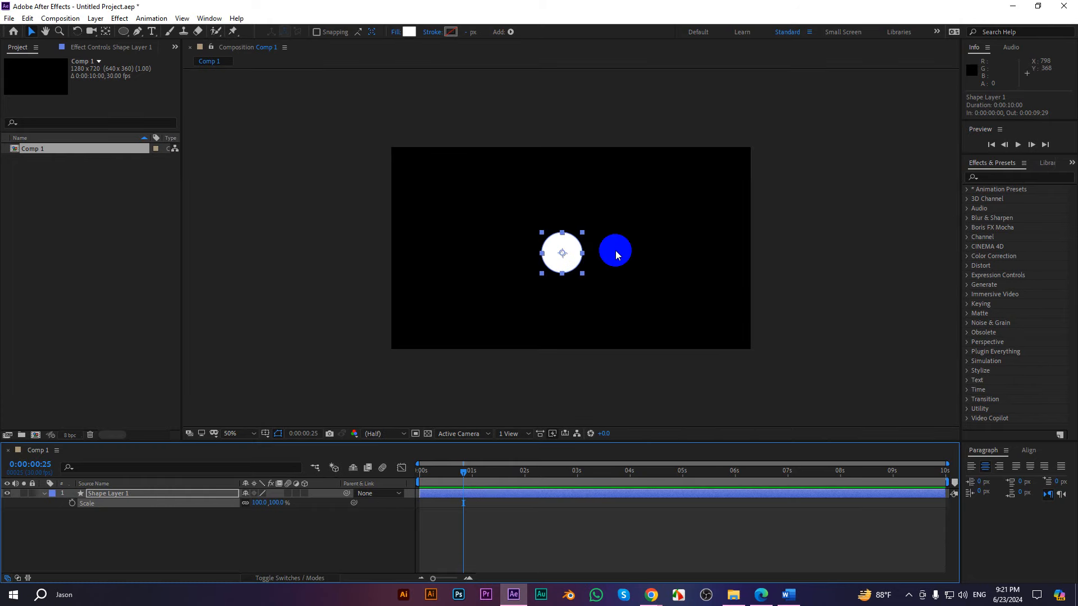
drag(465, 477, 445, 473)
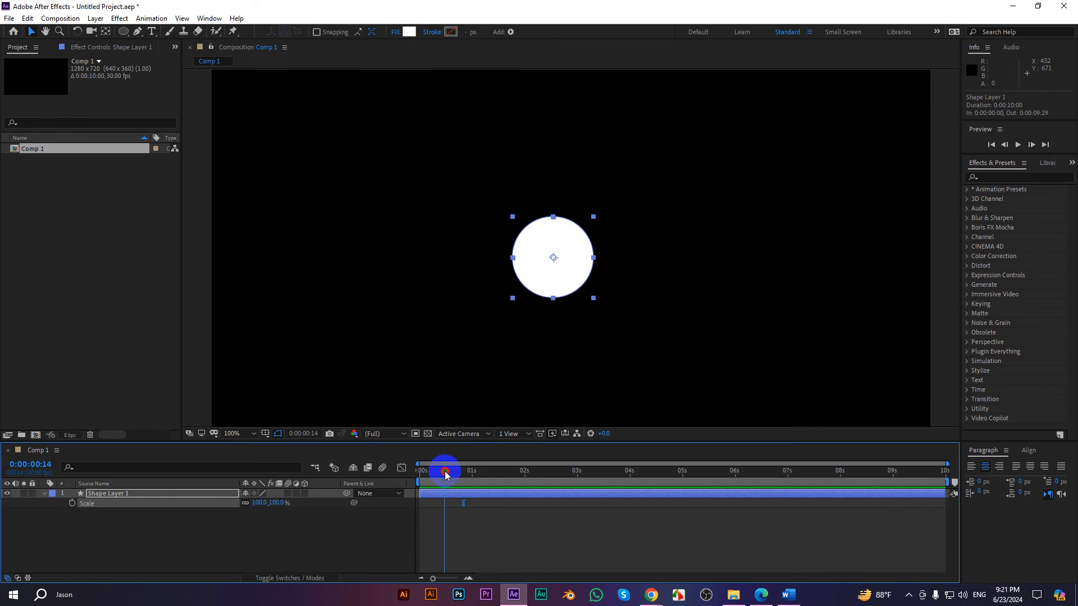
click(72, 503)
key(shift+Page_Down)
key(shift+Page_Down)
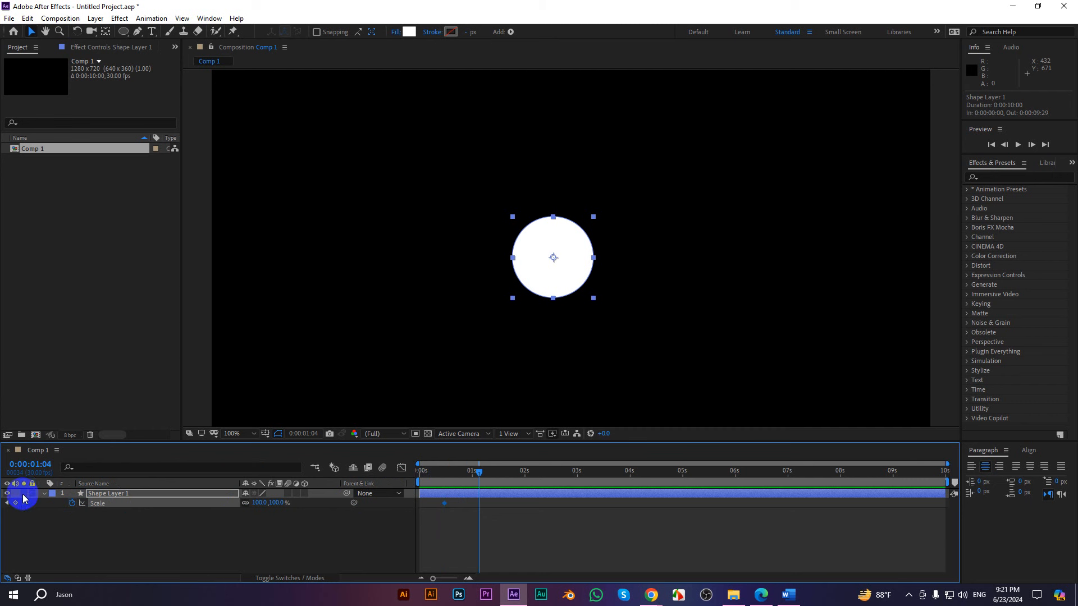
click(15, 504)
- Set the circle's Scale to 0% at the first keyframe, 0:00:00:14
click(7, 503)
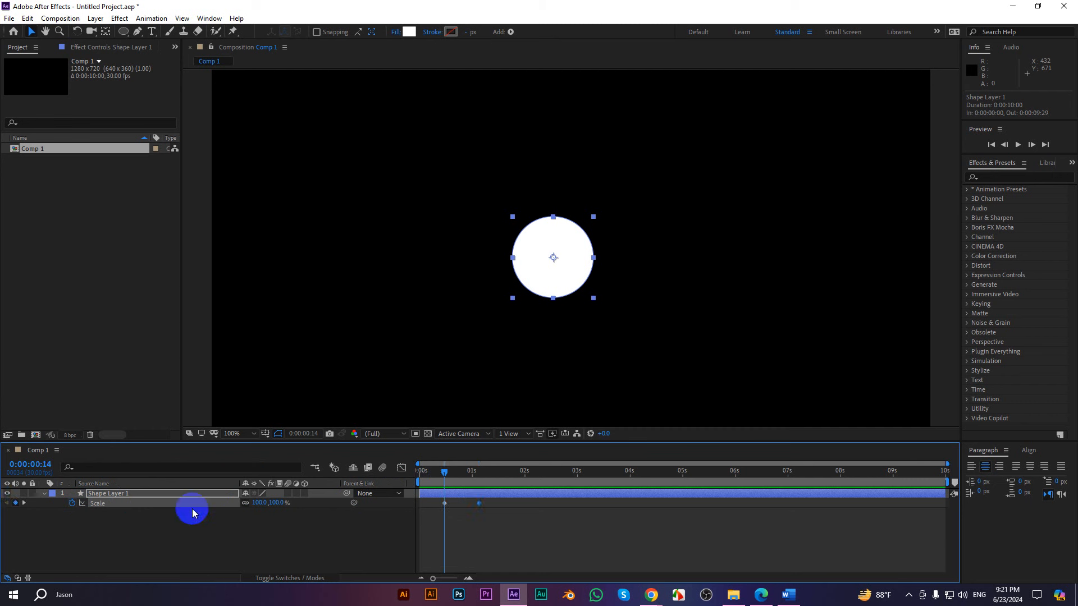
click(258, 503)
text(0)
key(Return)
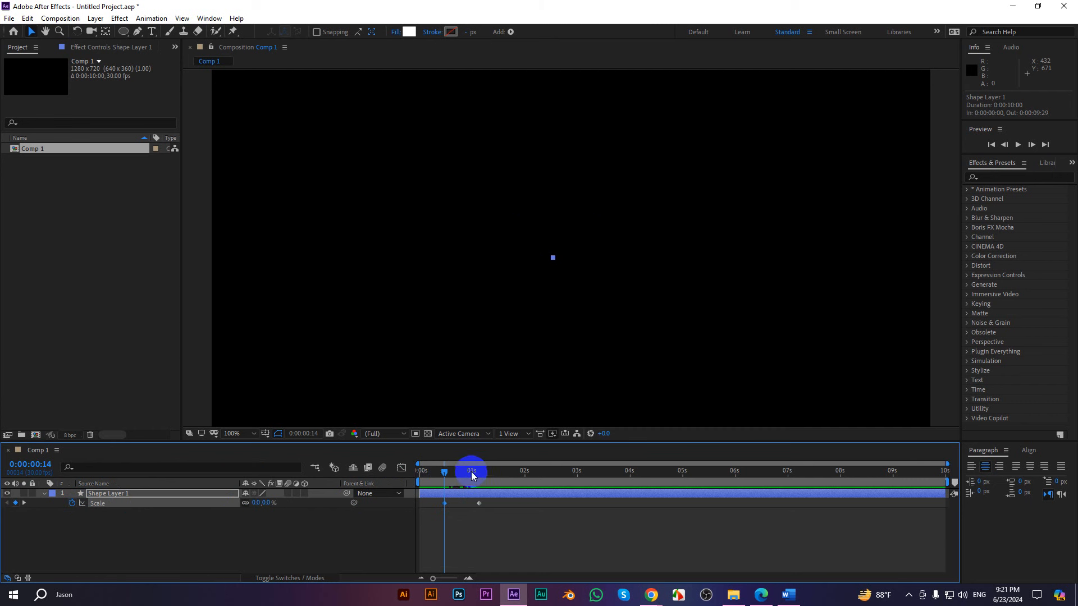
- Play the two-keyframe scale animation, then return the playhead to the second keyframe at 0:00:01:04
key(space)
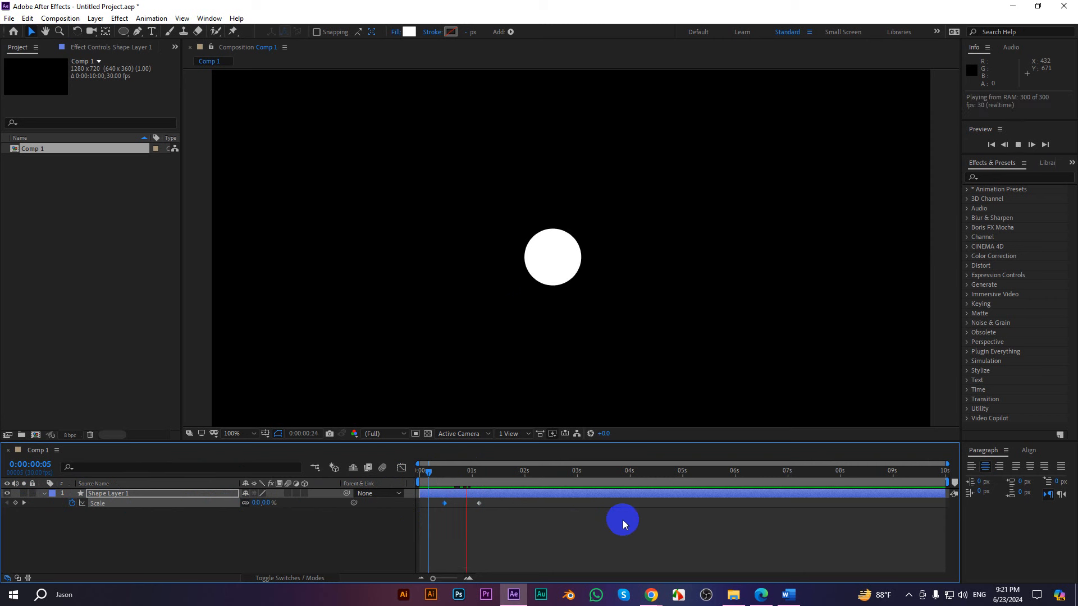
drag(508, 479, 485, 483)
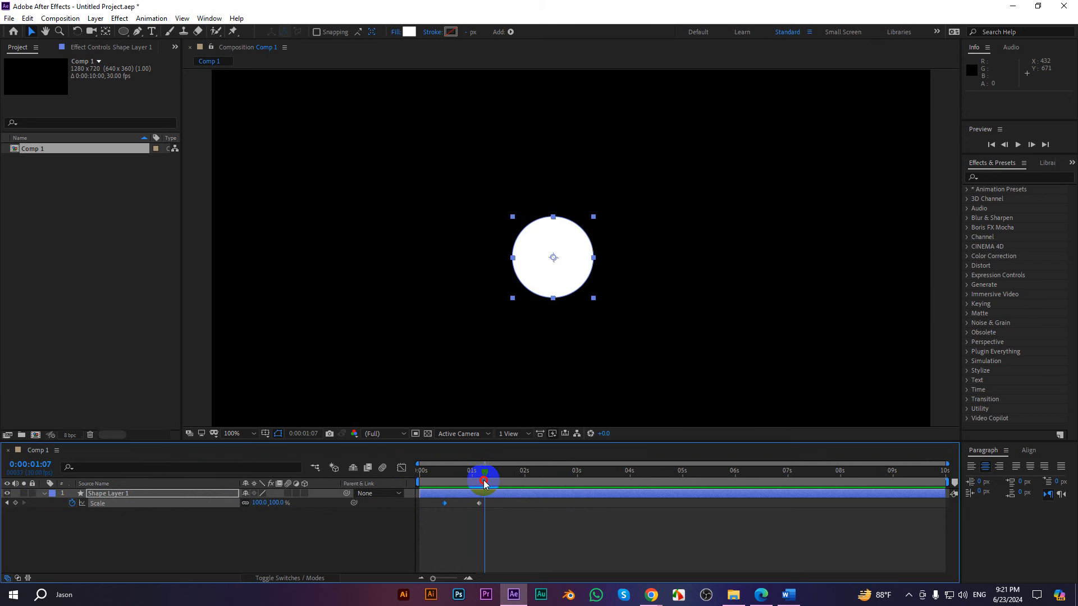
drag(483, 480, 477, 484)
- Look at the selected bounce code in Word again, return to After Effects, and minimize the Magnifier window
click(789, 596)
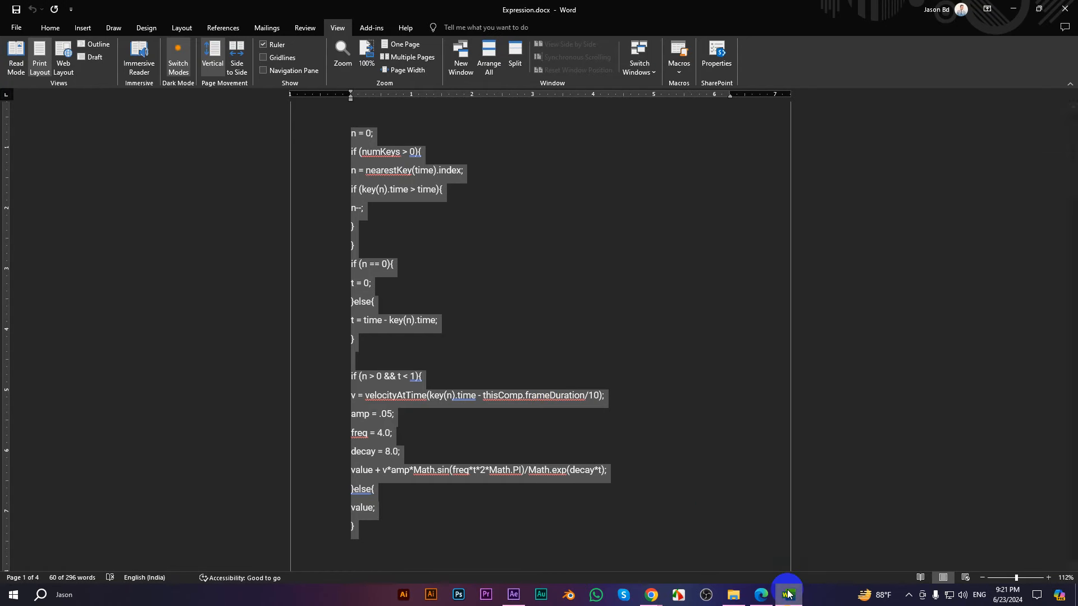
key(alt+Tab)
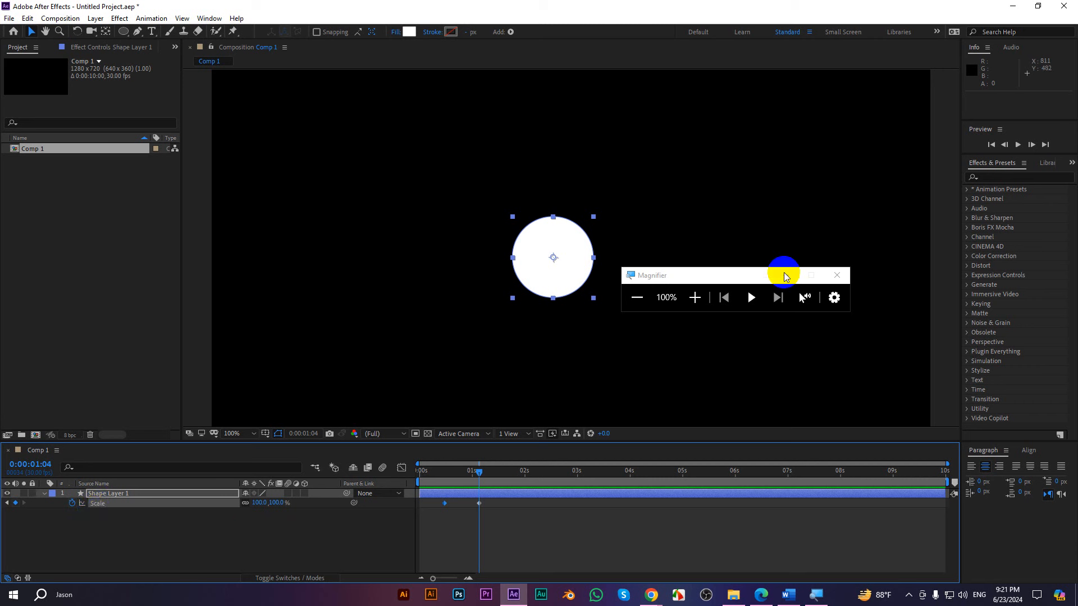
click(785, 274)
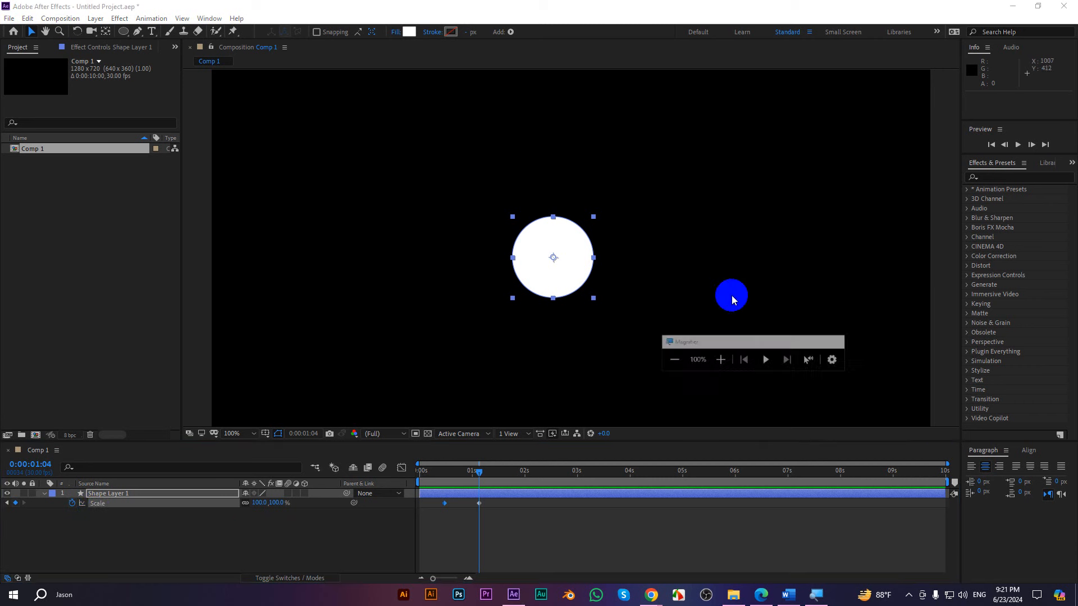
- Add an expression to the circle's Scale and replace the default transform.scale with the copied Inertial Bounce code
alt+click(72, 504)
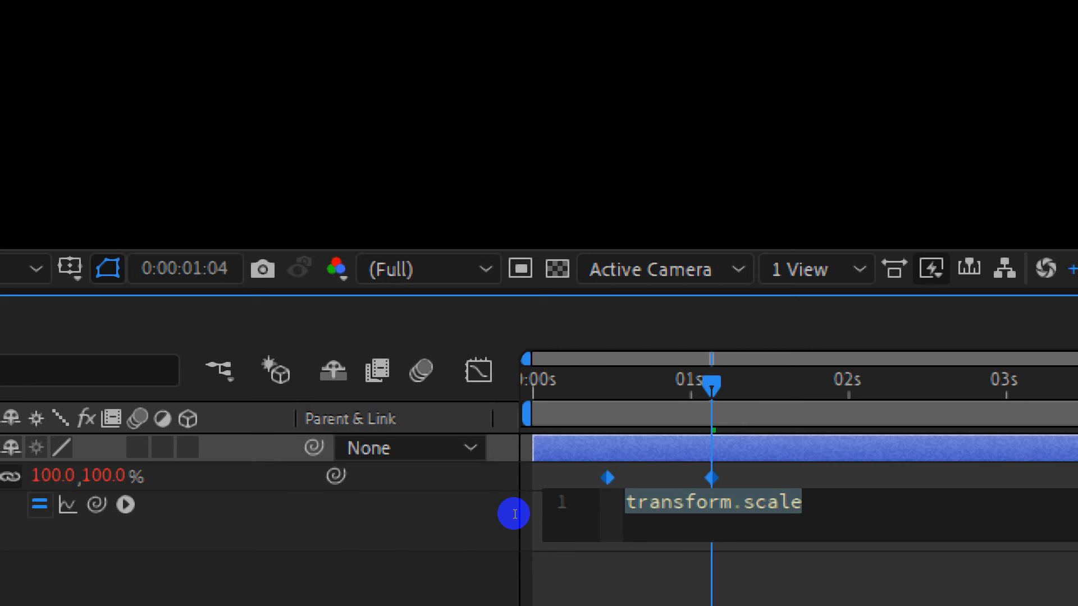
key(Right)
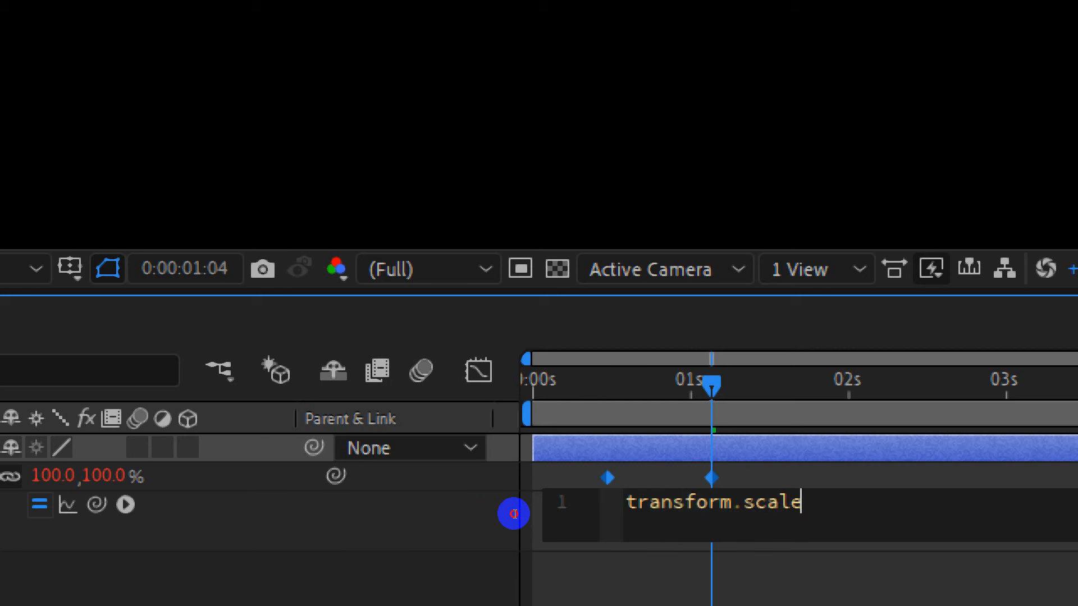
key(ctrl+shift+Left)
key(ctrl+shift+Left)
key(ctrl+shift+Left)
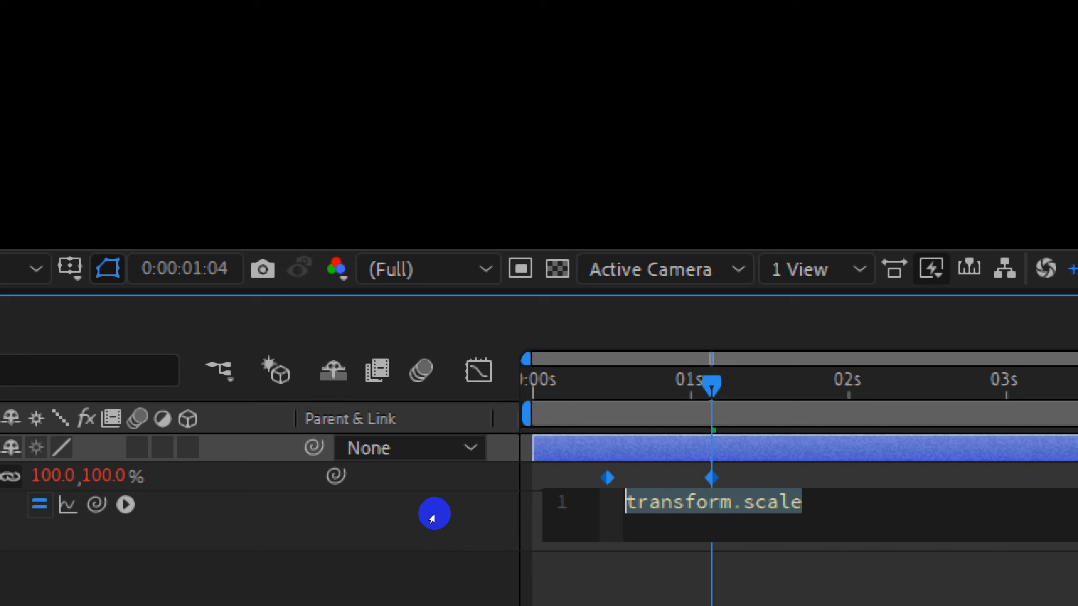
key(BackSpace)
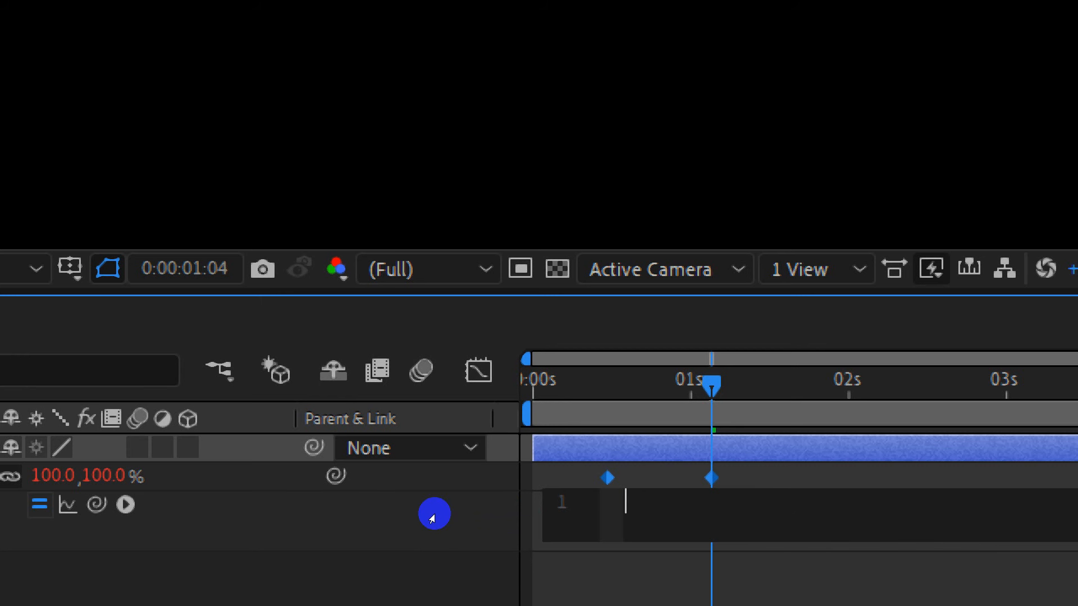
key(ctrl+v)
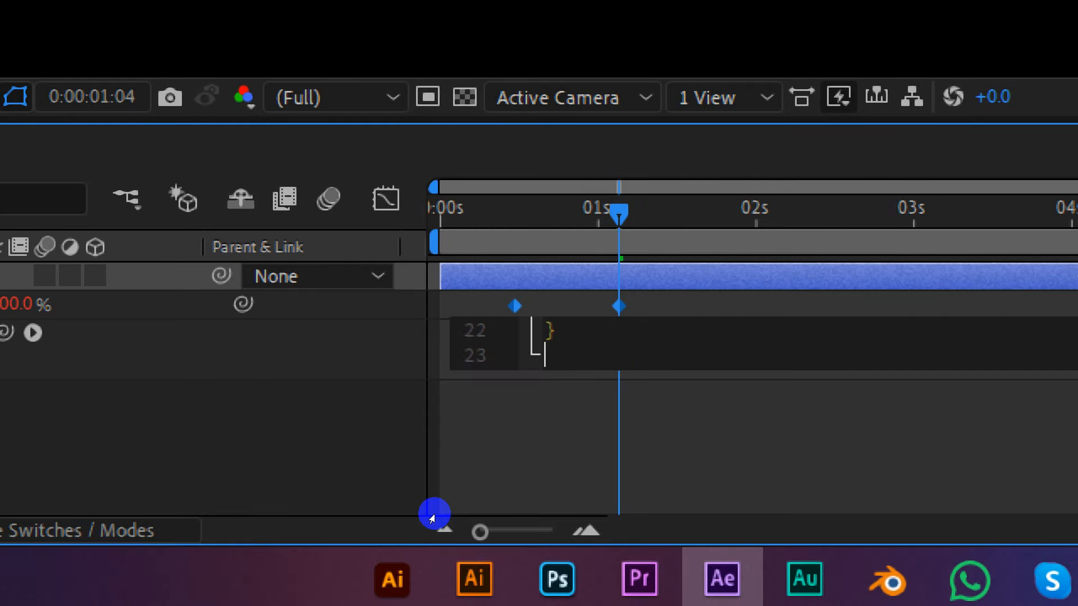
scroll(461, 517, up, 3)
scroll(472, 519, up, 4)
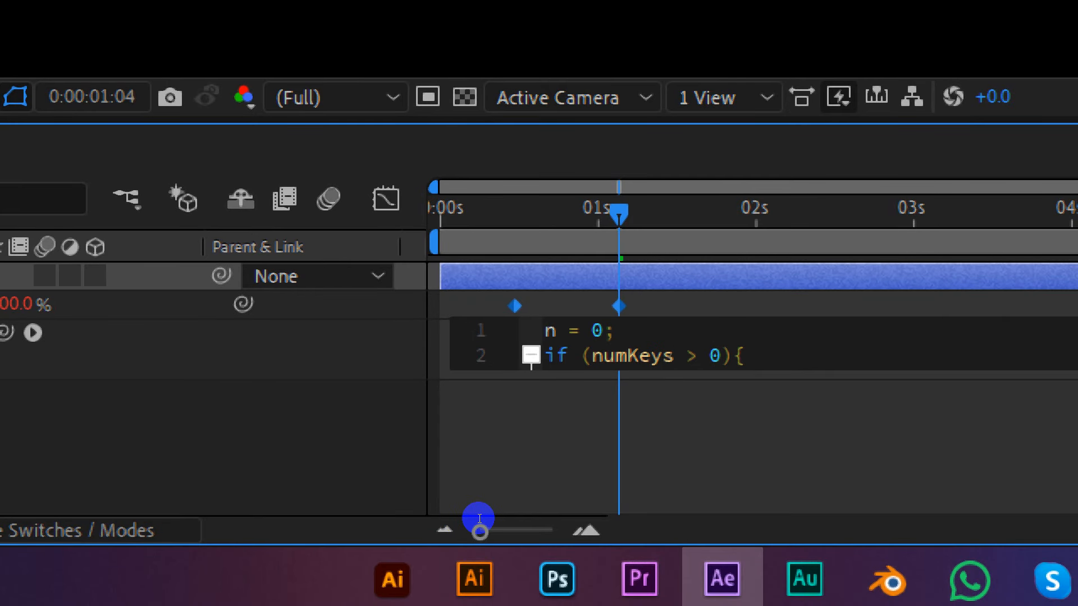
- Commit the Inertial Bounce expression on the circle's Scale and play the animation from the start of the timeline
click(440, 551)
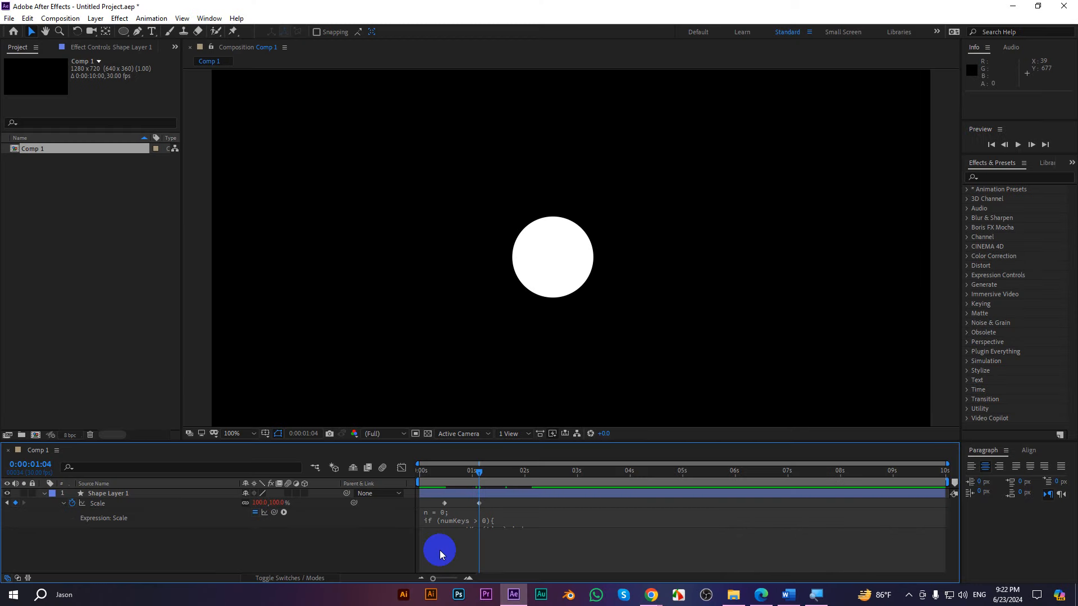
scroll(571, 271, up, 1)
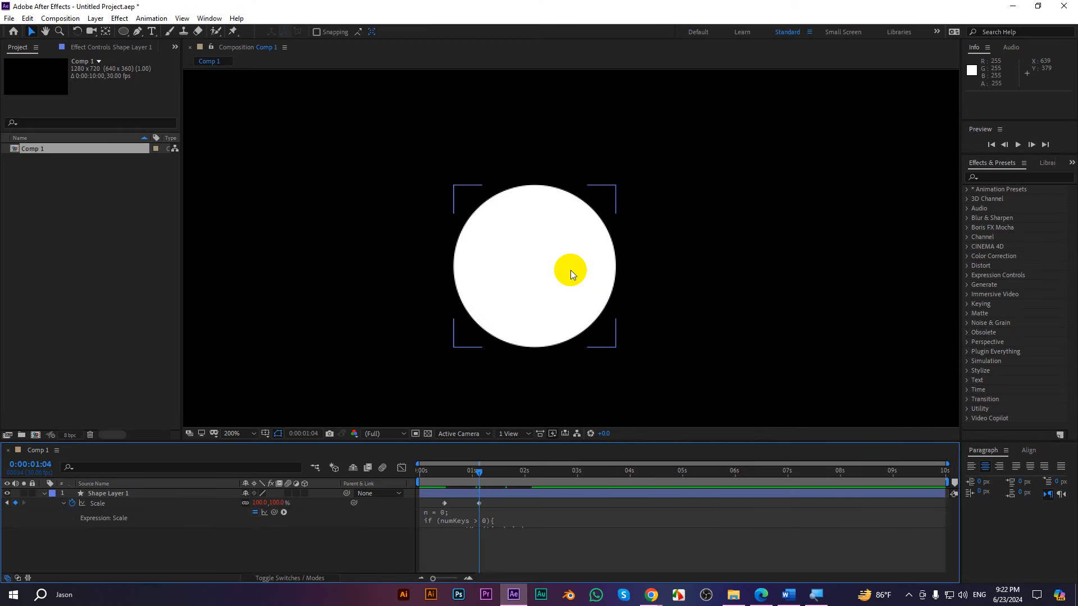
drag(500, 460, 419, 473)
key(space)
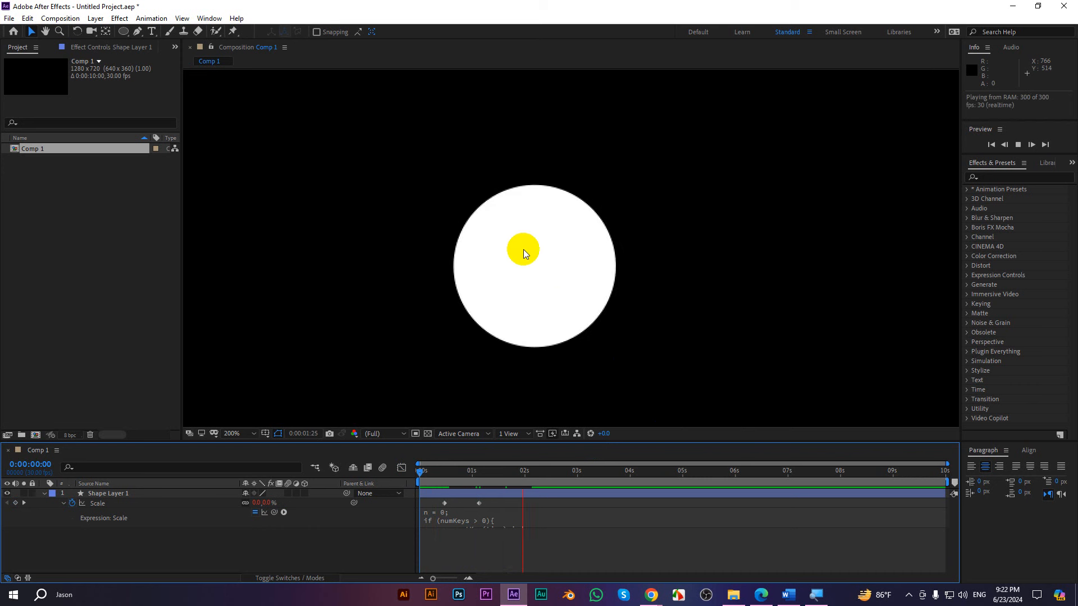
key(space)
- Replay the bouncing scale animation from just before the first keyframe, viewing the circle up close
scroll(526, 259, up, 1)
drag(529, 473, 438, 491)
key(space)
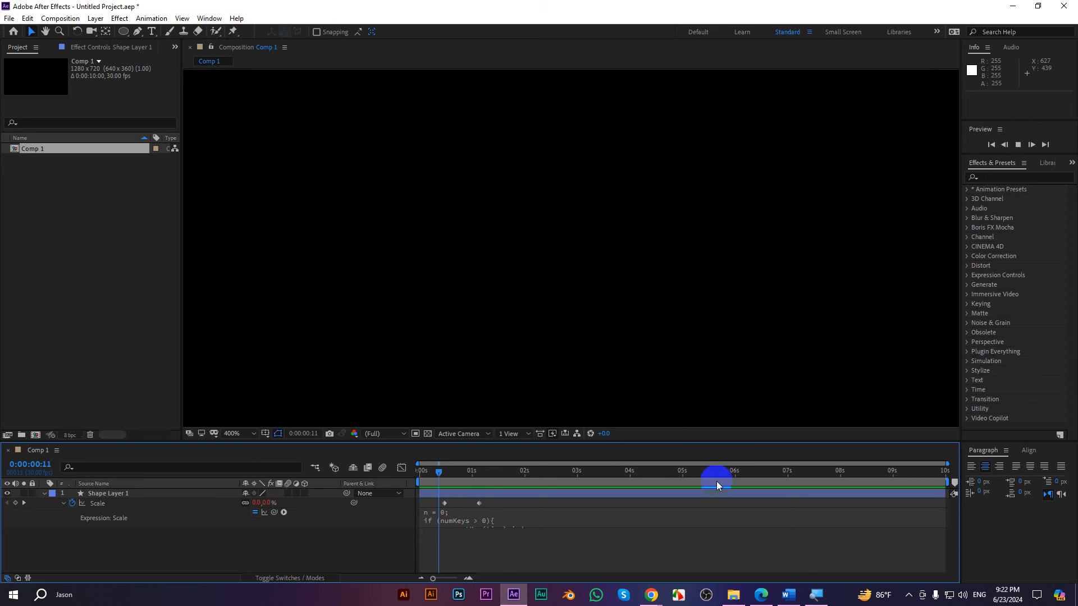
key(space)
scroll(602, 253, down, 1)
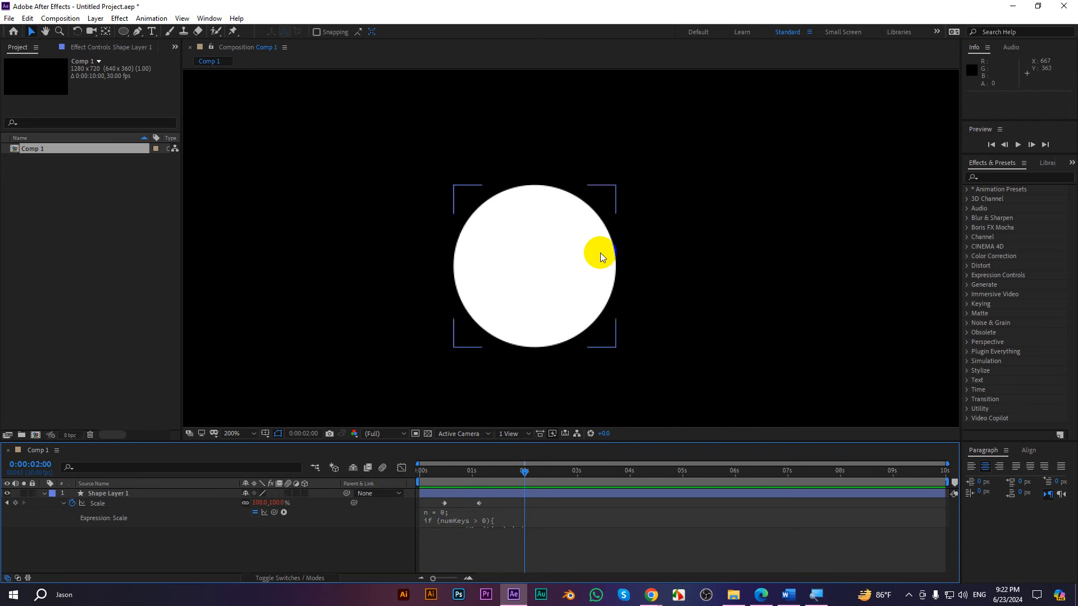
key(space)
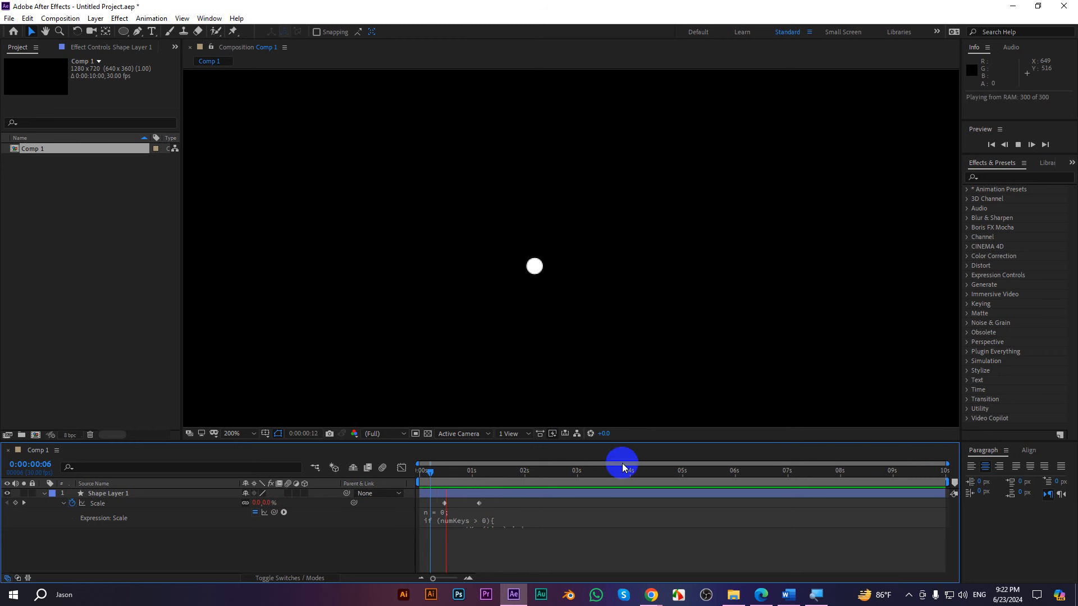
key(space)
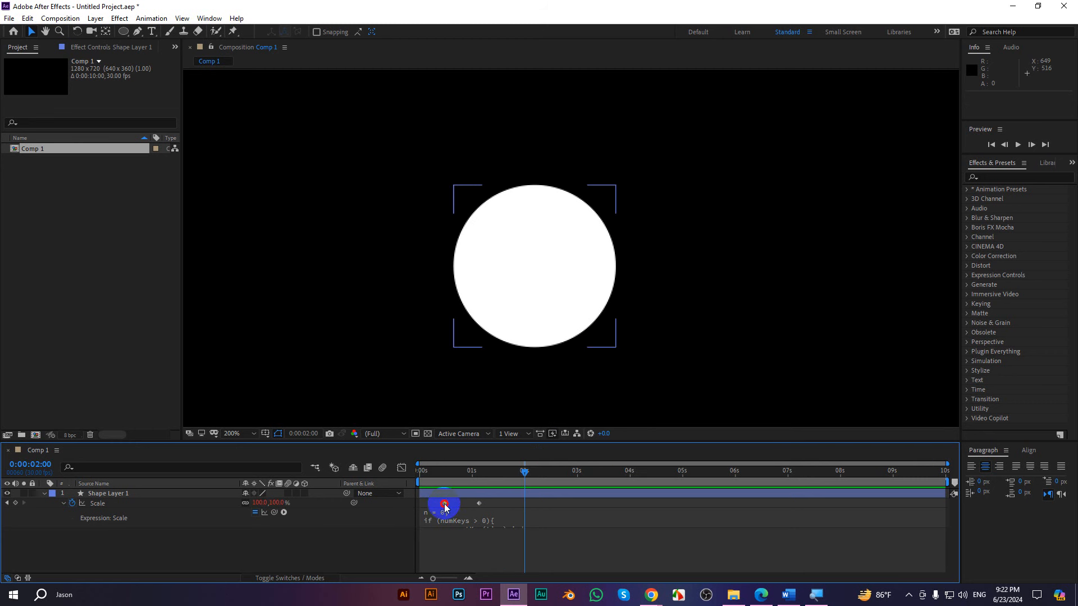
- Move the second Scale keyframe earlier, to 0:00:00:22, and play the faster bounce from before the first keyframe
drag(480, 504, 458, 505)
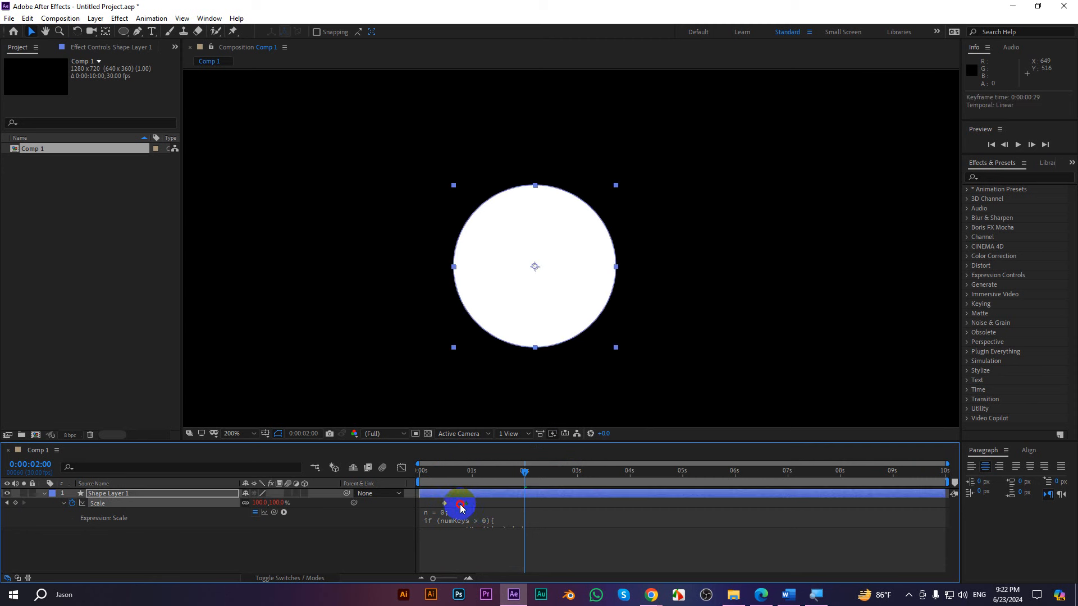
drag(534, 477, 436, 471)
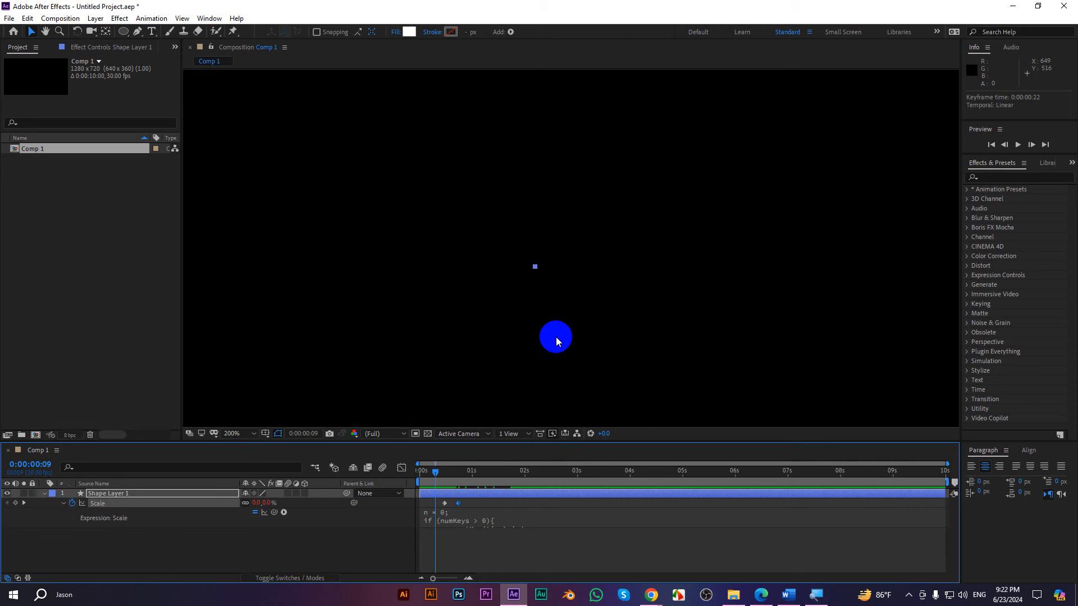
key(.)
key(space)
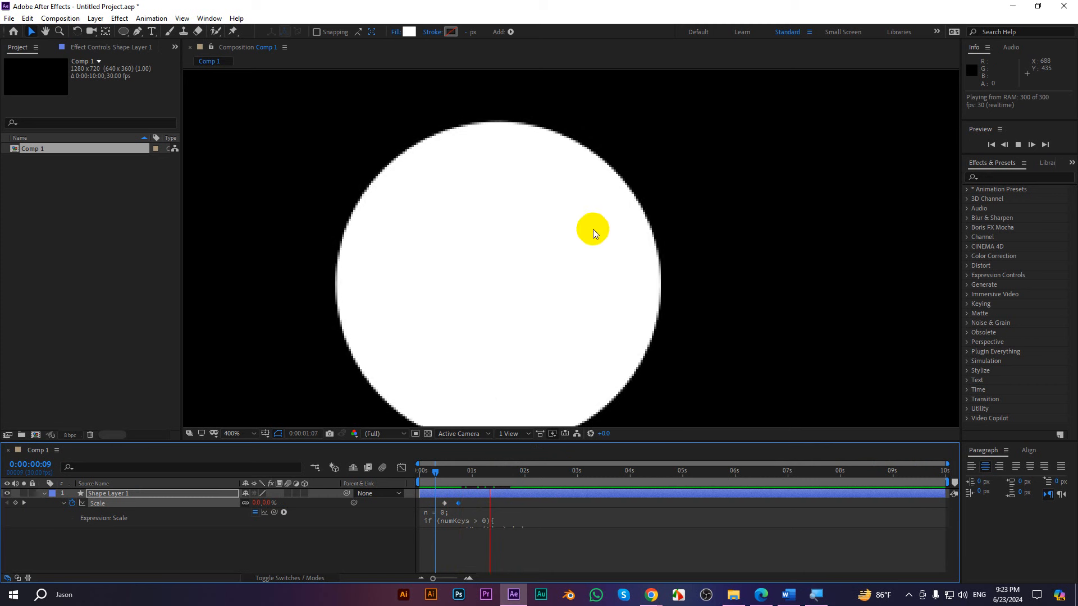
key(space)
key(comma)
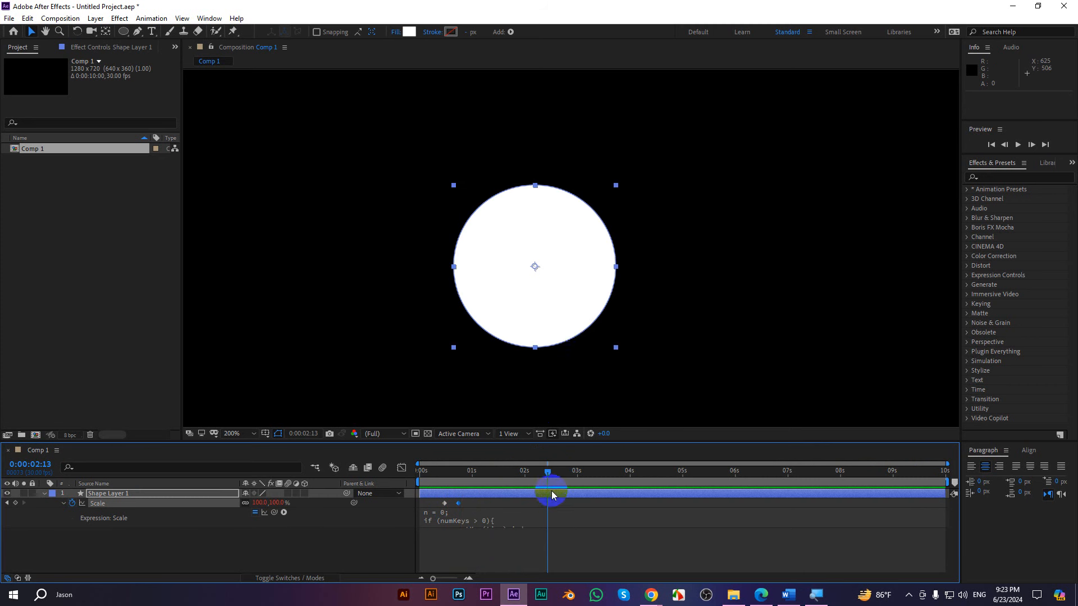
drag(463, 475, 436, 475)
key(space)
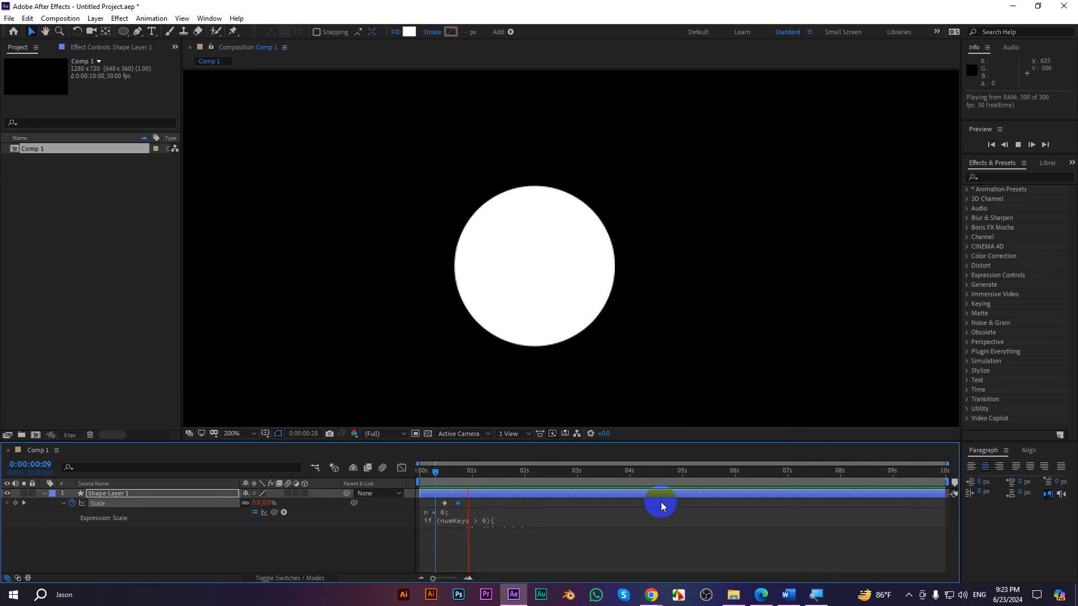
key(space)
- Shift the second Scale keyframe slightly closer to the first and play the bounce from 0:00:00:10
drag(458, 504, 455, 505)
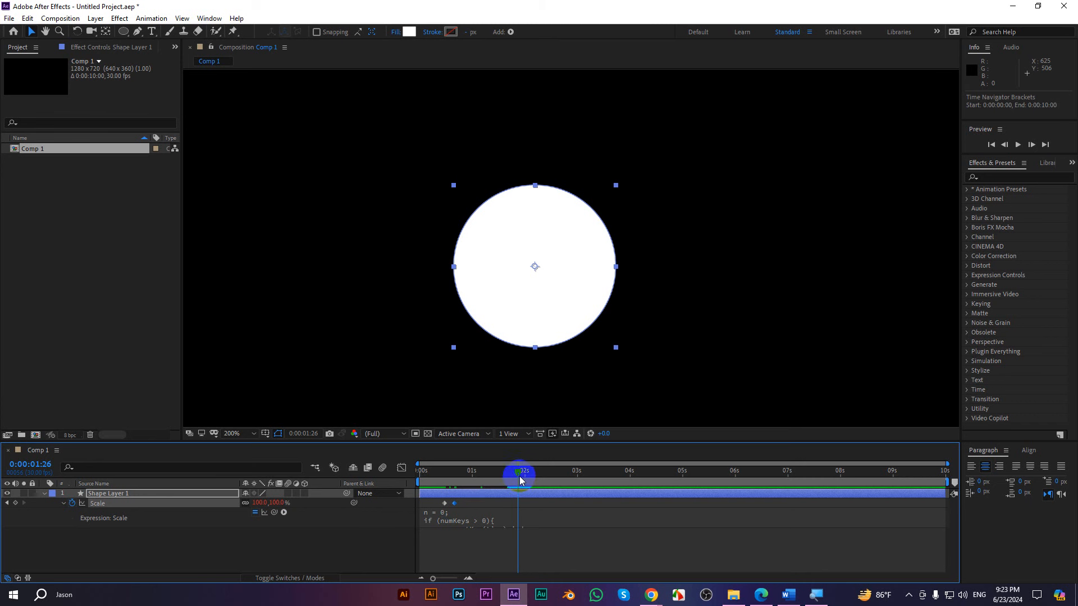
drag(518, 475, 438, 476)
key(space)
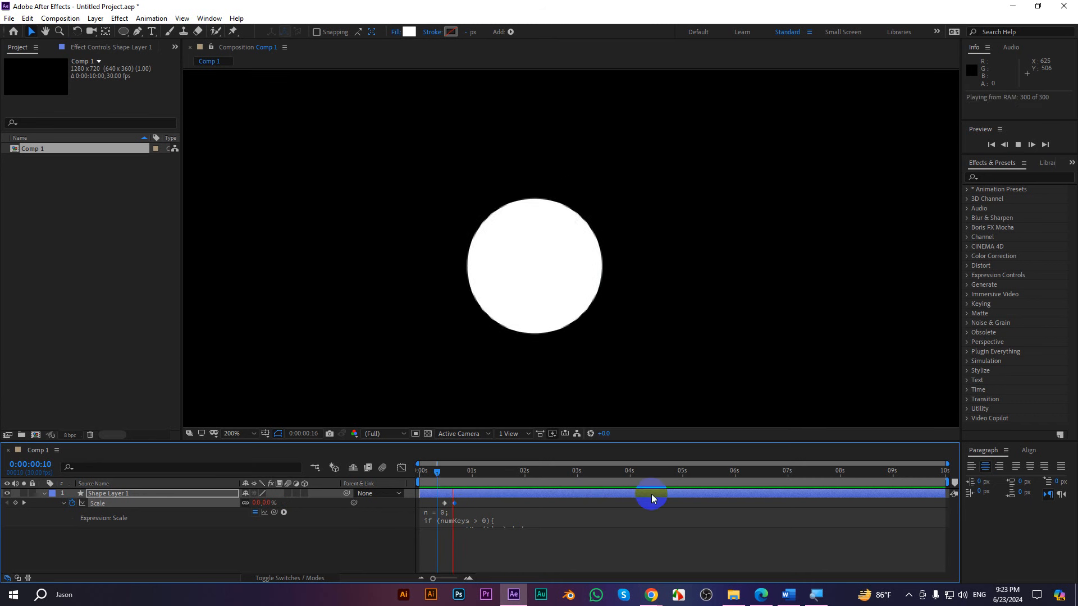
key(space)
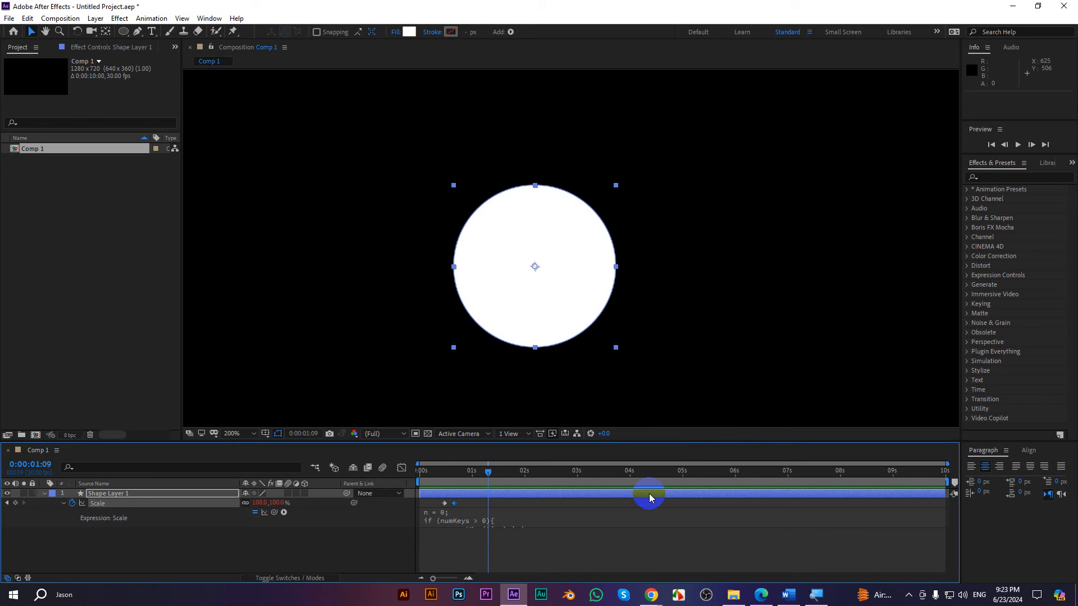
scroll(509, 174, down, 2)
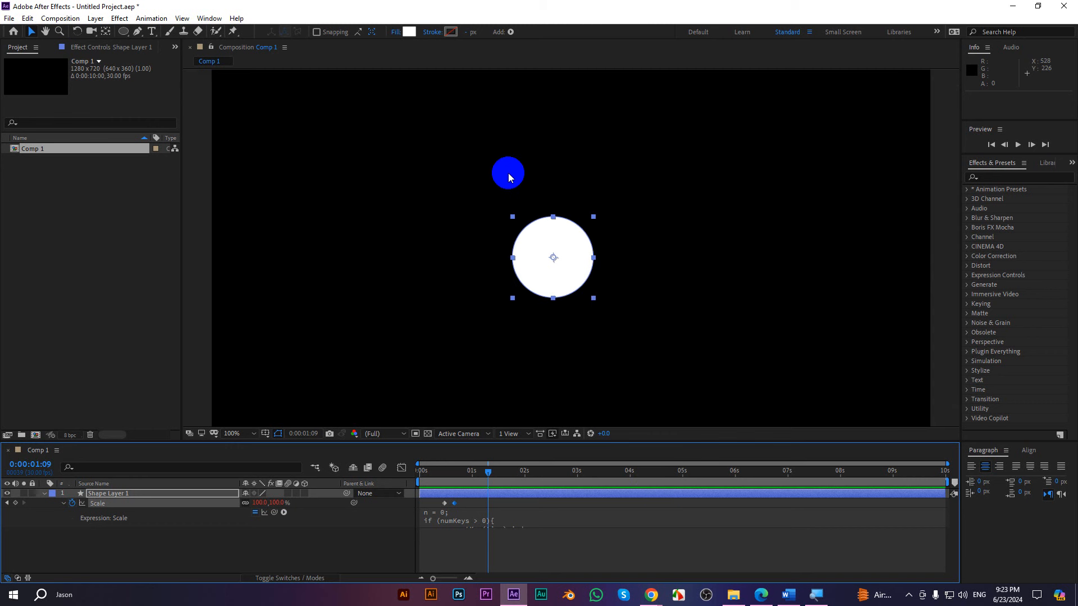
scroll(770, 259, up, 2)
scroll(746, 202, down, 2)
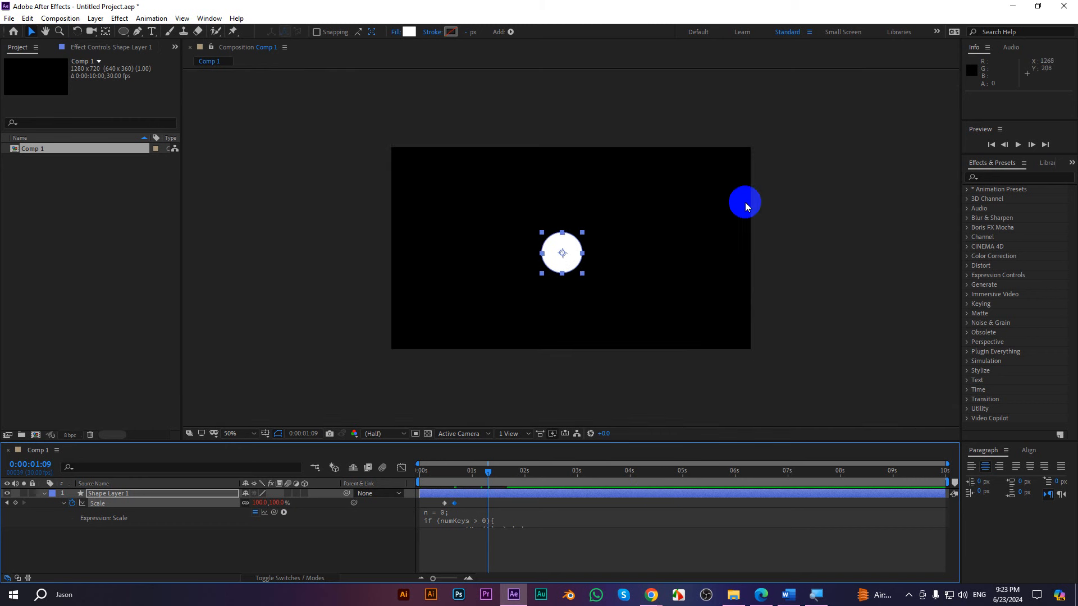
key(Delete)
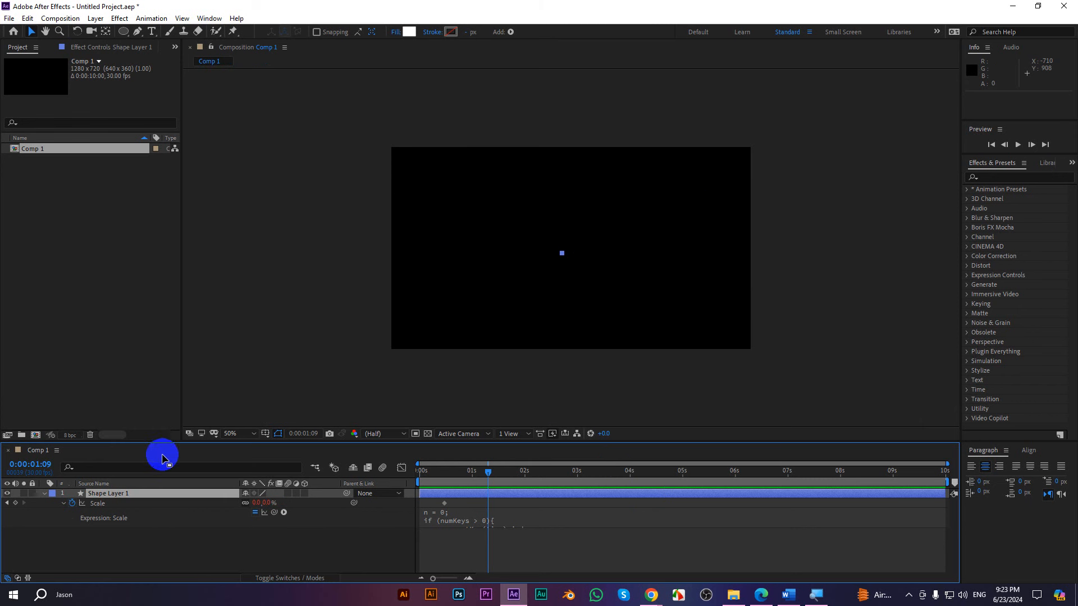
key(ctrl+z)
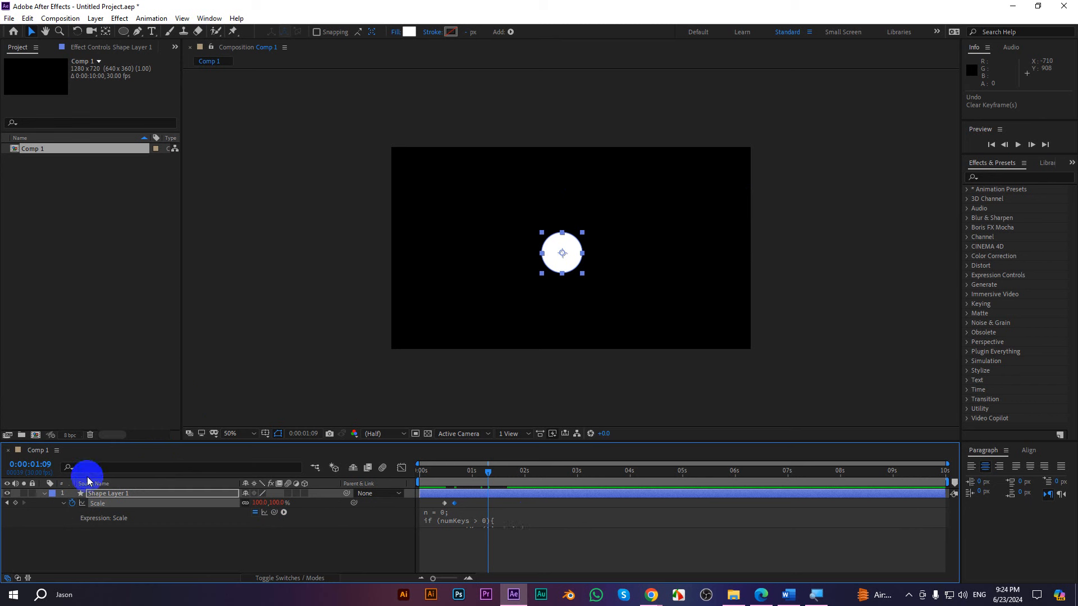
- Remove the bounce expression and all keyframes from the circle's Scale
alt+click(72, 504)
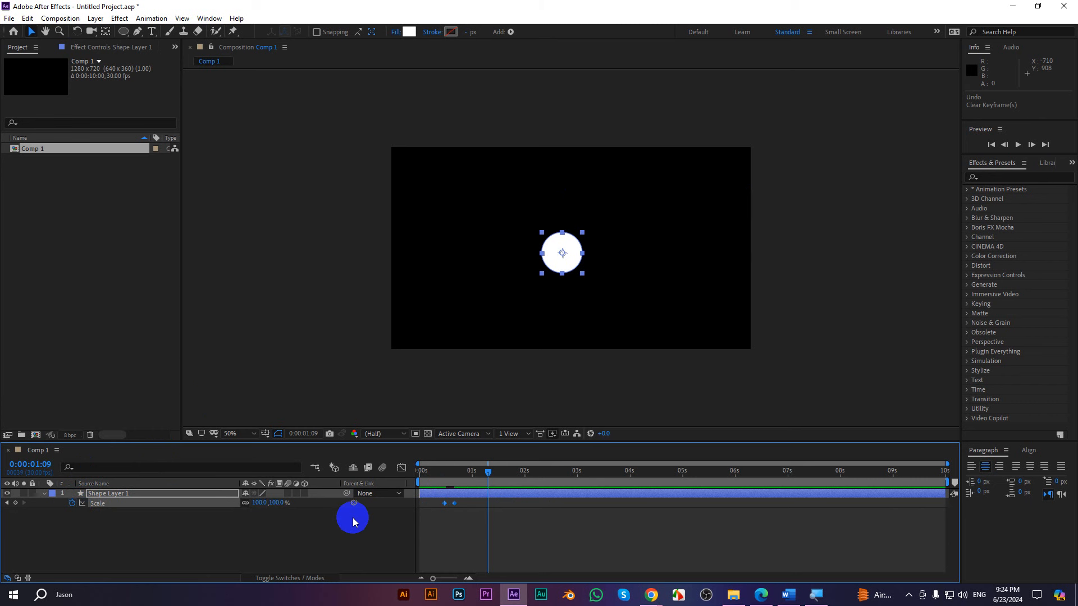
click(72, 503)
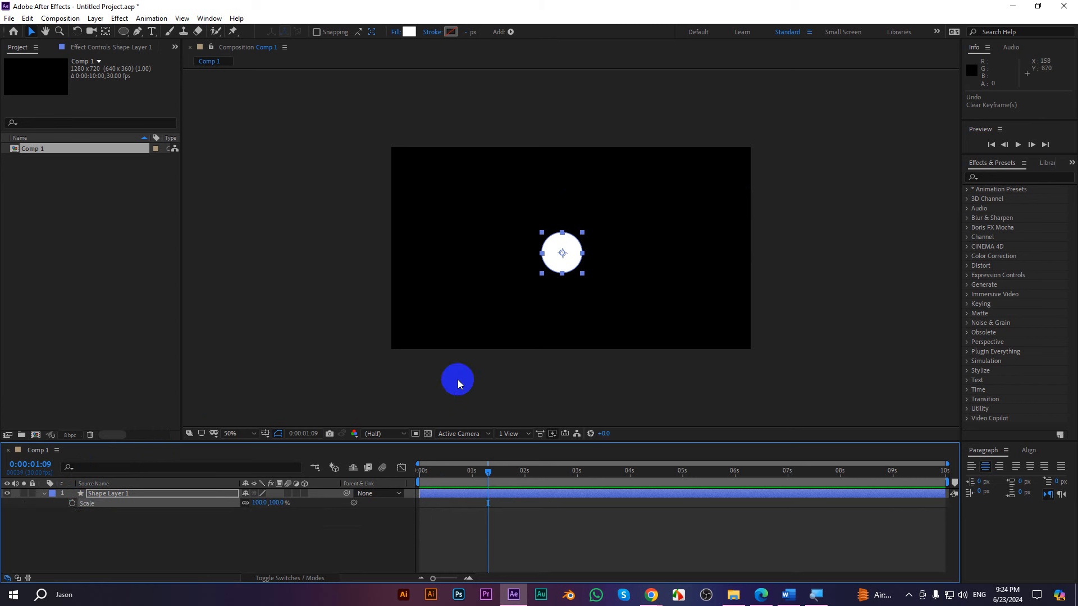
- Move the circle straight up near the frame's top edge, to about 607.6, 100.1, and set its first Position keyframe
key(p)
drag(566, 248, 571, 172)
drag(488, 472, 458, 471)
click(71, 503)
- At 0:00:00:22, lower the circle to the frame's bottom edge, Position about 607.6, 646.1, and play the drop from the start
click(563, 167)
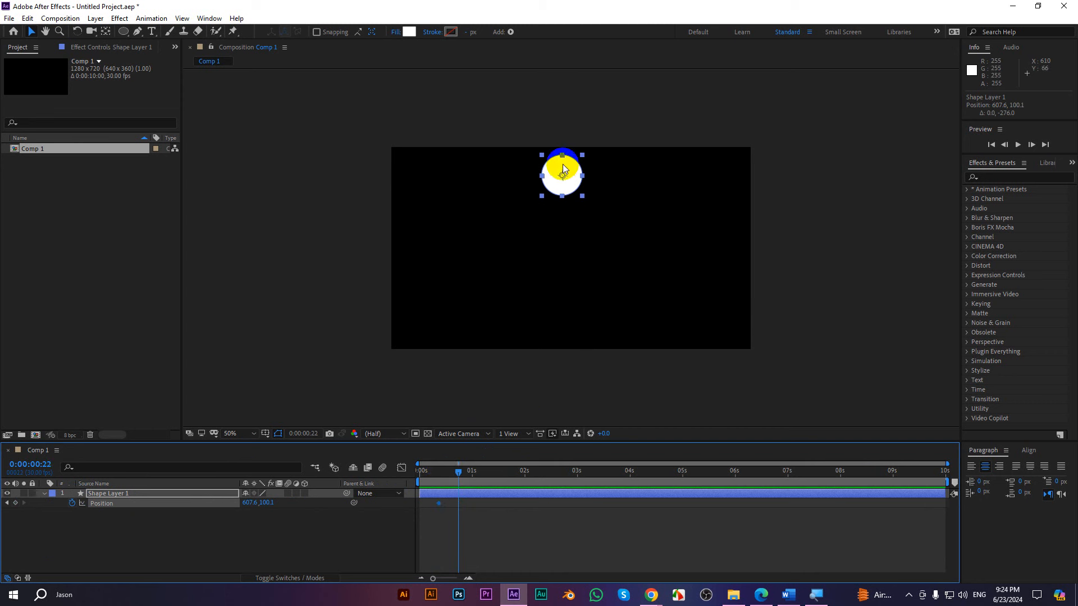
drag(563, 166, 565, 320)
click(463, 473)
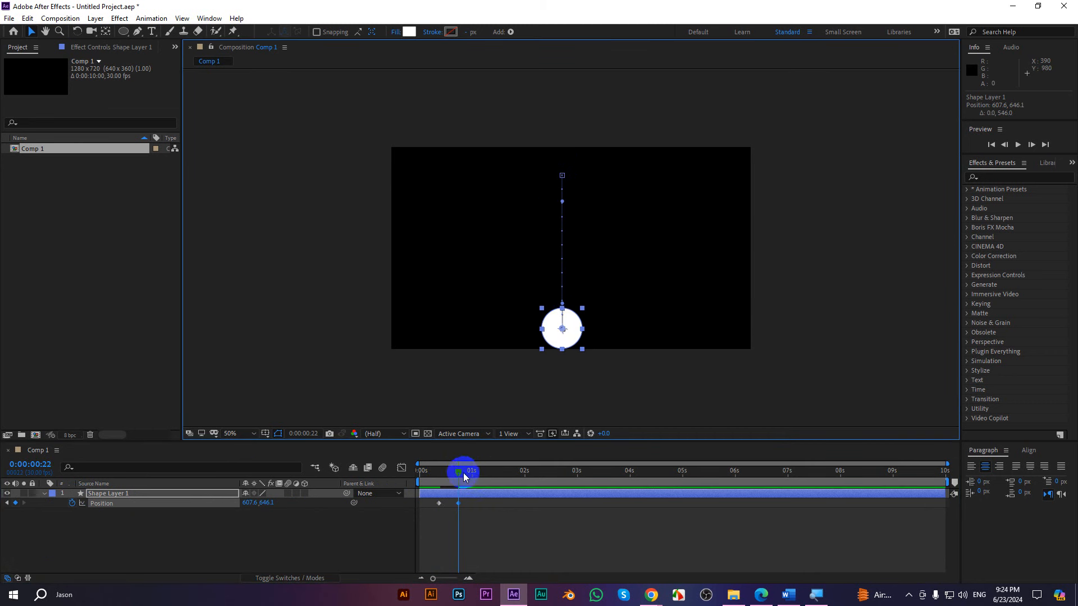
drag(463, 473, 416, 475)
key(space)
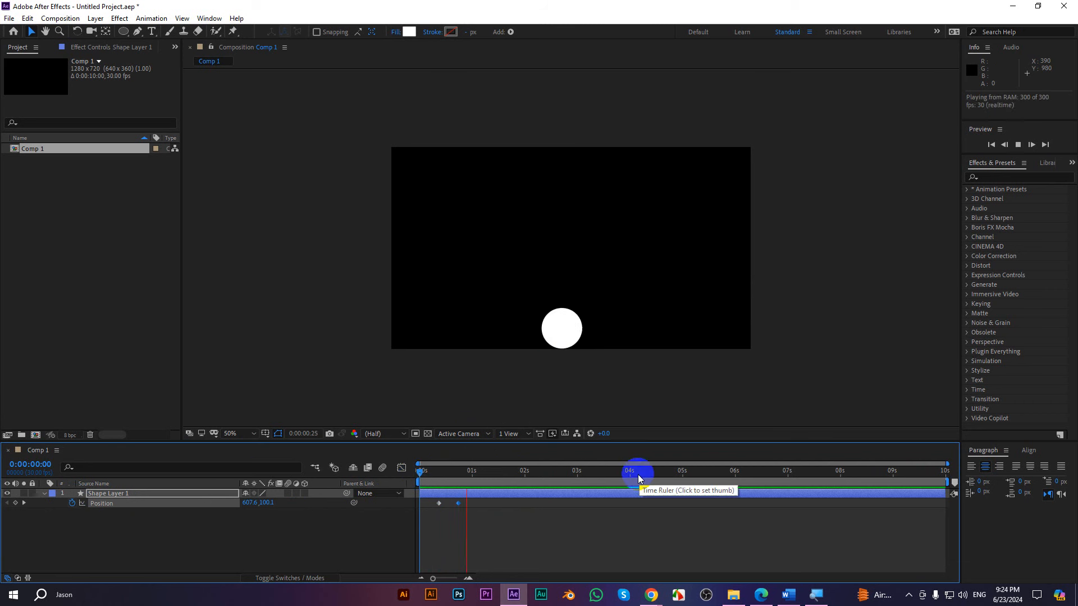
key(space)
- Add an expression to the circle's Position and replace the default transform.position with the copied Inertial Bounce code
click(559, 336)
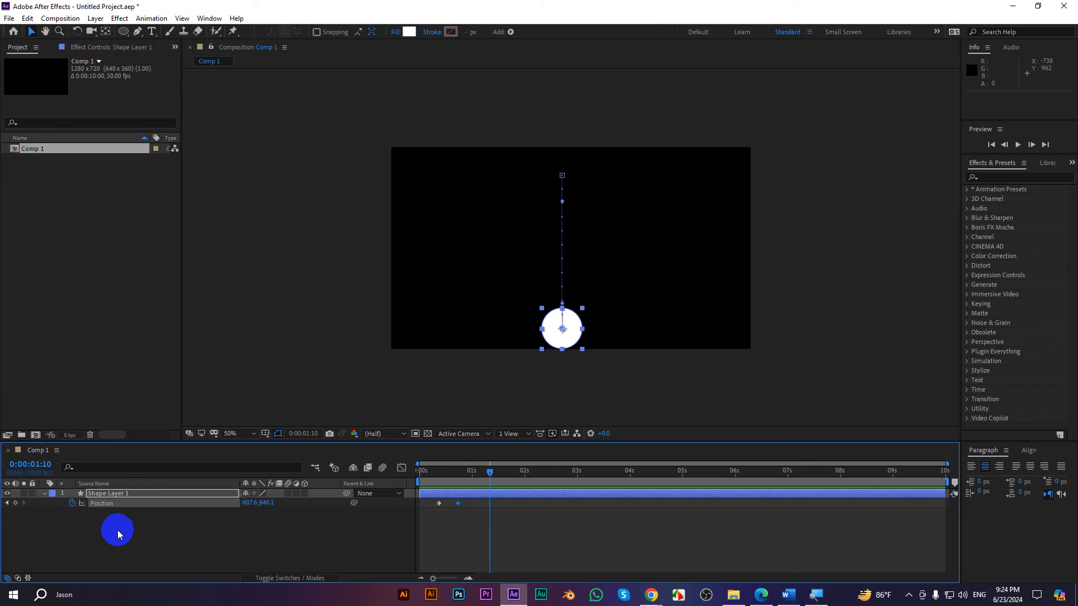
alt+click(72, 506)
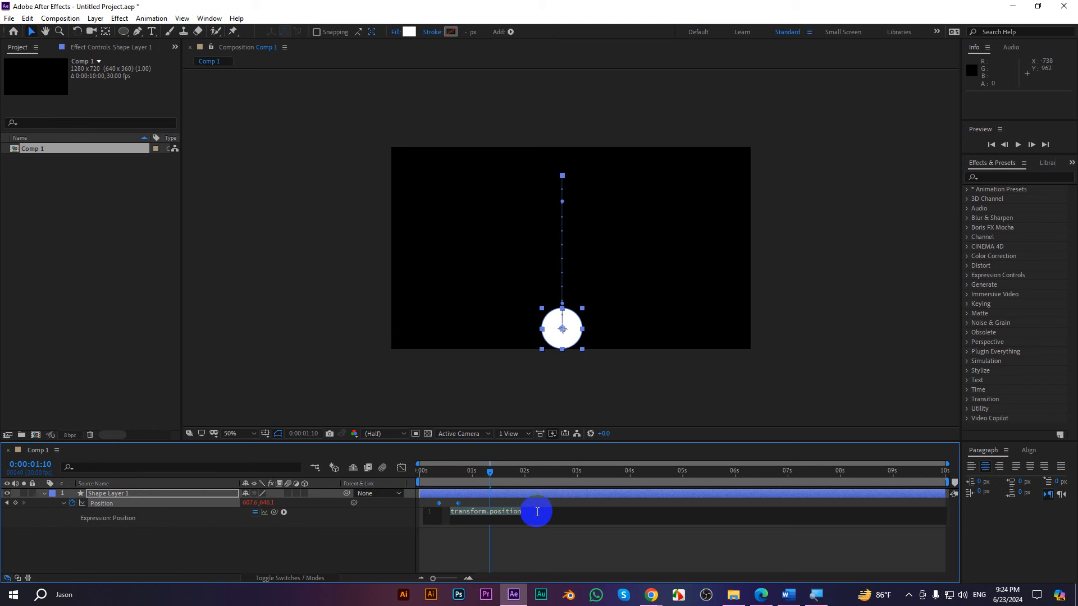
key(ctrl+v)
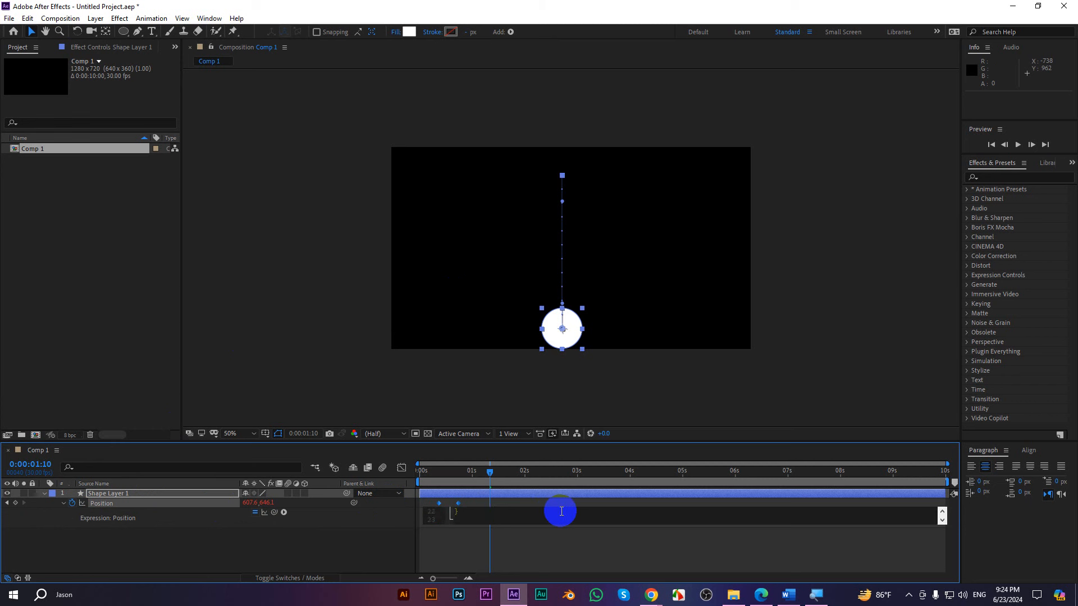
click(544, 543)
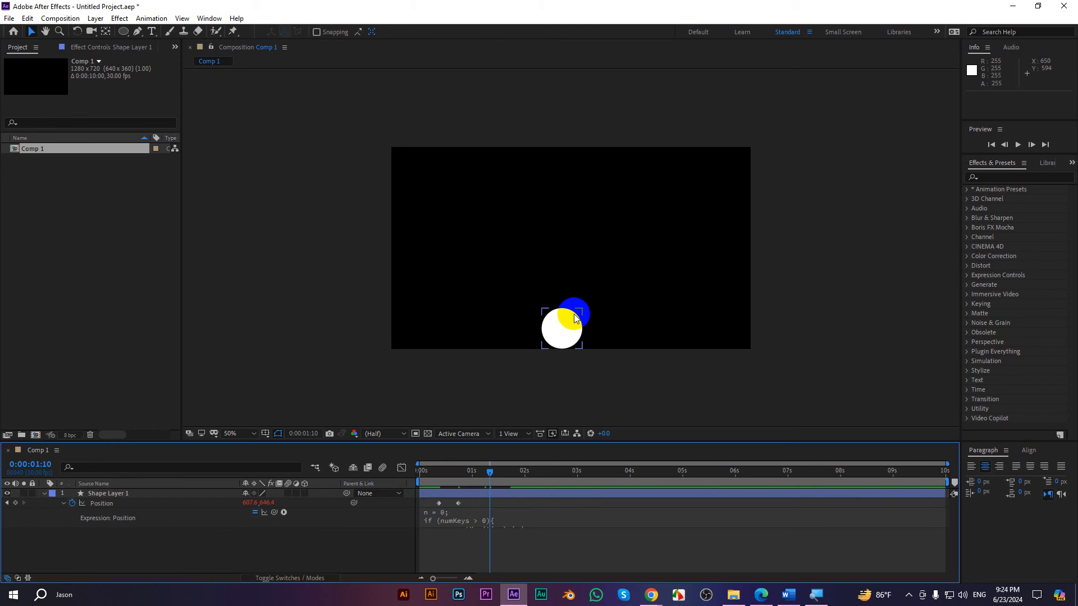
- Play the circle's bouncing drop from the start of the timeline, then replay it with the composition enlarged to 100%
key(period)
key(comma)
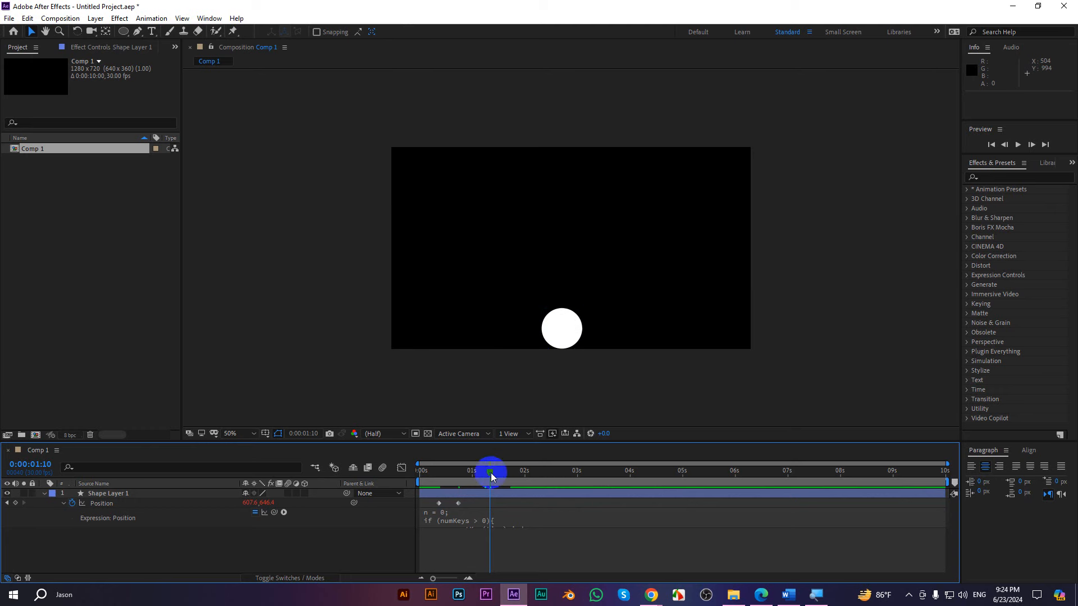
drag(490, 473, 416, 474)
key(space)
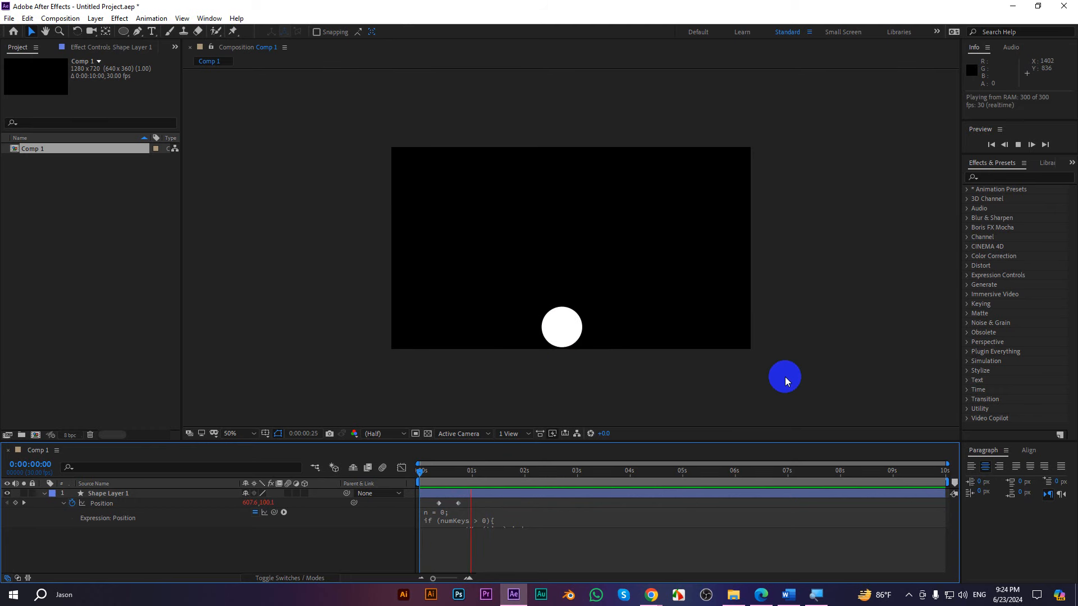
key(space)
key(period)
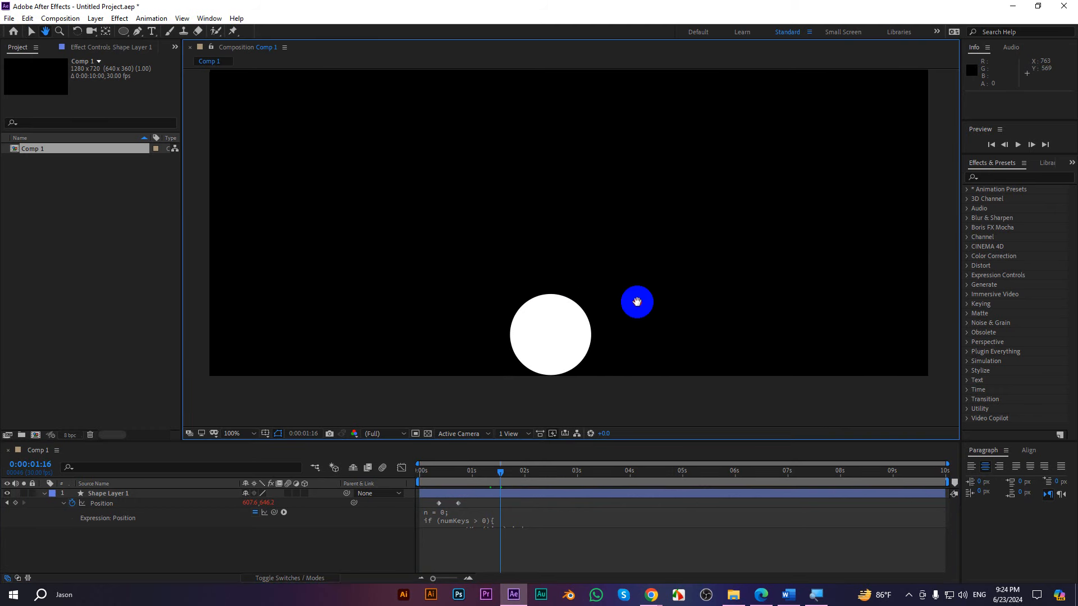
drag(494, 474, 423, 478)
key(space)
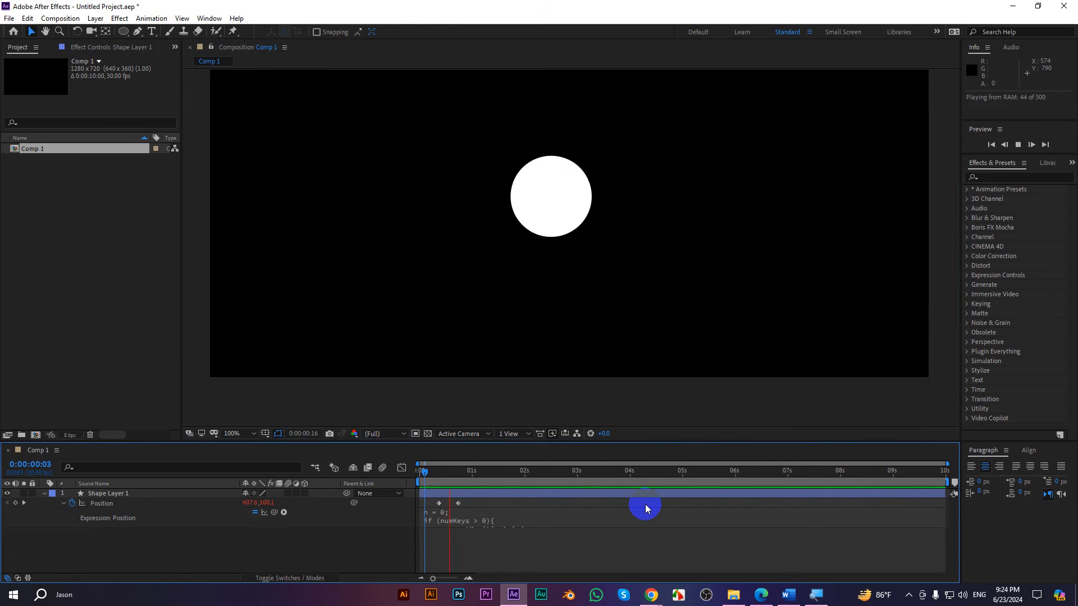
key(space)
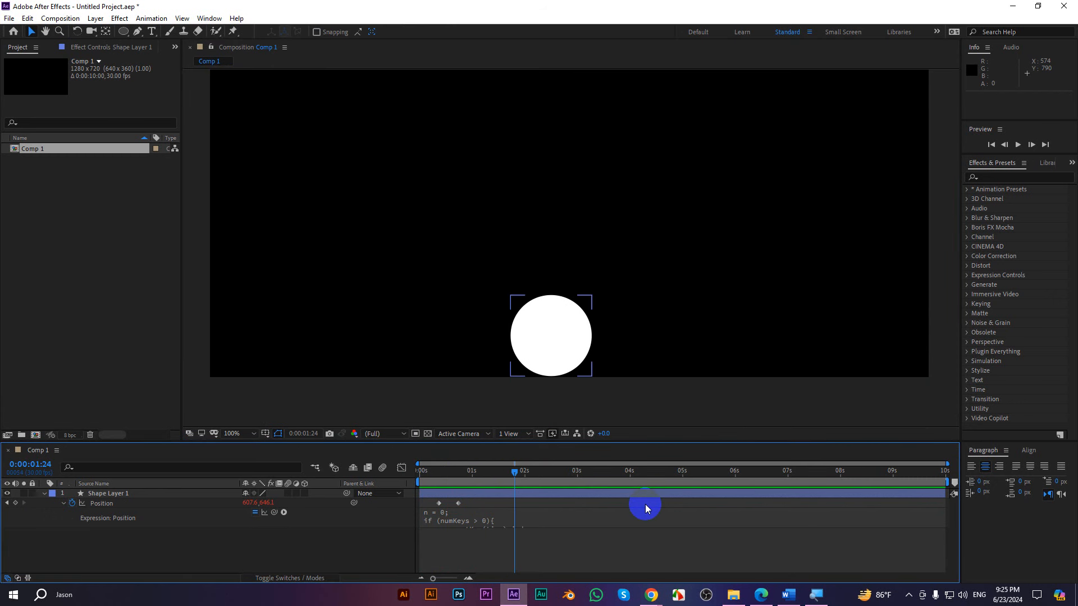
- Enlarge the timeline area to expose the circle's whole Position expression and highlight its amp, freq and decay lines
click(547, 312)
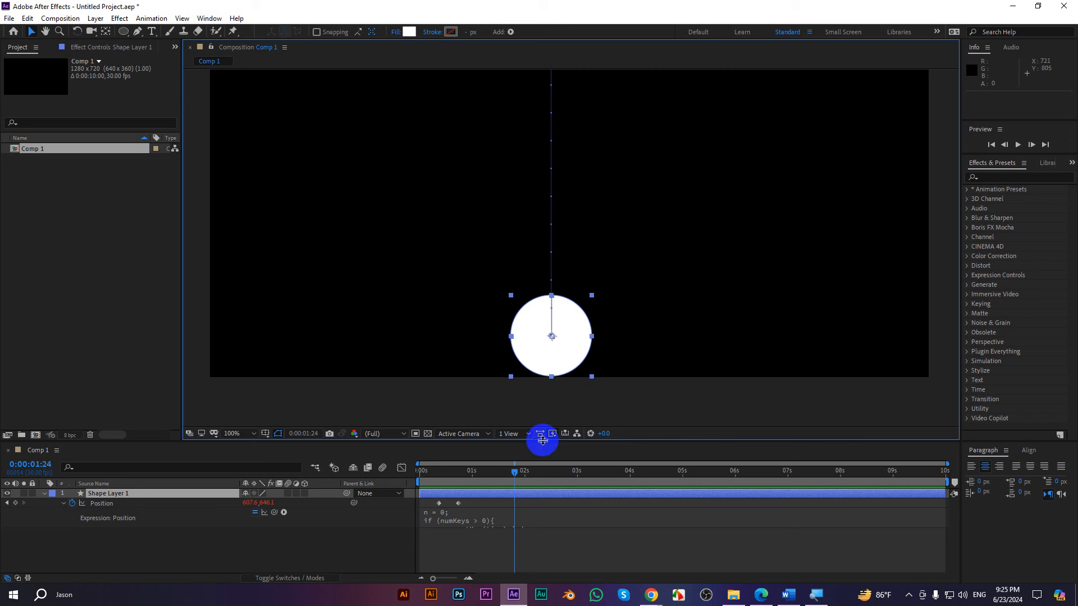
drag(542, 440, 527, 331)
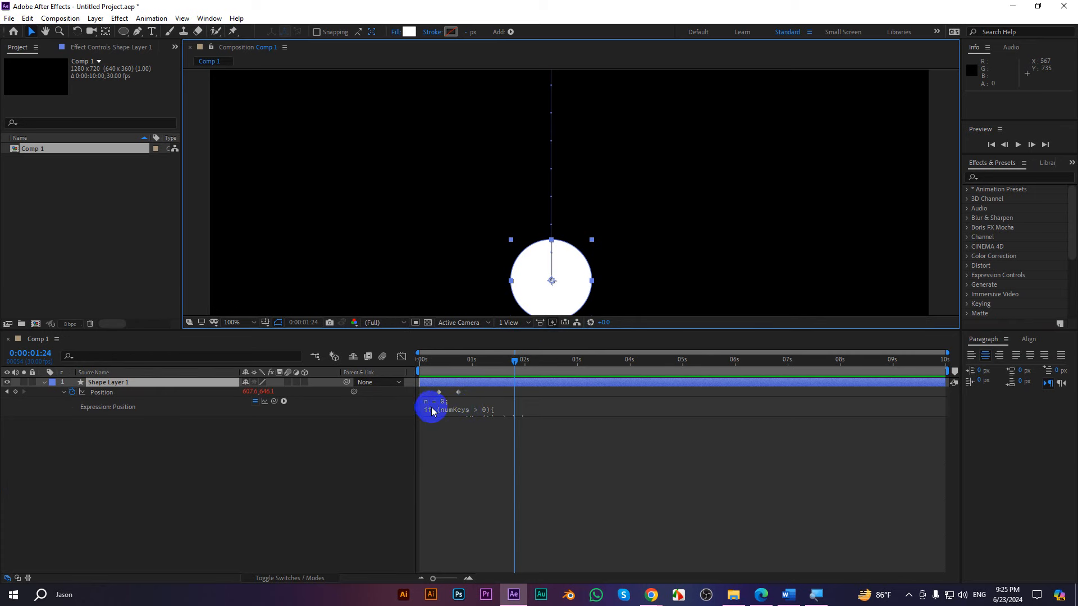
click(477, 412)
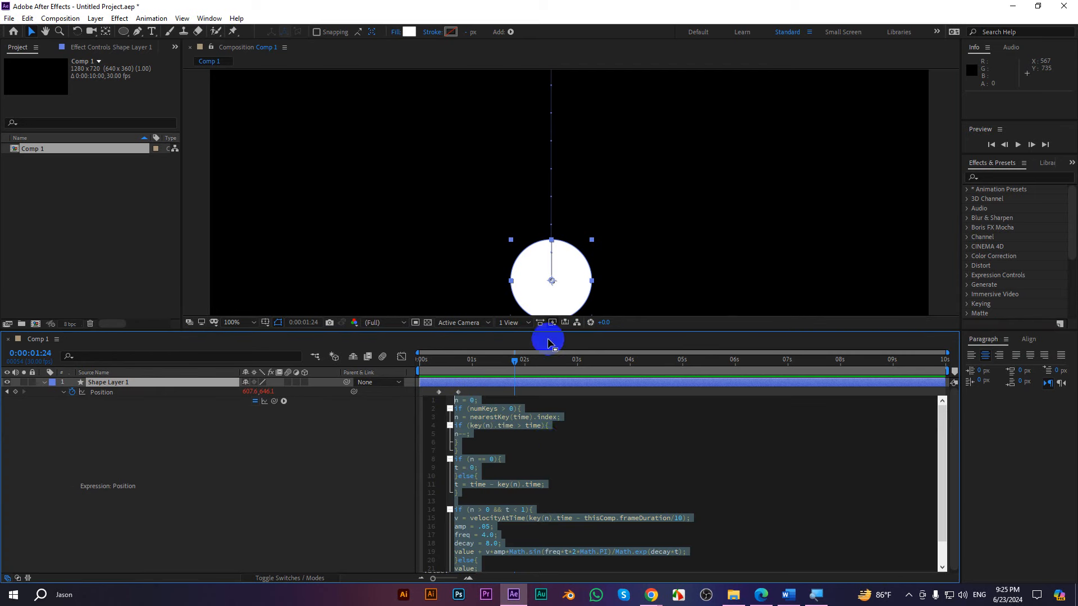
drag(545, 329, 525, 249)
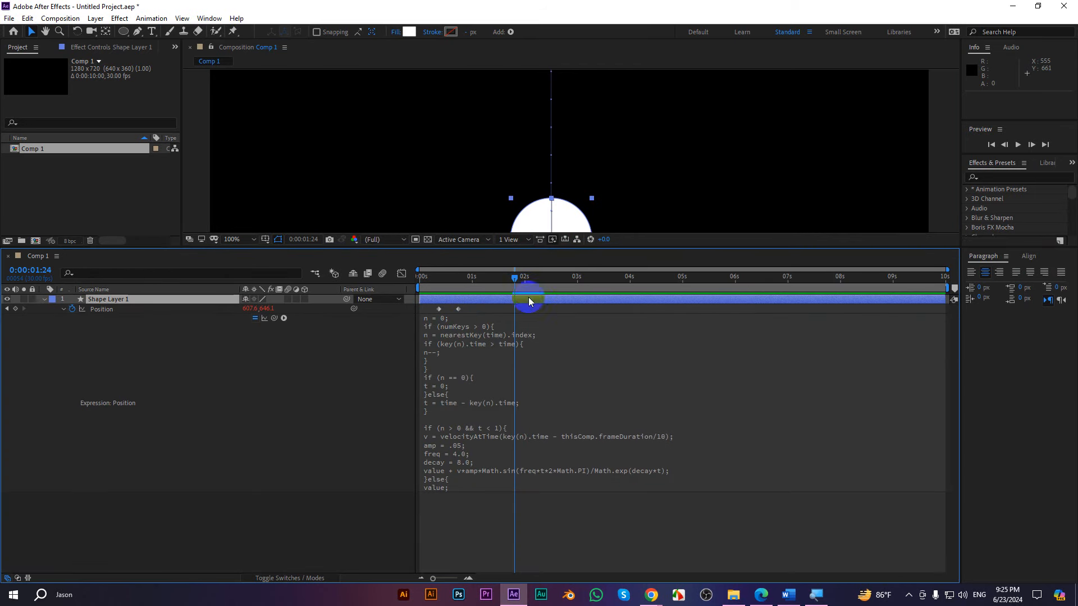
click(467, 418)
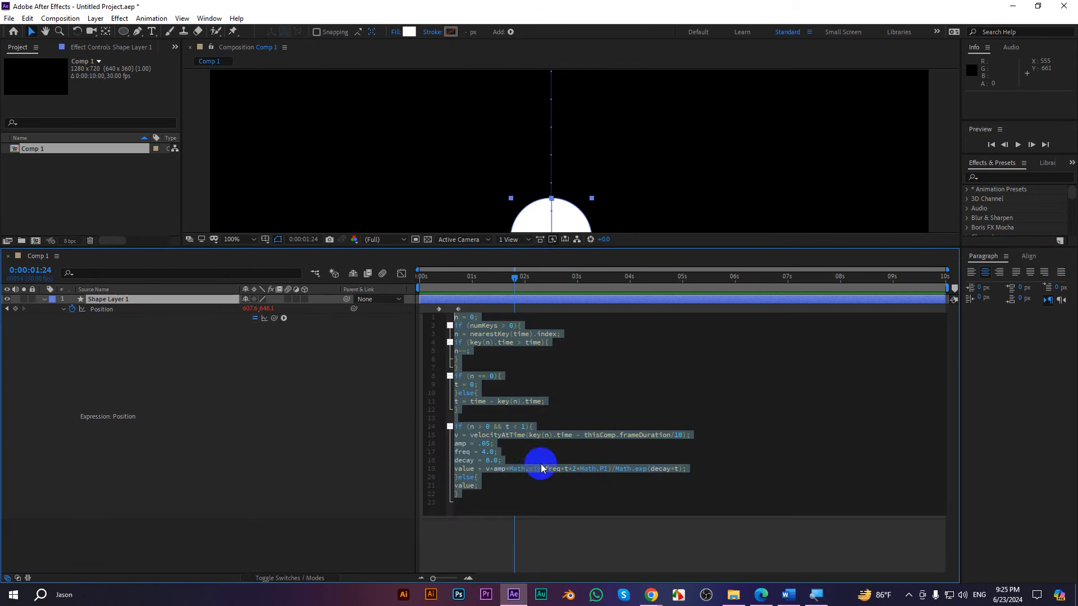
click(488, 430)
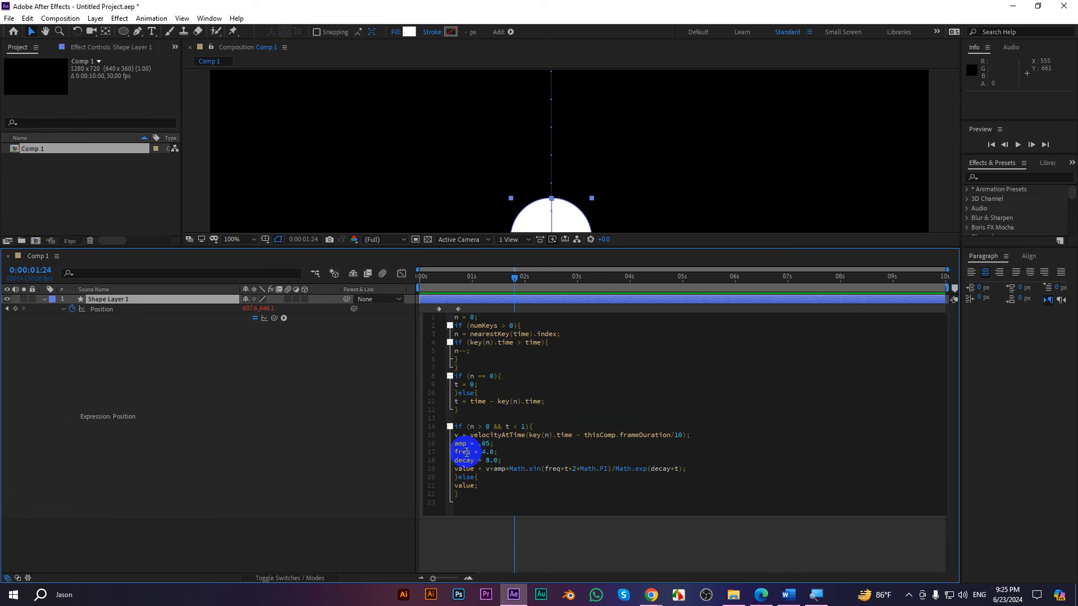
drag(447, 441, 461, 451)
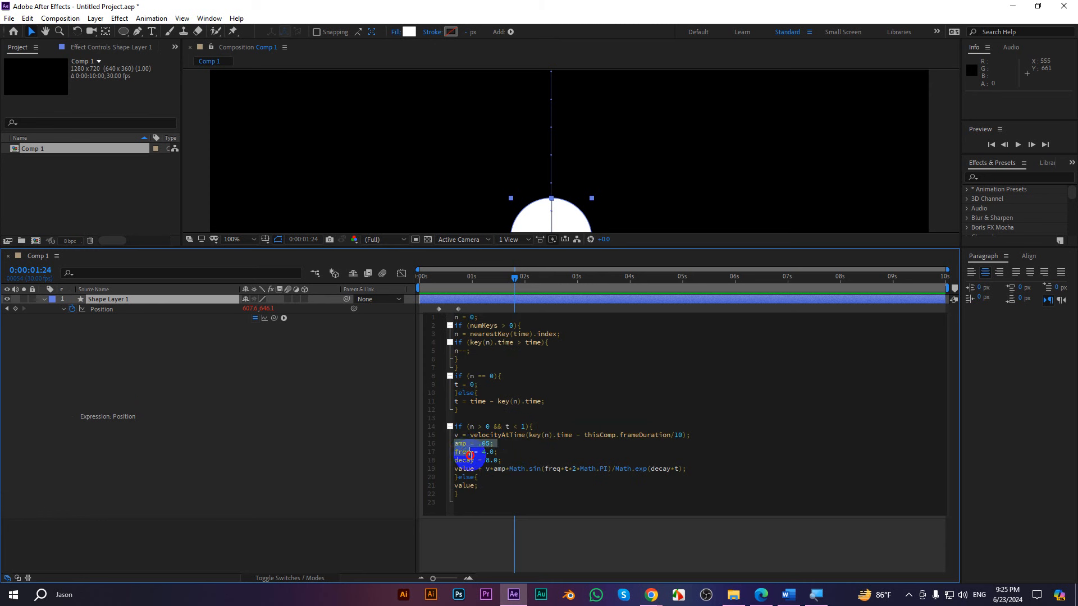
drag(470, 455, 473, 459)
drag(473, 459, 510, 463)
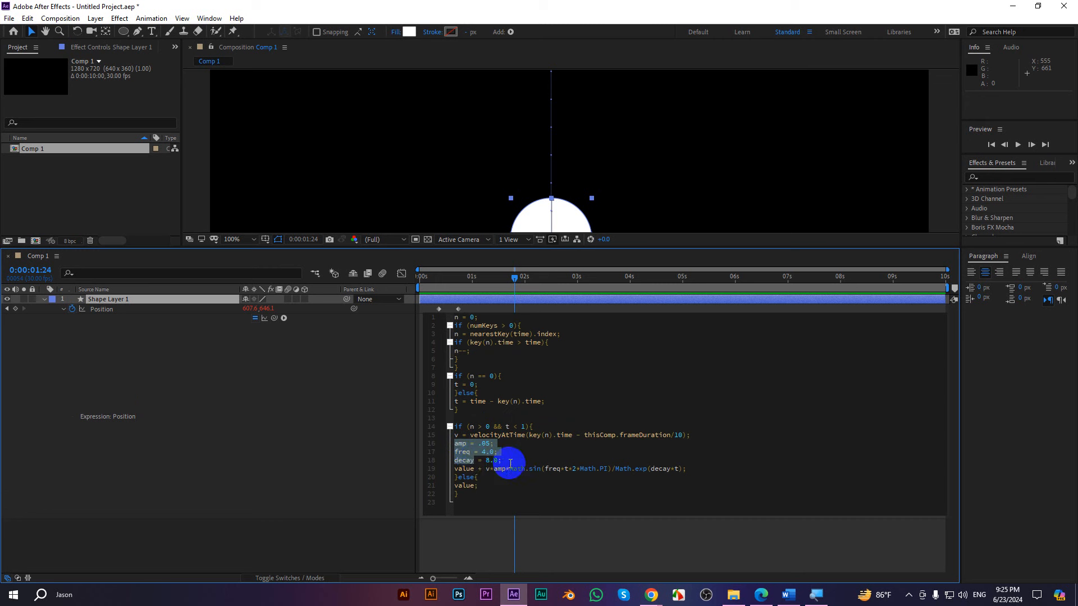
- Set amp to .1 in the circle's Position expression and play the bounce from the start of the timeline
click(496, 445)
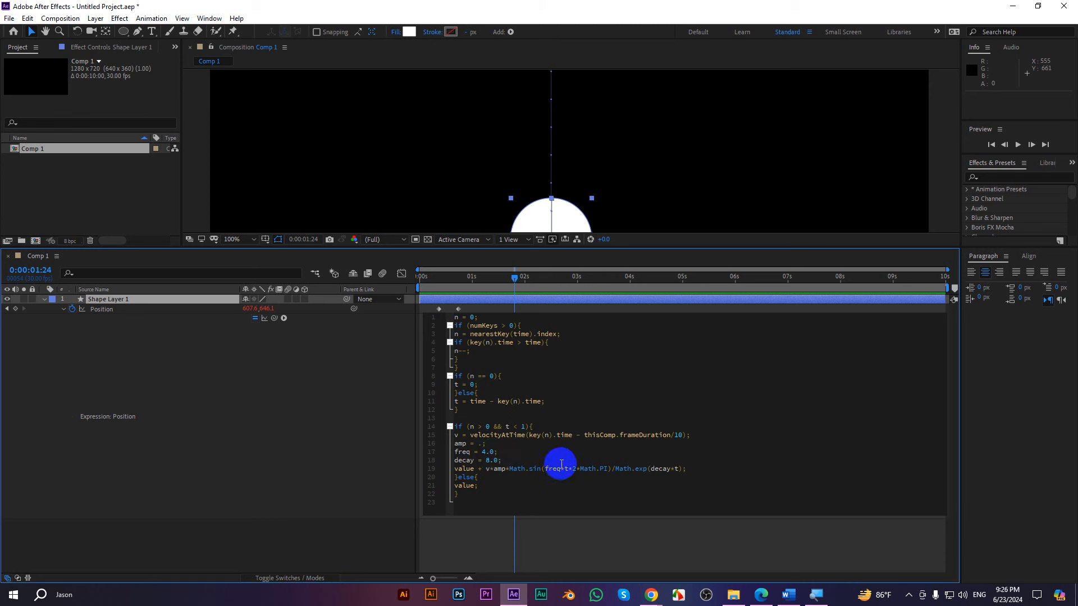
text(1)
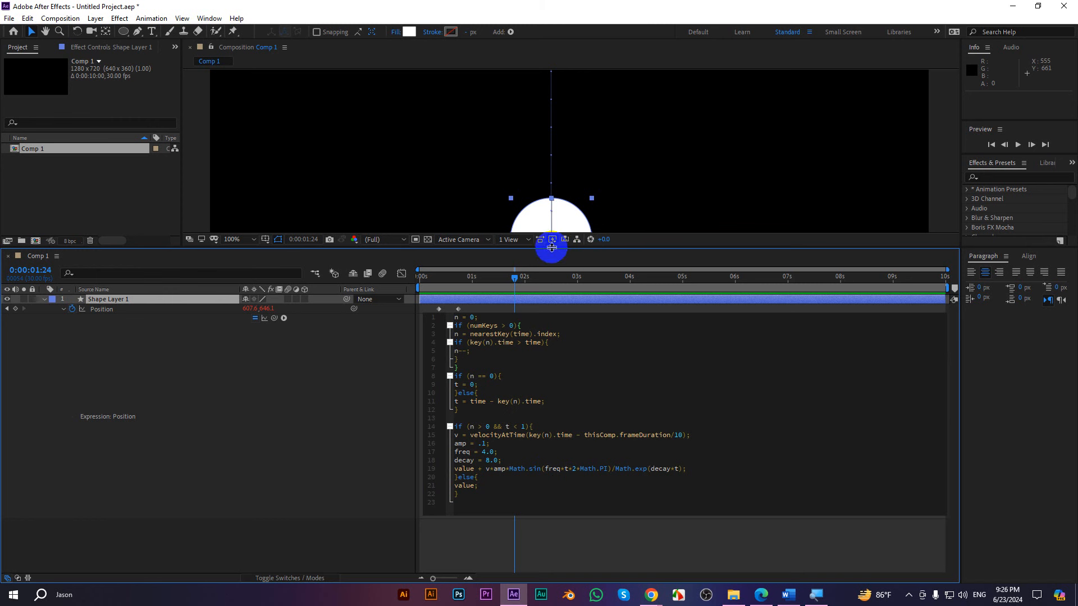
drag(555, 247, 399, 418)
key(space)
click(568, 284)
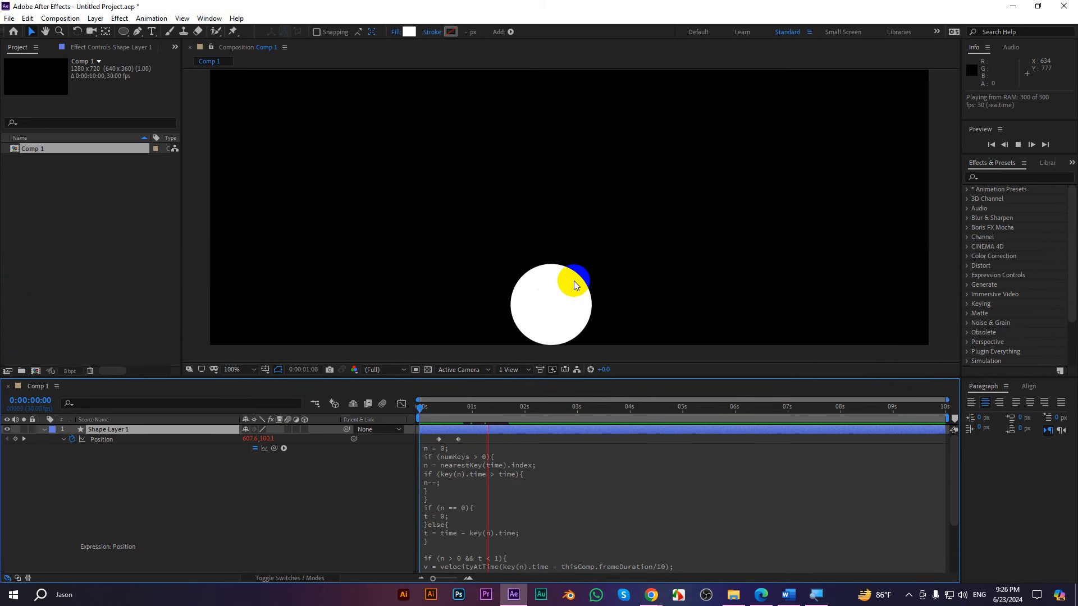
click(545, 304)
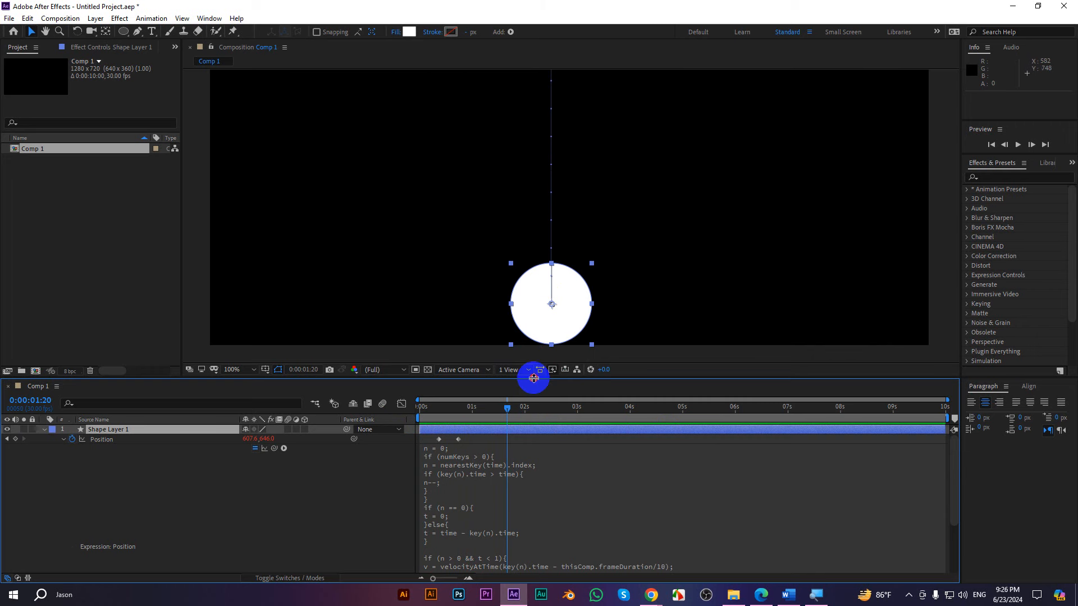
- Set freq to 8.0 in the circle's Position expression and play the bounce from near the start
drag(534, 378, 527, 287)
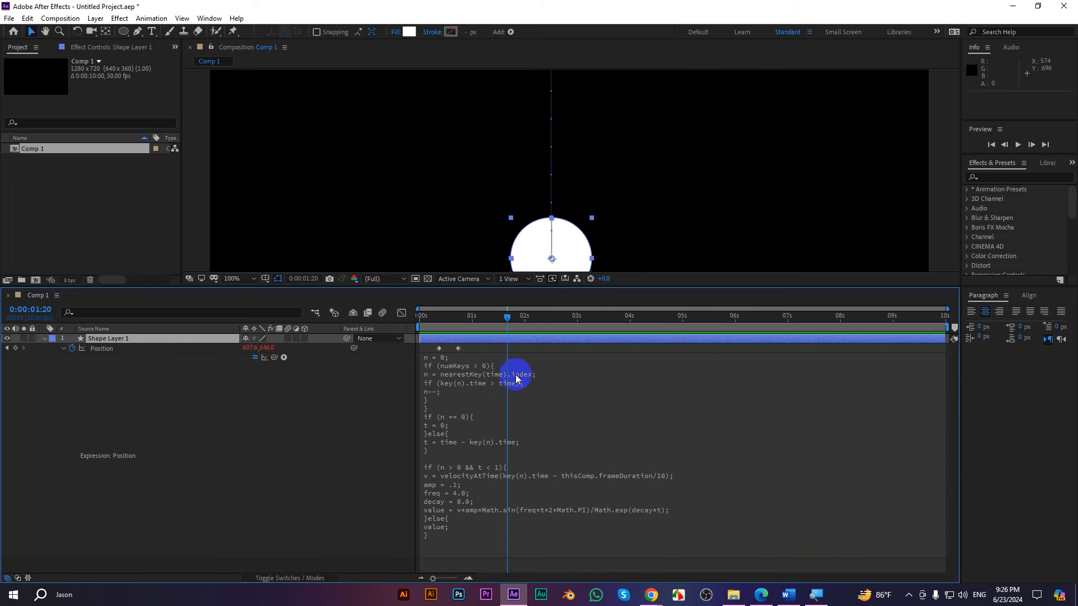
click(458, 497)
click(487, 493)
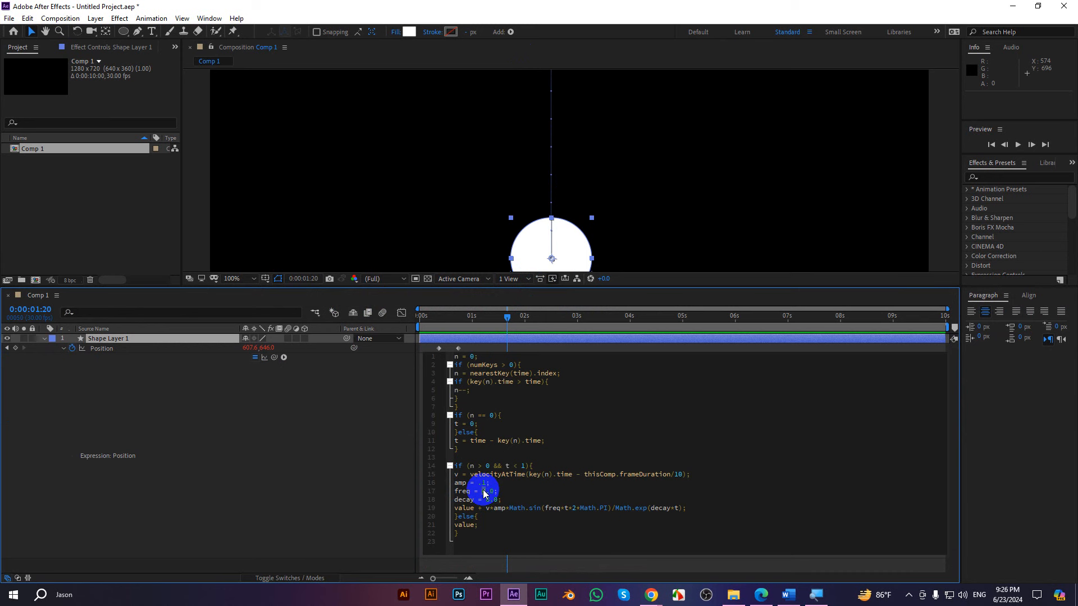
click(651, 247)
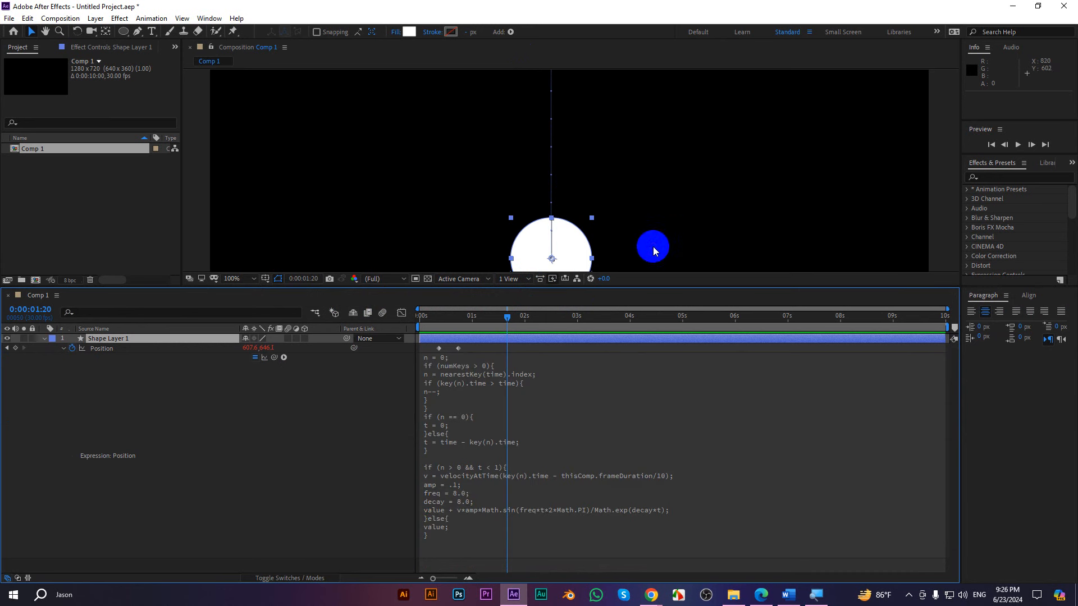
drag(579, 287, 425, 400)
key(space)
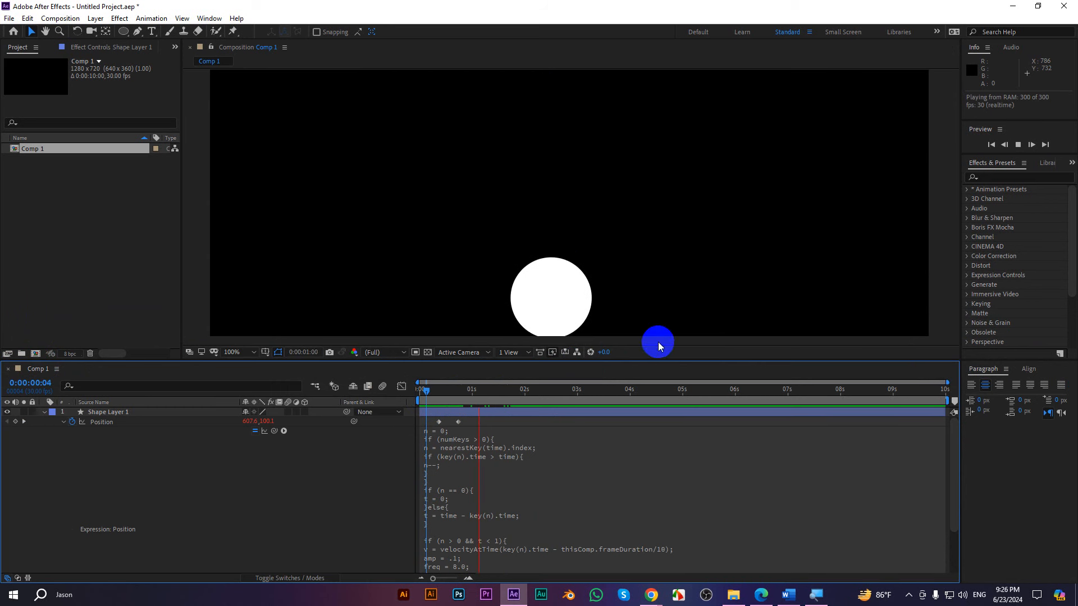
click(588, 307)
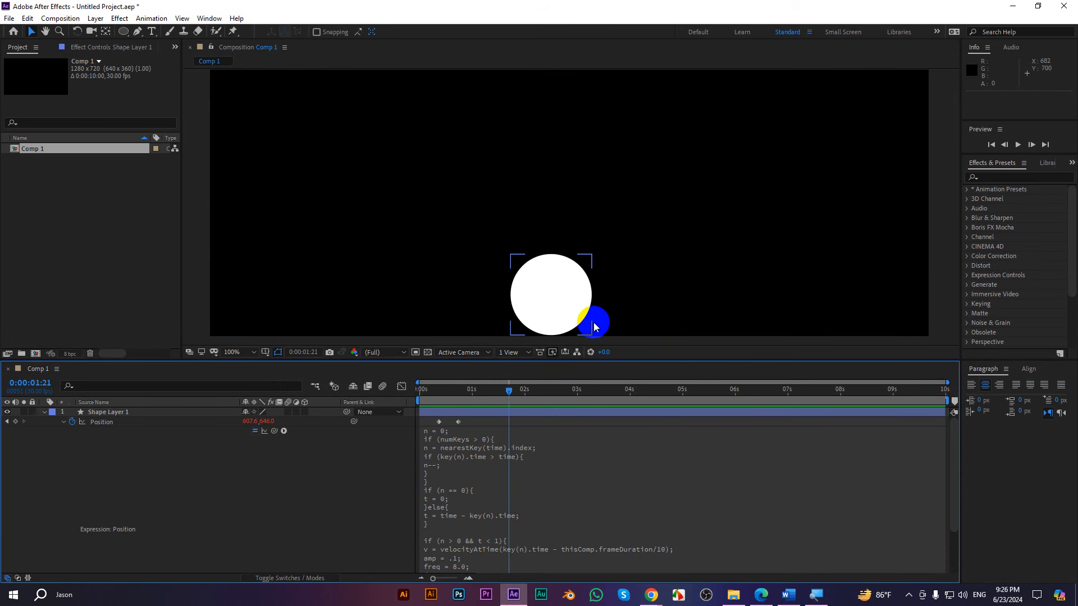
click(594, 325)
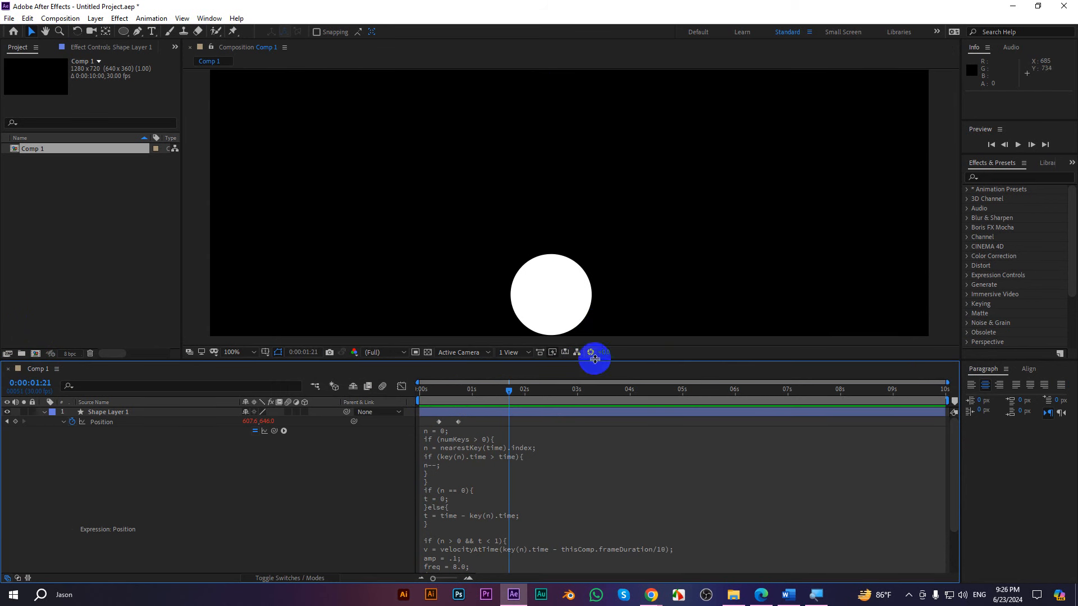
- Move the playhead to 0:00:00:22 and set decay to 10.0 in the circle's Position expression
drag(590, 359, 584, 274)
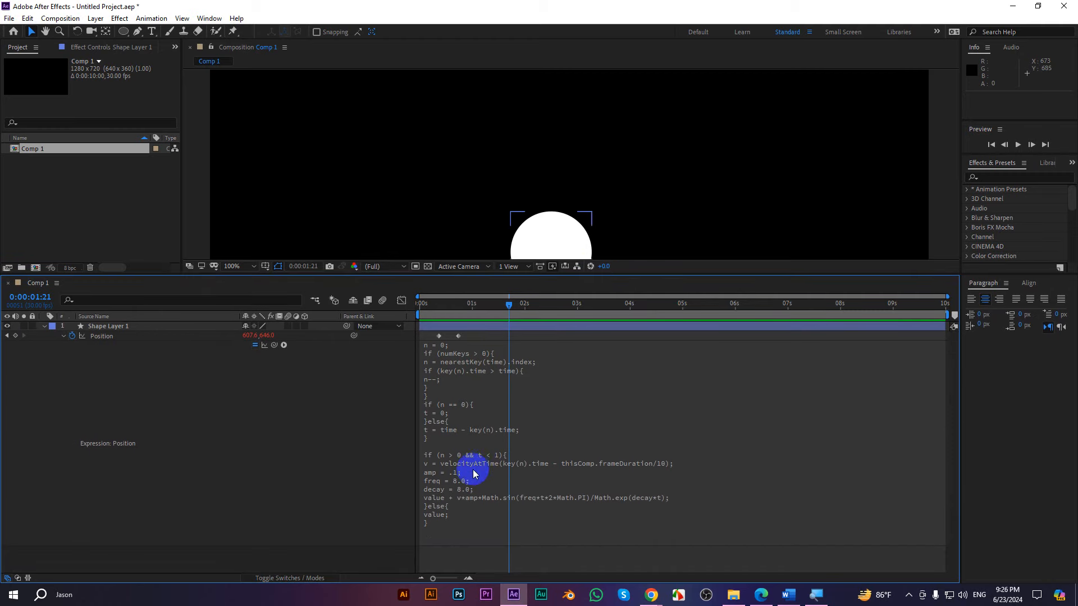
click(558, 256)
drag(507, 303, 459, 304)
click(456, 498)
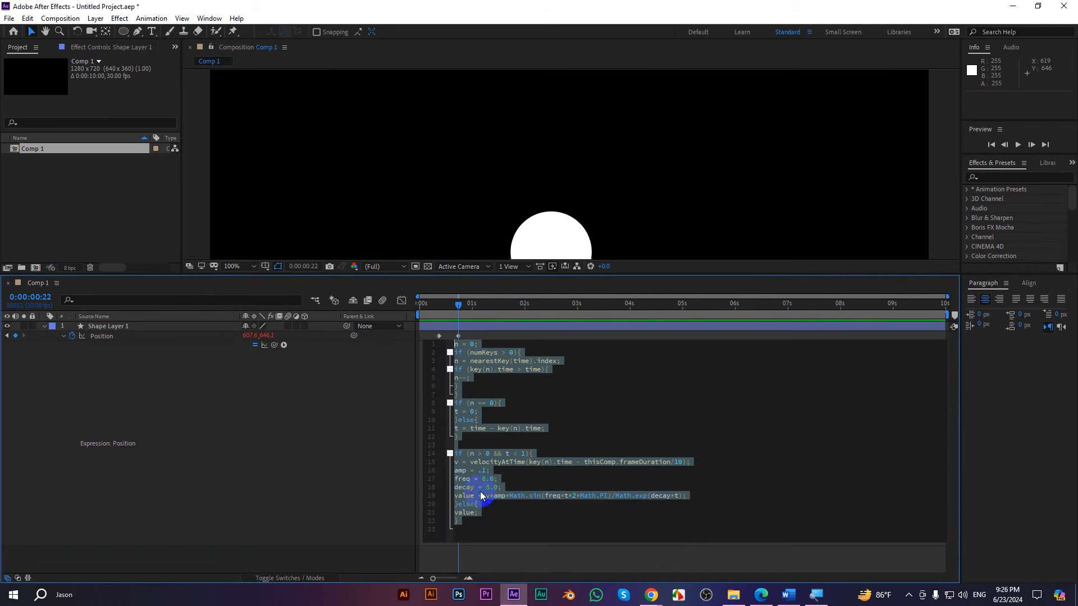
click(489, 488)
double_click(488, 488)
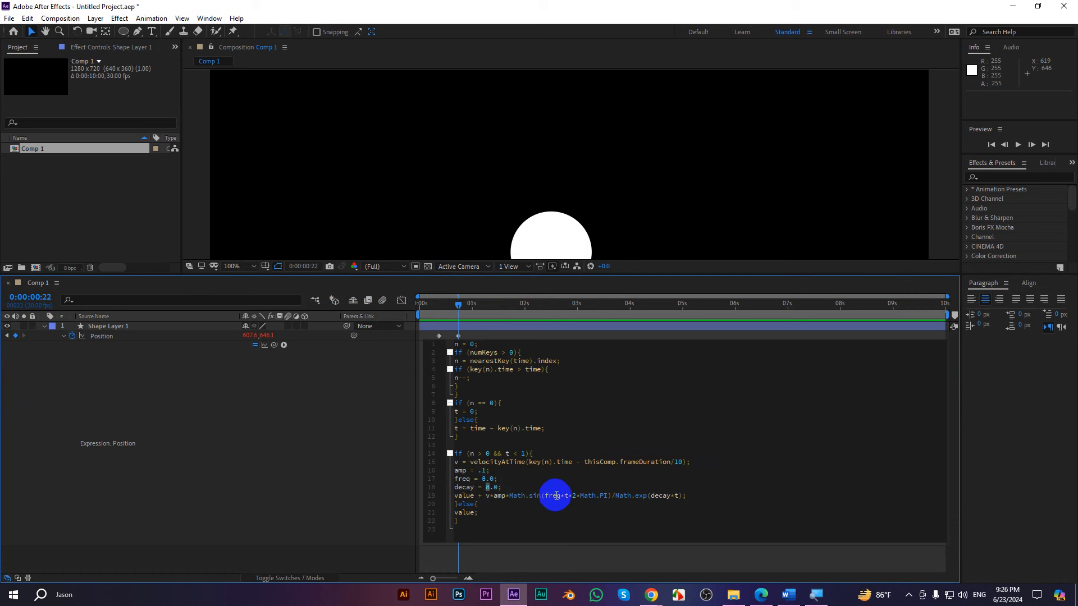
text(1)
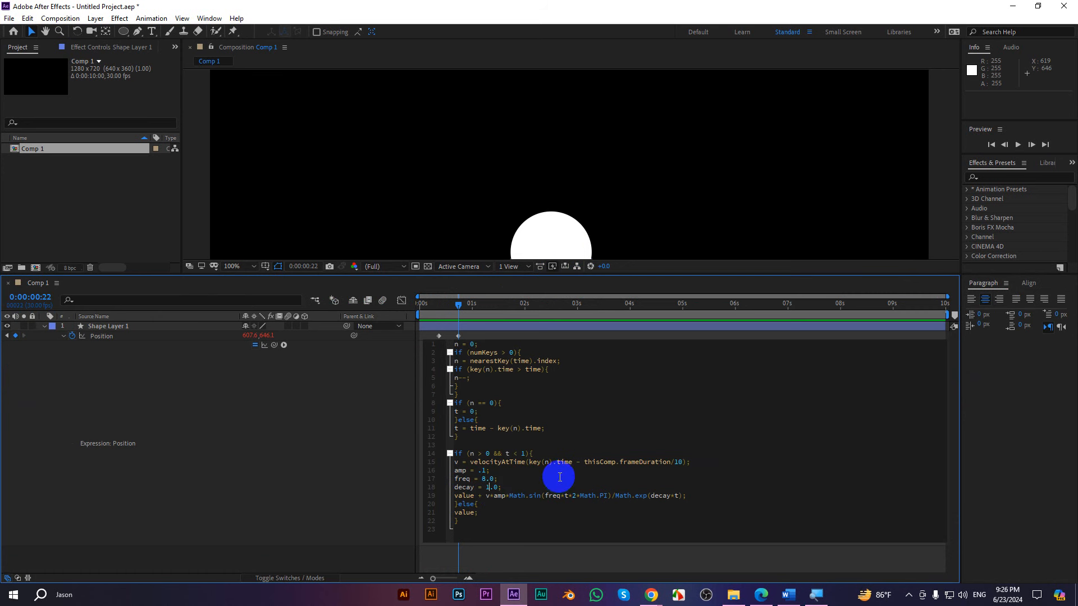
text(0)
click(632, 217)
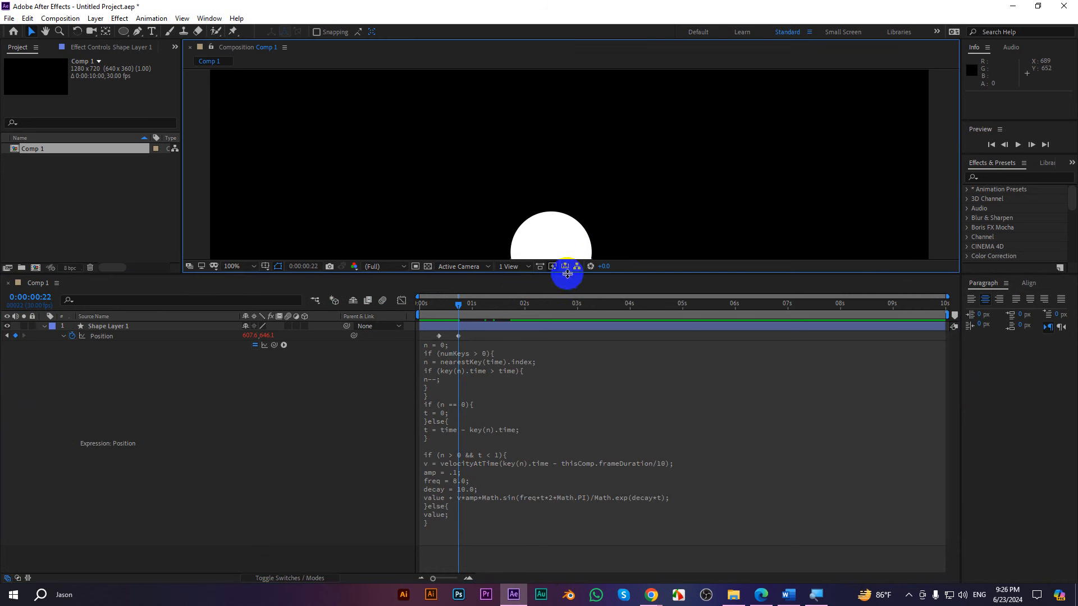
- Enlarge the composition view, play the bounce from about 0:00:00:07, and remove the expression from the circle's Position
drag(567, 273, 546, 388)
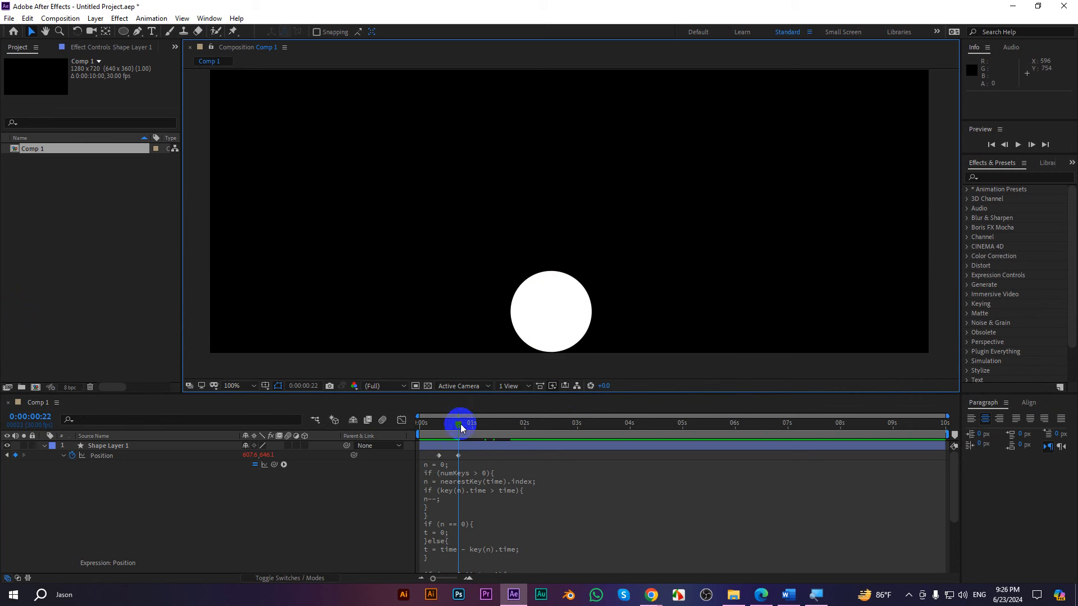
key(space)
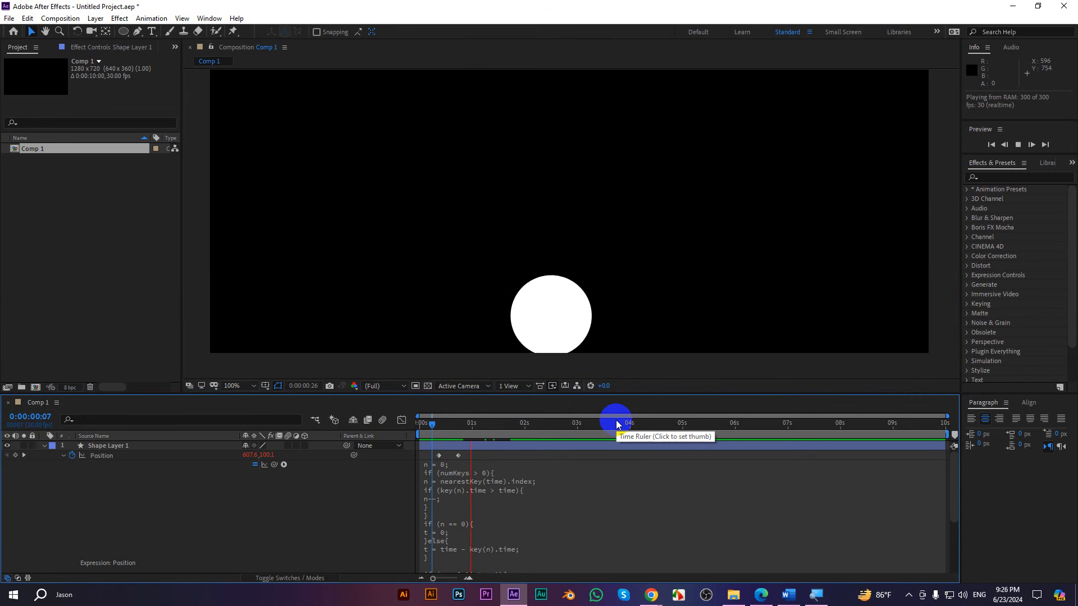
key(space)
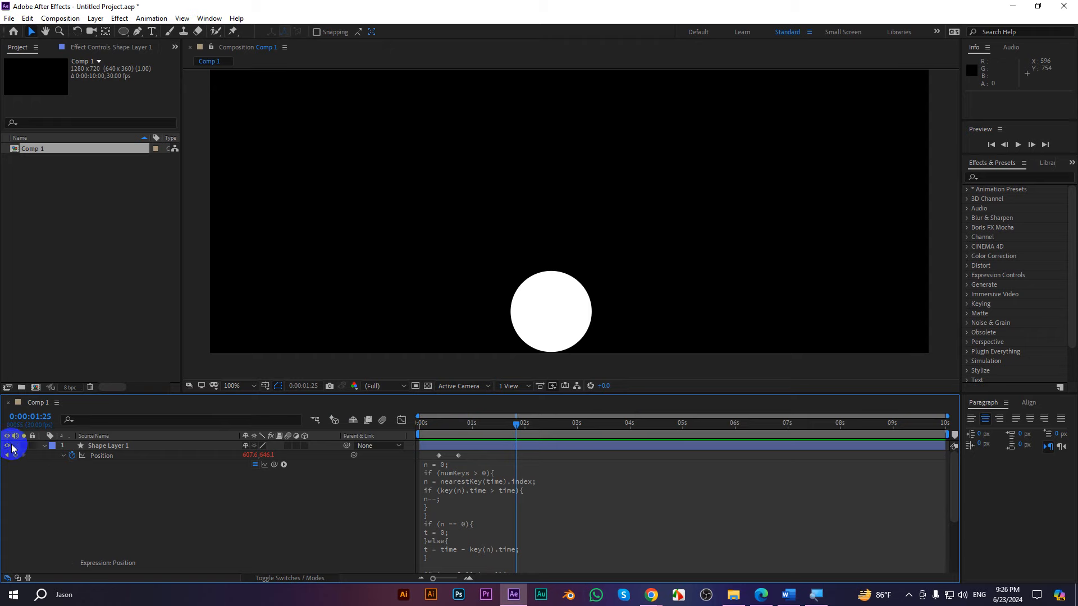
alt+click(71, 456)
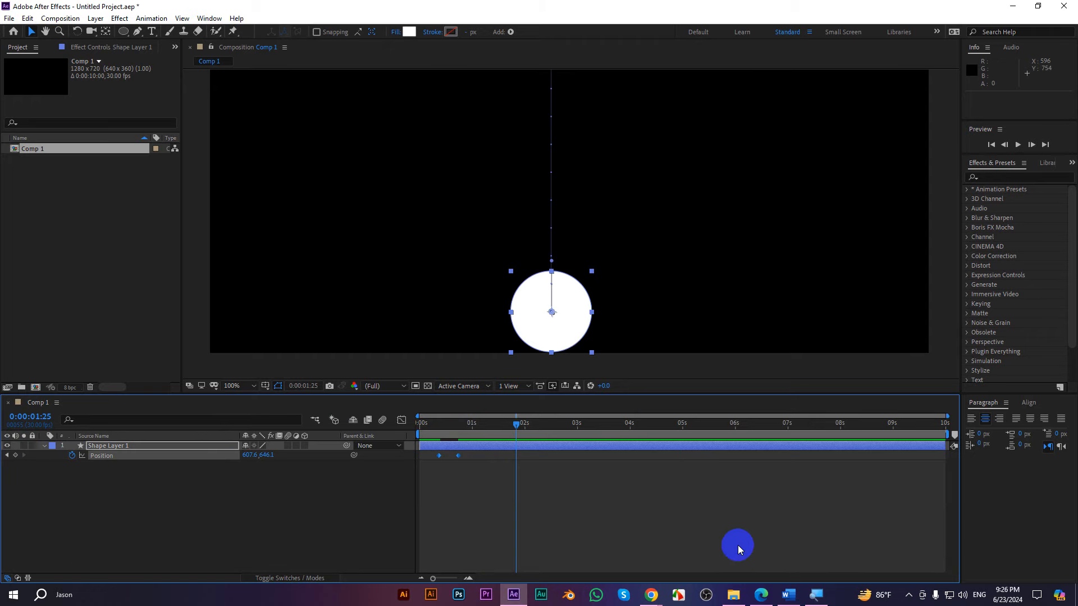
- Switch to Expression.docx in Word and select the Squash Animation Expression code, from the maxDev line through [x,y]
click(788, 596)
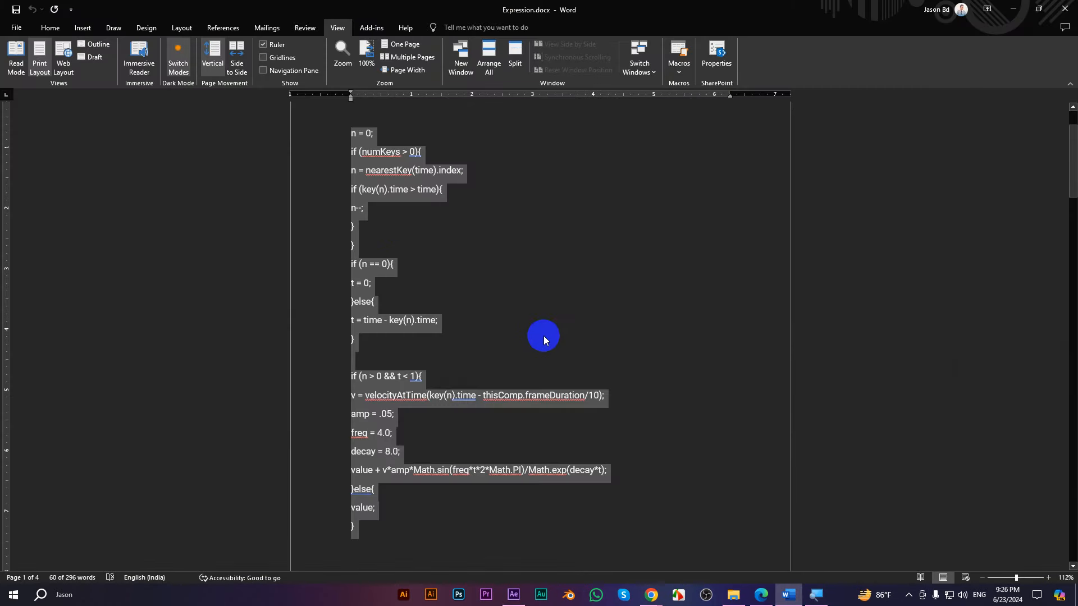
scroll(544, 337, up, 2)
scroll(482, 330, down, 8)
scroll(462, 330, down, 4)
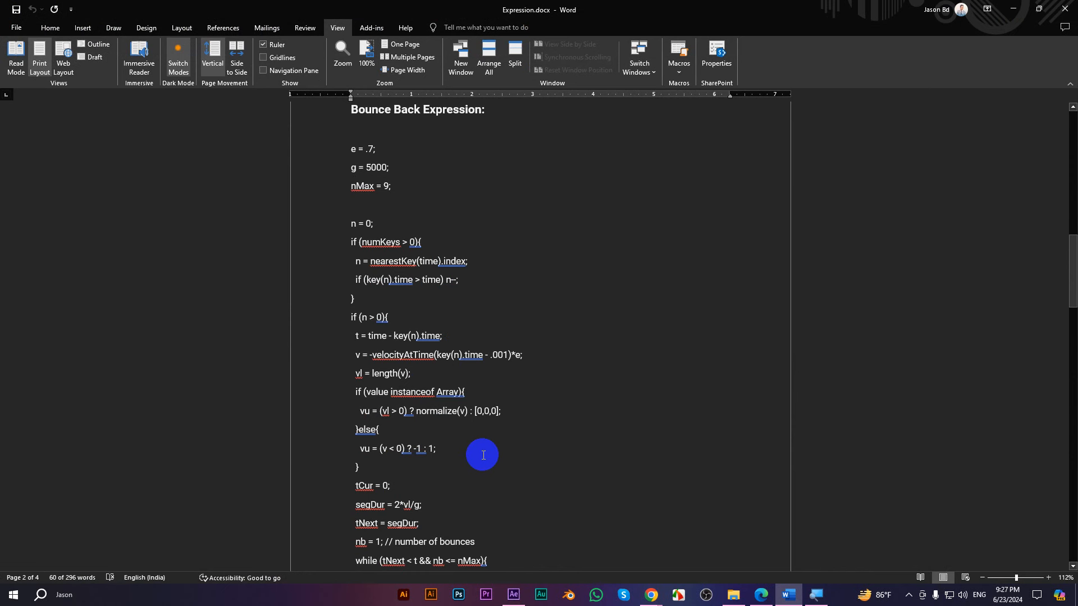
scroll(483, 456, up, 4)
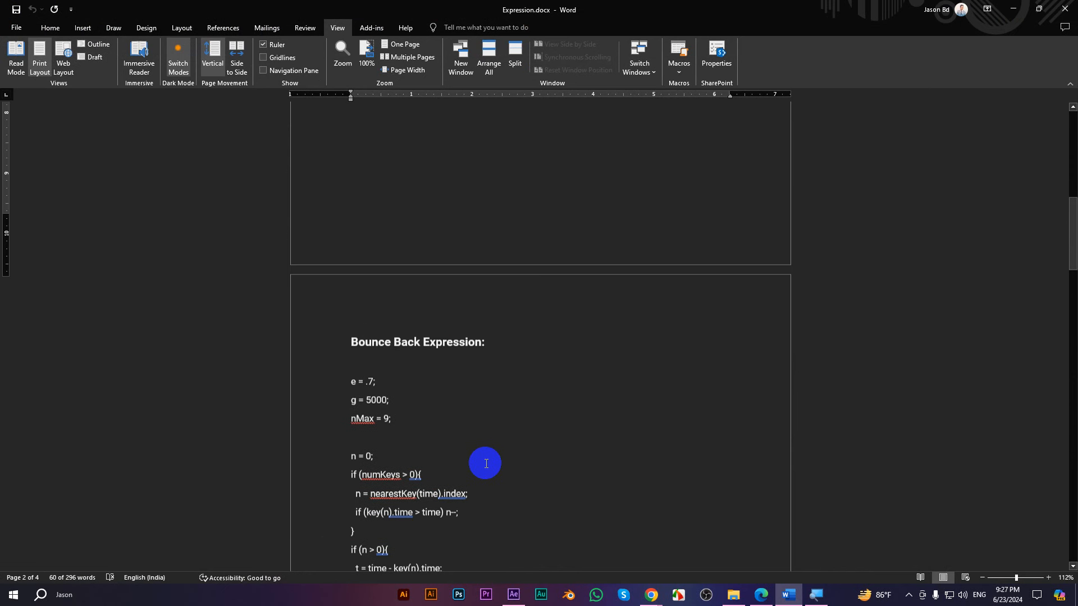
scroll(497, 462, down, 3)
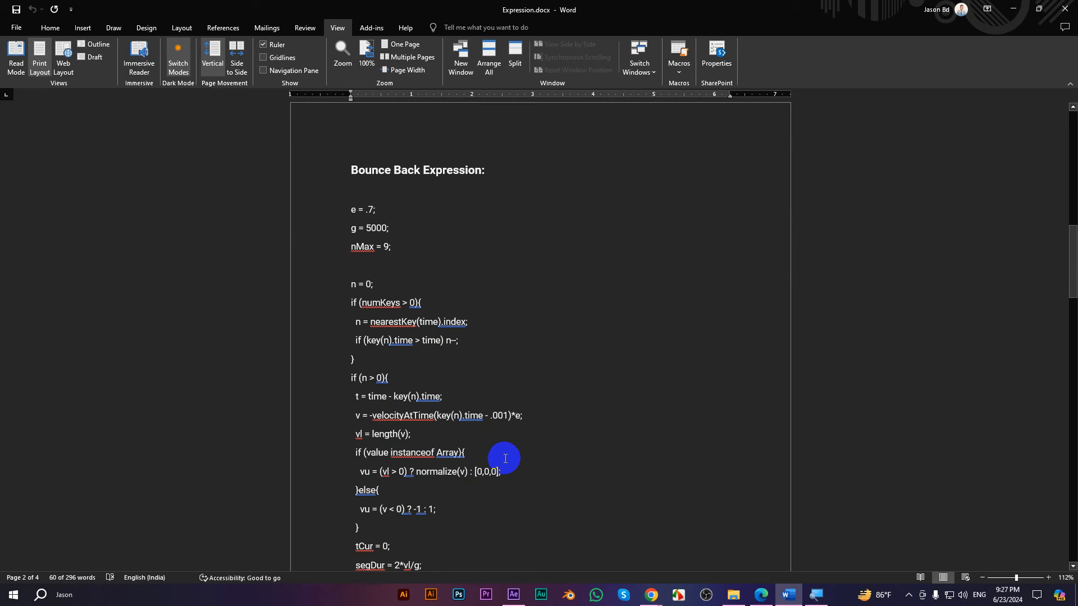
scroll(505, 458, down, 16)
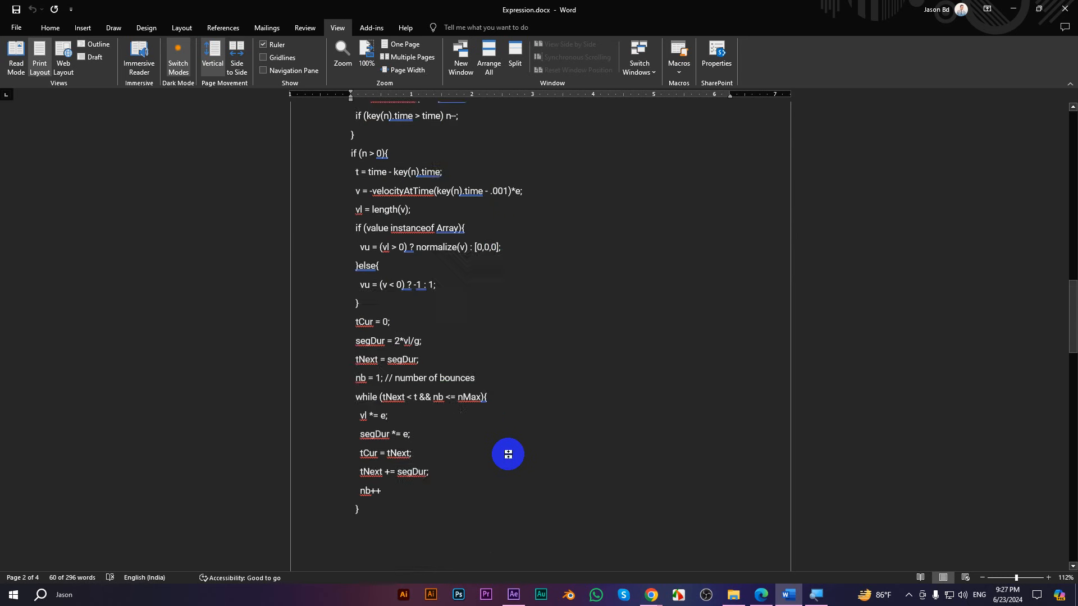
scroll(508, 452, down, 9)
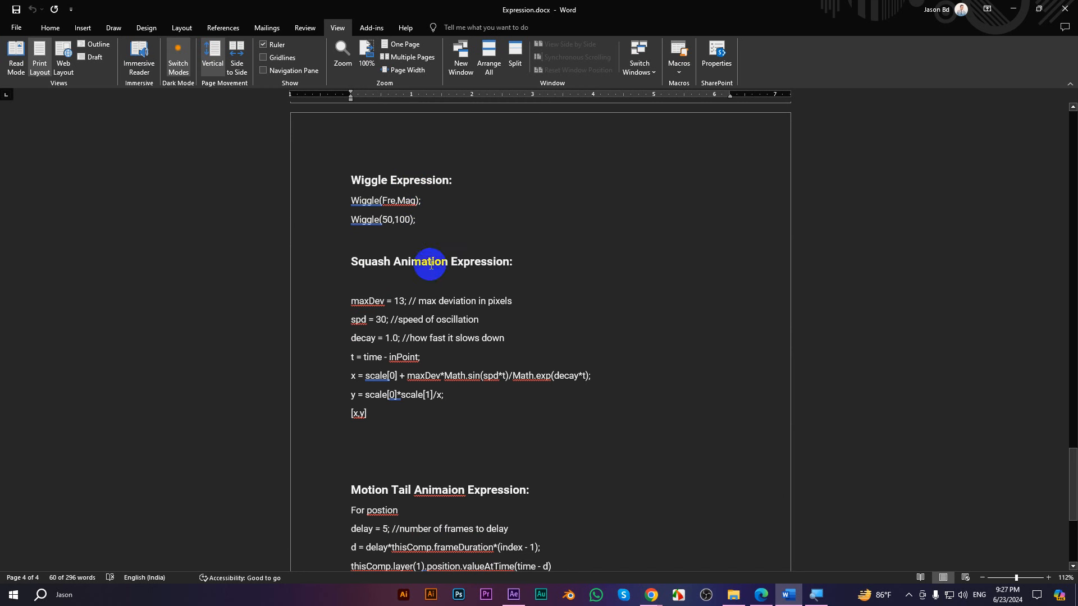
click(351, 301)
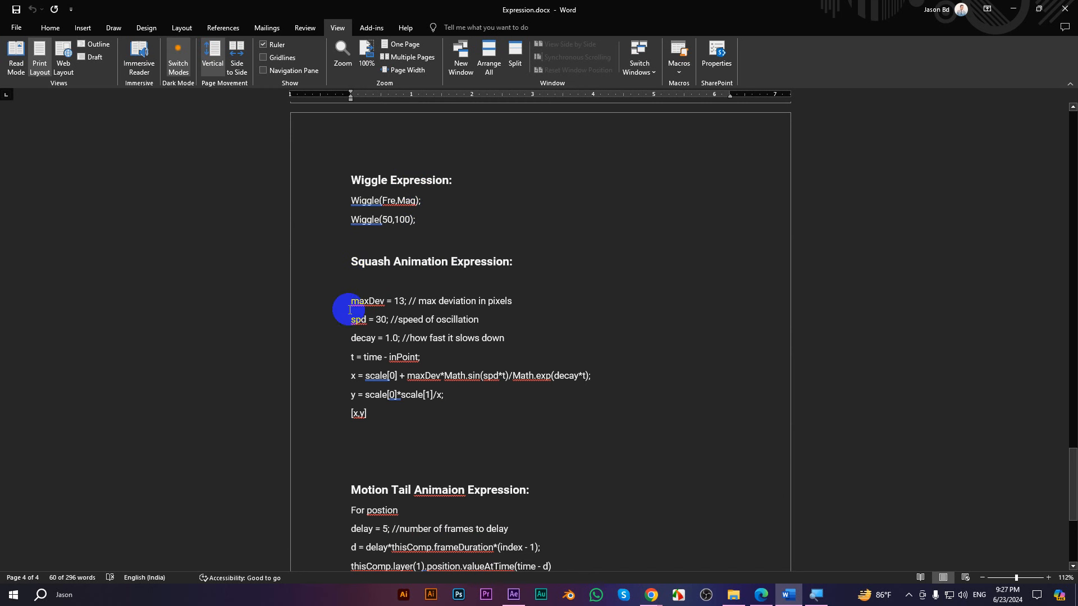
shift+click(368, 416)
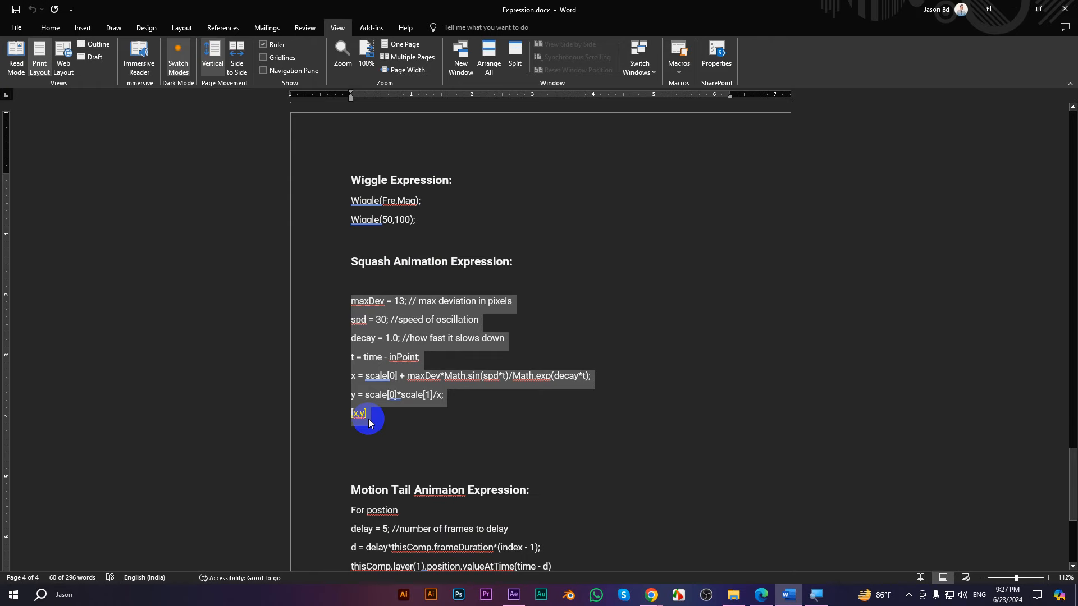
- Switch back to After Effects, remove the circle's Position animation, and move the circle straight up to about 607.6, 350.1
click(1011, 9)
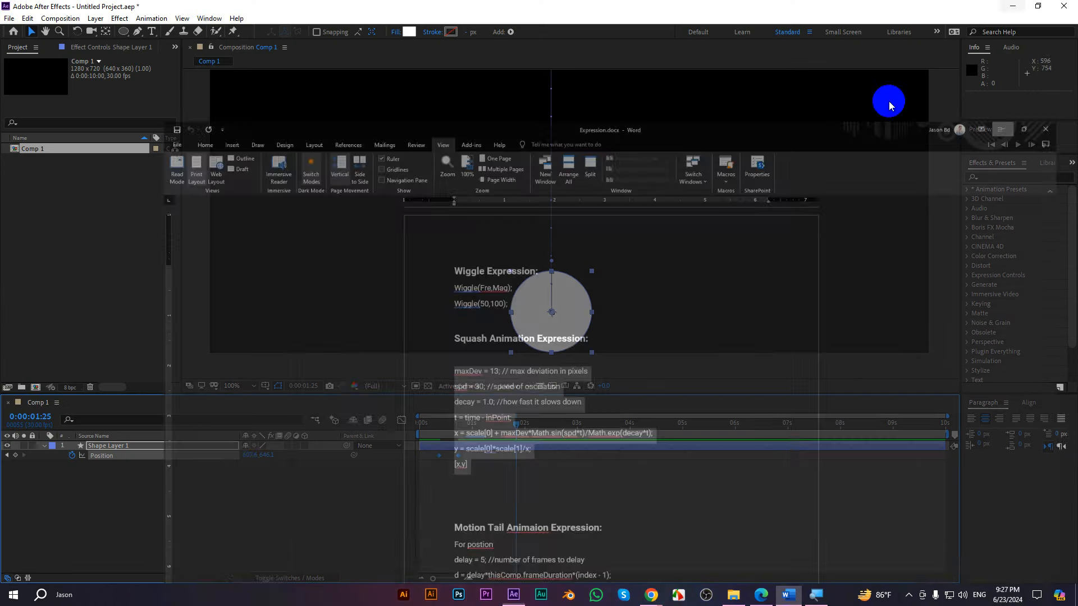
click(72, 456)
click(558, 305)
scroll(578, 329, down, 3)
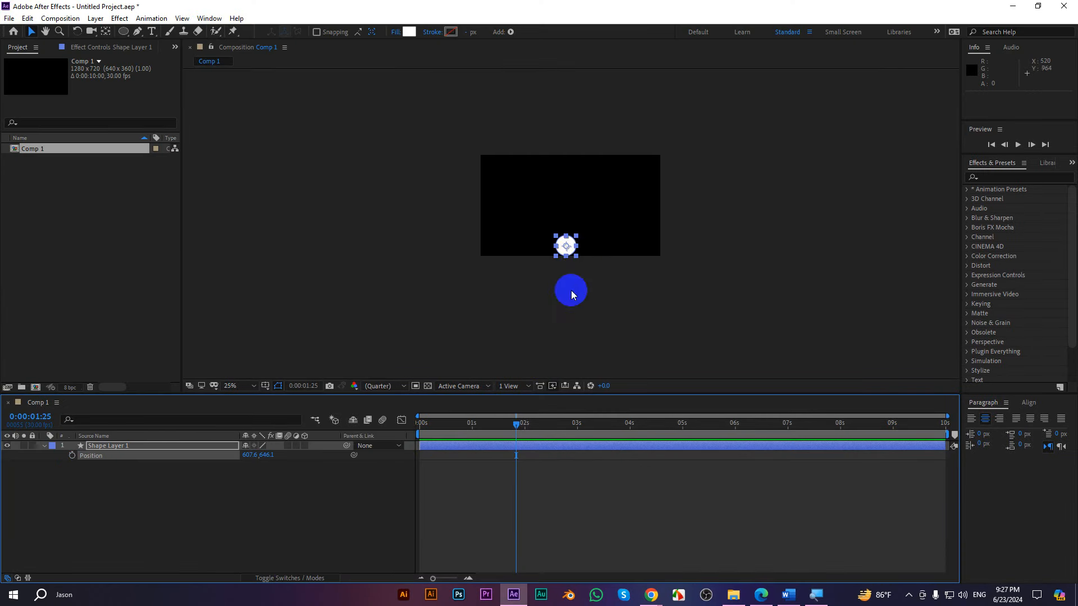
drag(575, 244, 575, 217)
drag(594, 257, 580, 164)
scroll(581, 167, up, 3)
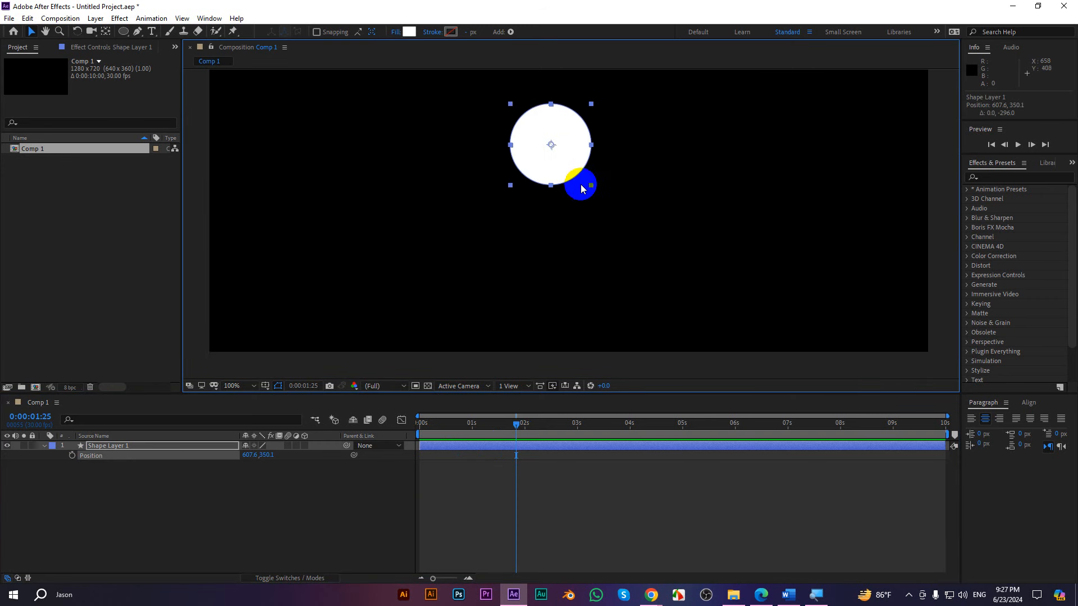
key(h)
drag(656, 194, 663, 279)
key(v)
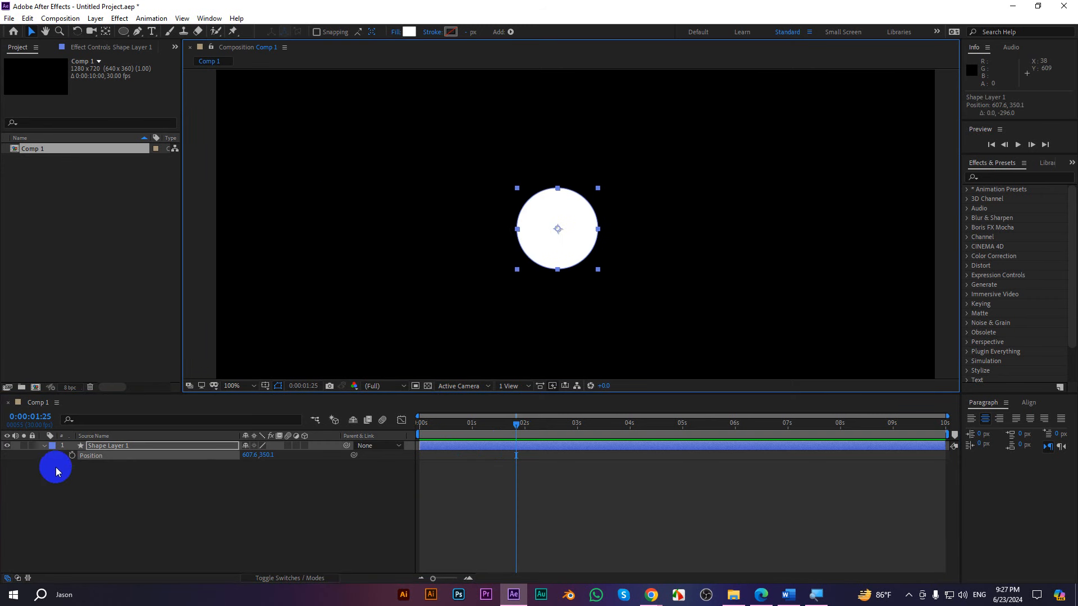
- Animate the circle's Scale with a 100% keyframe at 0:00:01:25 and a 0% keyframe at 0:00:01:01
key(s)
click(73, 456)
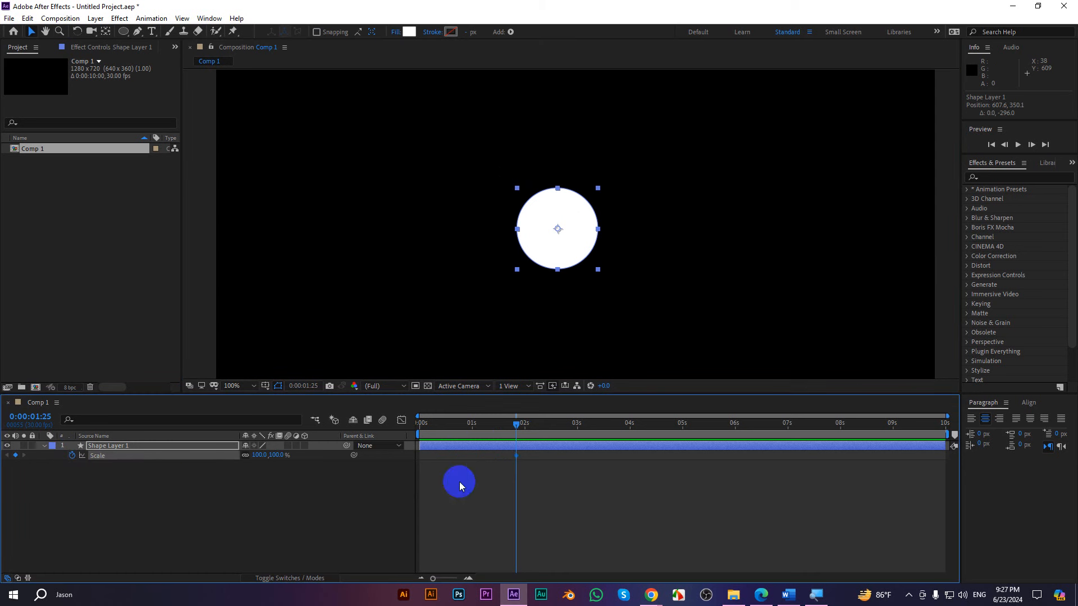
drag(520, 433, 471, 430)
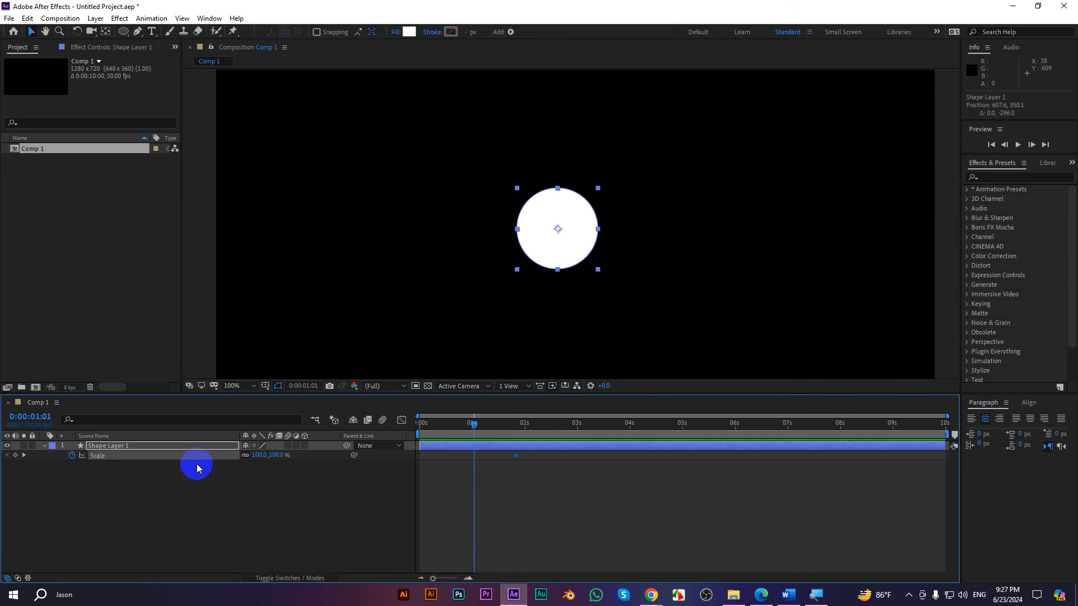
click(16, 456)
click(262, 466)
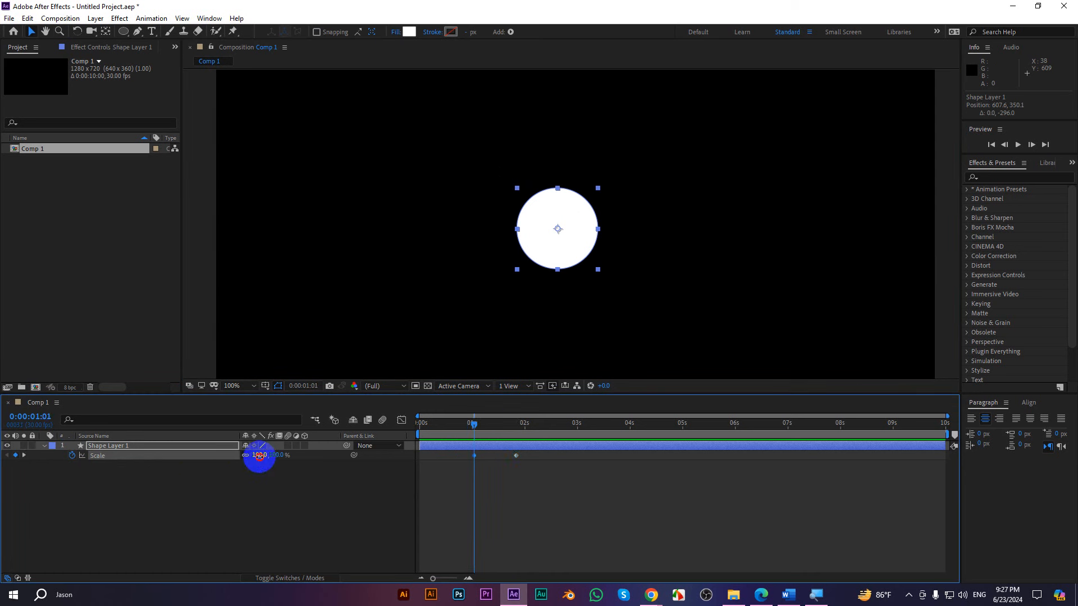
text(0)
key(Return)
- Preview the scaling, move the circle's ending Scale keyframe to 0:00:01:13, and set its value to 223%
key(Page_Up)
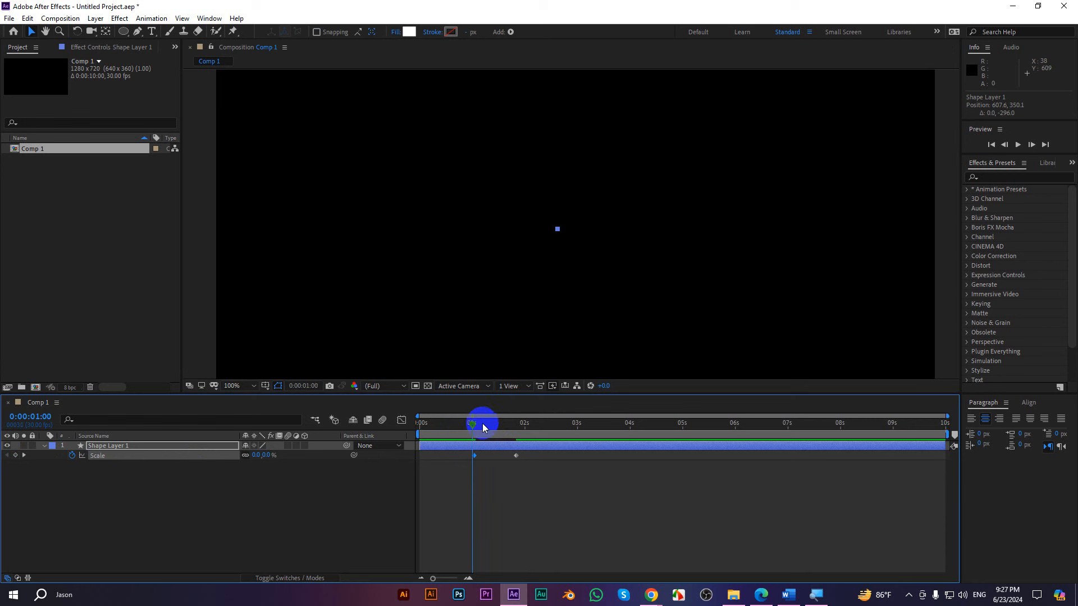
key(space)
drag(516, 456, 494, 429)
drag(255, 459, 607, 470)
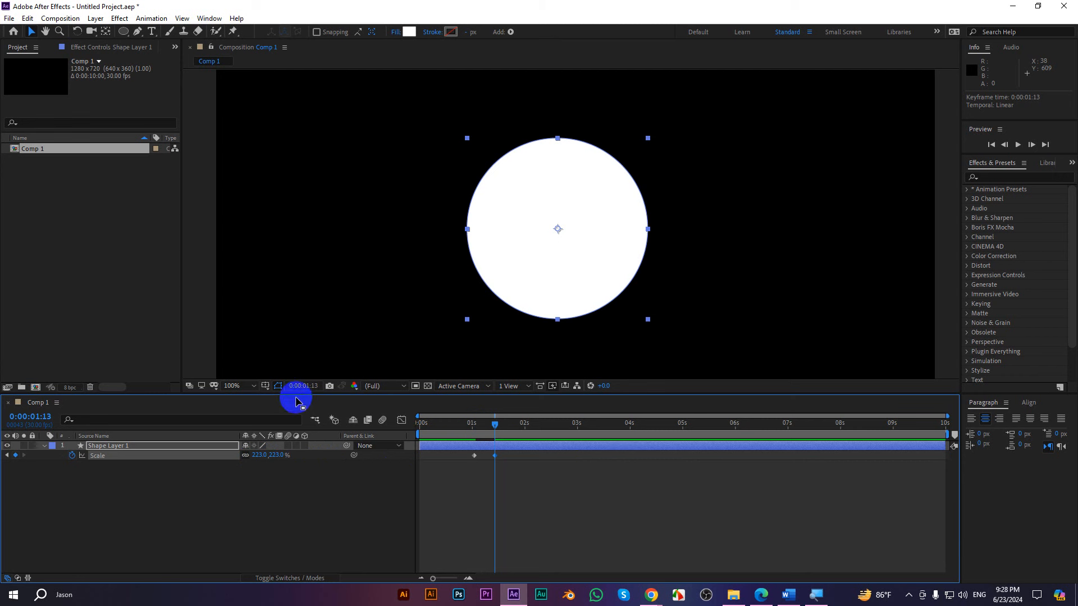
- Apply the copied Squash Animation Expression to the circle's Scale and play the result from about 0:00:00:23
alt+click(73, 458)
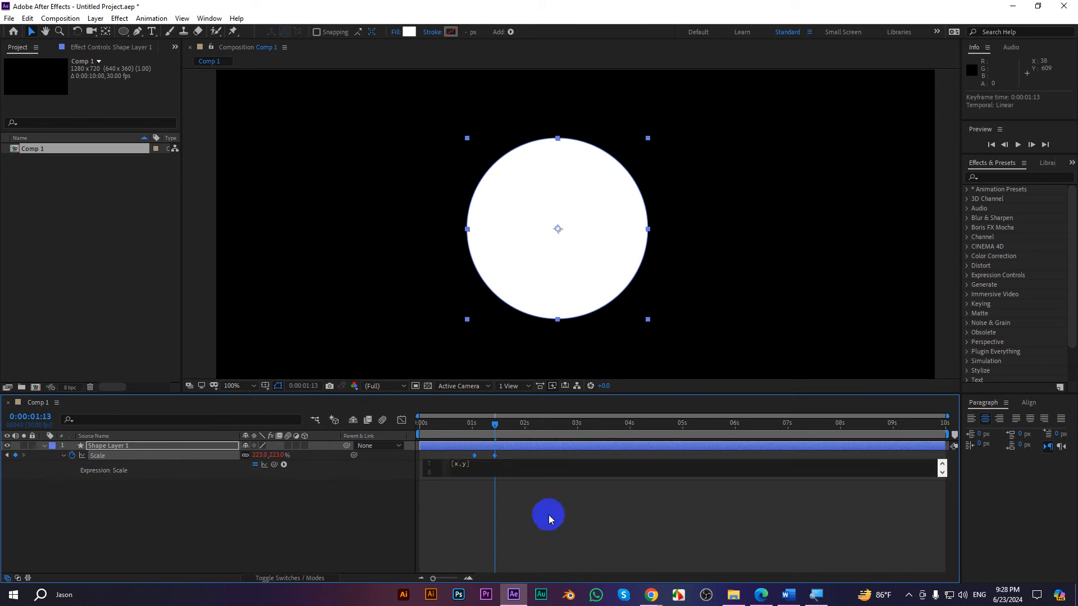
key(ctrl+v)
click(488, 440)
drag(487, 430, 470, 430)
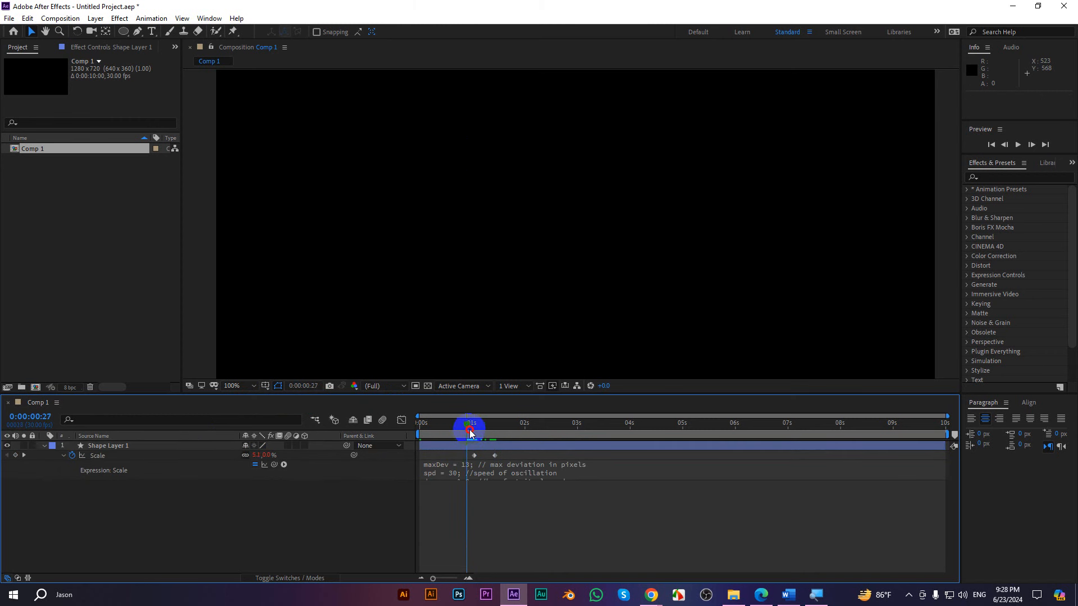
key(space)
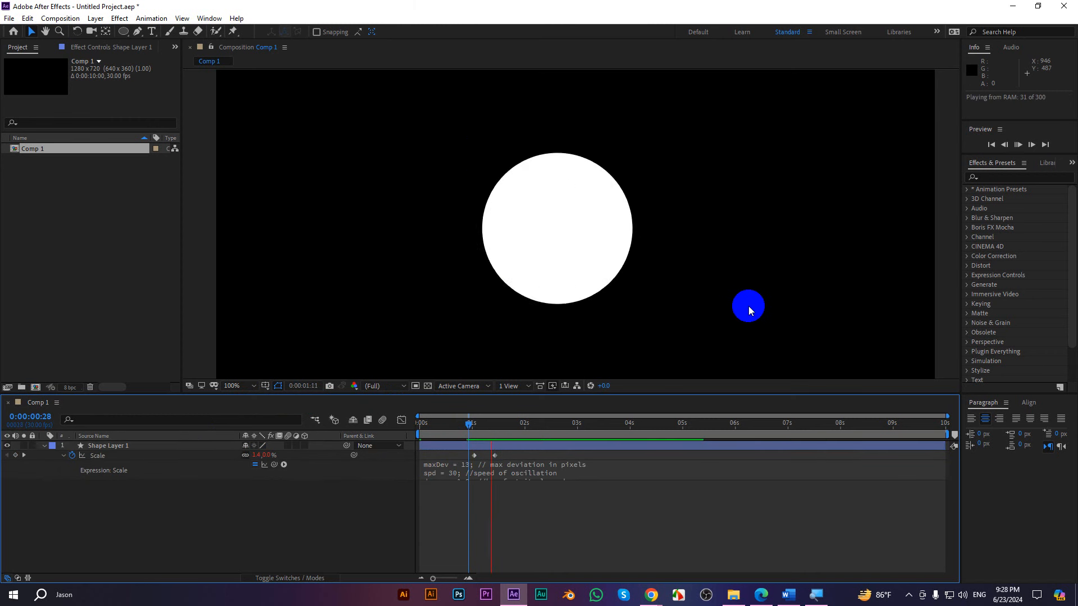
click(546, 425)
drag(548, 426, 461, 426)
key(space)
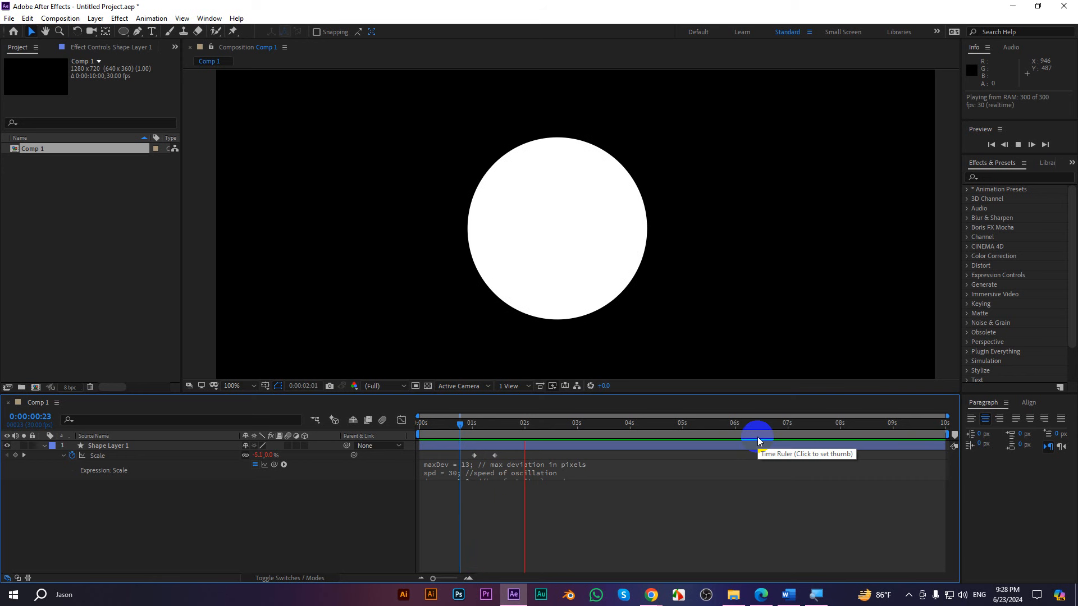
- Set spd to 50 in the circle's Scale expression and play the squash animation from about 0:00:00:03
click(495, 456)
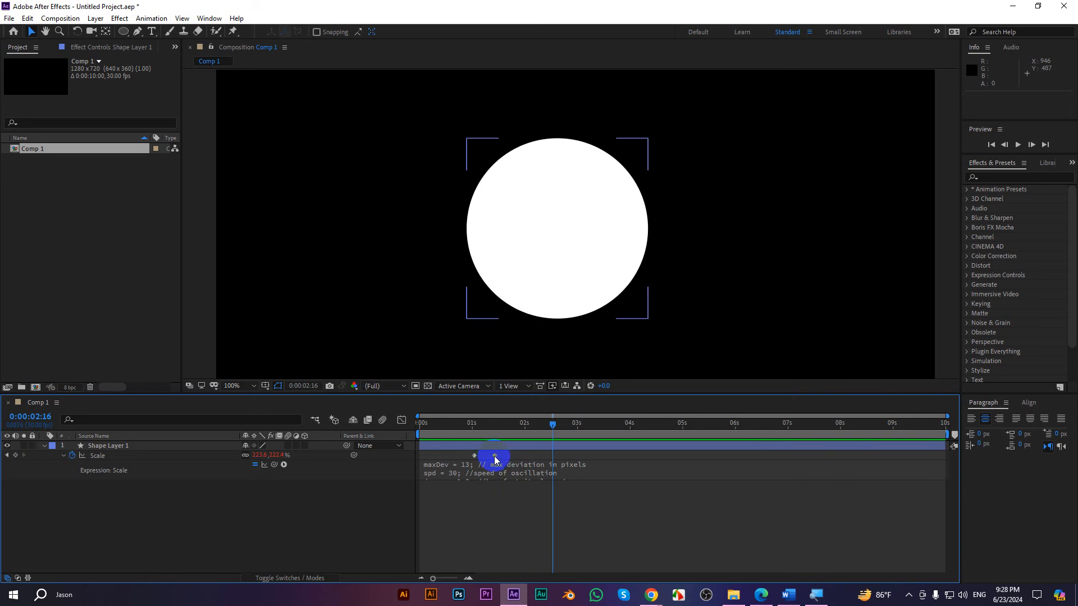
click(494, 460)
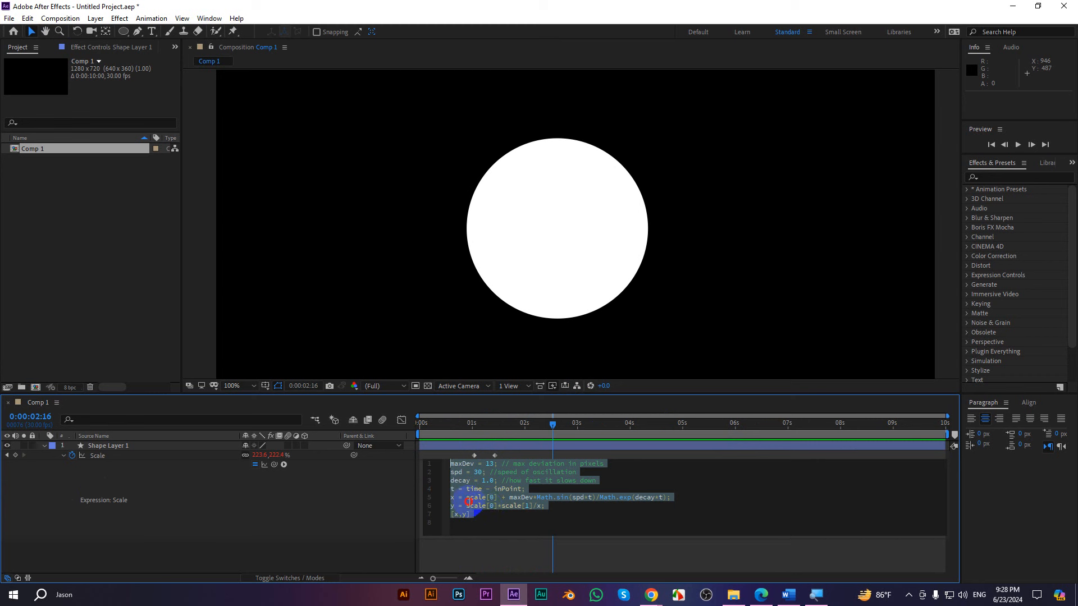
click(468, 502)
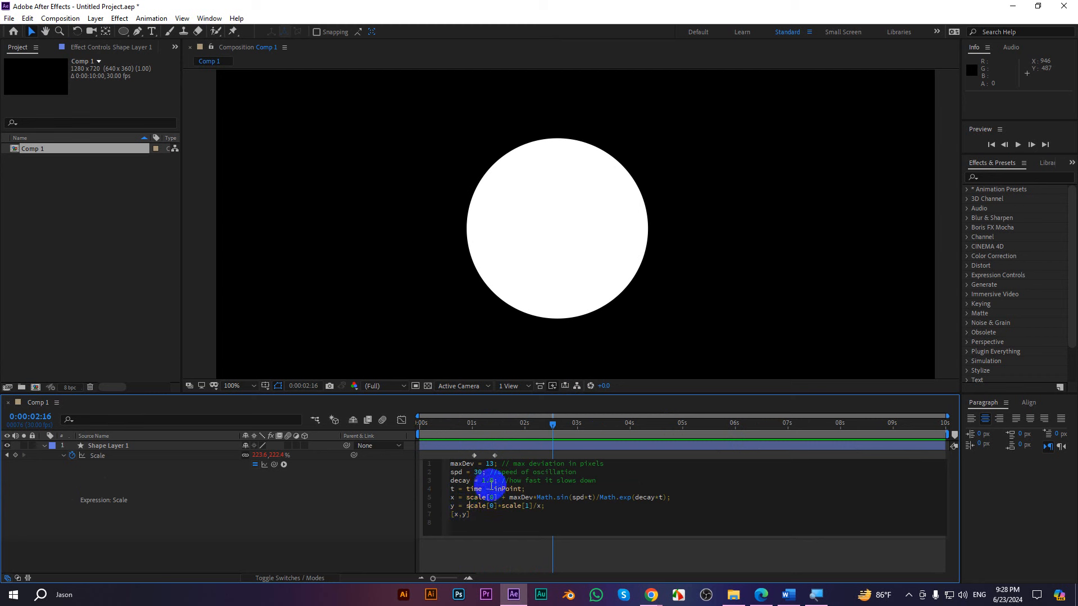
click(466, 473)
click(485, 481)
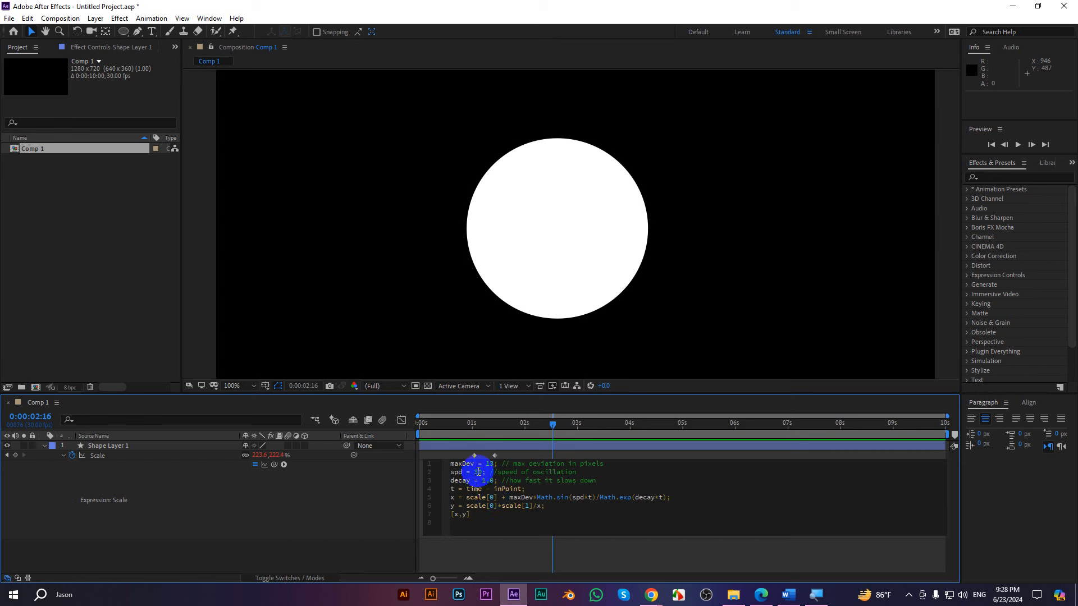
double_click(476, 472)
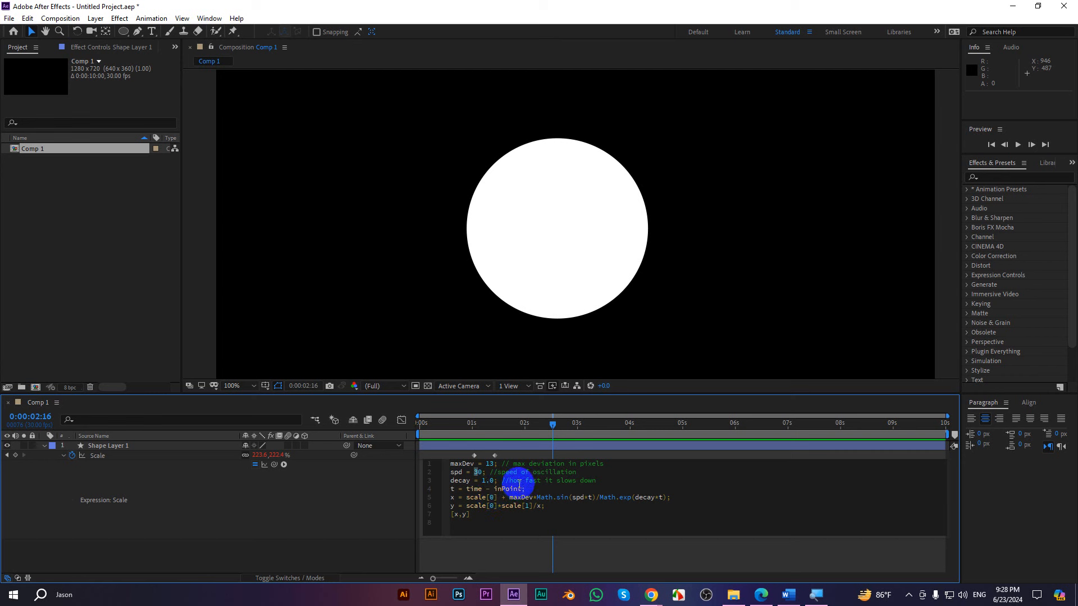
text(5)
click(701, 262)
drag(553, 425, 425, 438)
key(space)
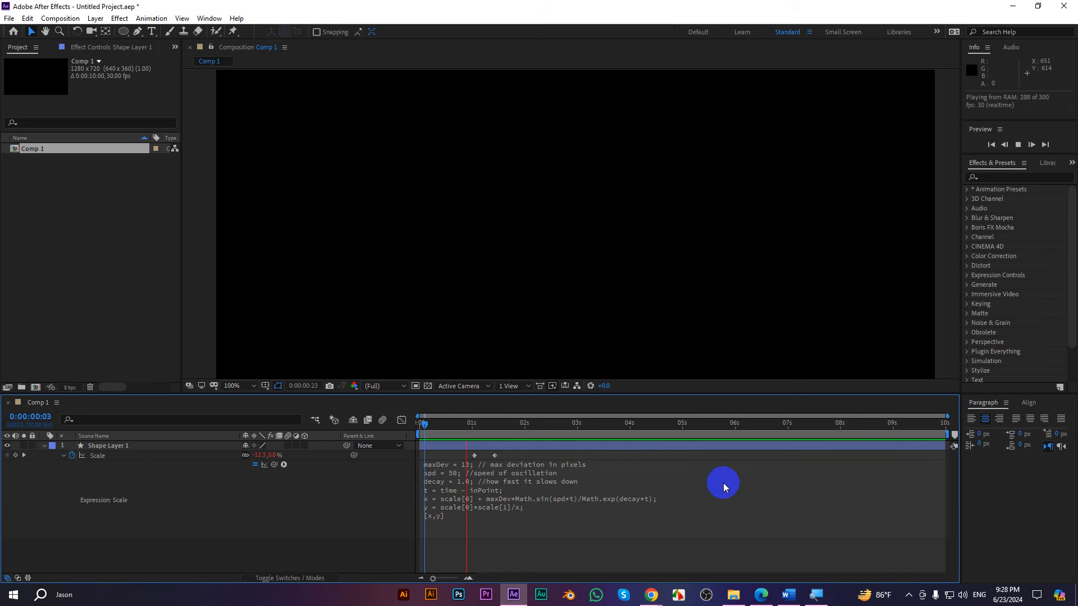
key(space)
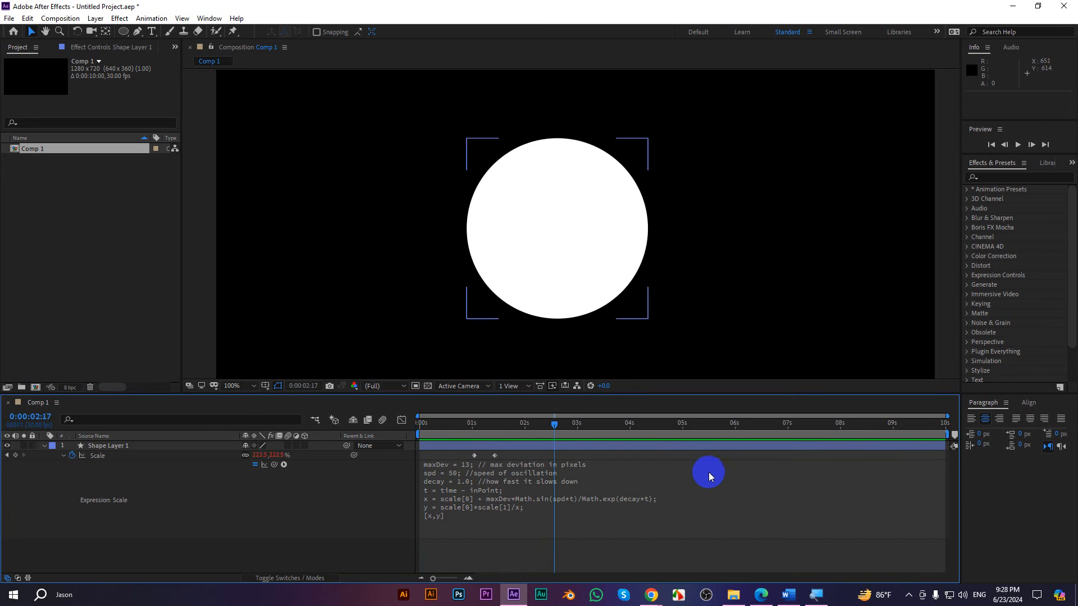
- Try decay at 5.0 in the circle's Scale expression, play it from the start, and undo the change
click(454, 485)
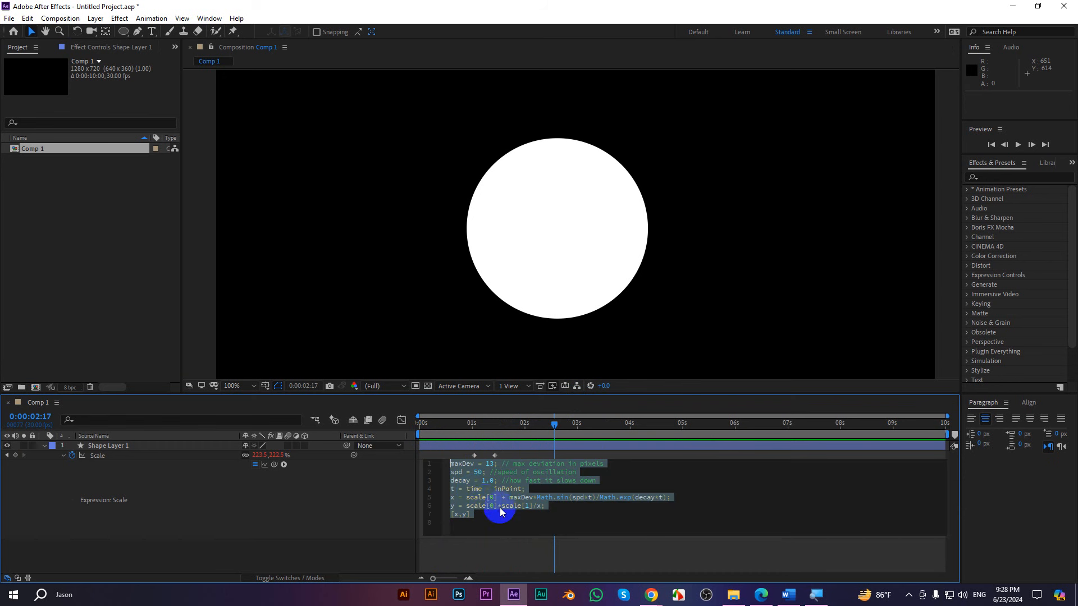
click(487, 481)
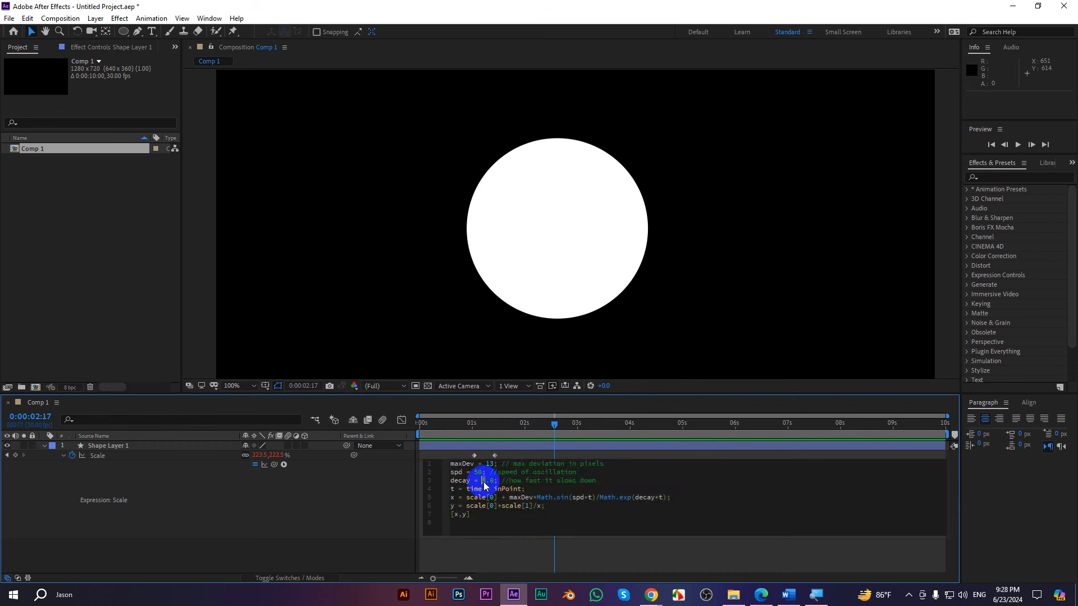
text(5)
drag(556, 427, 416, 441)
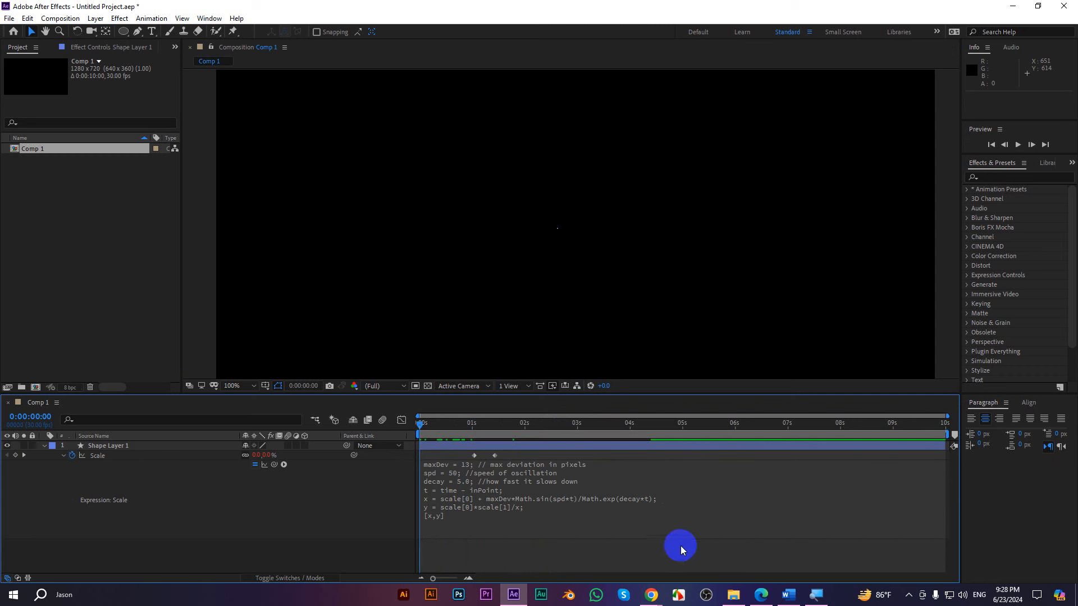
key(space)
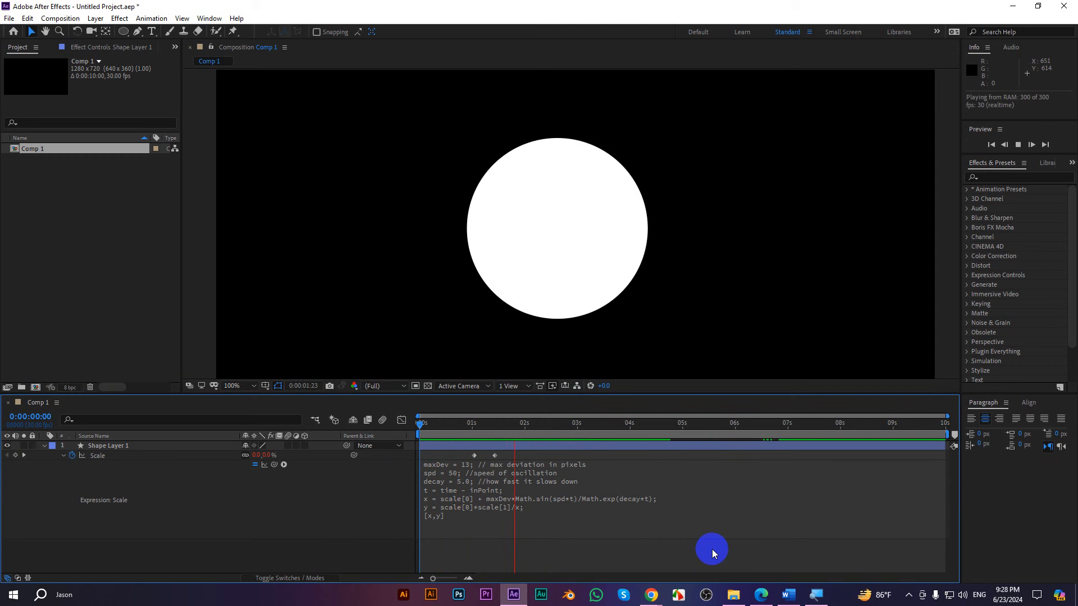
key(space)
key(ctrl+z)
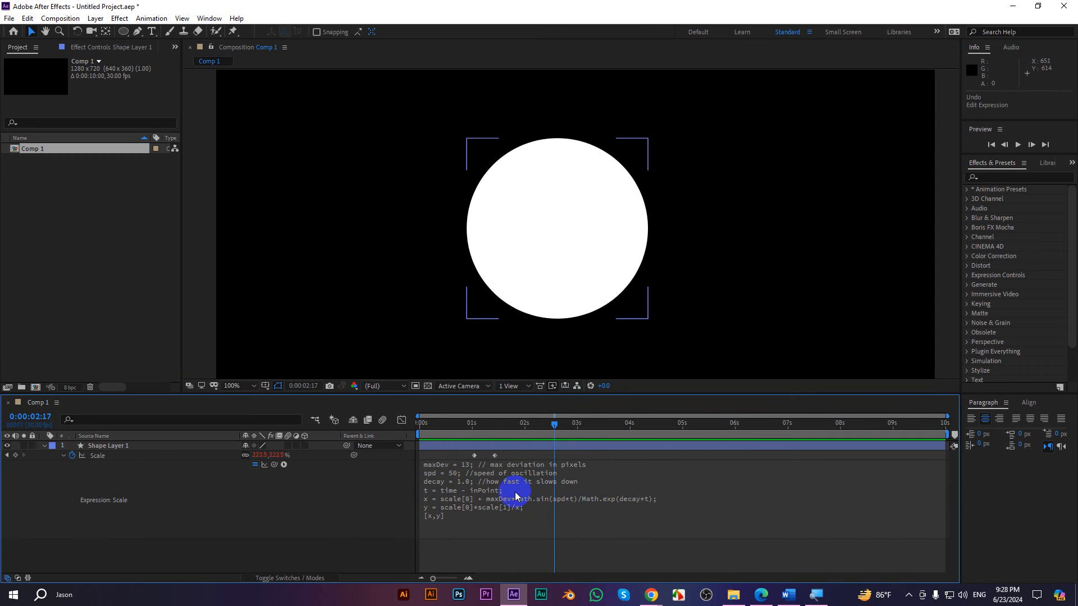
- Set decay to .05 in the circle's Scale expression and play the squash animation from the start
click(458, 487)
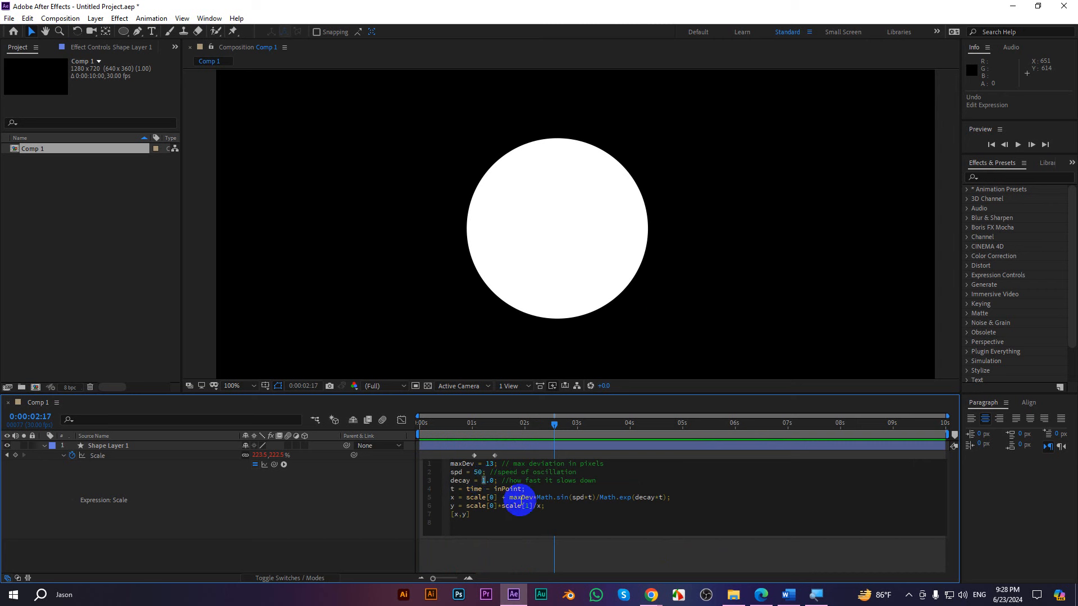
key(BackSpace)
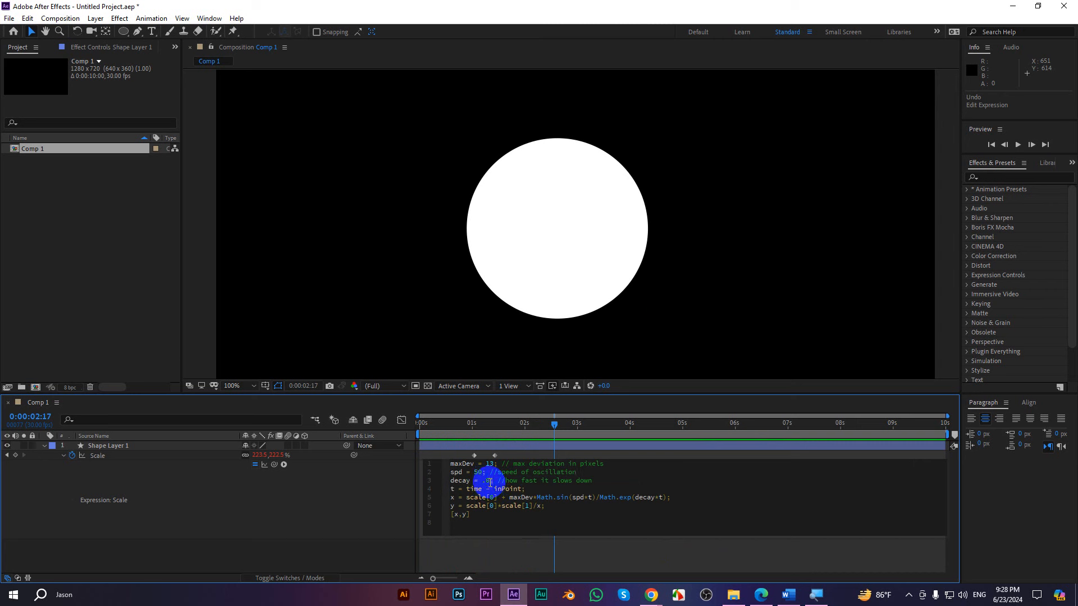
drag(555, 422, 420, 422)
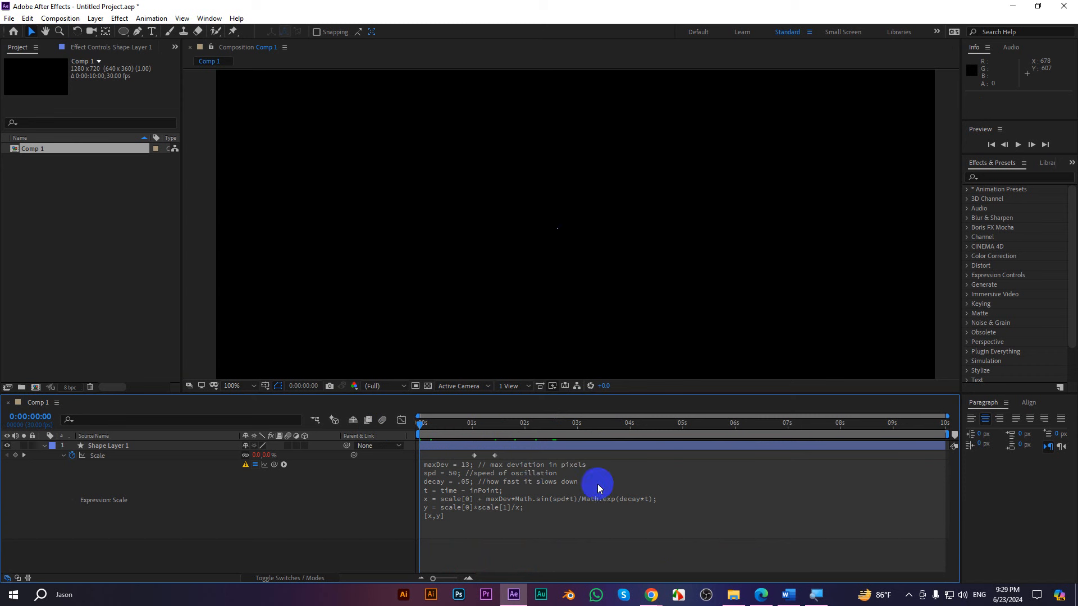
key(space)
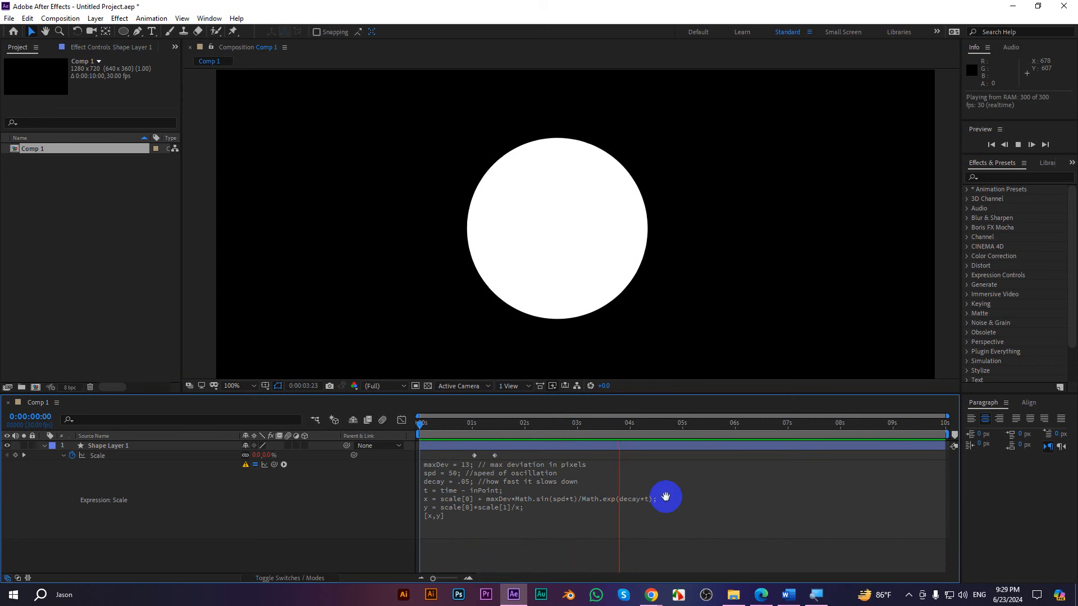
click(666, 497)
- Remove the squash expression from the circle's Scale, keeping its two keyframes
click(462, 488)
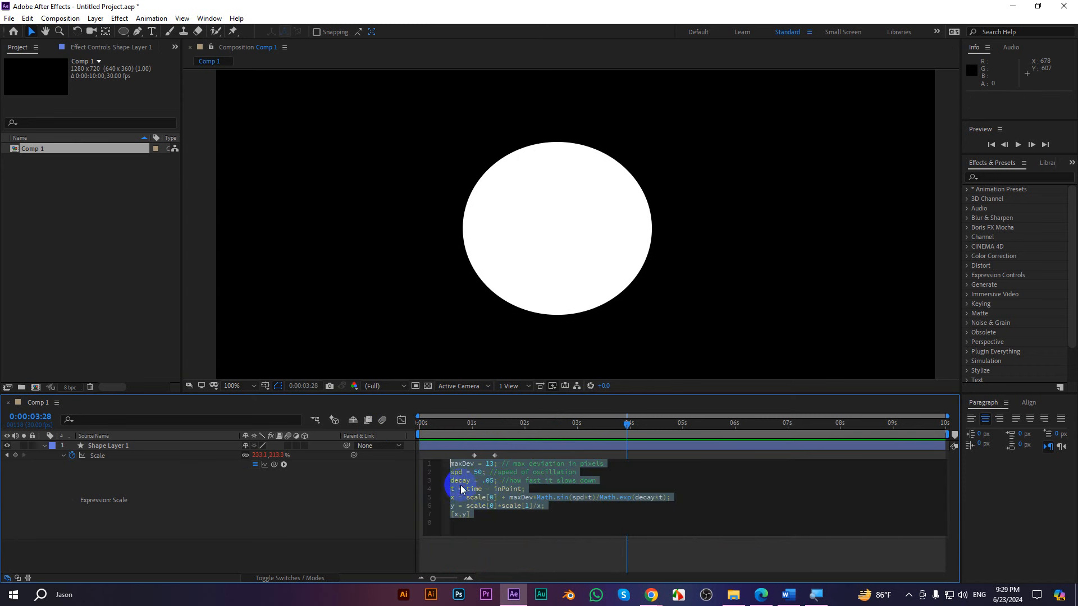
click(489, 482)
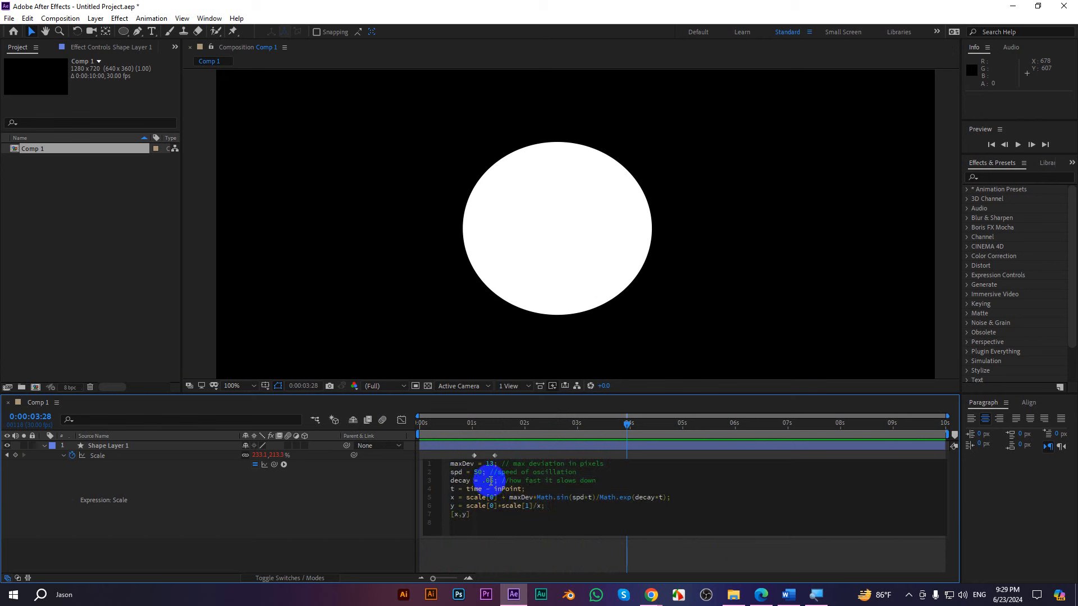
click(299, 512)
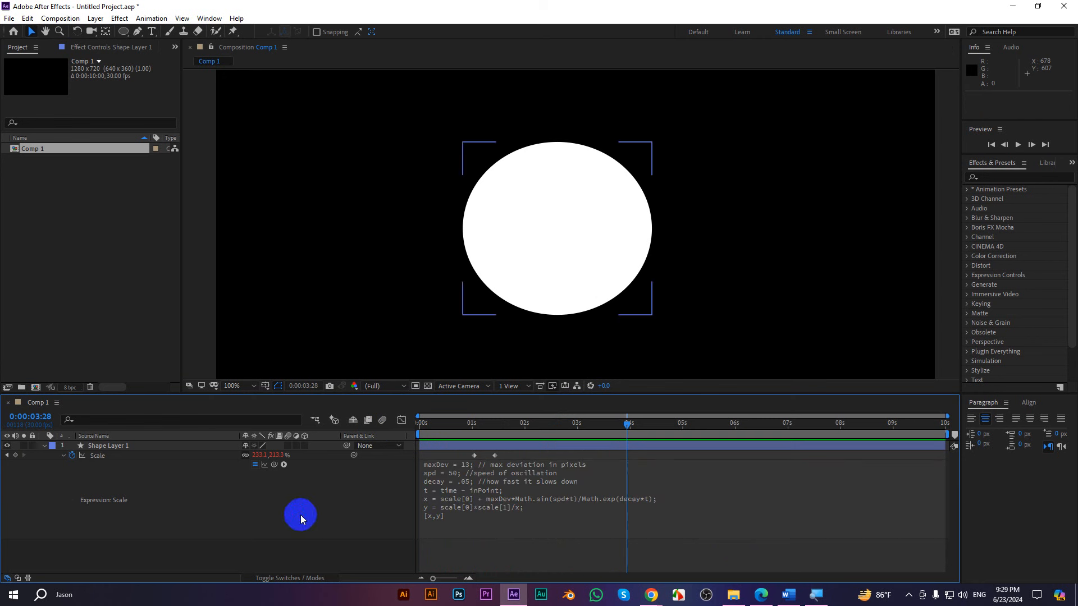
alt+click(73, 455)
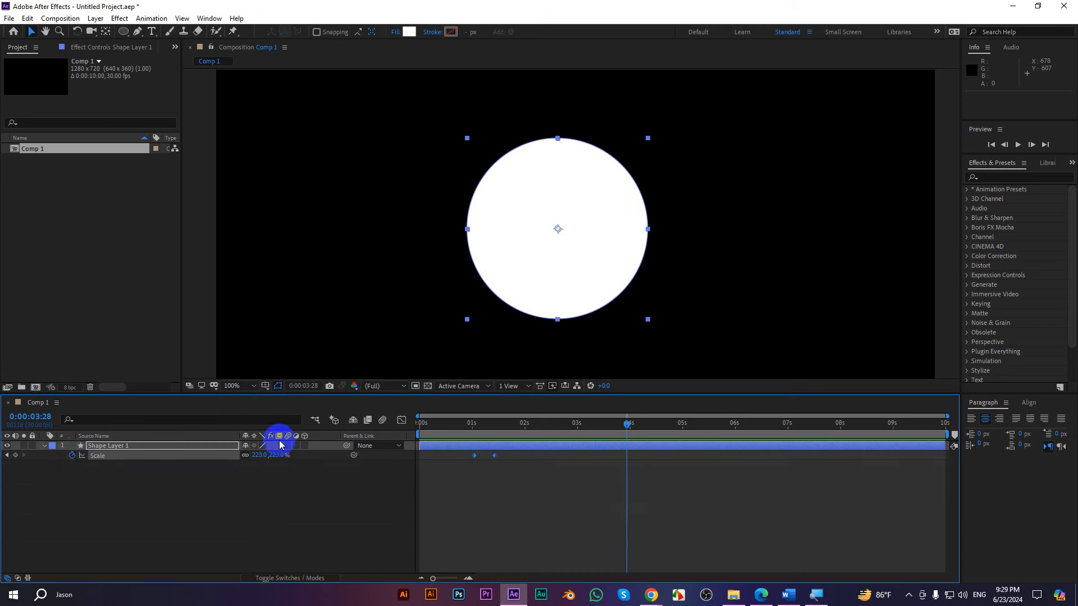
alt+click(71, 456)
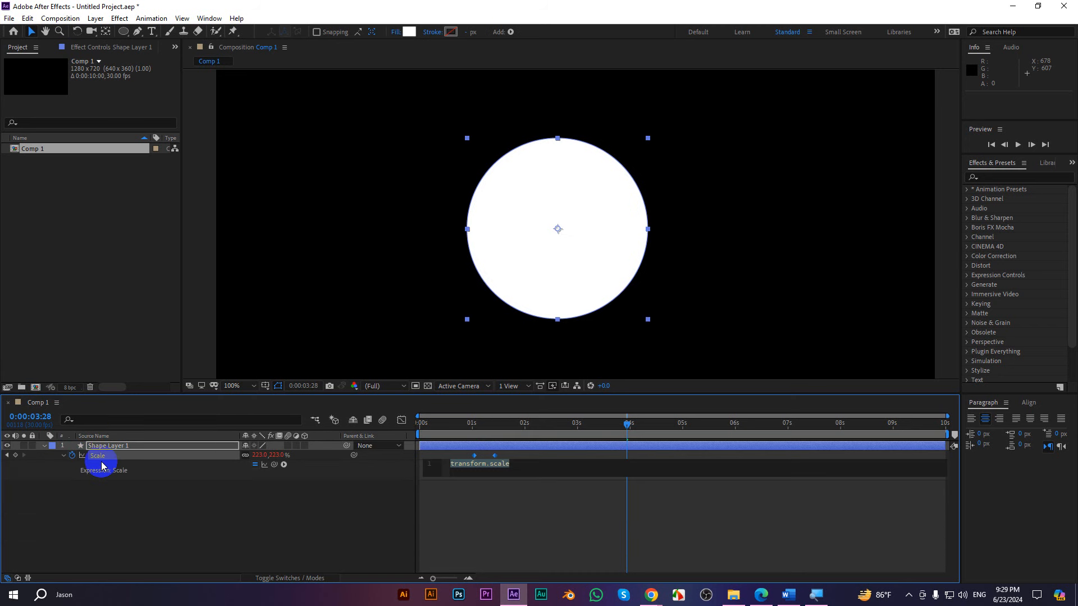
alt+click(72, 455)
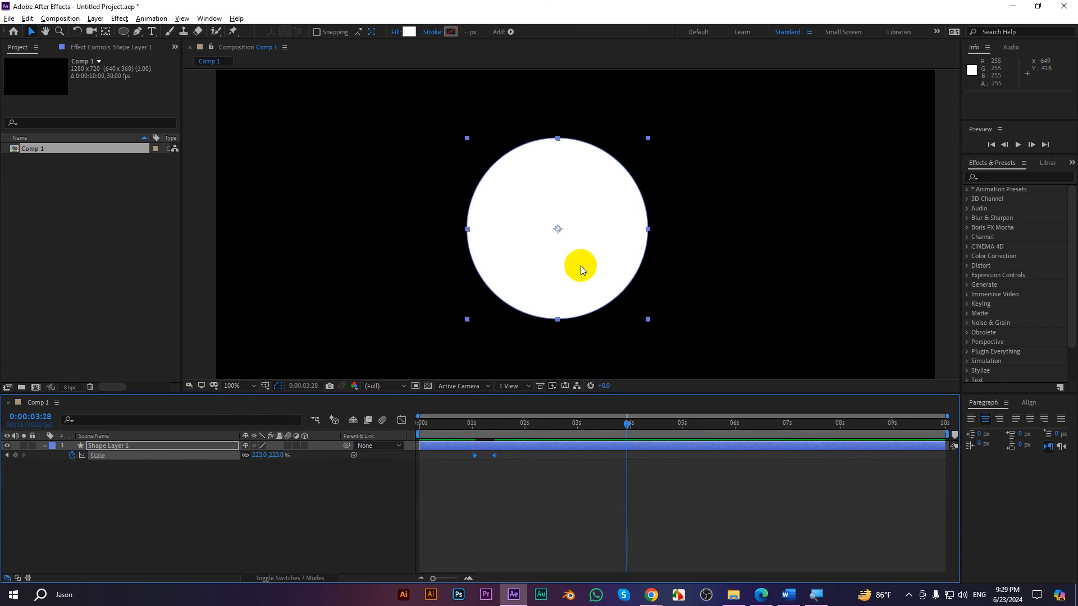
- Delete the white circle's shape layer from Comp 1
key(Delete)
key(Delete)
scroll(588, 228, down, 4)
scroll(596, 234, up, 3)
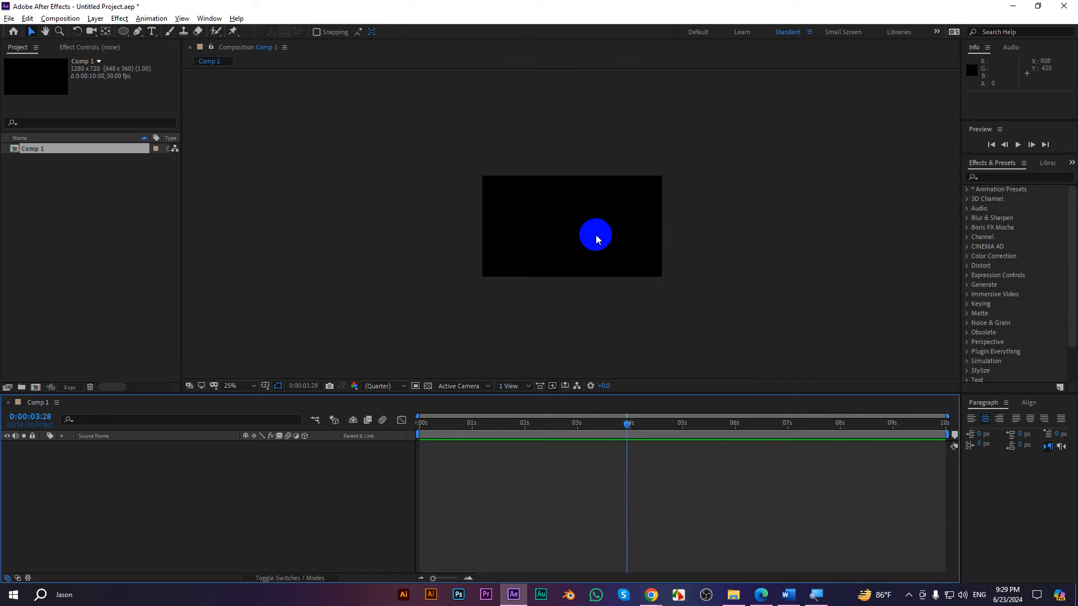
scroll(595, 235, up, 1)
scroll(596, 236, down, 1)
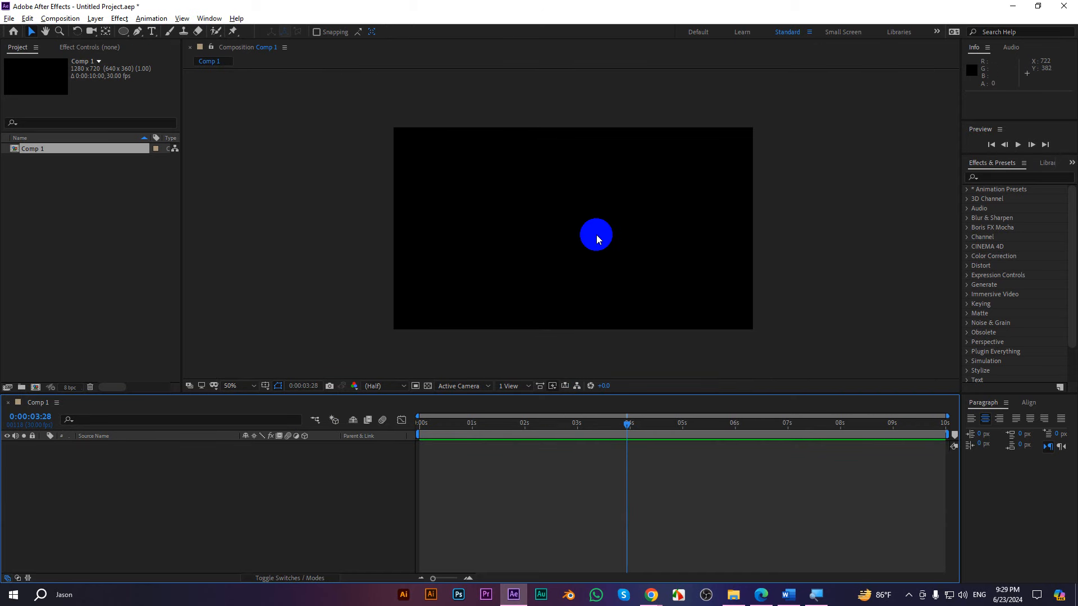
click(851, 252)
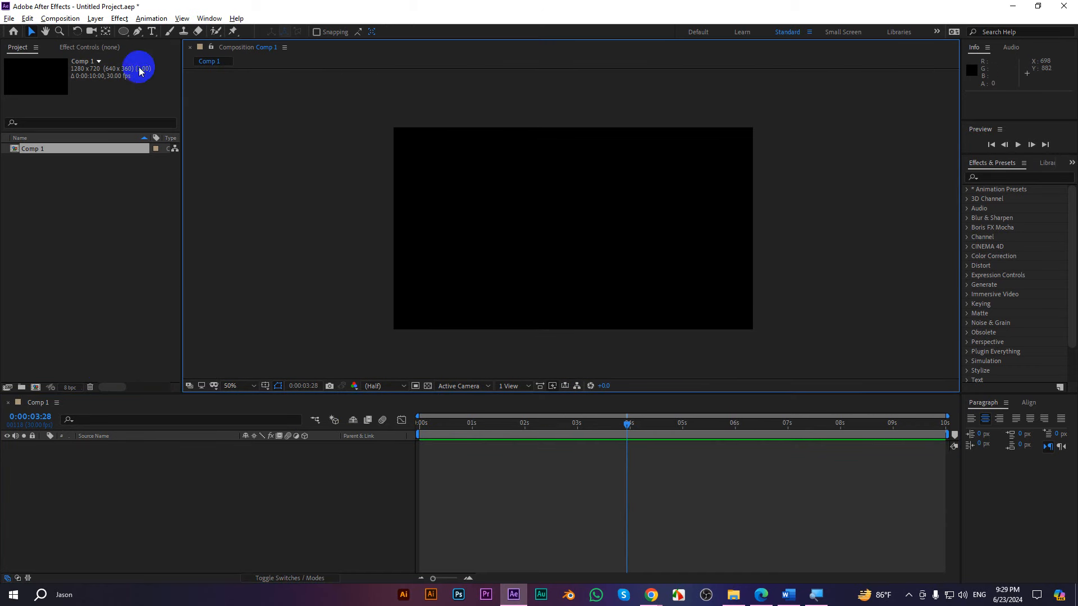
- Draw a small white circle about 48 px wide in the lower-left part of the composition with the Ellipse tool
click(125, 32)
mouse_move(125, 35)
mouse_down()
mouse_move(168, 72)
mouse_move(168, 56)
mouse_up()
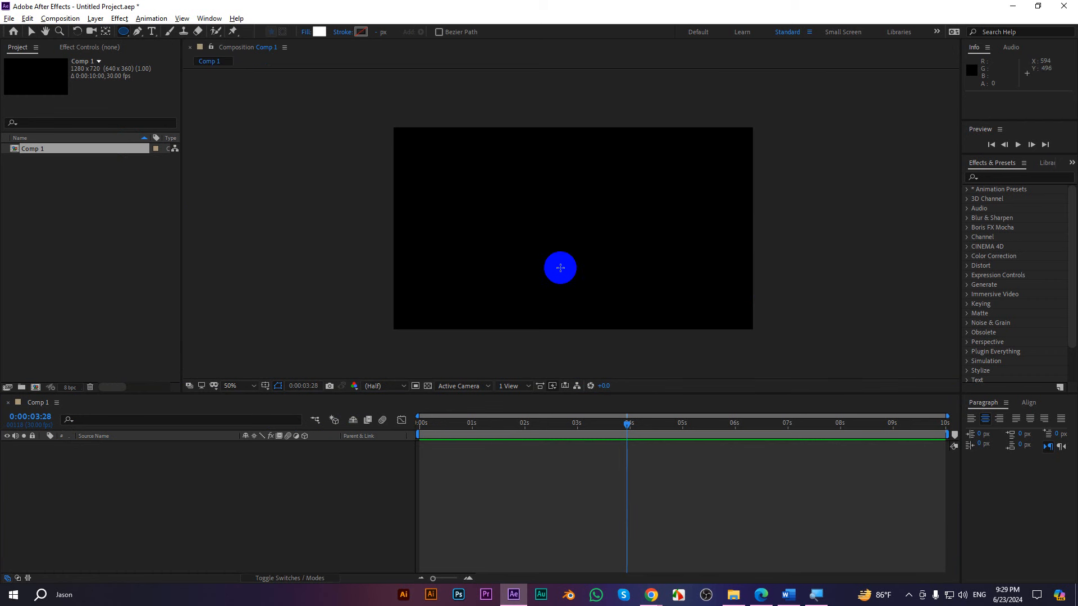
drag(507, 291, 519, 299)
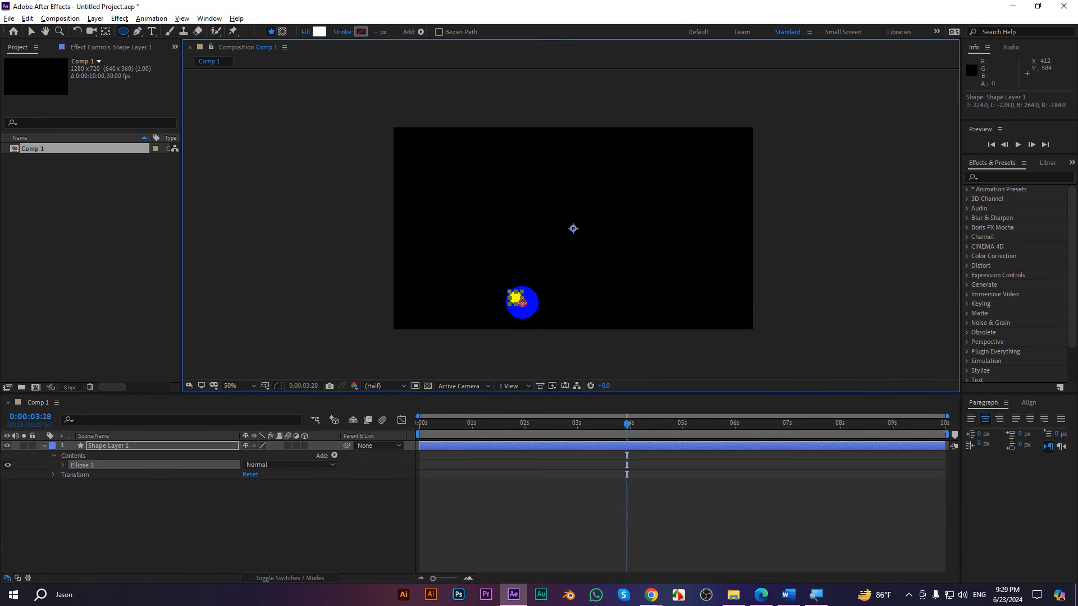
click(32, 32)
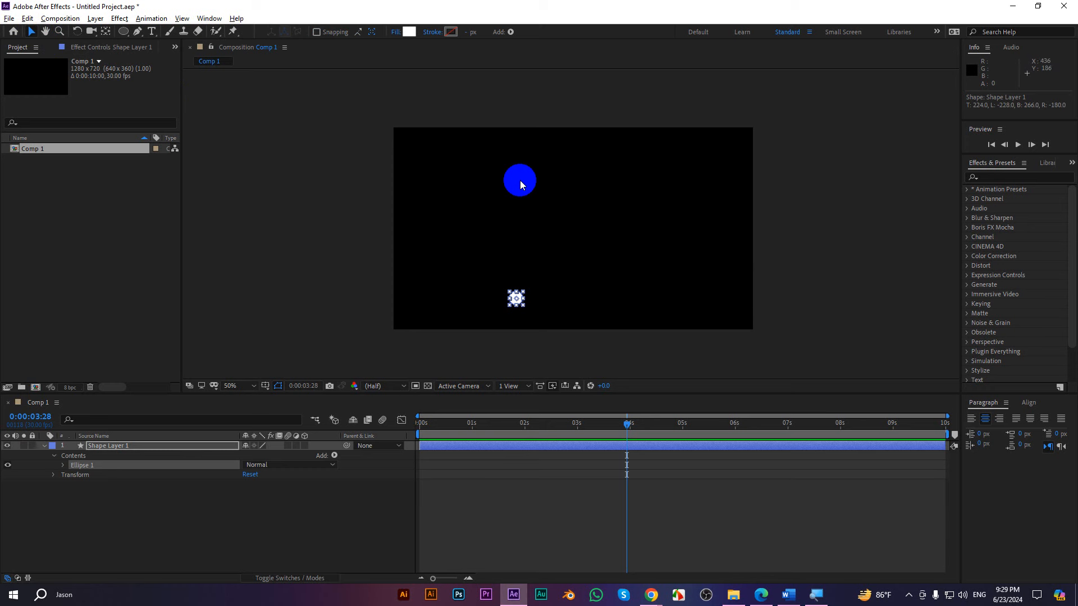
click(518, 180)
scroll(517, 300, up, 1)
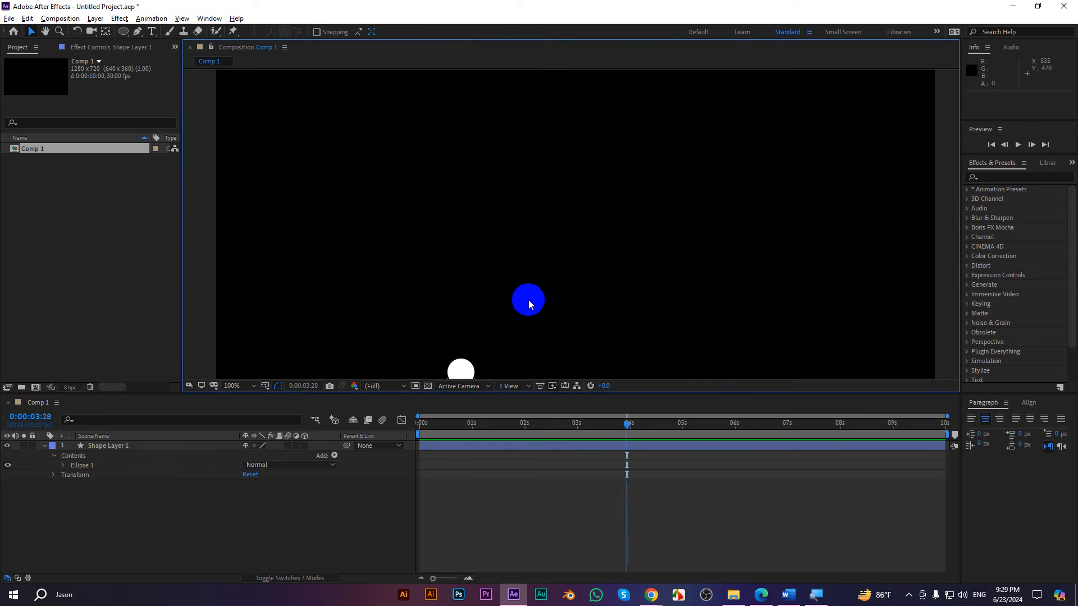
drag(538, 332, 613, 196)
click(527, 231)
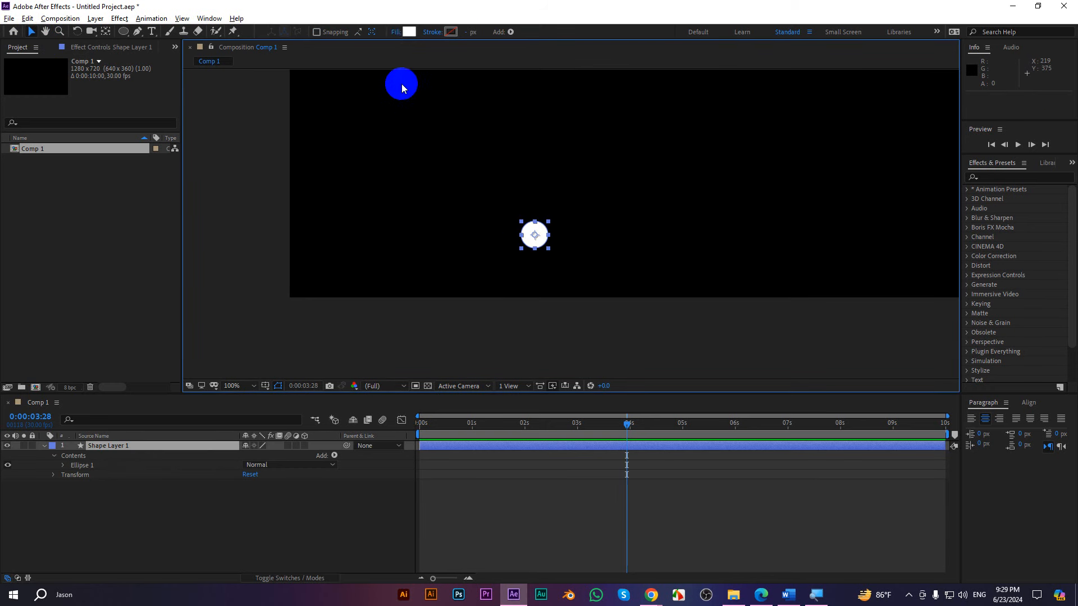
- Change the small circle's fill colour from white to yellow
click(409, 31)
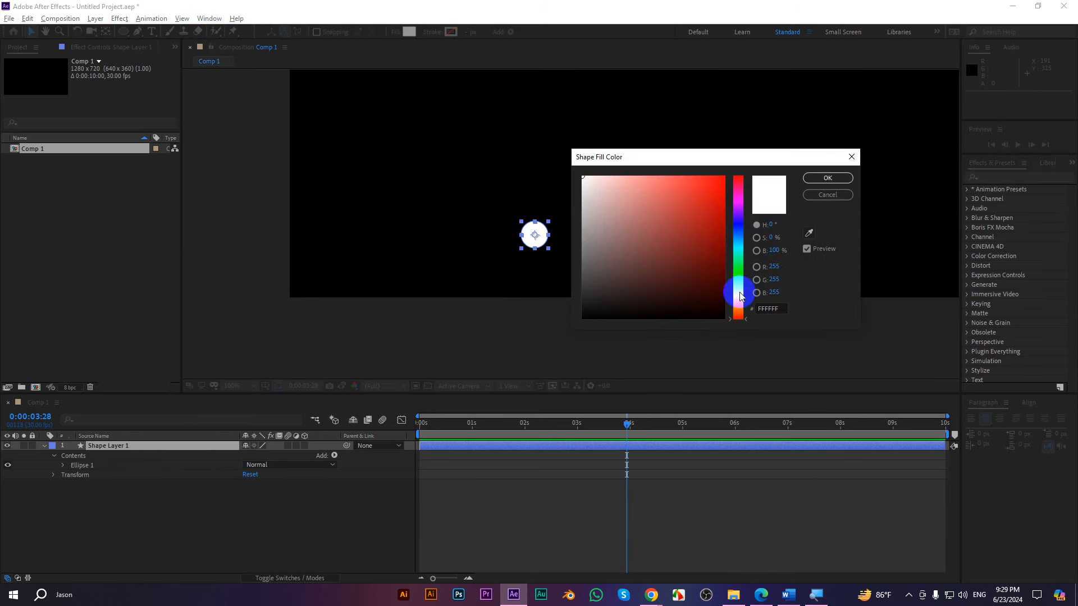
click(738, 296)
click(669, 176)
click(684, 181)
key(Return)
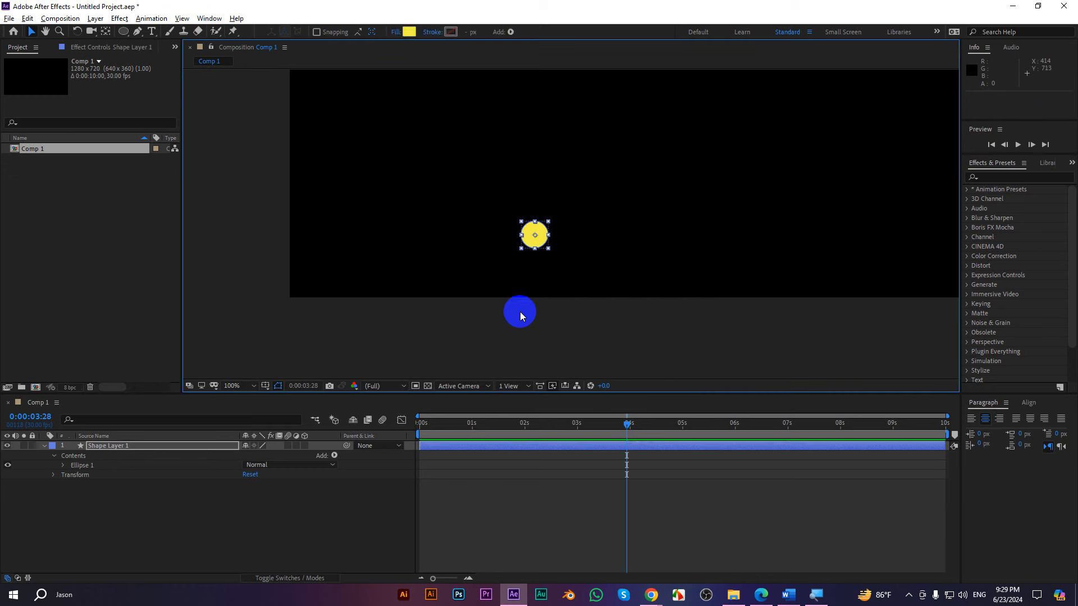
click(520, 315)
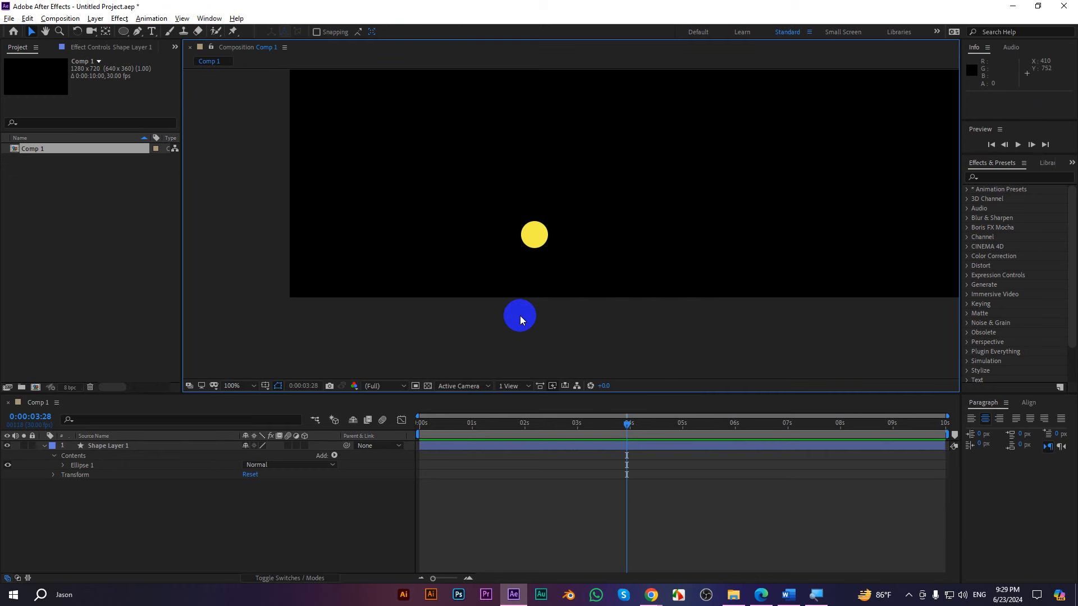
- Show the circle layer's Position and Scale properties and set a Position keyframe at 0:00:00:11
click(135, 446)
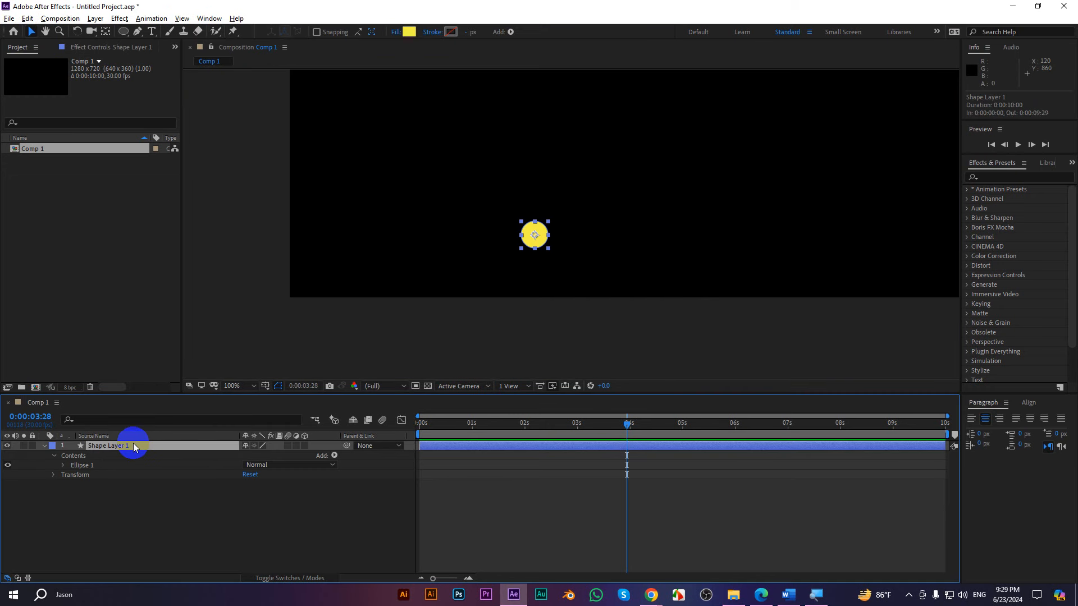
key(p)
key(shift+s)
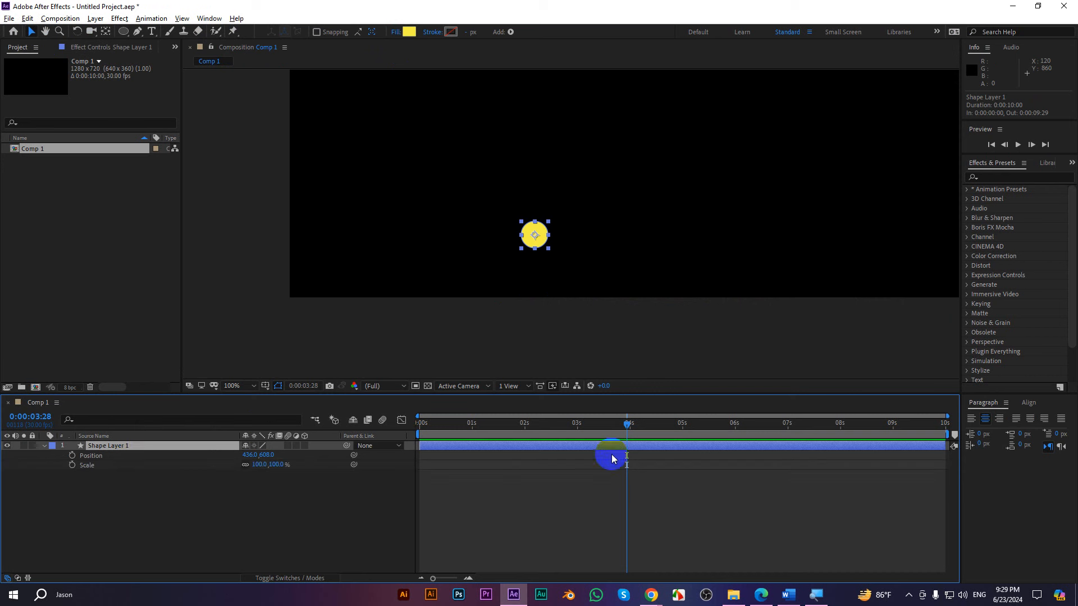
drag(628, 424, 439, 426)
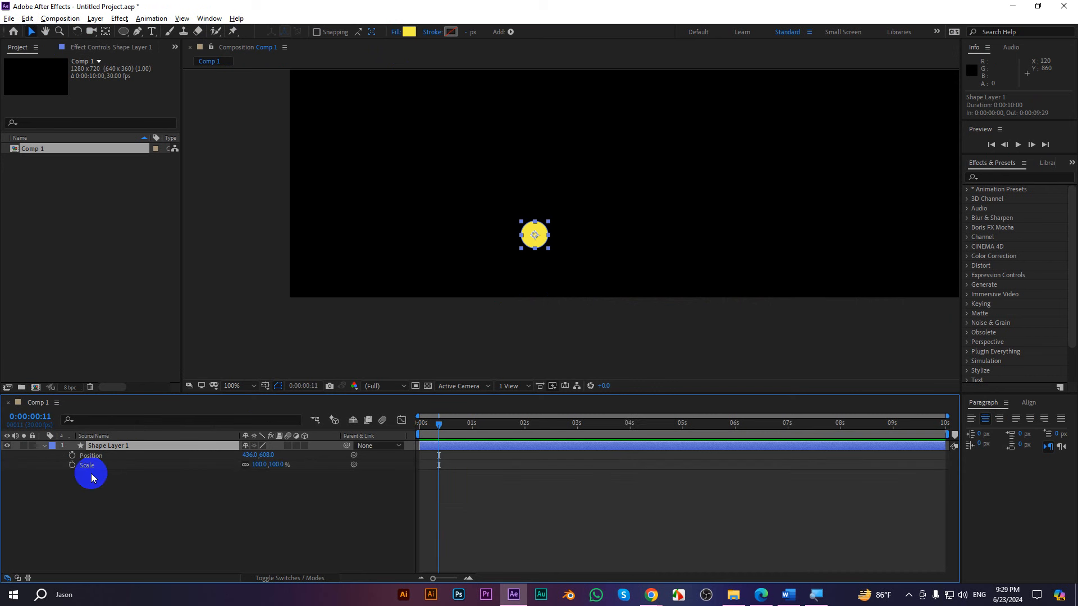
click(72, 455)
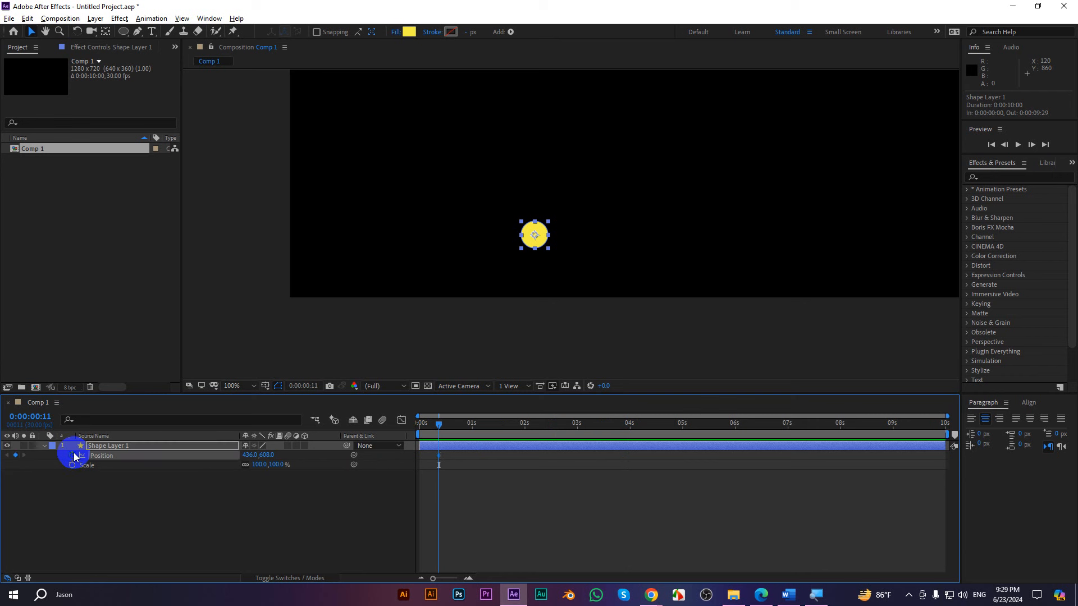
- Add a second Position keyframe at 0:00:01:01 and move the circle up and left to about 351, 472
key(shift+Page_Down)
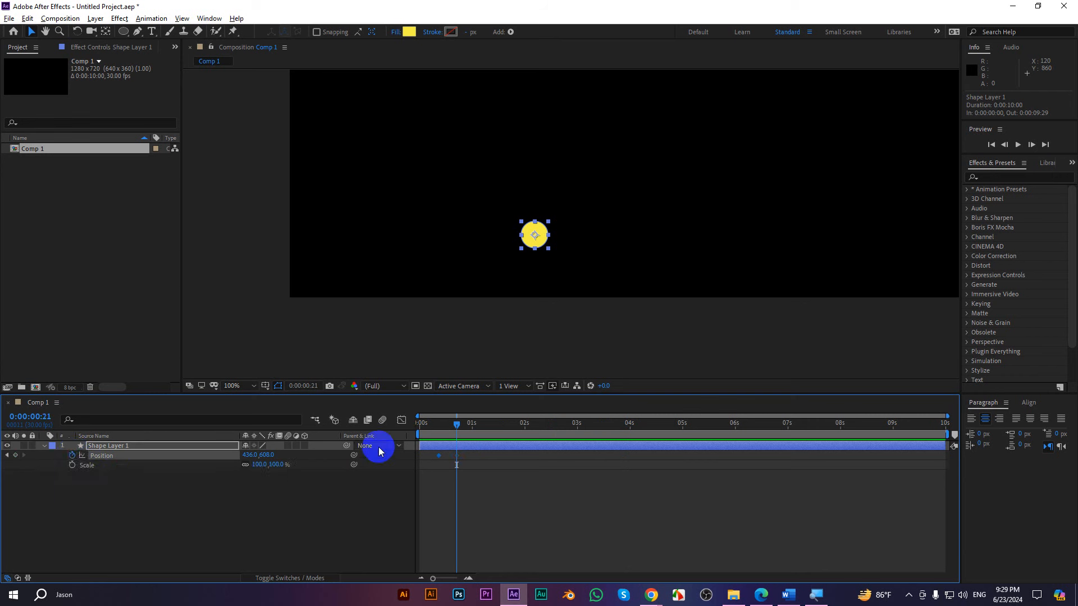
key(shift+Page_Down)
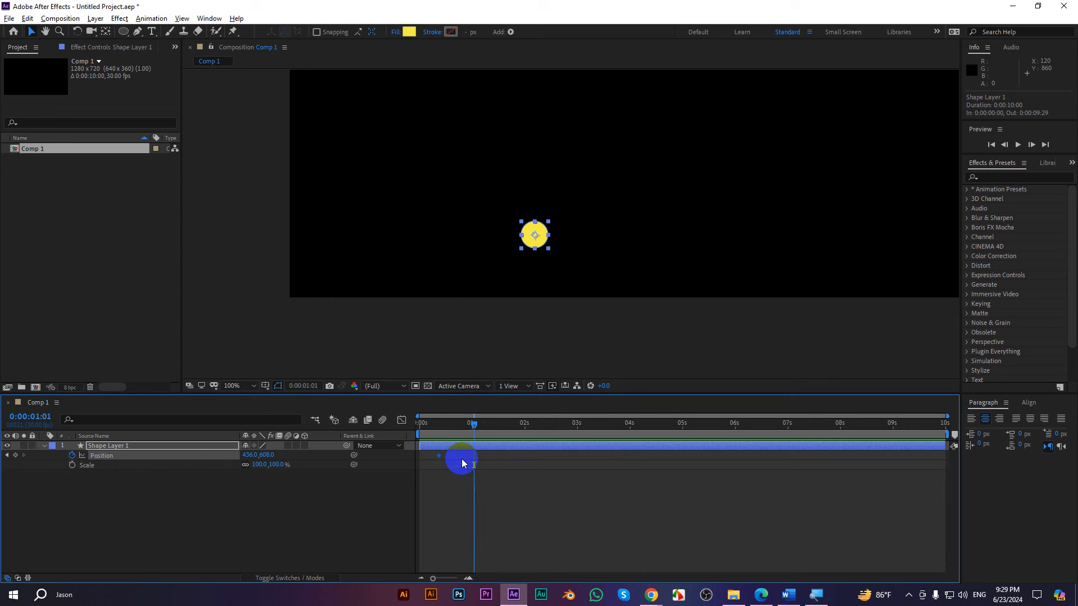
click(16, 455)
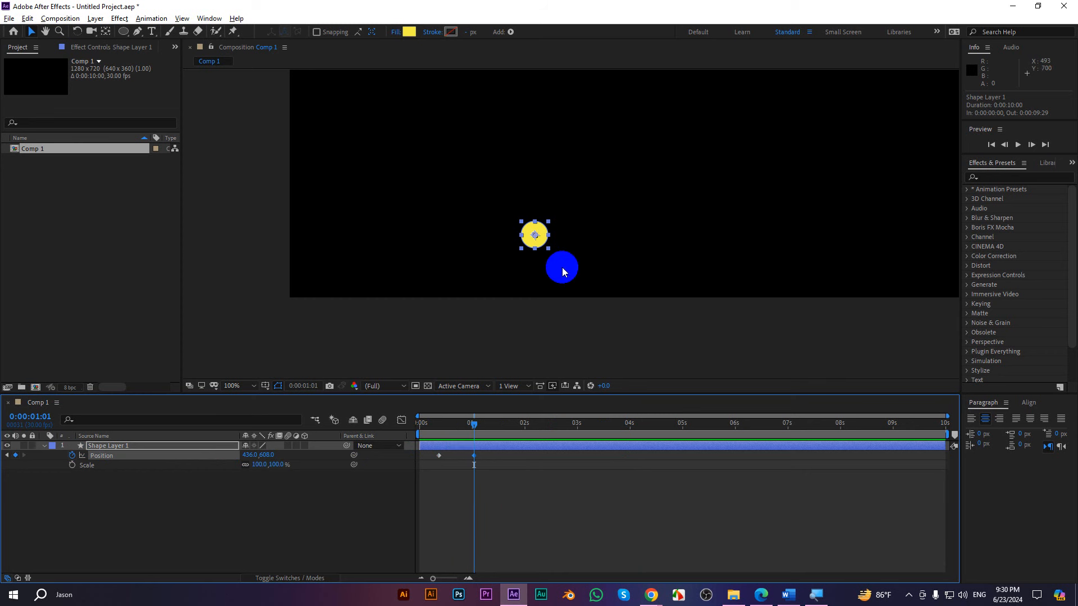
drag(534, 235, 487, 161)
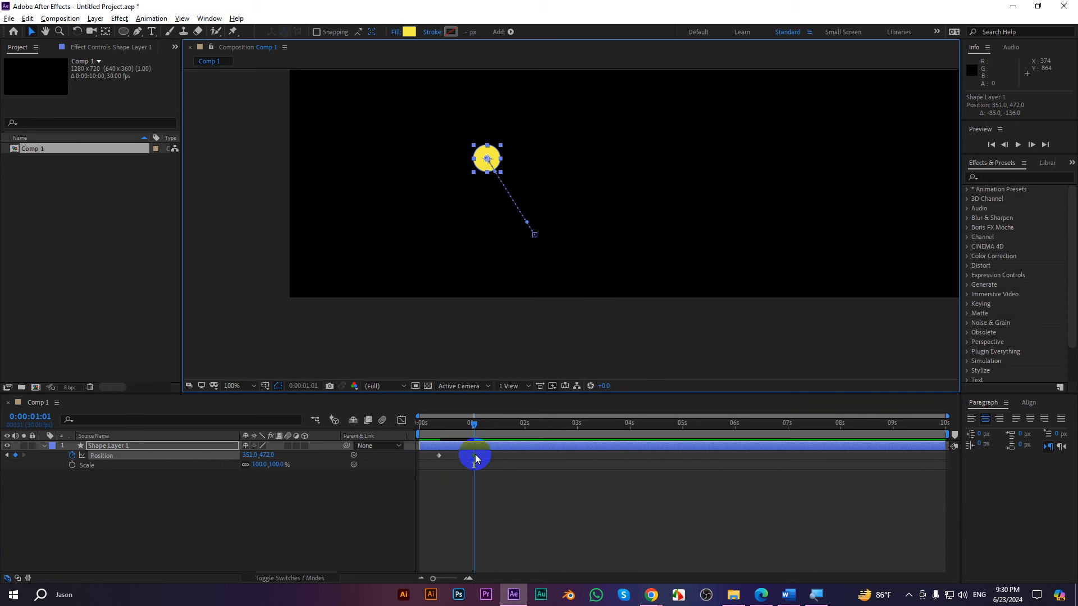
- Set Scale keyframes for the circle at 0:00:00:11, 0:00:00:21 and 0:00:01:01
drag(474, 427, 437, 433)
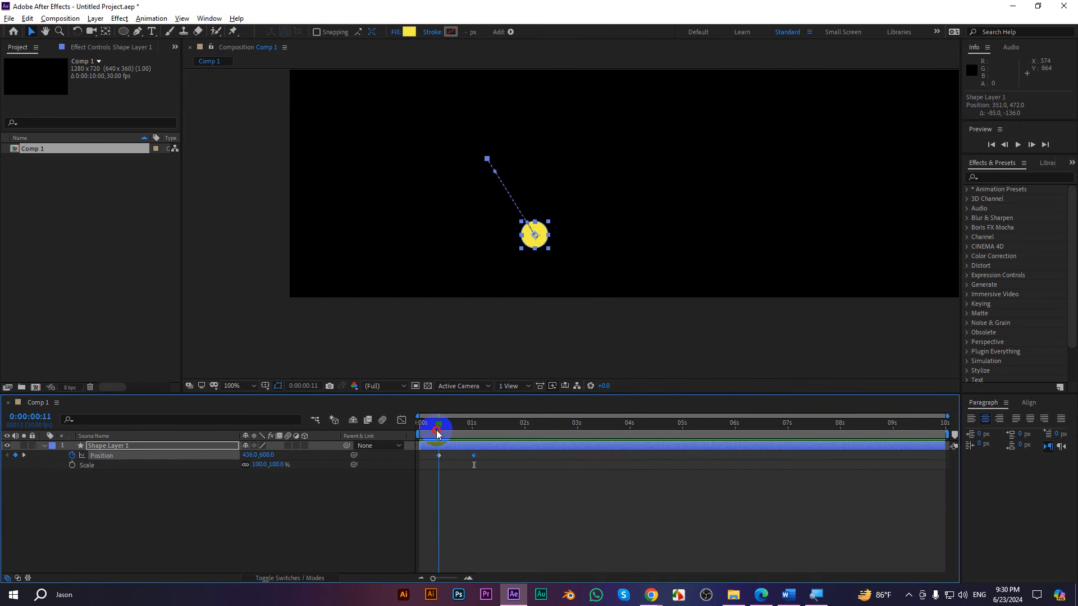
click(72, 465)
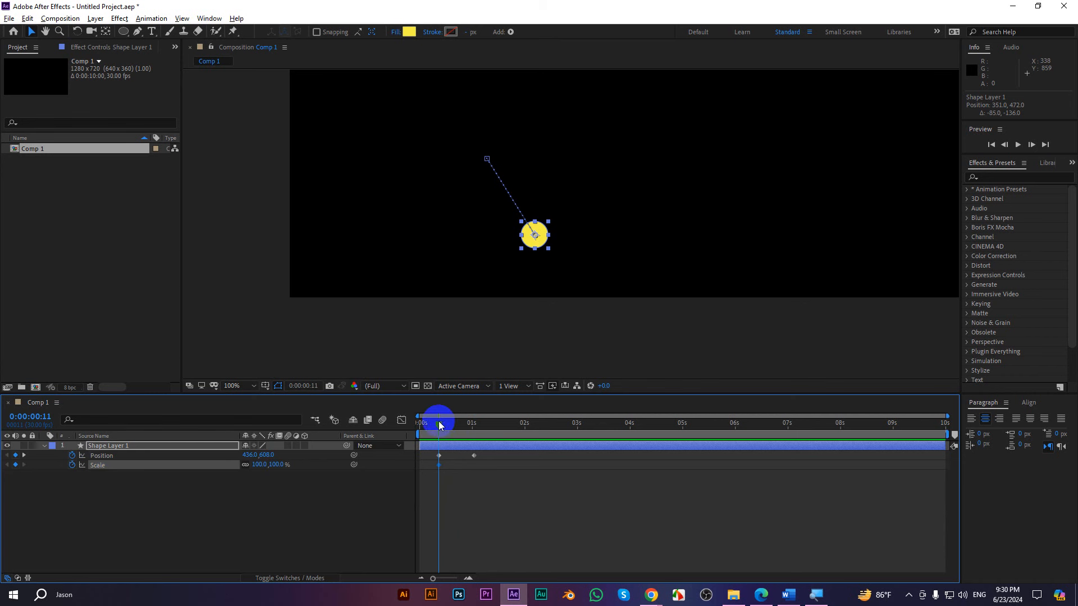
drag(440, 424, 456, 425)
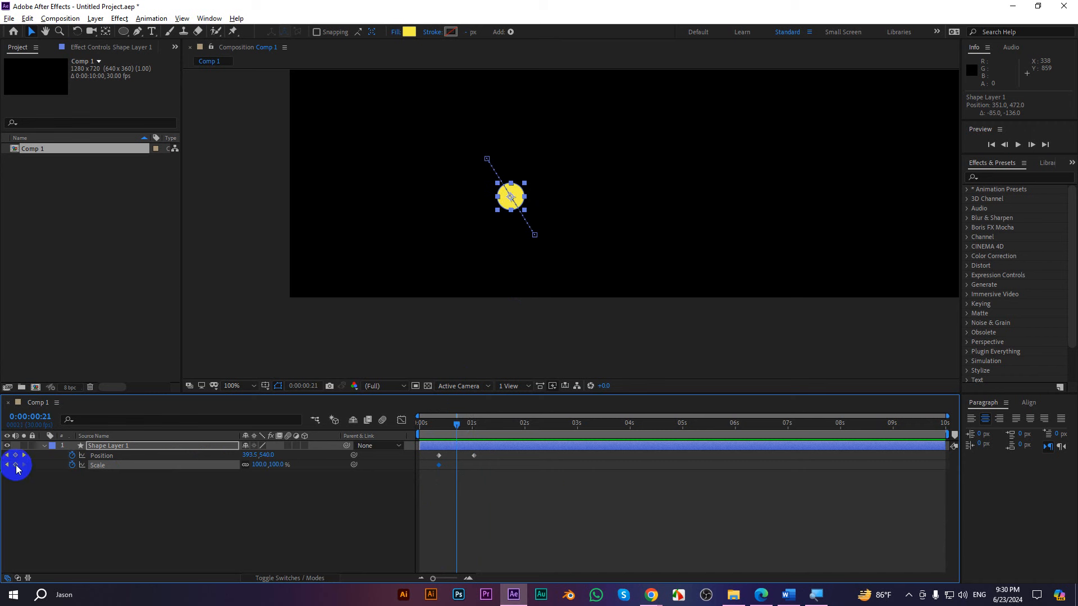
click(15, 465)
drag(466, 424, 475, 424)
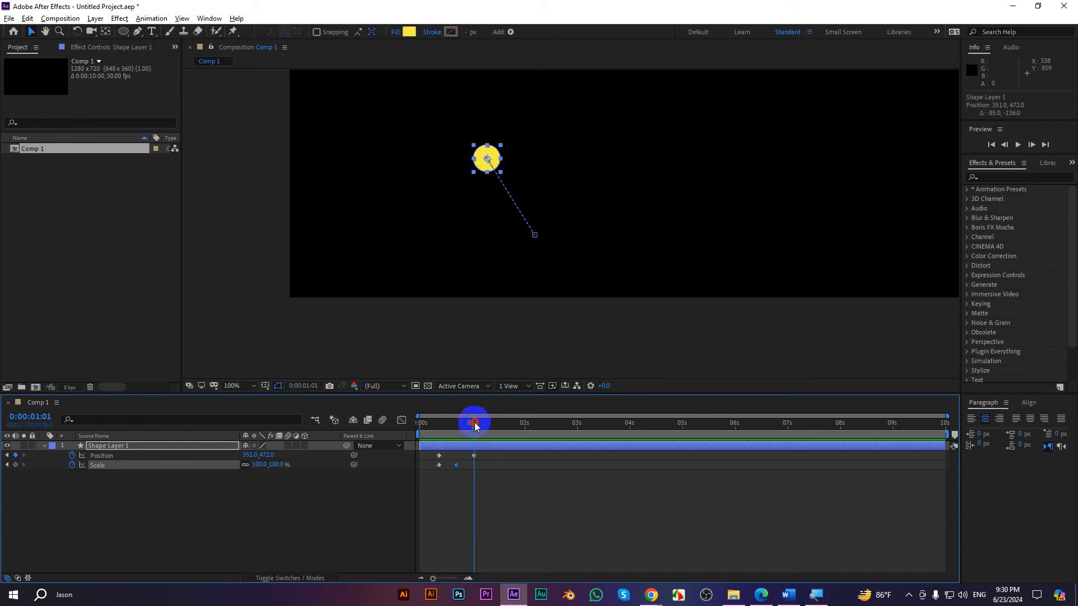
click(15, 465)
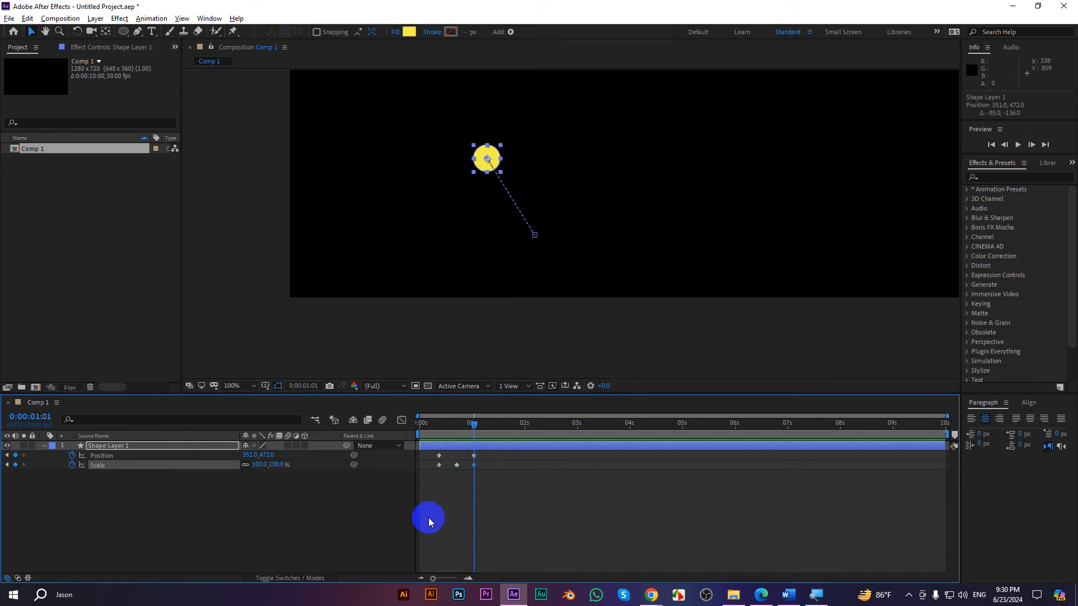
- Set the circle's Scale to 0% at the first and last Scale keyframes, at 0:00:00:11 and 0:00:01:01
drag(475, 423, 439, 429)
click(439, 465)
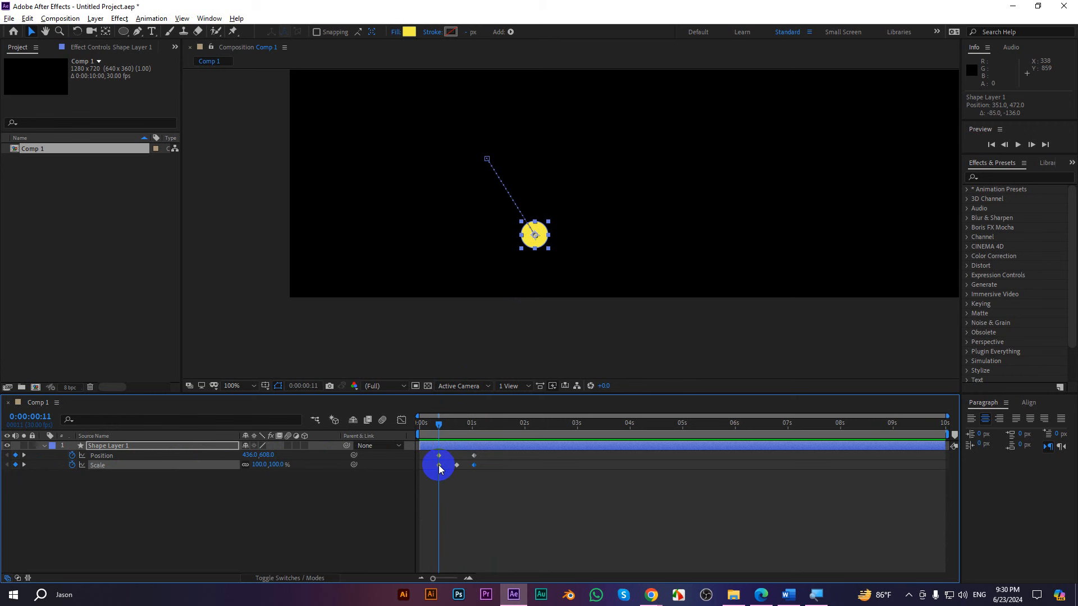
click(474, 465)
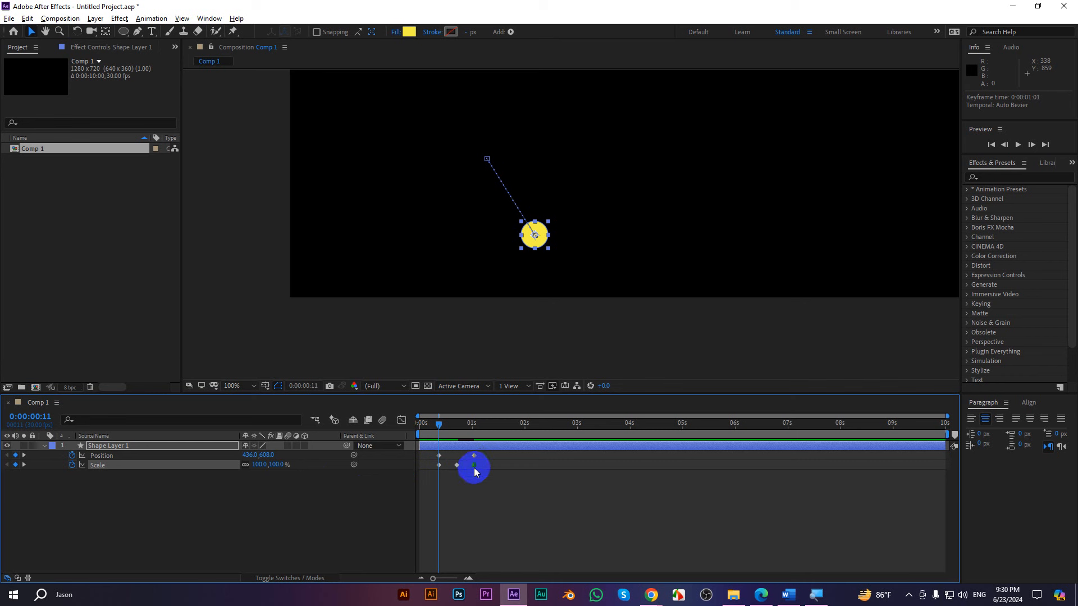
ctrl+click(474, 465)
click(257, 465)
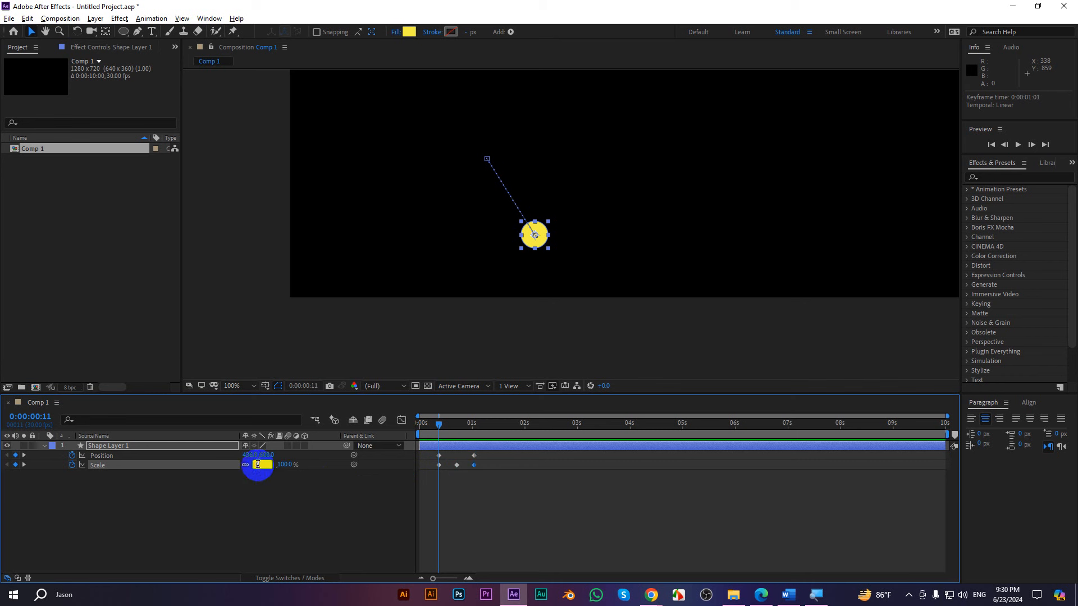
drag(438, 429, 474, 429)
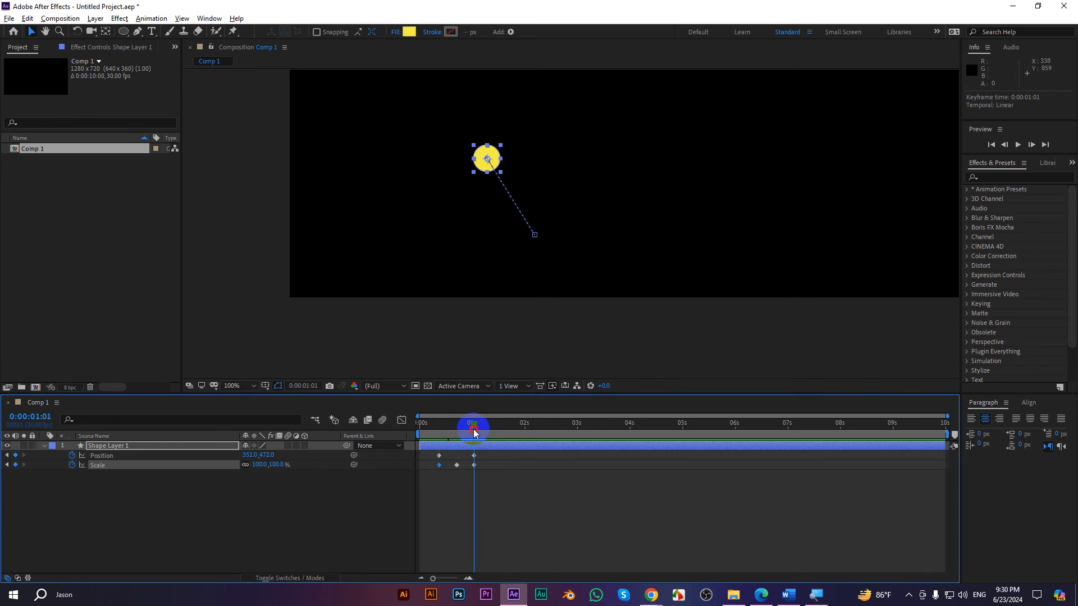
click(260, 465)
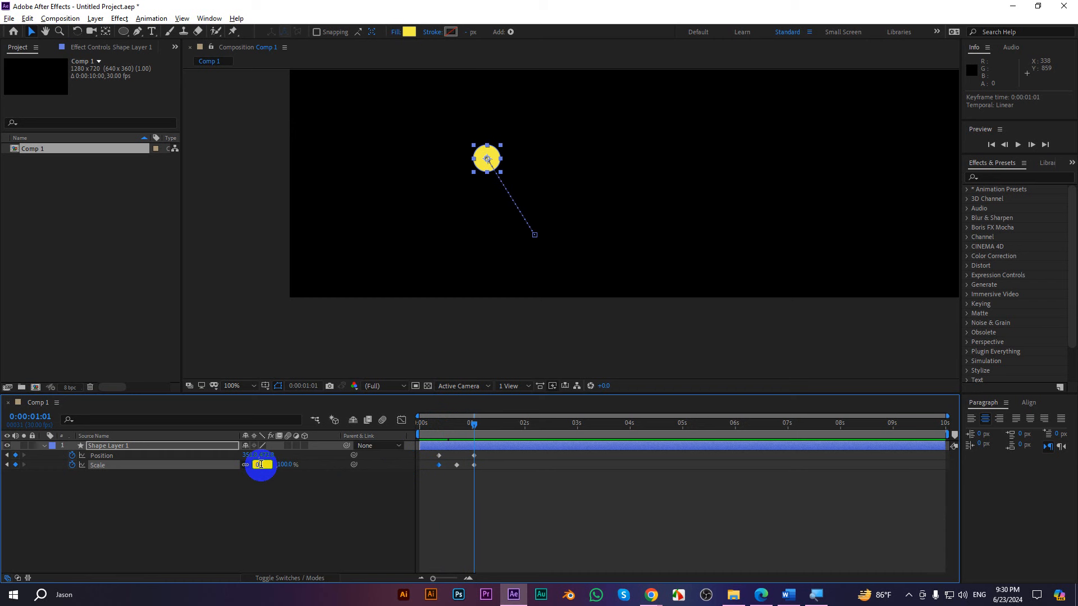
text(0)
click(529, 479)
- Play the circle's animation from just before the first keyframes
drag(474, 429, 432, 437)
click(577, 501)
key(space)
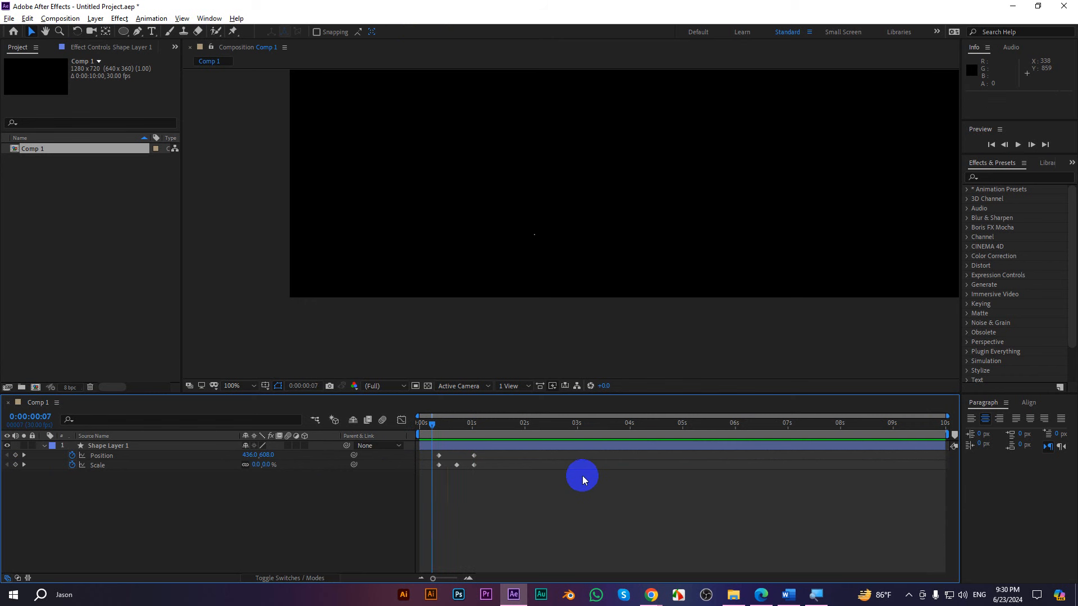
- Compress all Position and Scale keyframes proportionally so the last ones fall before one second, and play the faster animation
drag(508, 482, 459, 465)
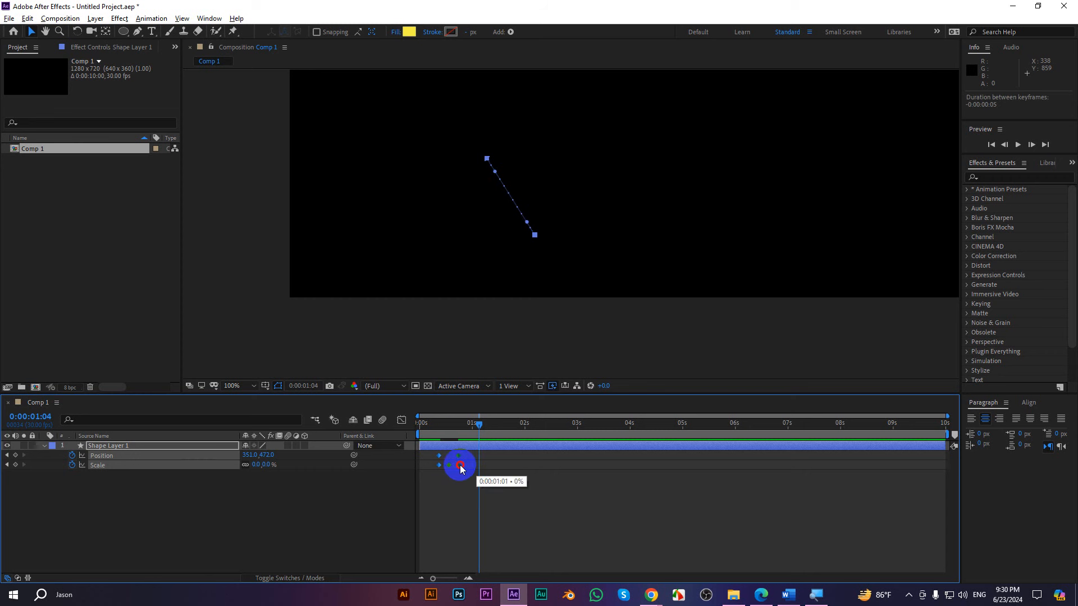
drag(480, 424, 428, 425)
key(space)
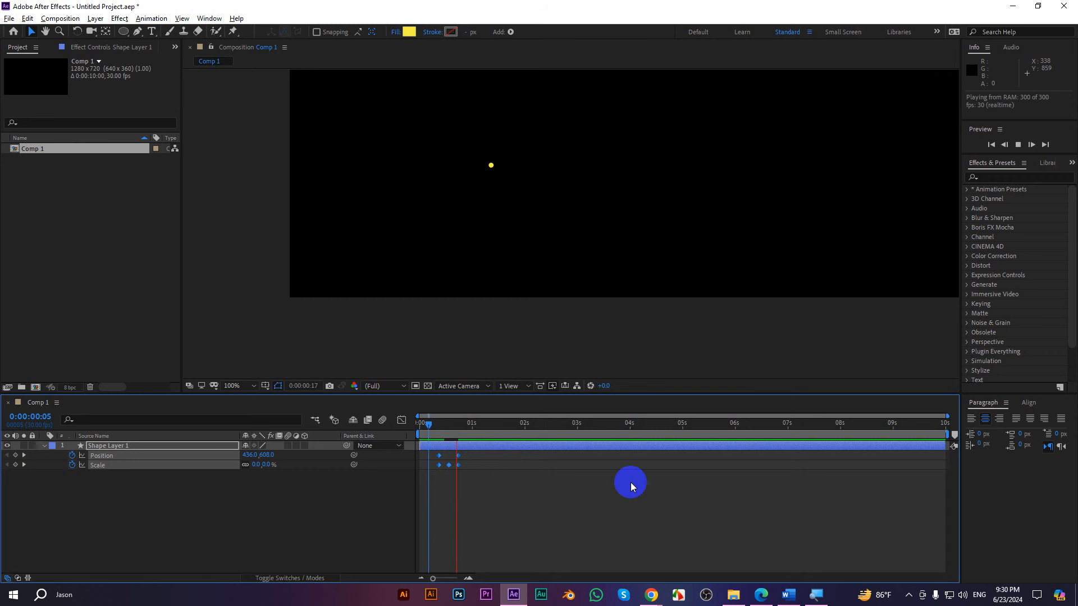
click(578, 469)
- Return the playhead to 0:00:00:00 and deselect the keyframes
drag(478, 432, 433, 445)
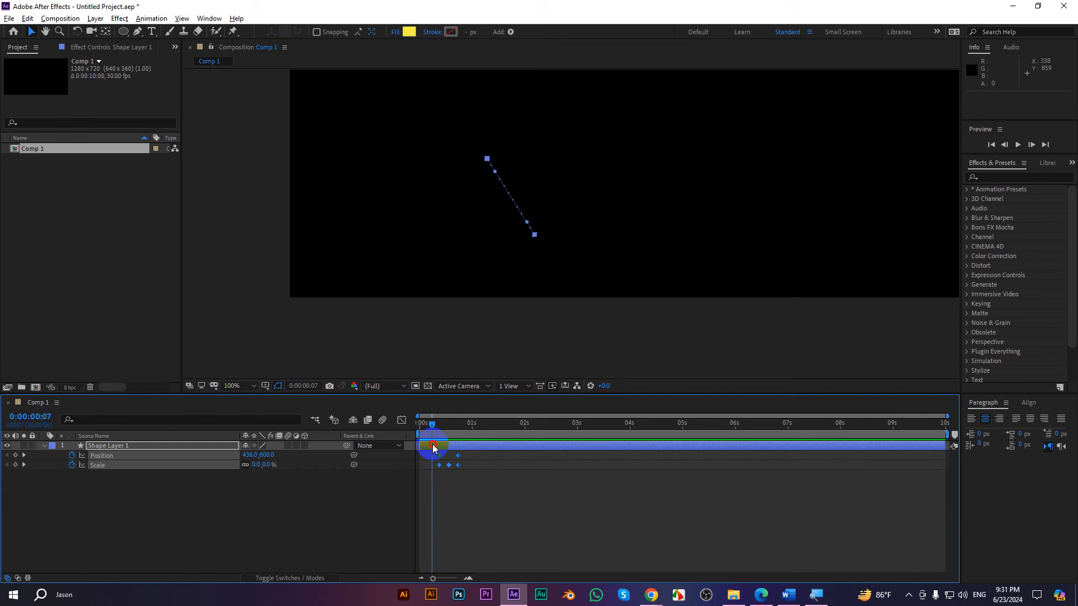
mouse_move(433, 445)
mouse_down()
mouse_move(459, 455)
mouse_move(419, 454)
mouse_up()
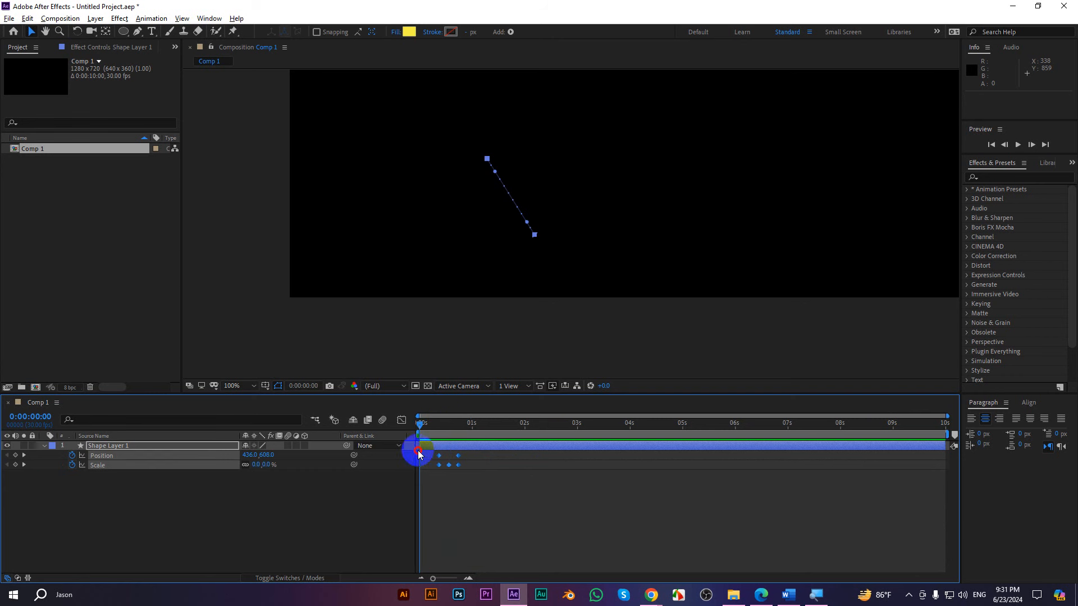
click(516, 503)
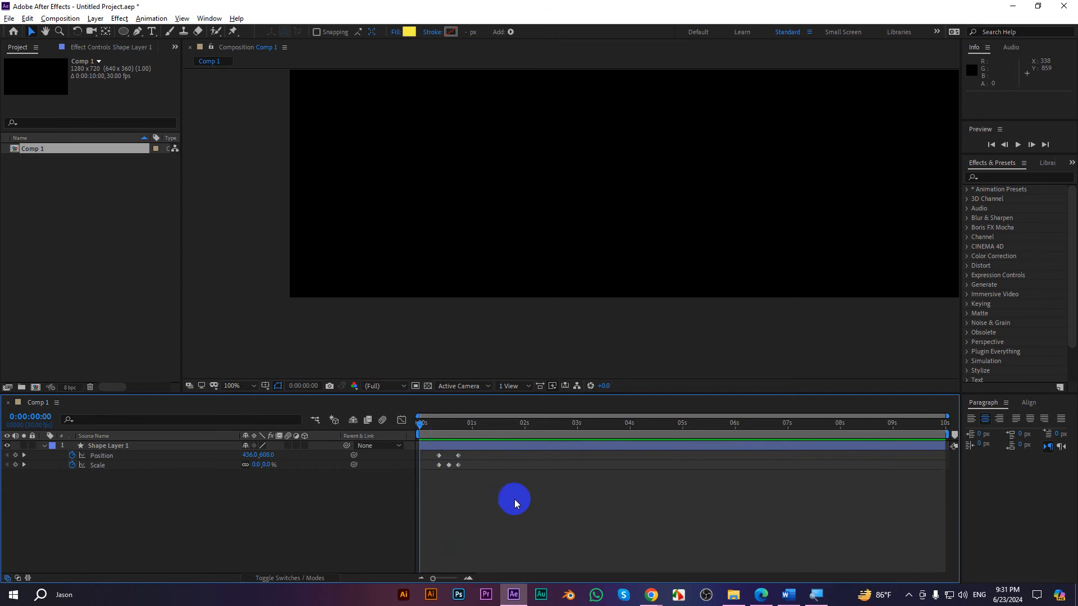
- Play the circle's Position and Scale animation from 0:00:00:00 and stop it after it has run once
click(456, 444)
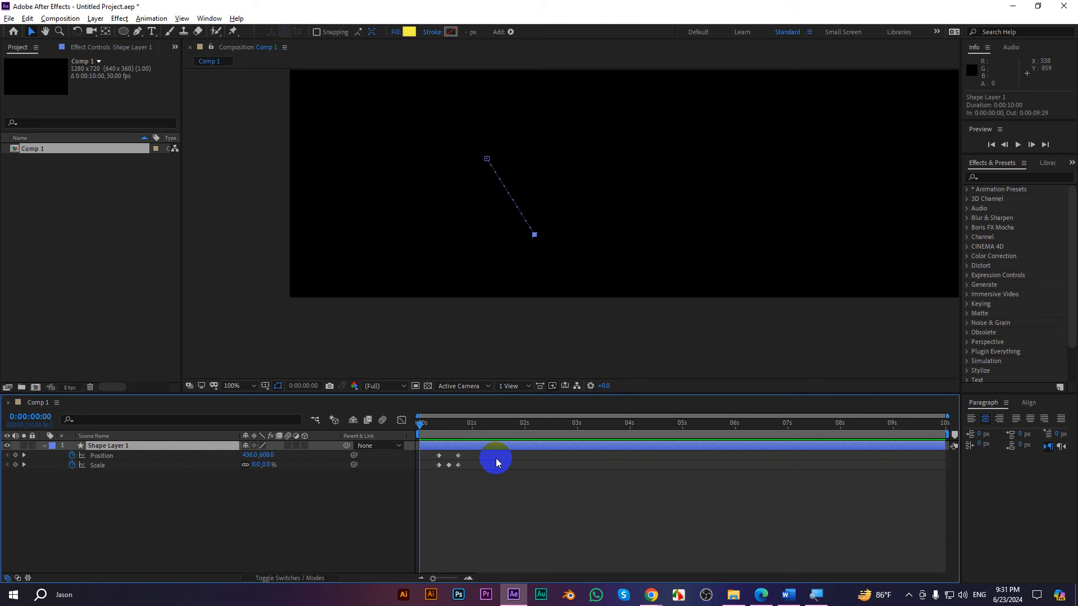
key(space)
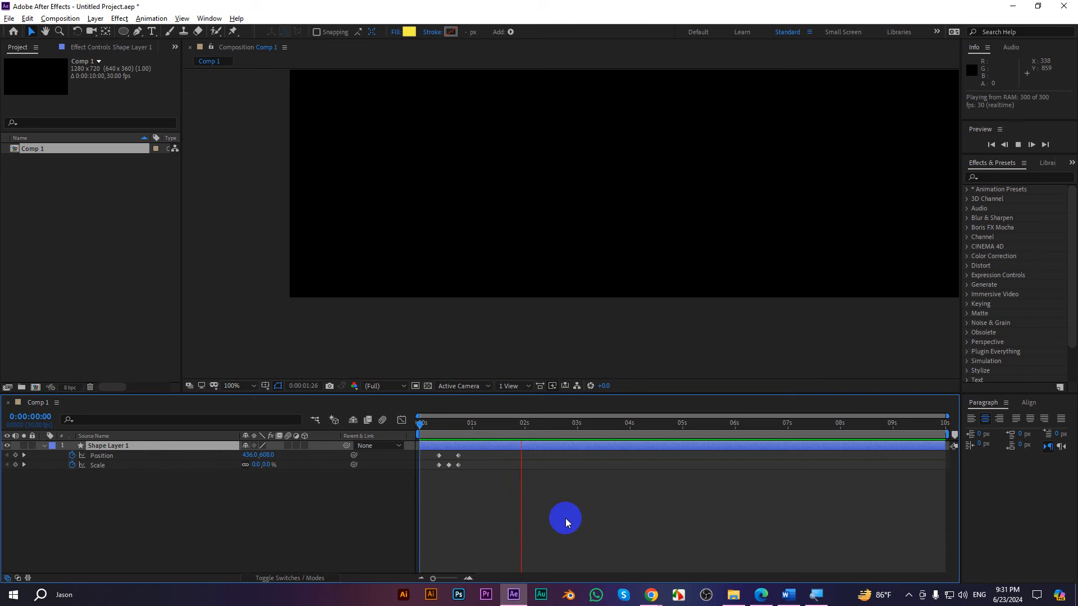
key(space)
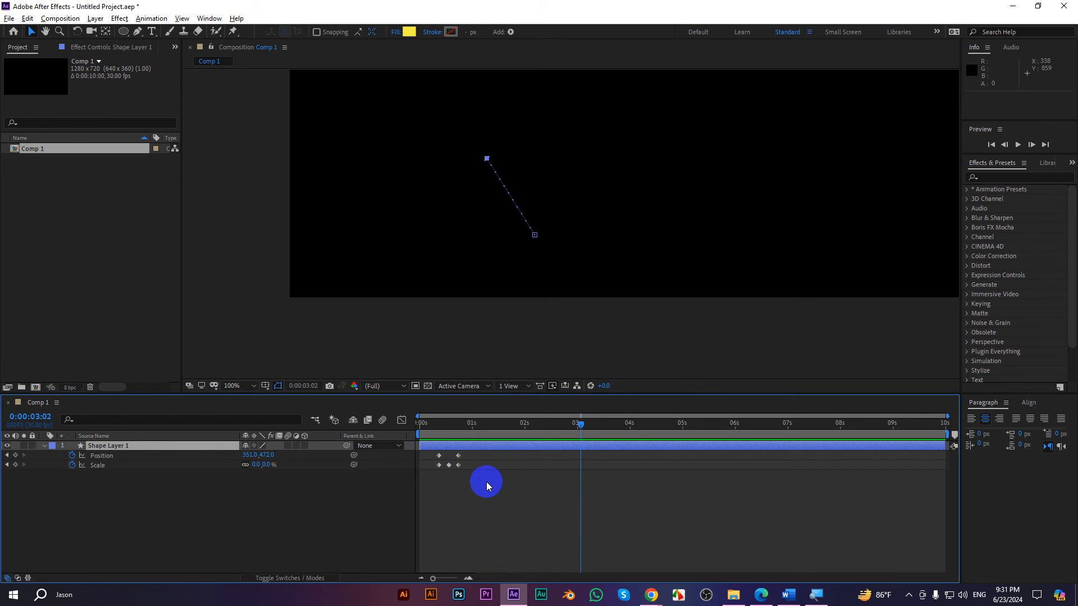
- Try repeating the movement by pasting copies of all Position and Scale keyframes after one second, play it, and undo the paste
drag(486, 482, 421, 450)
key(ctrl+c)
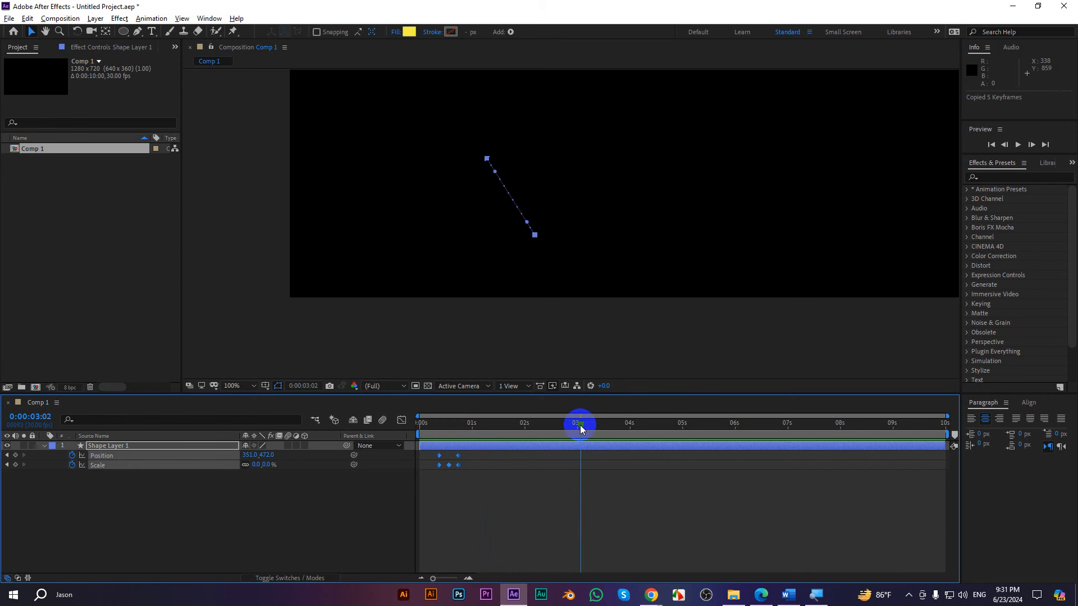
drag(581, 430, 416, 438)
key(ctrl+v)
key(space)
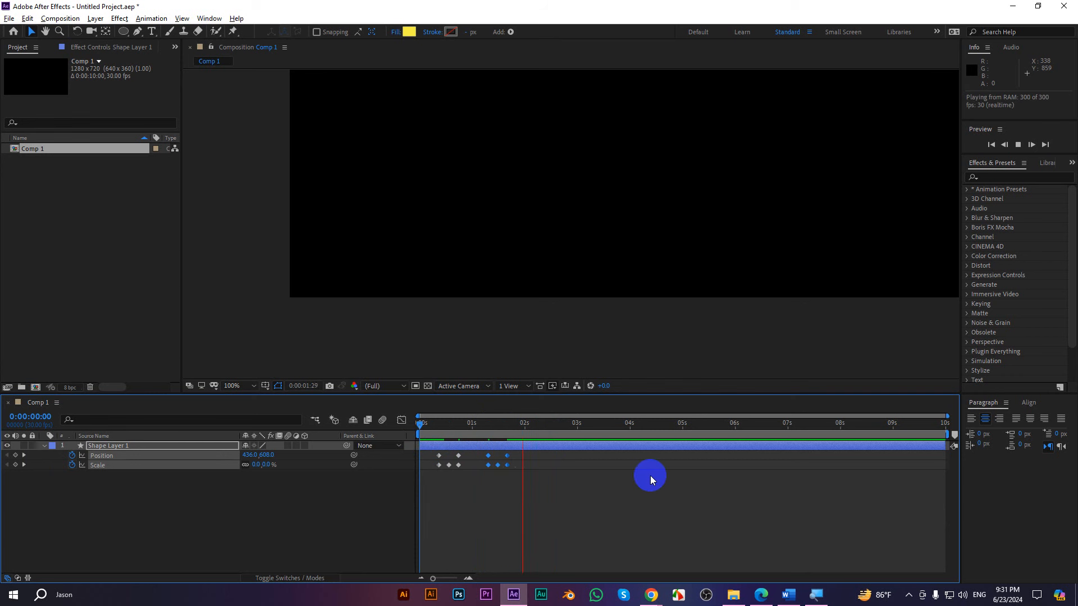
key(space)
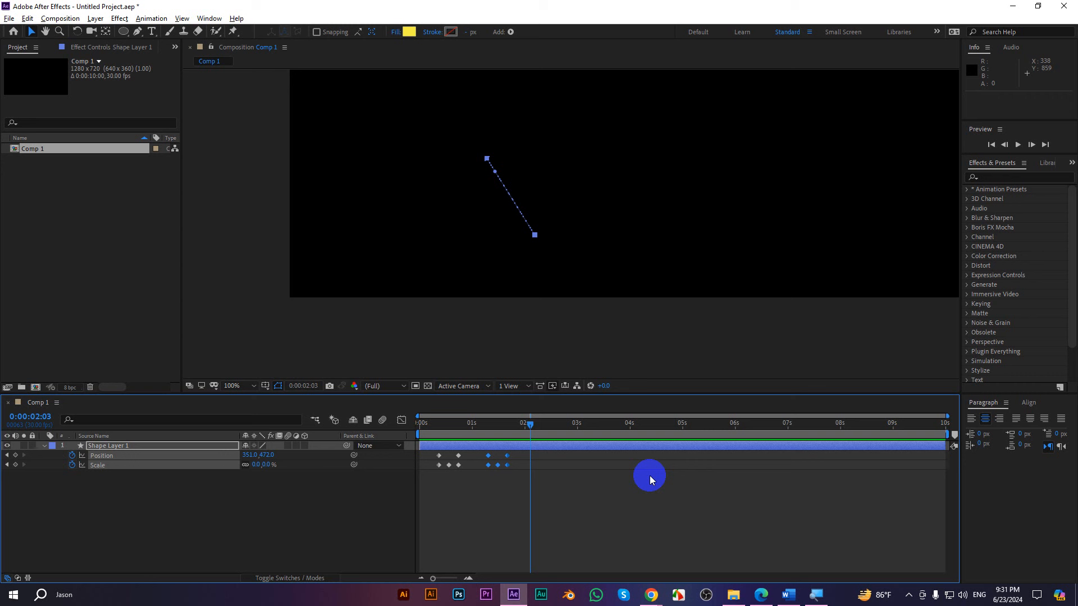
key(ctrl+z)
key(ctrl+z)
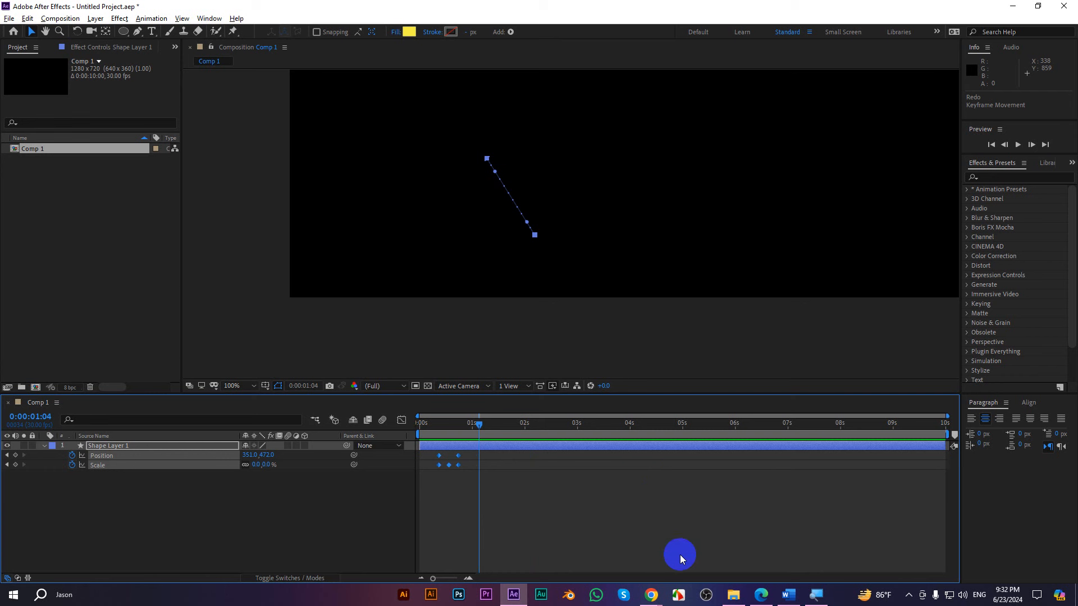
- Move the playhead to 0:00:00:20 and add an expression to the circle's Position, entering only loop
drag(487, 427, 456, 439)
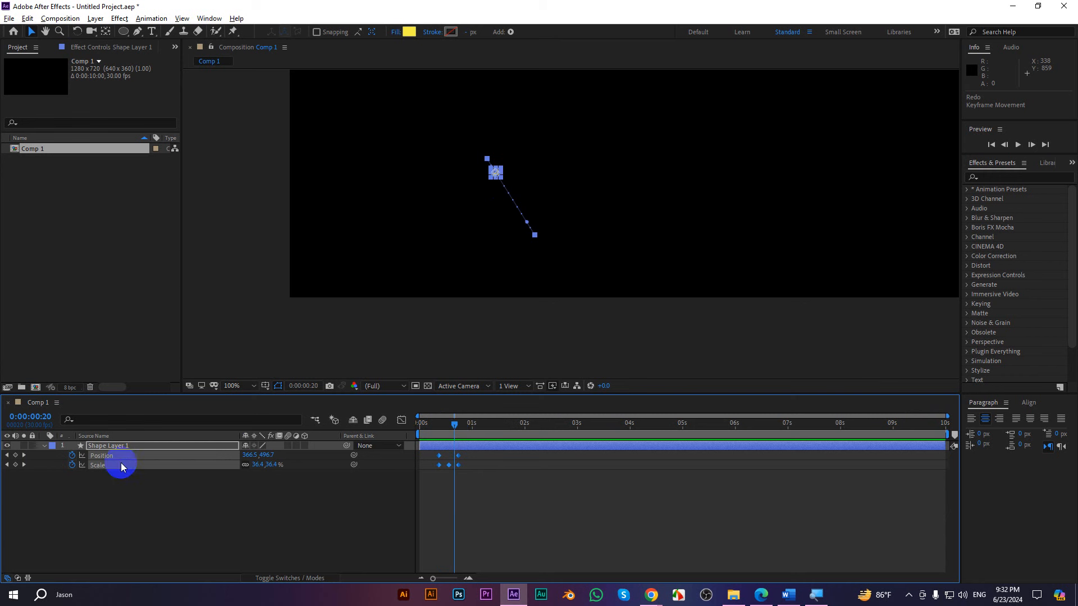
alt+click(72, 455)
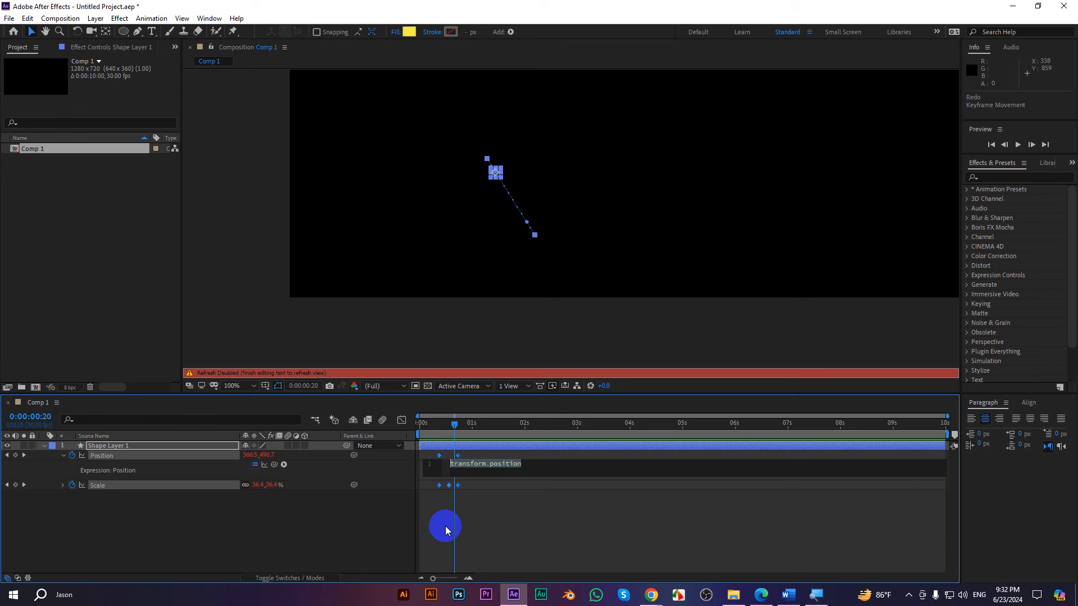
text(loop)
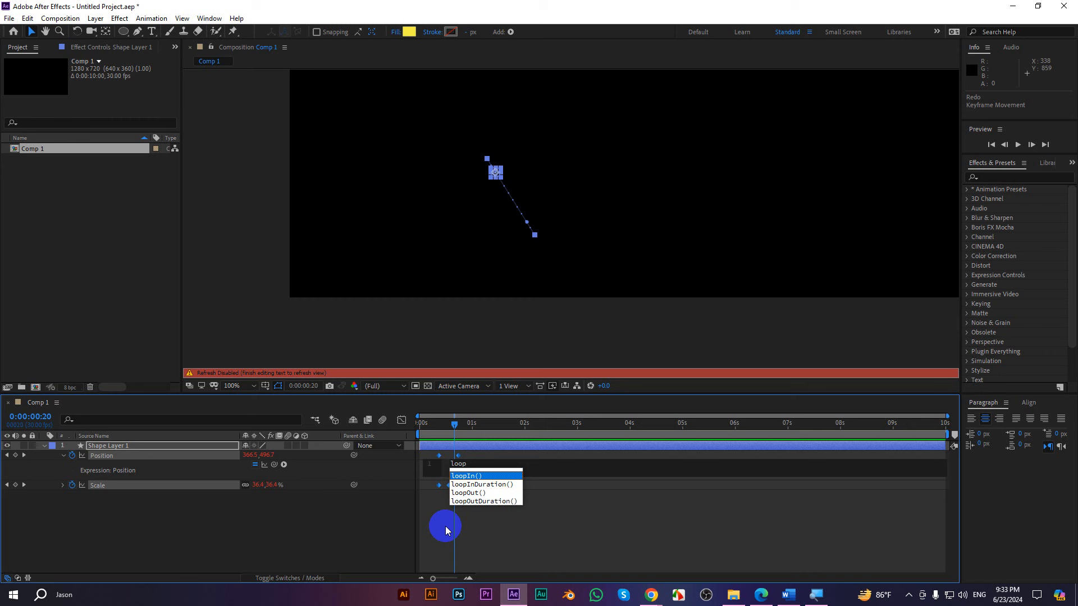
click(564, 496)
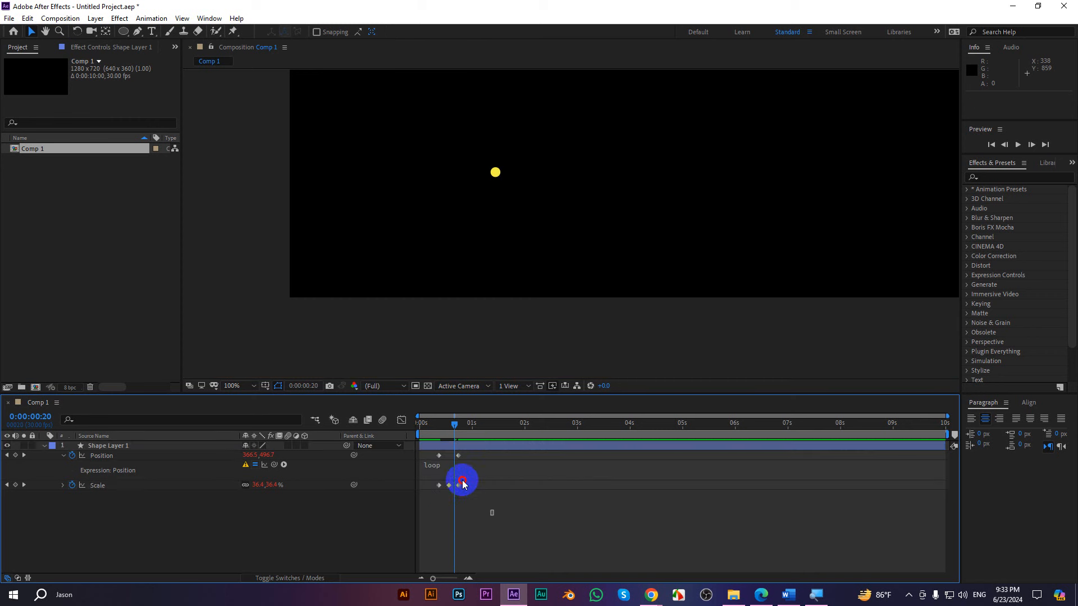
- Shift all Position and Scale keyframes to end at 0:00:08:21, and bring them back to end at 0:00:00:21
drag(494, 515, 863, 443)
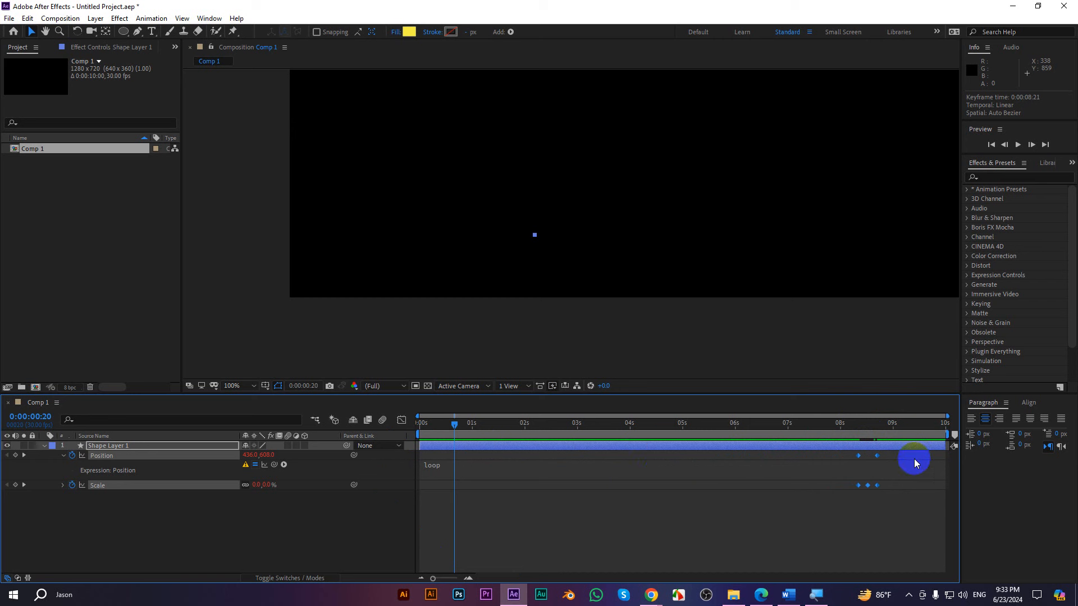
drag(878, 456, 458, 452)
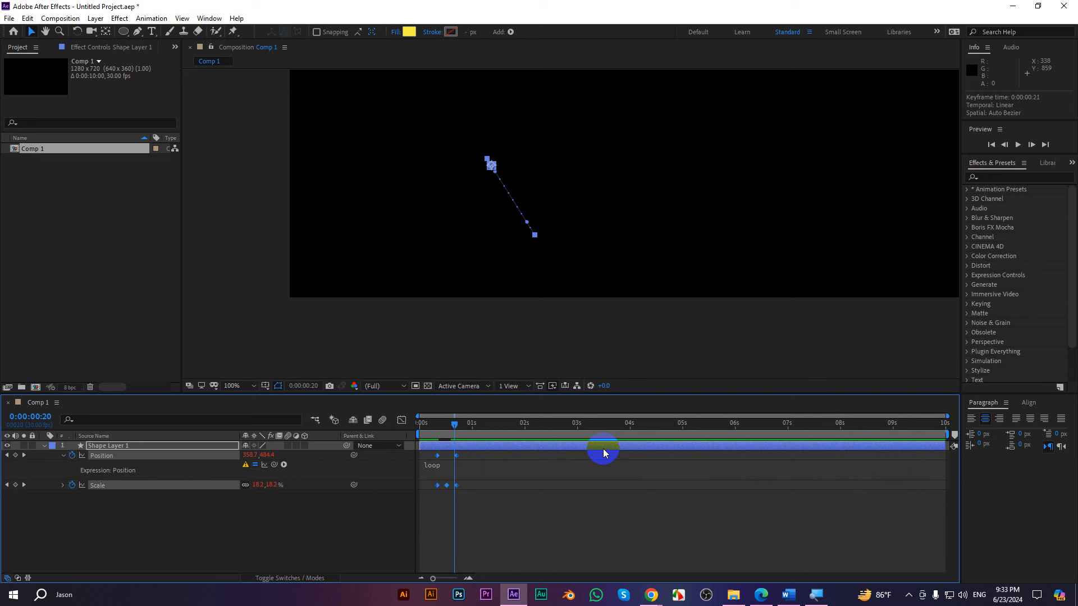
- Complete the Position expression as loopOut() and apply it
click(431, 471)
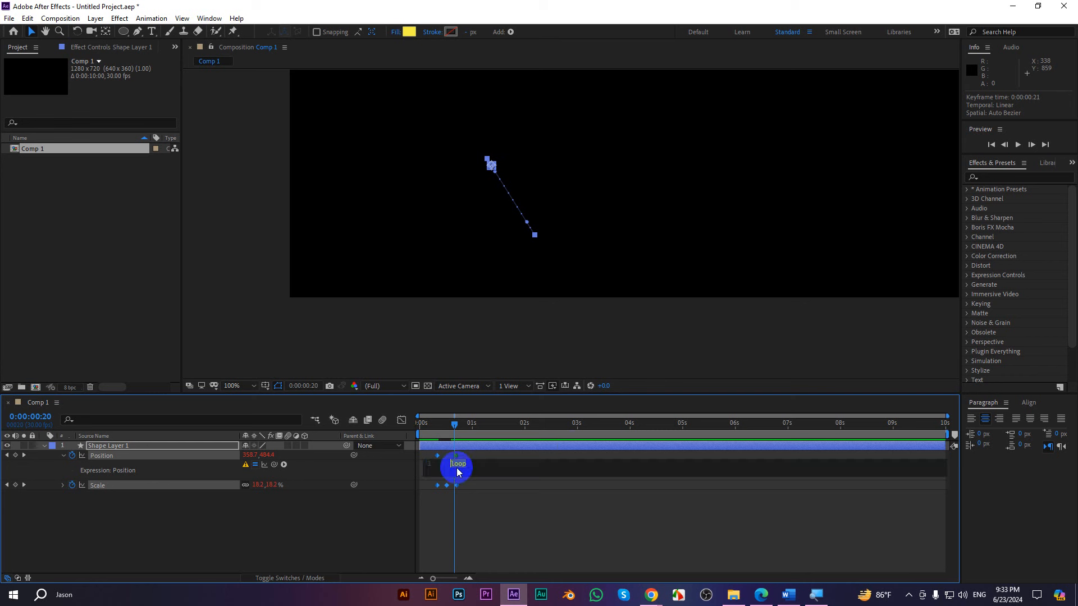
text(o)
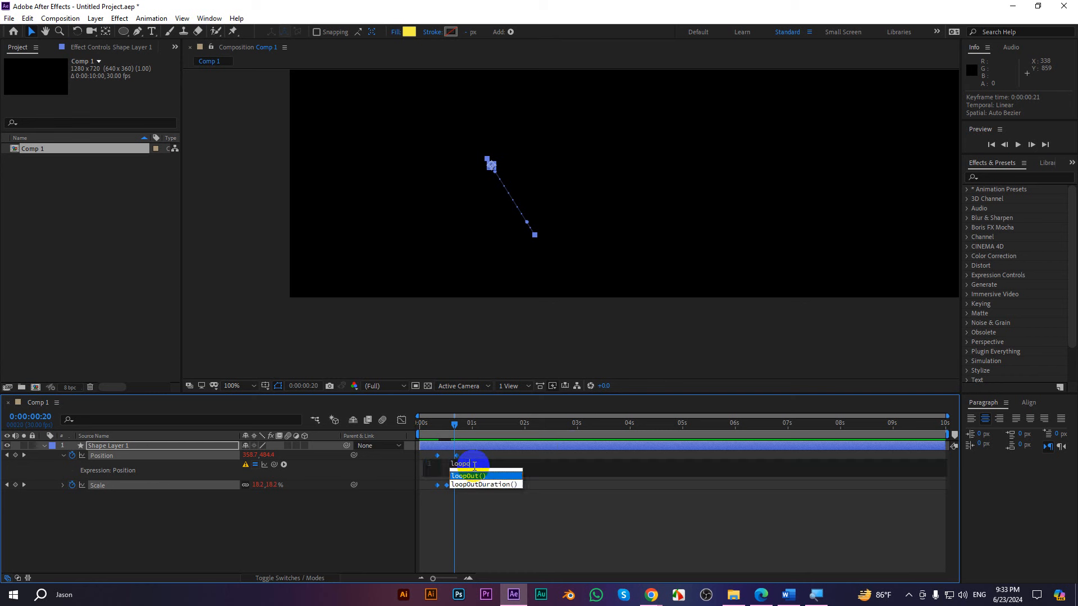
click(474, 478)
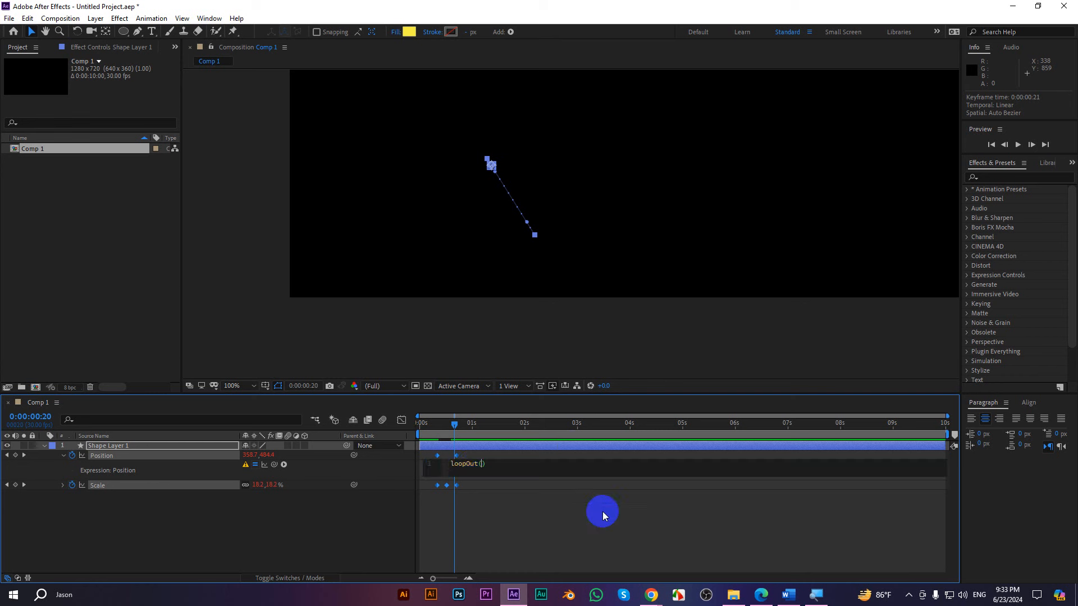
click(646, 521)
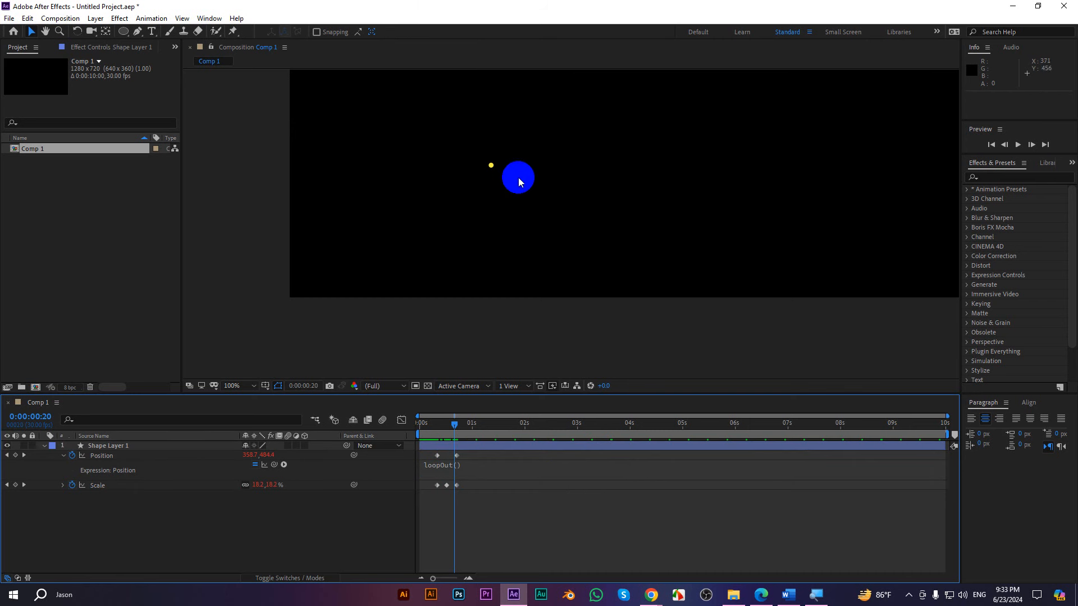
- Play the circle from 0:00:00:00 to check the Position loop, and scrub to the original movement at 0:00:00:16
drag(669, 176, 662, 224)
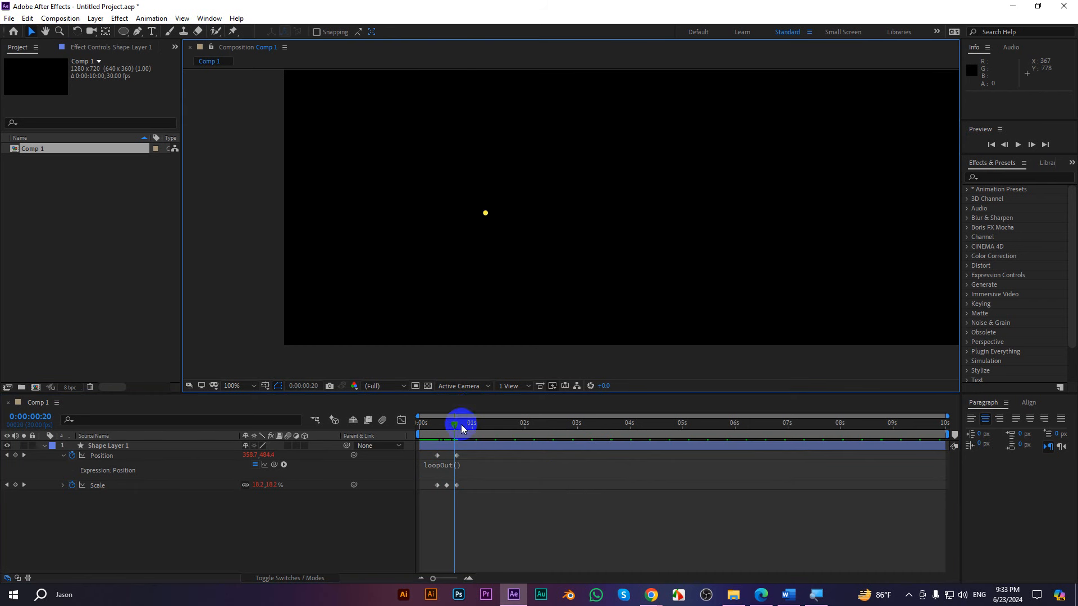
drag(443, 424, 420, 424)
key(space)
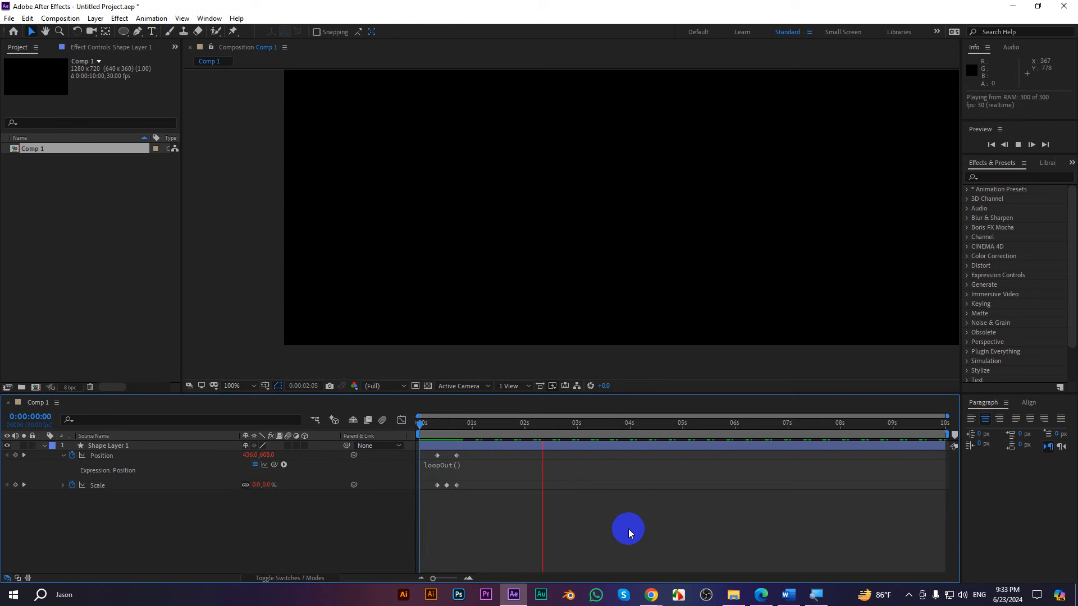
key(space)
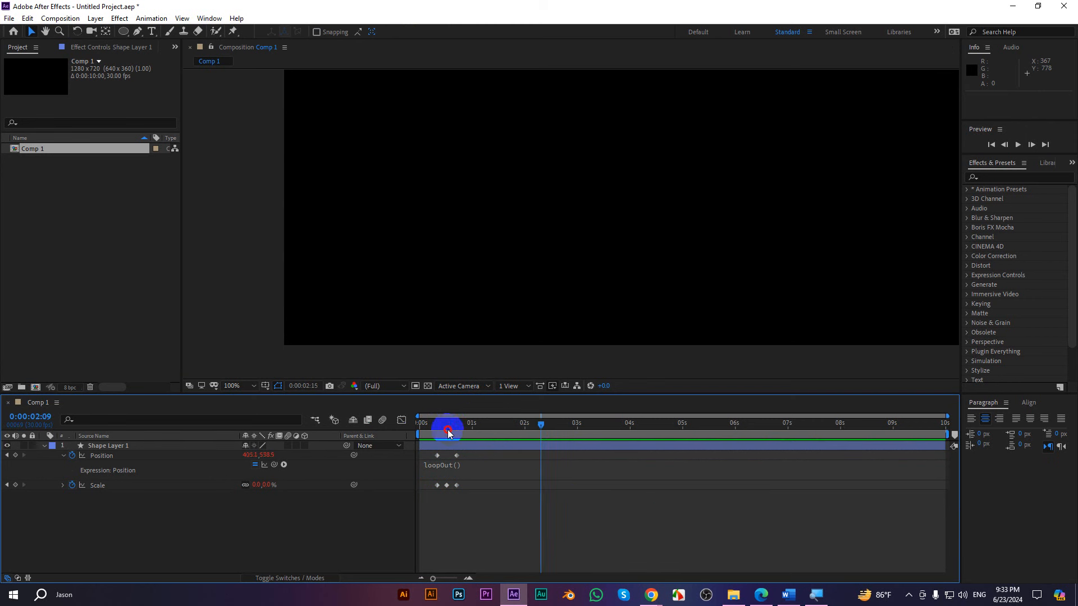
drag(433, 430, 447, 436)
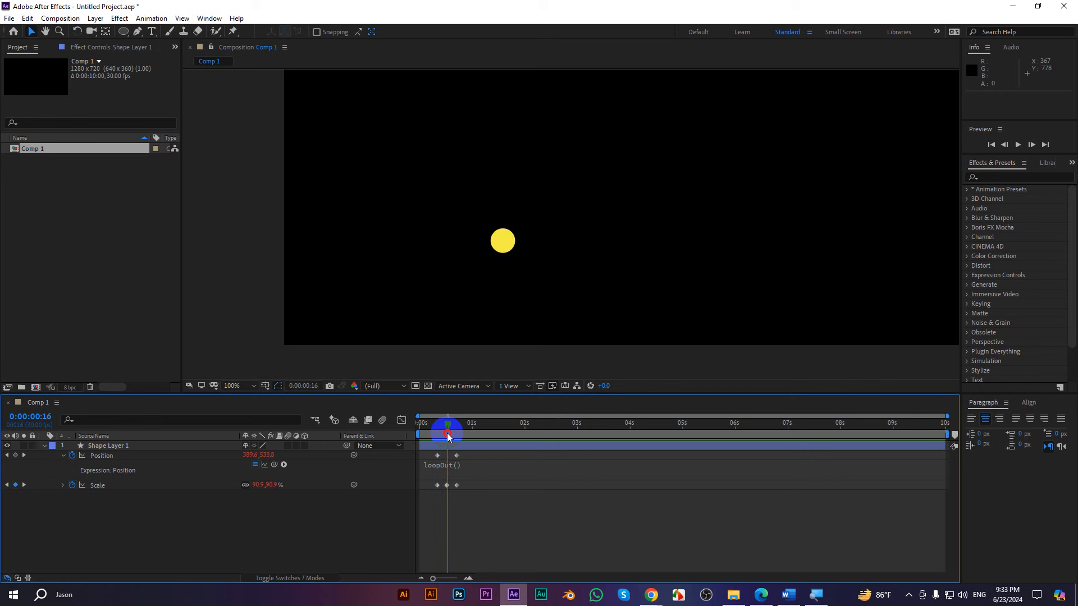
- Add the expression loopOut() to the circle's Scale and apply it
click(74, 487)
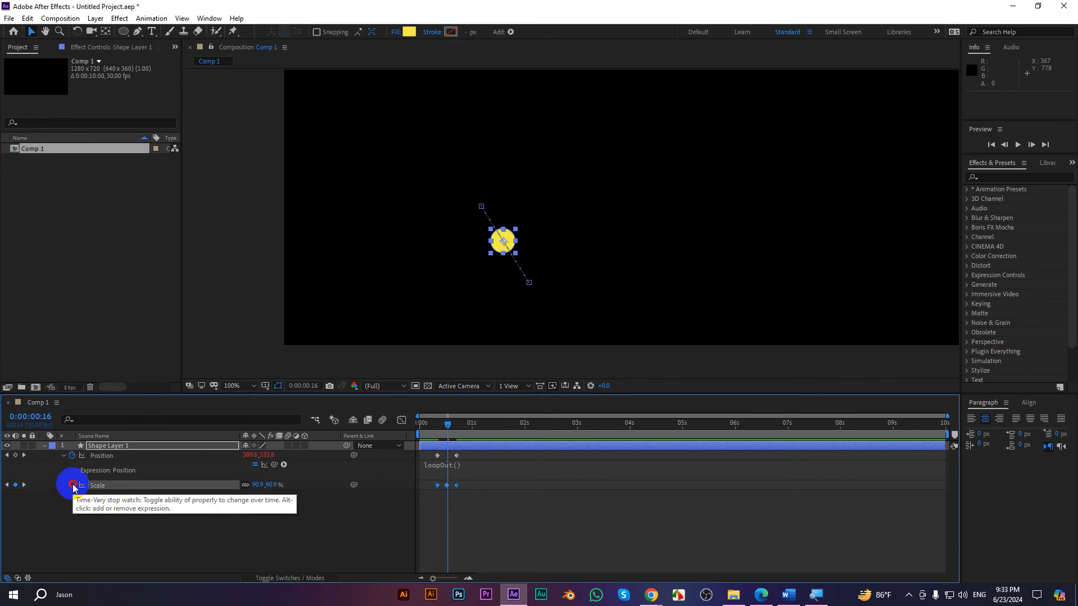
alt+click(73, 486)
text(loo)
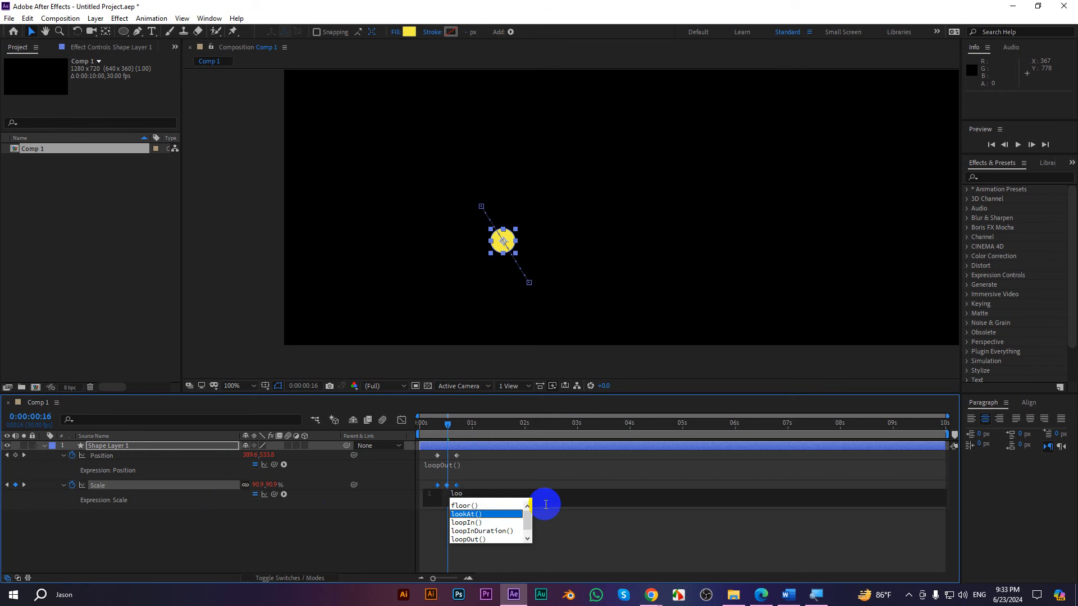
double_click(479, 540)
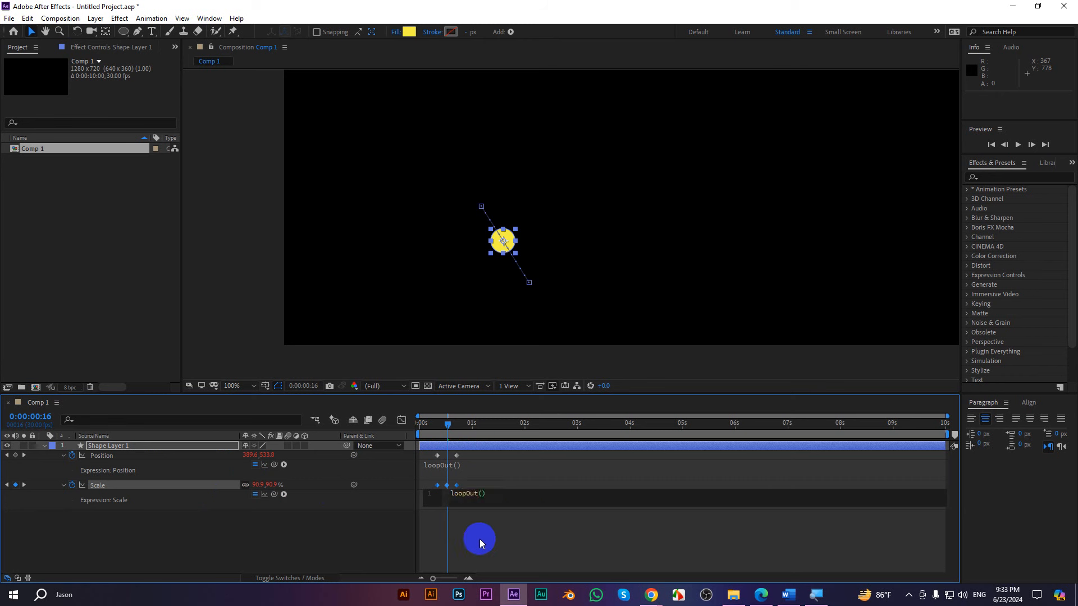
click(590, 530)
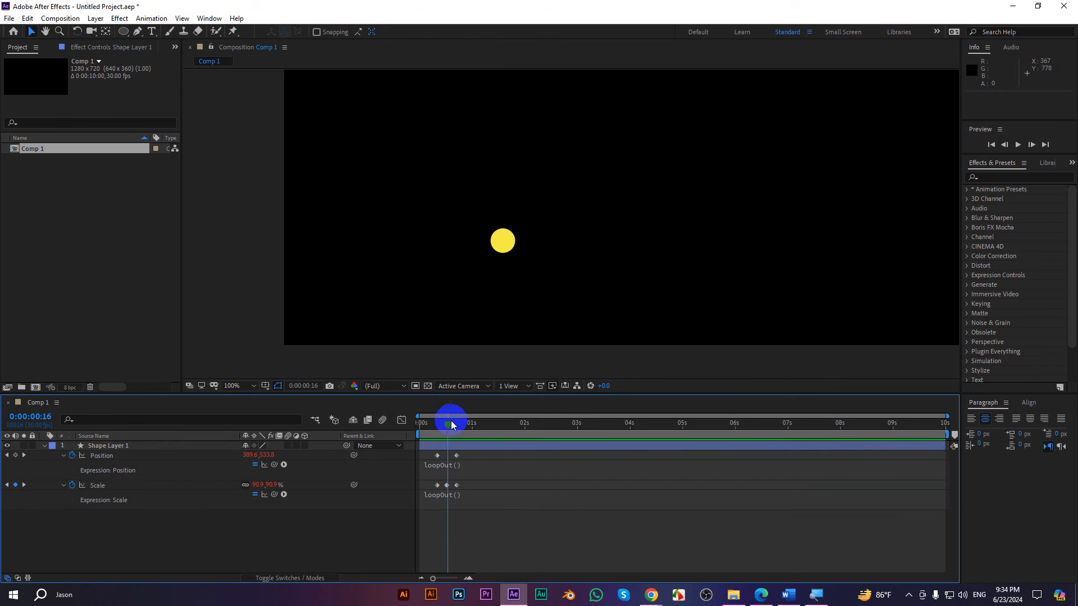
- Play the animation from 0:00:00:00 to check that Position and Scale loop together
drag(448, 423, 423, 424)
key(space)
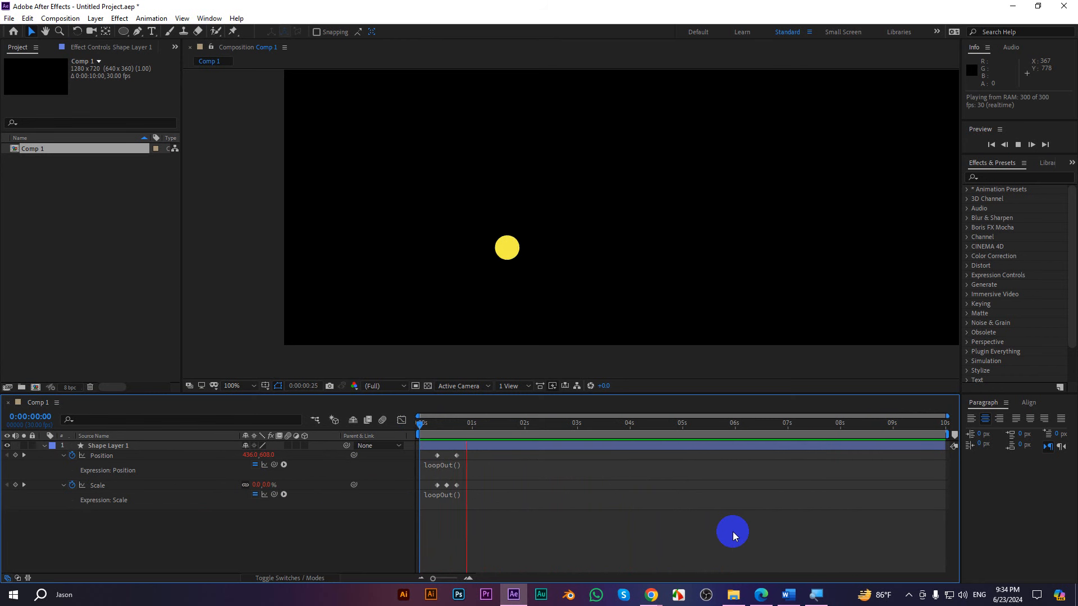
click(44, 446)
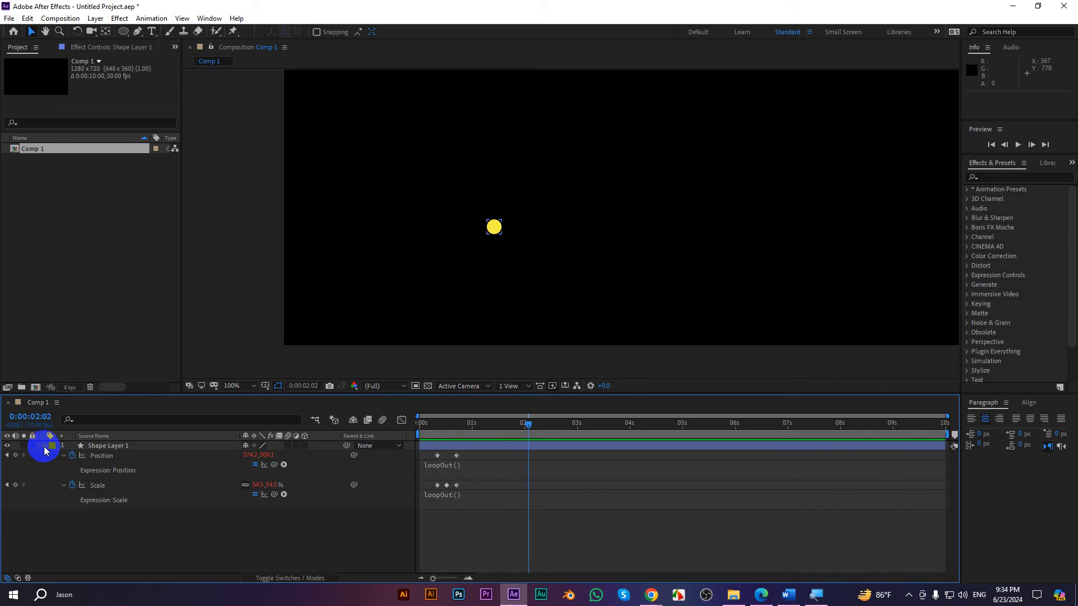
- Collapse the circle layer's properties, duplicate the layer, and offset the copy one frame later to start at 0:00:00:01
click(44, 445)
click(99, 446)
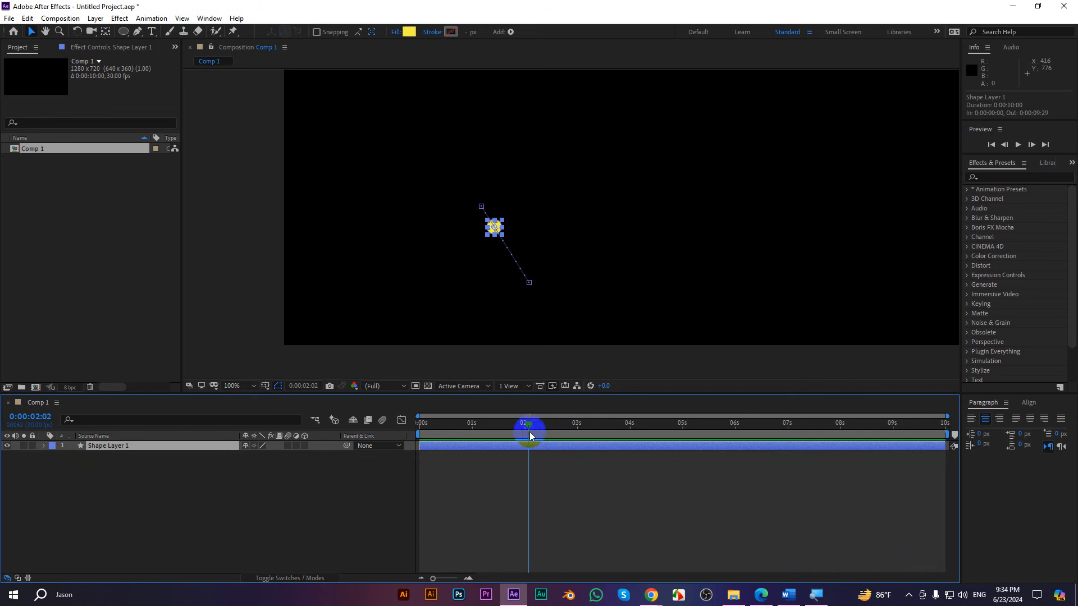
drag(528, 430, 486, 441)
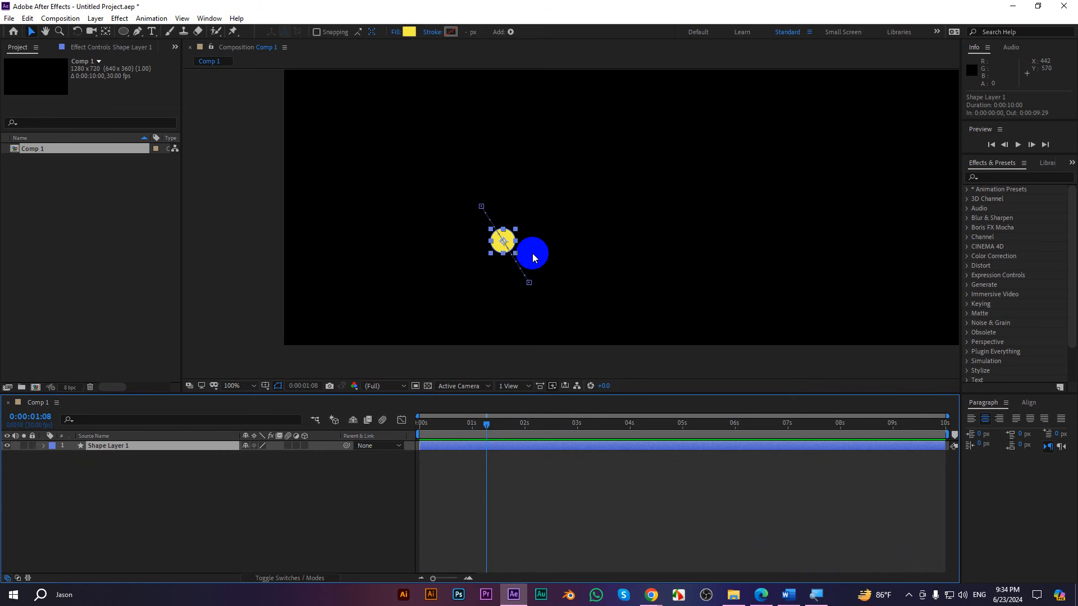
click(458, 466)
click(457, 448)
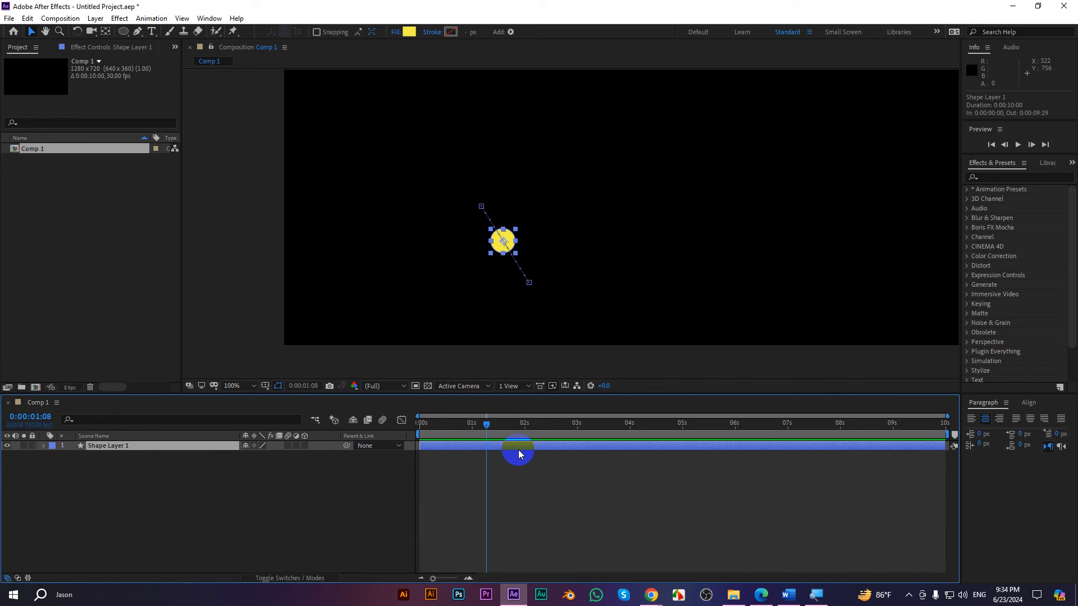
key(ctrl+d)
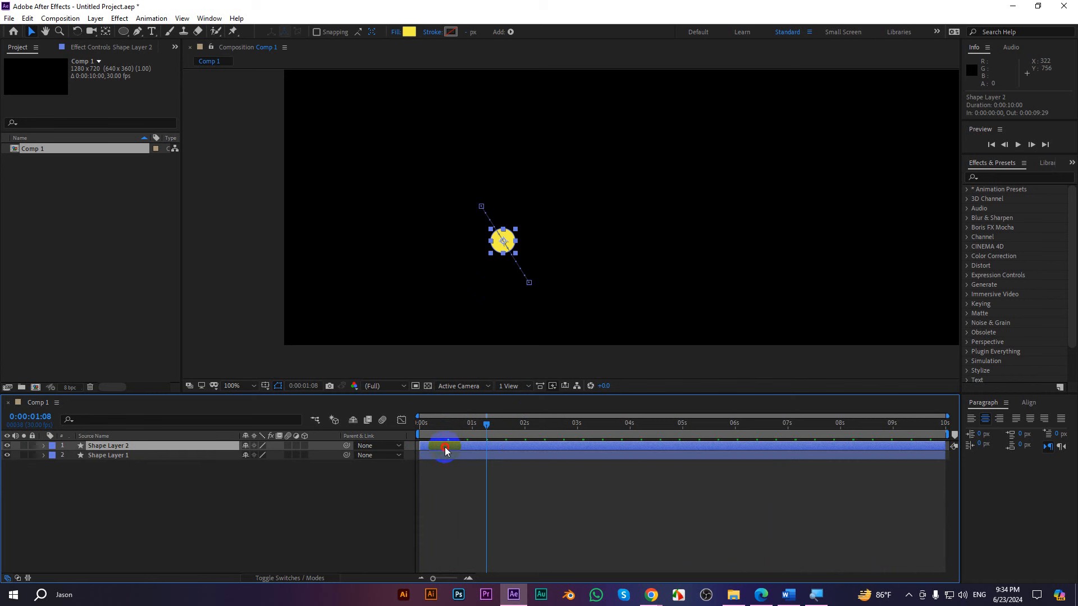
mouse_move(444, 447)
mouse_down()
mouse_move(422, 425)
mouse_move(452, 427)
mouse_move(465, 442)
mouse_up()
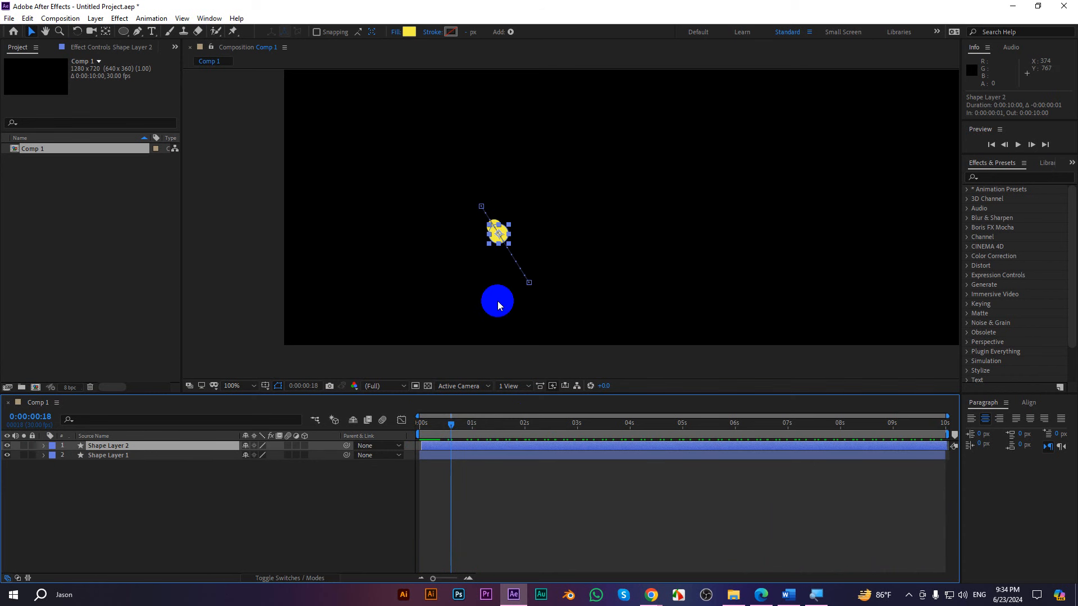
- Change the duplicate circle's fill to pale yellow EFECA6 and keep its layer selected
key(period)
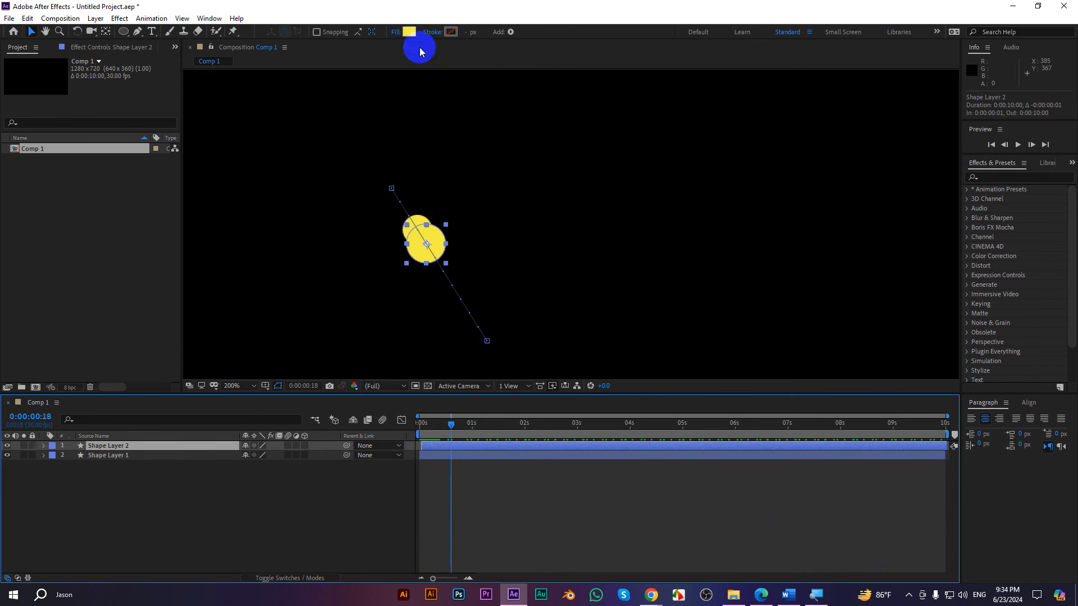
click(411, 32)
click(626, 185)
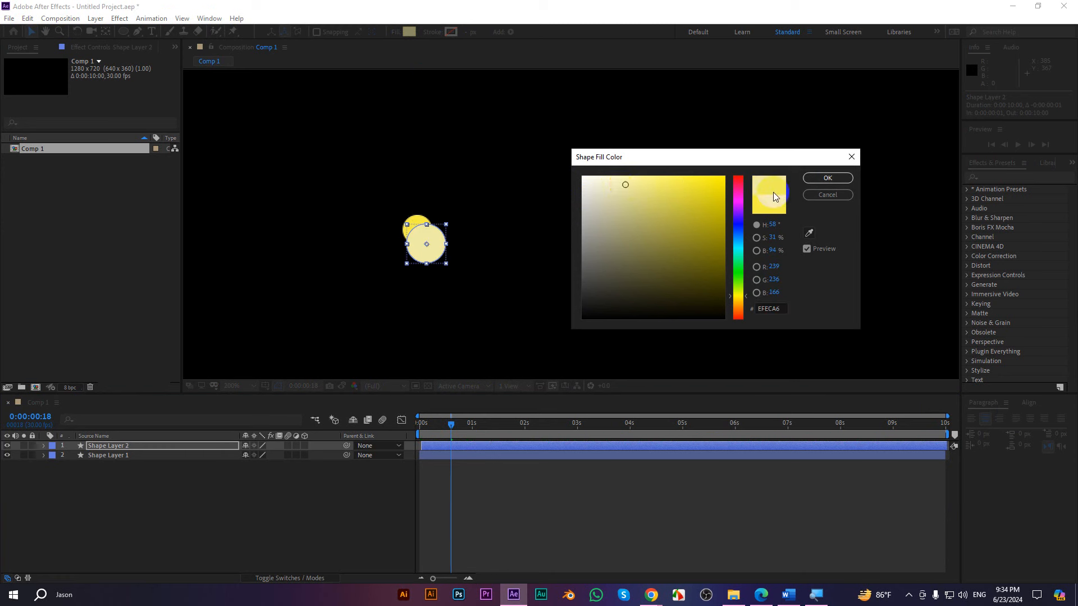
click(823, 178)
click(465, 448)
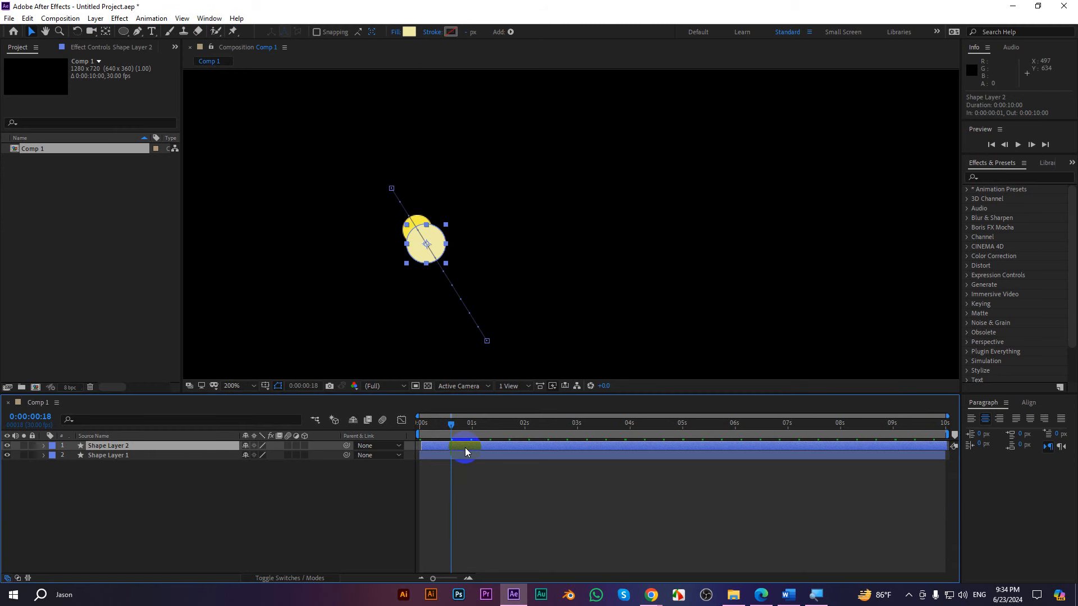
- Duplicate the pale yellow circle's layer, start the copy one frame earlier at 0:00:00:00, and change its fill to white FFFFFF
key(ctrl+d)
drag(429, 452, 435, 447)
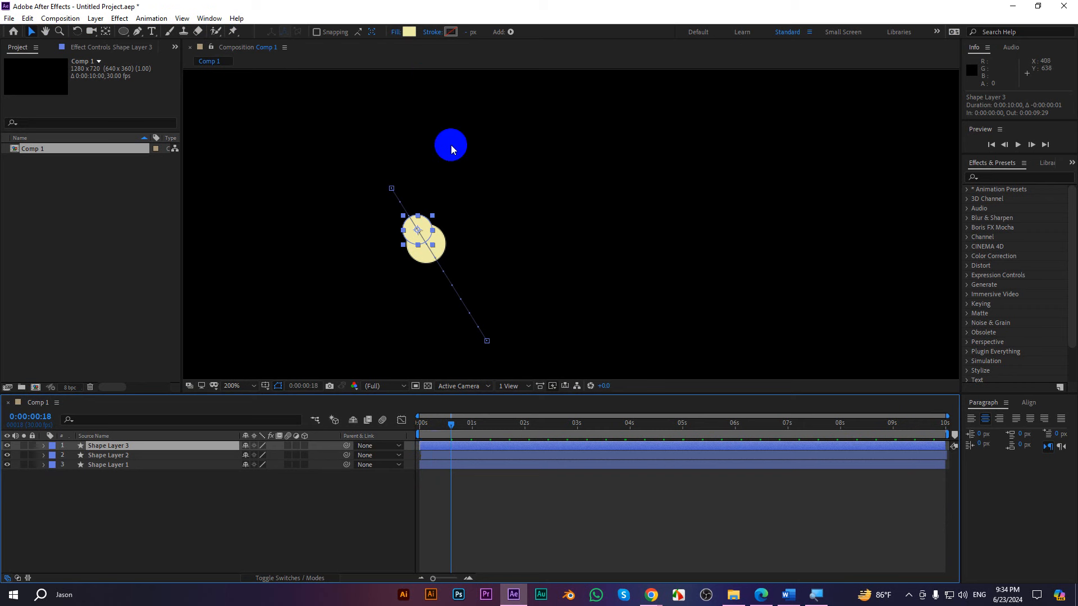
click(409, 31)
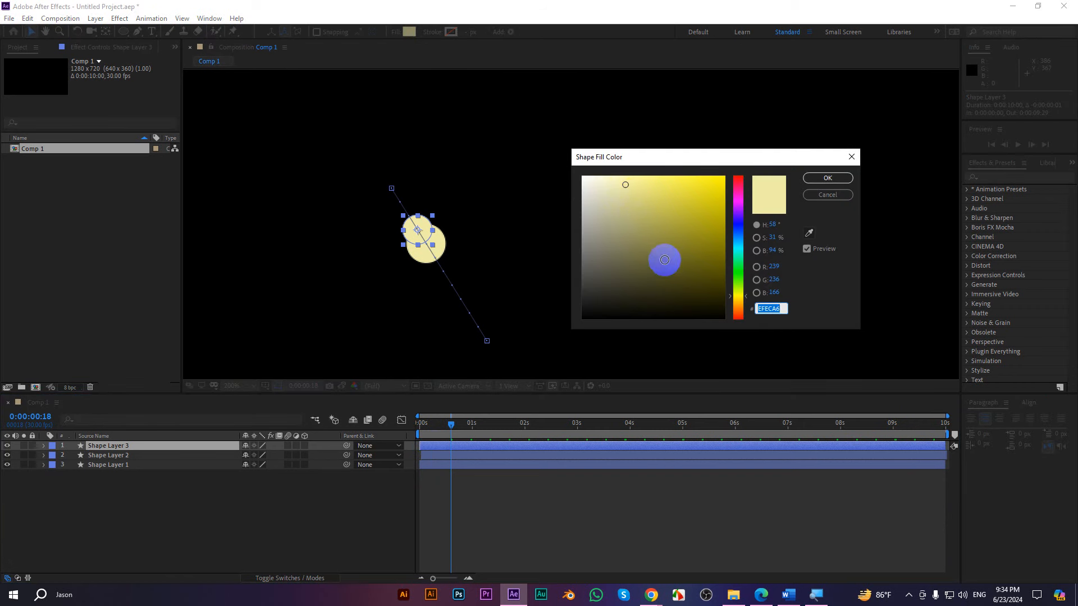
drag(596, 184, 570, 168)
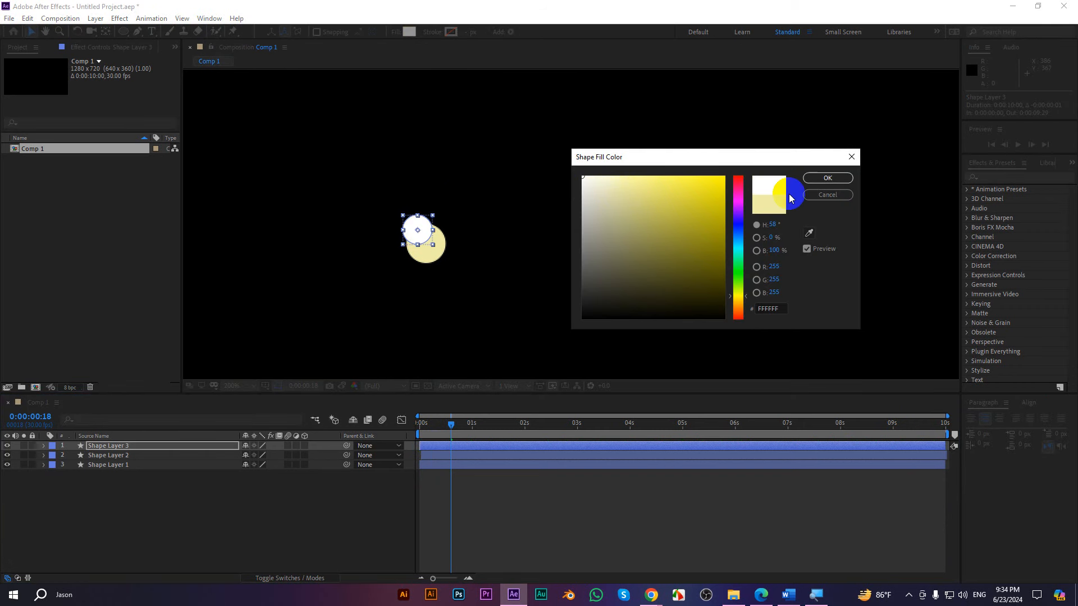
click(828, 177)
- Play the animation from 0:00:00:00 to check how the three circles move together
click(415, 428)
key(space)
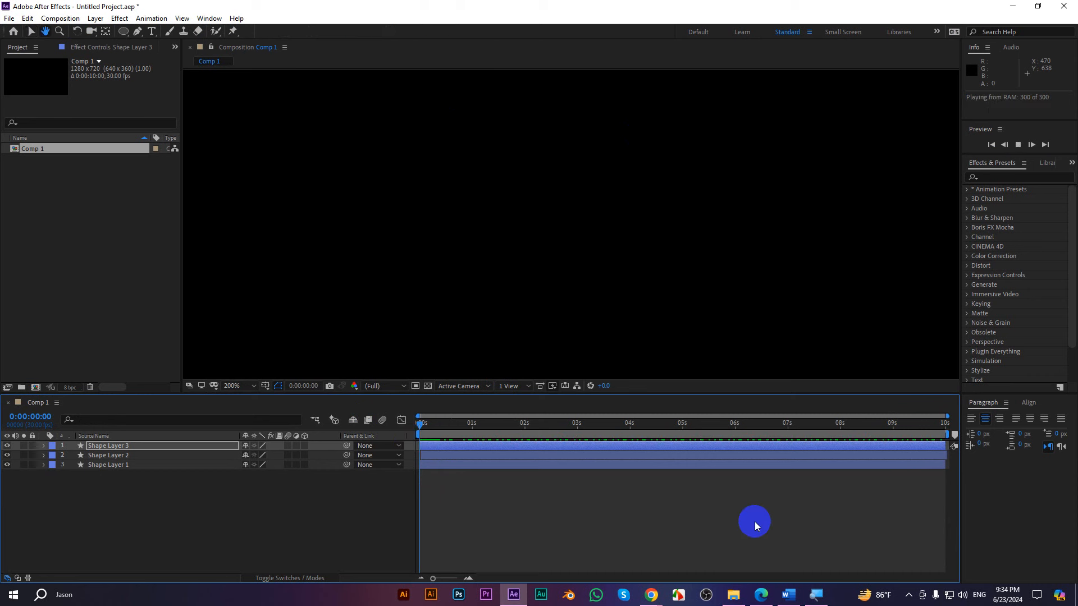
key(space)
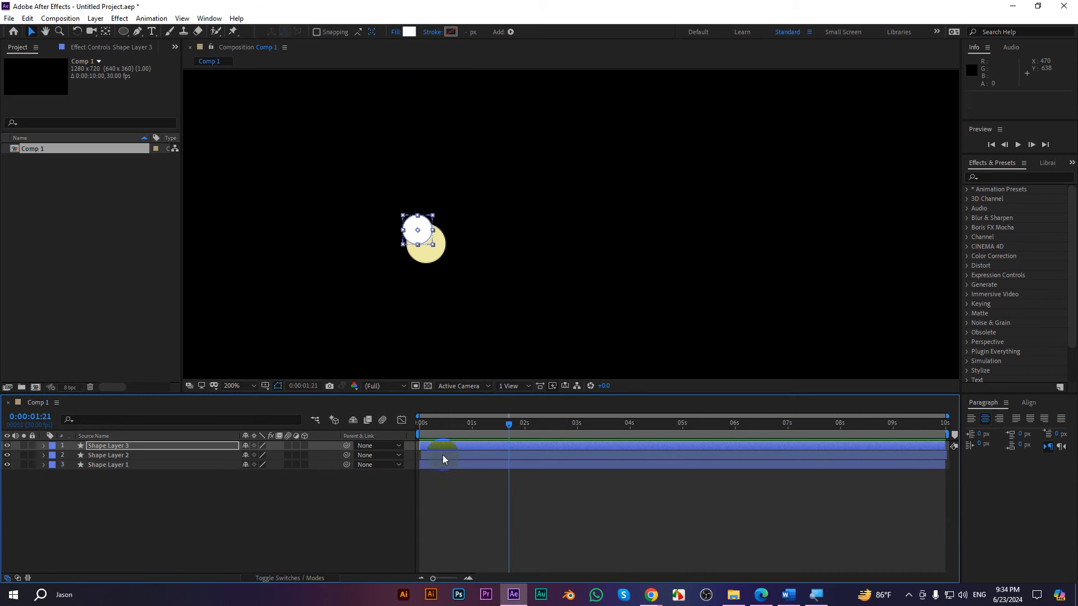
- Shift the white circle's layer one frame earlier to start at -0:00:00:01, and play the animation from the beginning to check the offsets
drag(447, 447, 445, 447)
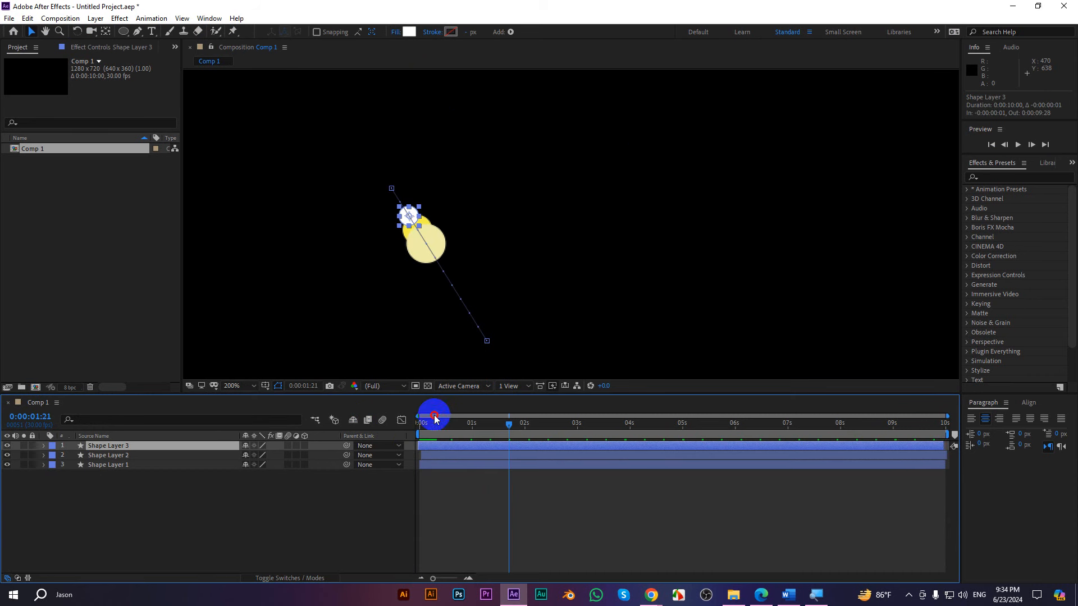
drag(510, 425, 330, 425)
key(space)
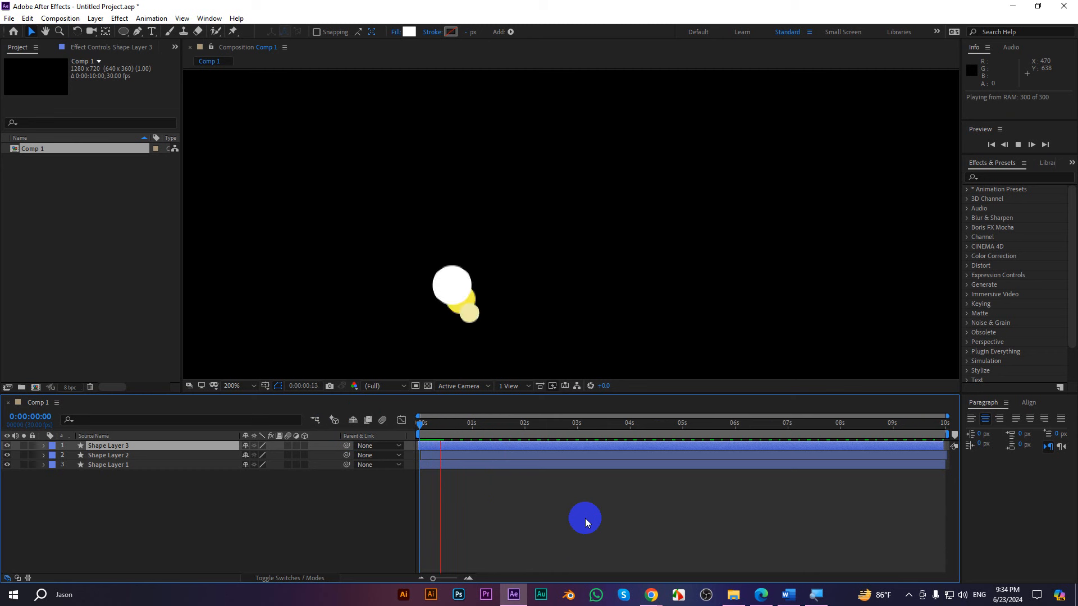
click(585, 517)
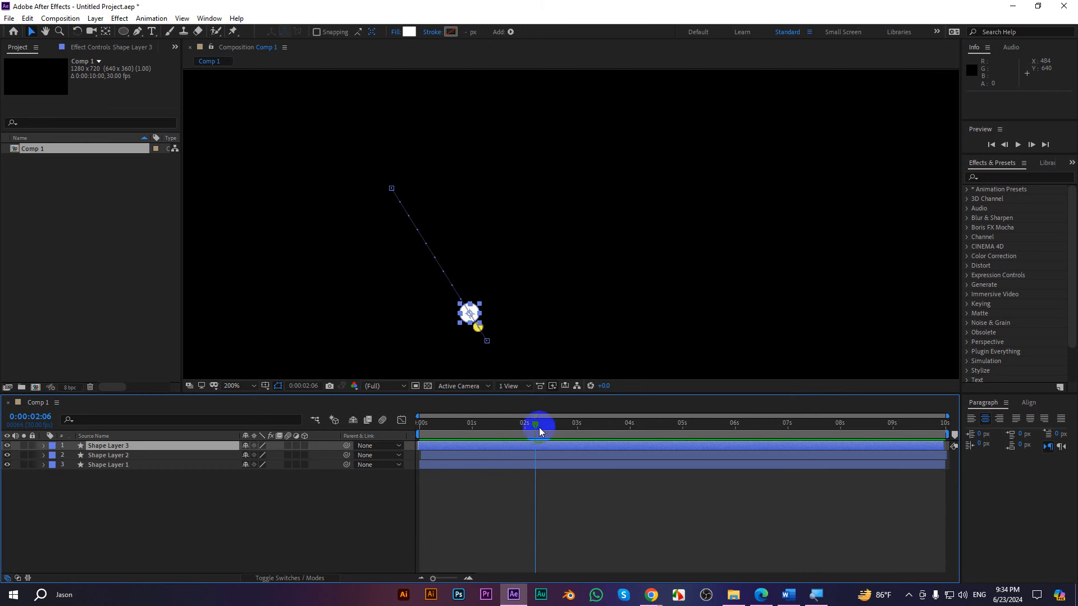
drag(538, 430, 380, 429)
key(space)
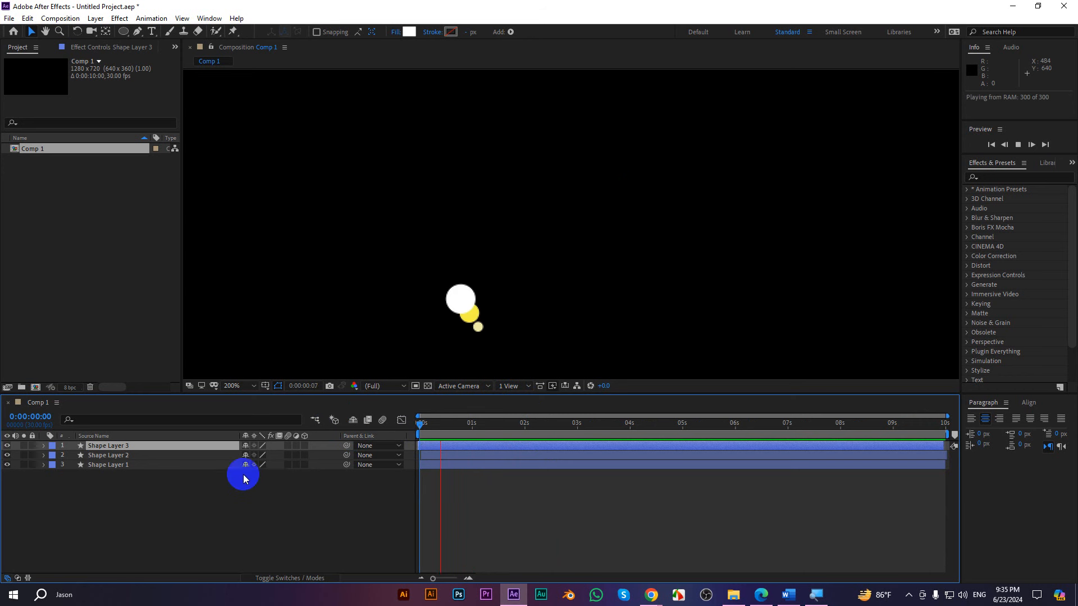
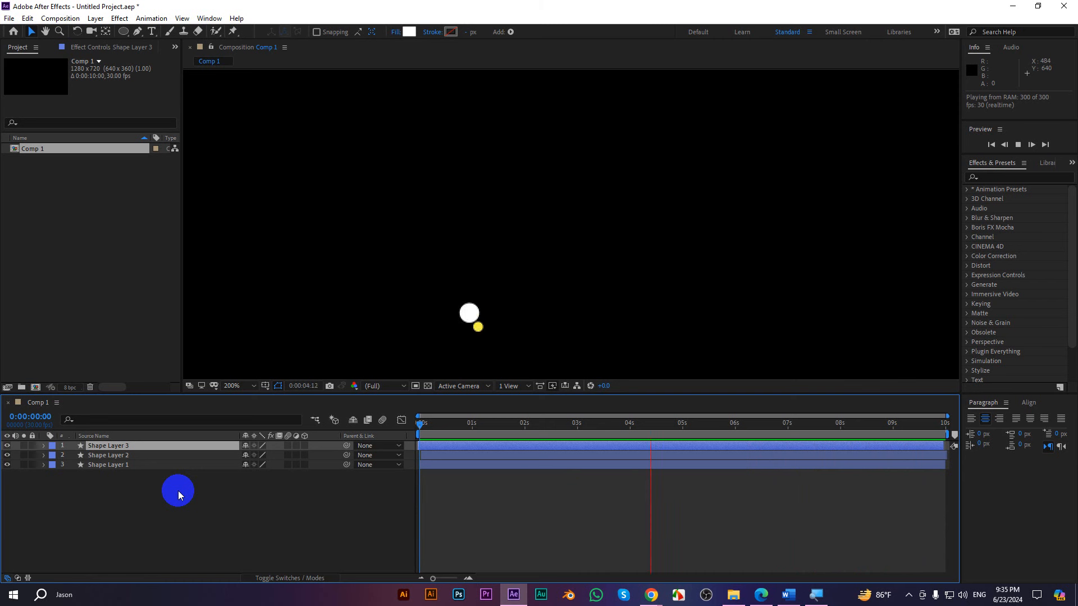
key(space)
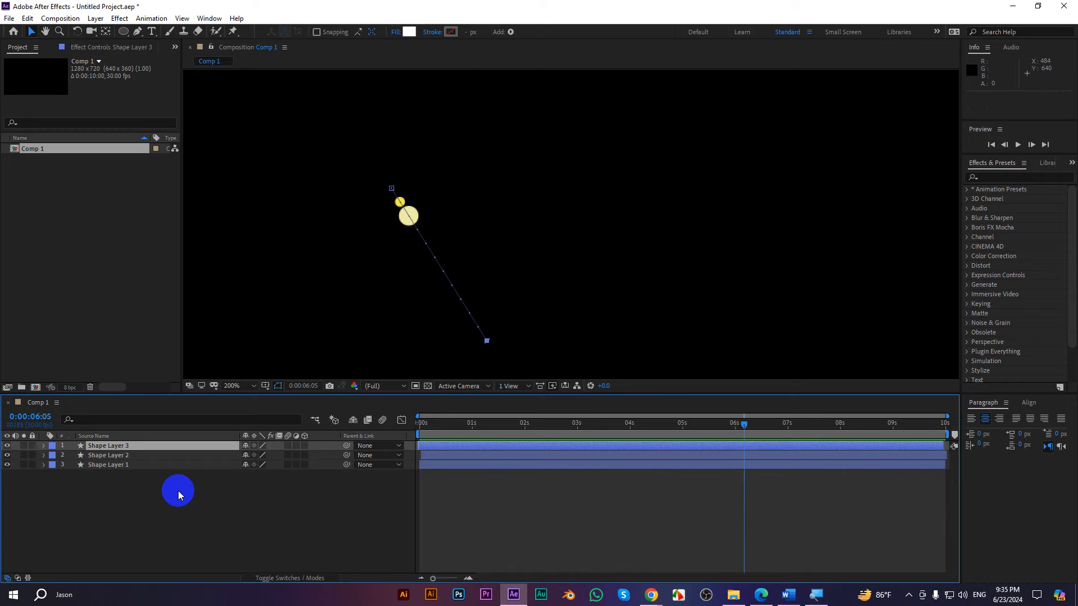
- Switch to Word to look through the expressions in Expression.docx, including the Motion Tail section, and return to After Effects
click(789, 595)
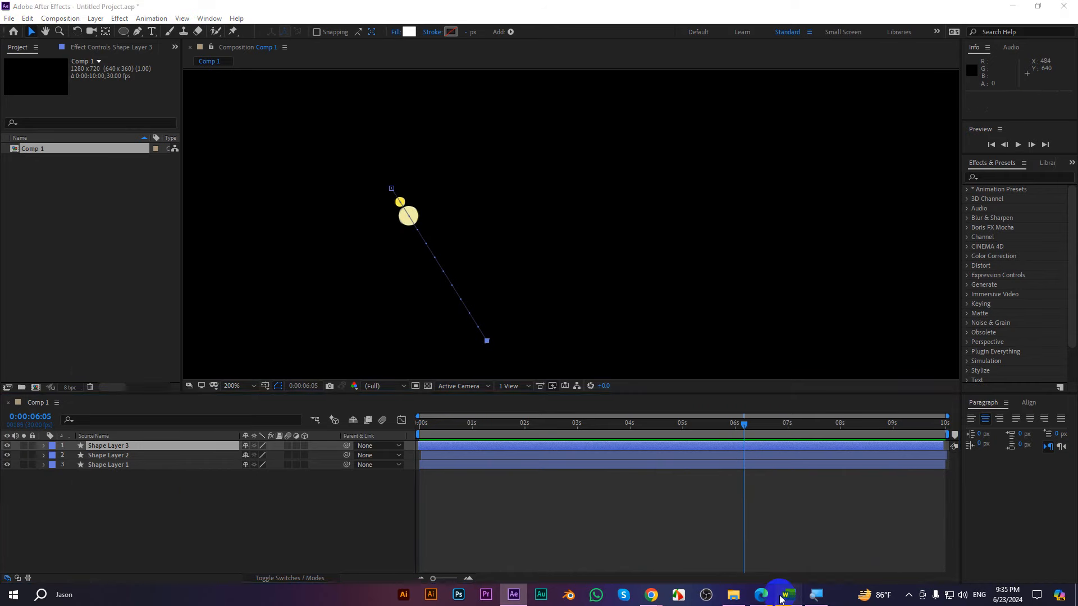
scroll(533, 449, down, 5)
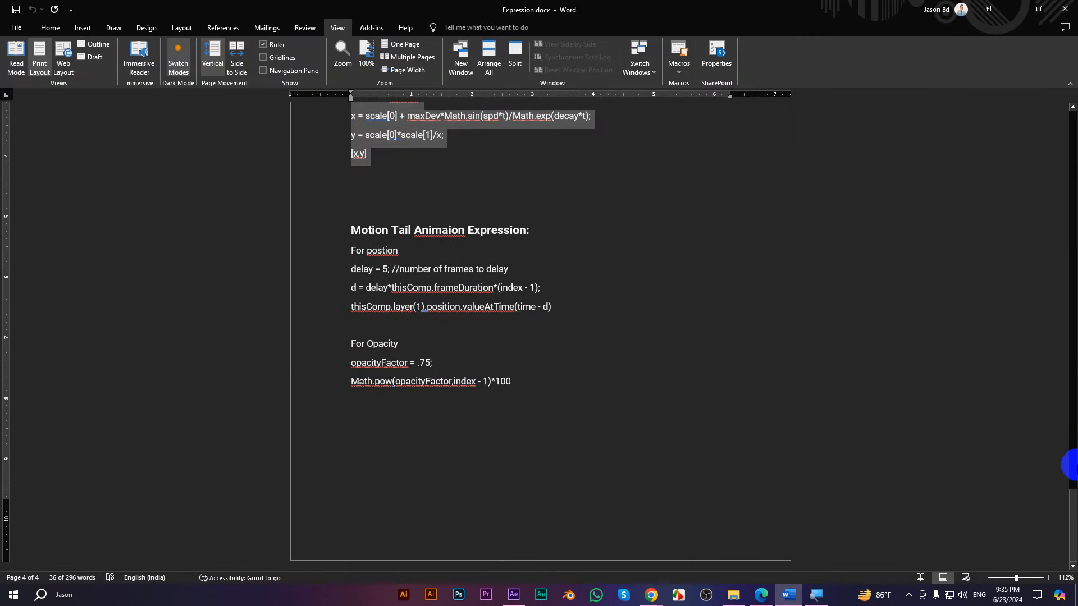
drag(1073, 490, 1073, 110)
click(1014, 8)
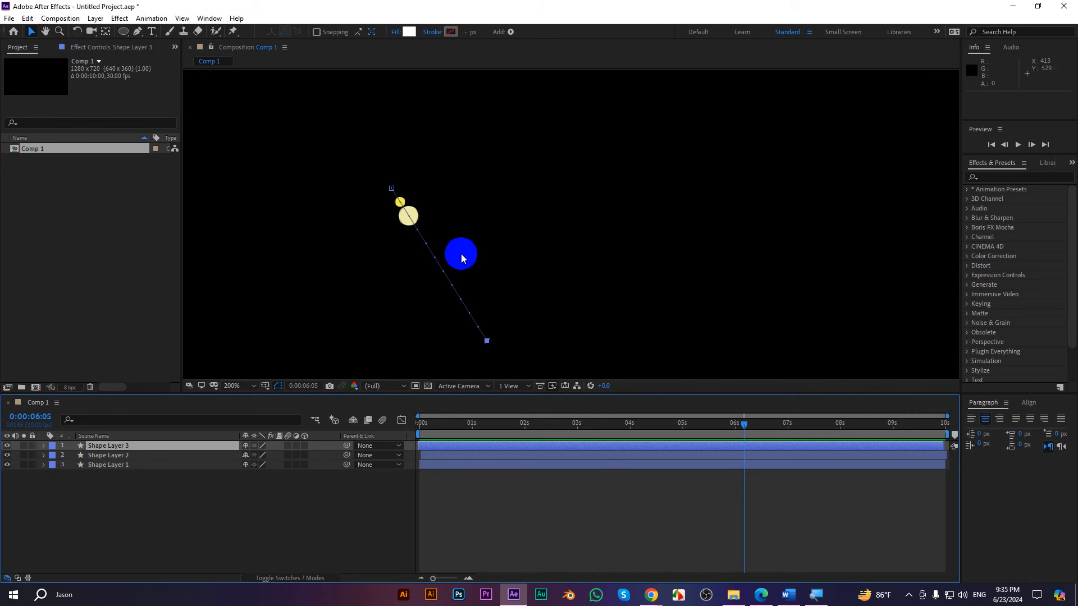
- Delete all three circle shape layers from the composition
scroll(460, 254, down, 2)
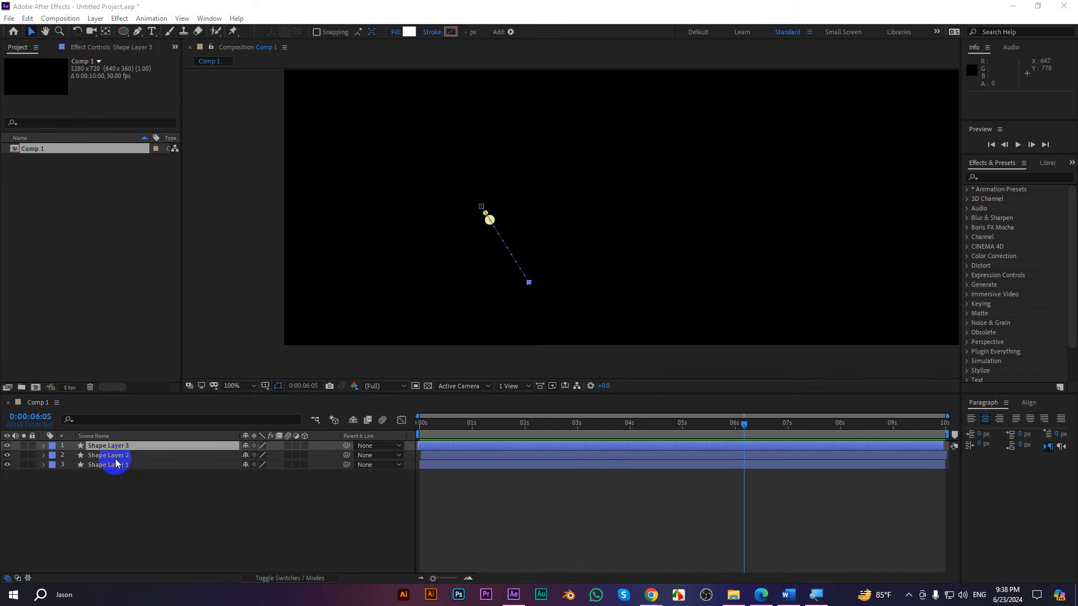
drag(150, 497, 109, 447)
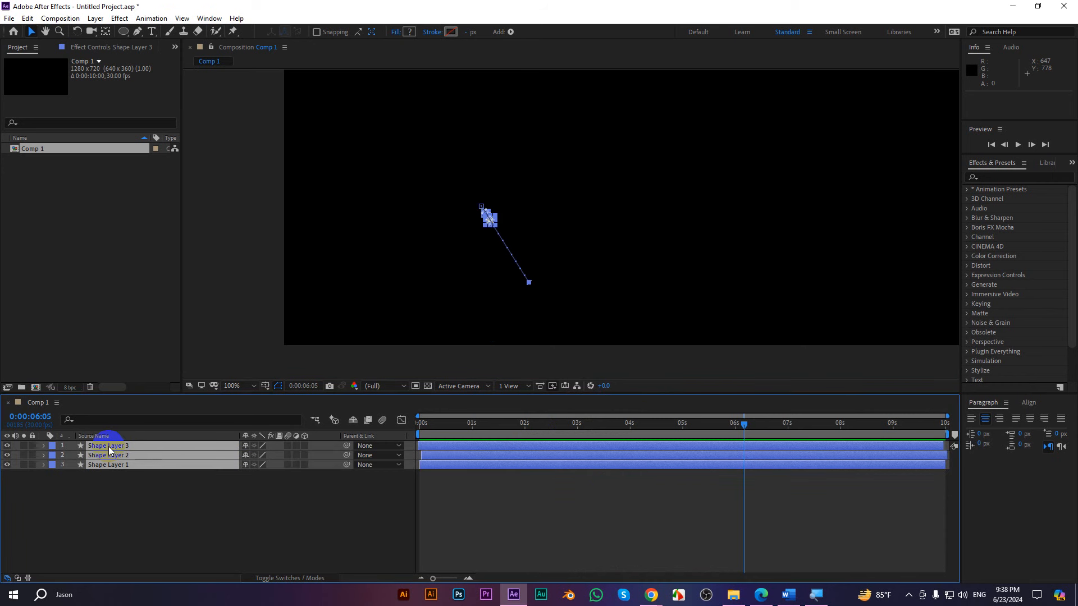
key(Delete)
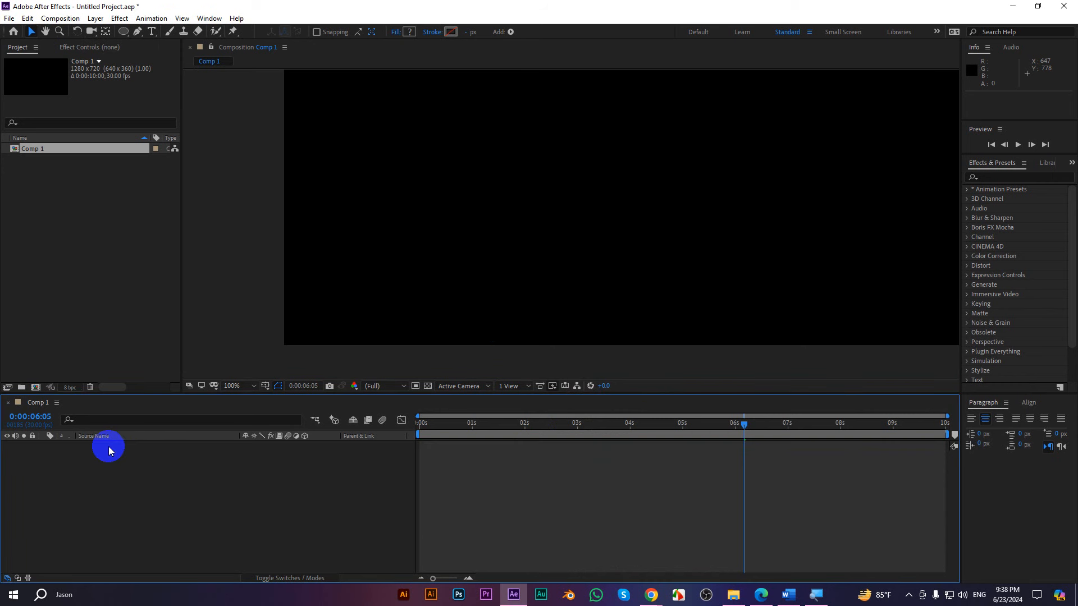
- Draw a white circle in the lower-left part of the composition at about 384, 580 and centre its anchor point
scroll(546, 249, down, 1)
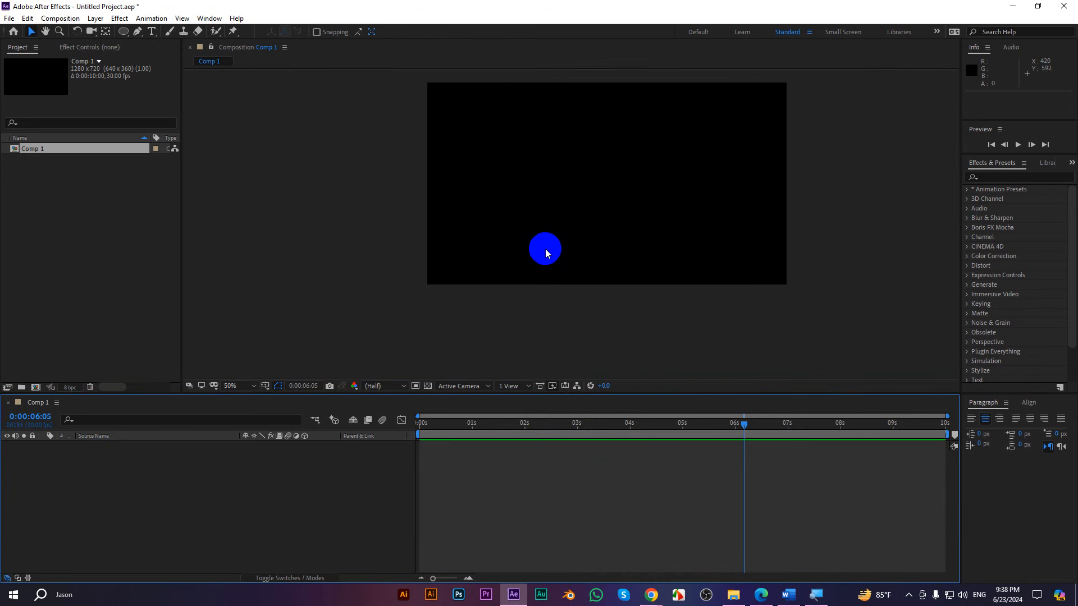
key(h)
drag(651, 163, 600, 207)
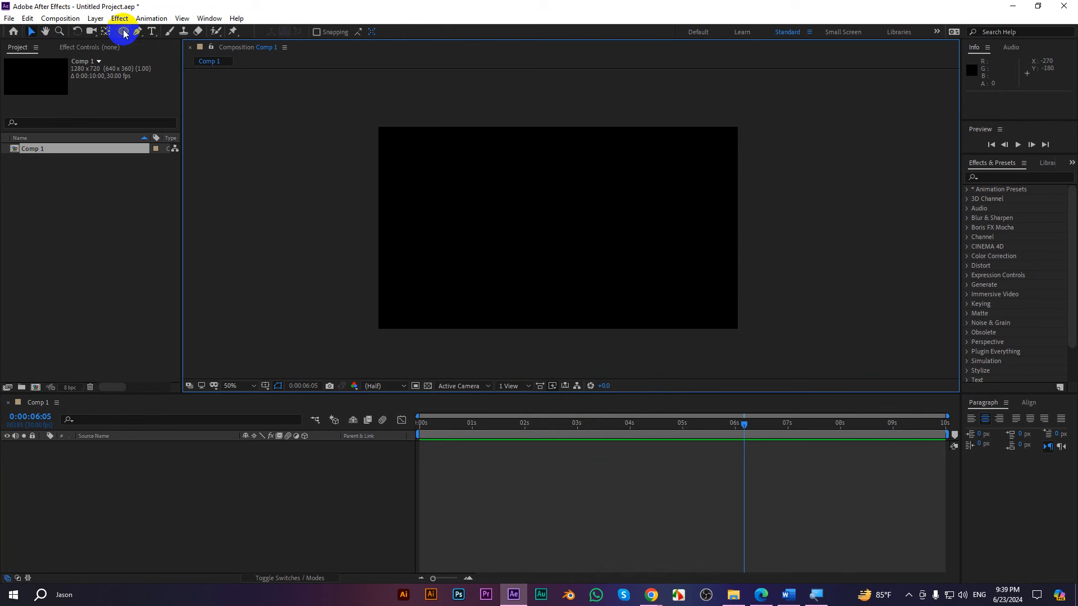
mouse_move(123, 31)
mouse_down()
mouse_move(156, 65)
mouse_move(163, 56)
mouse_up()
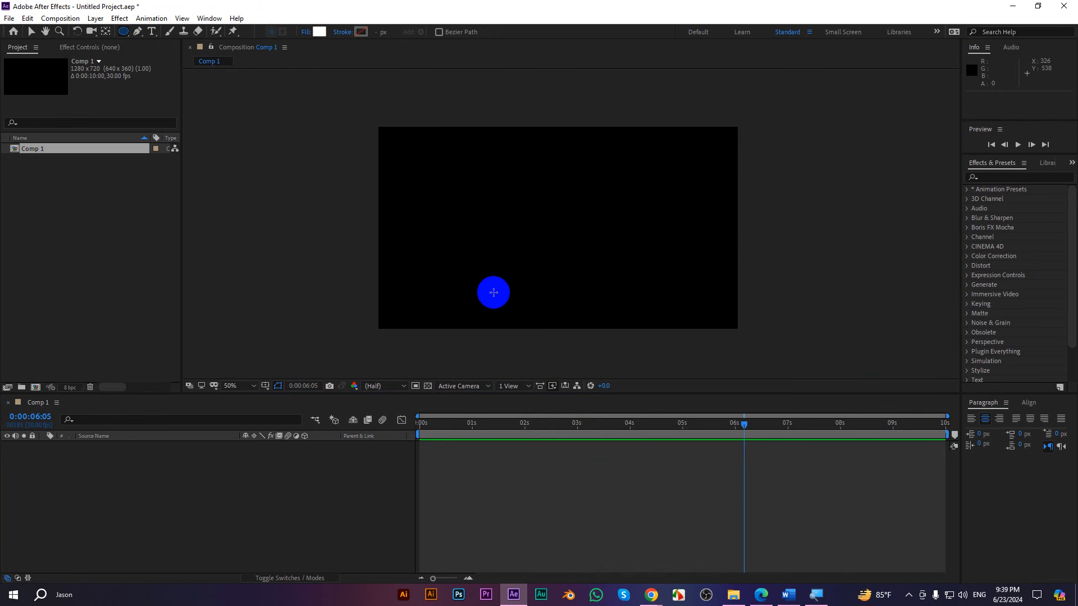
drag(476, 279, 498, 301)
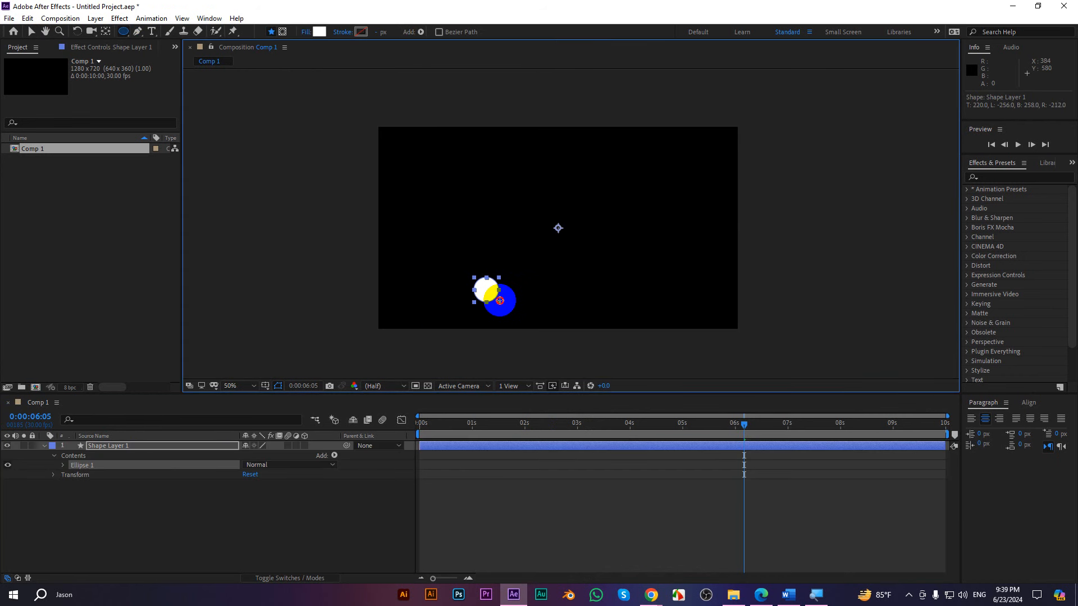
key(ctrl+alt+Home)
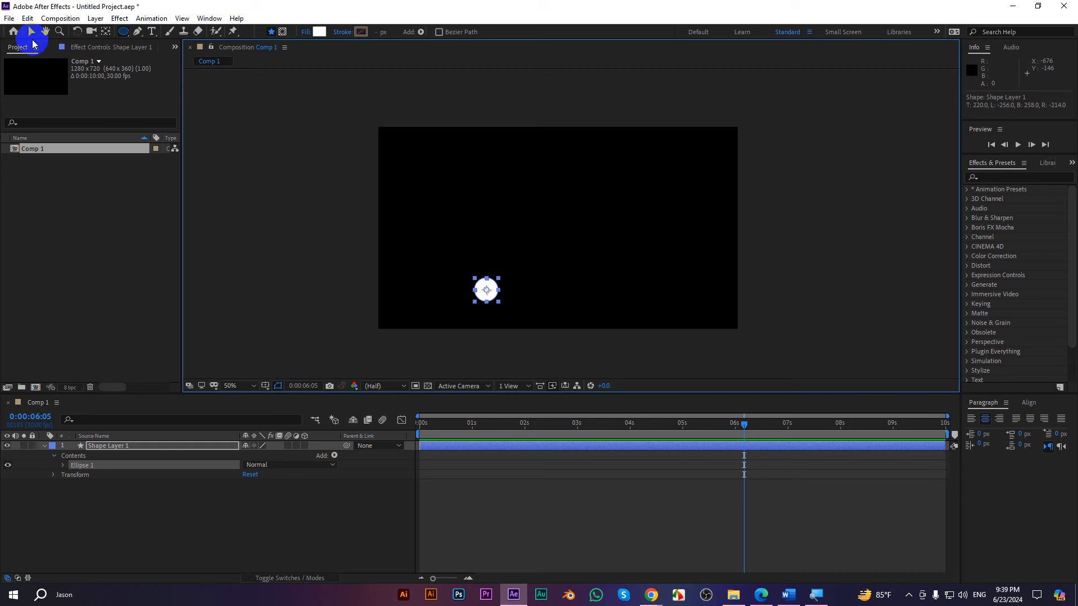
click(32, 33)
click(541, 288)
click(485, 289)
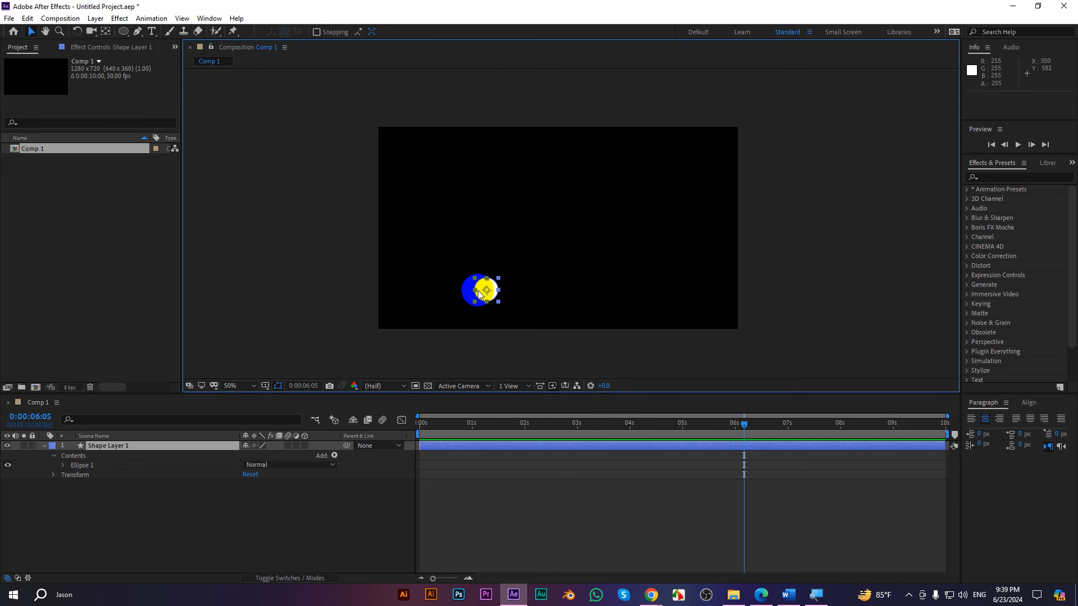
- Set the first Position and Scale keyframes for the circle at 0:00:00:07
drag(763, 428, 432, 427)
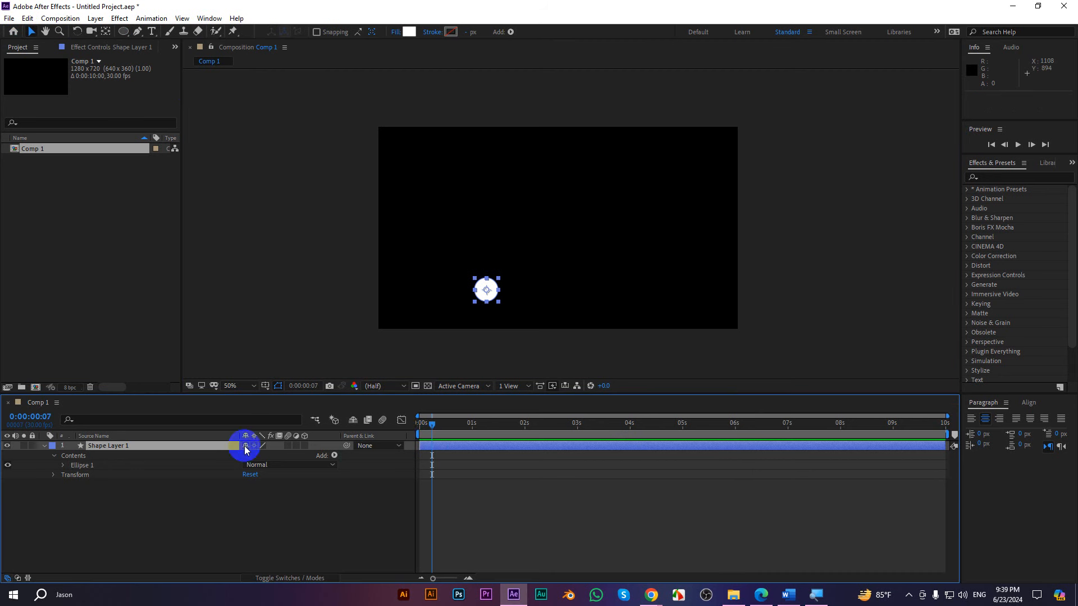
key(p)
key(shift+s)
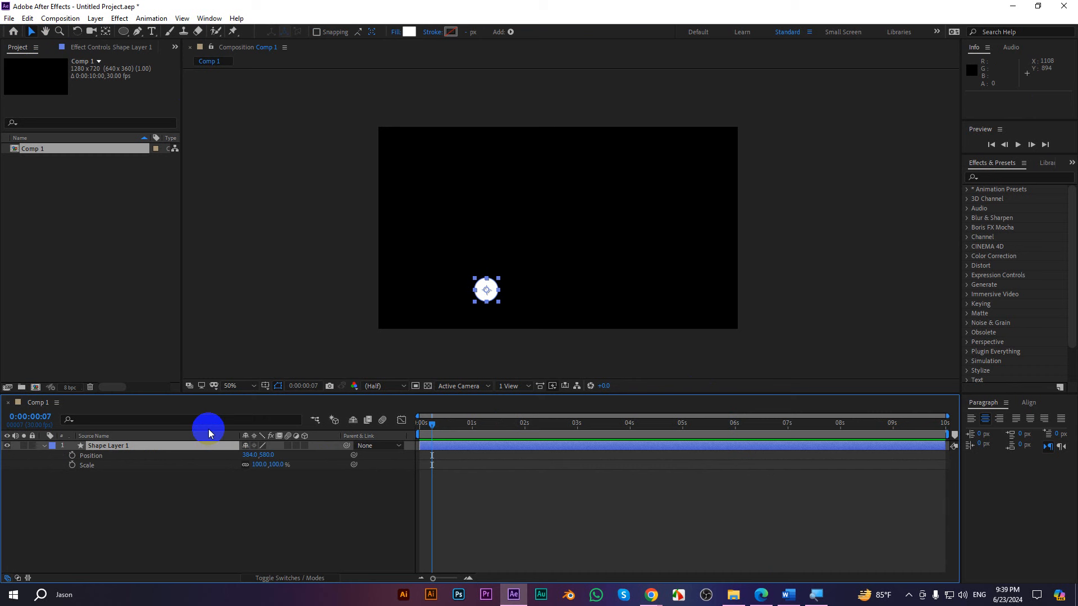
click(72, 466)
click(72, 455)
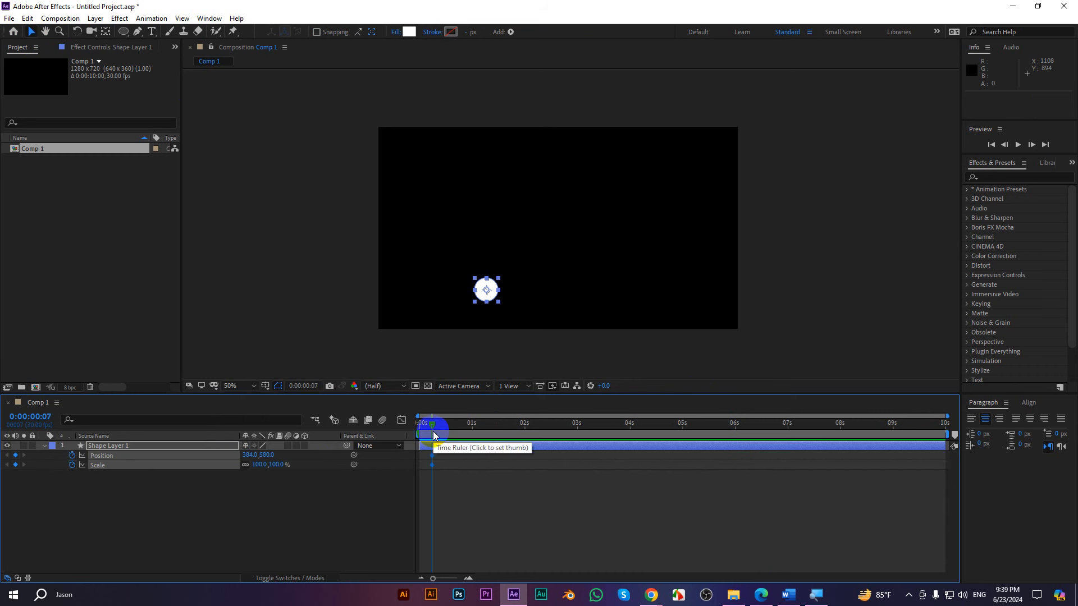
- Add Position and Scale keyframes at 0:00:00:27 and move the circle to about 266, 360 along a curved motion path
key(shift+Page_Down)
key(shift+Page_Down)
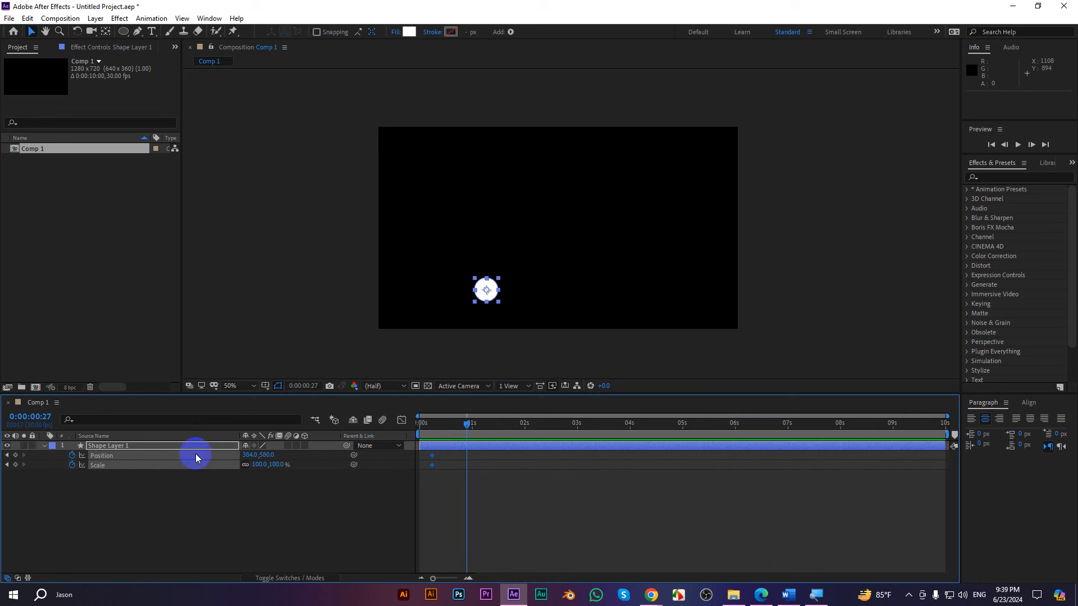
click(15, 455)
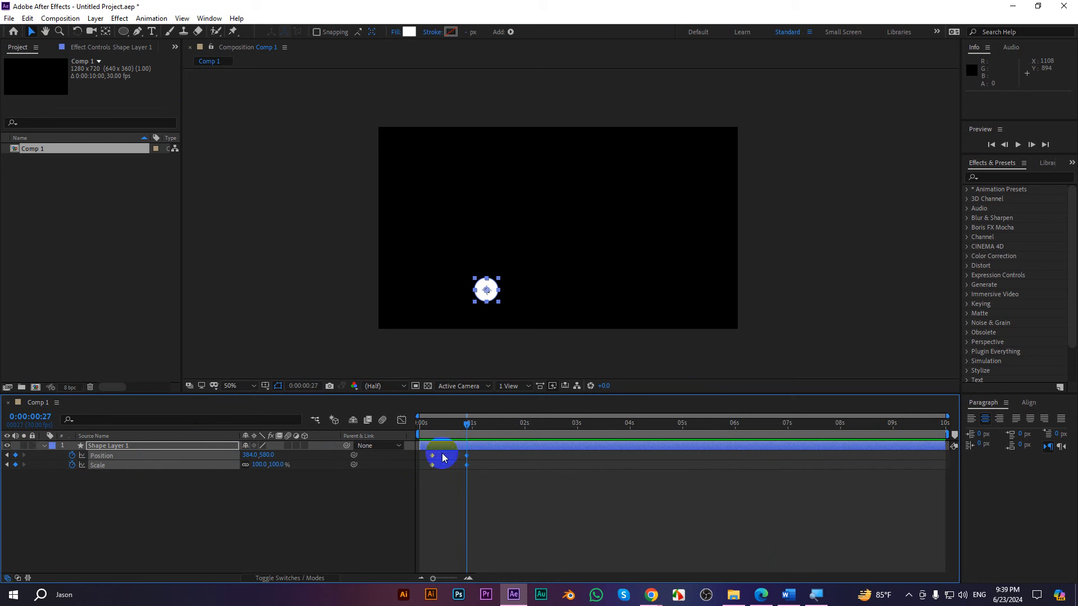
drag(499, 290, 455, 202)
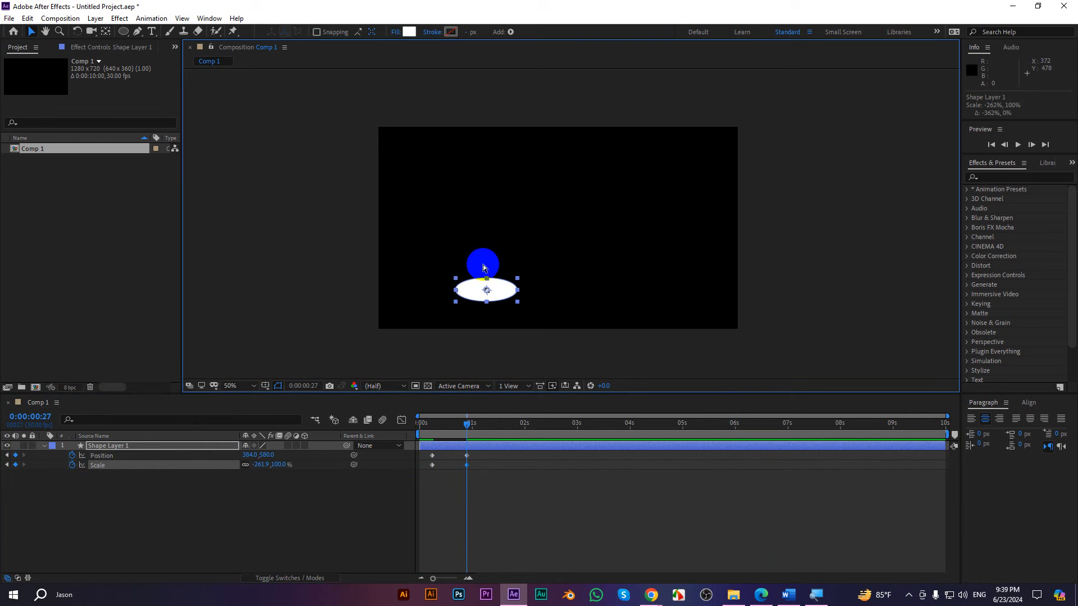
key(ctrl+z)
mouse_move(486, 290)
mouse_down()
mouse_move(452, 196)
mouse_move(449, 231)
mouse_move(480, 240)
mouse_move(481, 288)
mouse_up()
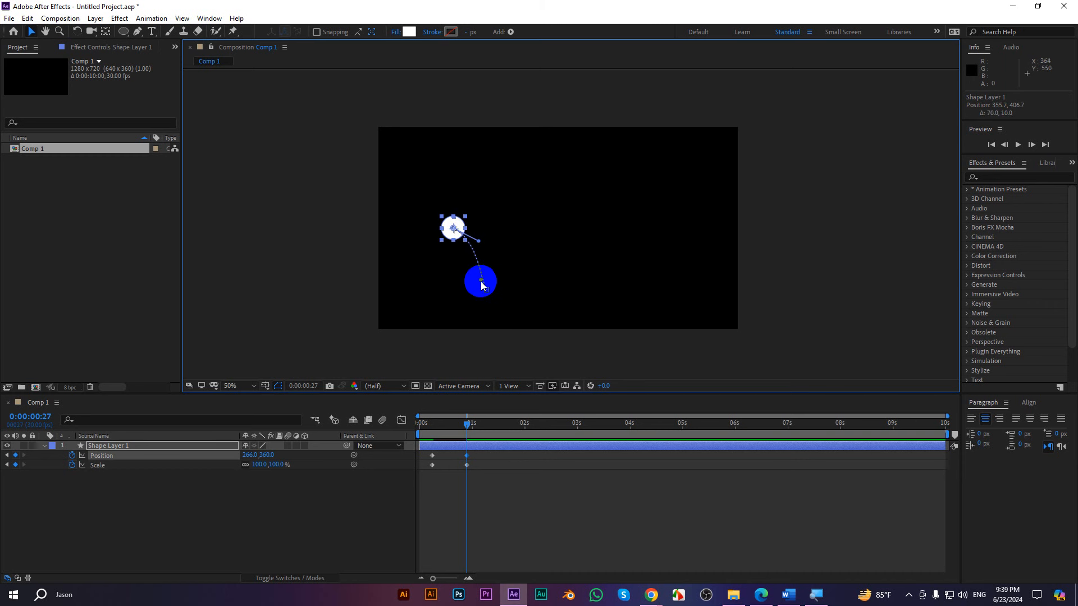
- Set the circle's Scale to 0% at the 0:00:00:07 keyframe and select both Scale keyframes
click(467, 466)
click(256, 465)
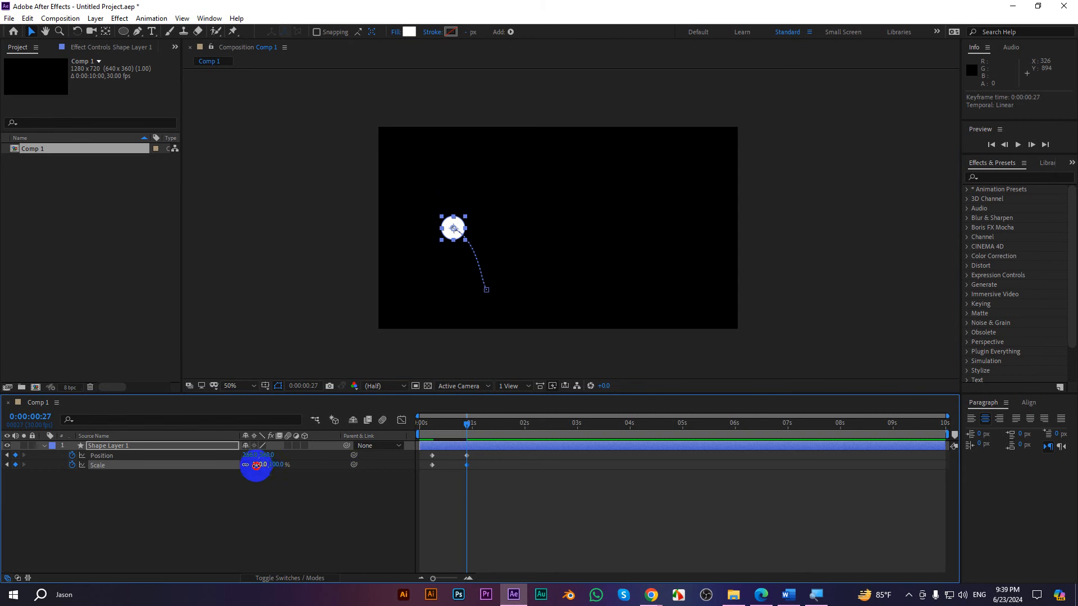
text(0)
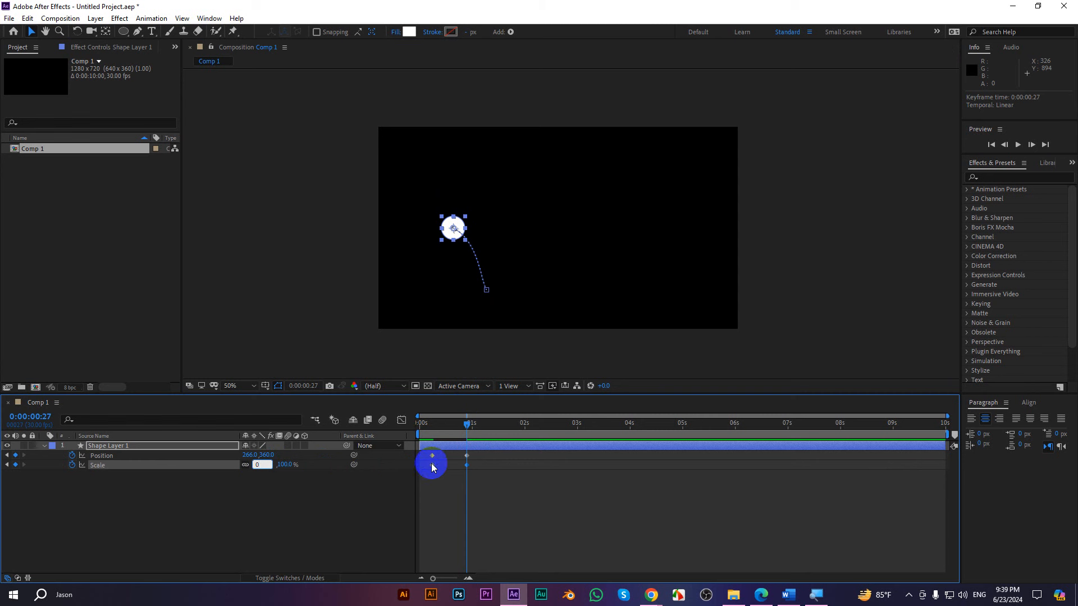
click(433, 466)
drag(466, 425, 433, 426)
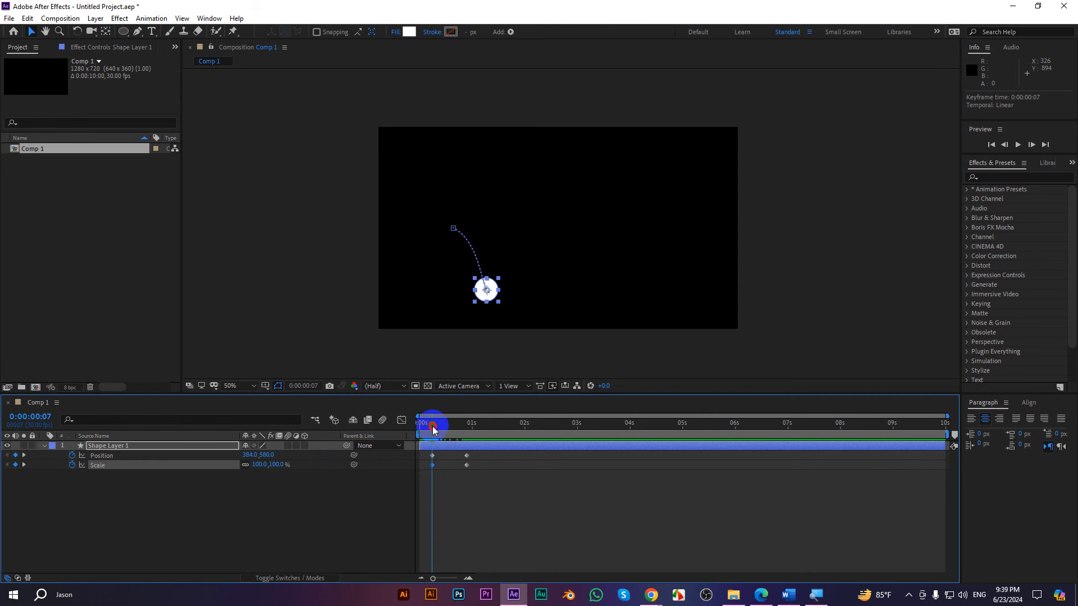
click(260, 465)
text(0)
key(Return)
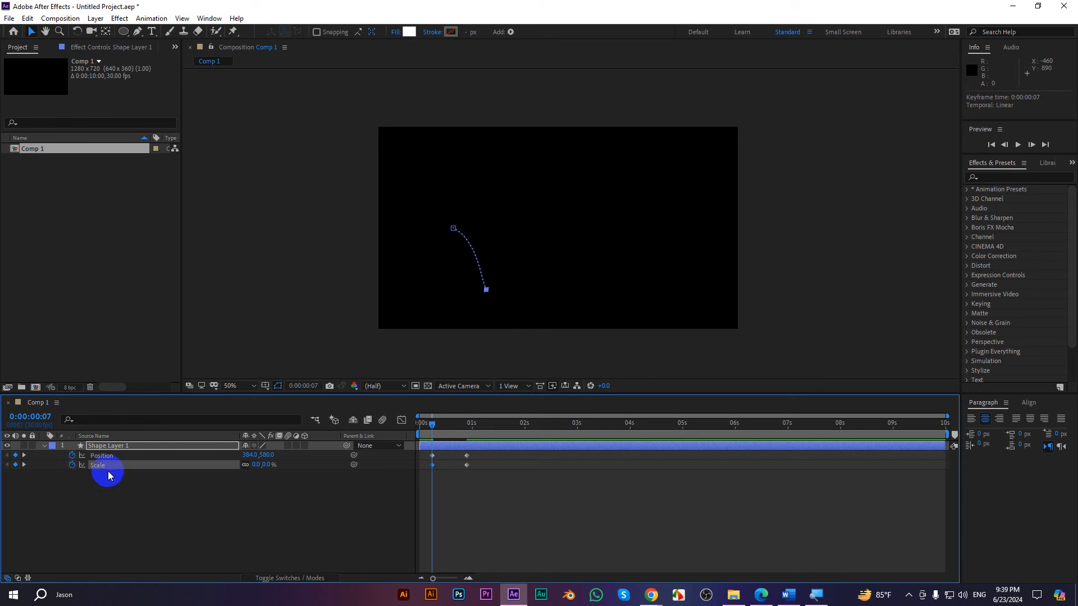
drag(524, 482, 422, 461)
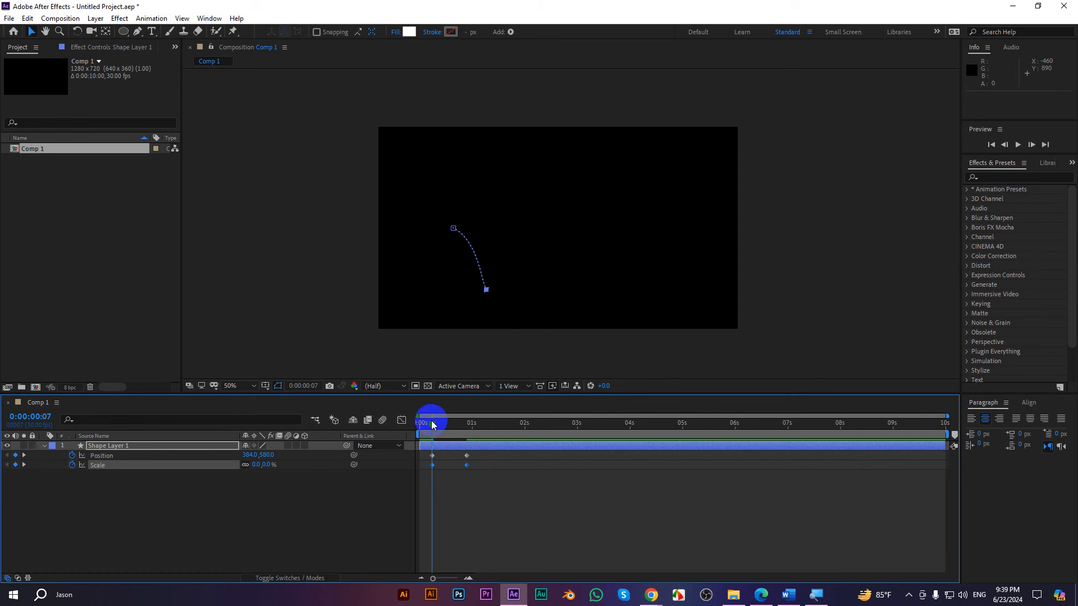
- Set the circle's Scale to 100% at 0:00:00:17 and preview the animation from the beginning
drag(432, 425, 450, 430)
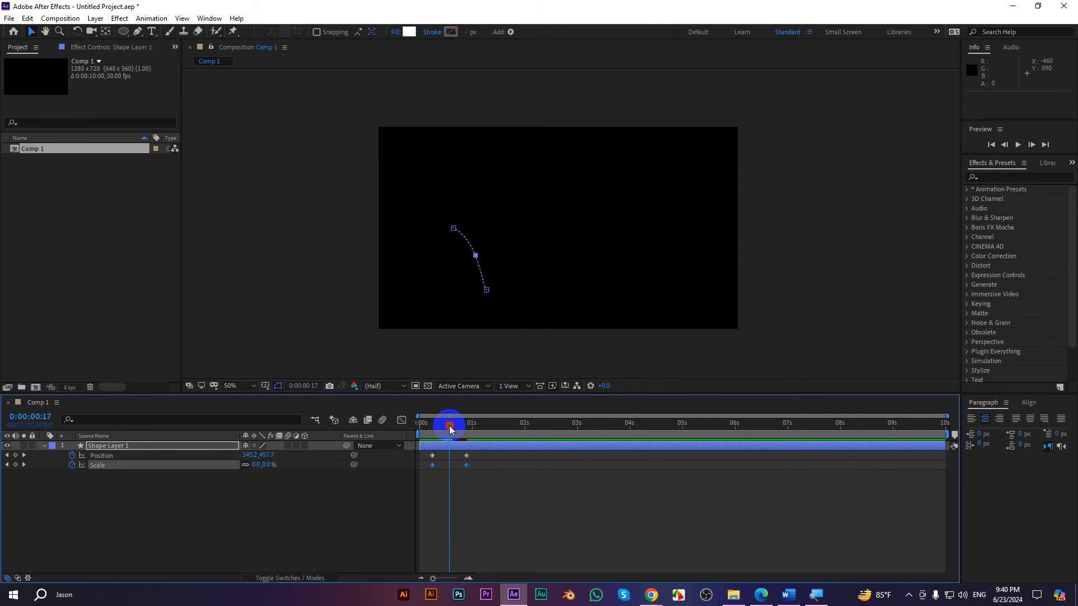
click(256, 465)
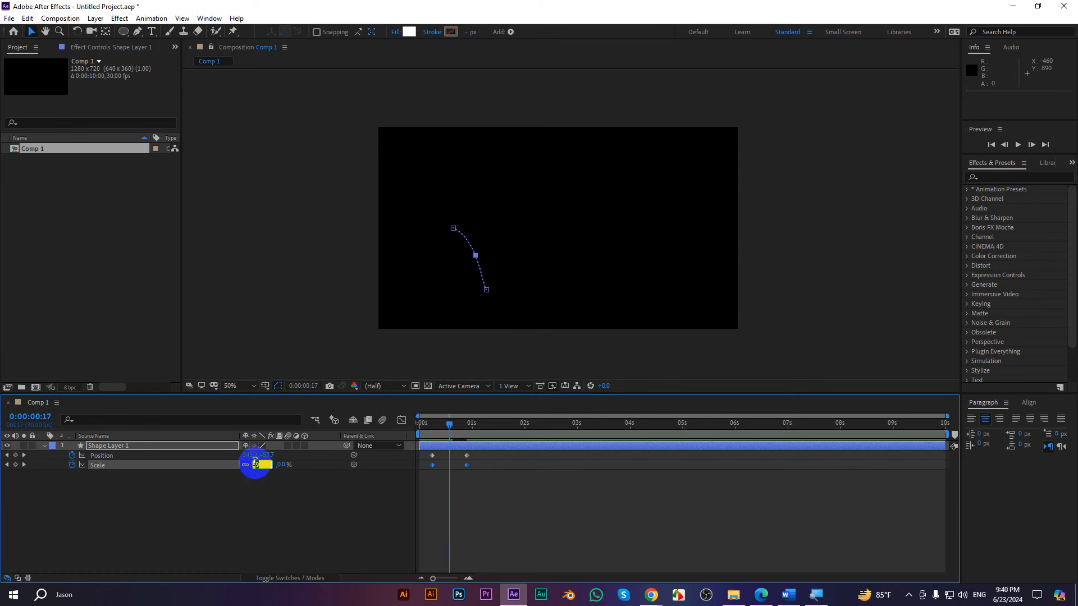
text(100)
key(Return)
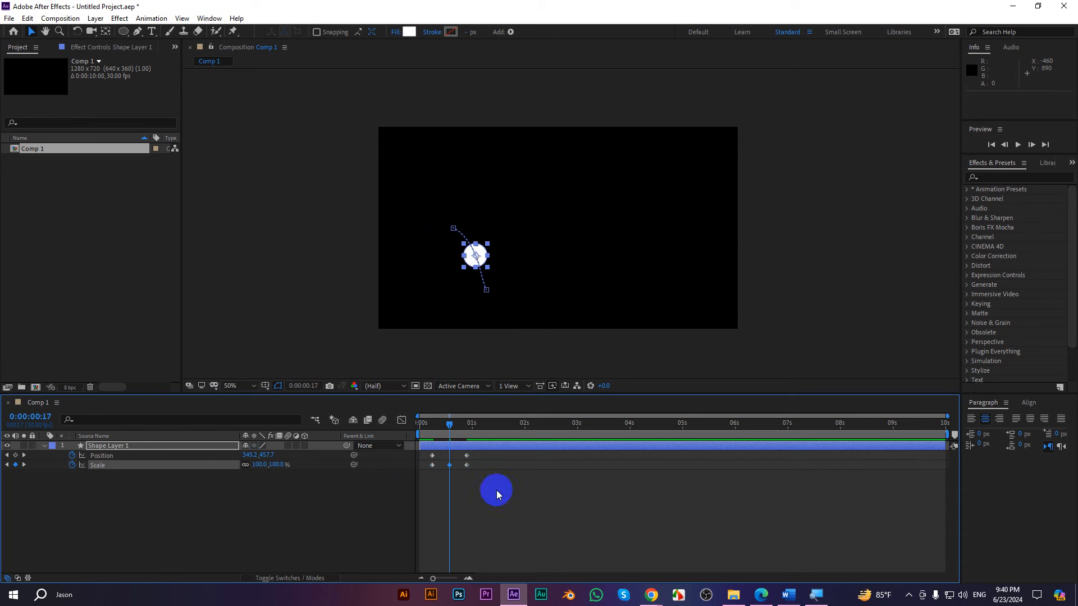
drag(444, 426, 419, 425)
key(space)
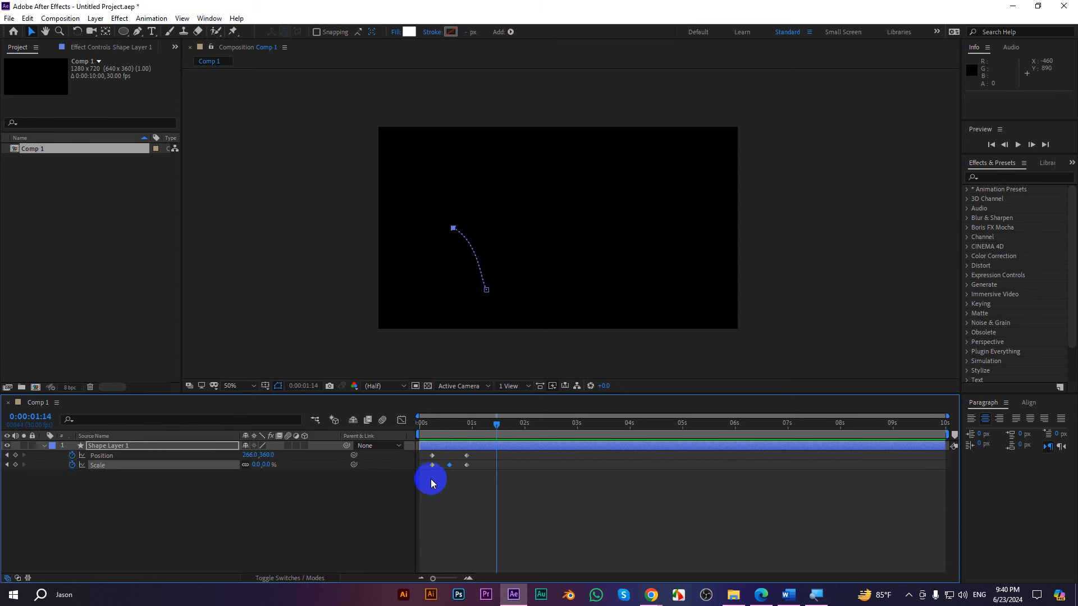
- Add the expression loopOut() to the circle's Scale property
alt+click(73, 465)
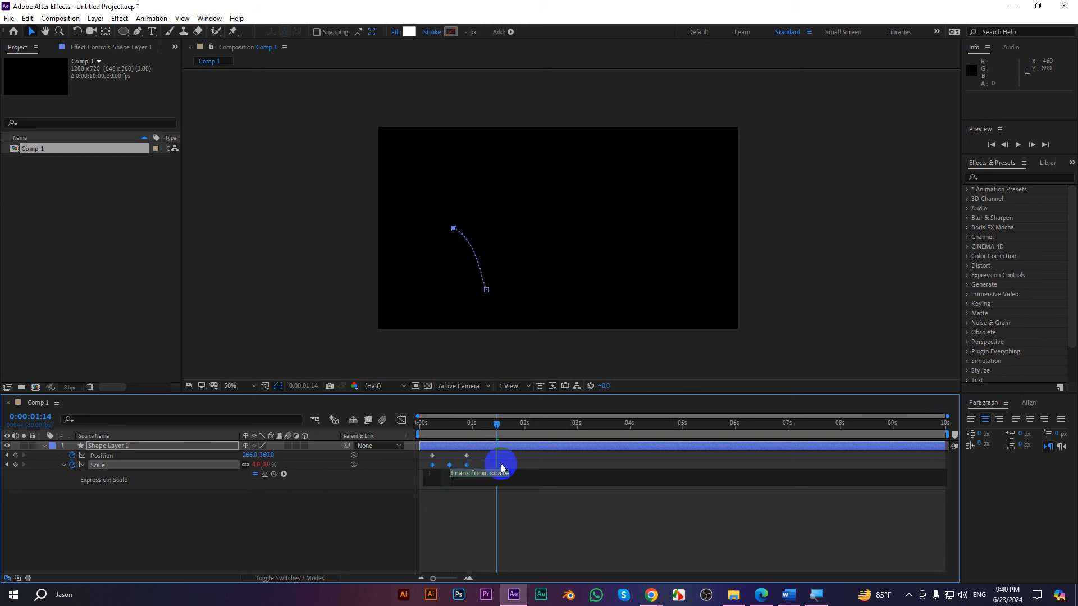
text(loo)
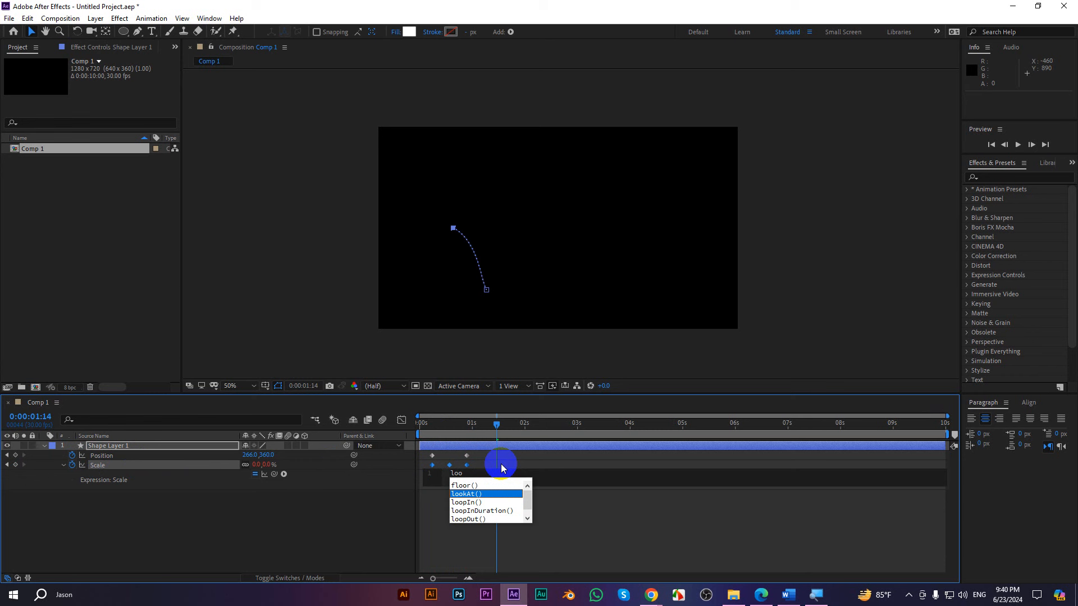
text(p)
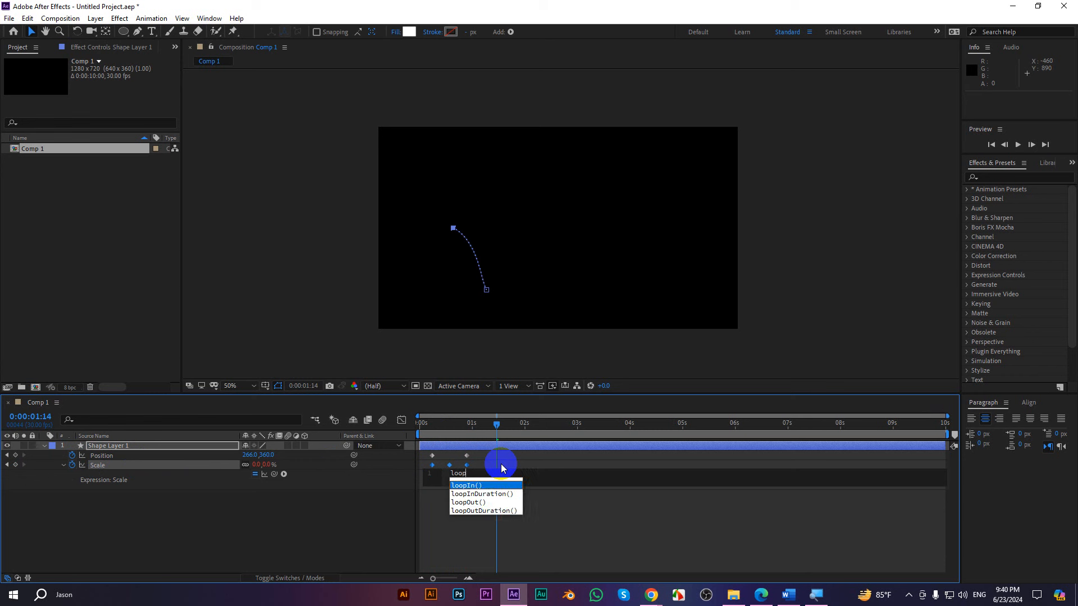
click(468, 503)
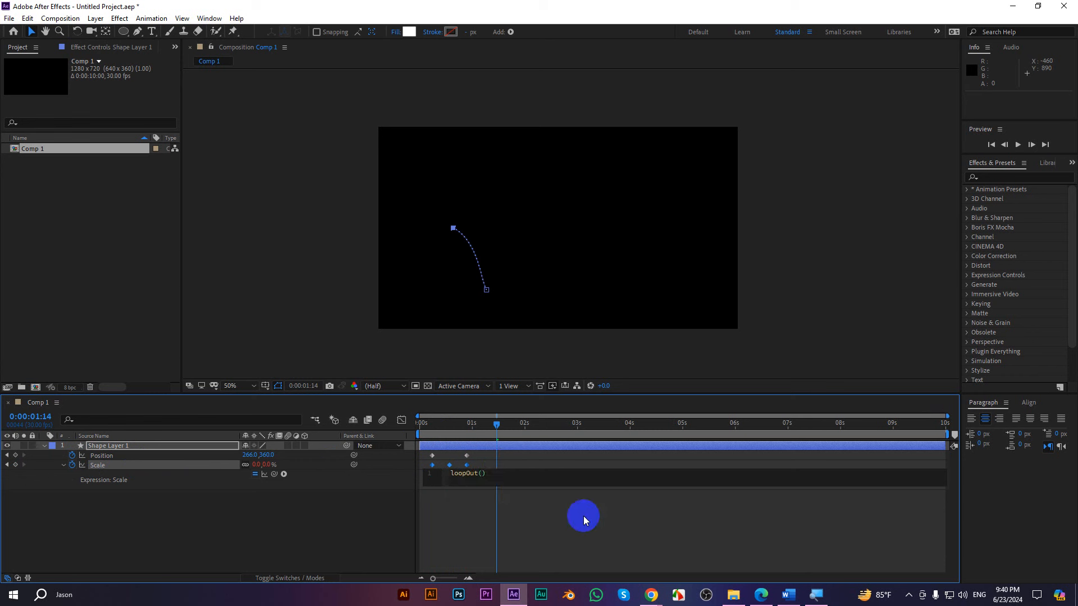
click(584, 514)
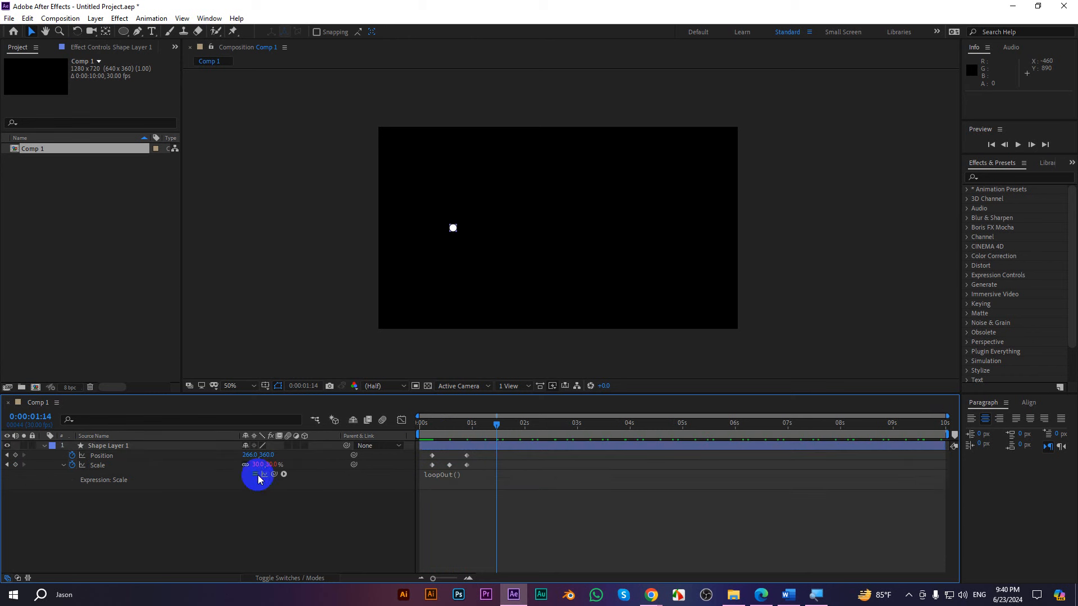
- Try the expression loopout() on the circle's Position, preview the animation, and remove the expression
alt+click(72, 456)
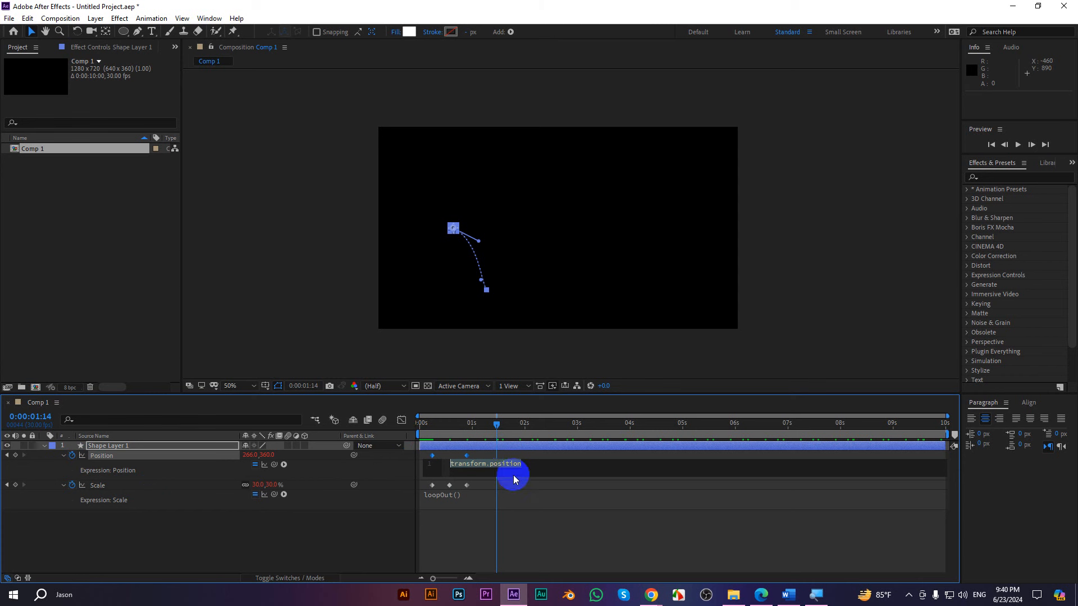
text(looo)
key(BackSpace)
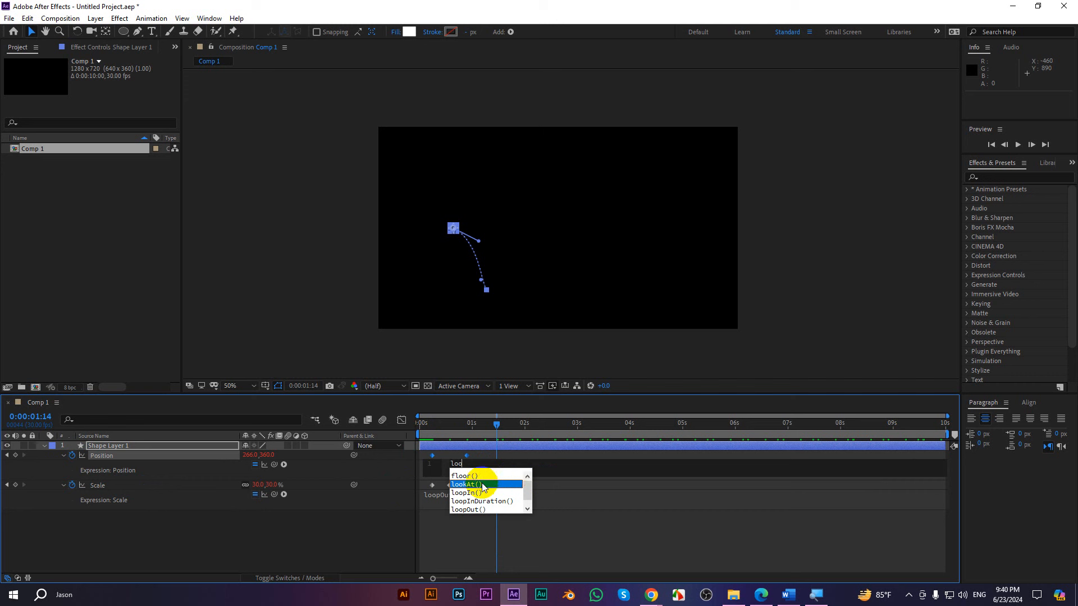
click(528, 494)
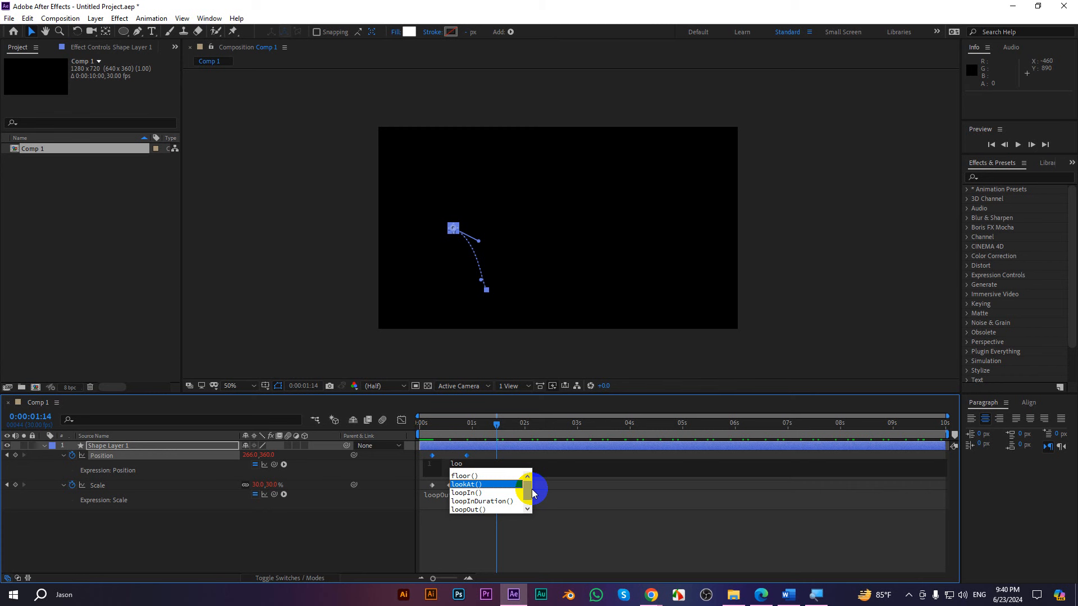
text(pout)
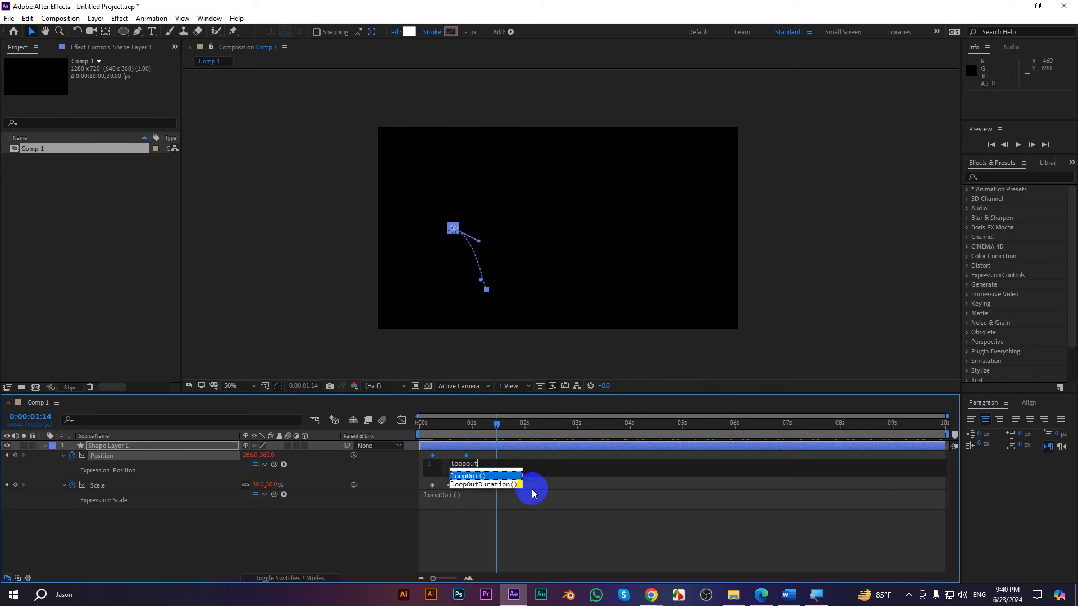
text(()
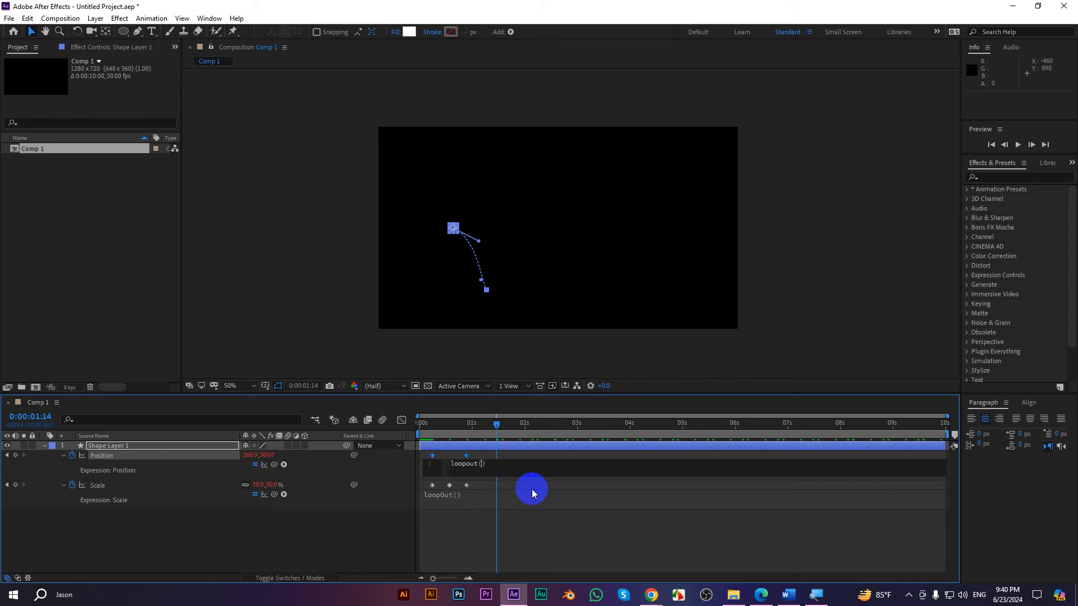
click(567, 527)
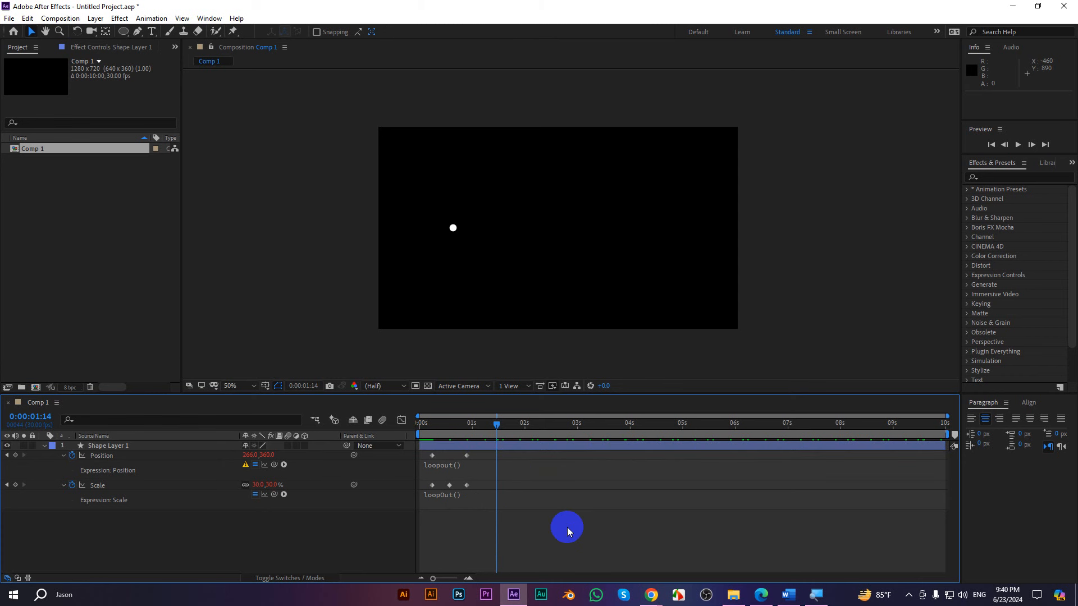
drag(491, 425, 361, 423)
key(space)
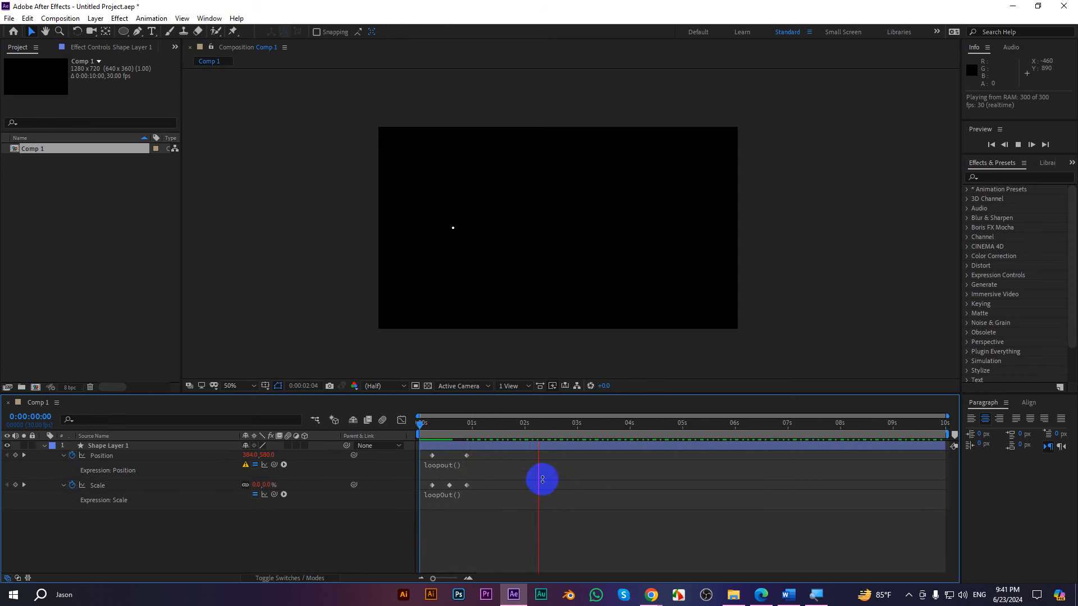
key(space)
drag(569, 431, 591, 449)
alt+click(73, 456)
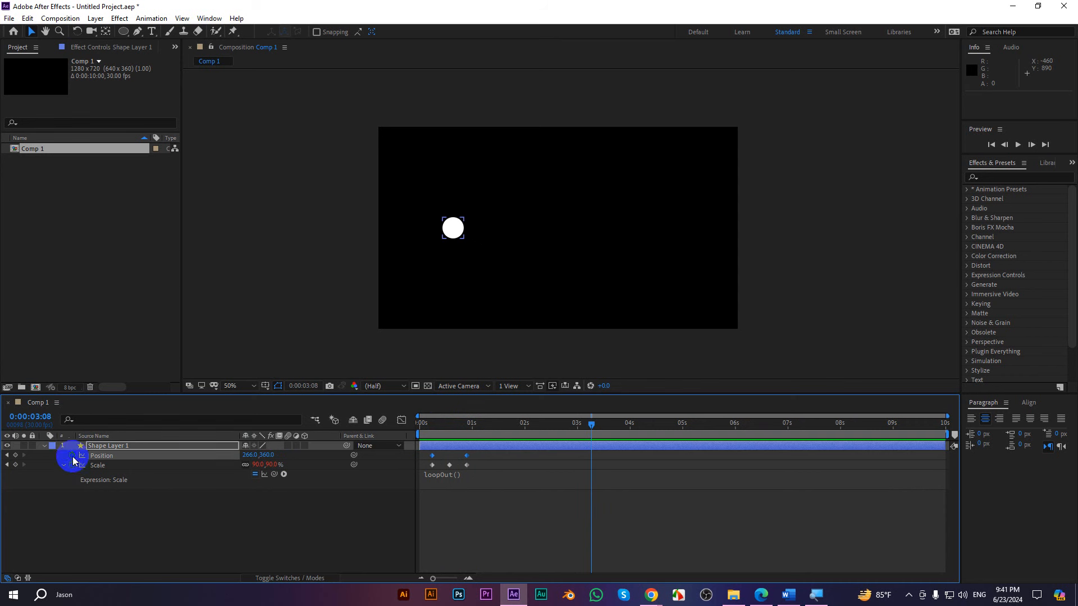
- Add the expression loopOut() to the circle's Position and preview the animation from the beginning
alt+click(73, 458)
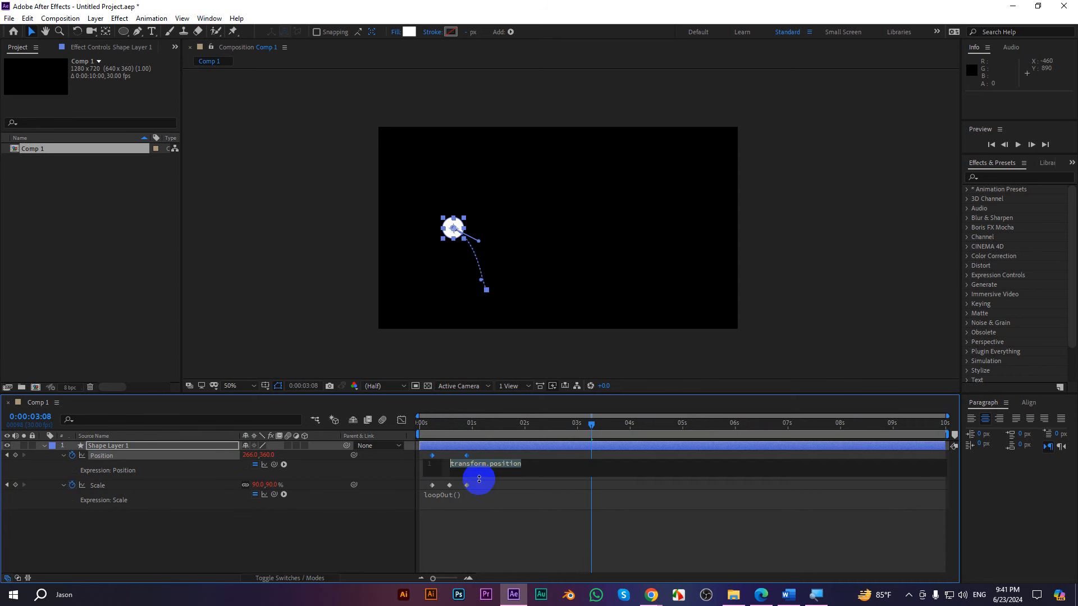
text(loo)
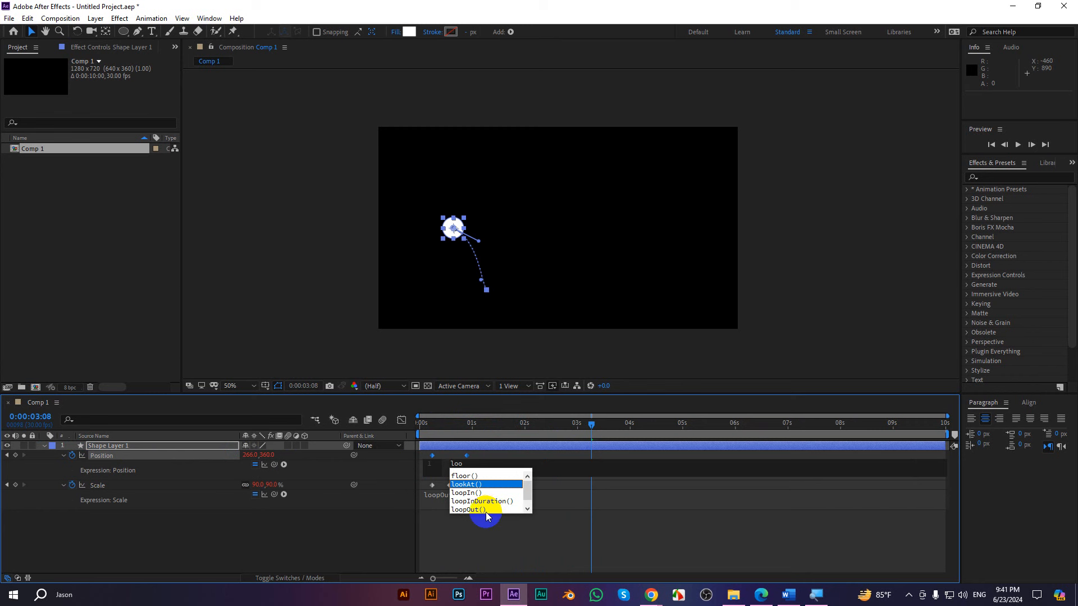
double_click(469, 509)
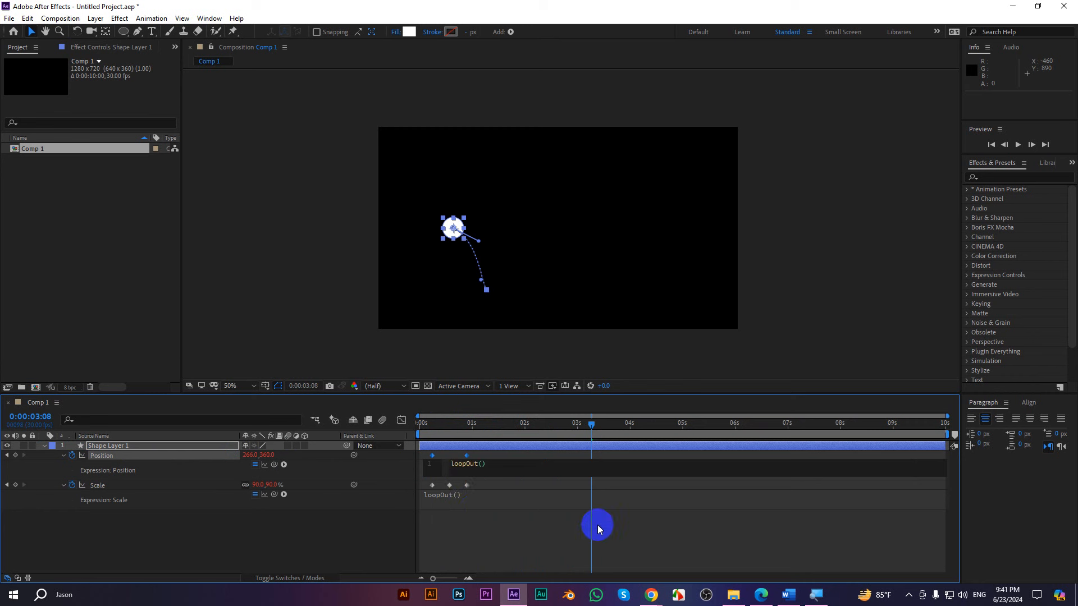
click(602, 433)
drag(602, 433, 349, 421)
key(space)
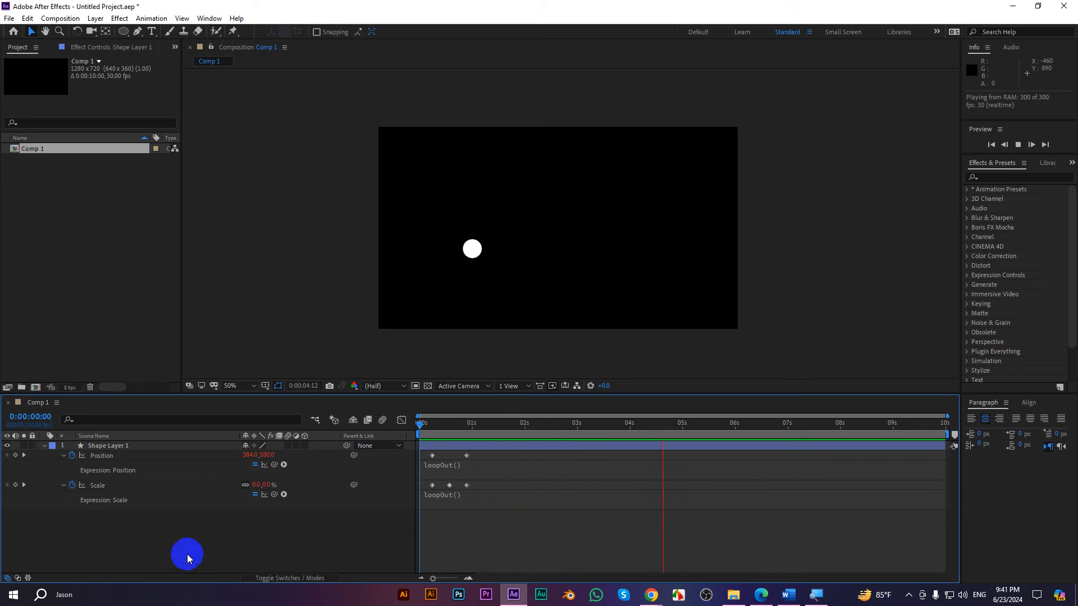
- Delete the circle's keyframes and its shape layer, and stop the preview
drag(216, 554, 79, 445)
key(Delete)
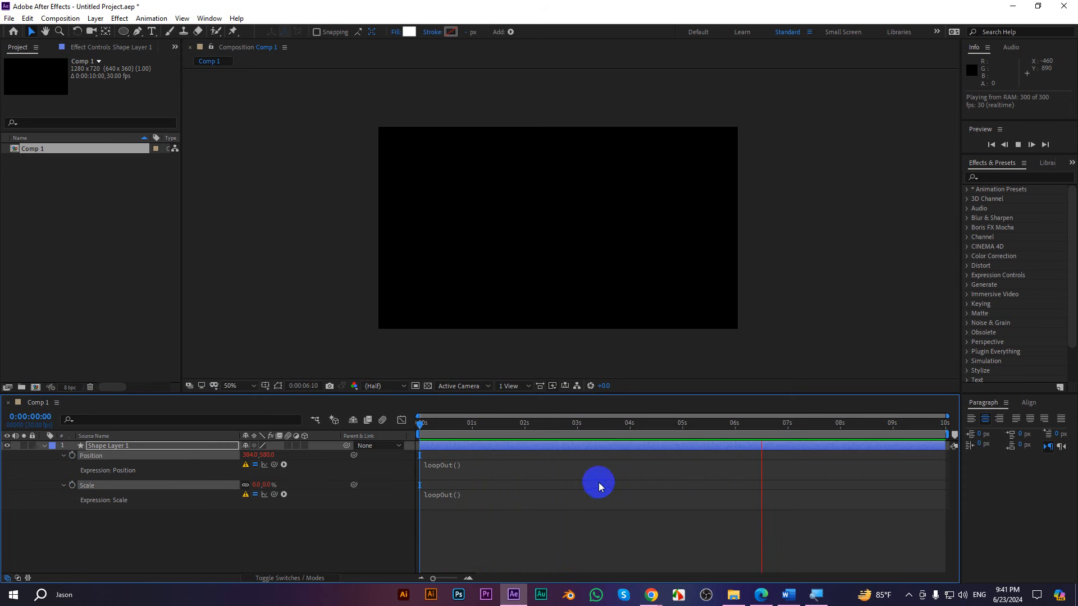
key(Delete)
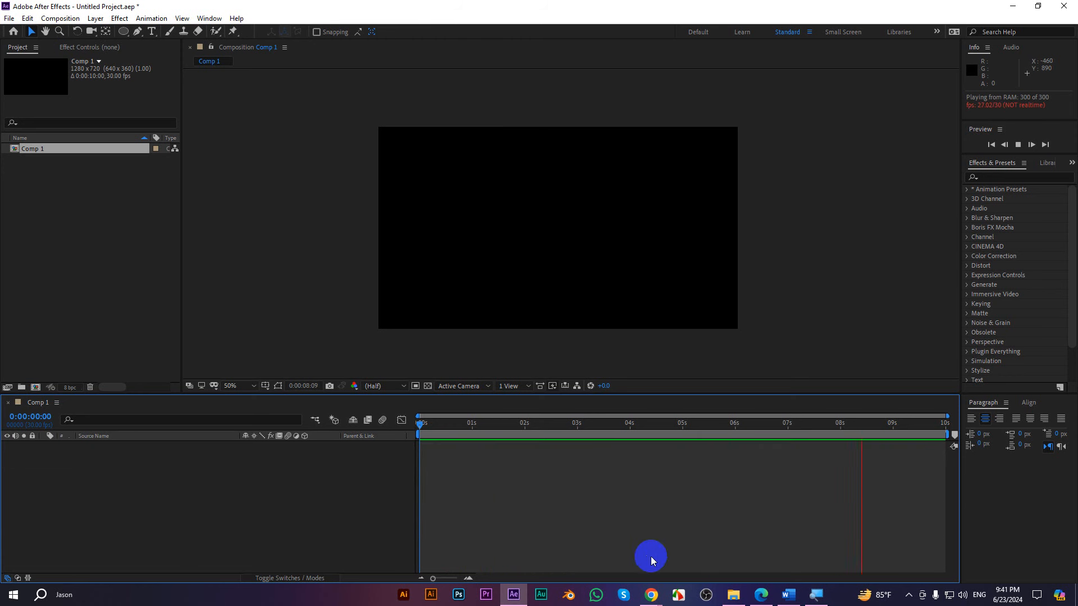
key(space)
- Switch to Expression.docx in Word and review the Inertial Bounce and Bounce Back expressions, highlighting their headings
click(783, 593)
scroll(556, 337, up, 3)
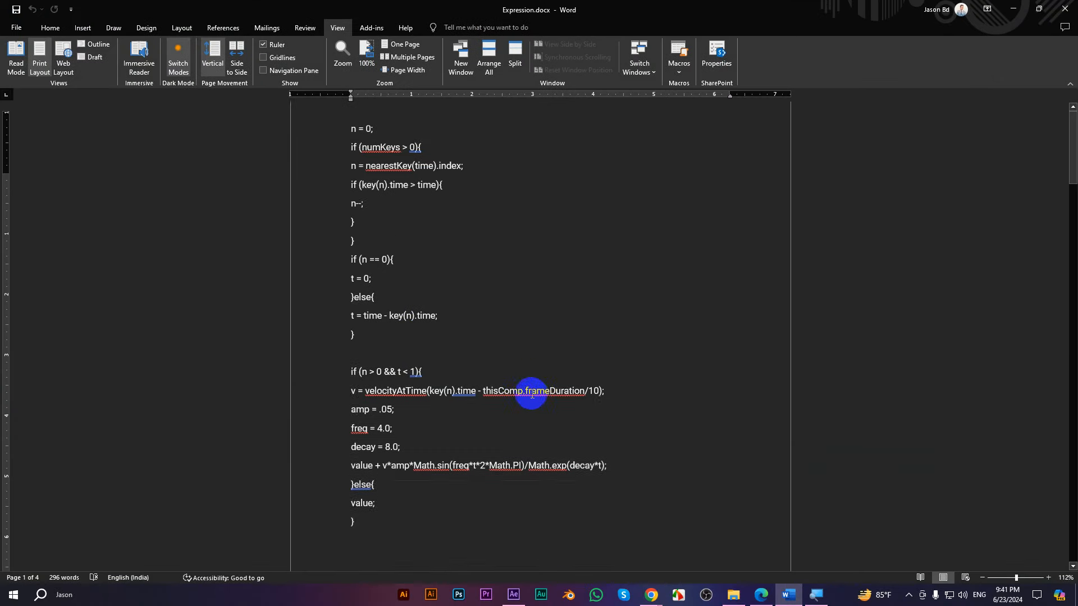
drag(344, 178, 497, 179)
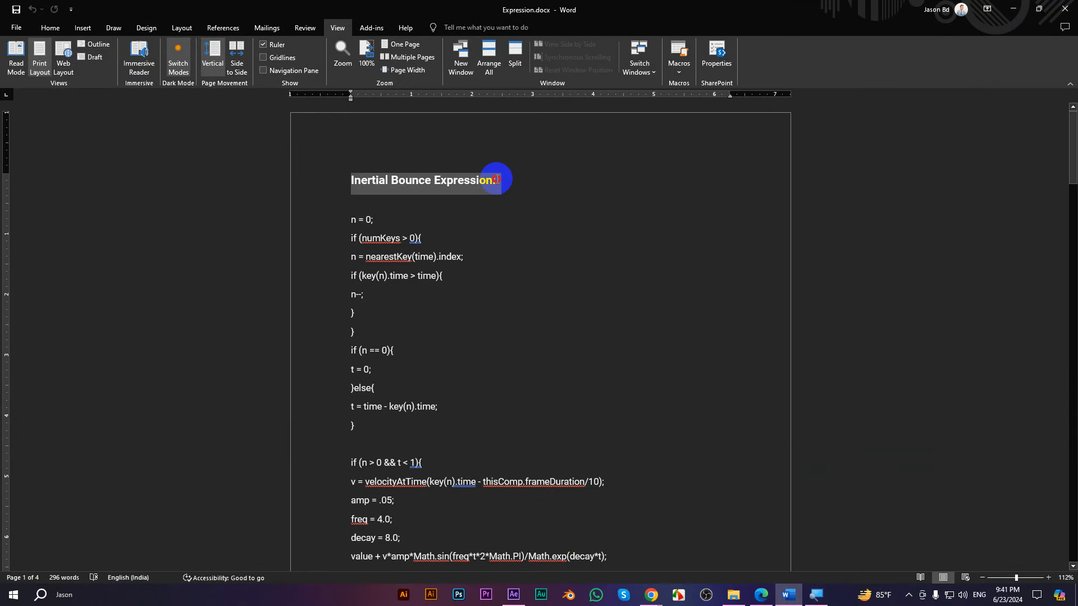
click(418, 180)
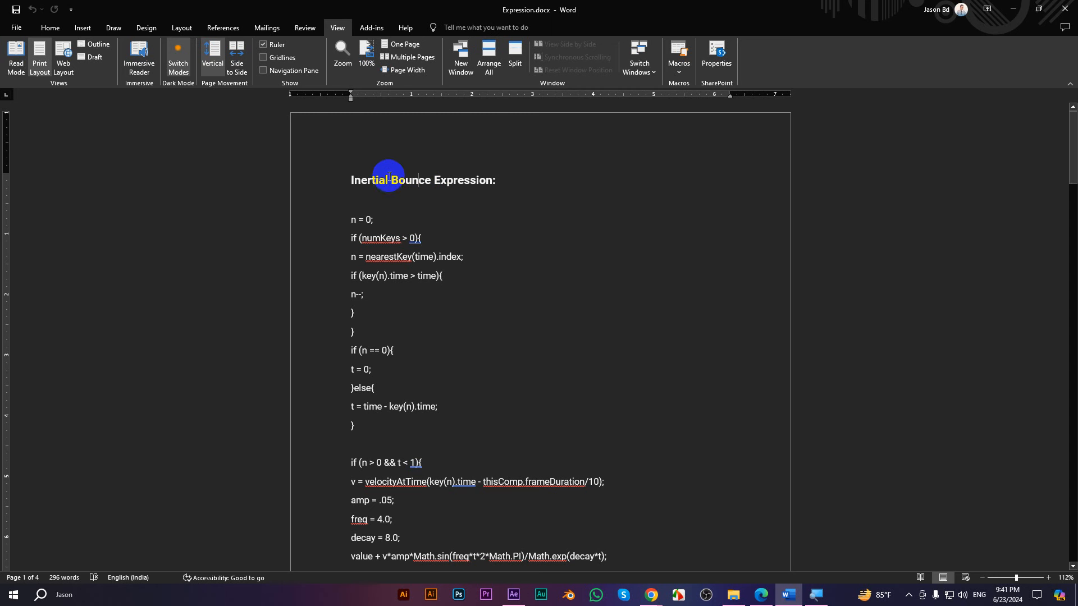
drag(389, 177, 505, 180)
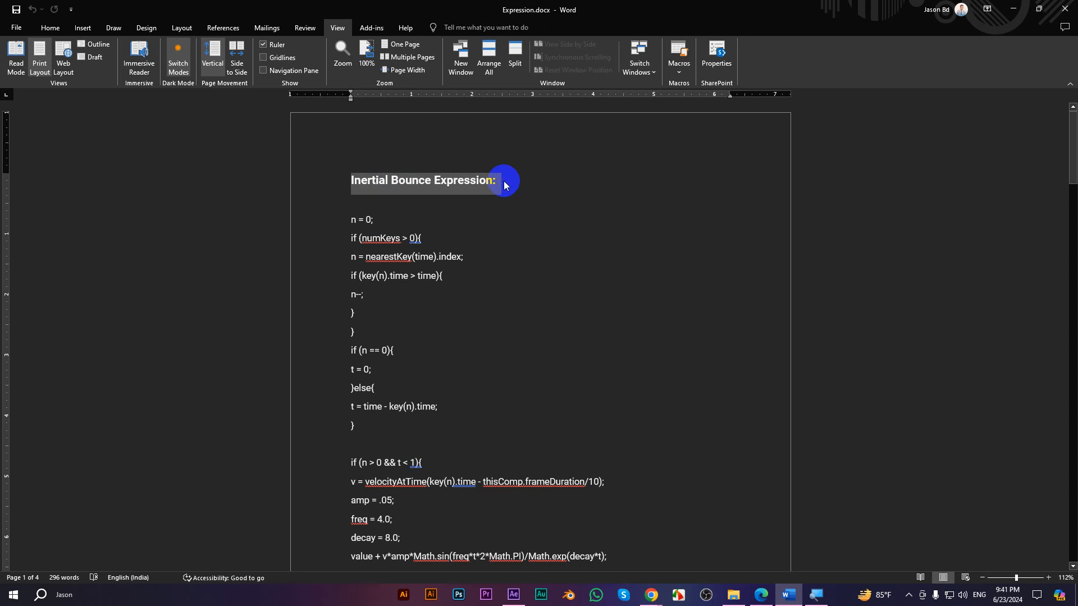
scroll(433, 356, down, 10)
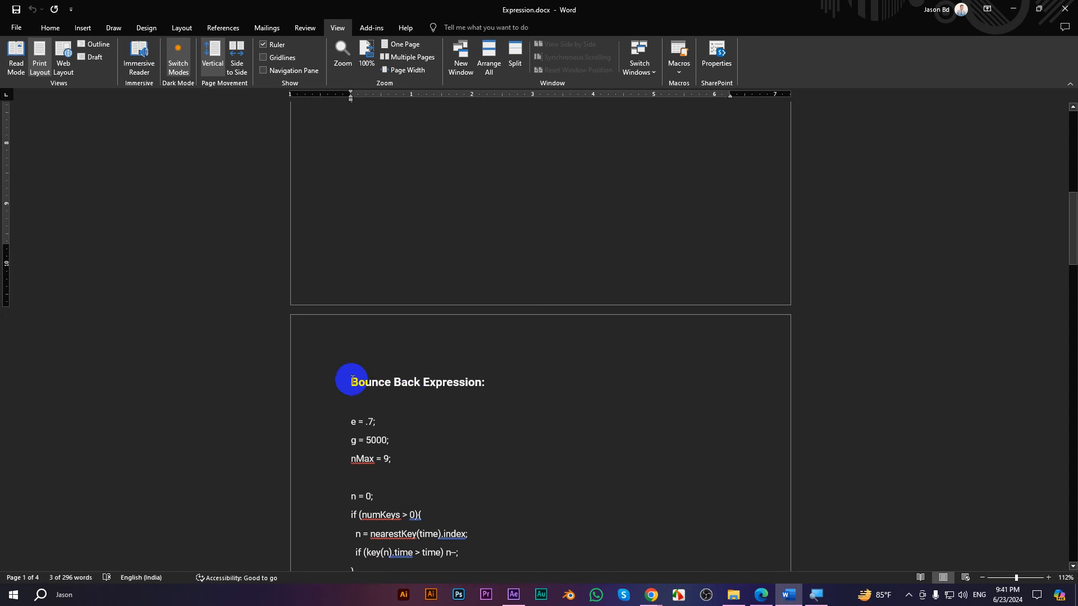
drag(351, 381, 467, 391)
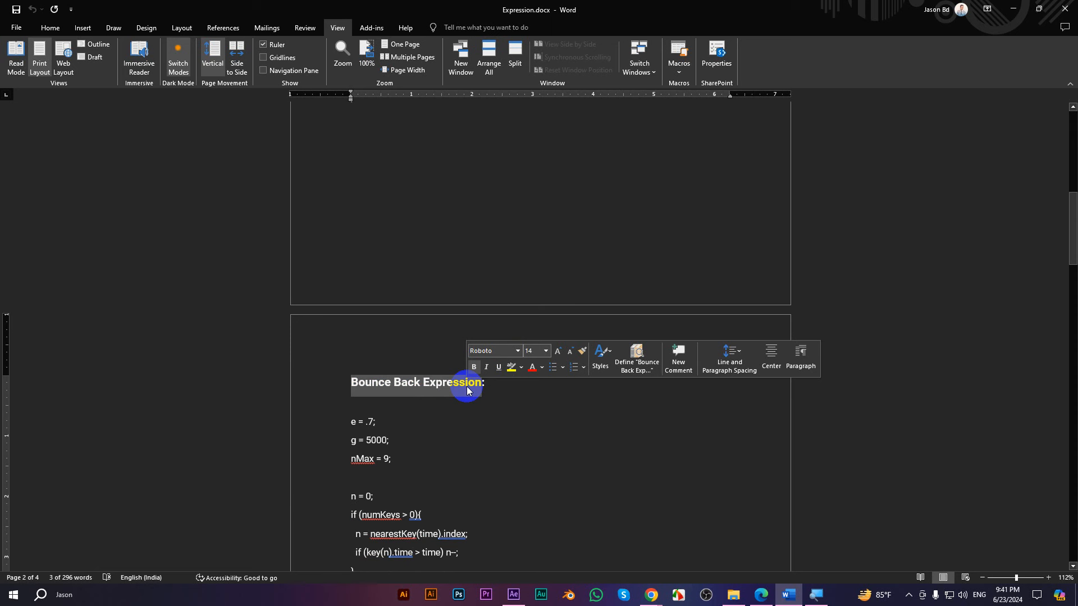
- Examine the Loop, Time and Index expression sections further down in the document
scroll(520, 457, down, 10)
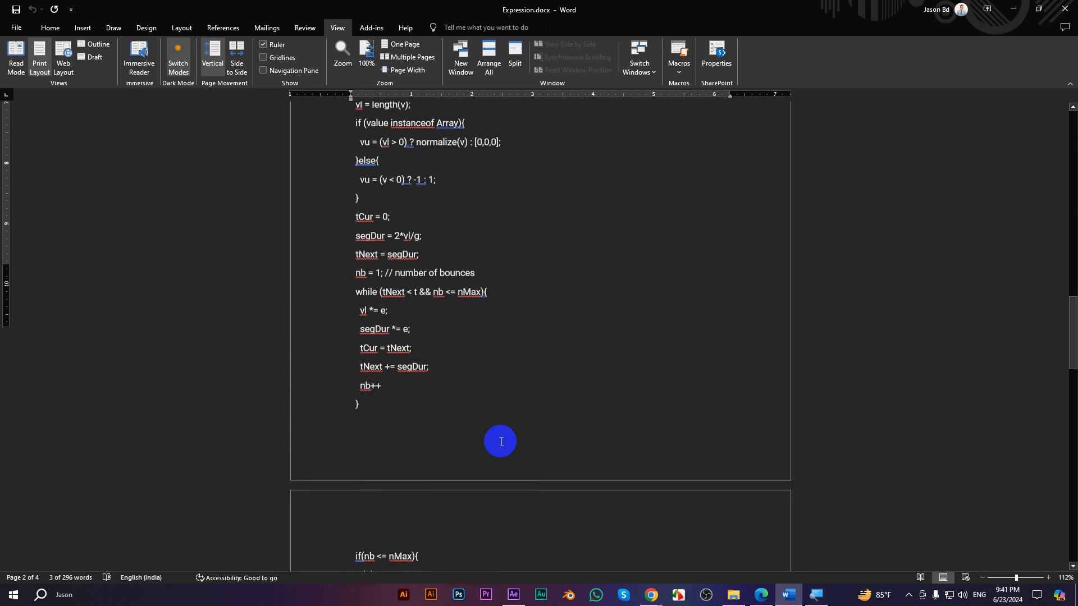
scroll(497, 441, down, 10)
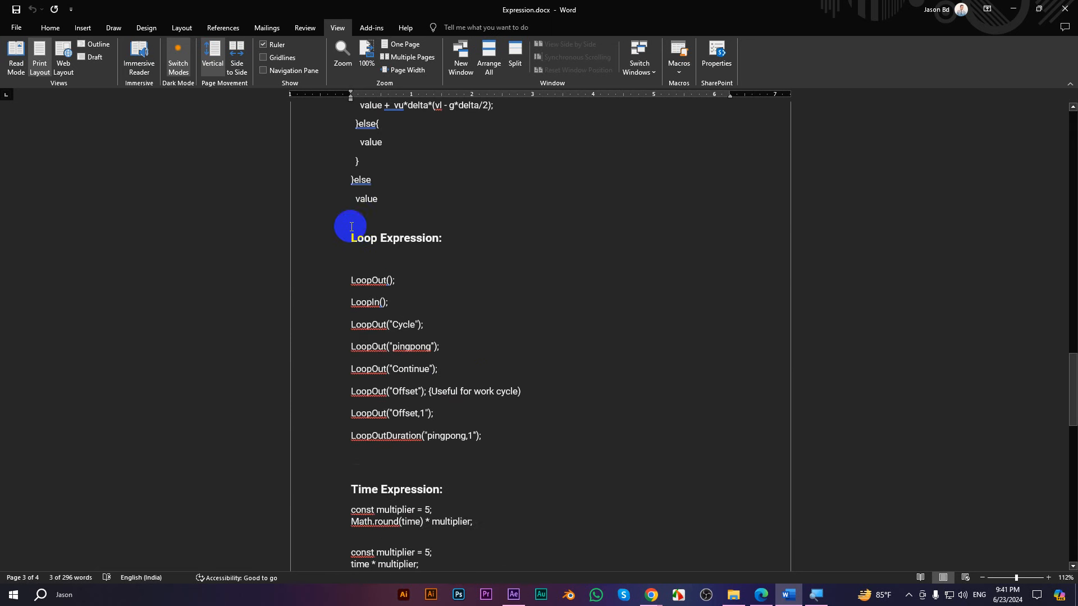
scroll(381, 281, down, 2)
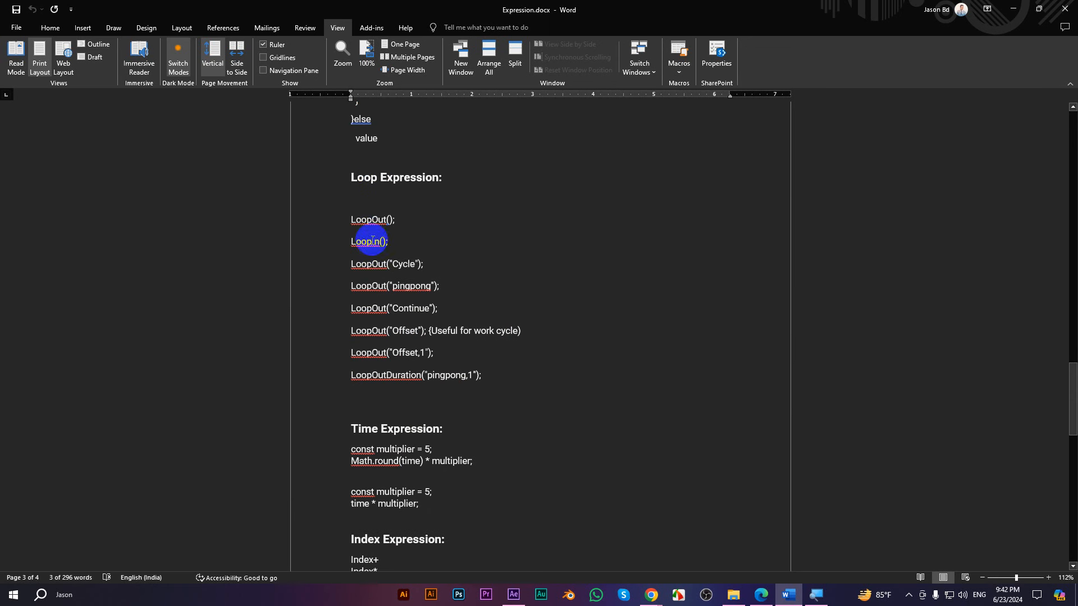
click(401, 287)
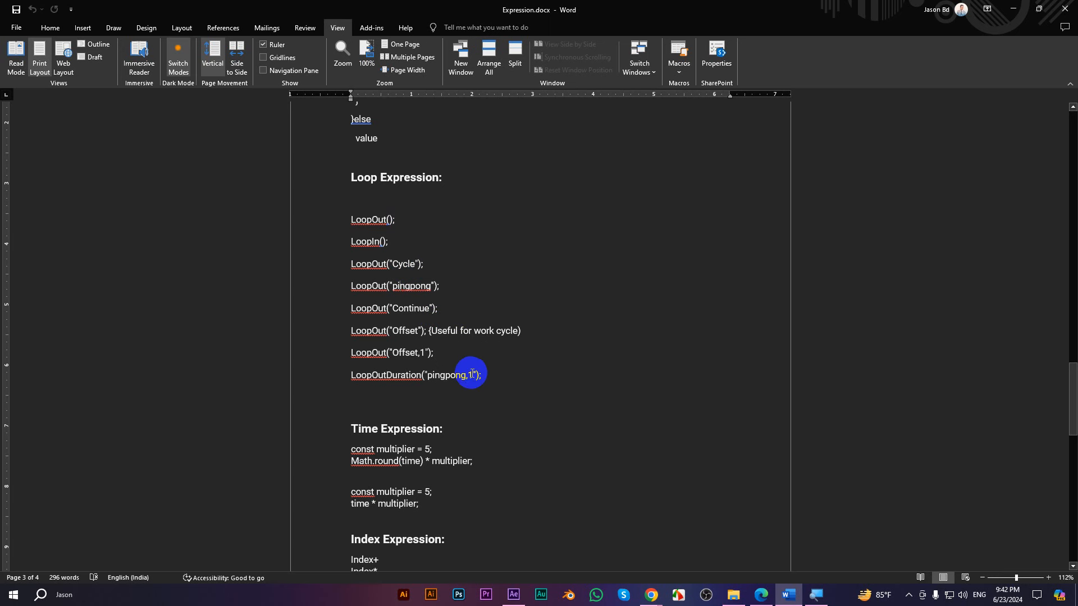
scroll(472, 374, down, 4)
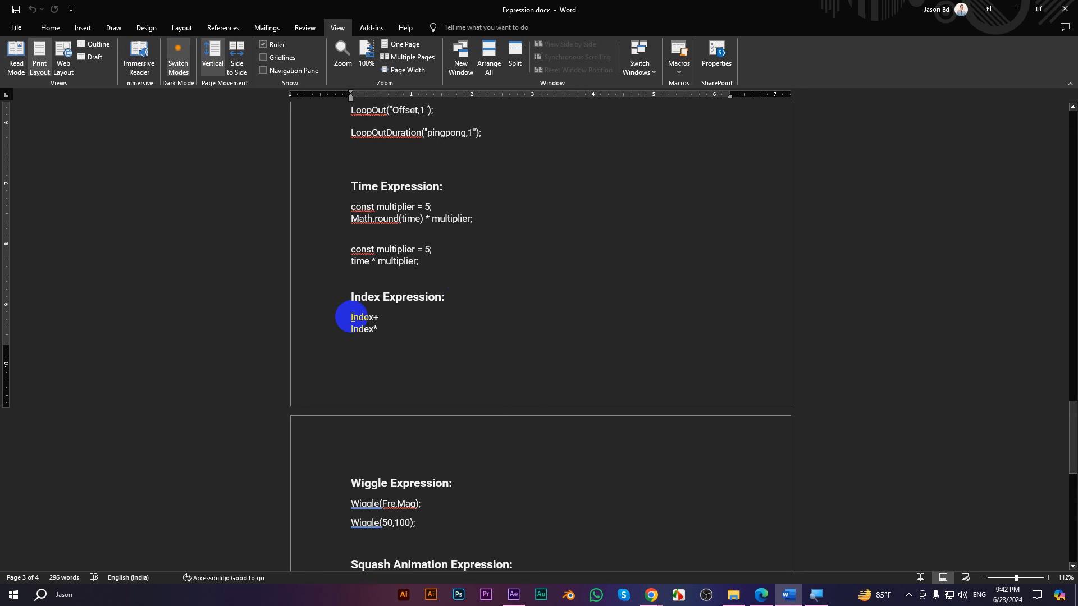
drag(354, 308, 378, 330)
click(441, 217)
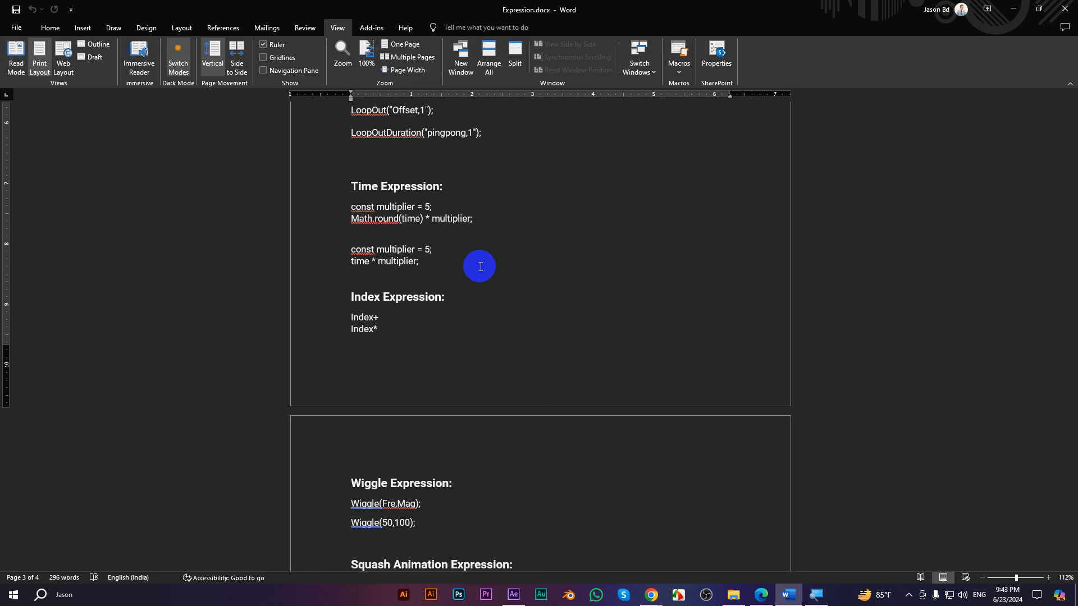
- Review the Time and Wiggle expression sections, highlighting the Math.round(time) code and the Wiggle expressions
drag(475, 219, 358, 208)
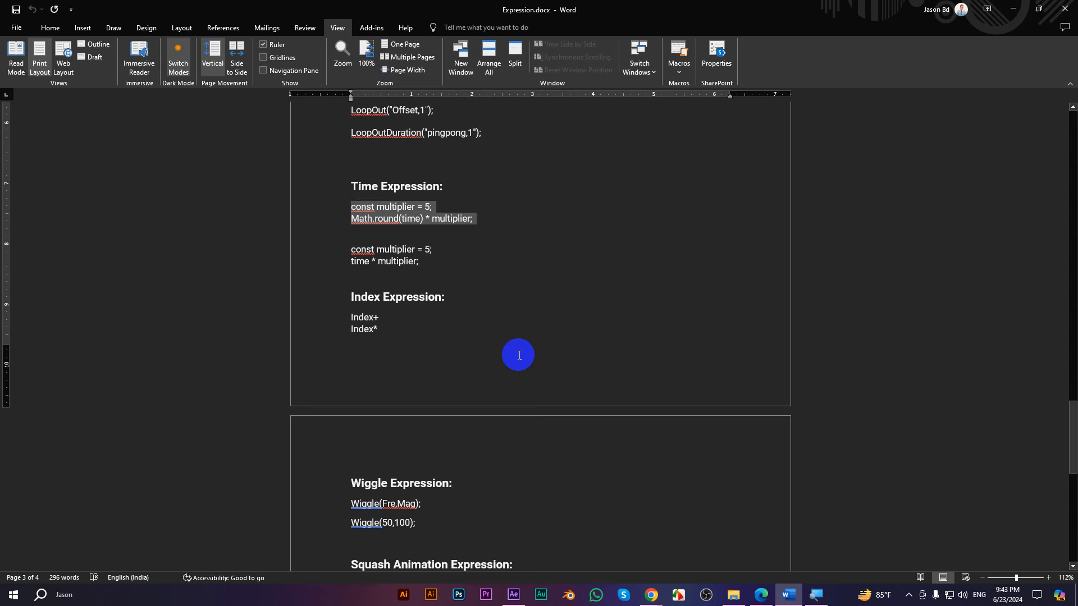
scroll(517, 314, down, 8)
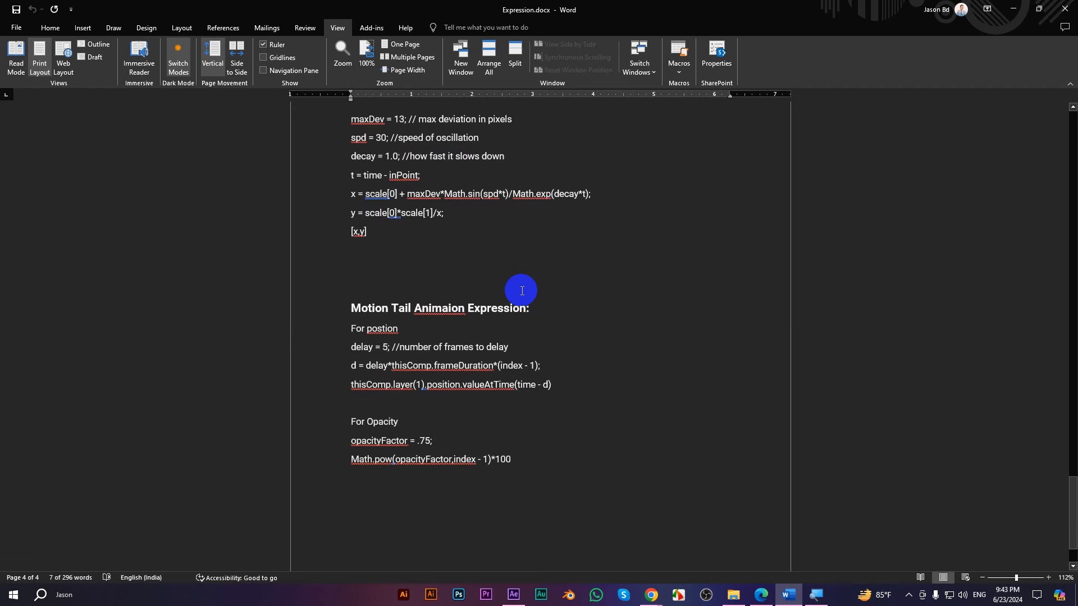
scroll(522, 291, up, 4)
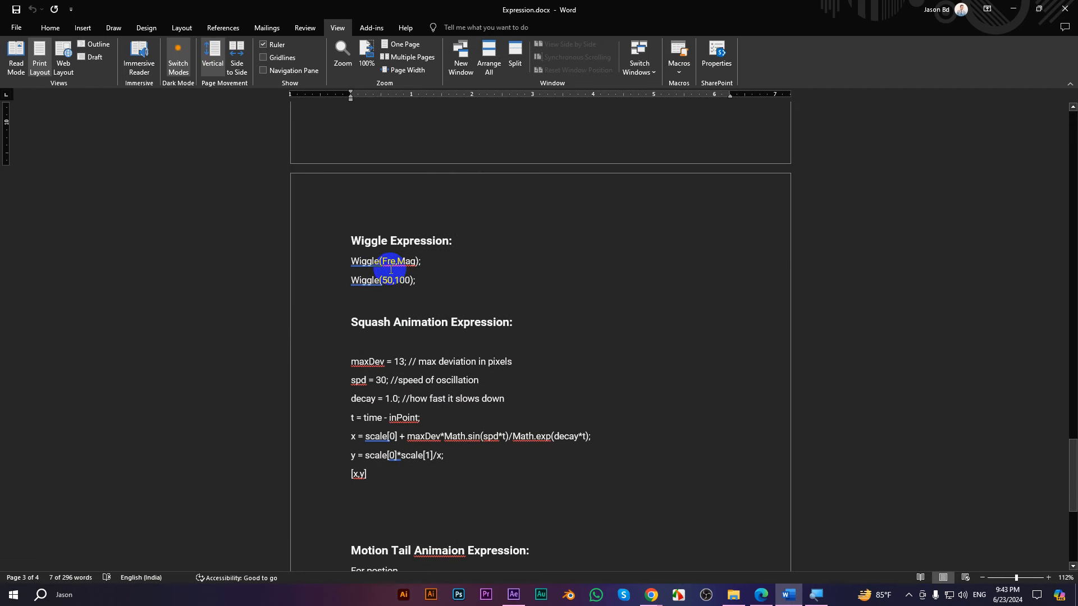
drag(438, 284, 349, 246)
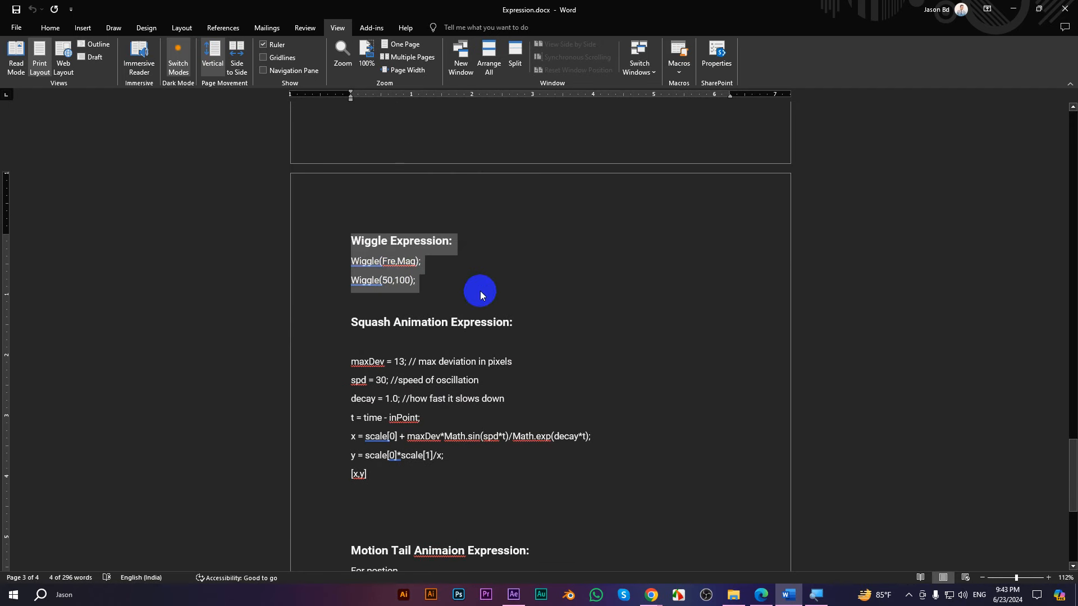
click(456, 277)
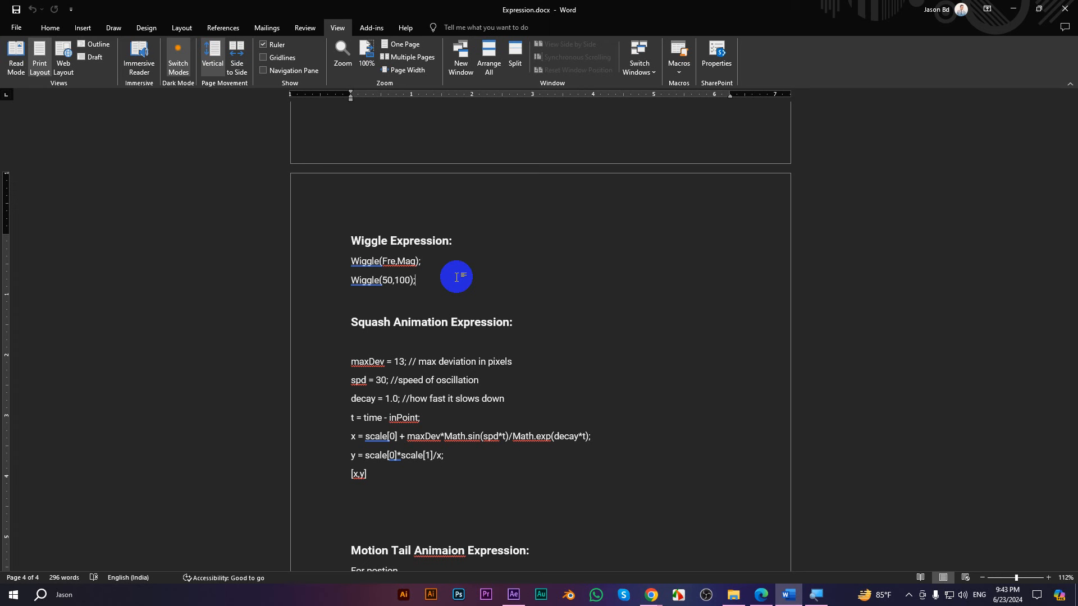
- Review the Squash and Motion Tail expressions, highlighting the Motion Tail section, and close the Word document to return to After Effects
scroll(457, 277, down, 6)
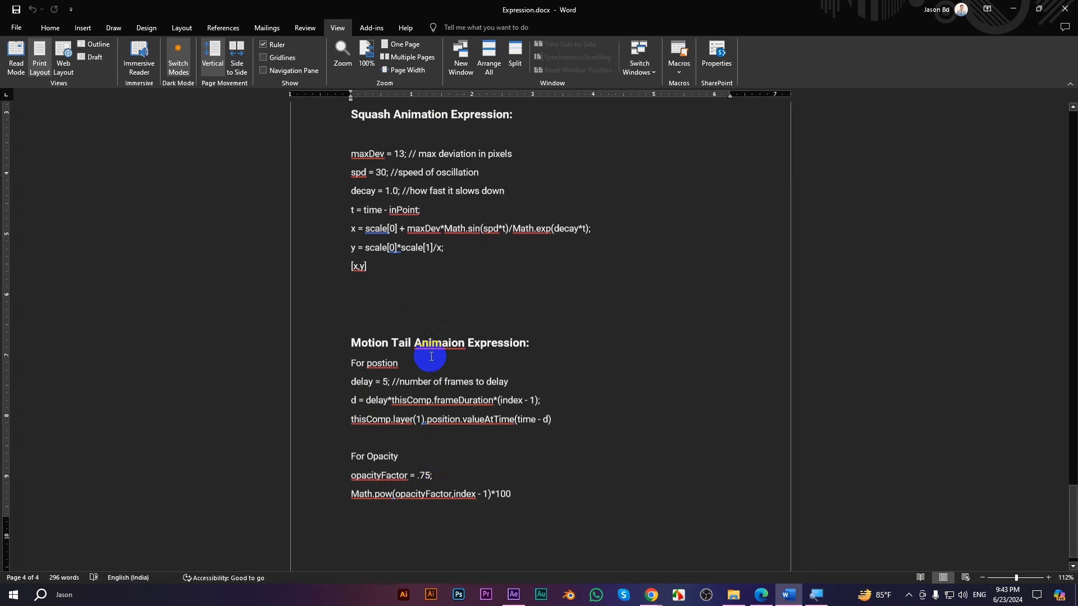
scroll(430, 356, up, 1)
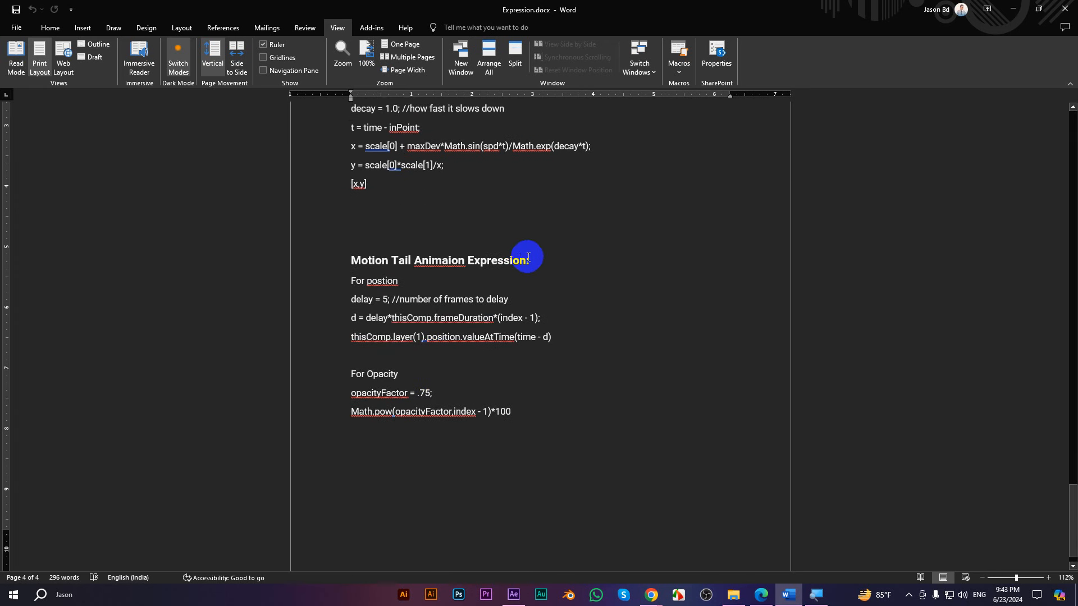
drag(532, 260, 349, 261)
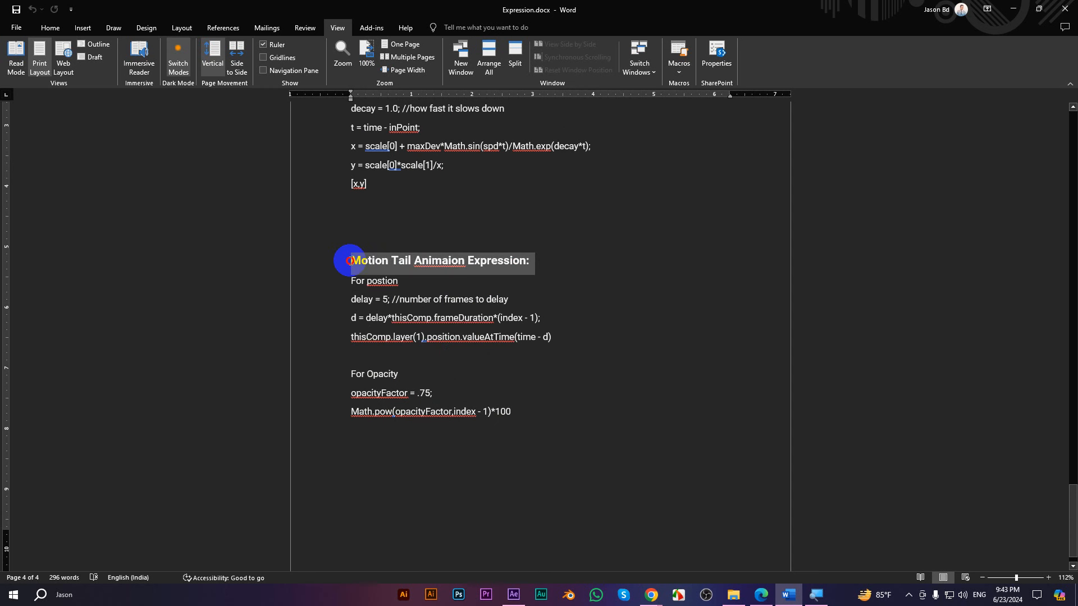
drag(515, 412, 350, 259)
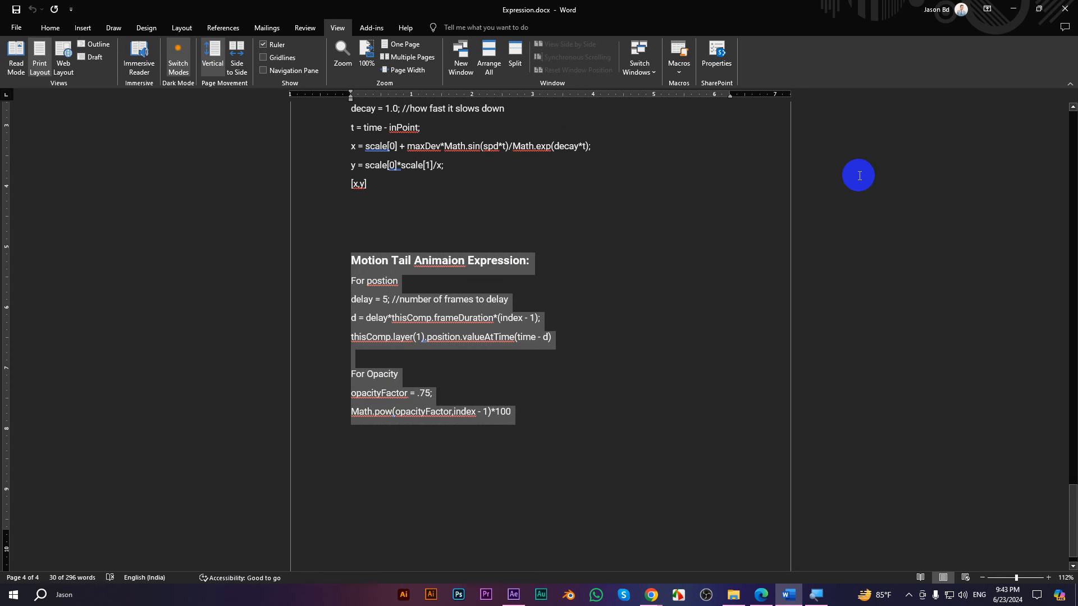
click(645, 189)
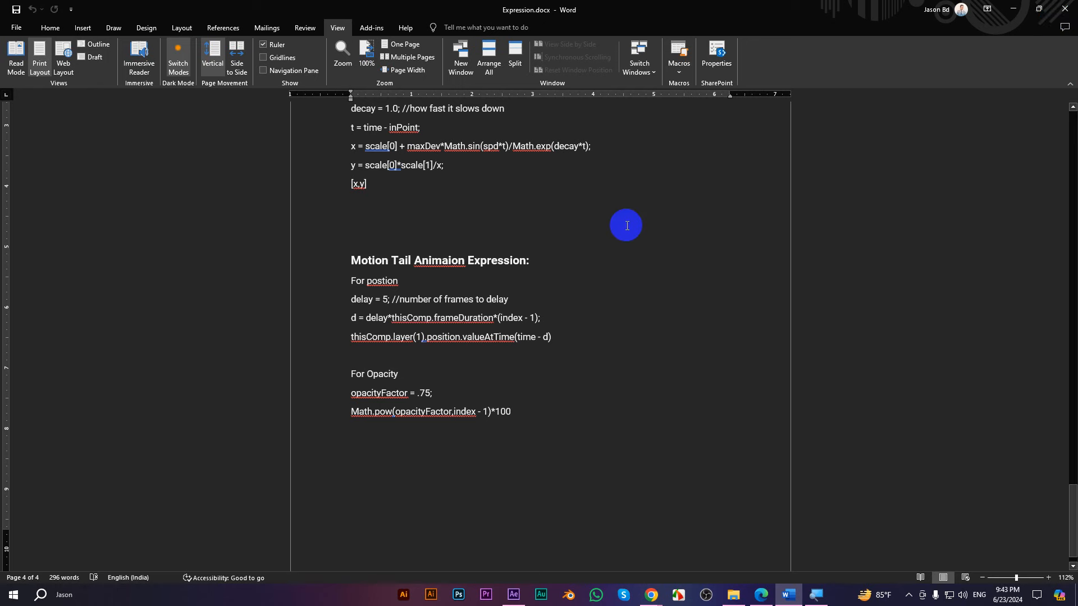
click(1065, 9)
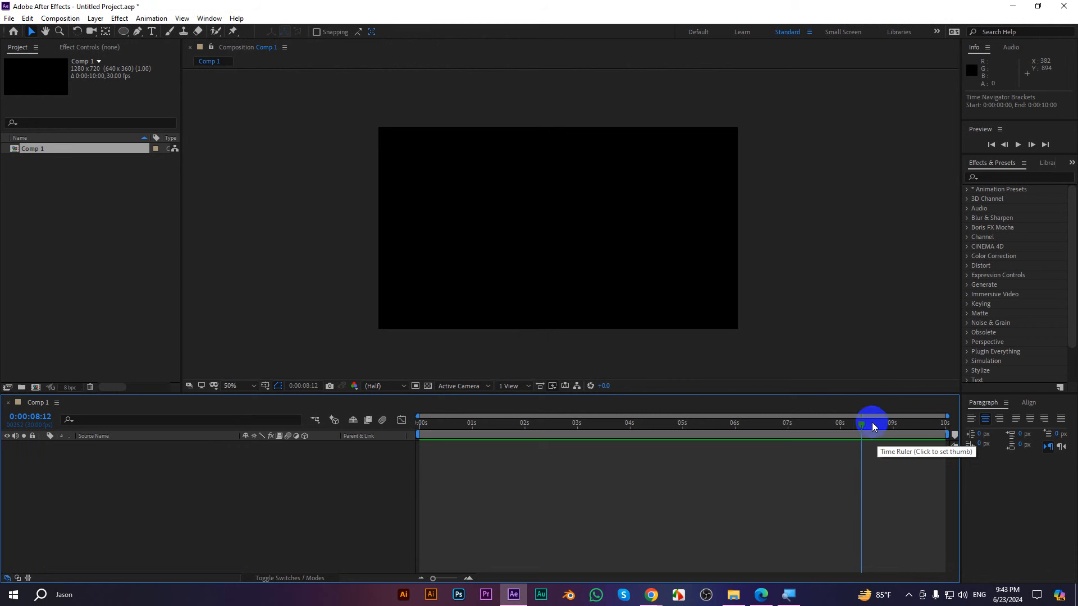
- Return to the start of Comp 1 and draw a rectangle about 1276 × 256 px across the bottom of the frame
drag(854, 424, 392, 426)
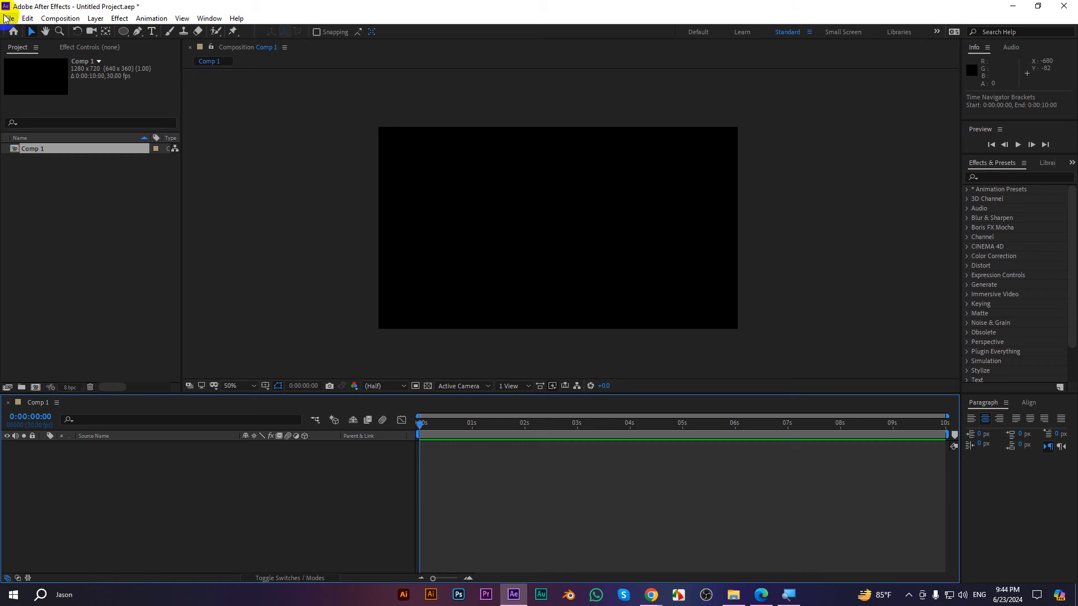
mouse_move(124, 37)
mouse_down()
mouse_move(145, 96)
mouse_move(149, 41)
mouse_move(169, 60)
mouse_move(153, 31)
mouse_up()
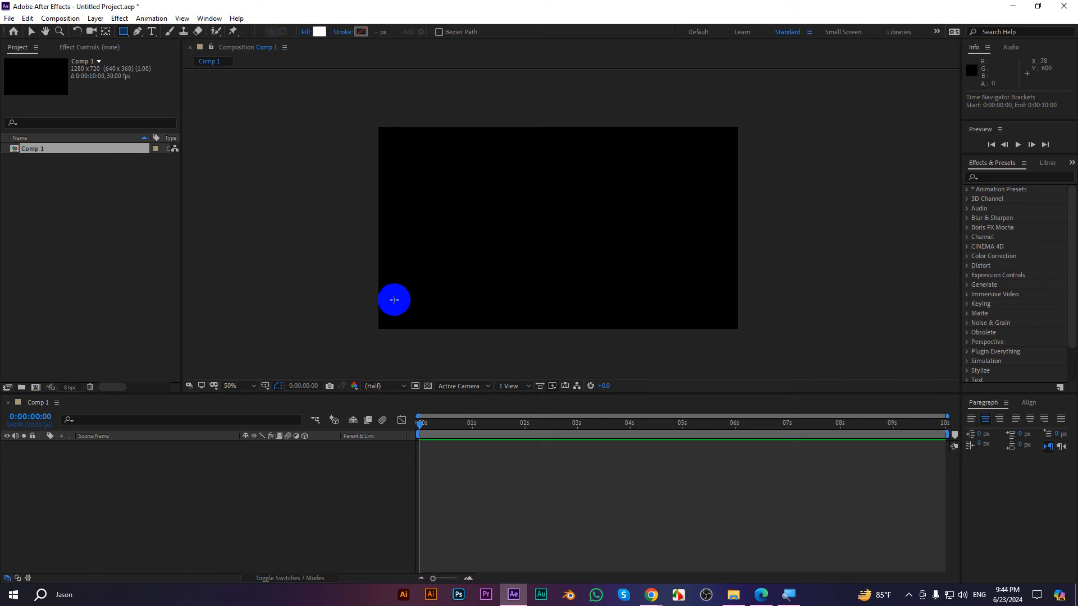
mouse_move(379, 328)
mouse_down()
mouse_move(657, 267)
mouse_move(749, 260)
mouse_move(737, 256)
mouse_up()
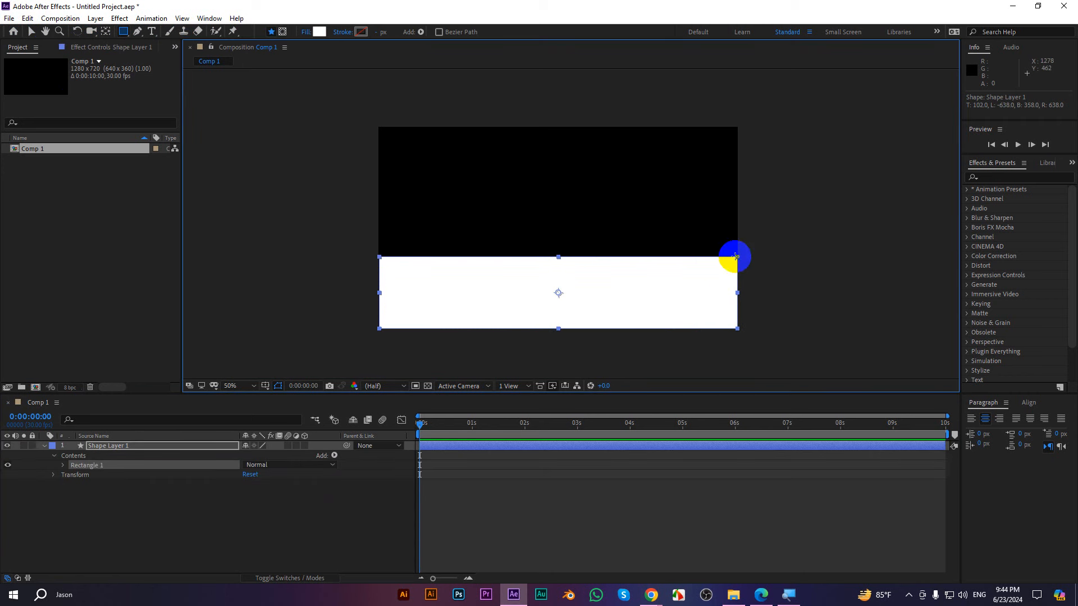
- Change the rectangle's fill colour to light blue #4E94FD
click(318, 32)
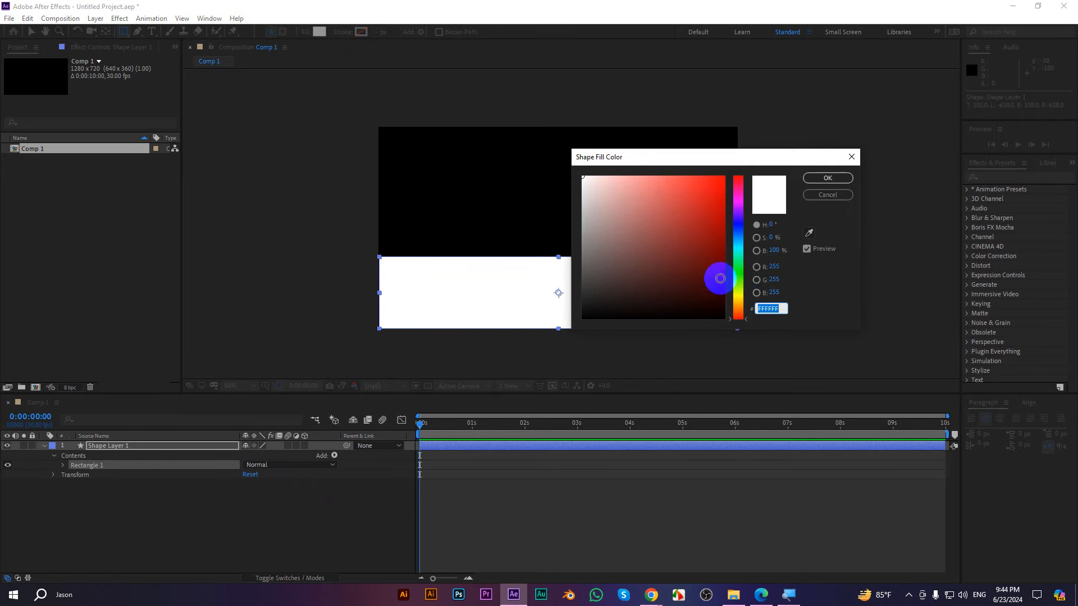
click(738, 230)
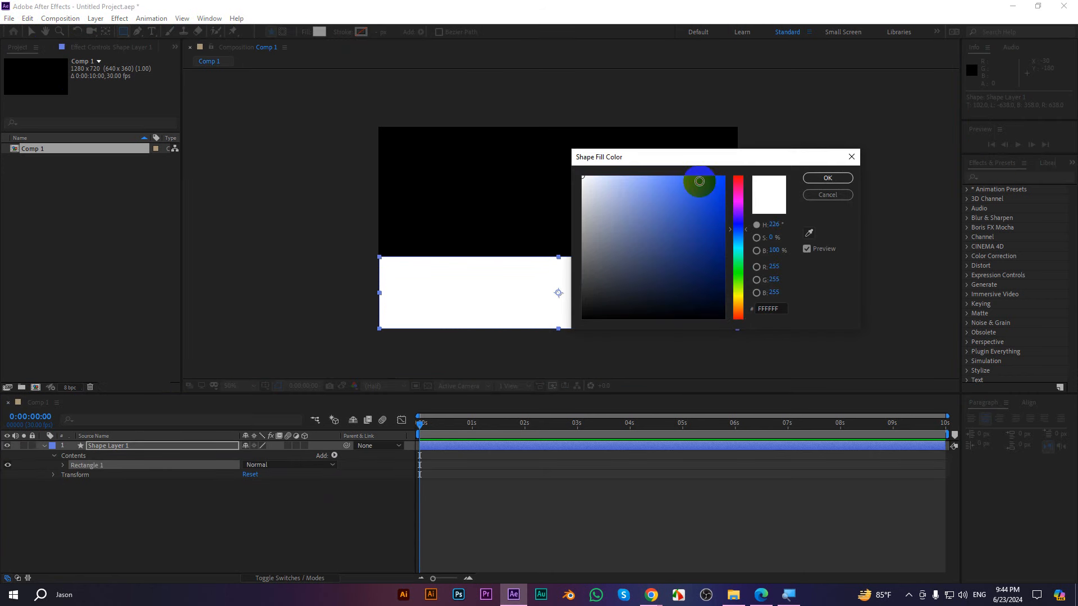
drag(700, 180, 680, 177)
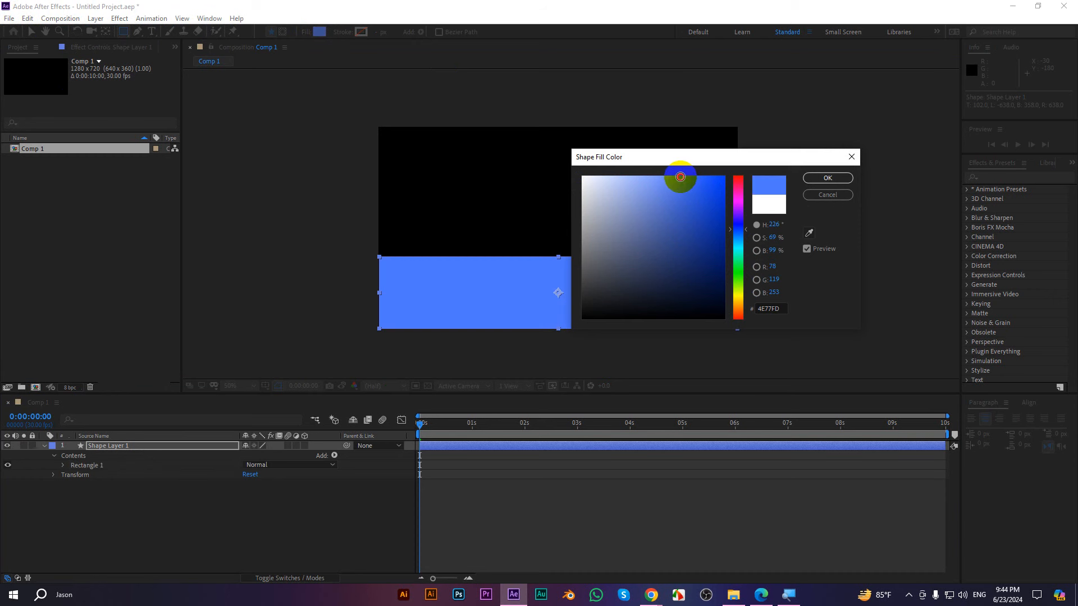
click(744, 233)
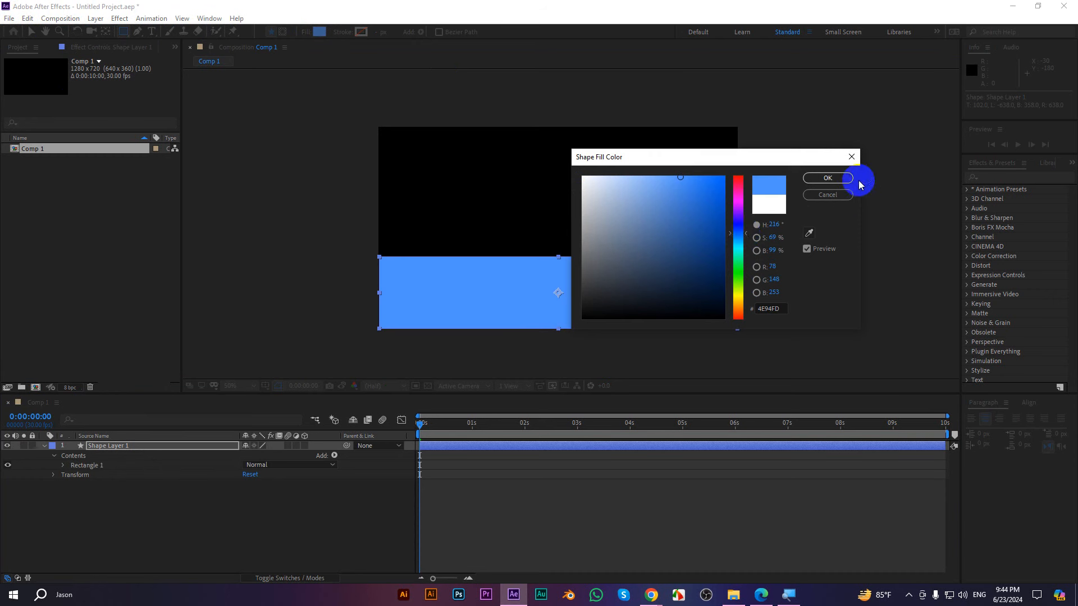
click(827, 178)
- Switch to the Selection tool, collapse the rectangle layer's properties and reselect the rectangle
click(32, 32)
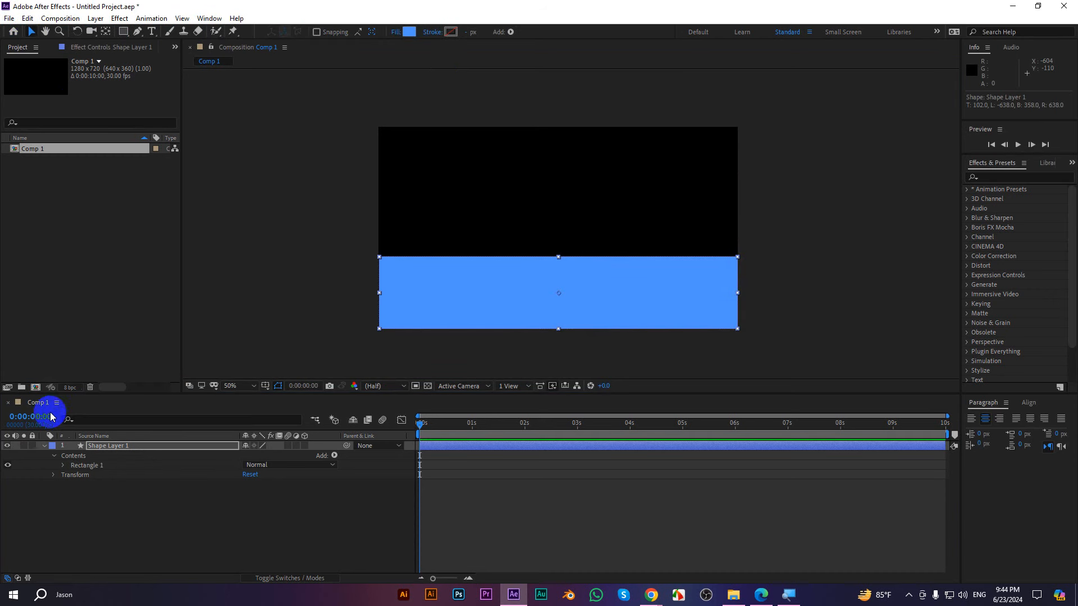
click(45, 446)
click(141, 496)
click(653, 286)
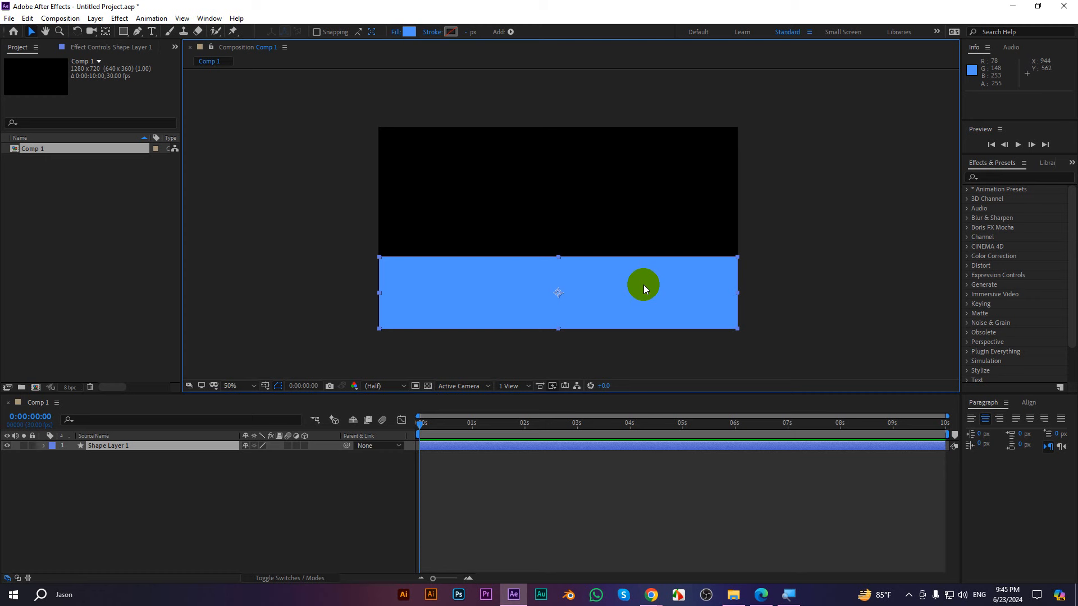
- Search Effects & Presets for "wave" and clear the search
click(207, 18)
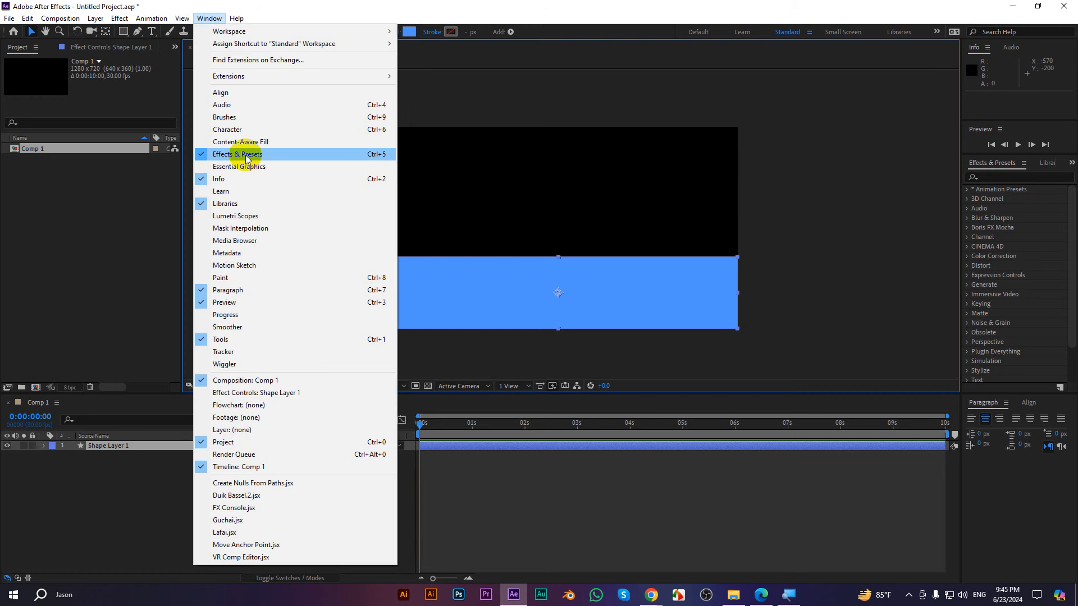
click(1028, 177)
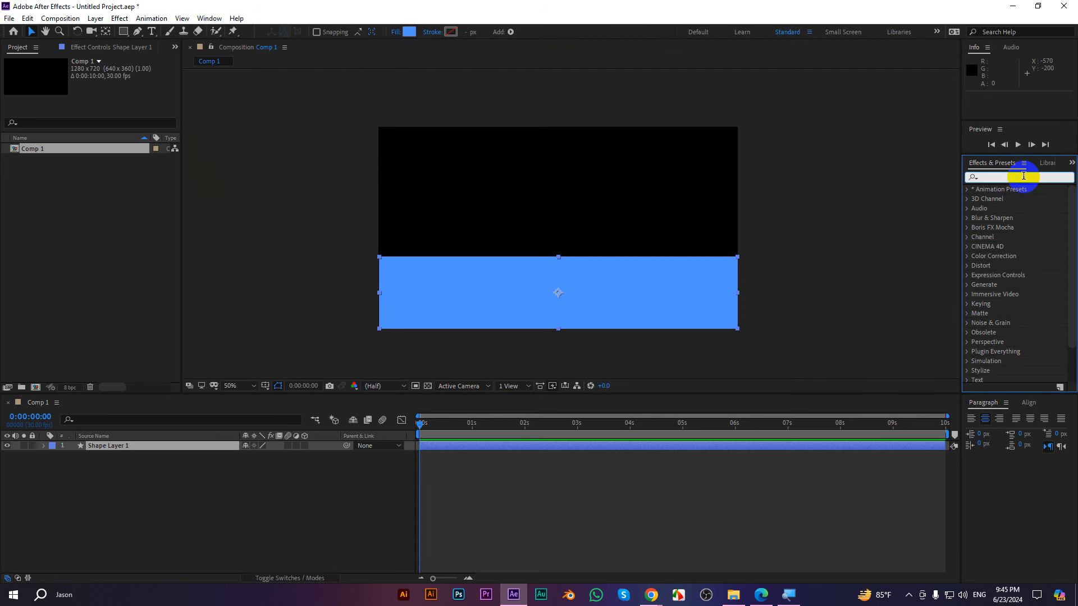
text(wave)
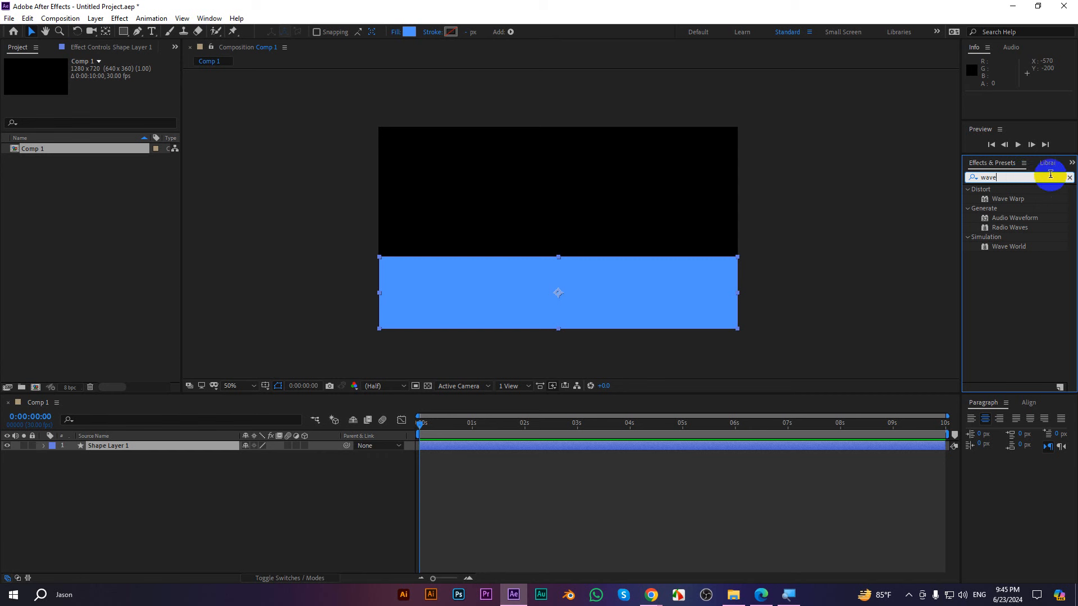
click(120, 18)
click(1070, 178)
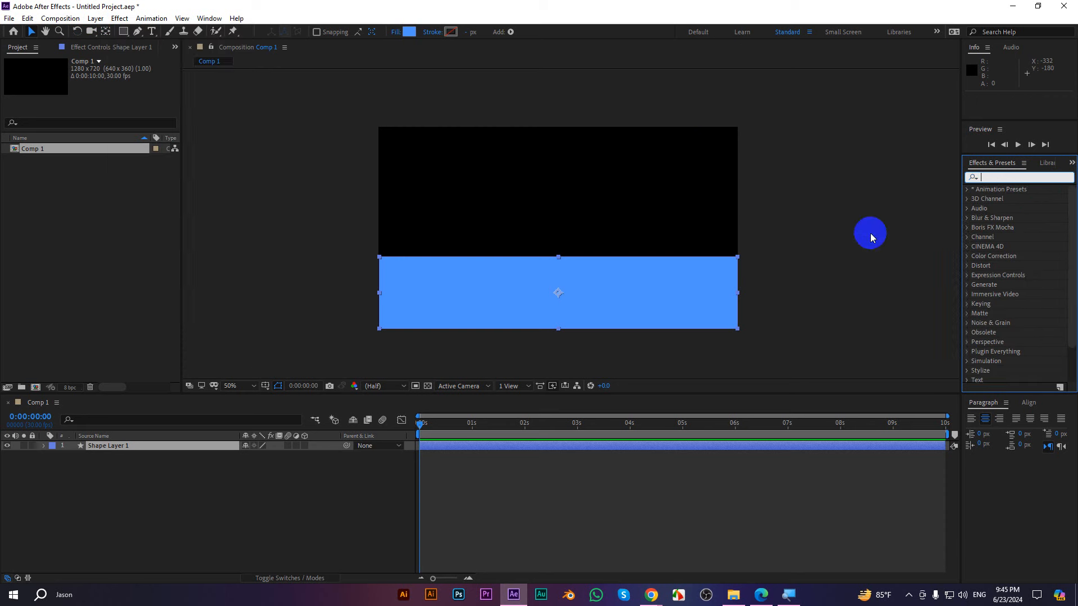
click(797, 256)
click(685, 276)
click(118, 19)
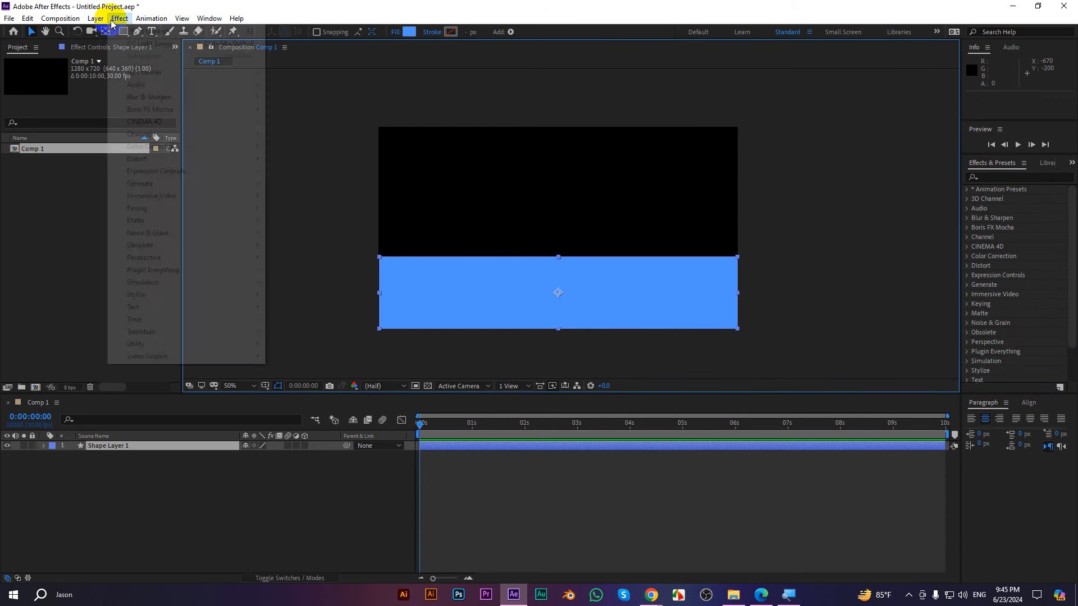
mouse_move(140, 72)
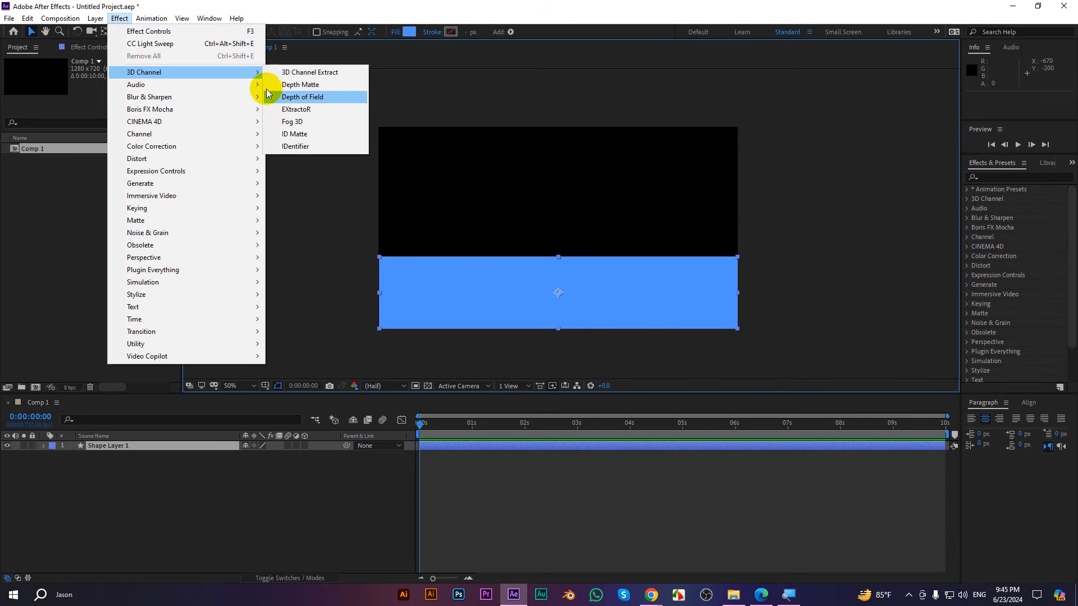
mouse_move(253, 86)
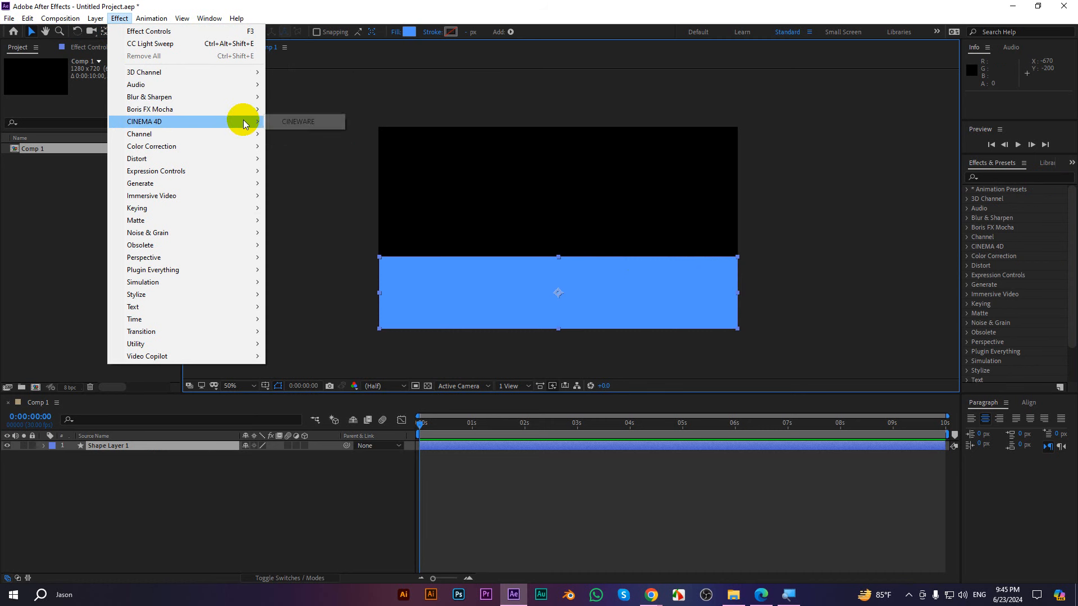
mouse_move(251, 140)
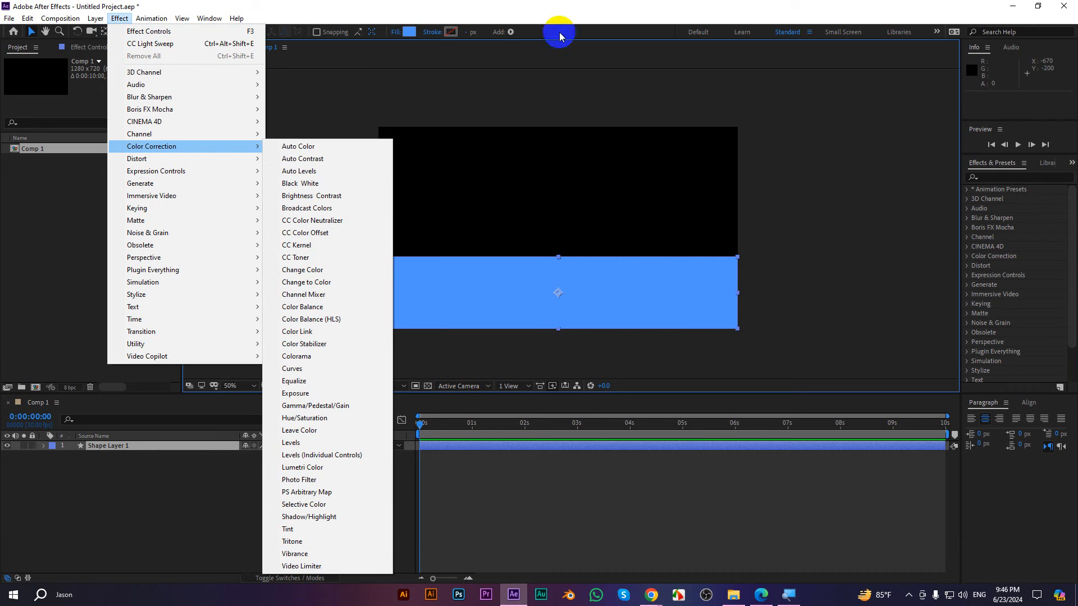
click(557, 12)
- Search Effects & Presets for "wave" and apply the Wave Warp effect to the blue rectangle layer
click(997, 180)
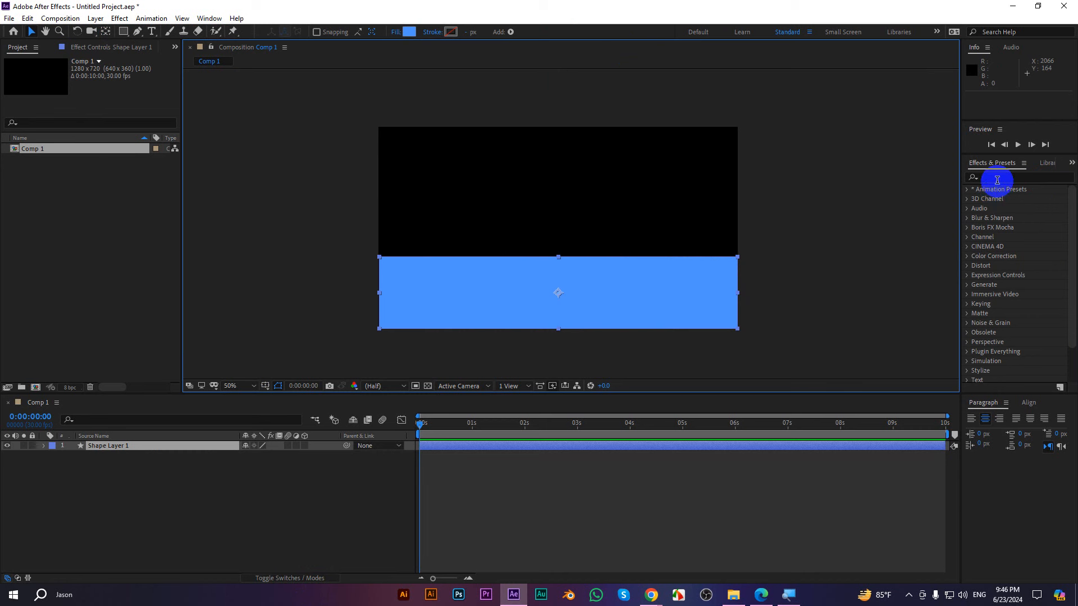
click(998, 178)
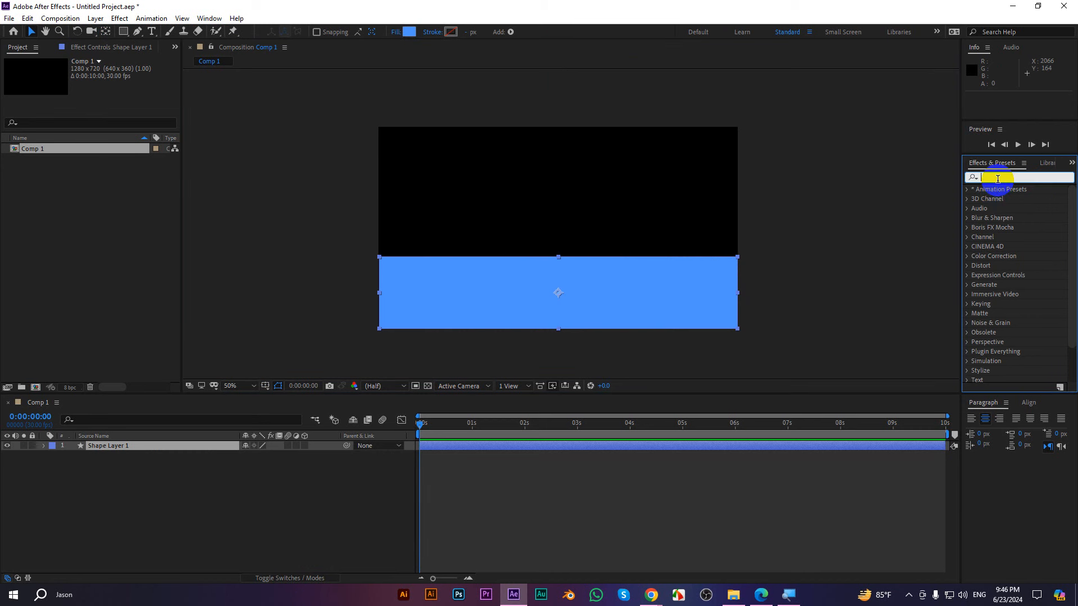
text(wav)
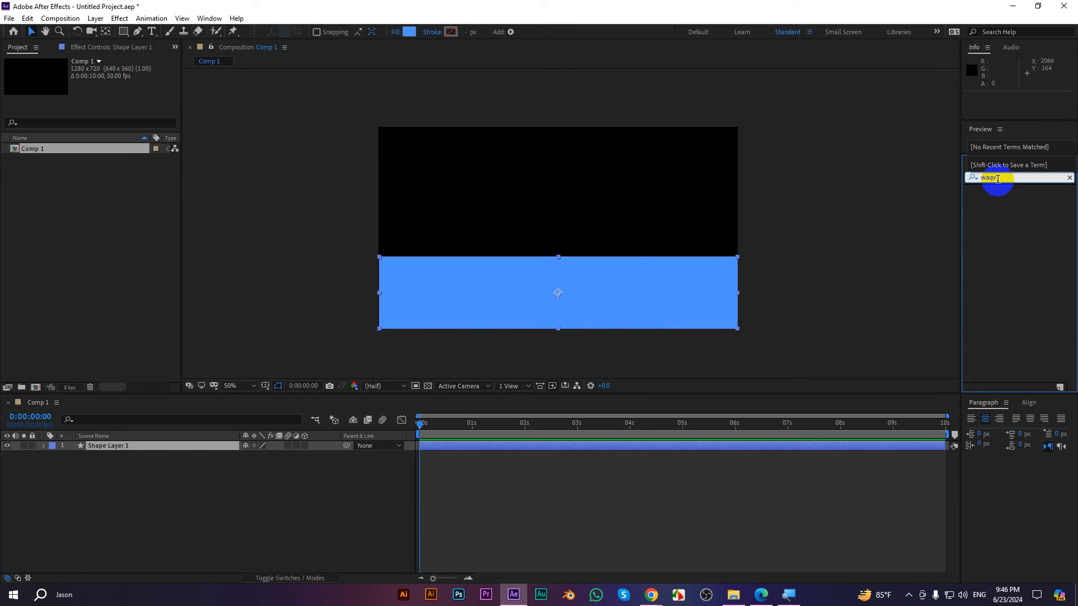
key(BackSpace)
key(BackSpace)
text(v)
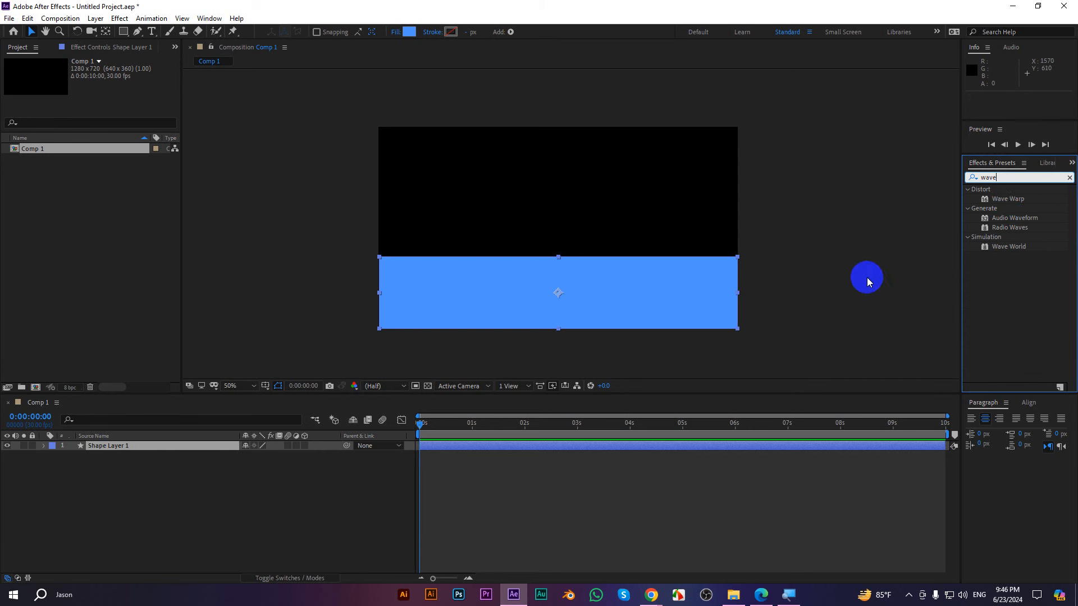
click(997, 201)
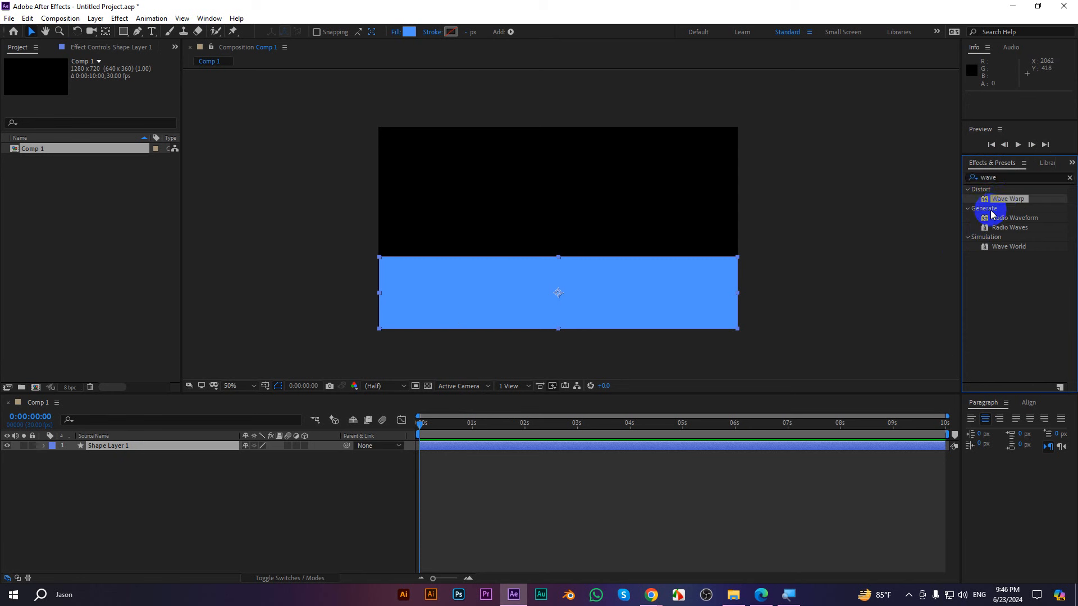
drag(998, 203, 752, 275)
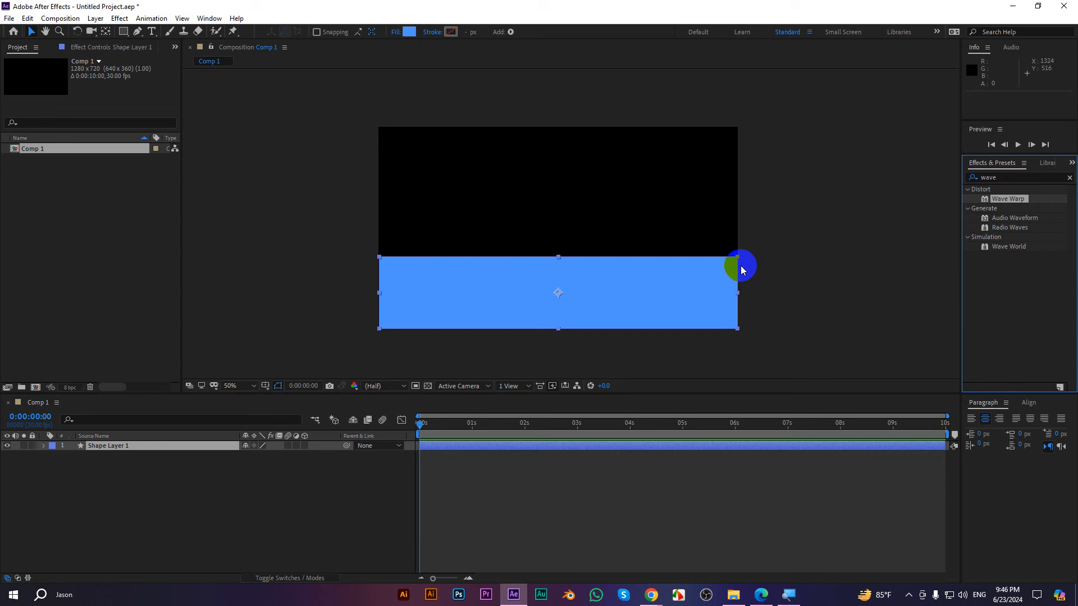
click(210, 445)
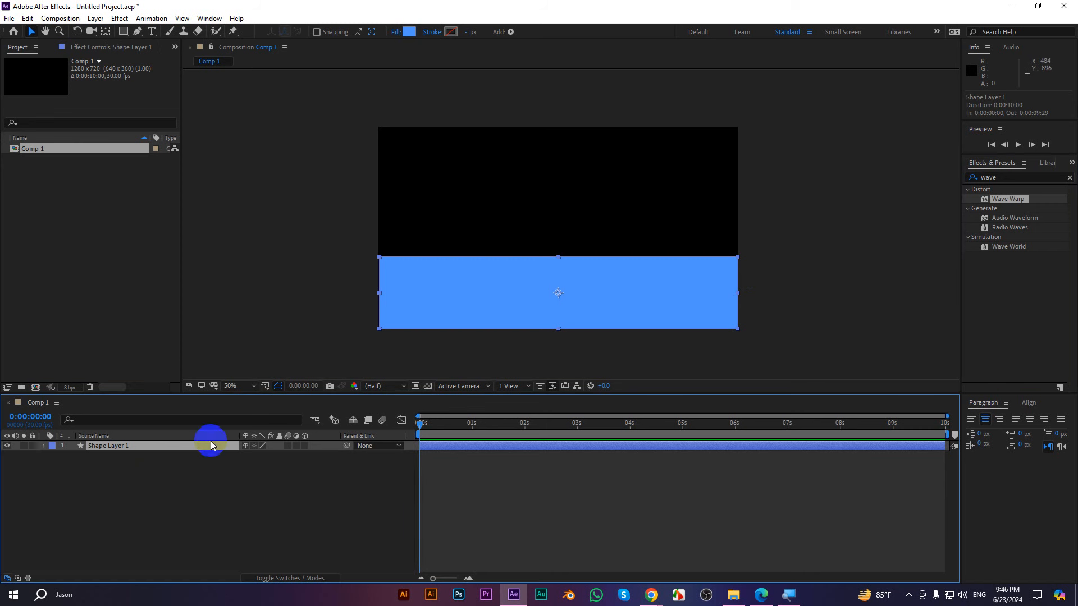
double_click(1007, 200)
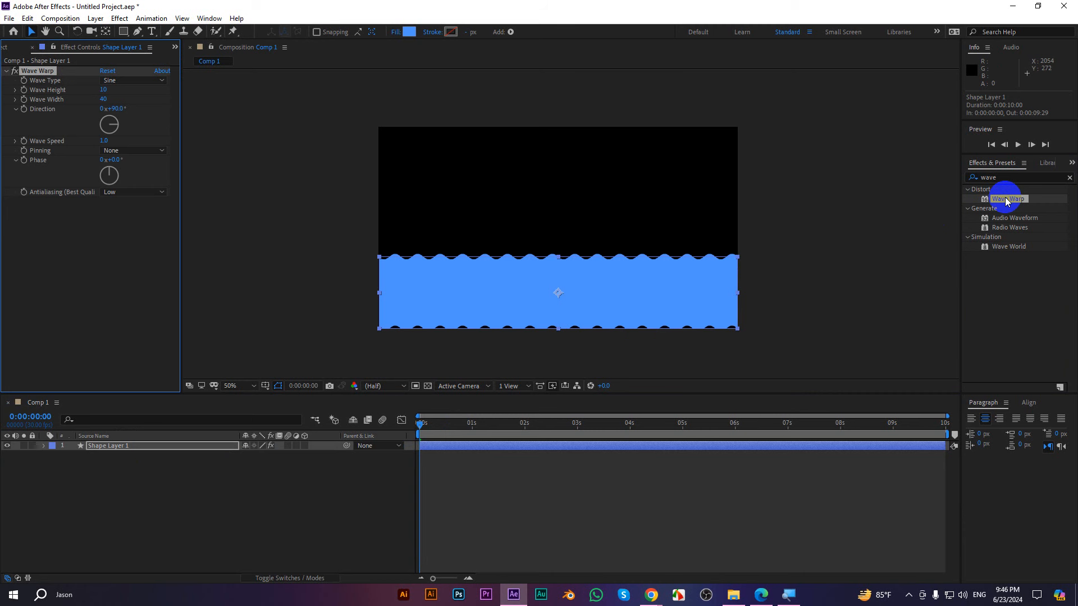
- Play back Comp 1 to preview the Wave Warp motion on the rectangle, then stop playback
scroll(594, 314, up, 2)
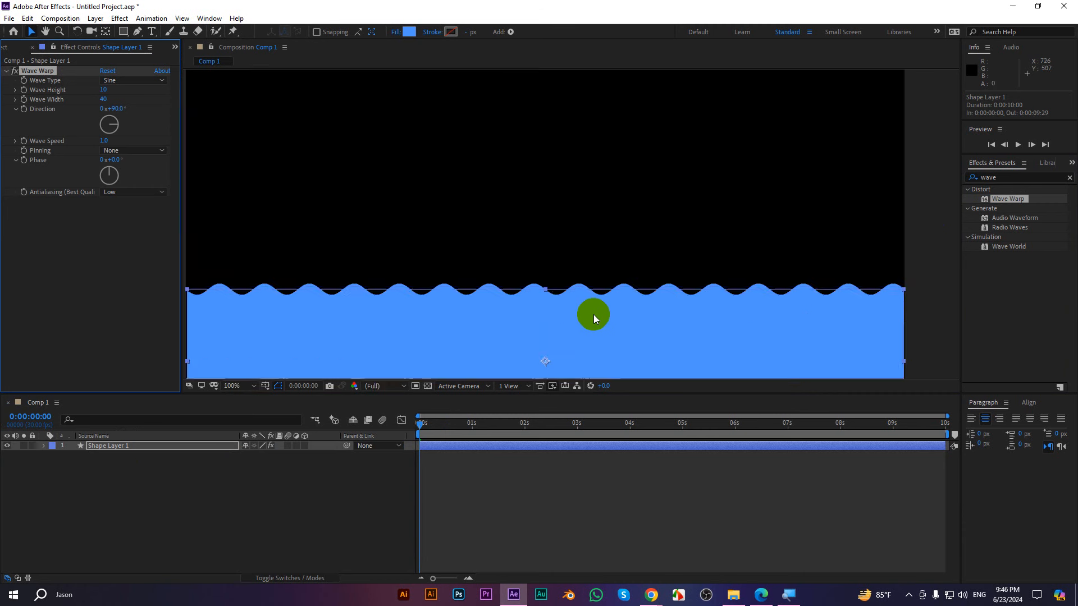
scroll(645, 269, down, 1)
drag(585, 272, 595, 231)
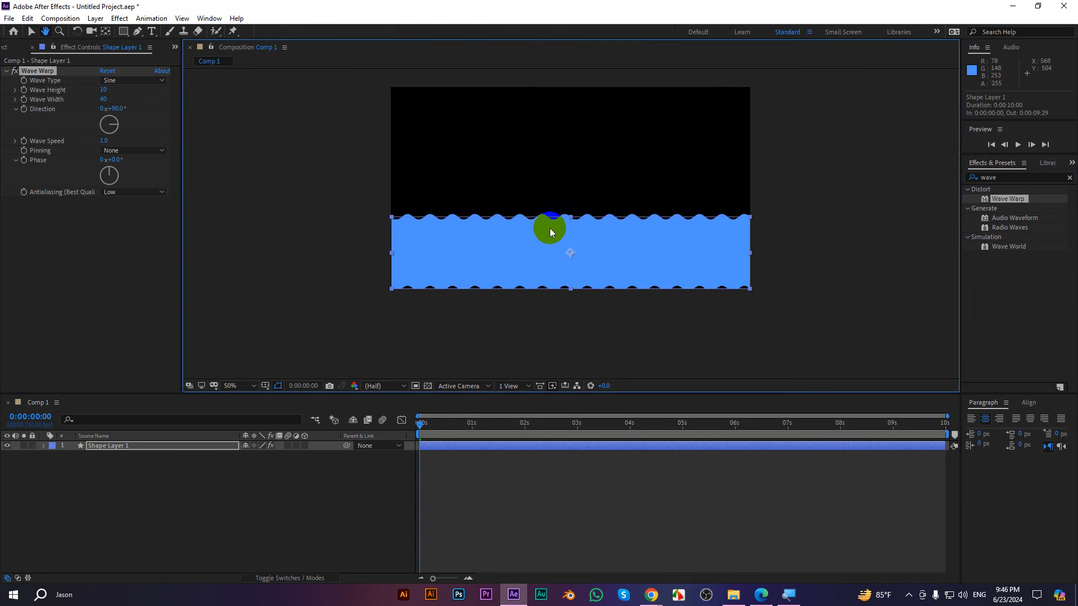
key(space)
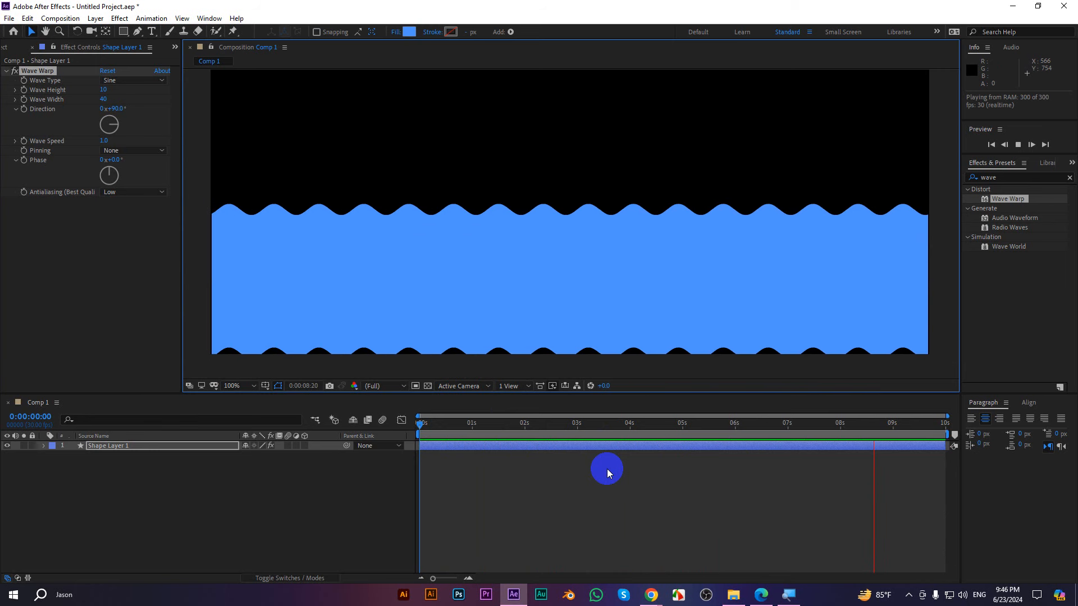
key(space)
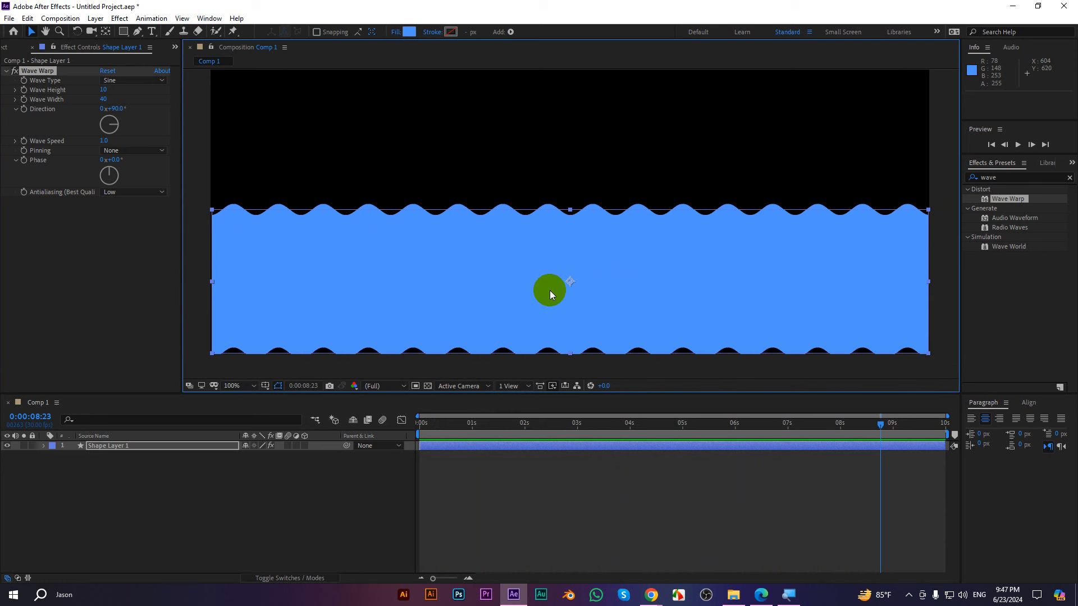
- Inspect the rectangle's wavy edges and bring up the list of available panels to locate Effect Controls
key(comma)
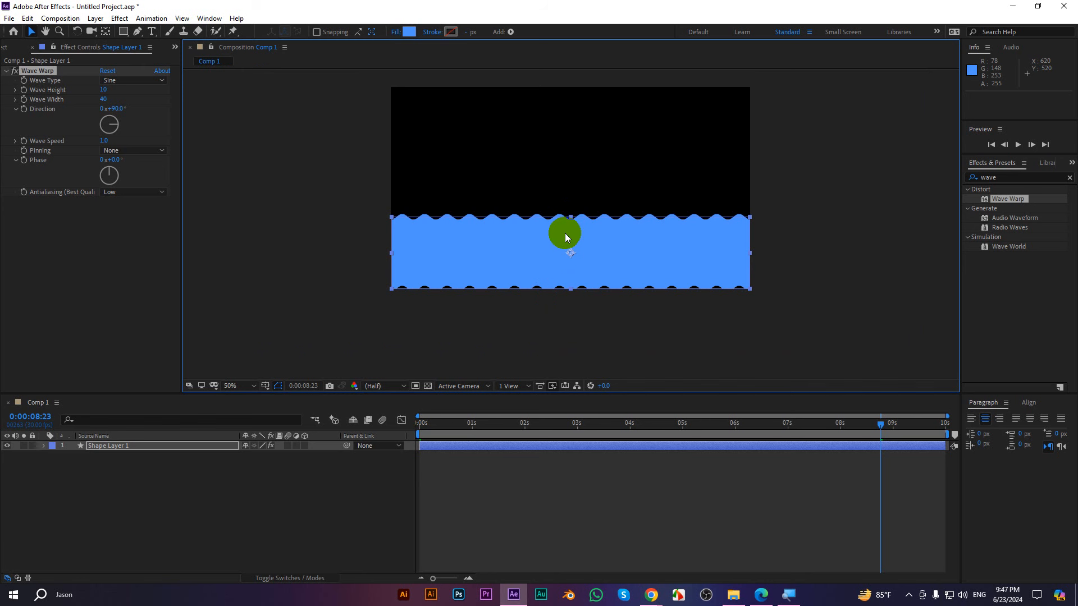
scroll(556, 222, up, 1)
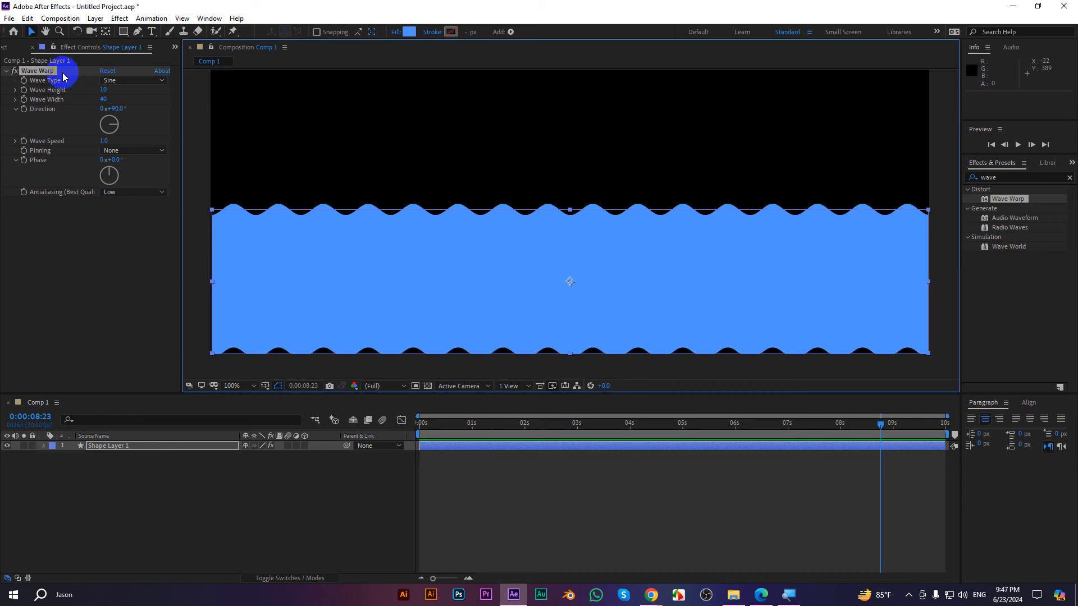
click(202, 19)
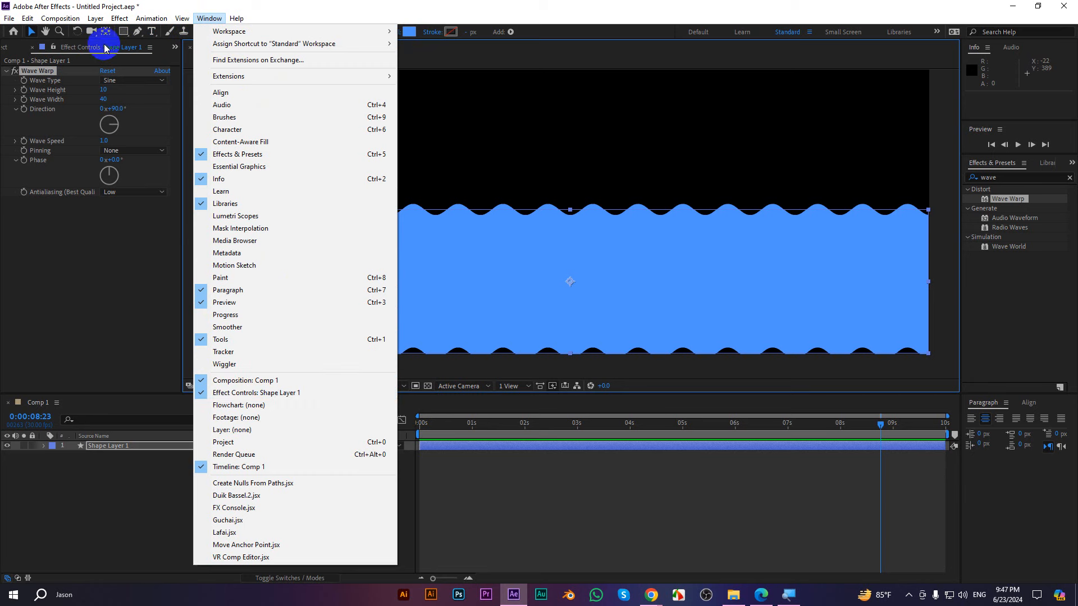
click(142, 273)
click(27, 18)
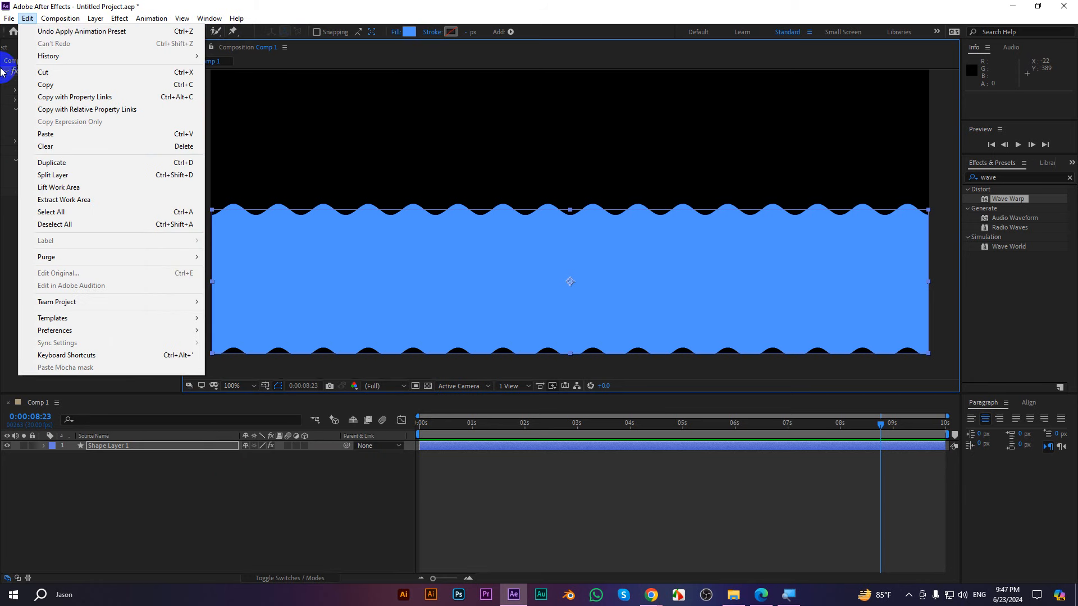
click(13, 202)
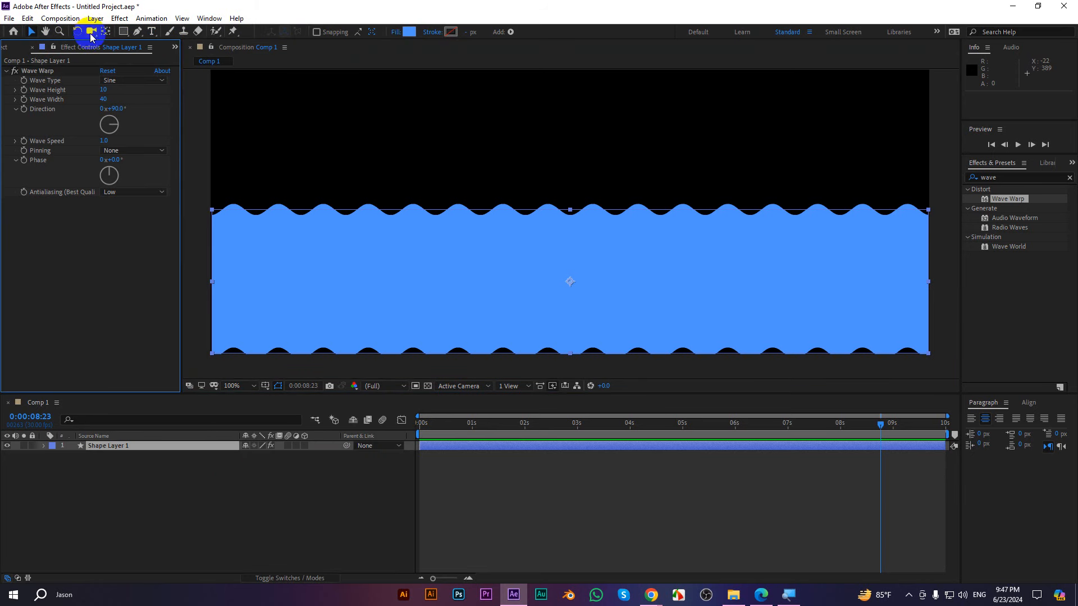
click(175, 50)
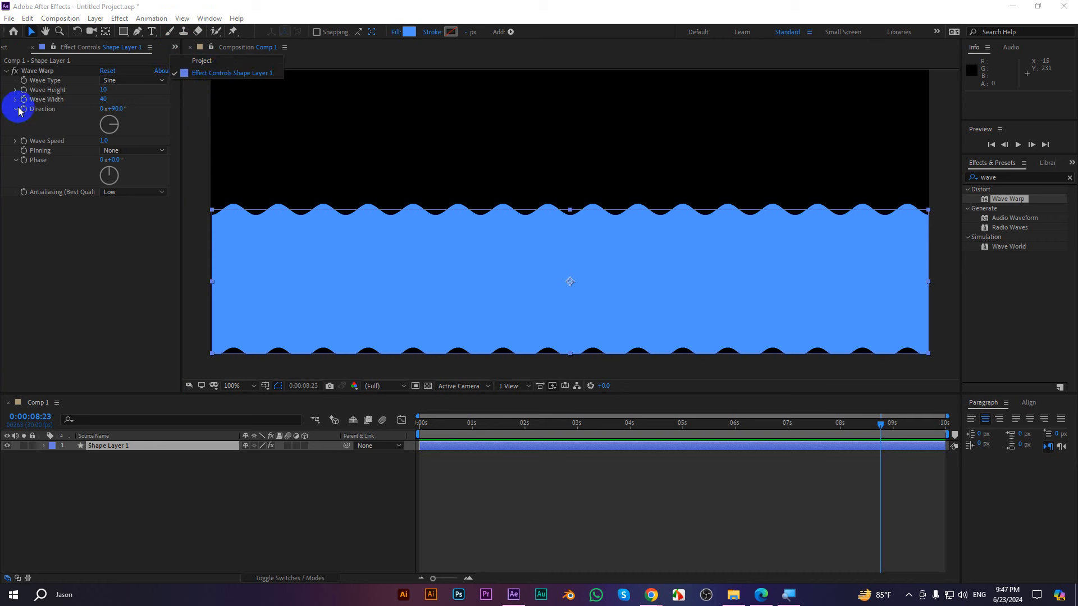
- Try the Square, Triangle, Circle and Uncircle wave types on the Wave Warp effect, and return to Sine
click(62, 72)
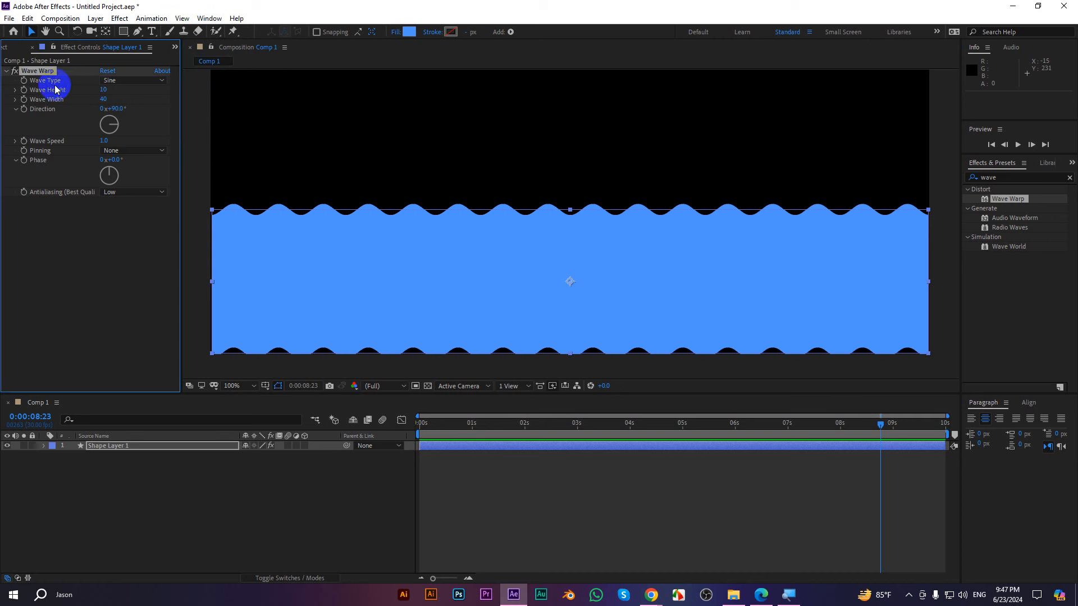
click(111, 84)
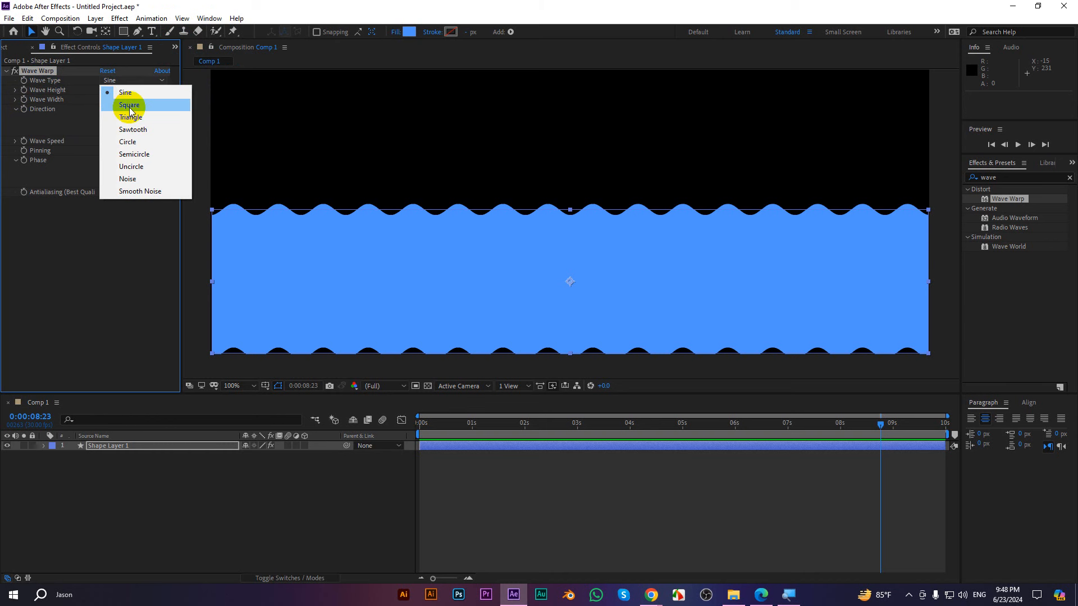
click(129, 106)
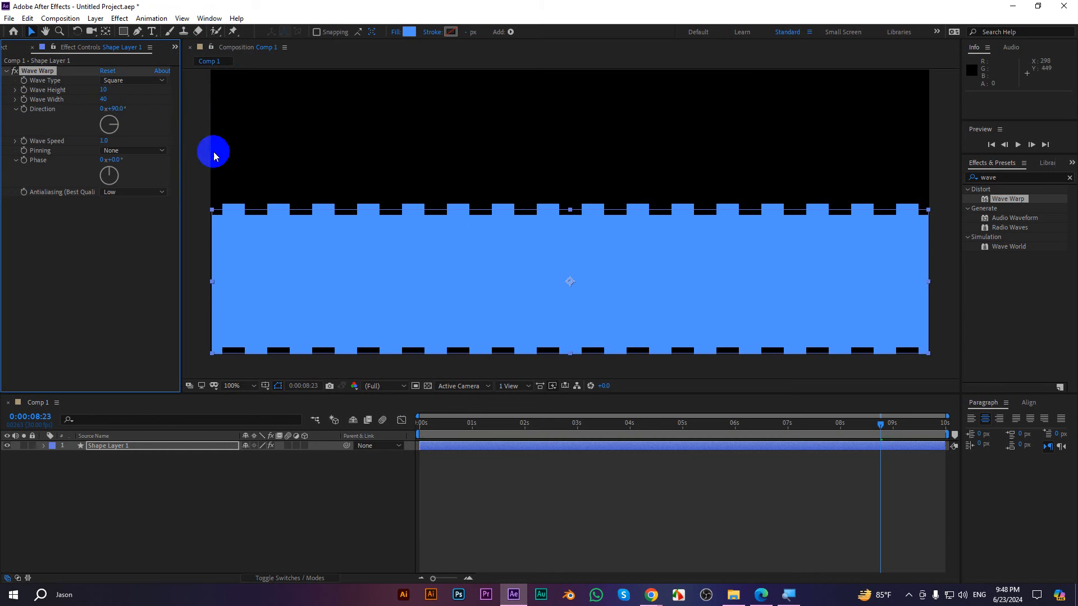
click(110, 80)
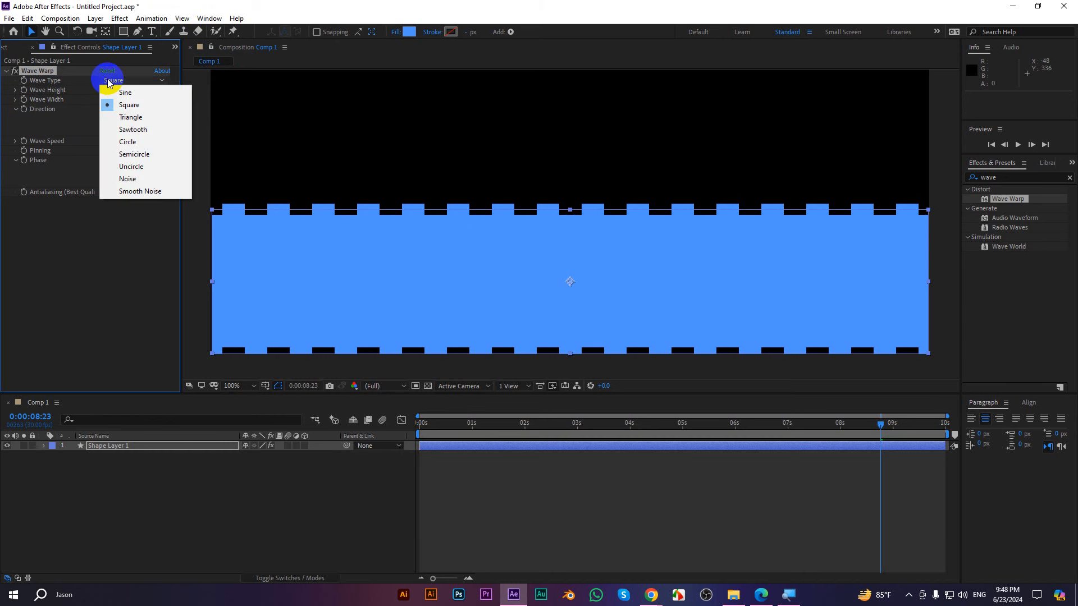
click(124, 117)
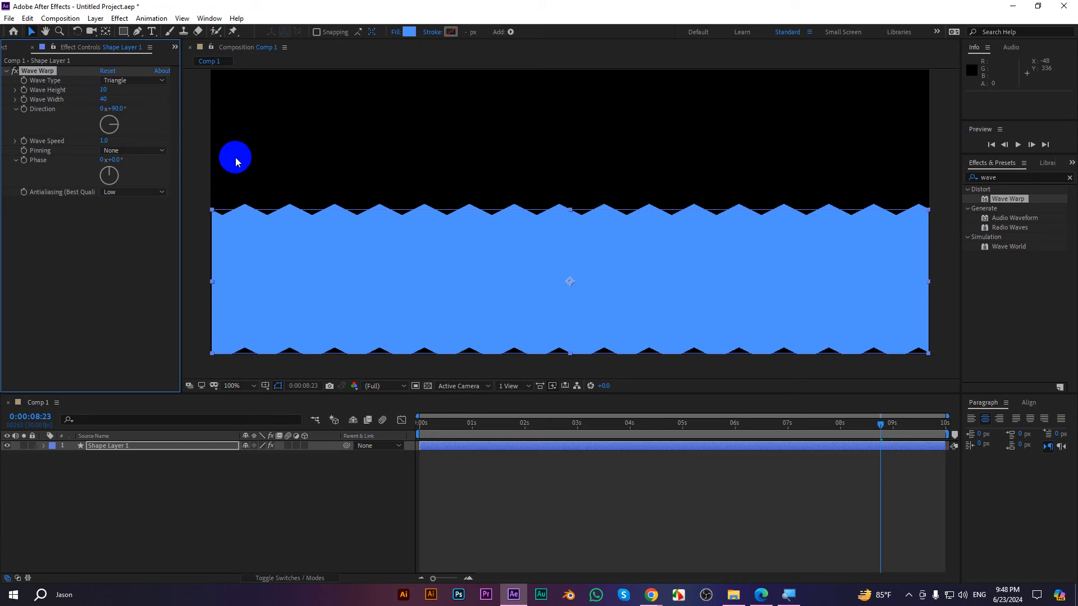
click(113, 81)
click(132, 144)
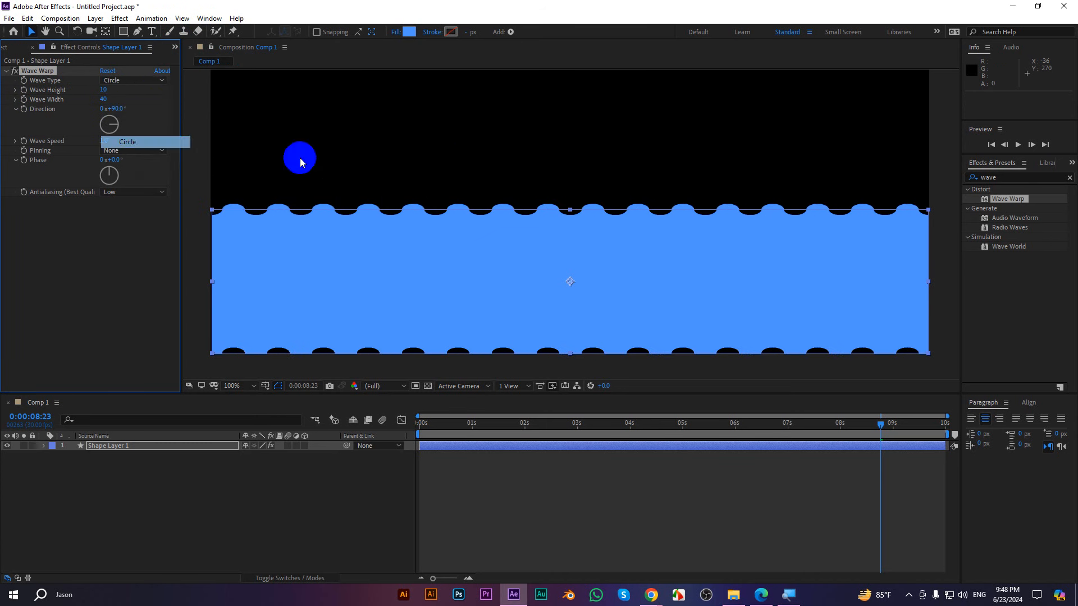
click(123, 81)
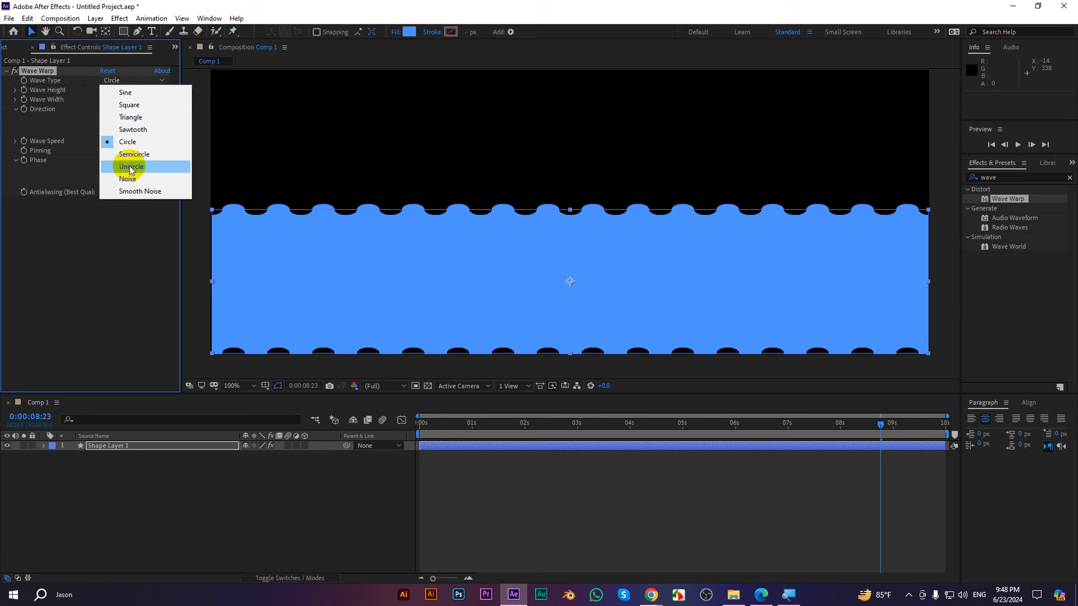
click(126, 168)
click(110, 84)
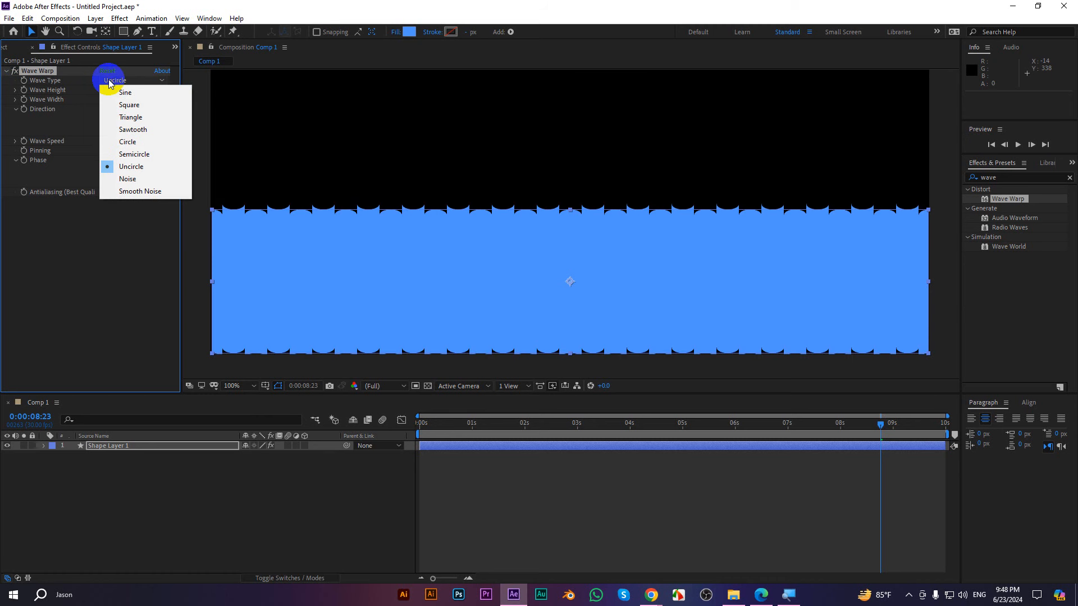
click(122, 94)
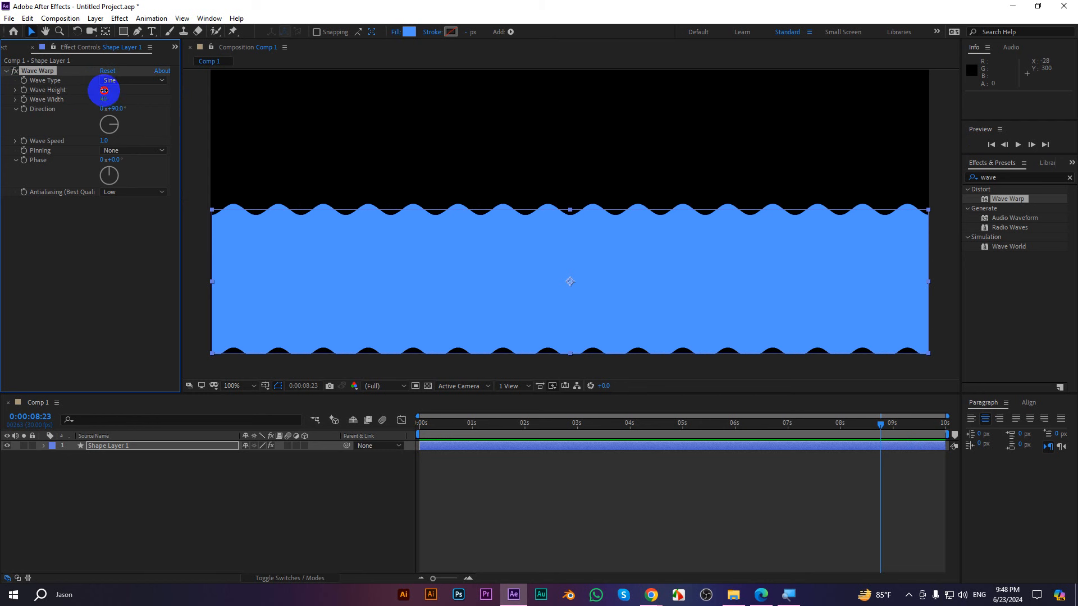
- Set the Wave Warp height to -12 and width to 192, and preview the wave motion from the start
mouse_move(108, 92)
mouse_down()
mouse_move(301, 110)
mouse_move(106, 120)
mouse_move(91, 99)
mouse_up()
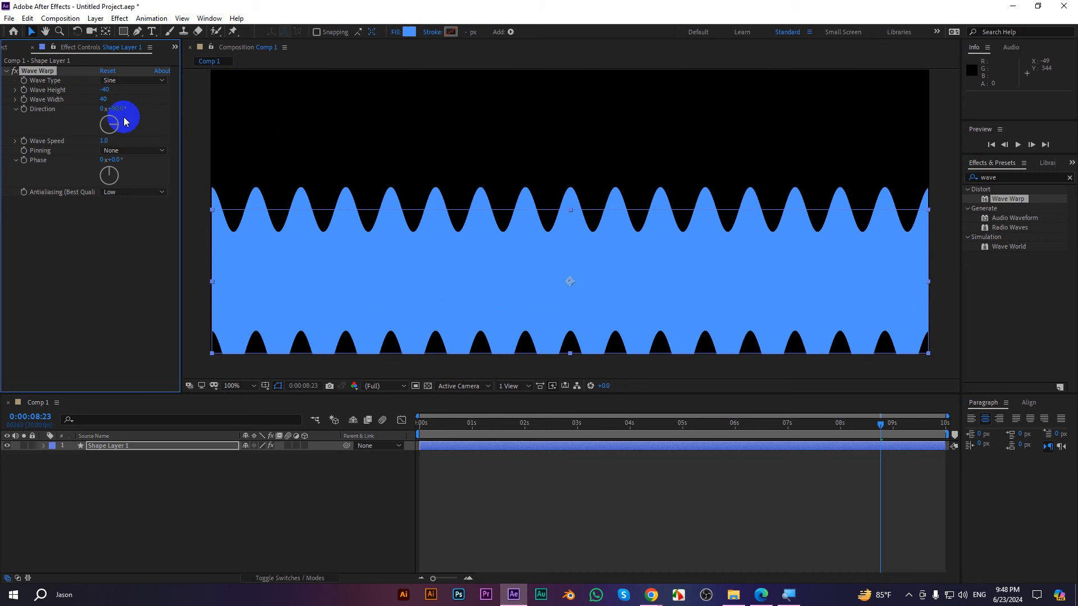
drag(105, 98, 508, 145)
drag(106, 89, 619, 113)
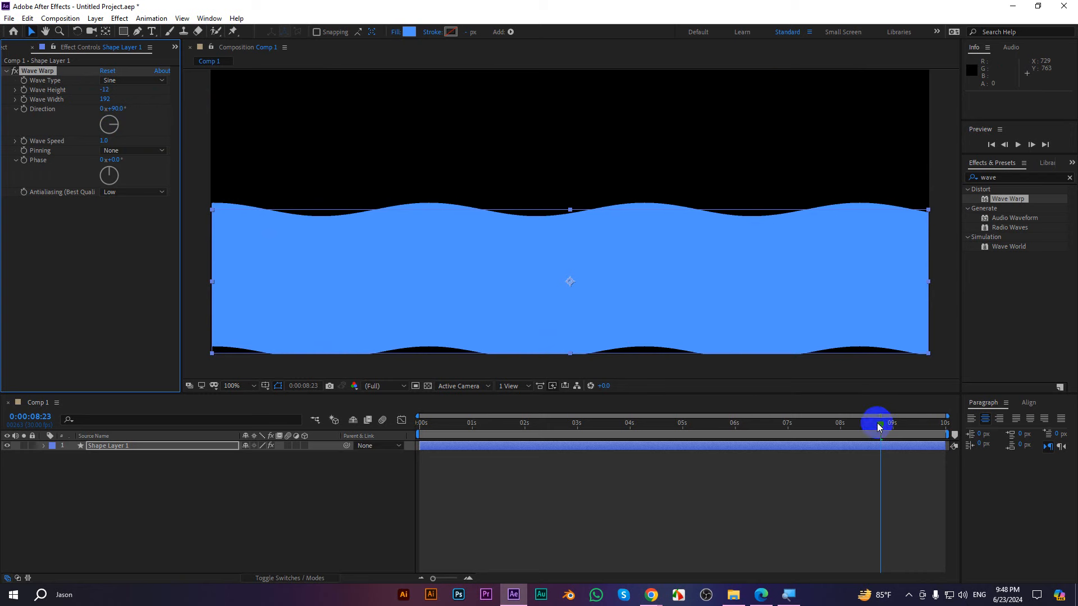
drag(880, 427, 334, 409)
key(space)
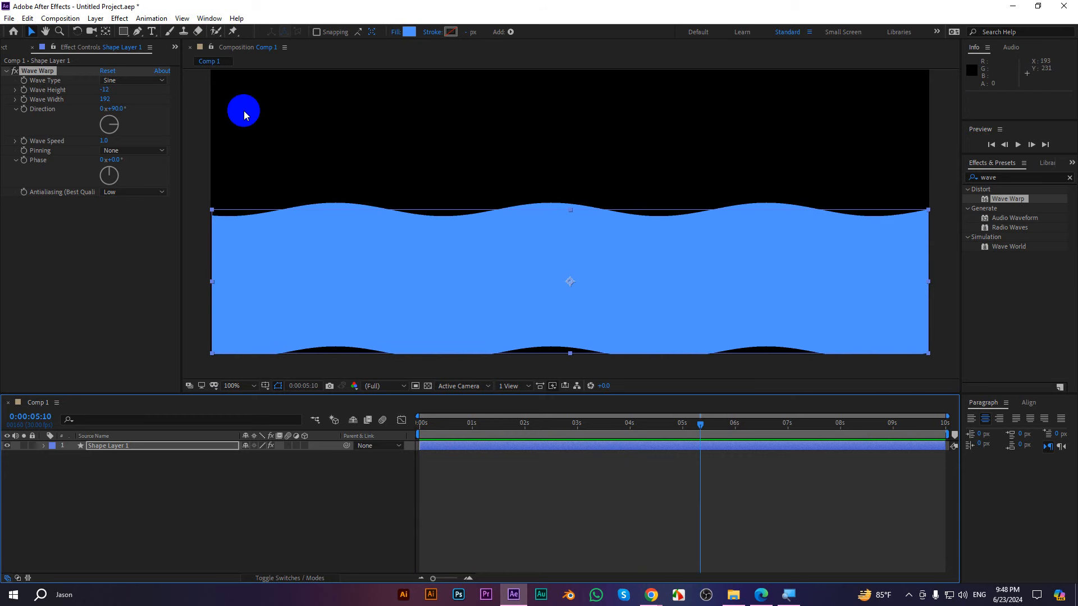
- Pin the Wave Warp to the Bottom Edge and preview the animation from the first frame
key(comma)
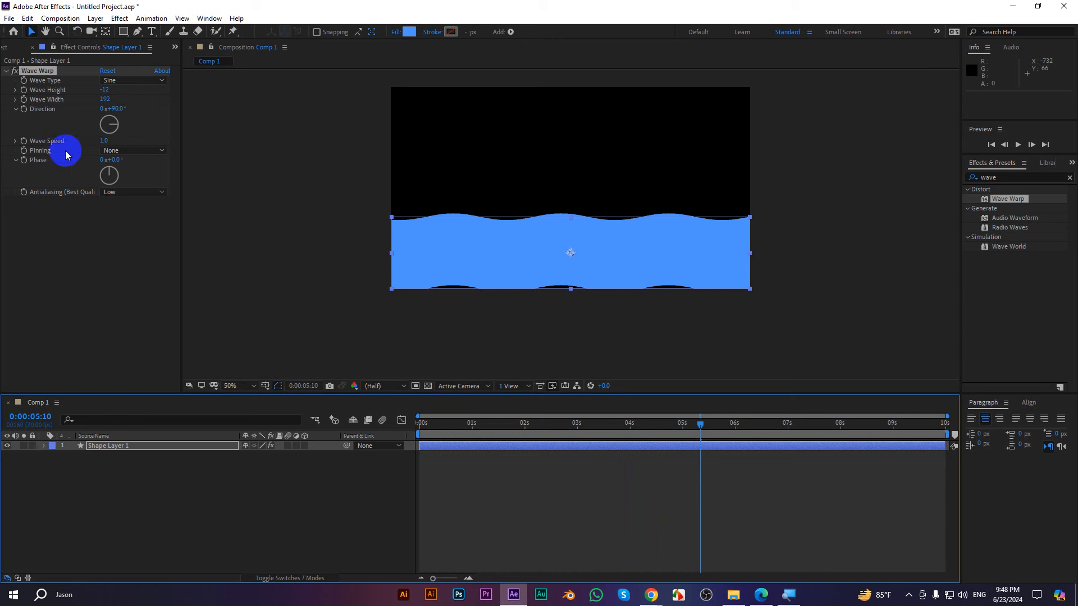
click(114, 152)
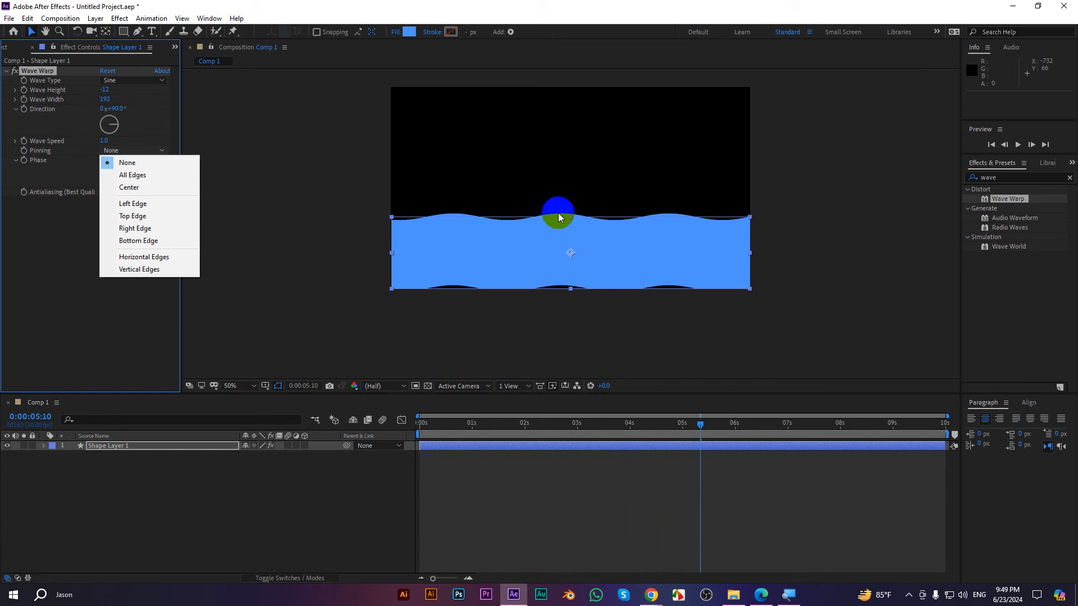
click(134, 241)
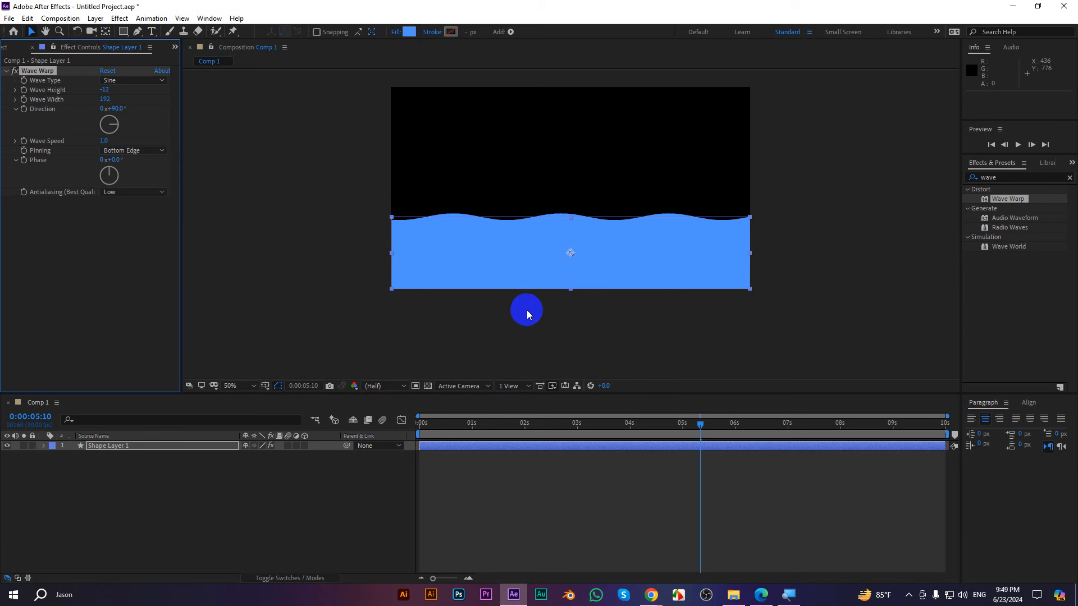
drag(700, 428, 342, 426)
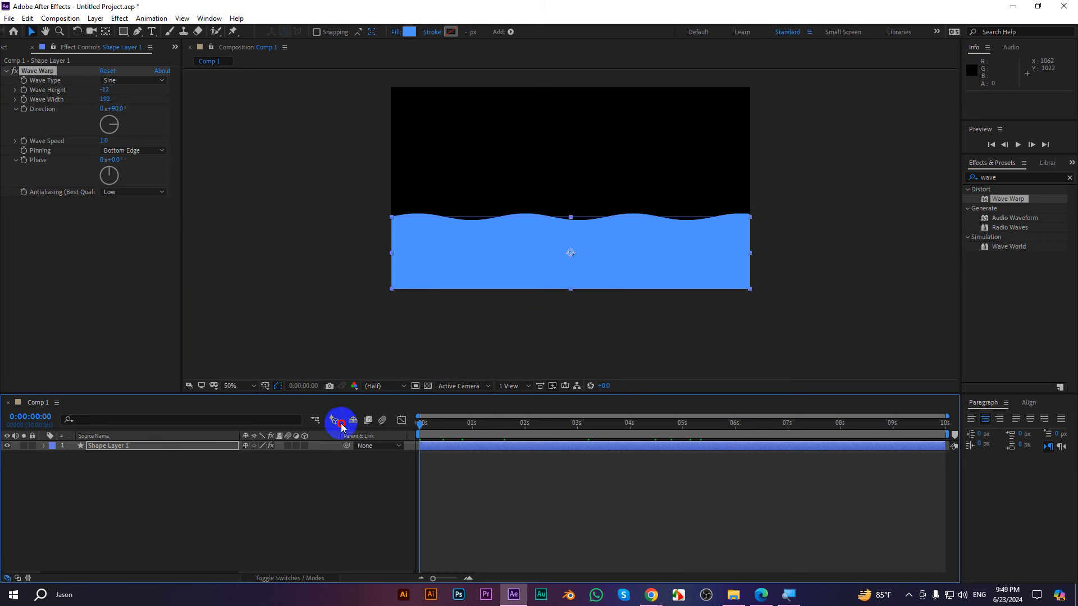
key(space)
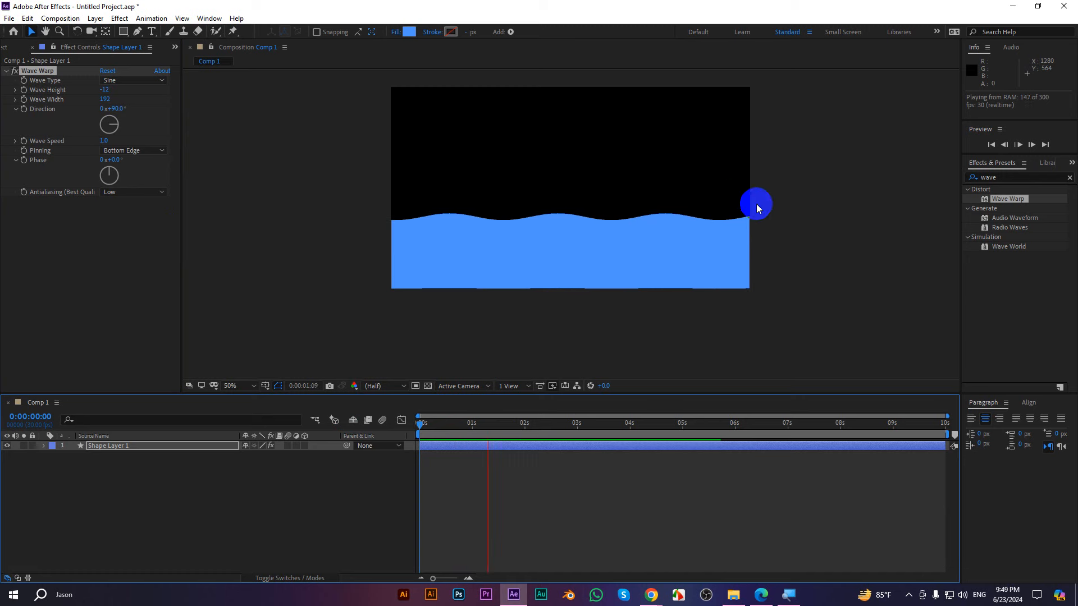
- Fit the whole composition in the viewer and play back the wave animation with the layer deselected
scroll(612, 195, up, 1)
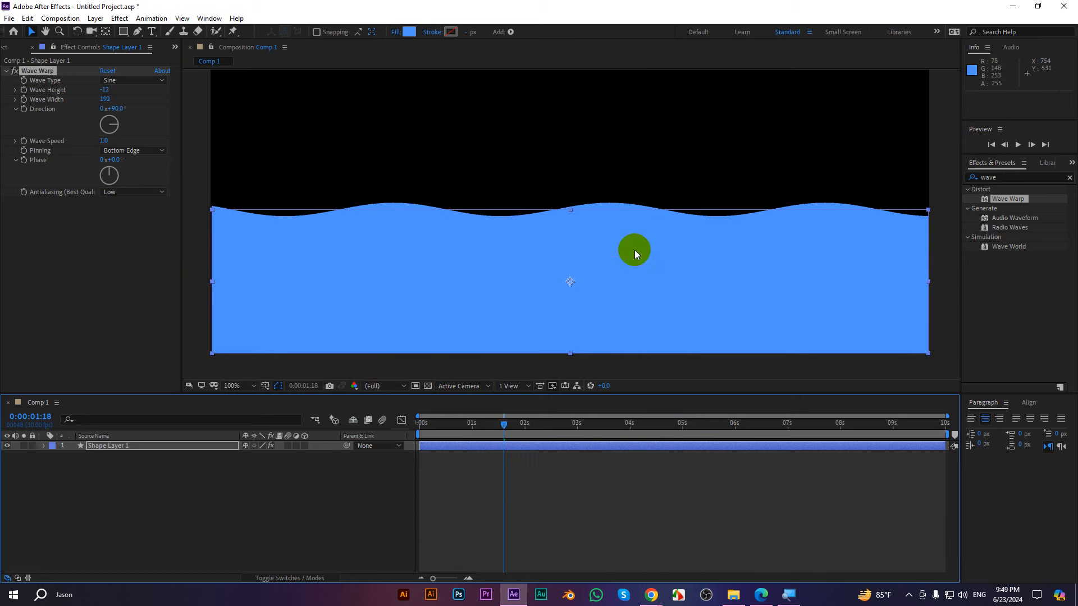
click(234, 384)
click(233, 183)
click(345, 503)
click(632, 475)
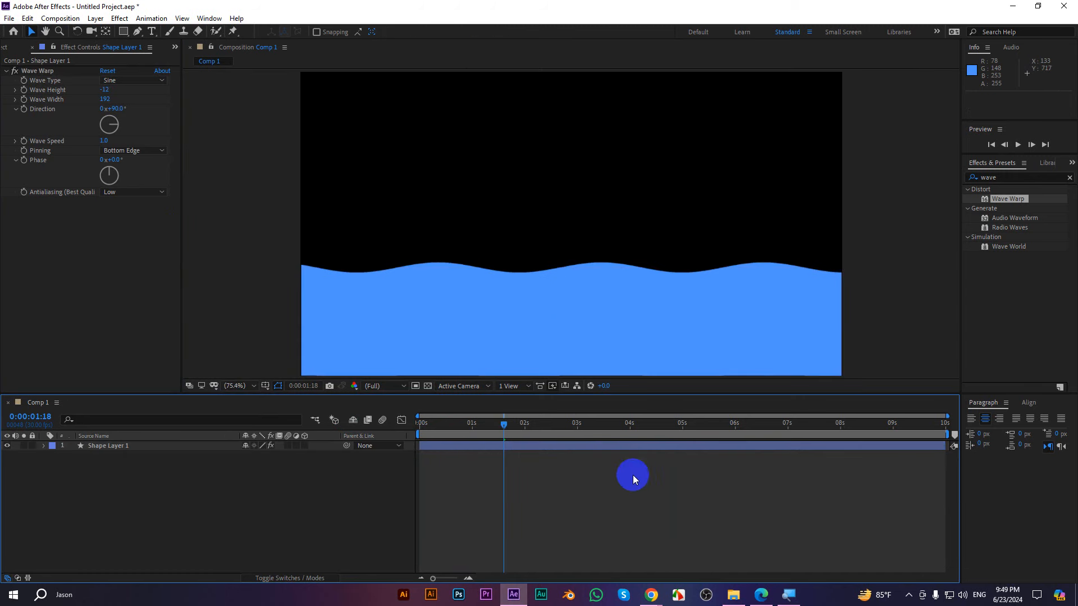
key(space)
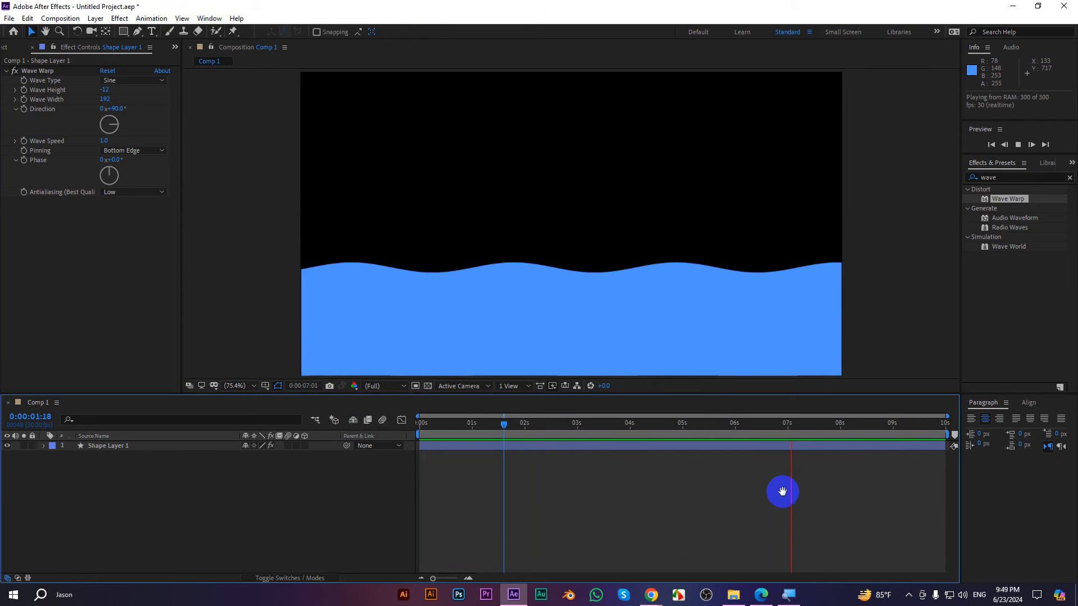
key(space)
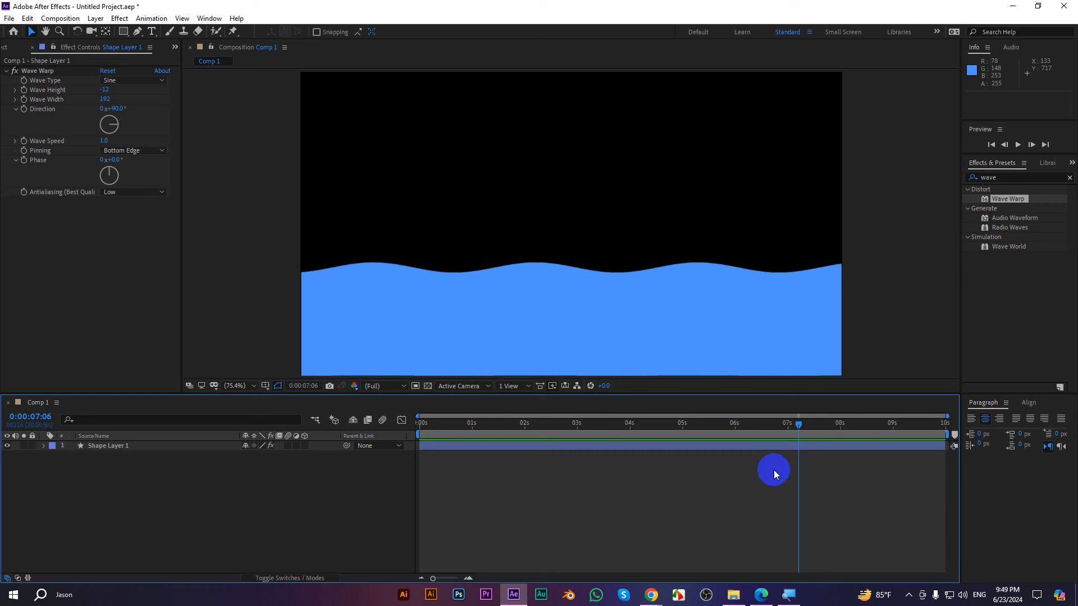
- Set the Wave Warp's wave speed to 5 and preview the motion from the first frame
drag(798, 424, 404, 429)
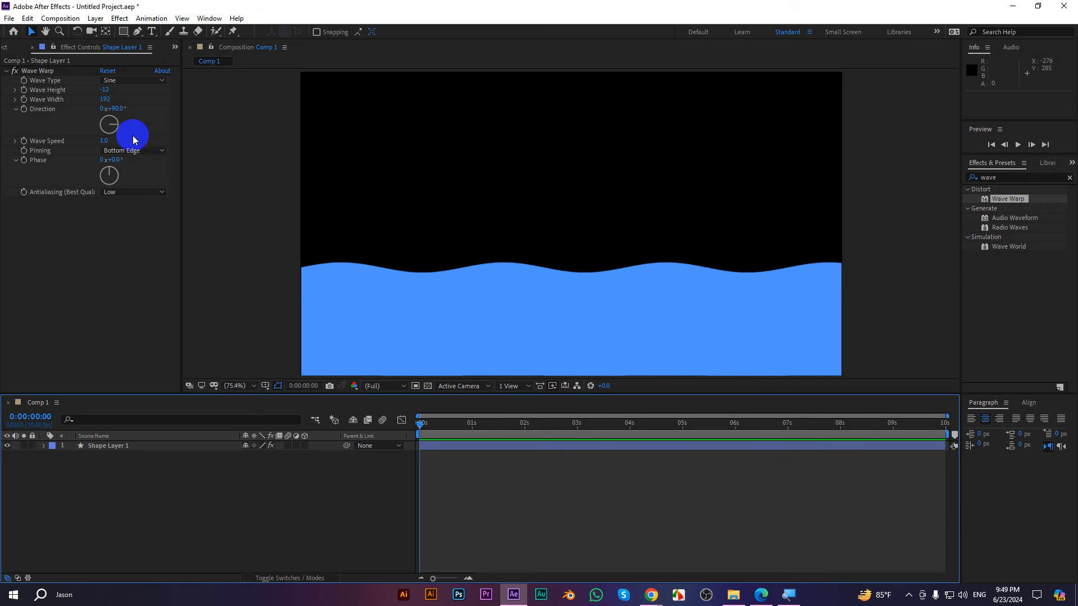
click(103, 142)
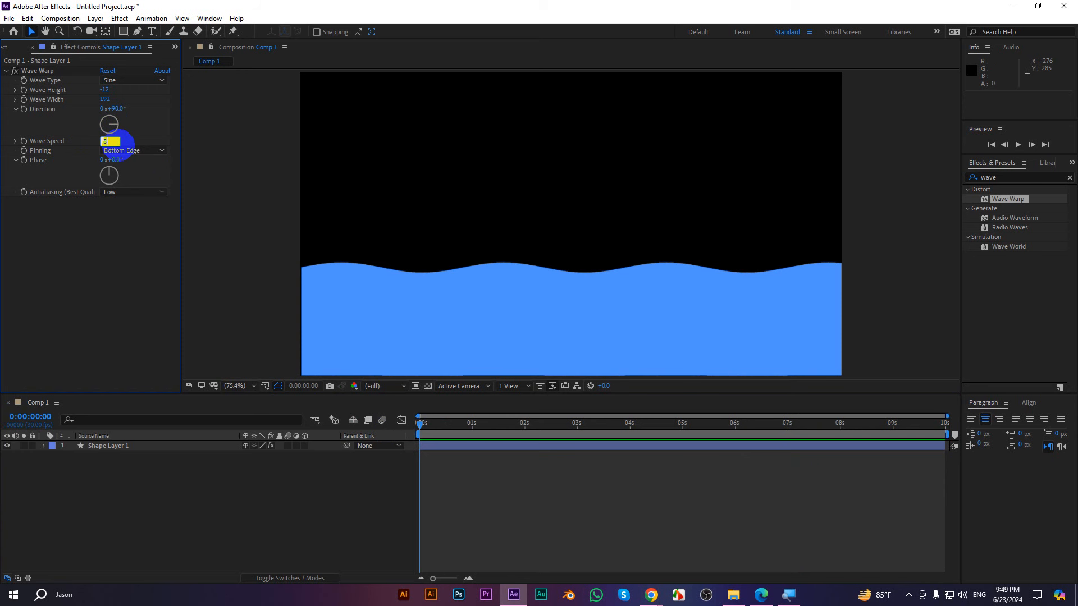
text(5)
click(537, 446)
key(space)
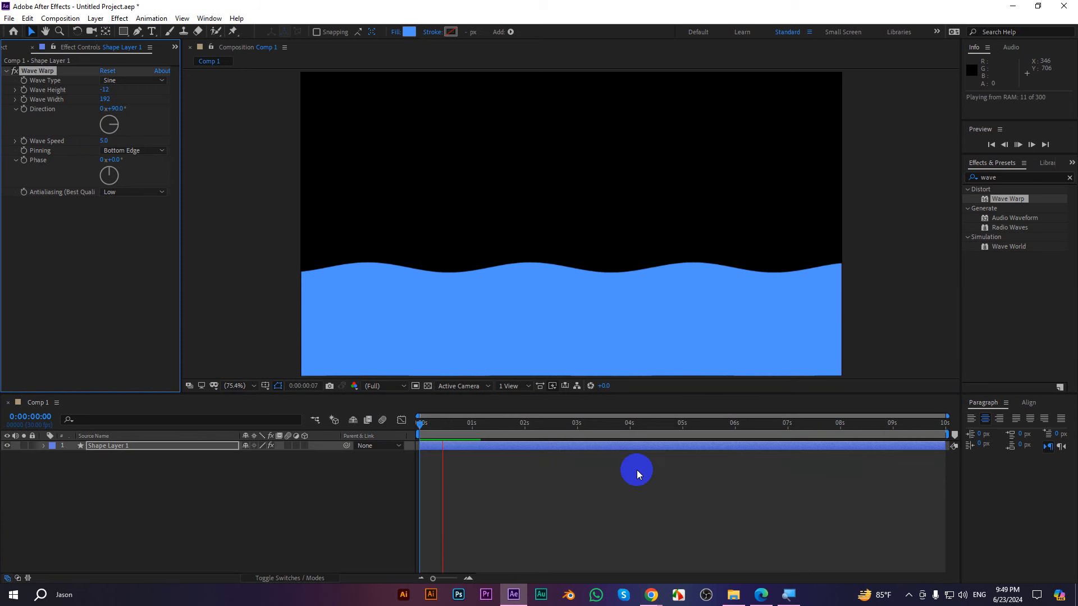
key(space)
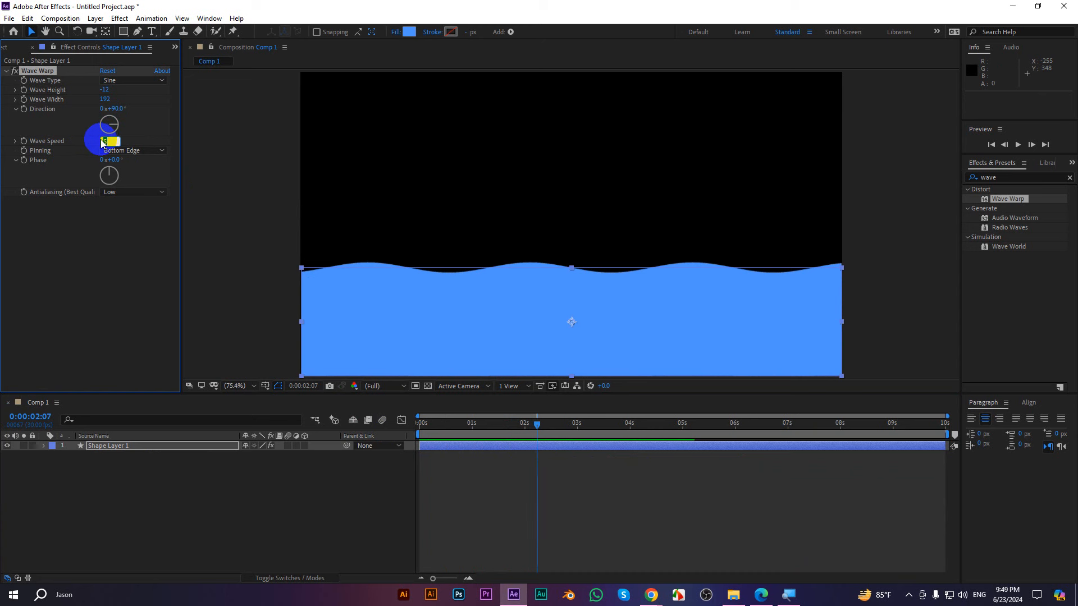
- Set the Wave Warp's wave speed to 2 and preview the motion
key(Return)
key(space)
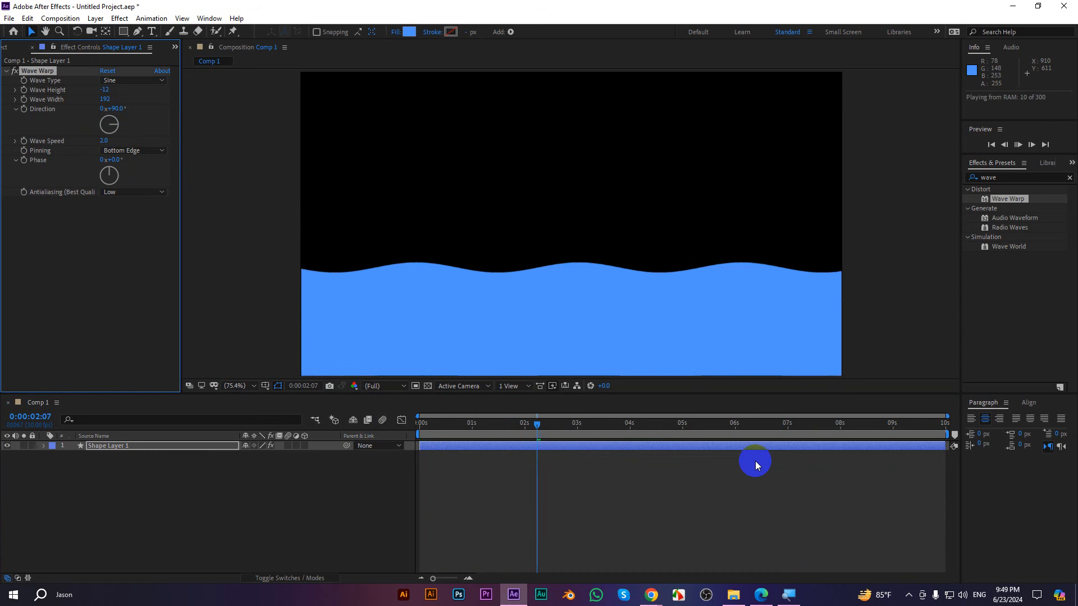
key(space)
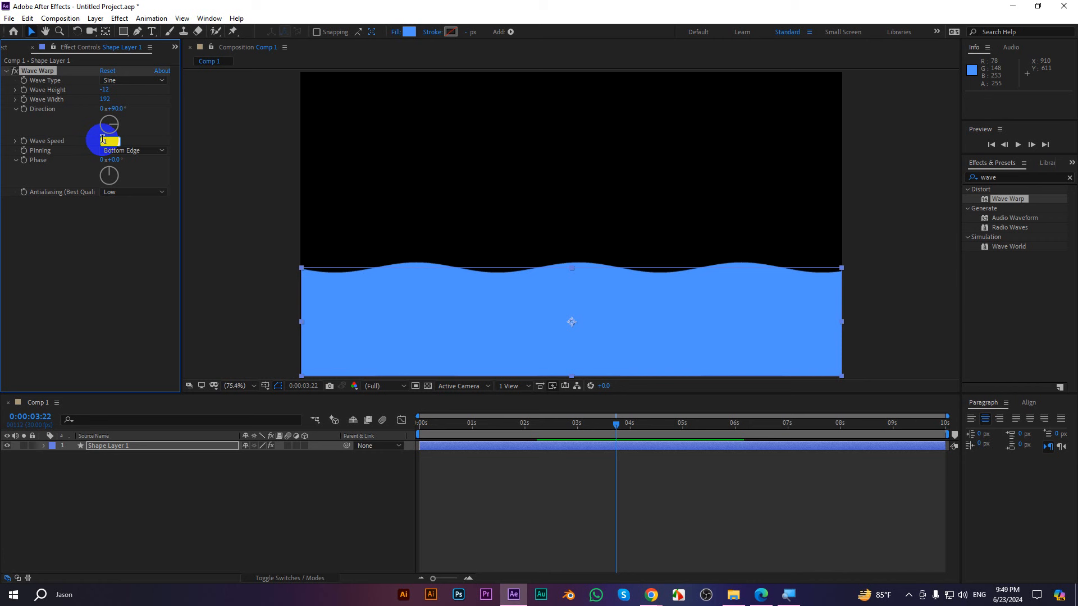
- Set the wave speed to 1, preview the waves from the first frame, and deselect the shape layer
text(0)
key(Return)
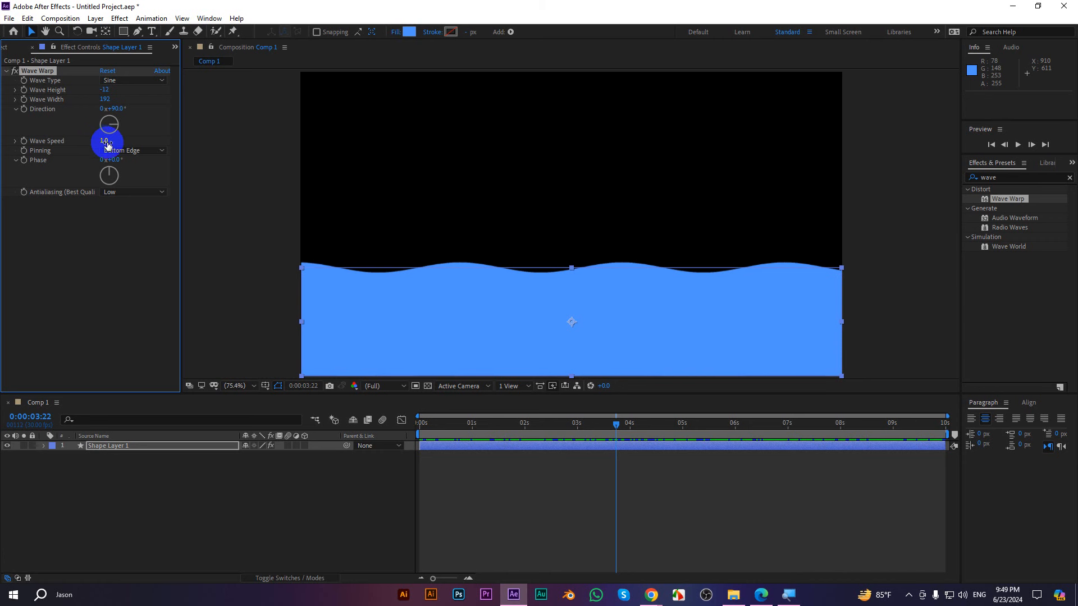
drag(616, 426, 357, 410)
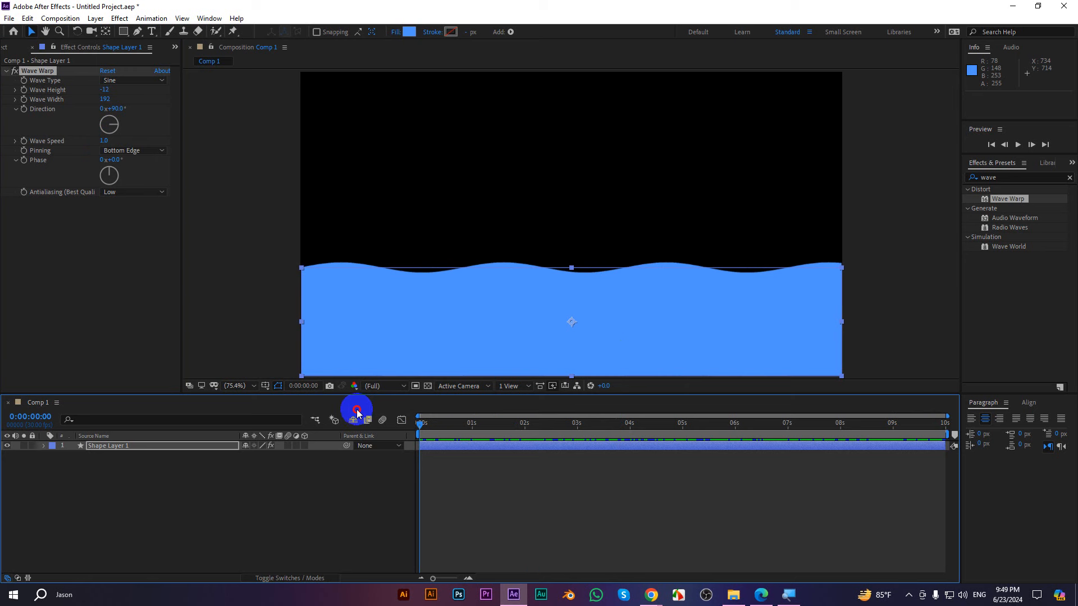
key(space)
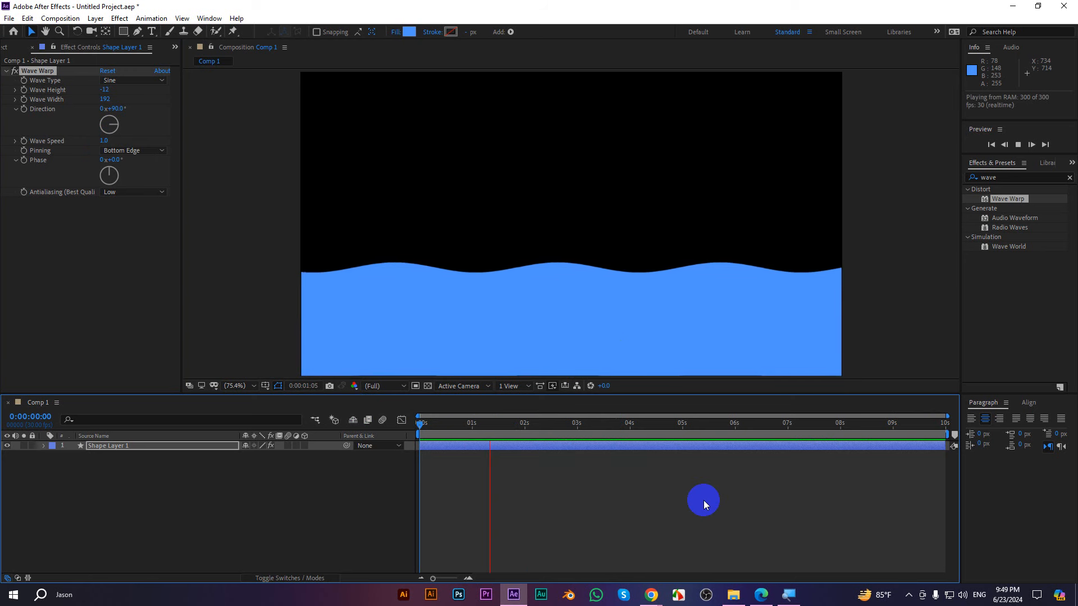
click(413, 275)
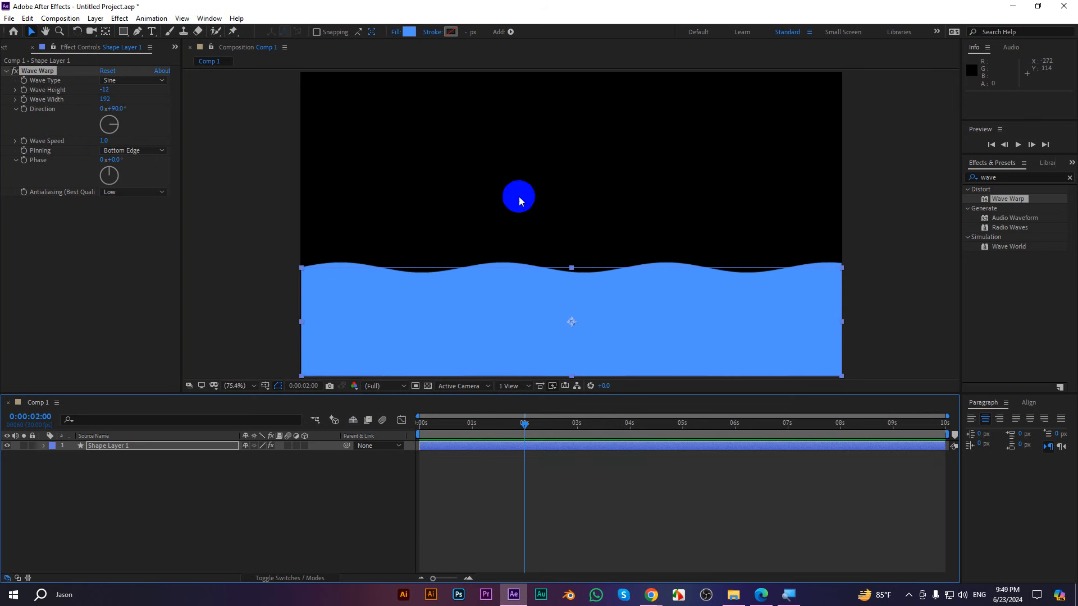
click(875, 177)
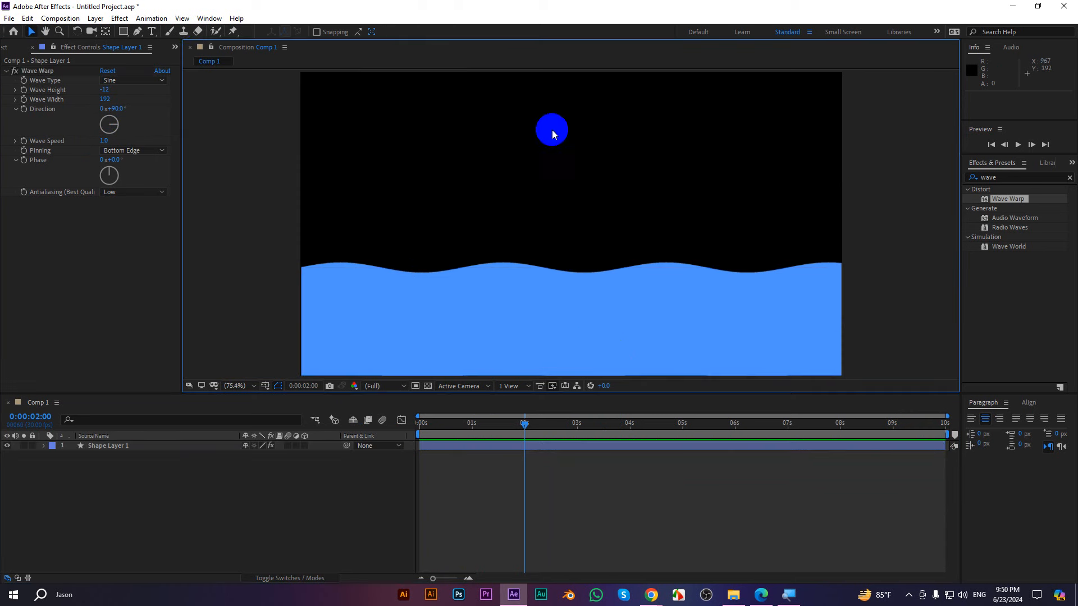
- Draw a four-point blue shape tapering downward from above the frame's upper edge with the Pen tool, and move it slightly down
click(137, 32)
key(comma)
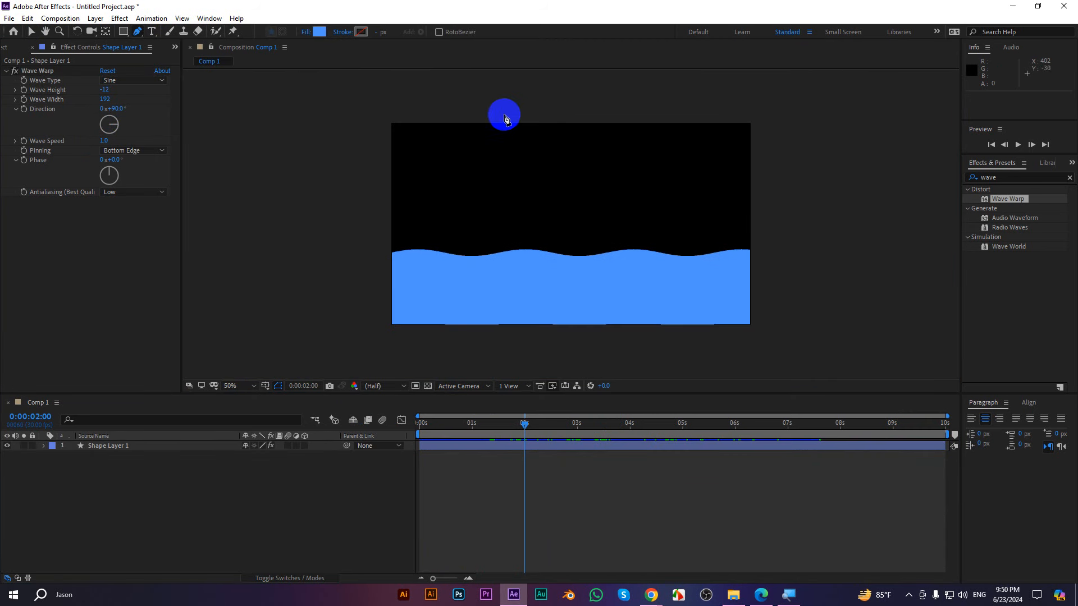
click(503, 115)
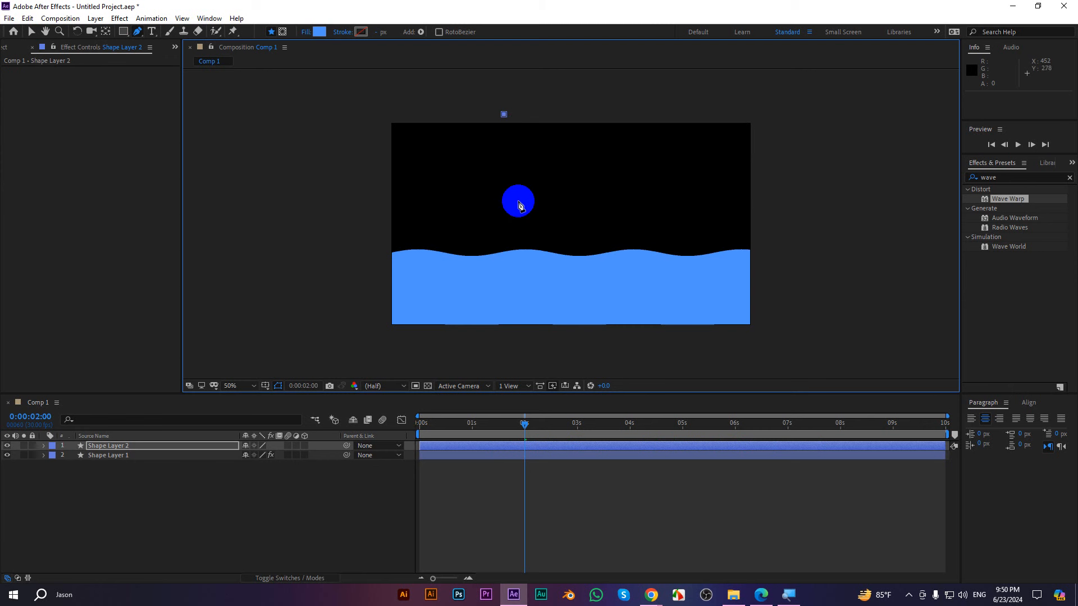
click(518, 201)
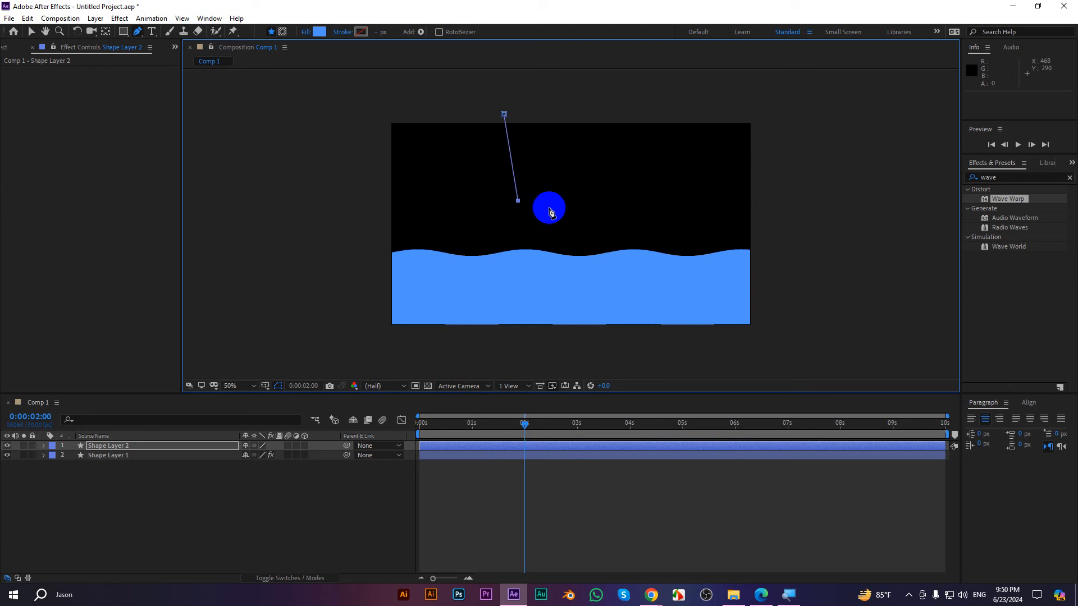
click(588, 107)
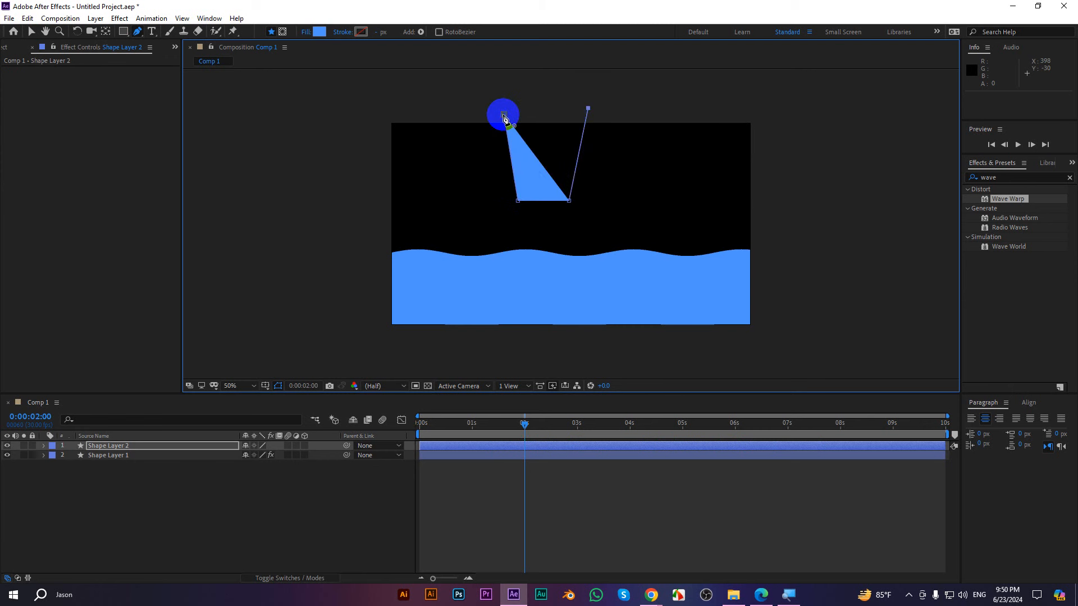
click(503, 116)
click(31, 32)
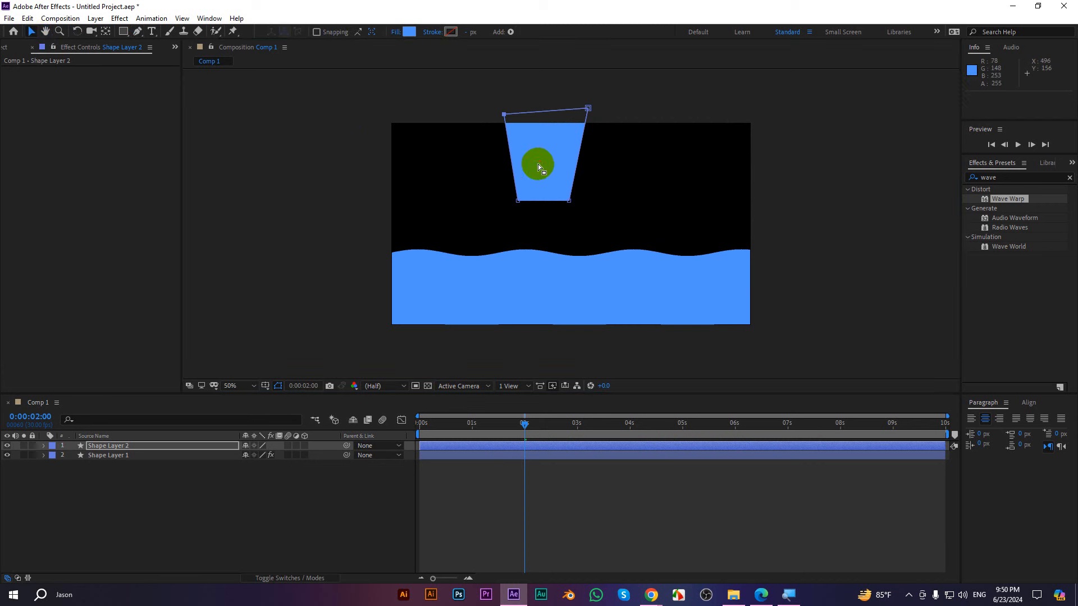
drag(554, 140, 551, 149)
click(825, 128)
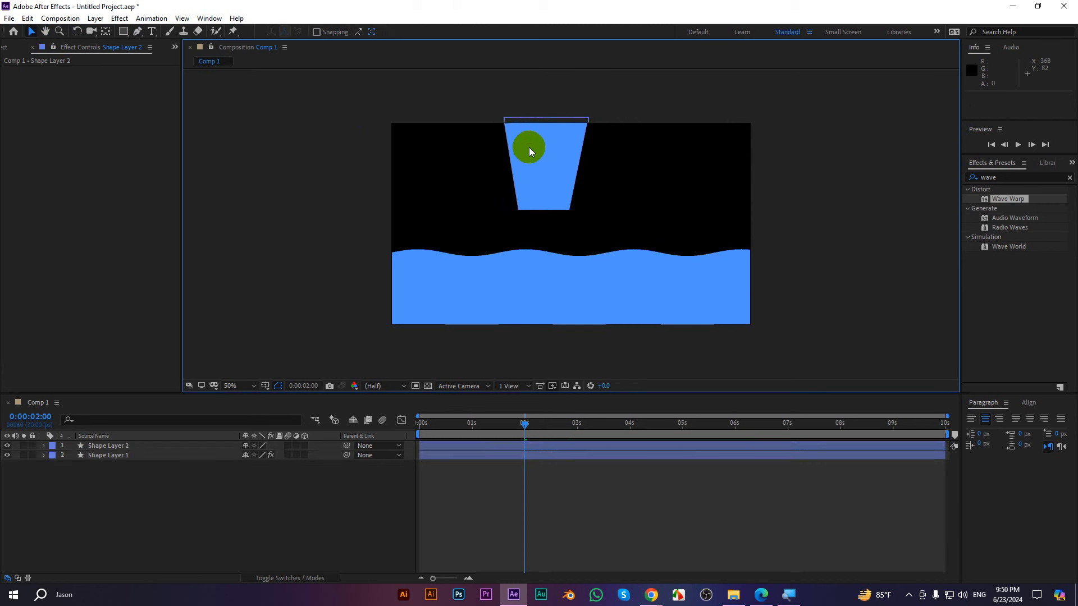
- Change the tapered shape's fill color to the pale blue DBE6F7
click(530, 150)
click(409, 32)
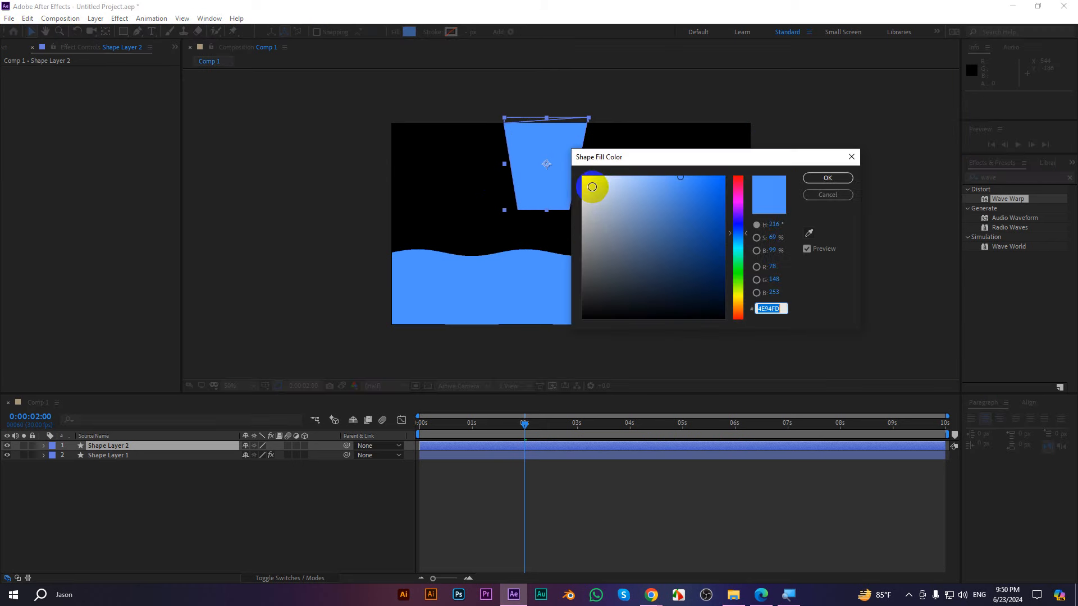
click(597, 179)
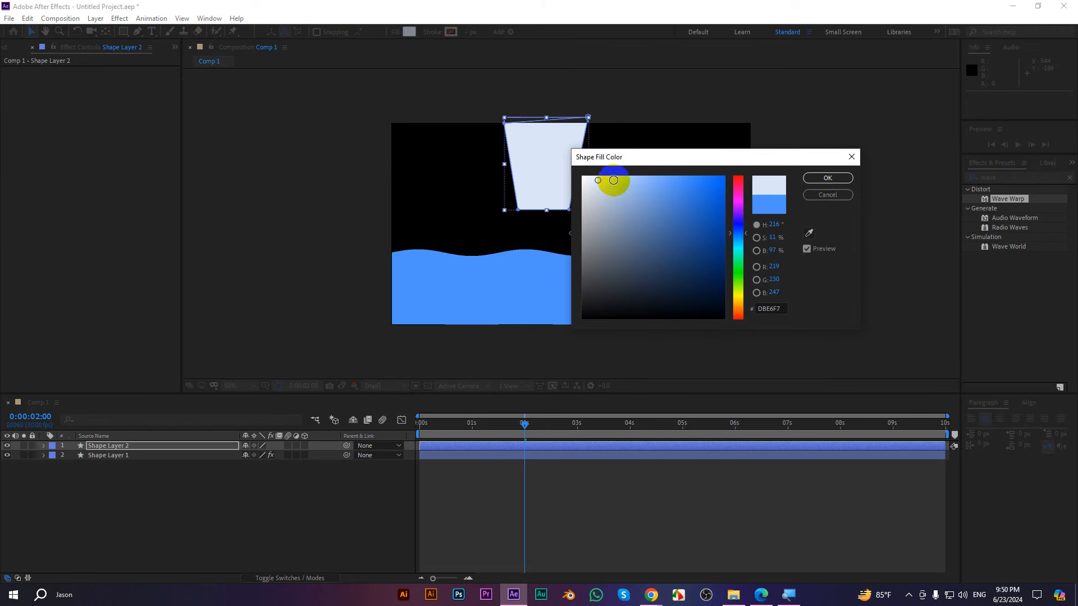
click(828, 178)
key(period)
key(comma)
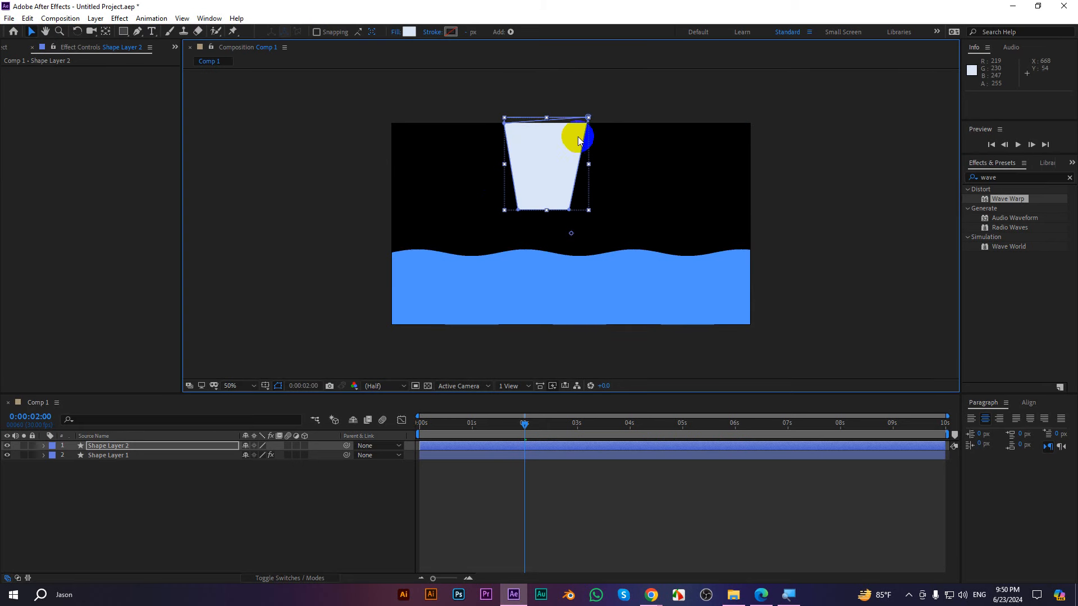
- Apply the Wave Warp effect to the tapered shape layer and set its pinning to Bottom Edge
double_click(1009, 200)
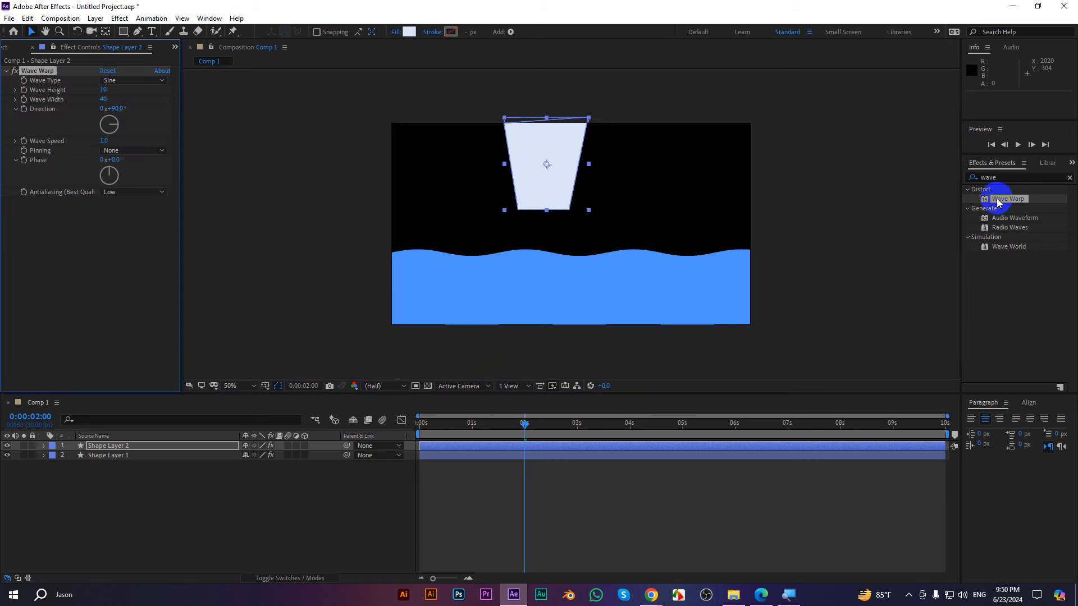
scroll(528, 112, up, 1)
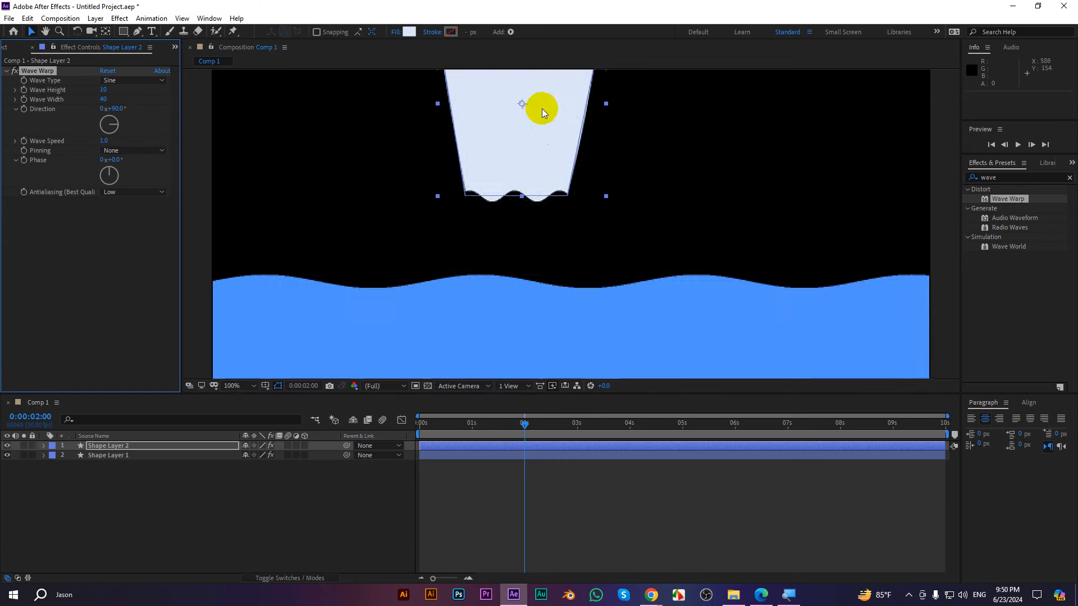
key(space)
drag(570, 143, 590, 240)
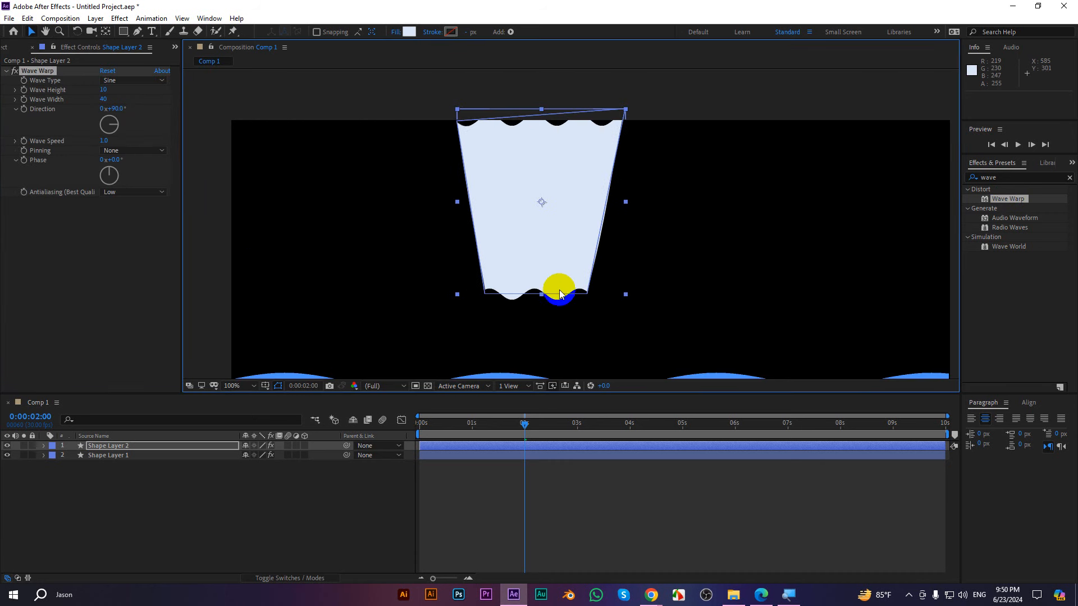
click(134, 152)
click(129, 240)
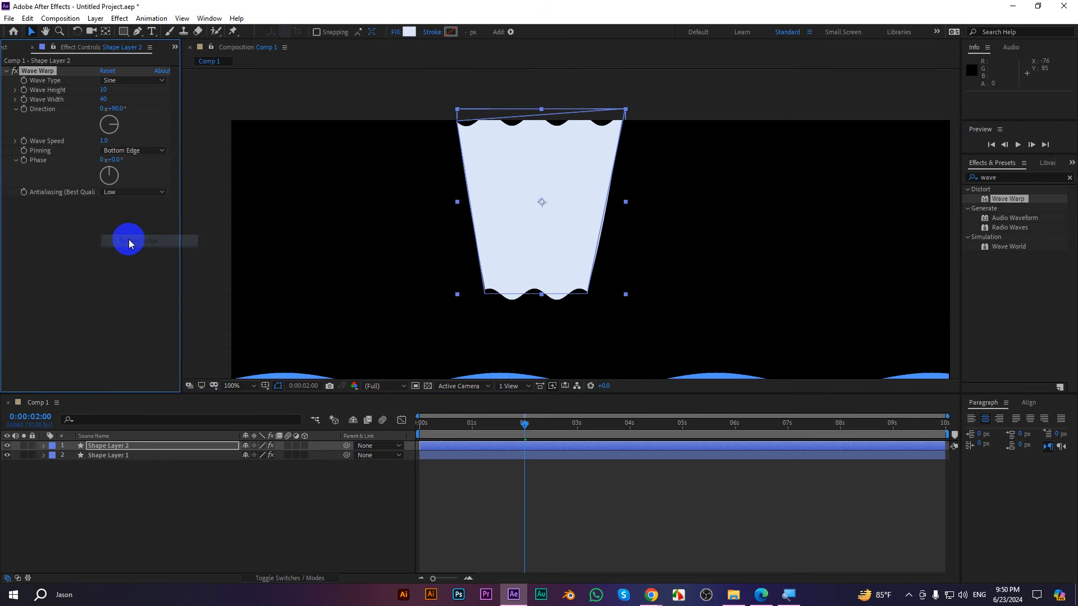
click(545, 198)
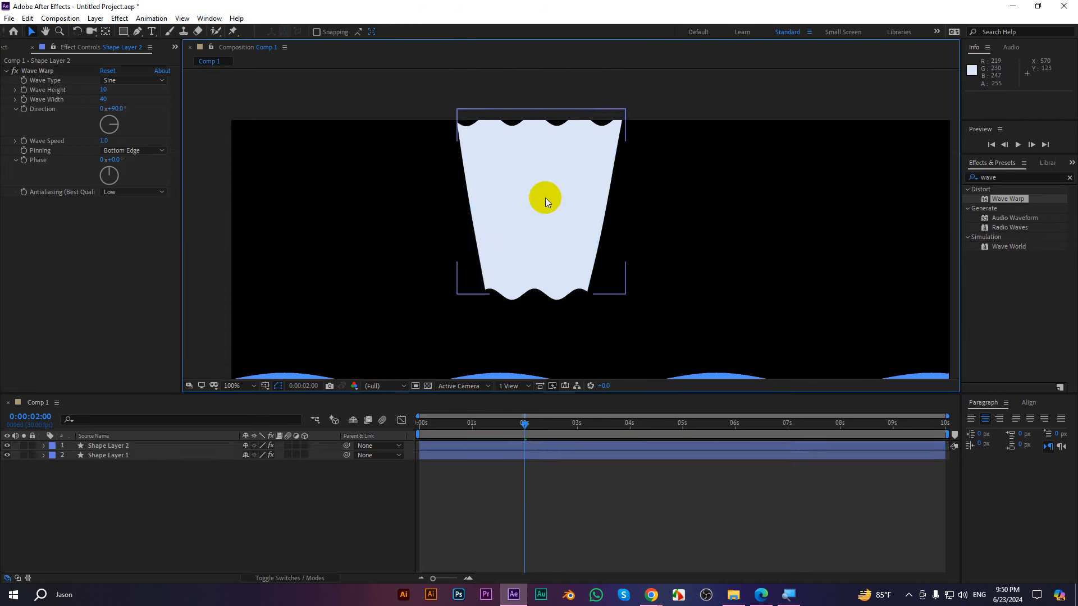
click(126, 151)
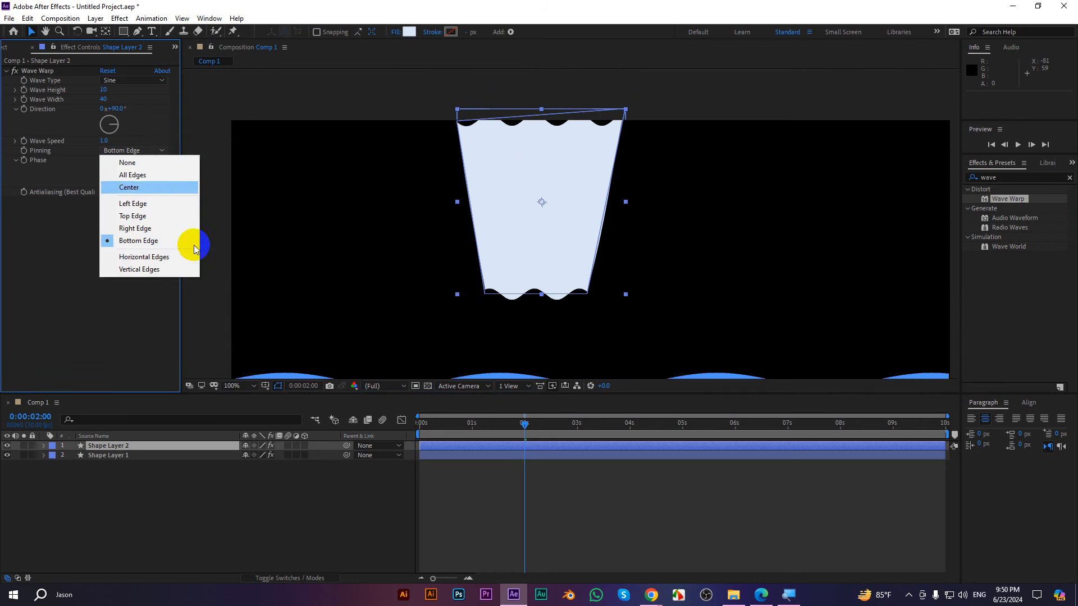
click(138, 242)
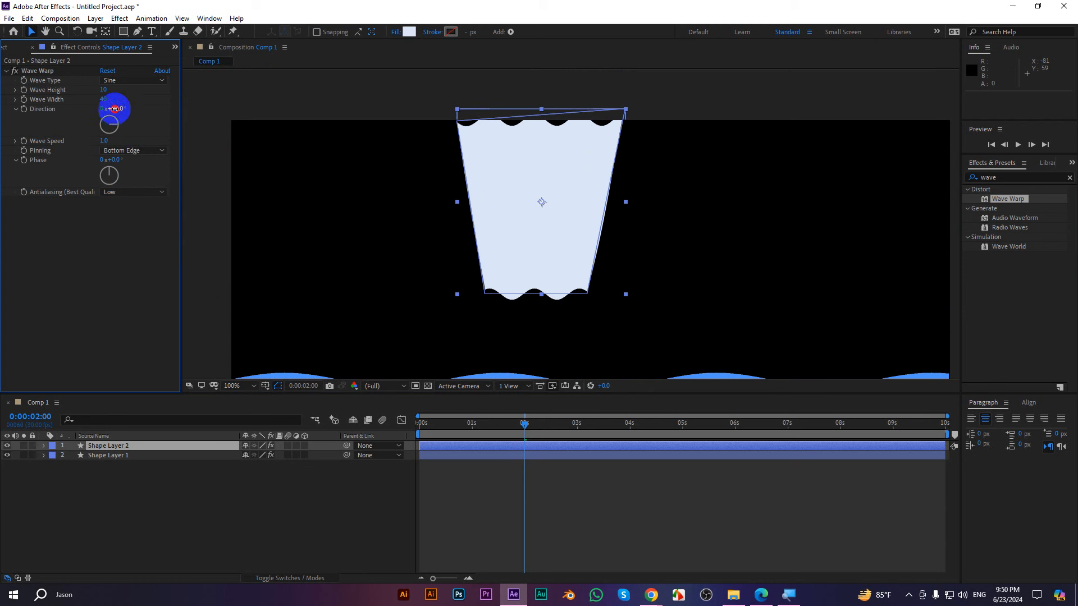
- Set the tapered shape's Wave Warp to direction 0°, wave height 9 and wave width 86, and preview the motion
text(0)
key(Return)
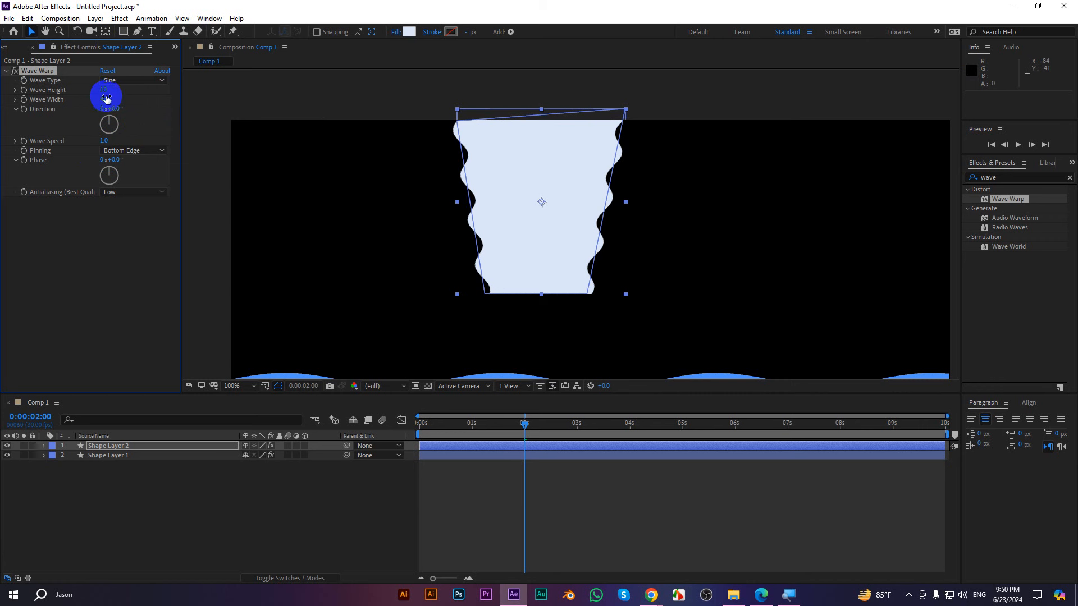
drag(106, 93, 570, 168)
drag(457, 162, 428, 158)
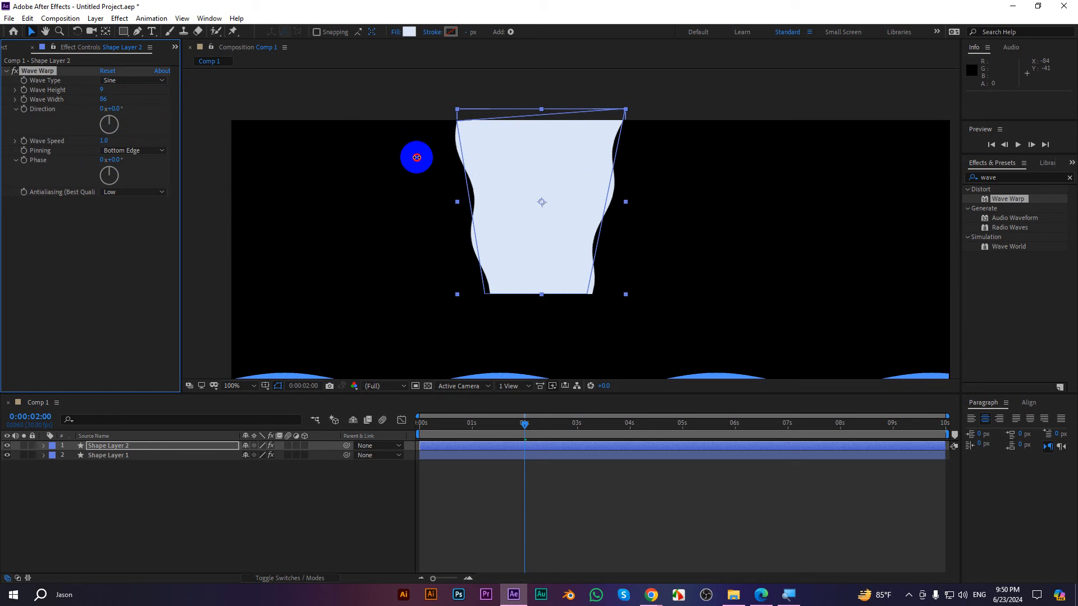
key(space)
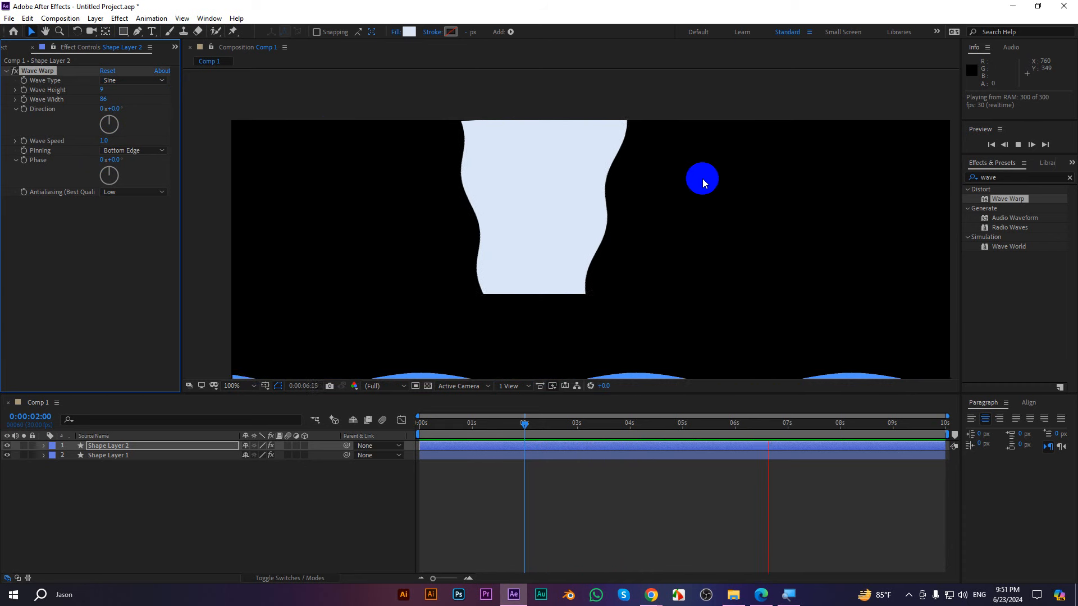
- Reposition and stretch the pale shape down into the water, and place its layer below Shape Layer 1
scroll(557, 188, down, 1)
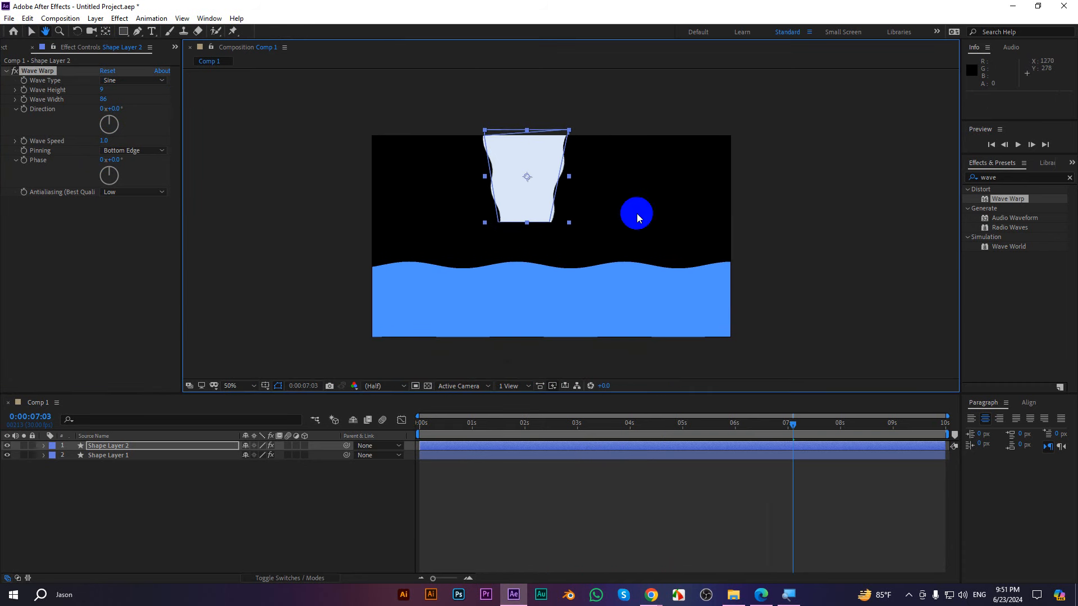
drag(549, 152, 564, 150)
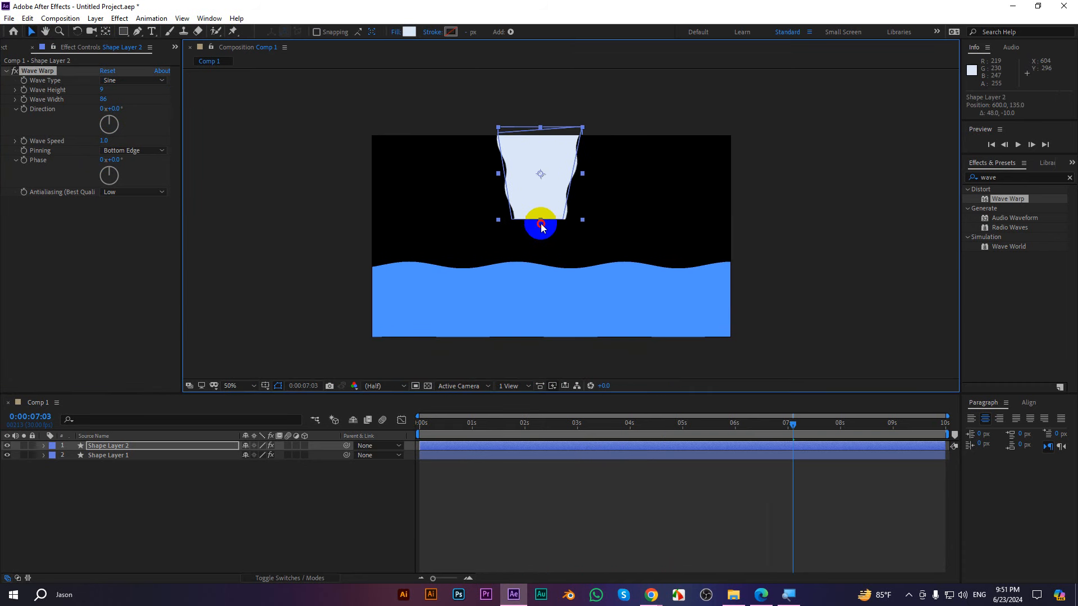
mouse_move(542, 225)
mouse_down()
mouse_move(544, 248)
mouse_move(557, 235)
mouse_up()
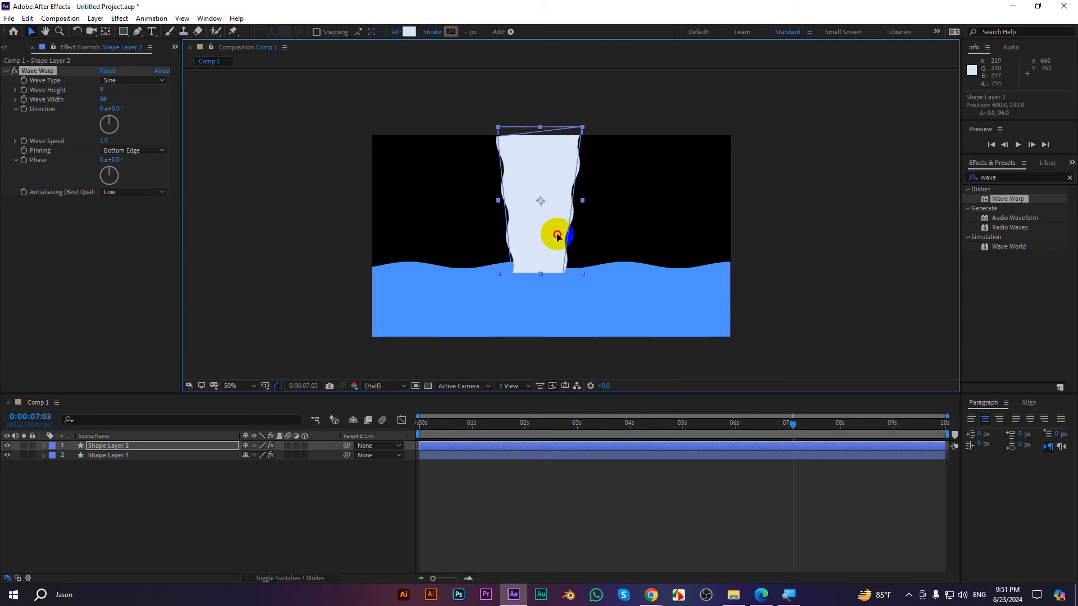
drag(113, 447, 116, 473)
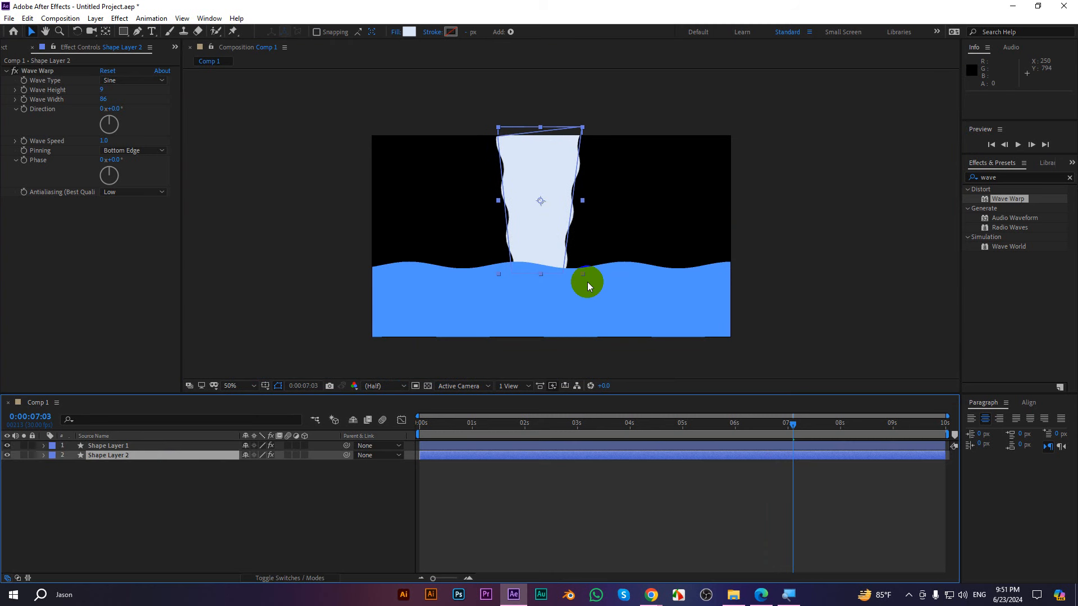
key(space)
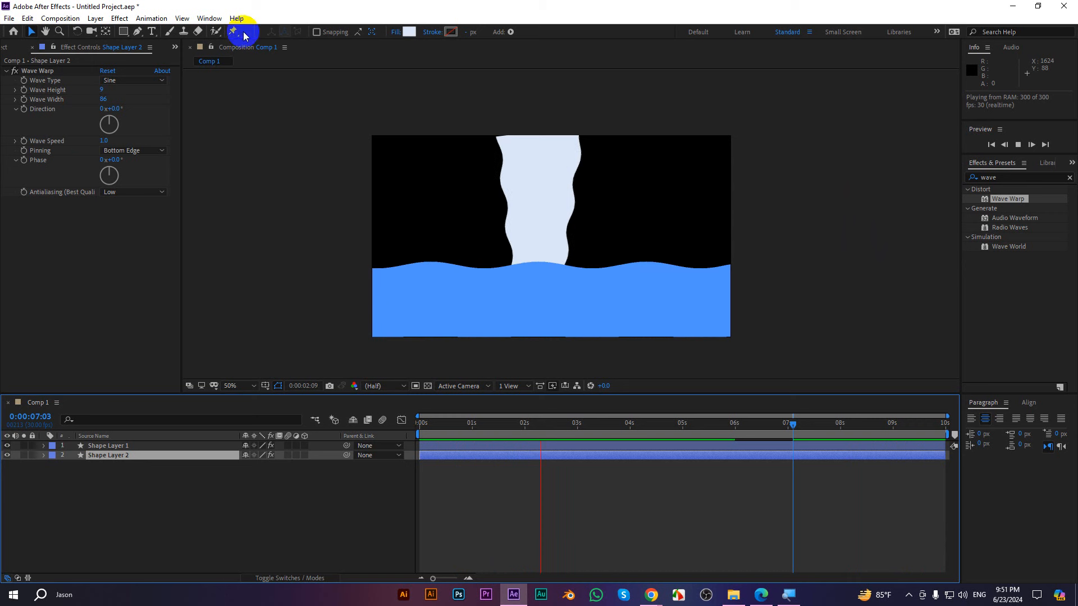
- Try High antialiasing on the pale shape's Wave Warp and return it to Low
click(124, 162)
drag(124, 162, 29, 188)
click(109, 193)
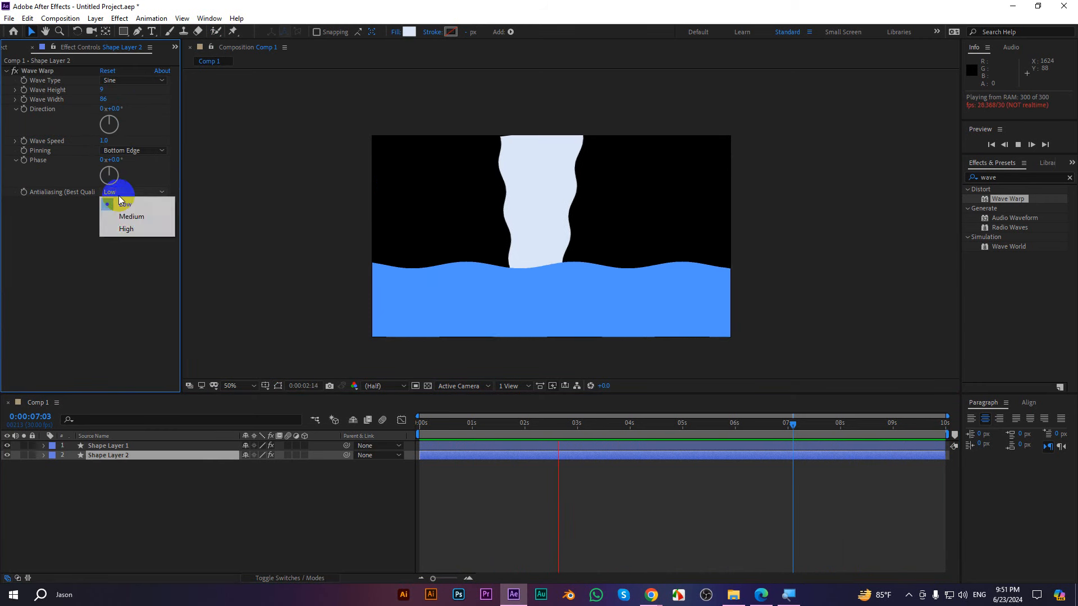
click(126, 229)
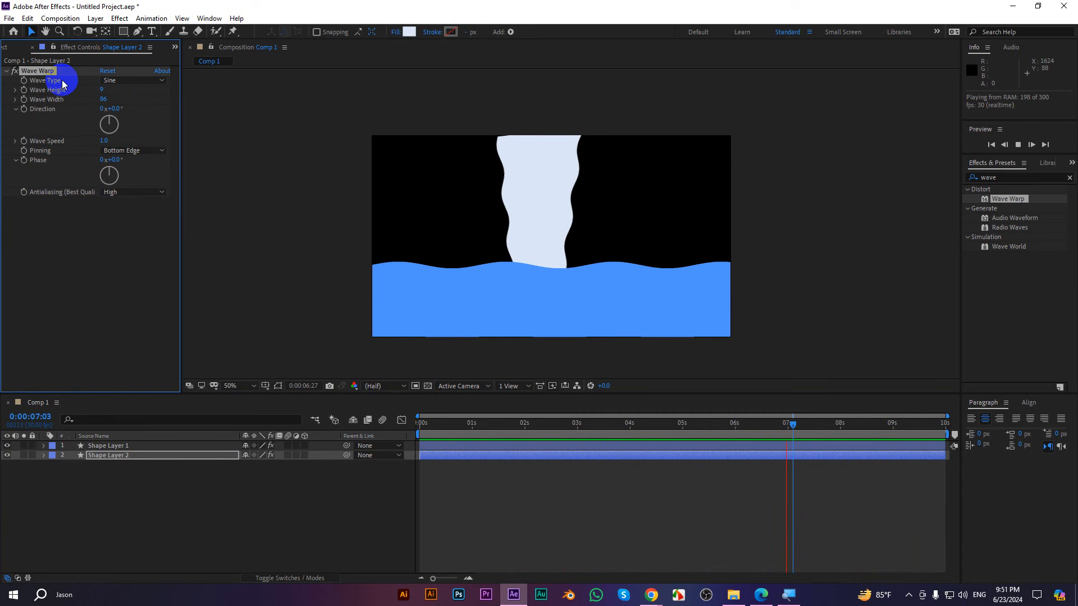
click(109, 192)
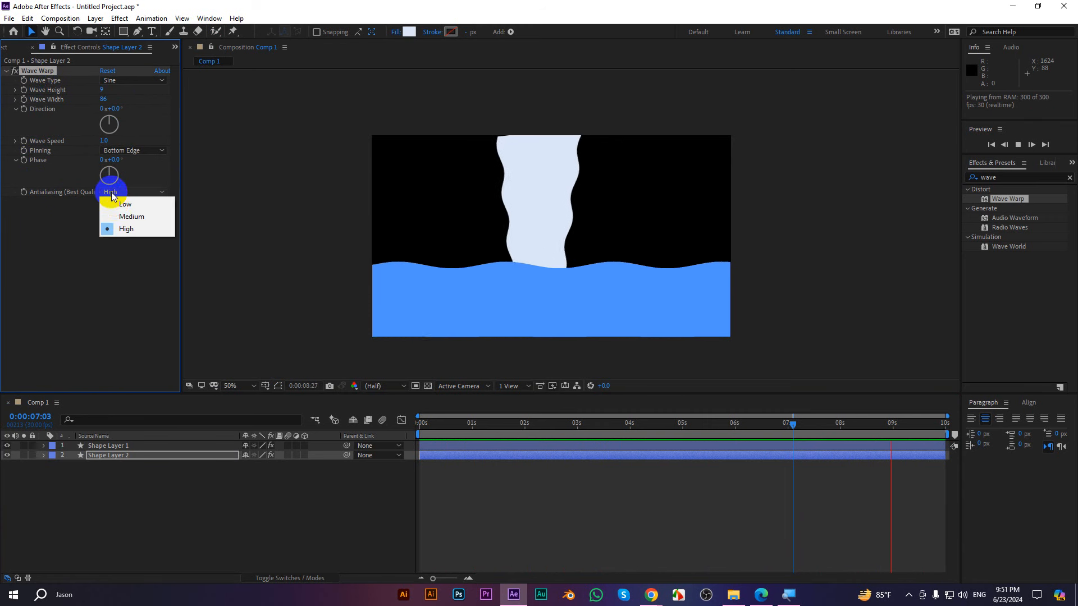
click(124, 206)
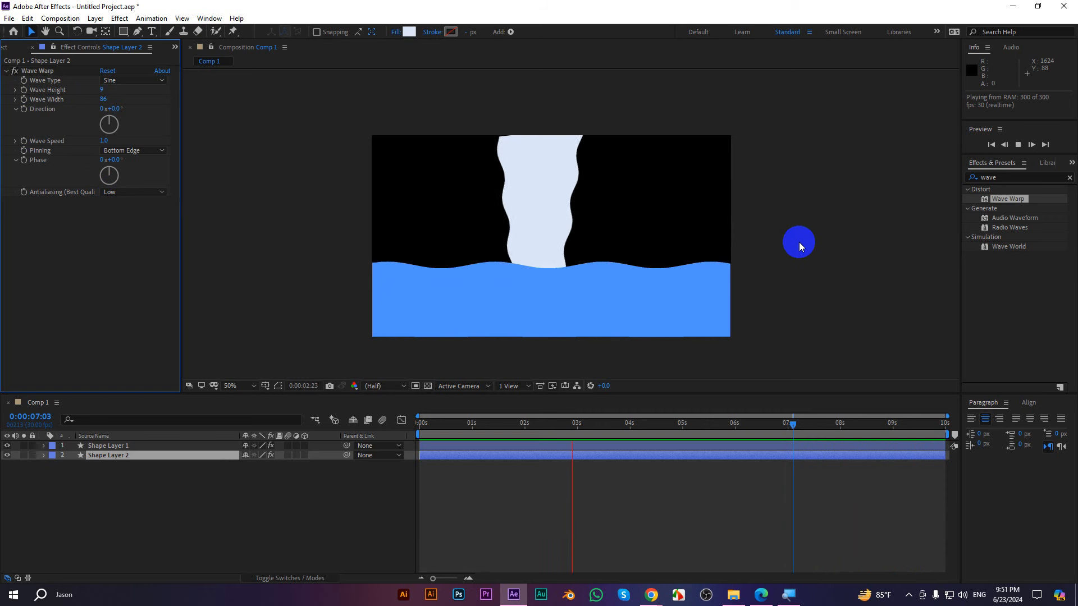
click(684, 312)
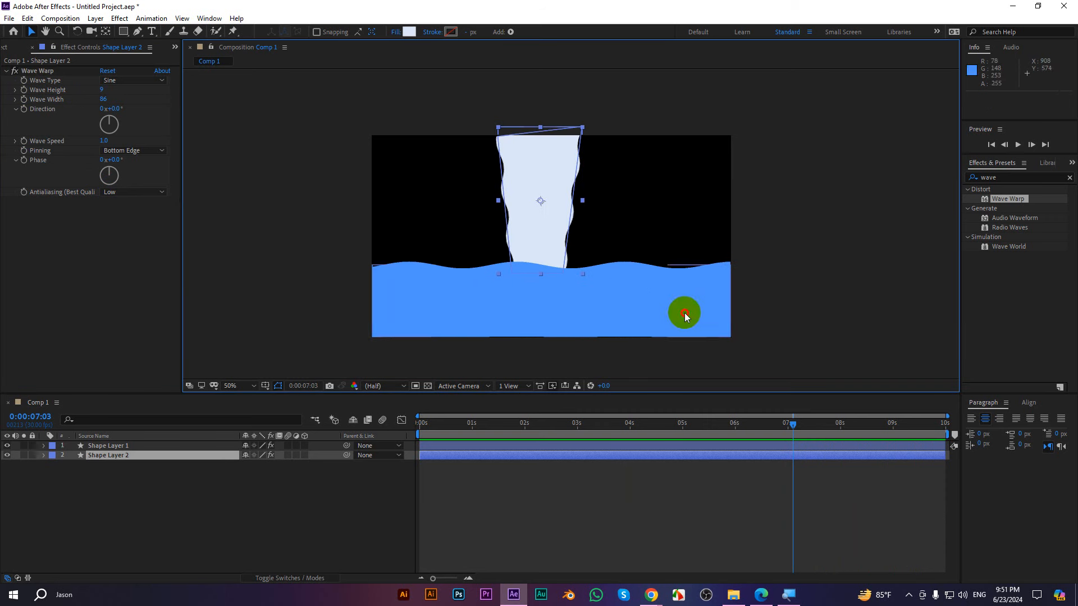
drag(833, 342, 393, 146)
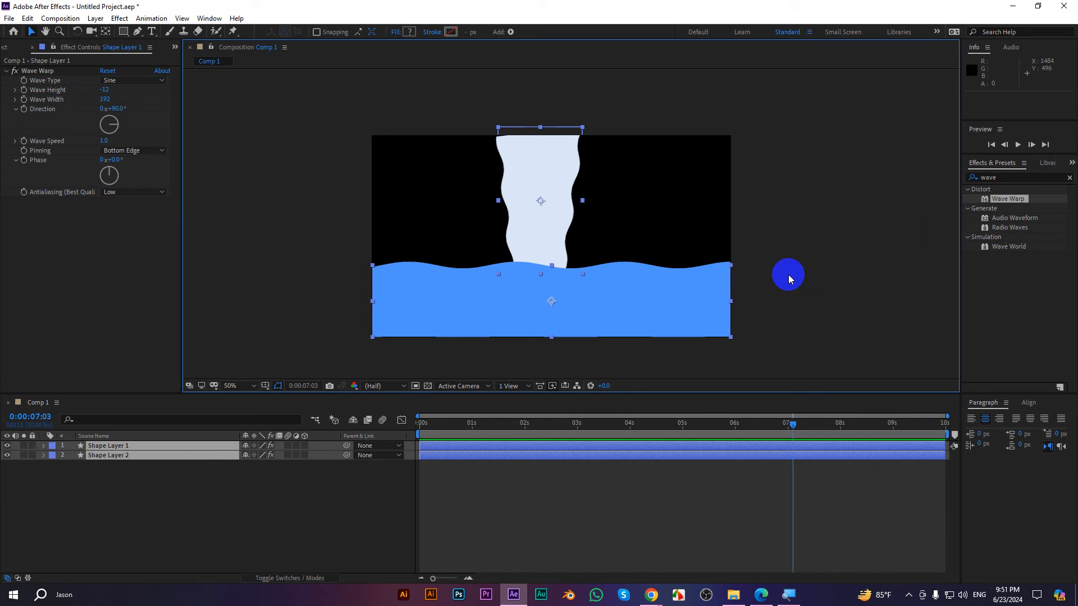
click(780, 254)
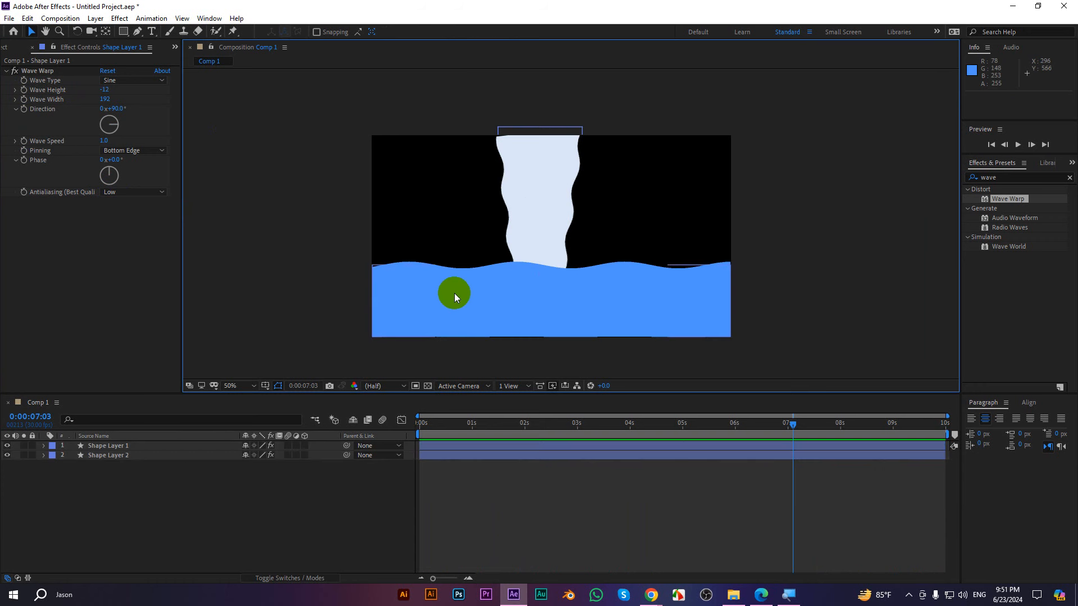
- Duplicate the blue wave layer, Shape Layer 1
click(463, 294)
scroll(550, 288, up, 1)
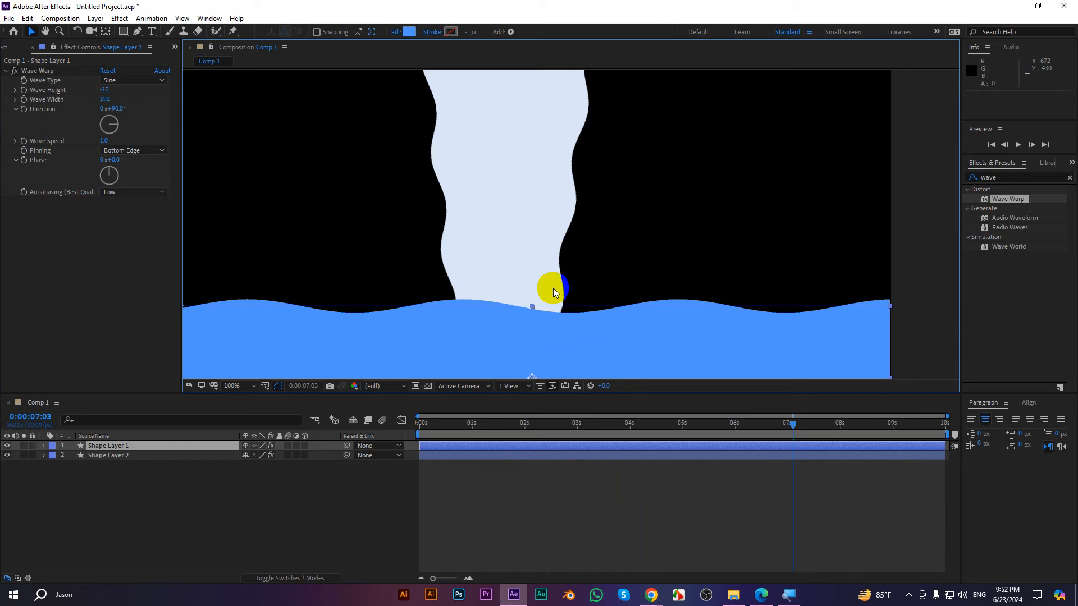
drag(584, 277, 610, 204)
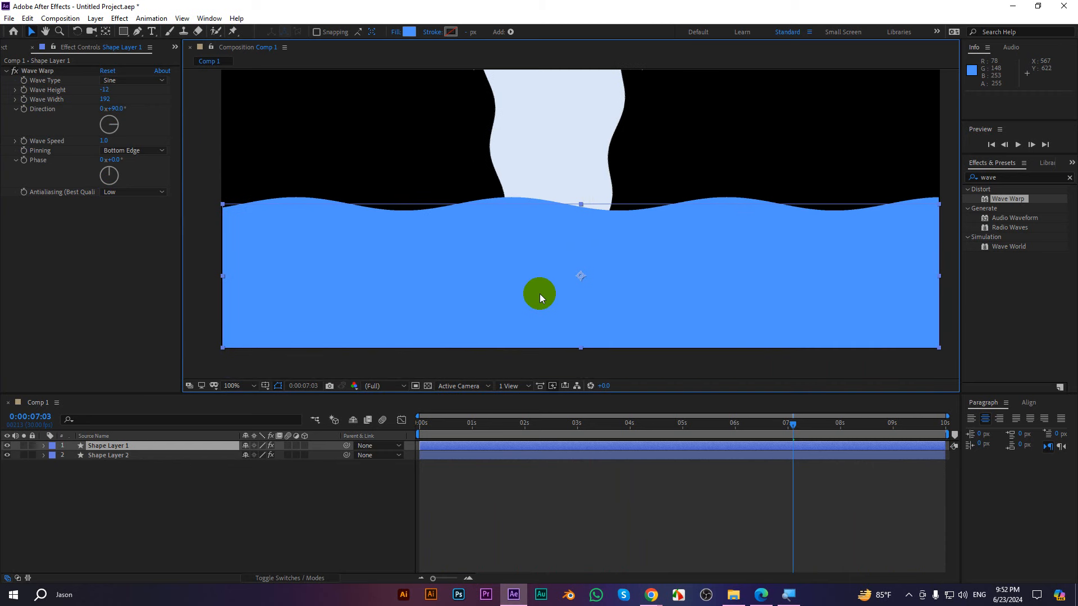
click(222, 402)
click(115, 456)
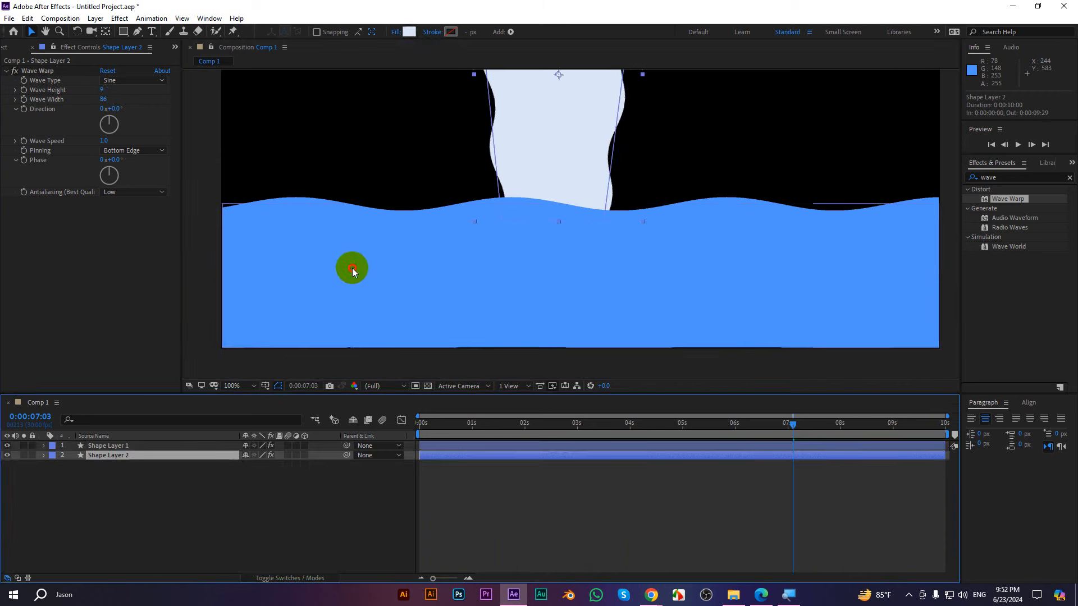
click(123, 444)
key(ctrl+d)
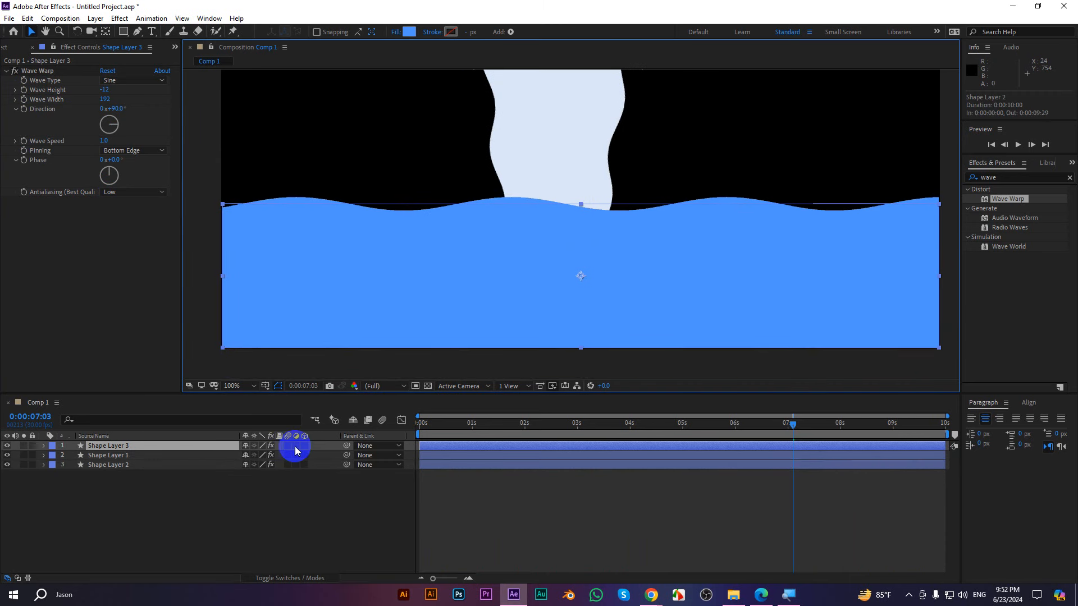
- Recolour the duplicated wave layer to a lighter sky blue and set its Wave Warp to wave height -14 and wave width 275
click(409, 32)
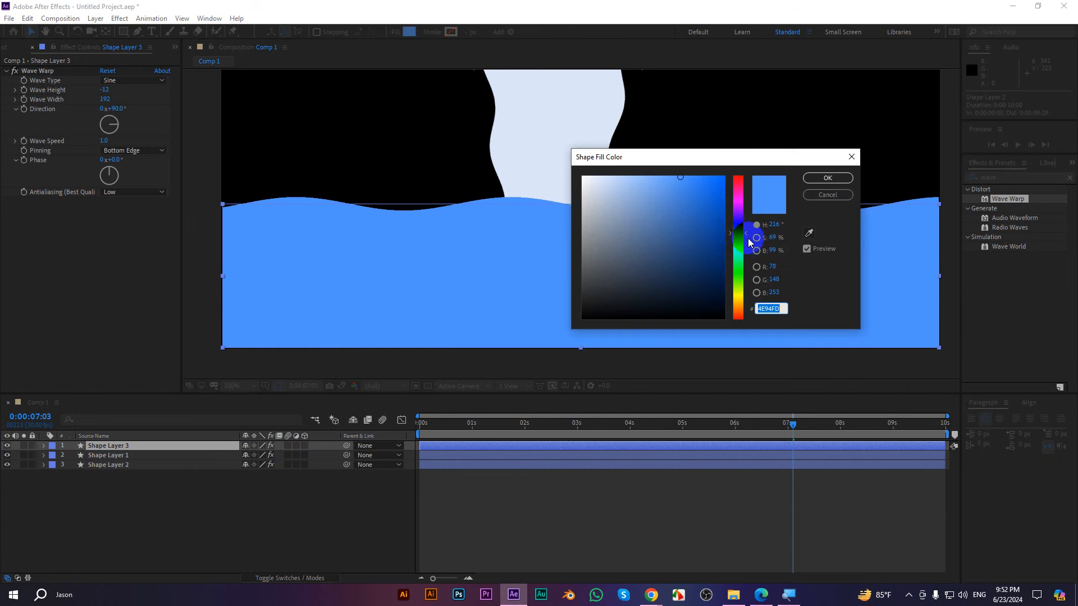
drag(745, 232, 745, 240)
click(819, 177)
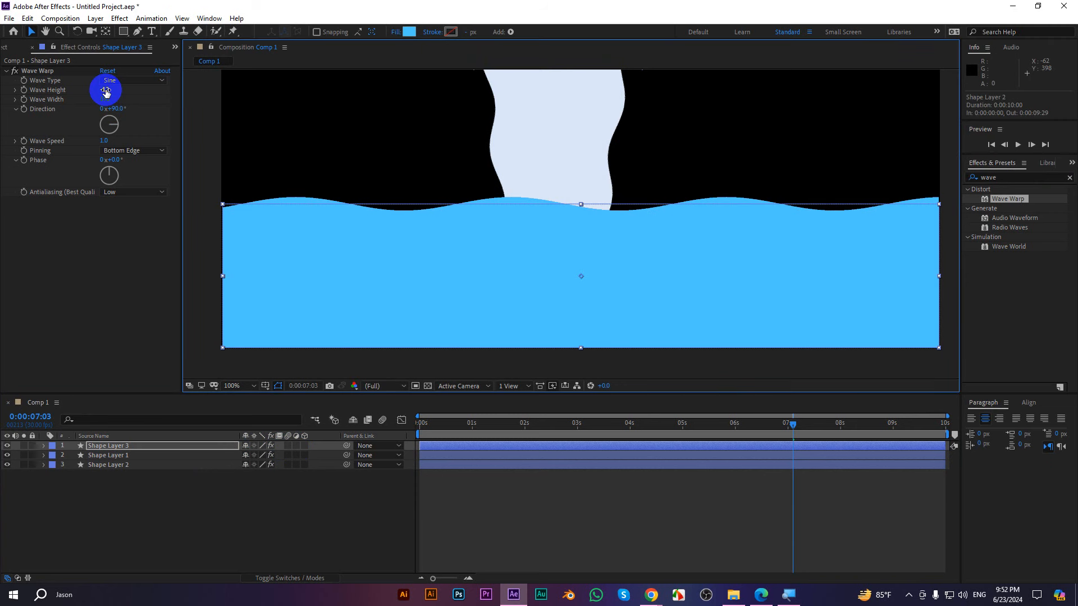
drag(97, 99, 601, 120)
drag(98, 92, 108, 93)
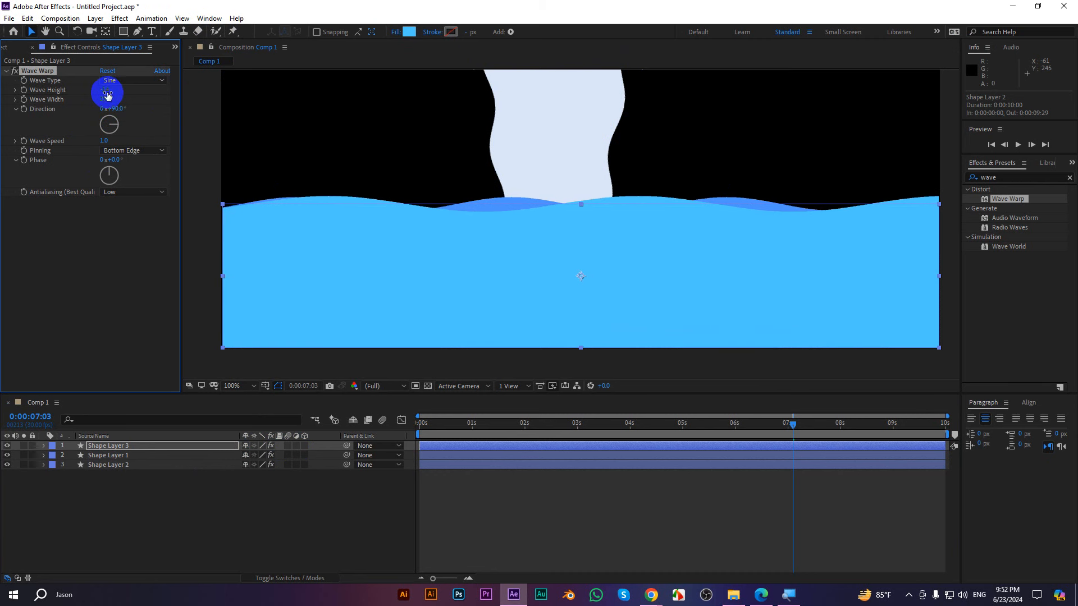
- Lower the light blue wave's top edge beneath the darker wave's crest, and preview the animation from the start
scroll(514, 292, down, 2)
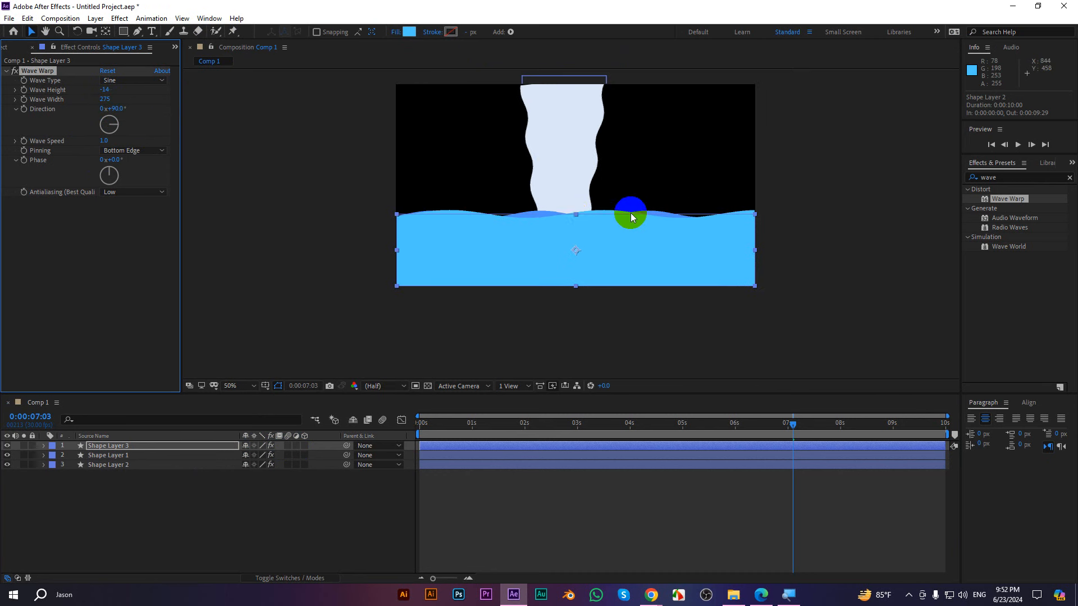
drag(575, 214, 604, 249)
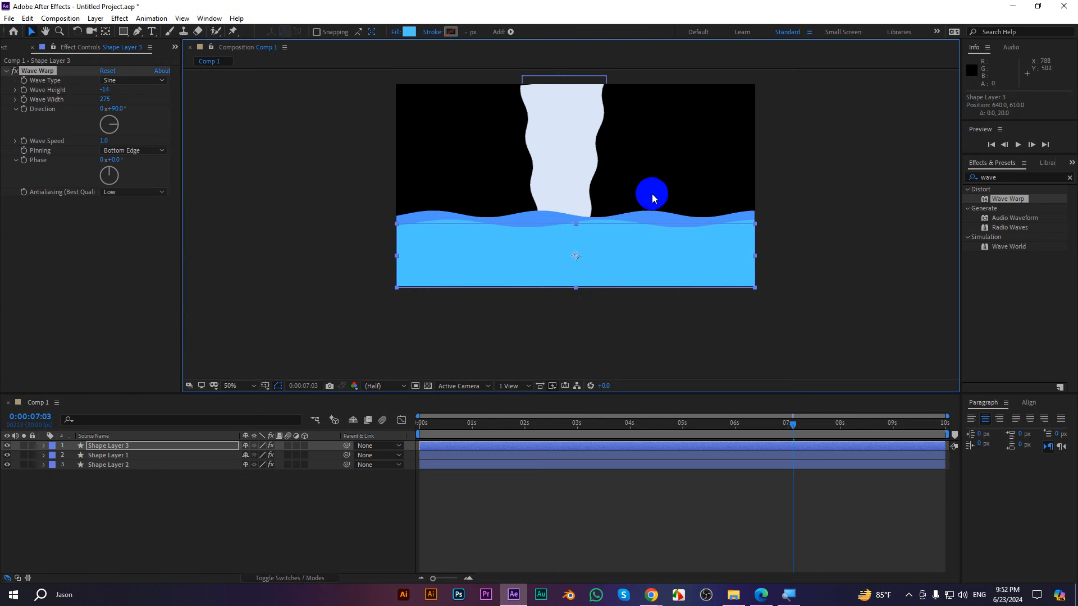
key(.)
key(Home)
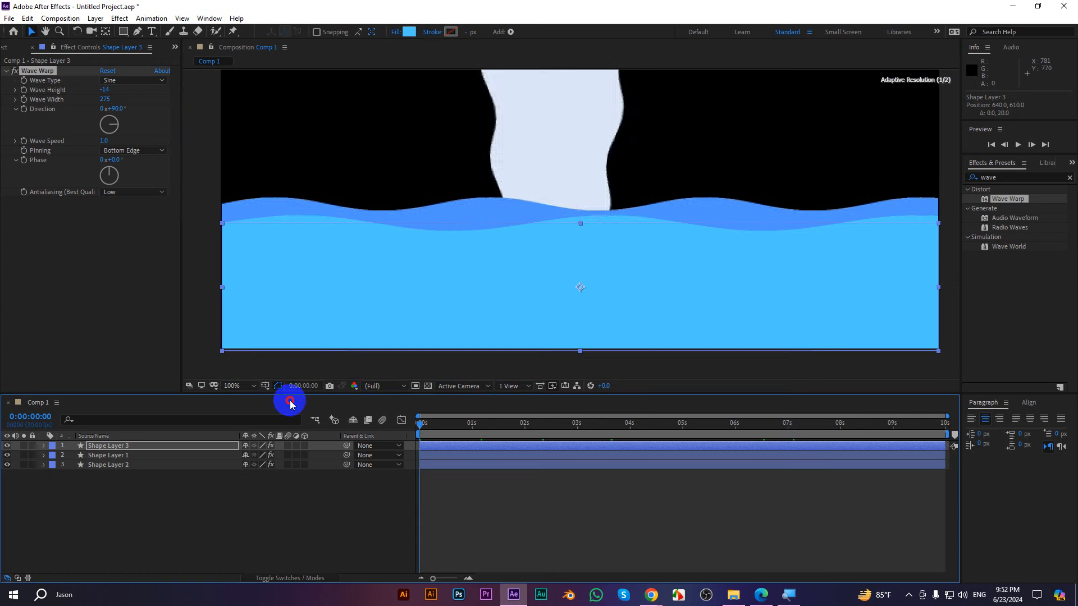
key(space)
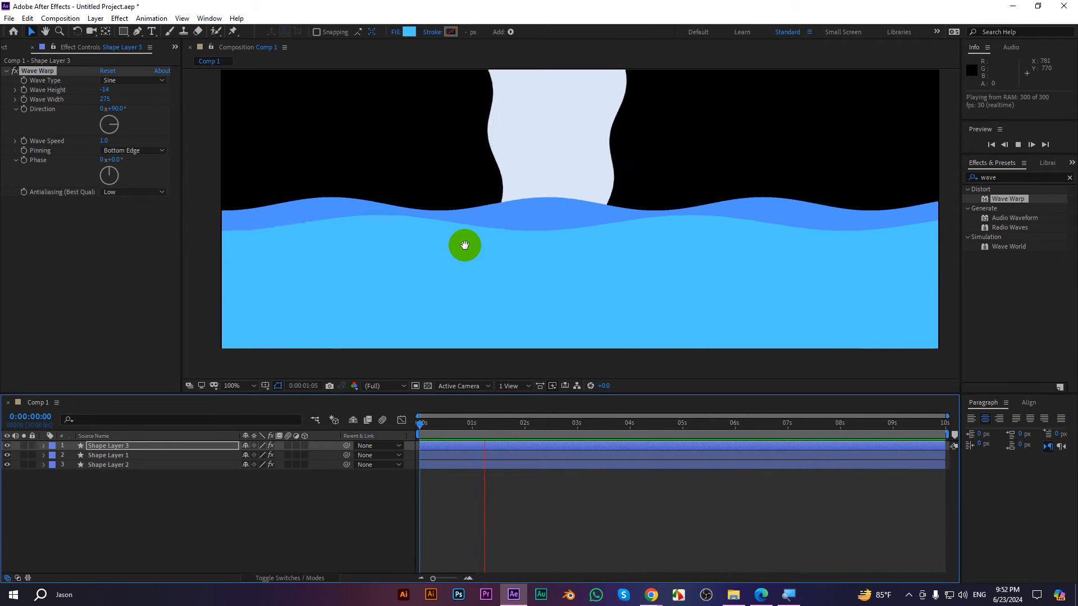
key(space)
- Delete all three water shape layers from the composition
scroll(464, 238, down, 2)
drag(444, 149, 689, 284)
key(Delete)
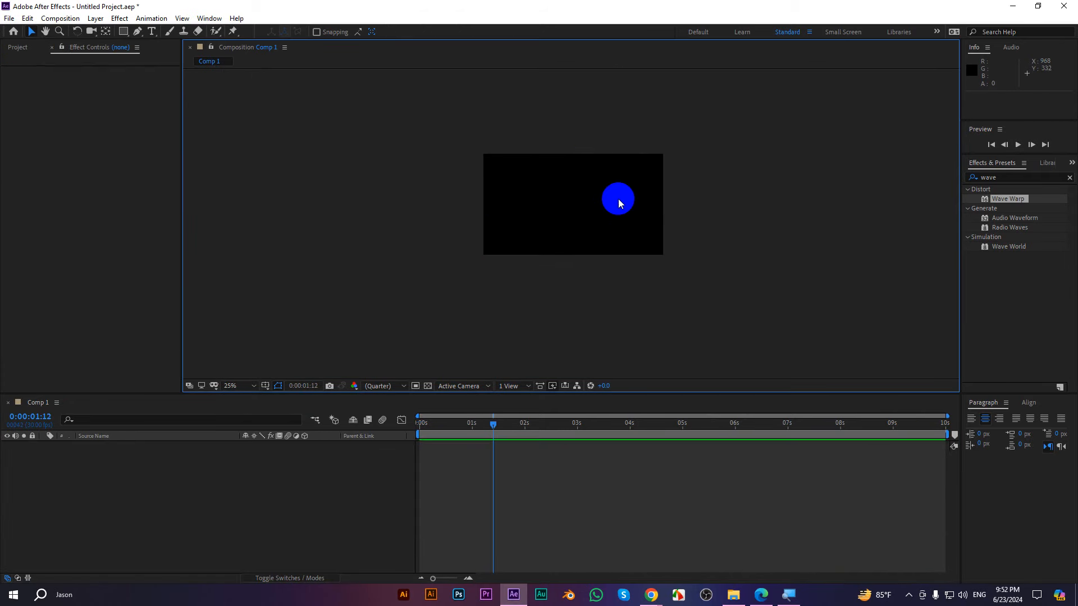
- Draw a closed teardrop shape with the Pen tool in the composition's centre, with a pointed tip and a rounded base
scroll(652, 164, up, 2)
key(h)
drag(653, 164, 594, 210)
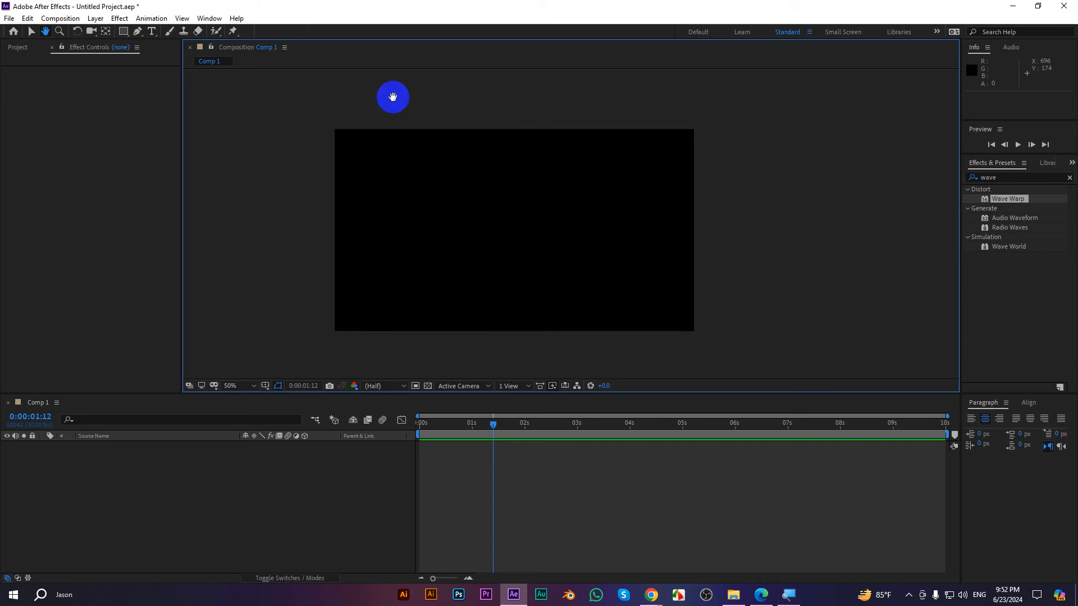
drag(138, 34, 181, 33)
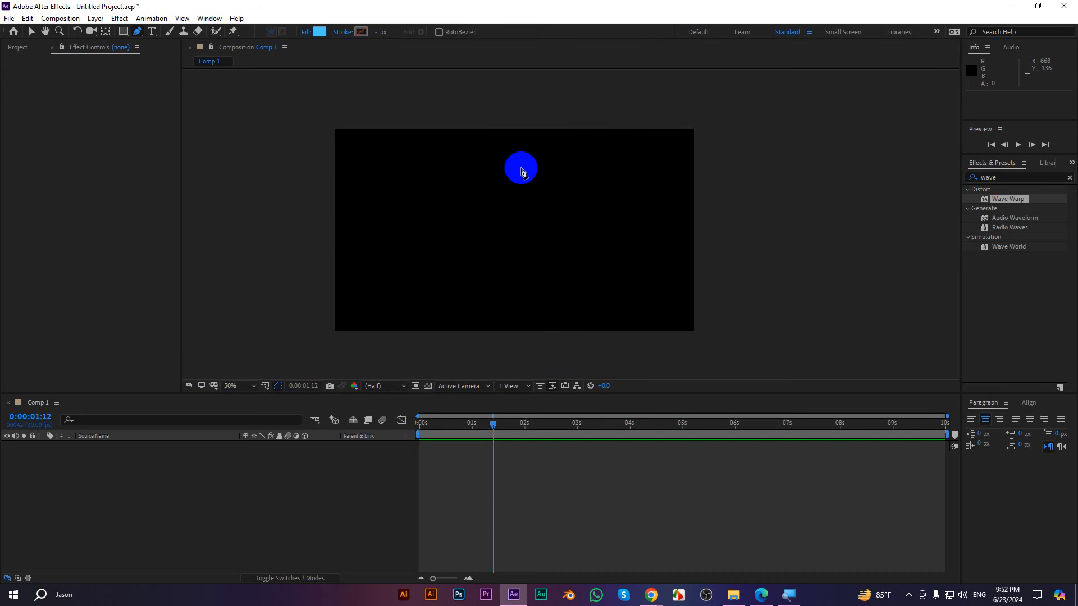
click(511, 173)
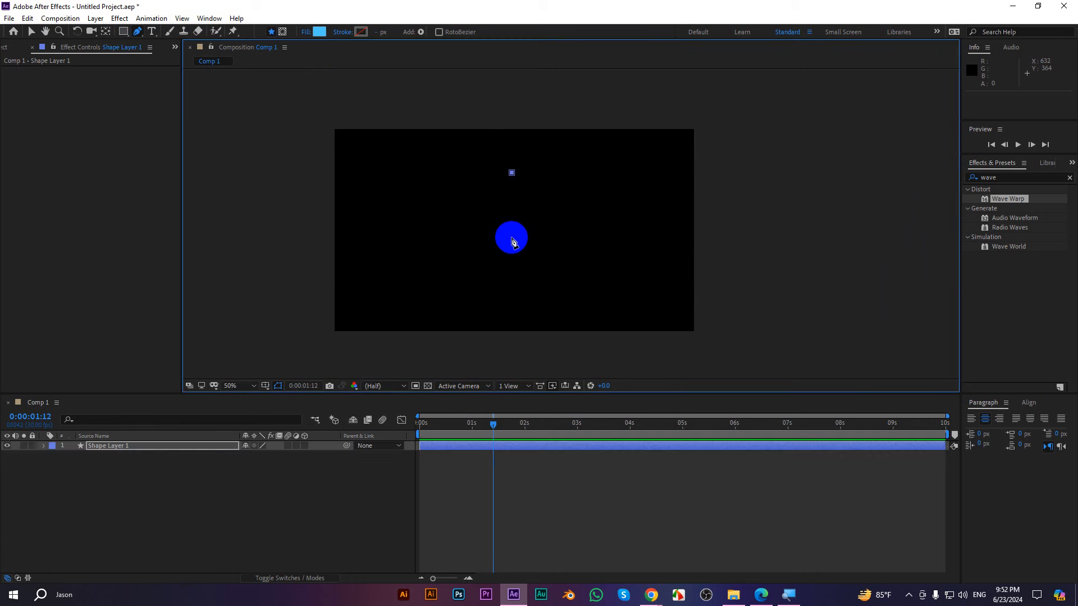
drag(507, 255, 461, 260)
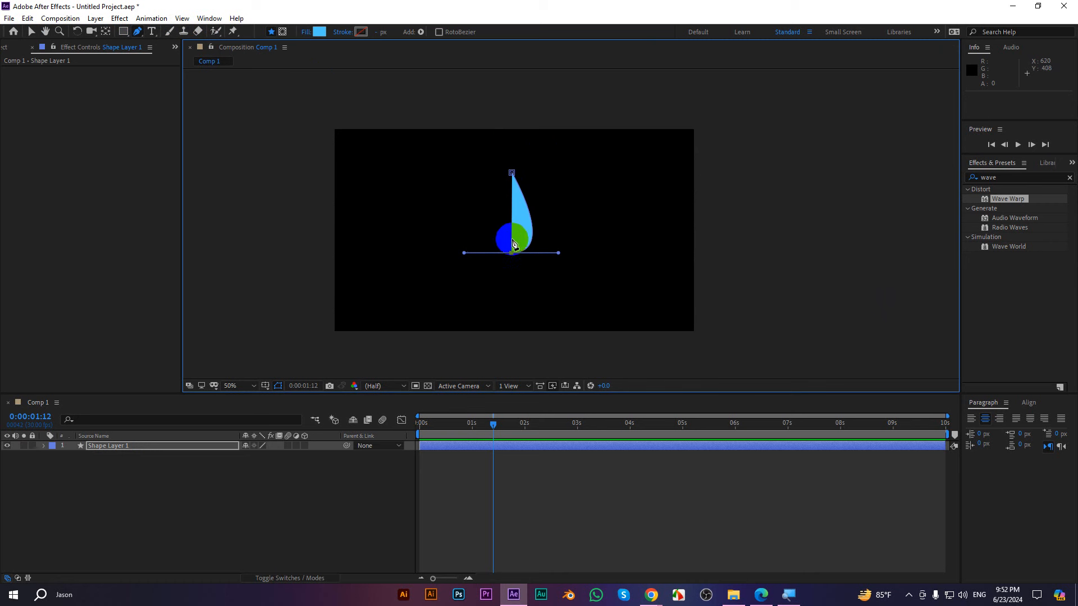
click(511, 174)
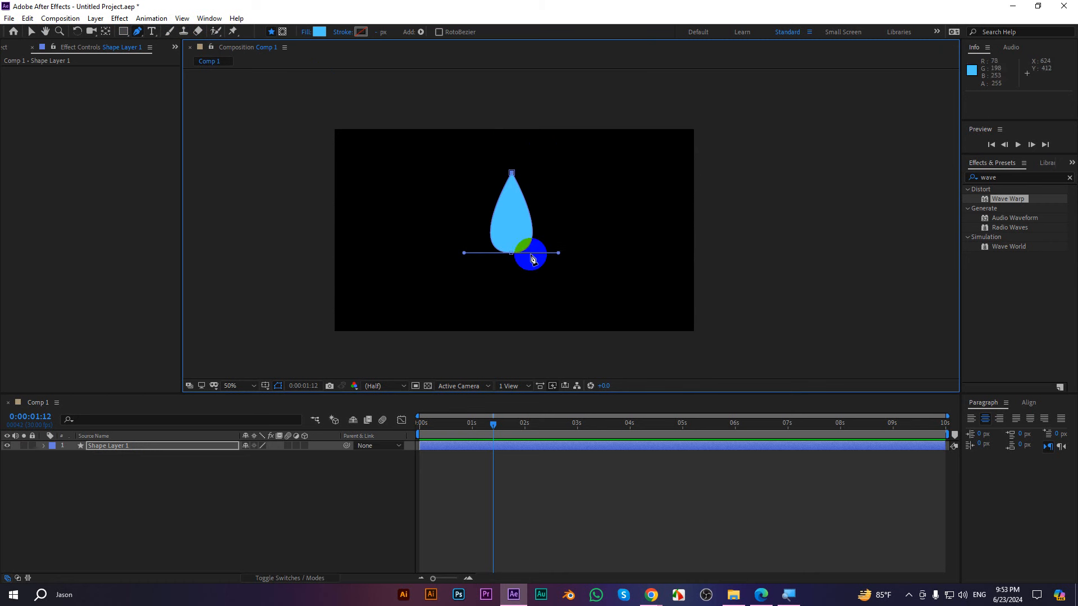
- Change the teardrop shape's fill type from solid colour to Linear Gradient
click(40, 31)
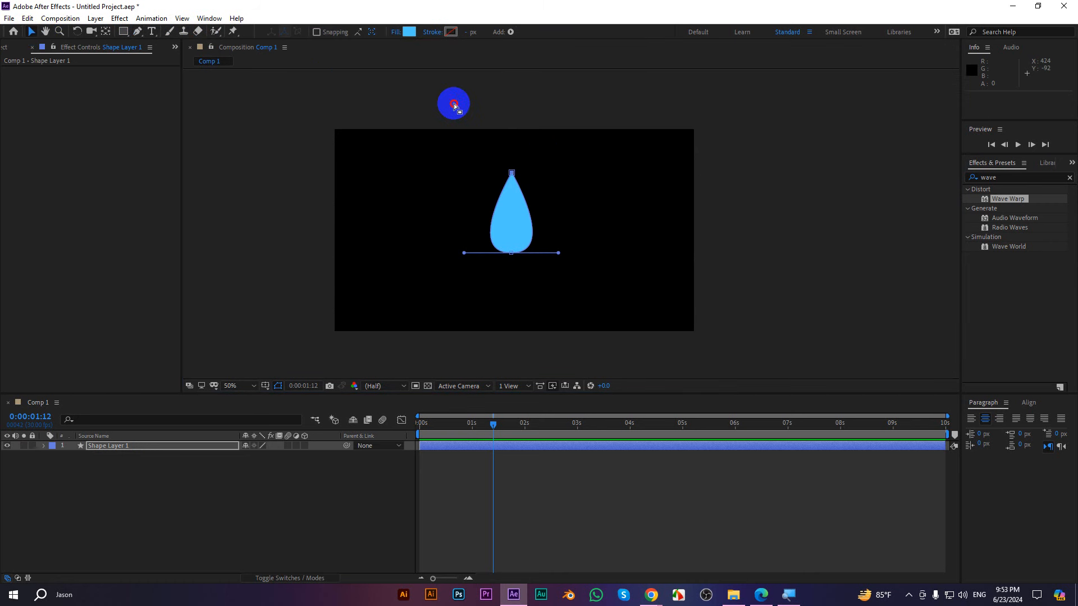
click(633, 221)
click(519, 211)
key(slash)
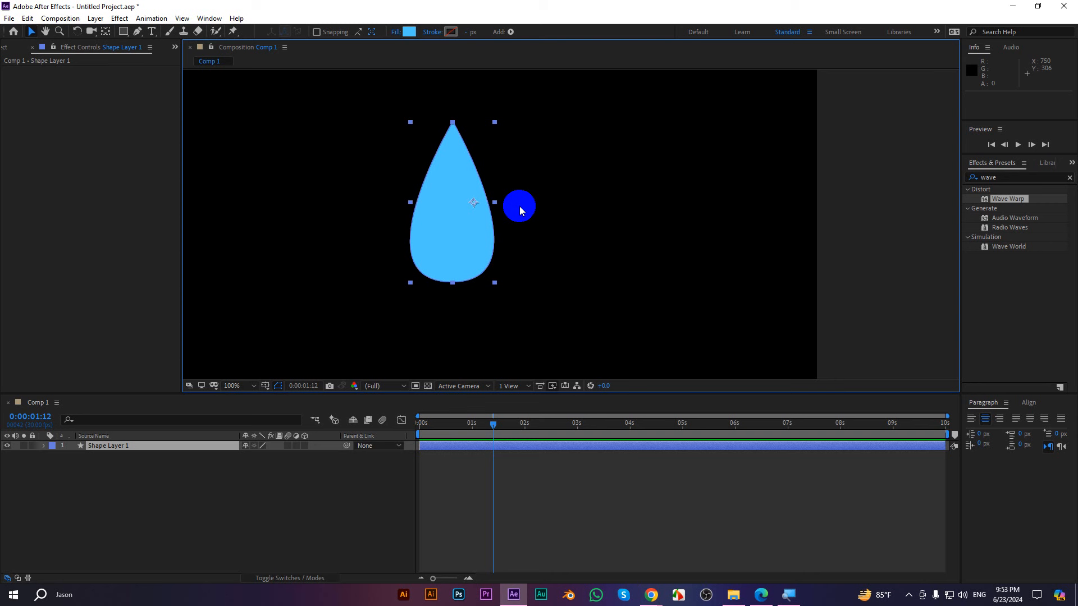
click(396, 32)
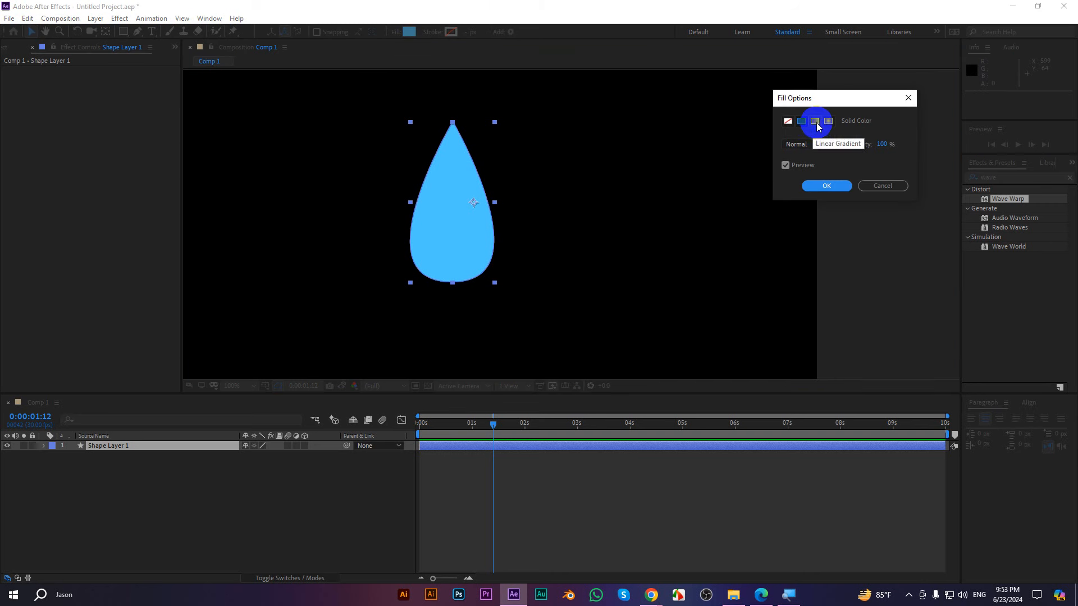
click(815, 120)
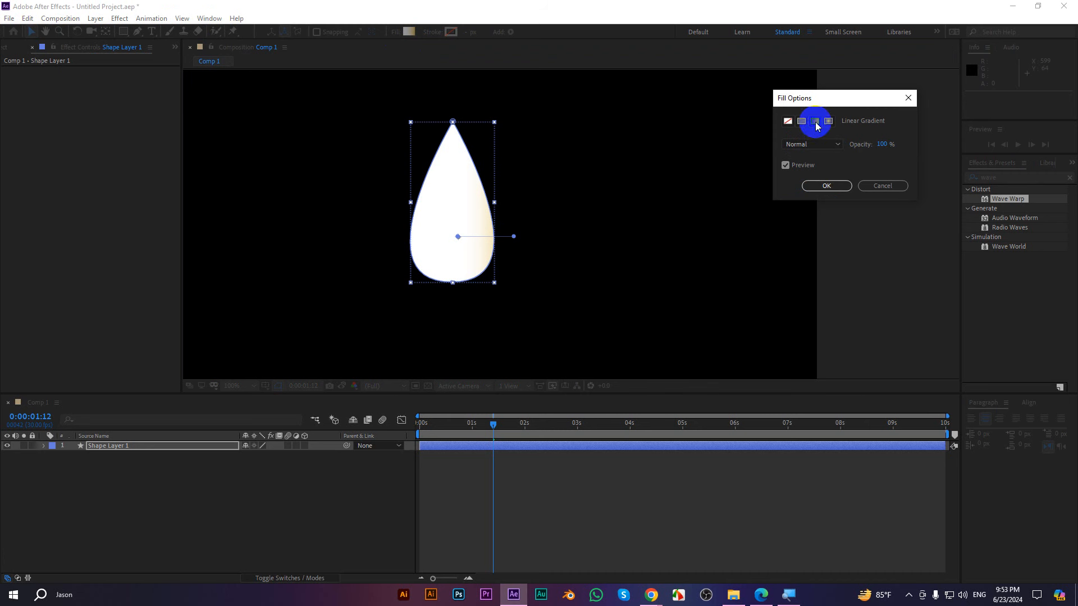
click(827, 185)
- Shift the gradient's midpoint toward its start and change the white start colour to orange-red
click(409, 31)
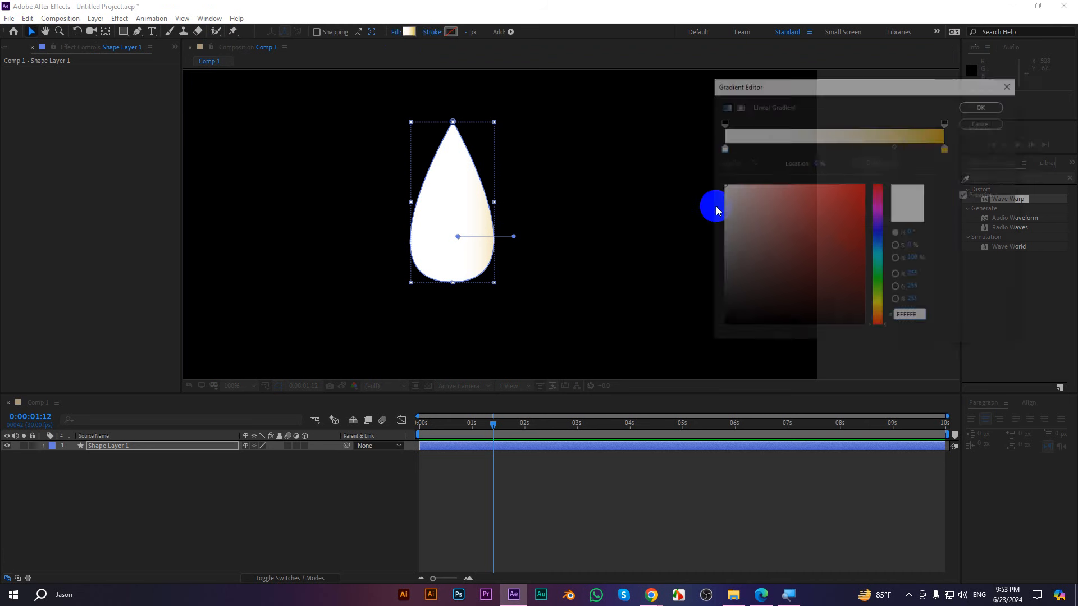
drag(894, 147, 825, 147)
click(723, 149)
click(829, 195)
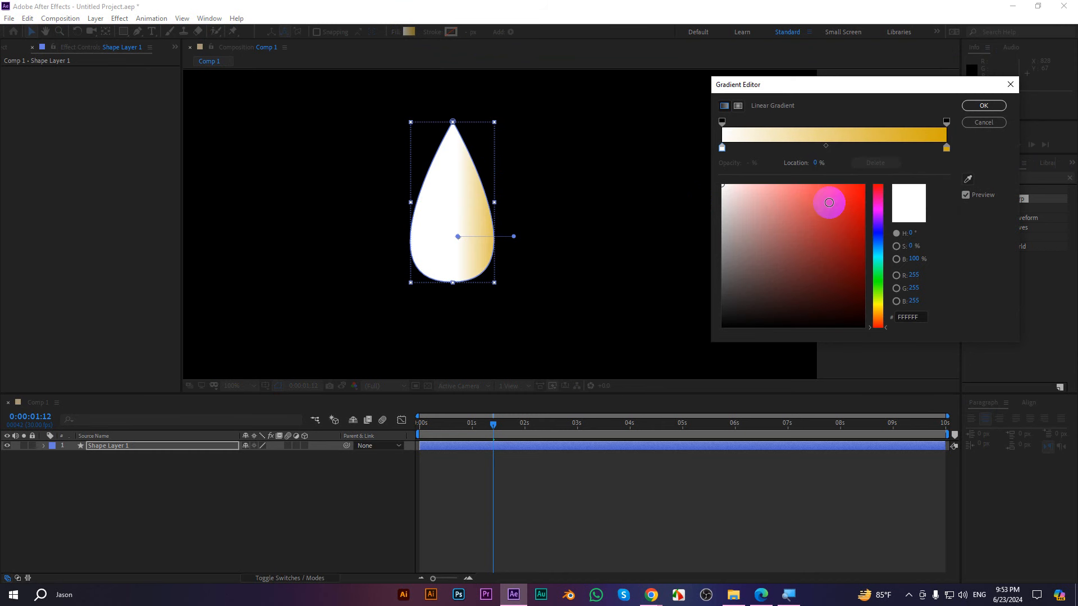
click(983, 105)
- Reposition the gradient's start and end points so it runs vertically from orange-red at the tip to yellow at the base
click(458, 238)
drag(457, 238, 455, 150)
click(514, 236)
drag(515, 240, 451, 271)
click(454, 152)
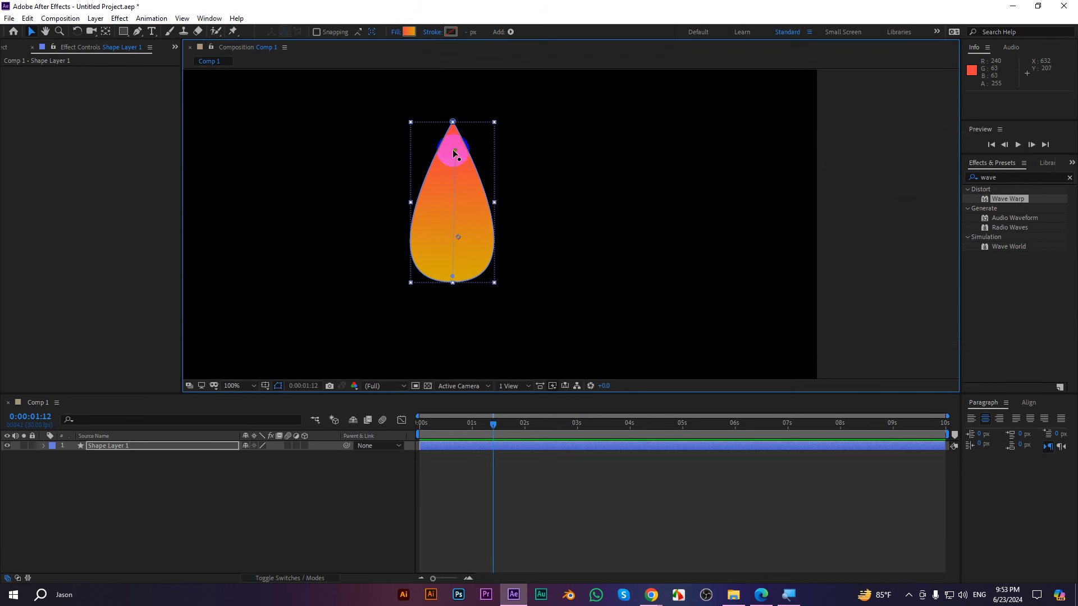
drag(453, 161, 454, 170)
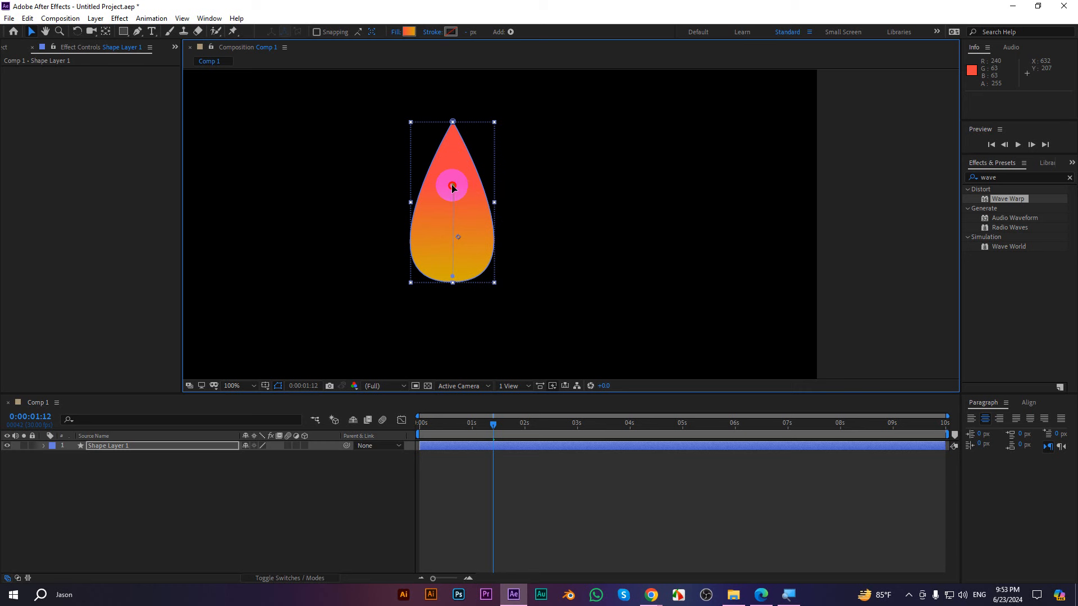
click(857, 225)
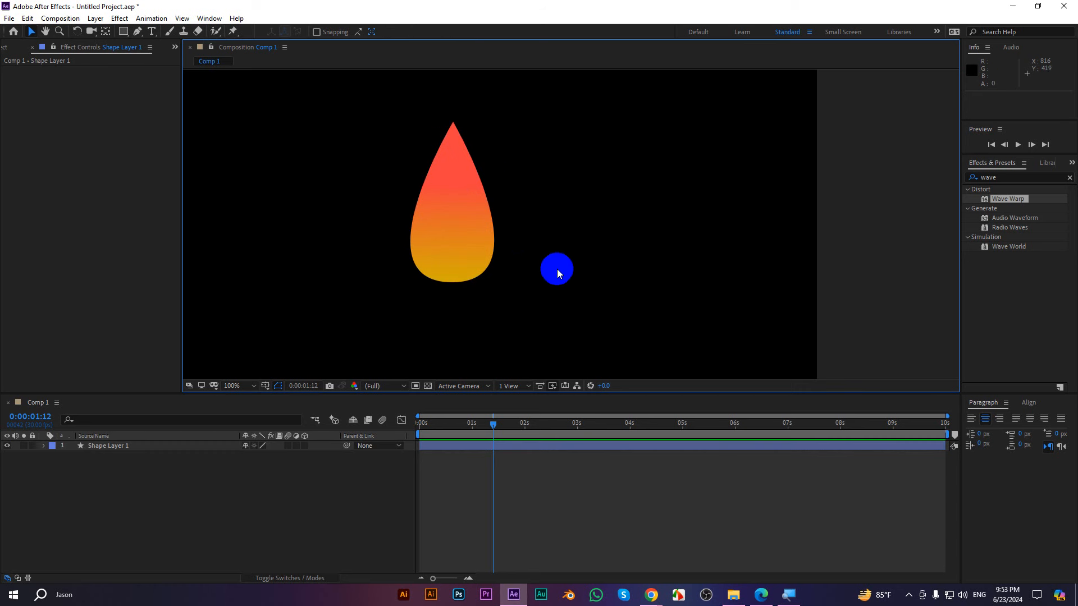
drag(557, 270, 652, 274)
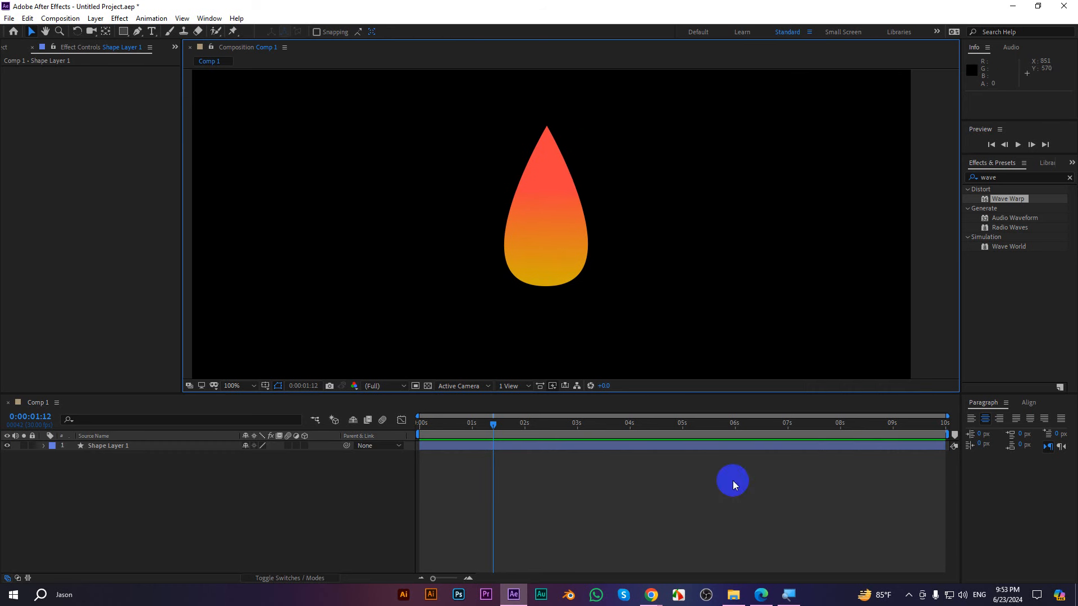
click(745, 589)
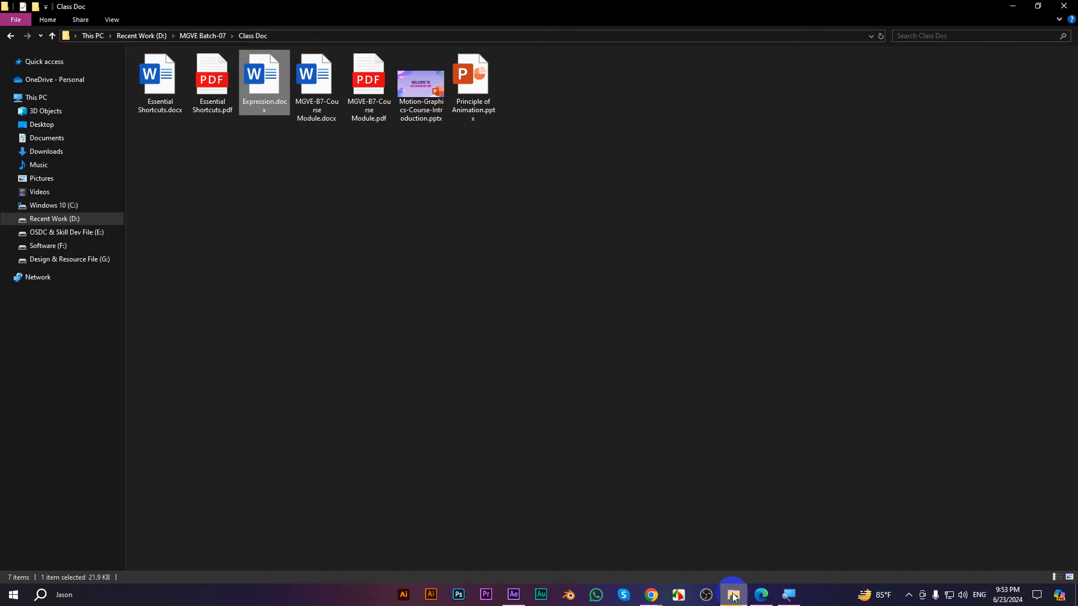
click(734, 596)
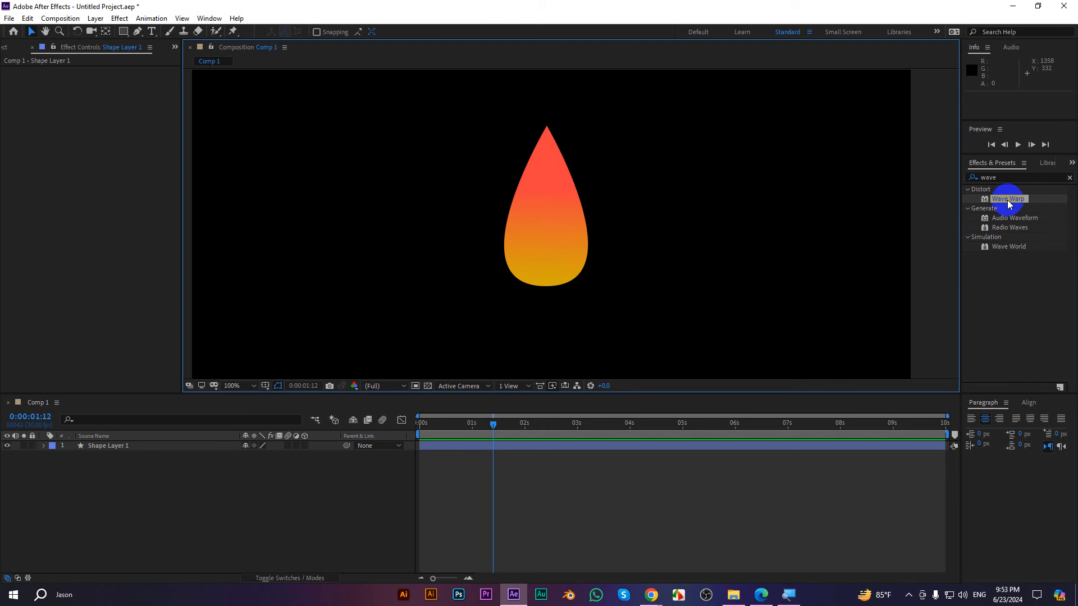
- Apply Wave Warp to the teardrop shape with Bottom Edge pinning and a direction of 0°
drag(1009, 204, 571, 256)
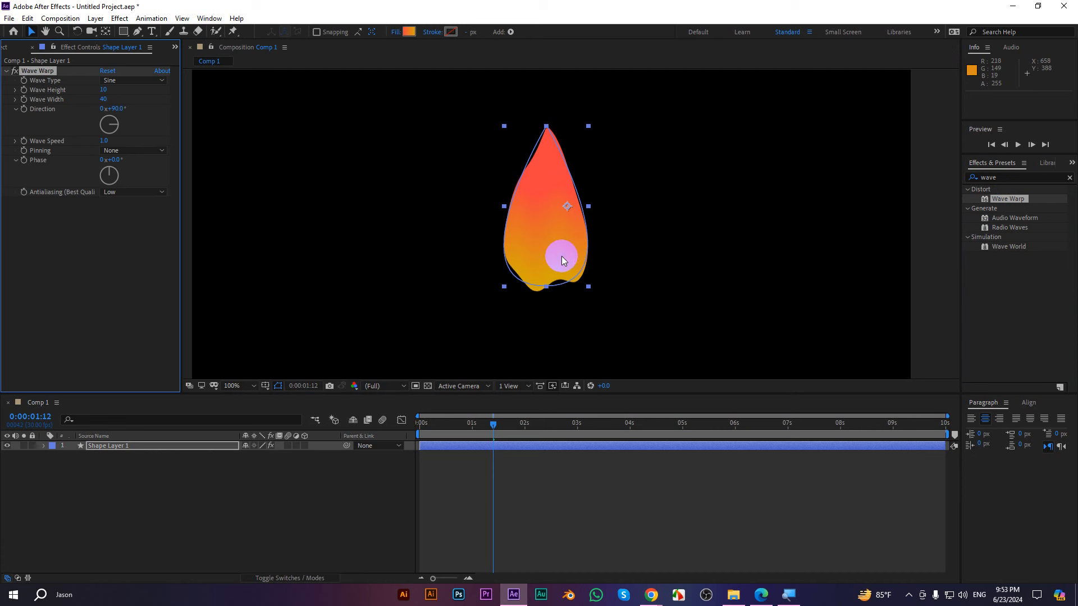
click(113, 151)
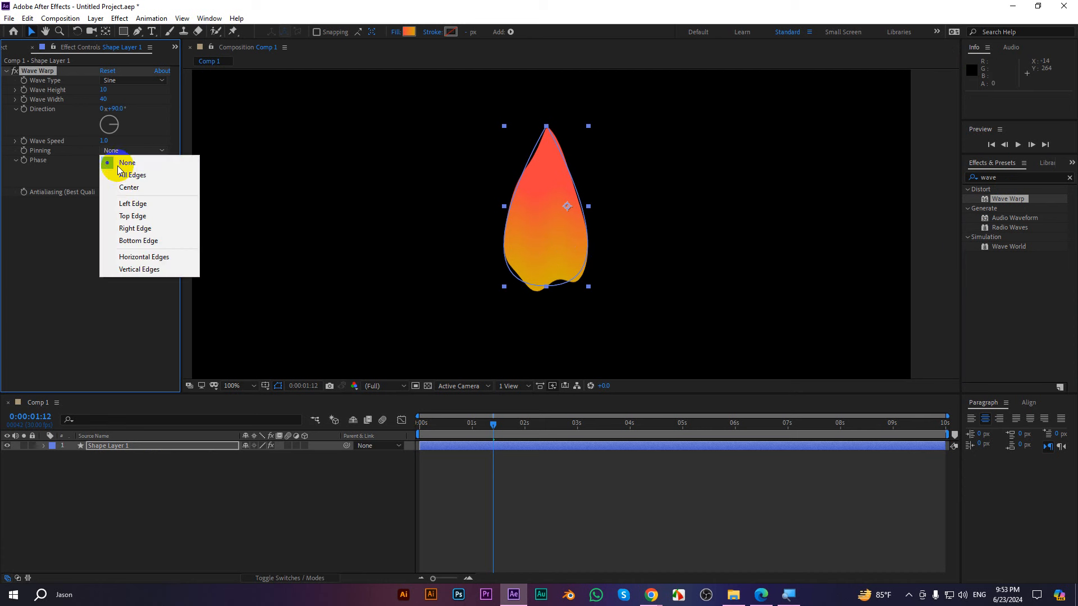
click(141, 242)
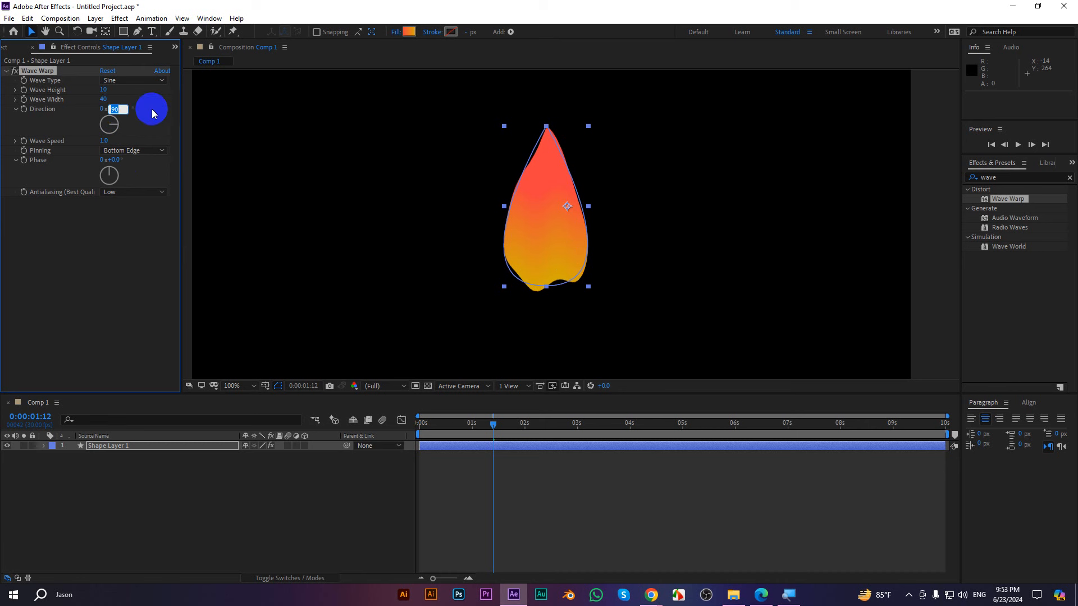
text(0)
key(Return)
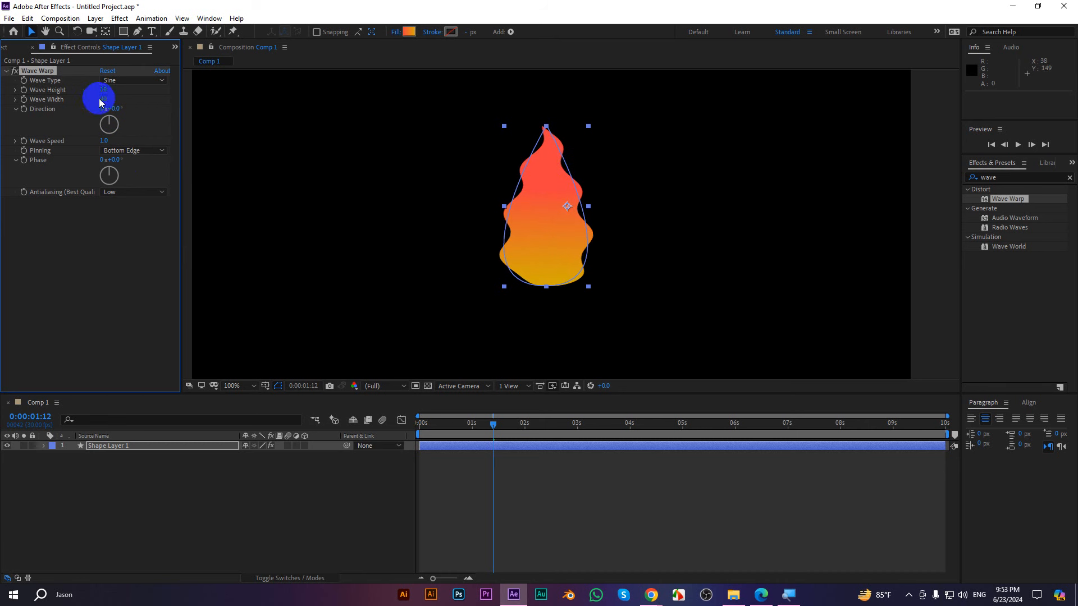
- Set the flame's Wave Warp to wave width 76 and wave speed 2, and preview the motion from the start
drag(115, 99, 300, 96)
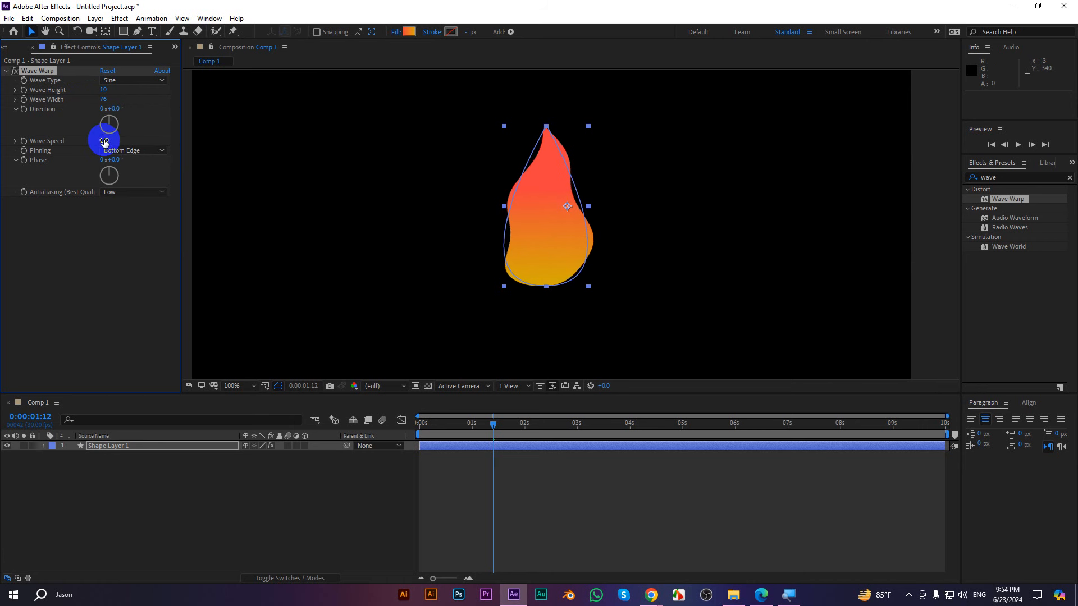
text(2)
key(Return)
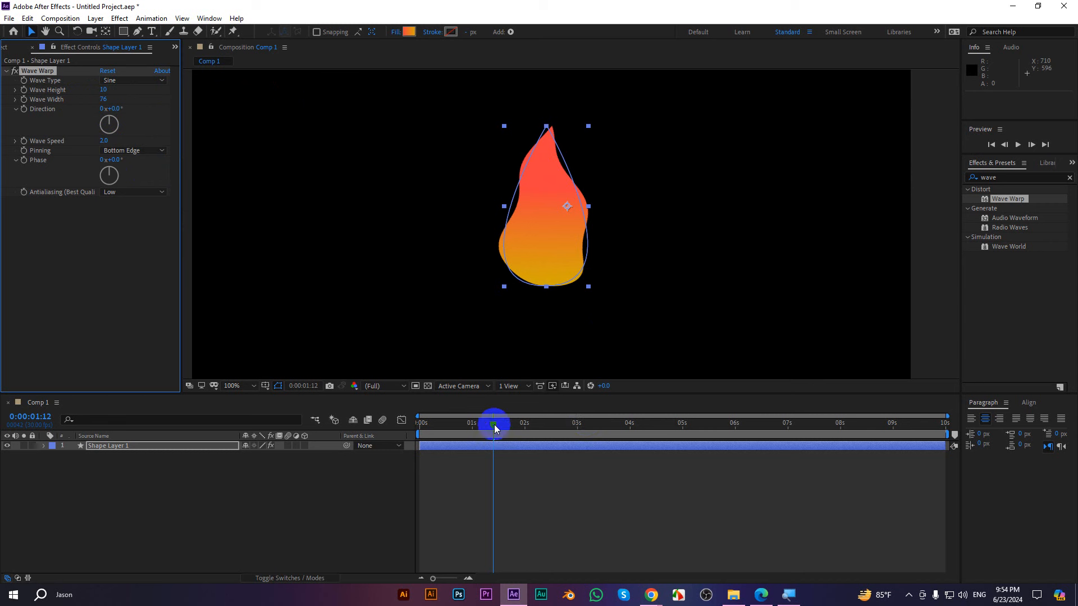
drag(492, 425, 354, 421)
key(space)
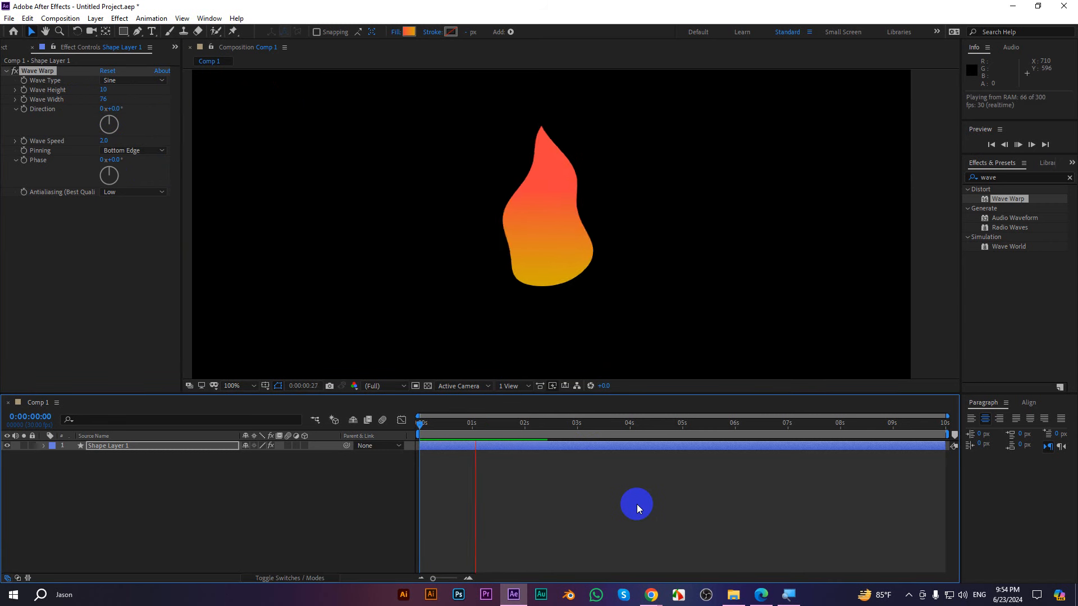
key(space)
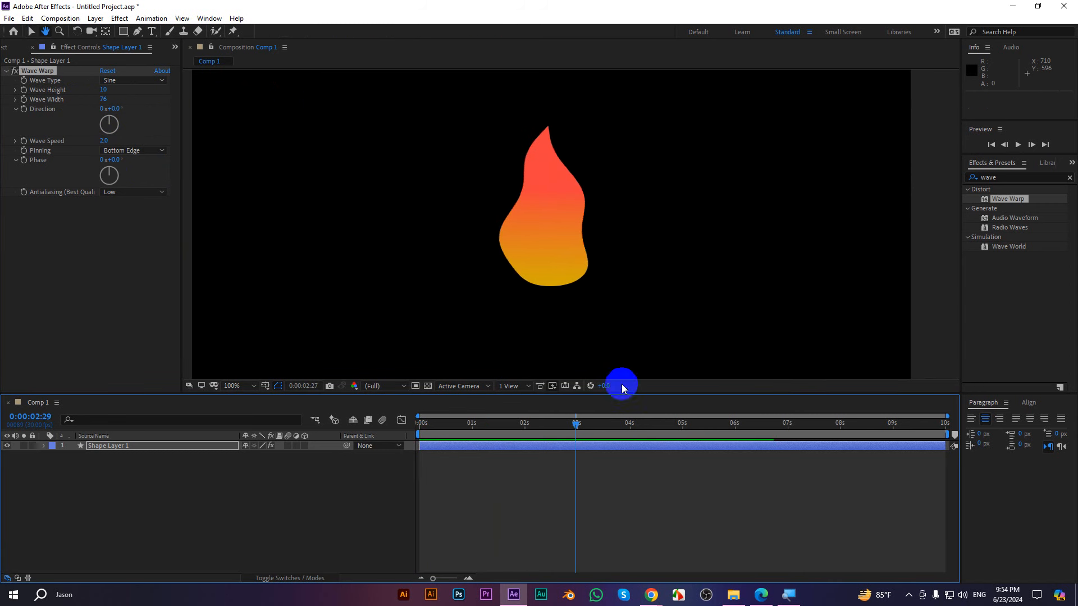
- Duplicate the flame layer, Shape Layer 1
click(566, 293)
click(136, 486)
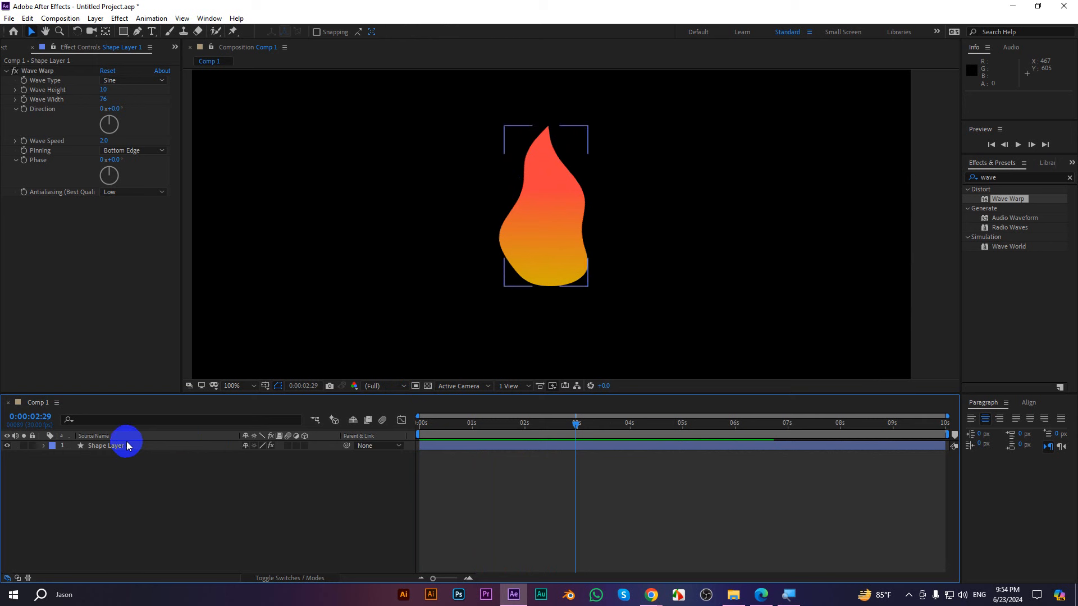
click(128, 446)
key(ctrl+d)
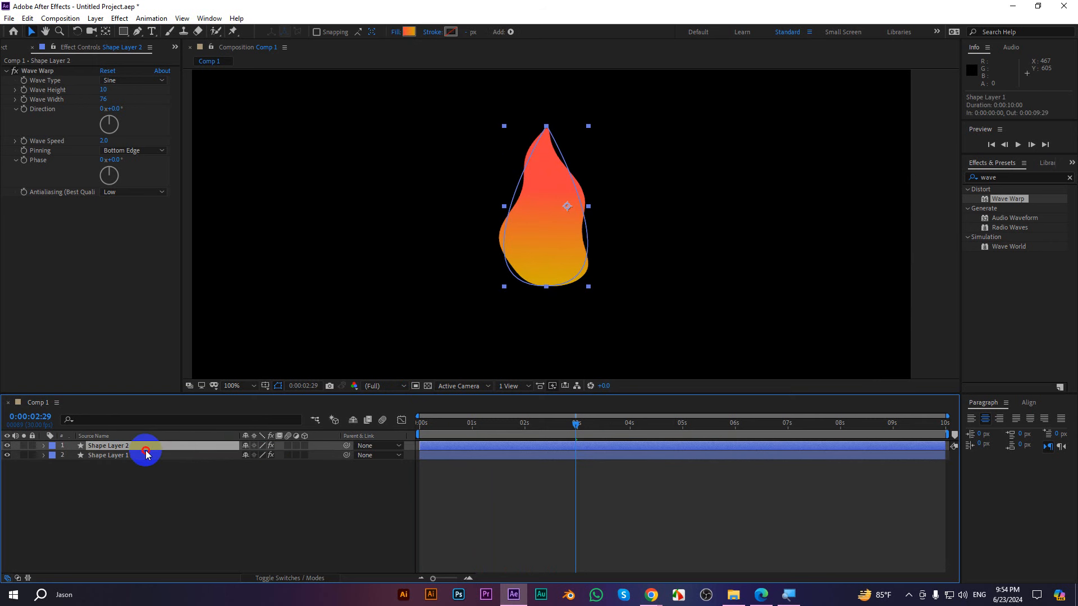
- Stretch the flame on Shape Layer 1 to about 89% width and 128% height, and move it up to align its base with the front flame
click(133, 460)
drag(543, 127, 546, 104)
drag(504, 207, 510, 209)
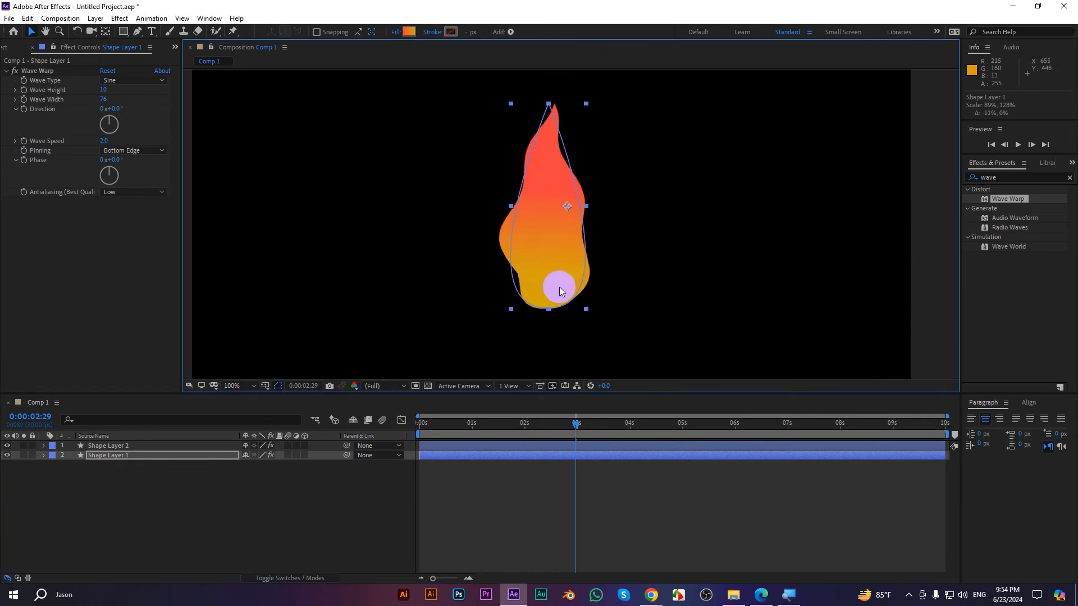
drag(556, 281, 556, 265)
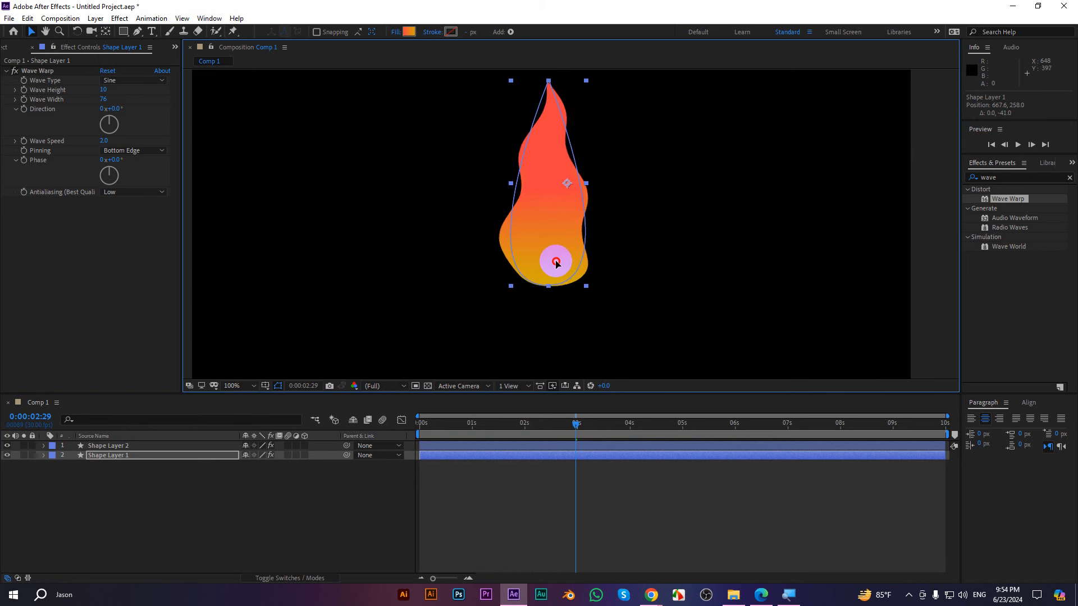
- Recolour the red stop of the rear flame's gradient to orange F0963F
click(409, 32)
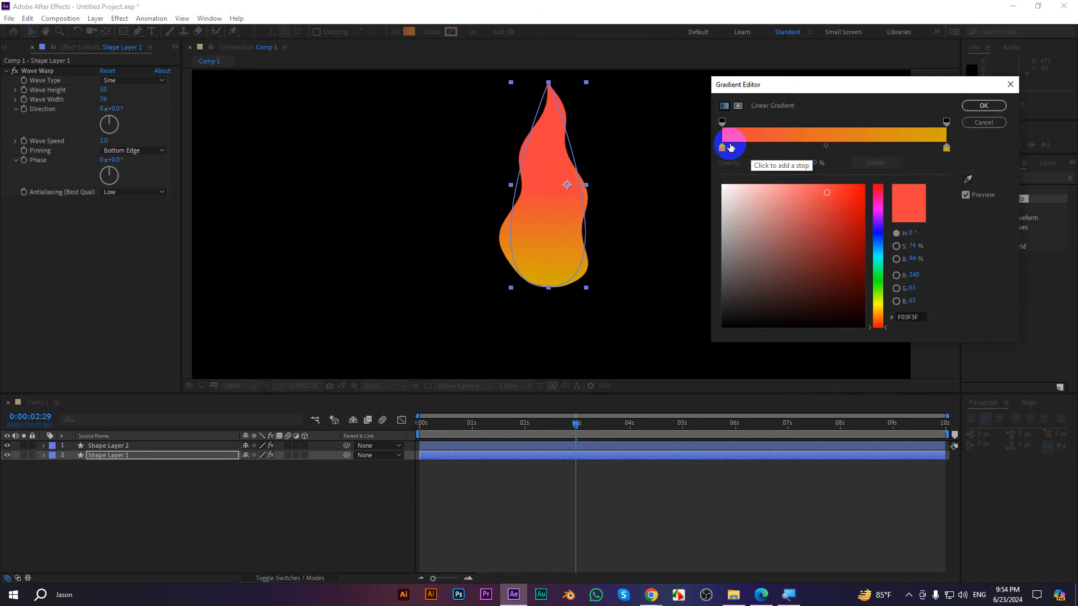
drag(884, 325, 884, 319)
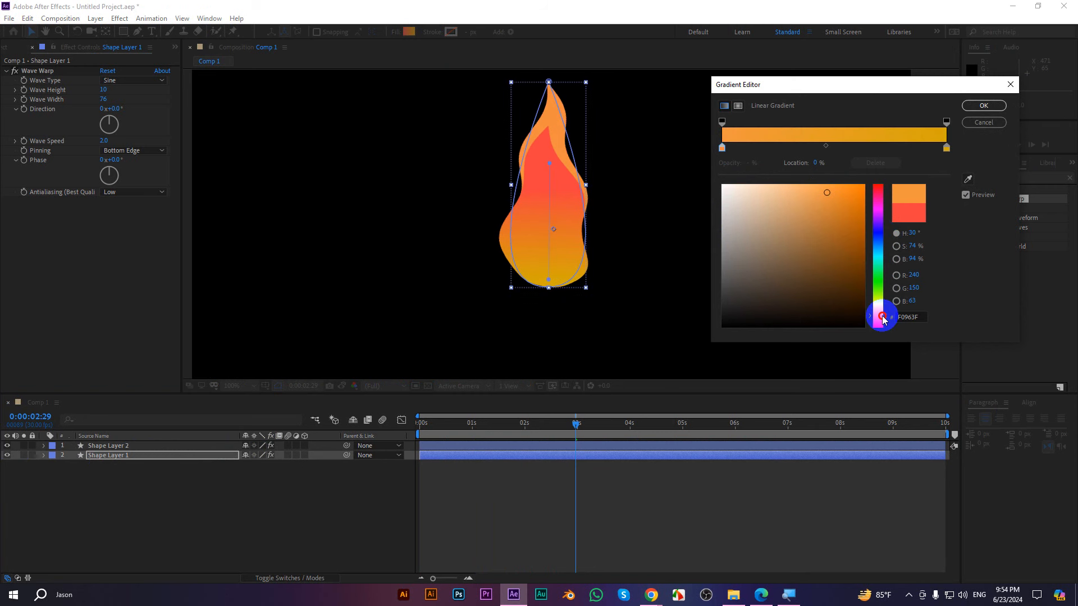
click(982, 104)
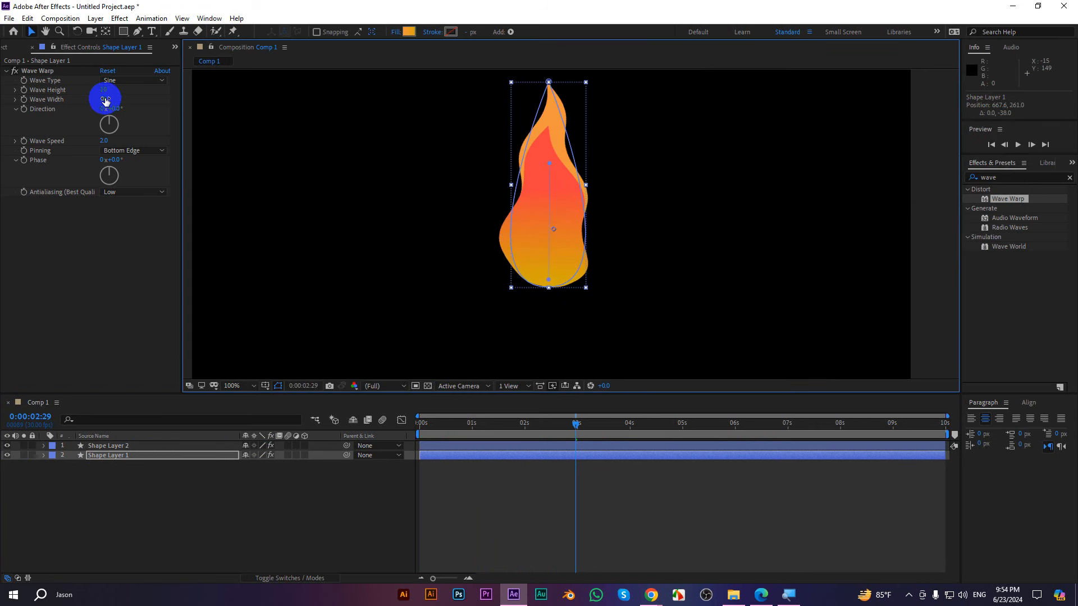
- Set the rear flame's Wave Warp to wave width 82 and wave speed 3, and preview the motion from the start
drag(105, 100, 138, 95)
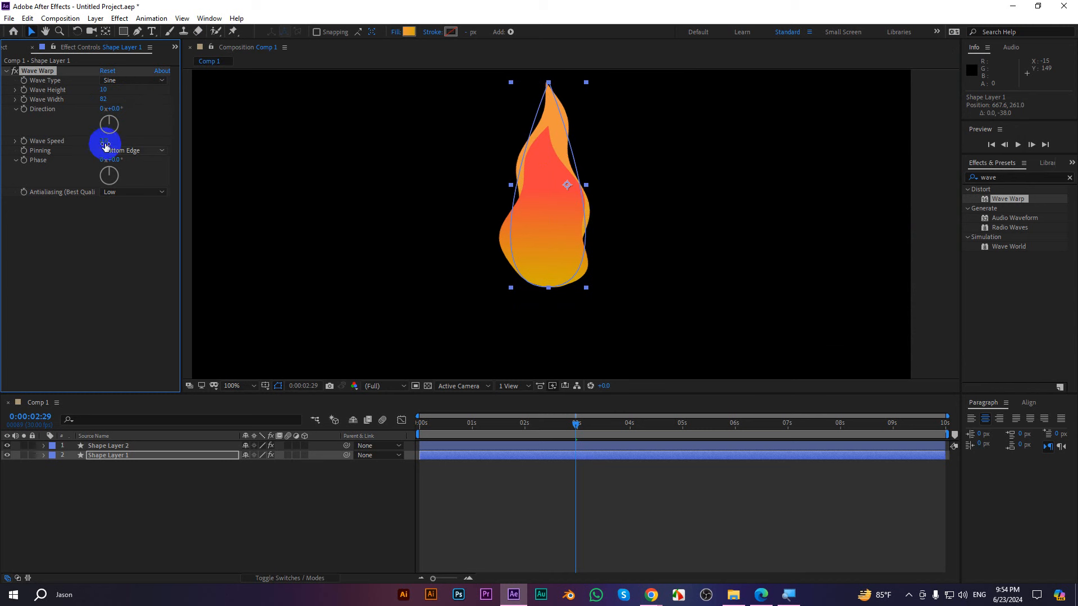
click(104, 140)
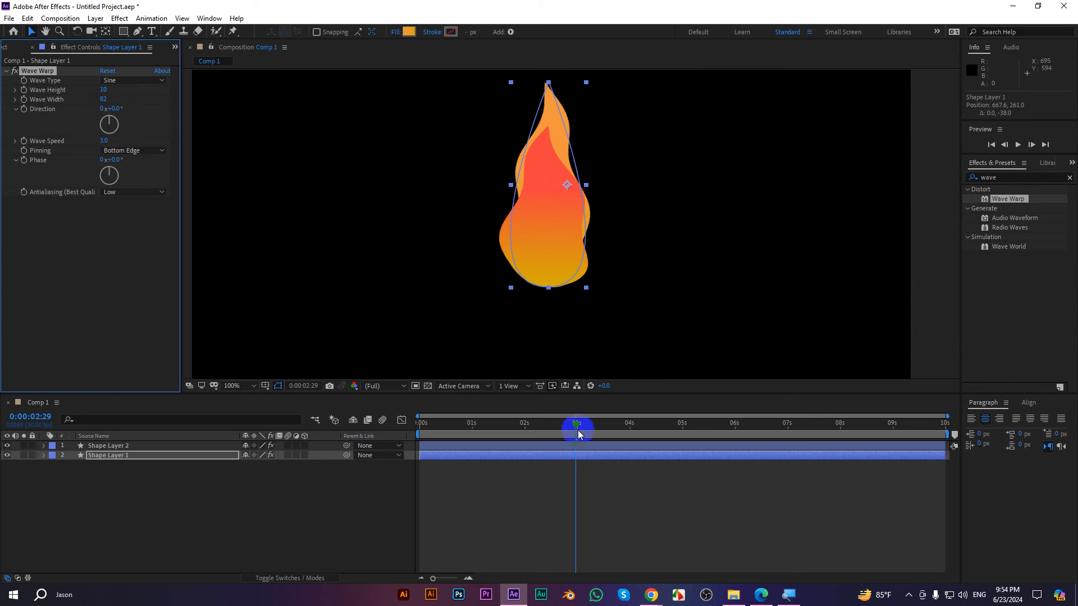
click(330, 421)
key(Home)
key(space)
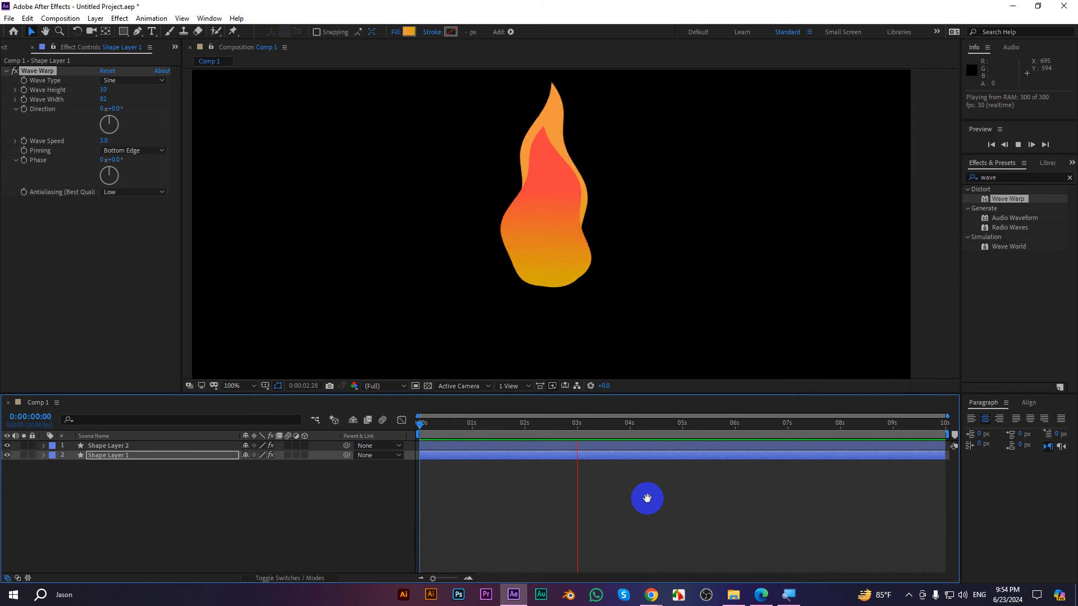
key(space)
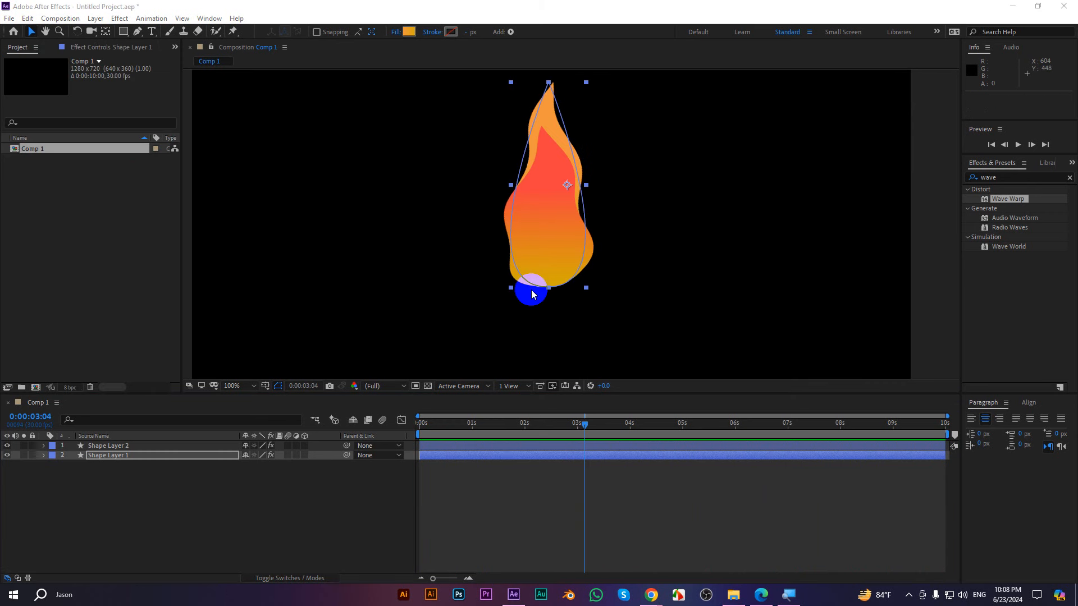
- Delete both flame shape layers to empty the composition
scroll(531, 276, down, 4)
key(period)
key(period)
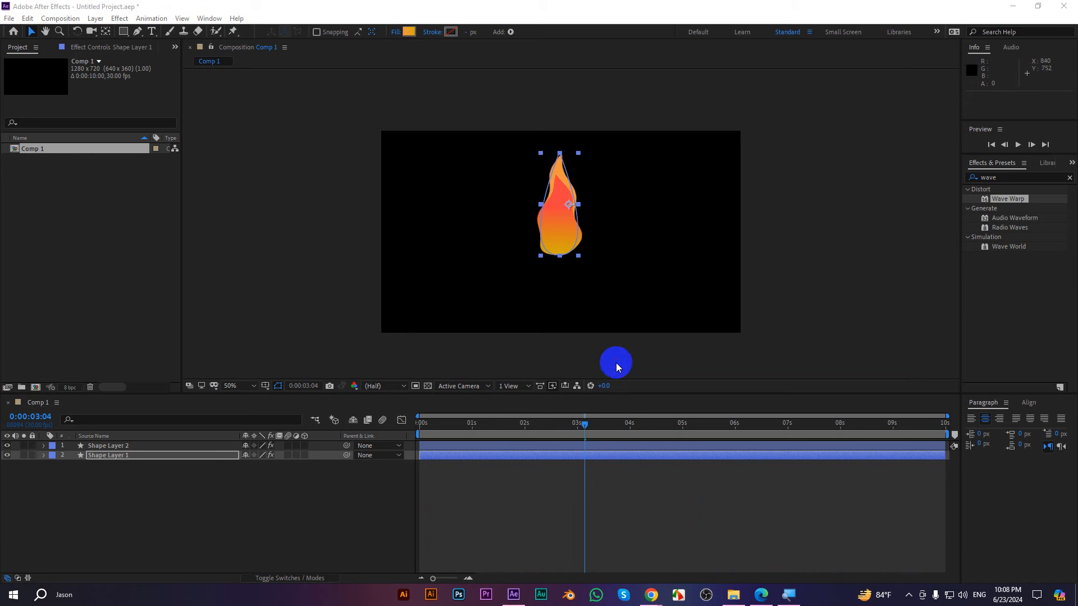
click(643, 351)
drag(537, 196, 518, 175)
key(Delete)
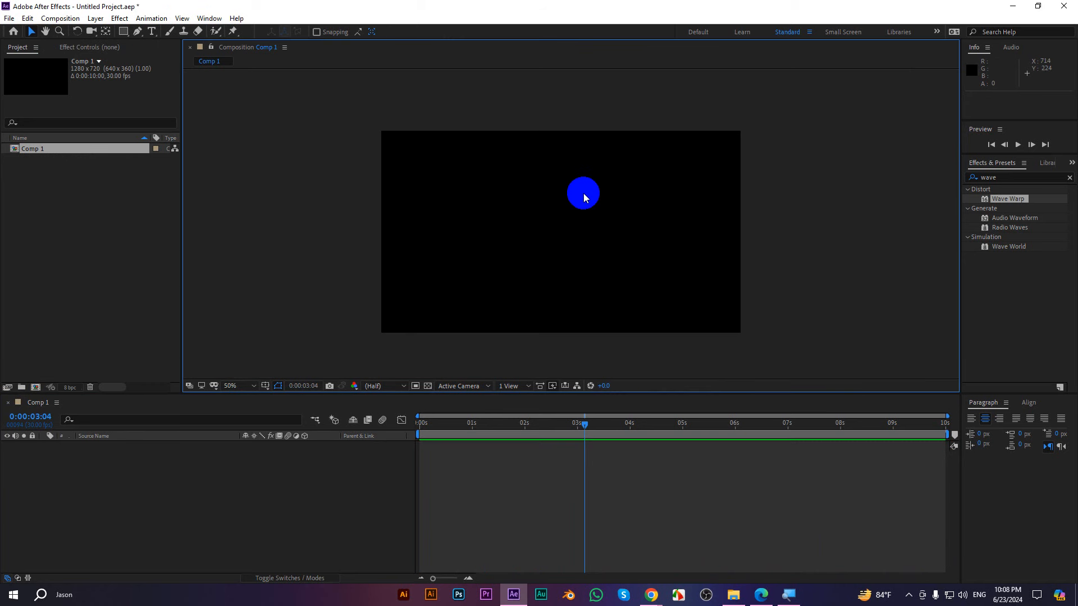
scroll(585, 191, up, 1)
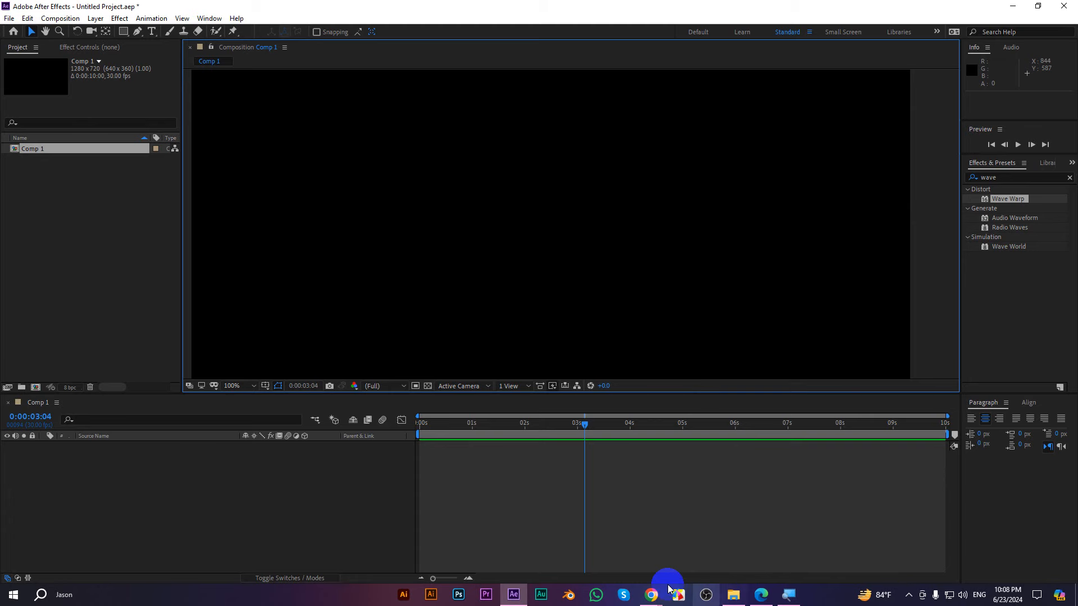
- Switch to Chrome and search Google in a new tab for "bangladesh cricket board logo png"
click(734, 592)
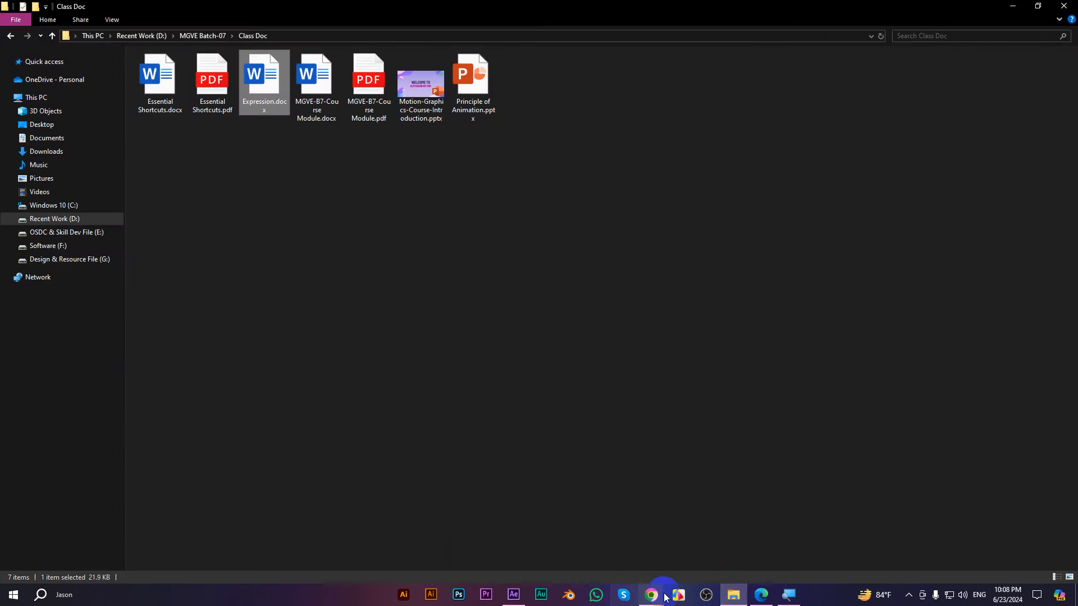
mouse_move(660, 596)
click(590, 545)
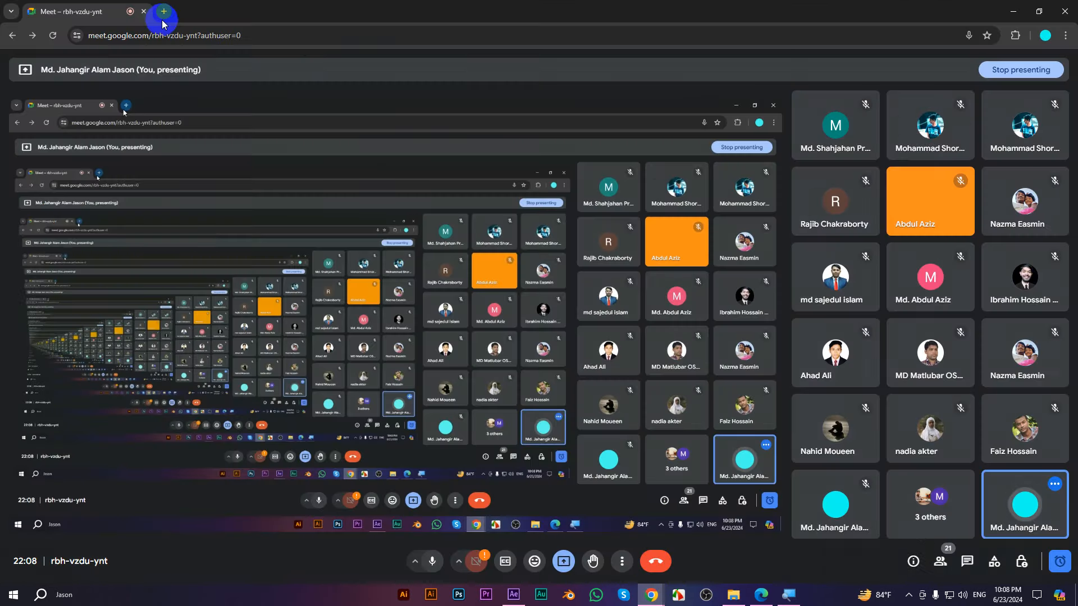
click(158, 13)
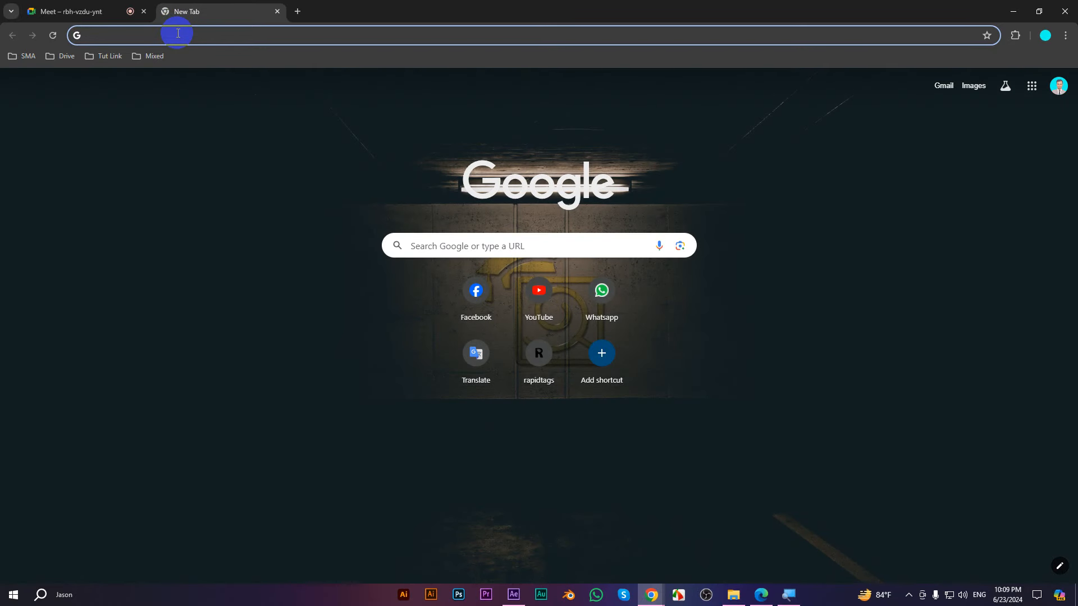
text(bangla)
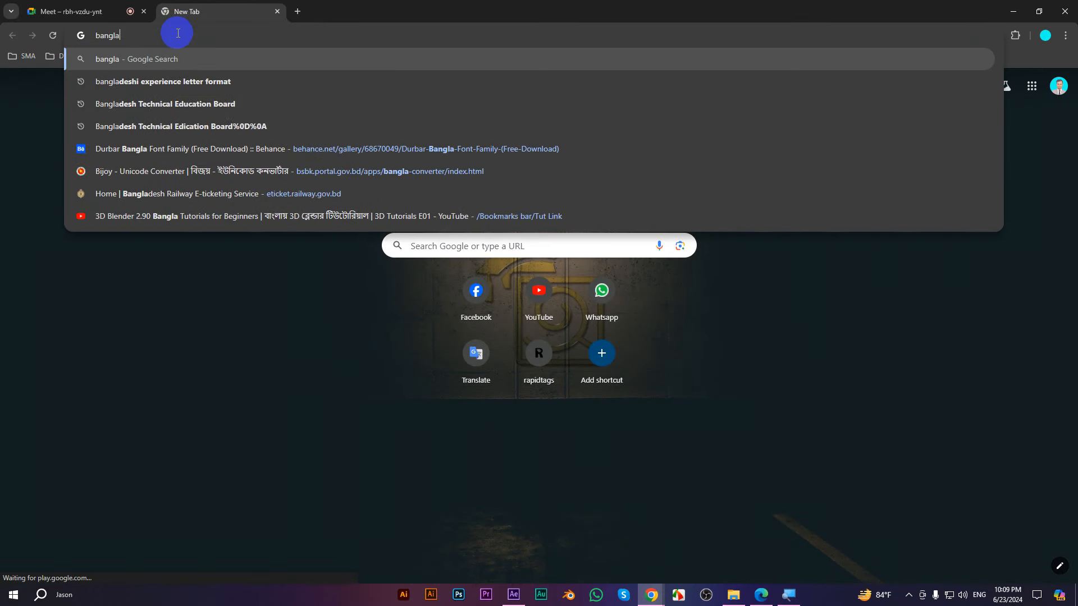
text(des)
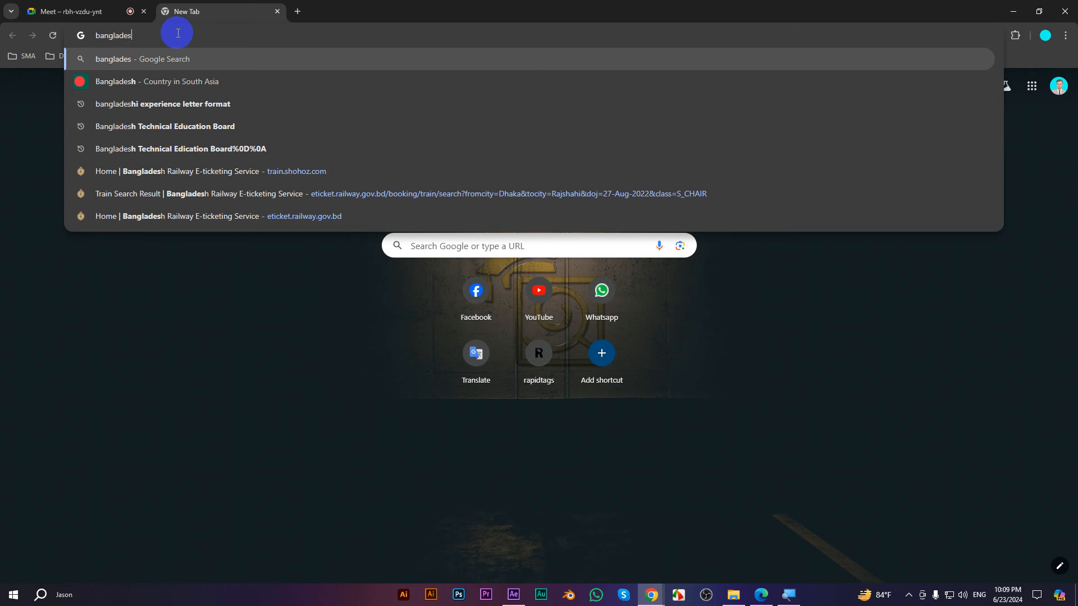
text(h cricket)
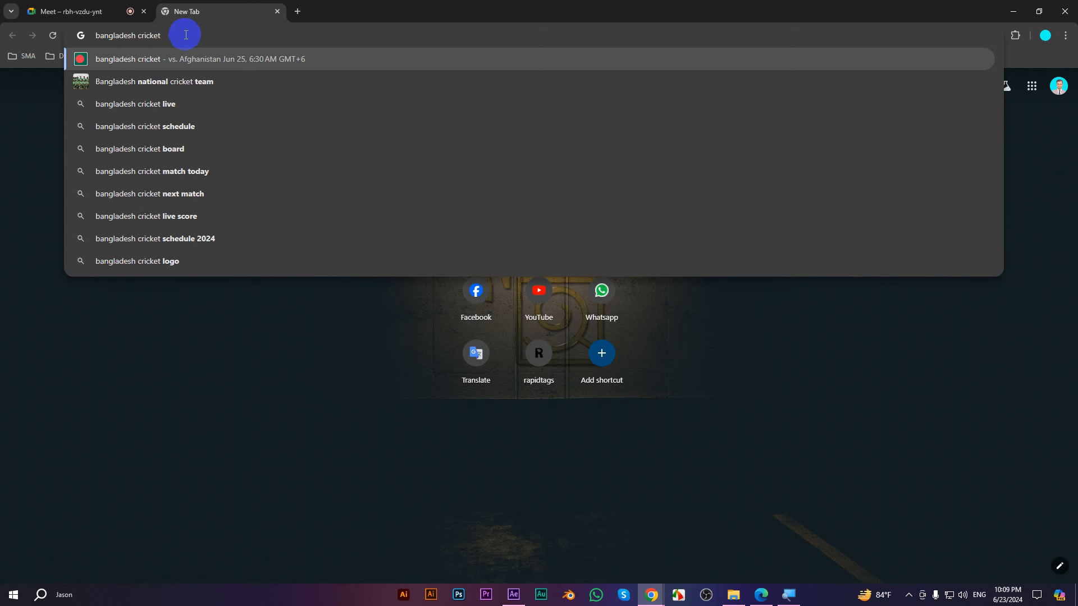
click(224, 150)
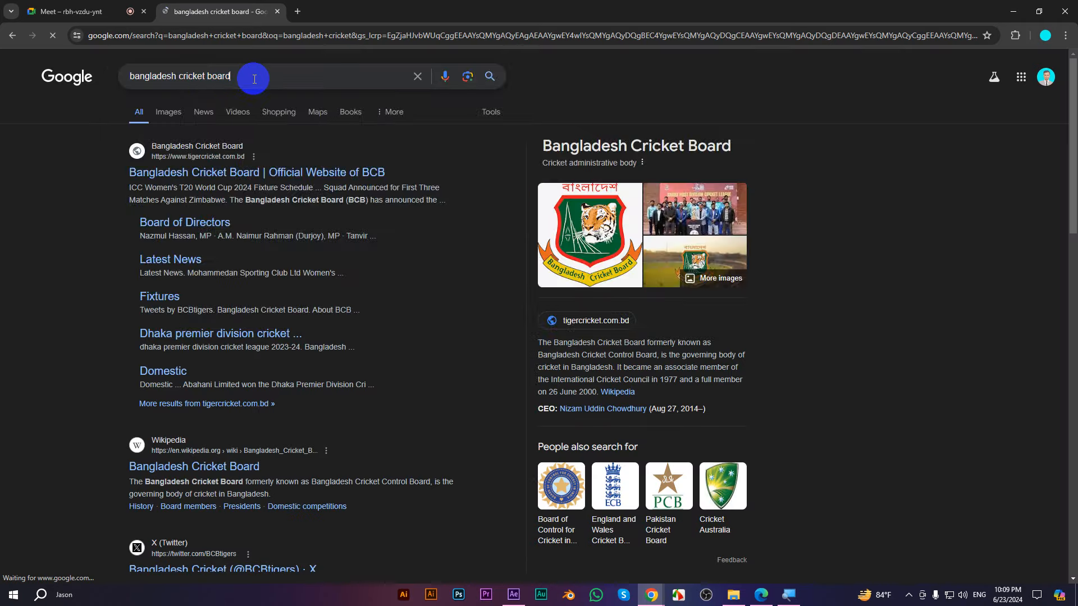
text(logo png)
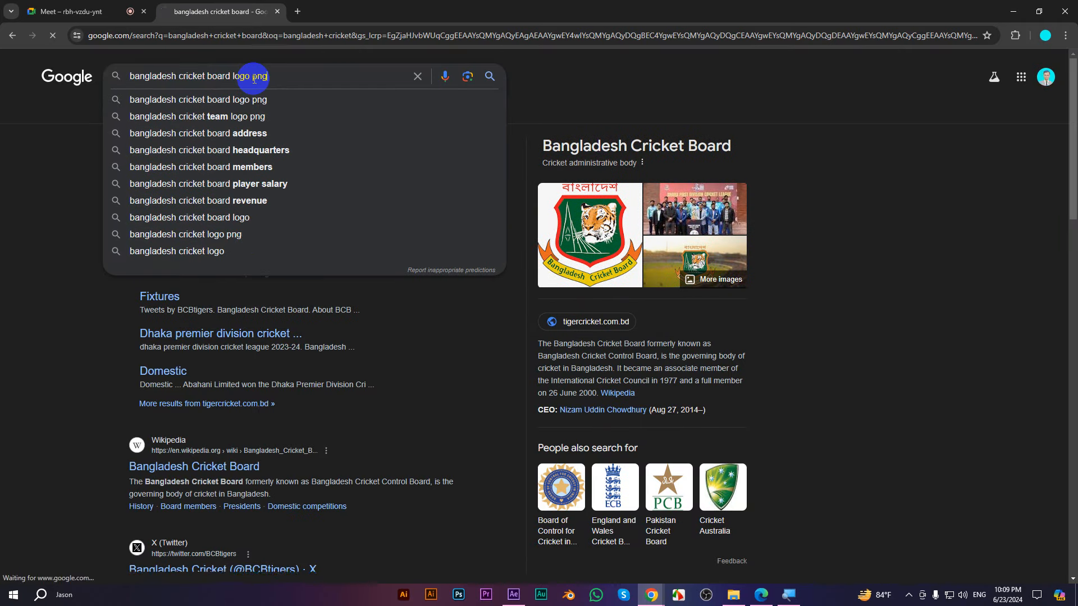
key(Return)
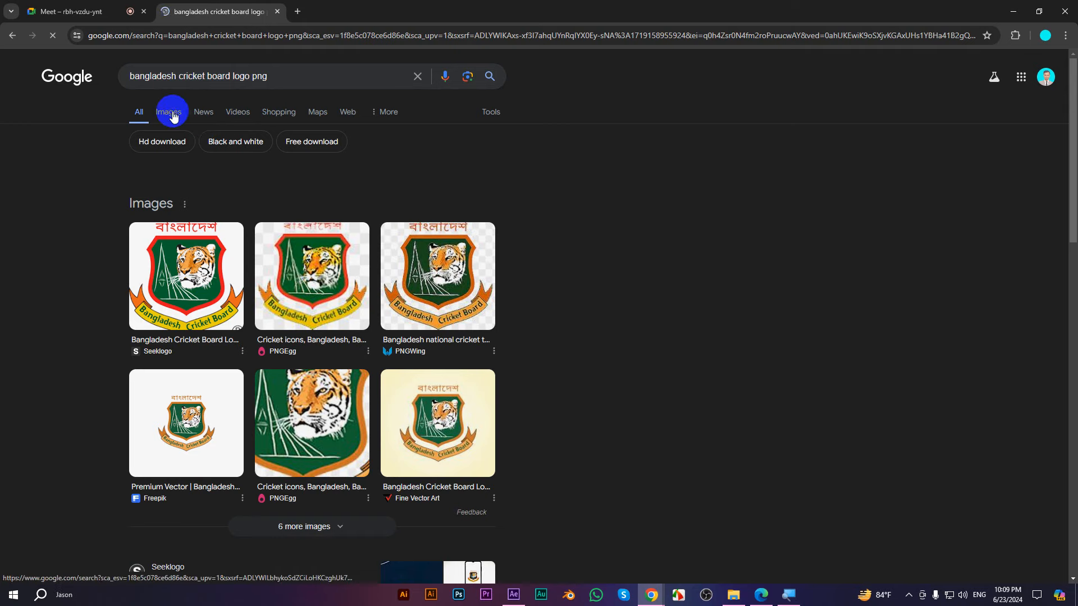
- Open the Seeklogo version of the Bangladesh Cricket Board logo from the image results and start saving the image
click(173, 115)
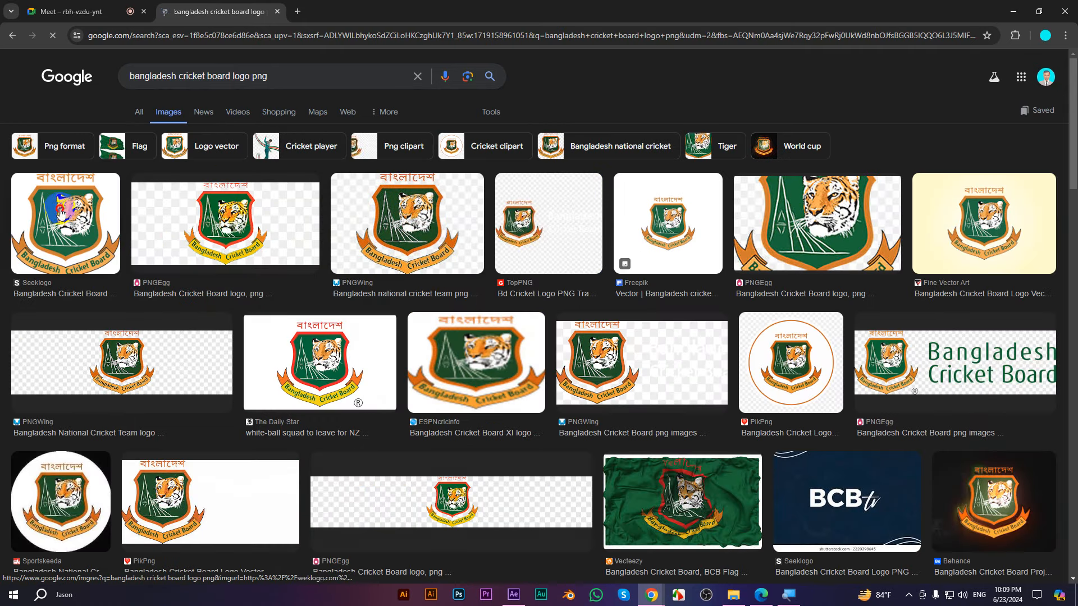
click(61, 213)
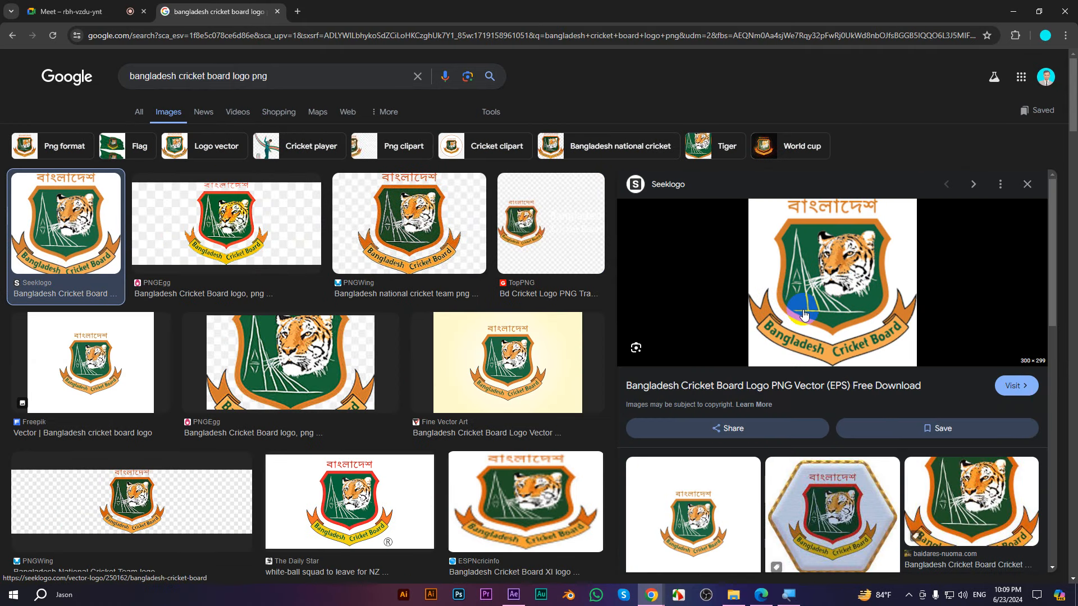
right_click(807, 254)
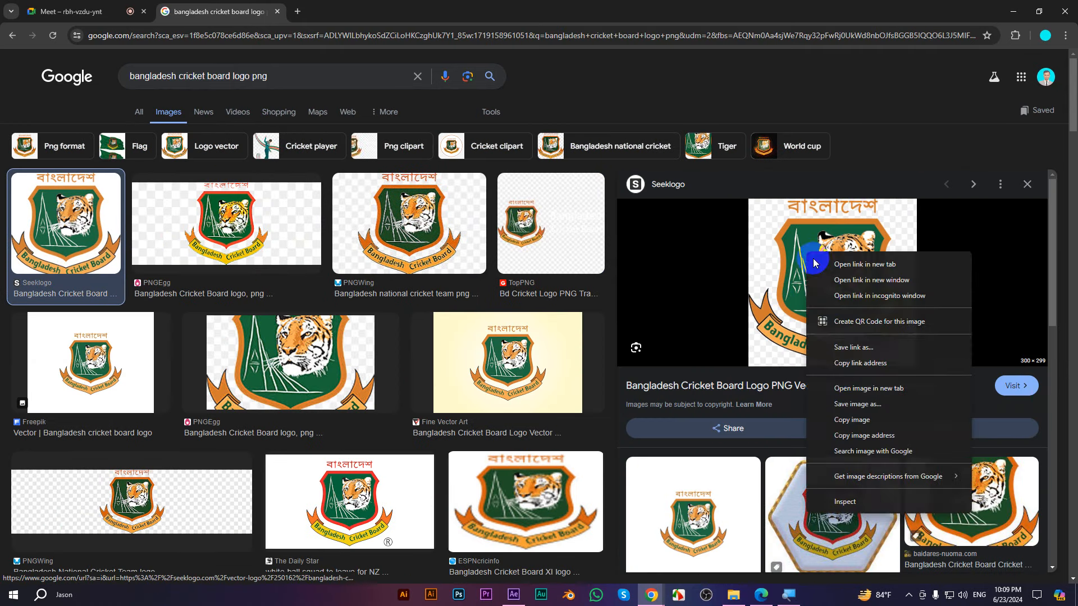
click(856, 404)
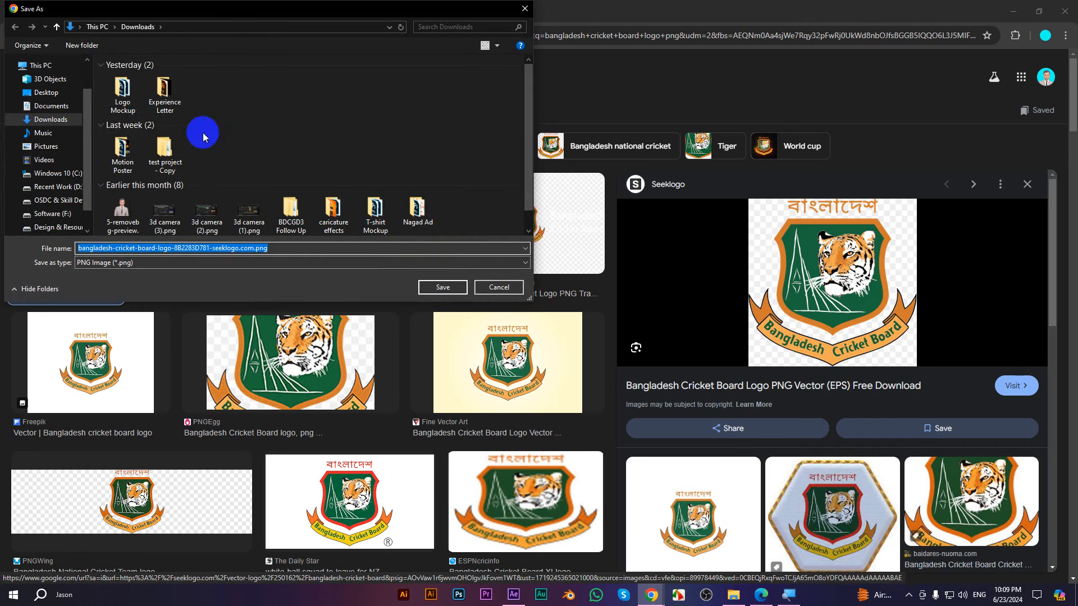
- Save the logo PNG in the MGVE Batch-07 folder on the Recent Work (D:) drive
click(58, 122)
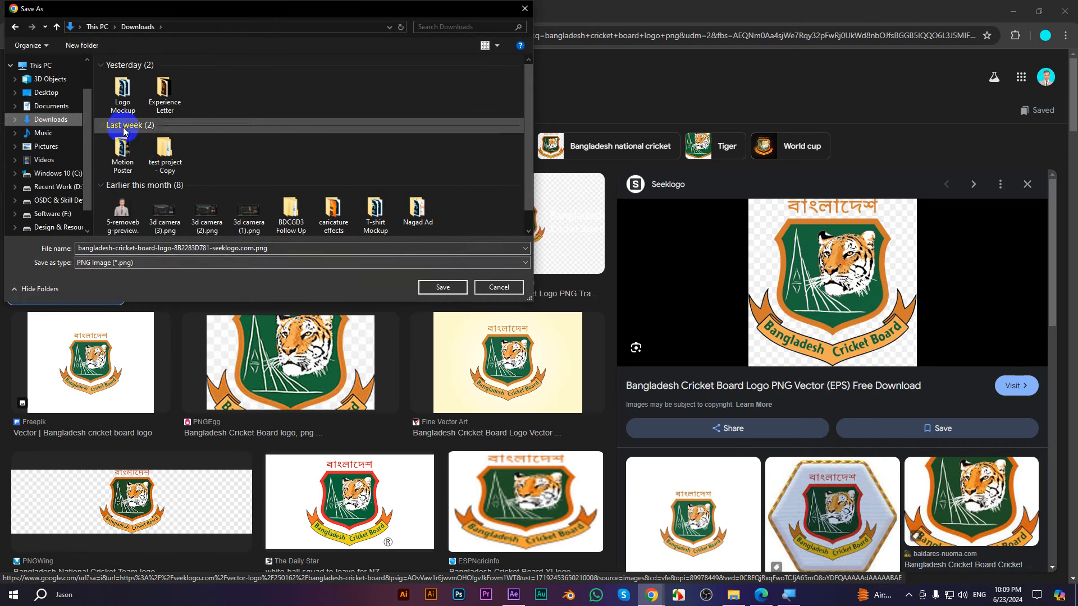
click(68, 188)
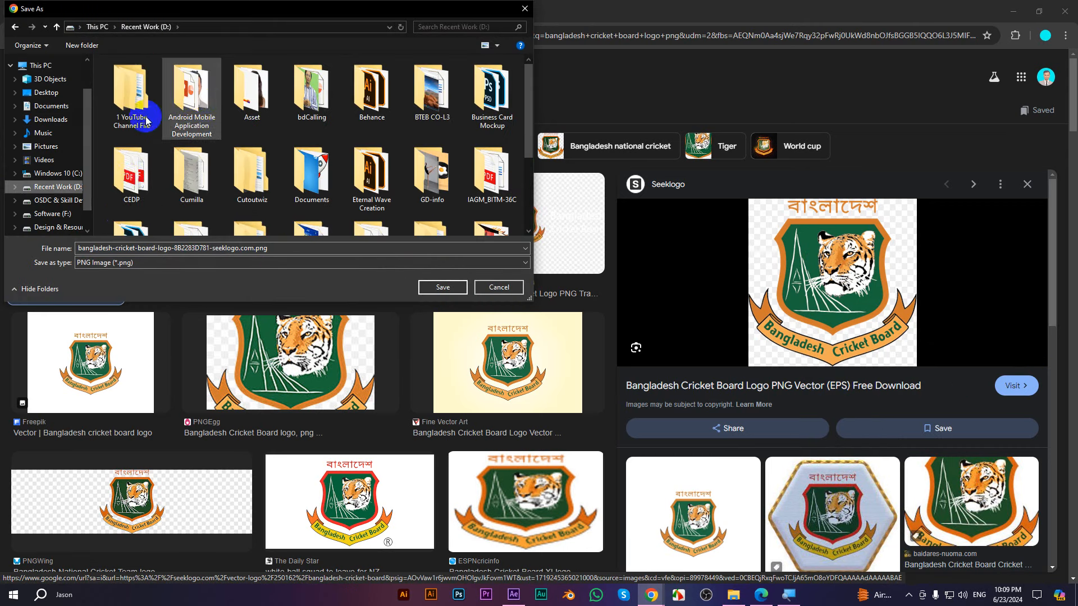
scroll(152, 185, down, 3)
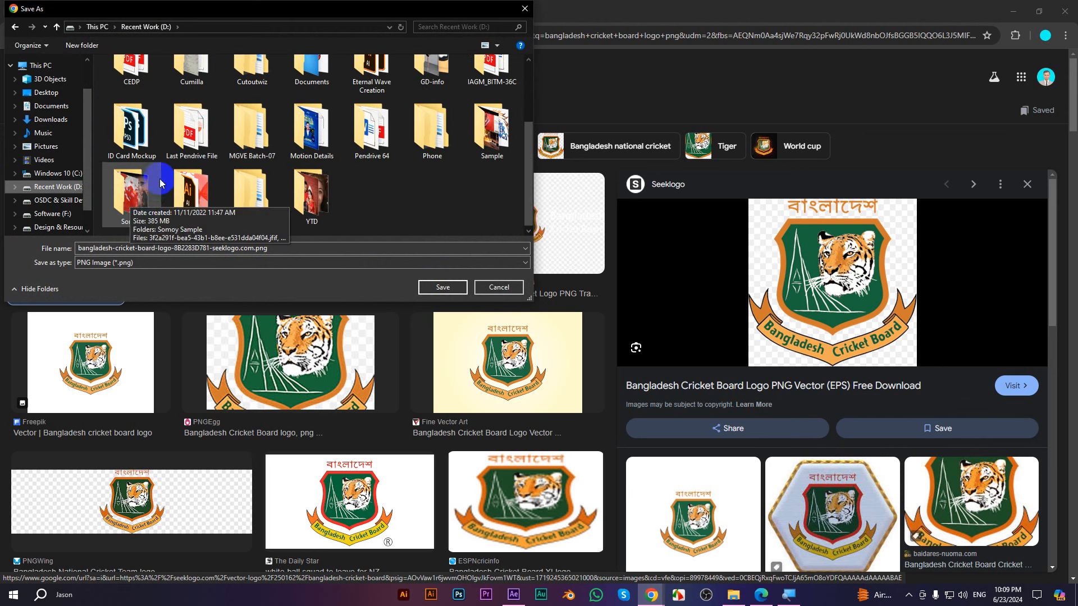
scroll(191, 146, up, 3)
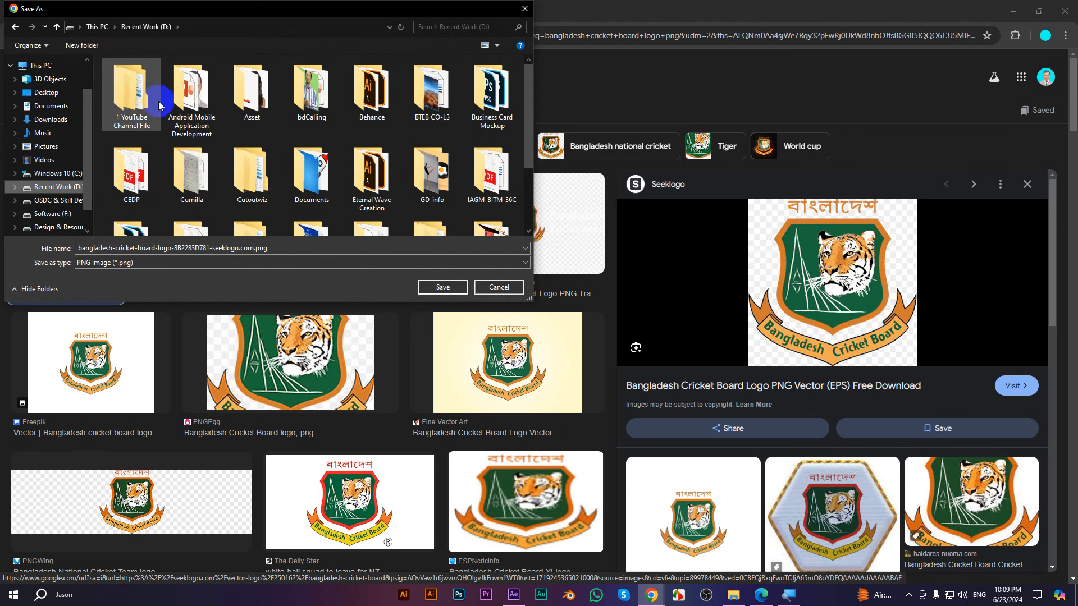
scroll(194, 205, down, 1)
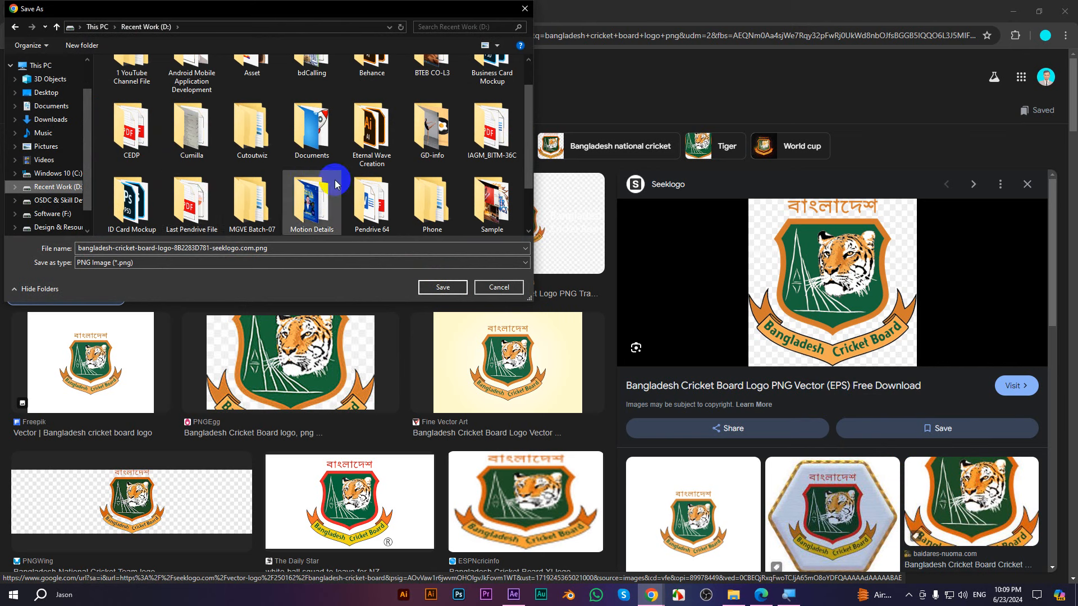
scroll(354, 184, up, 1)
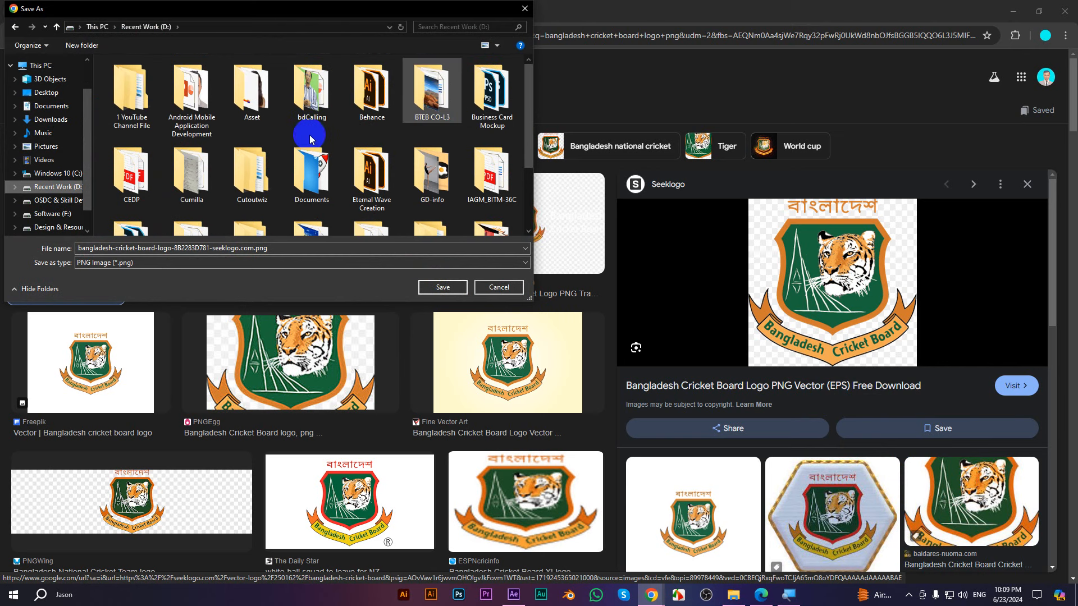
scroll(247, 161, down, 2)
click(247, 131)
double_click(247, 131)
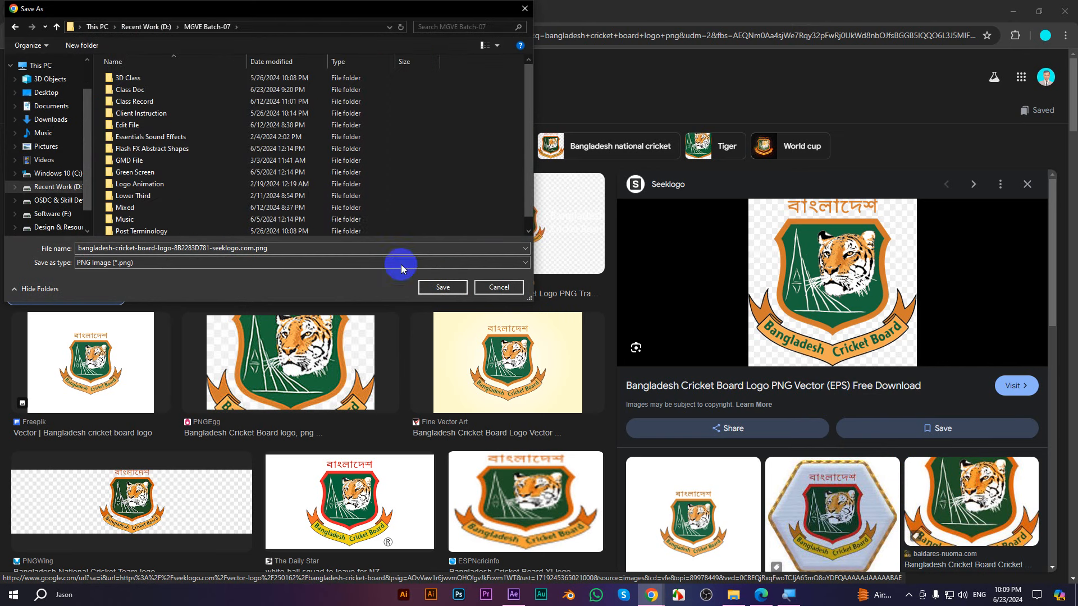
click(441, 287)
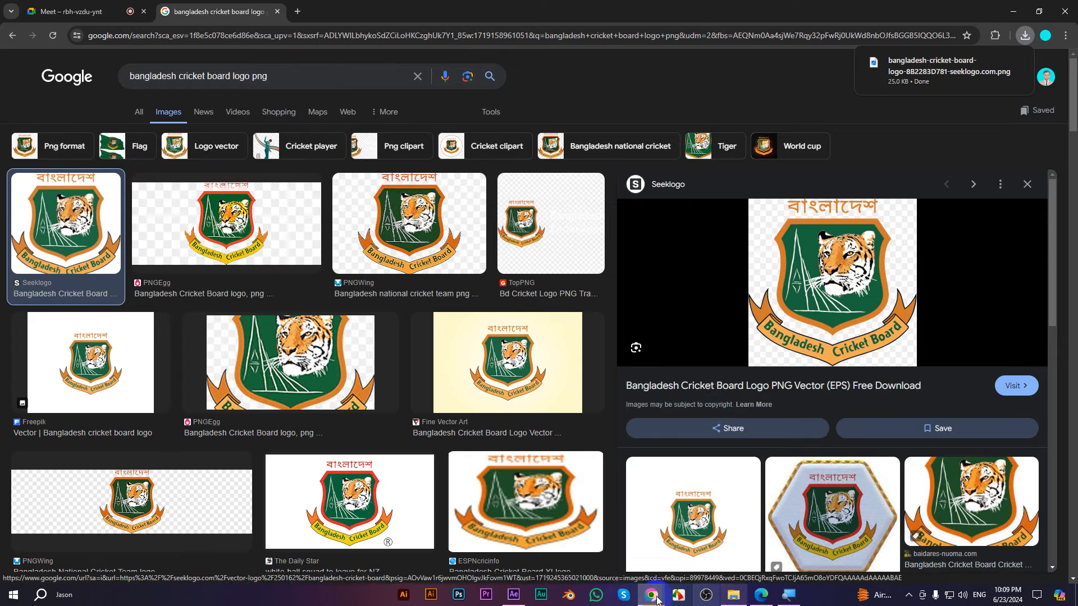
- Close the logo search tab and minimise Chrome to return to the Class Doc folder in File Explorer
middle_click(191, 7)
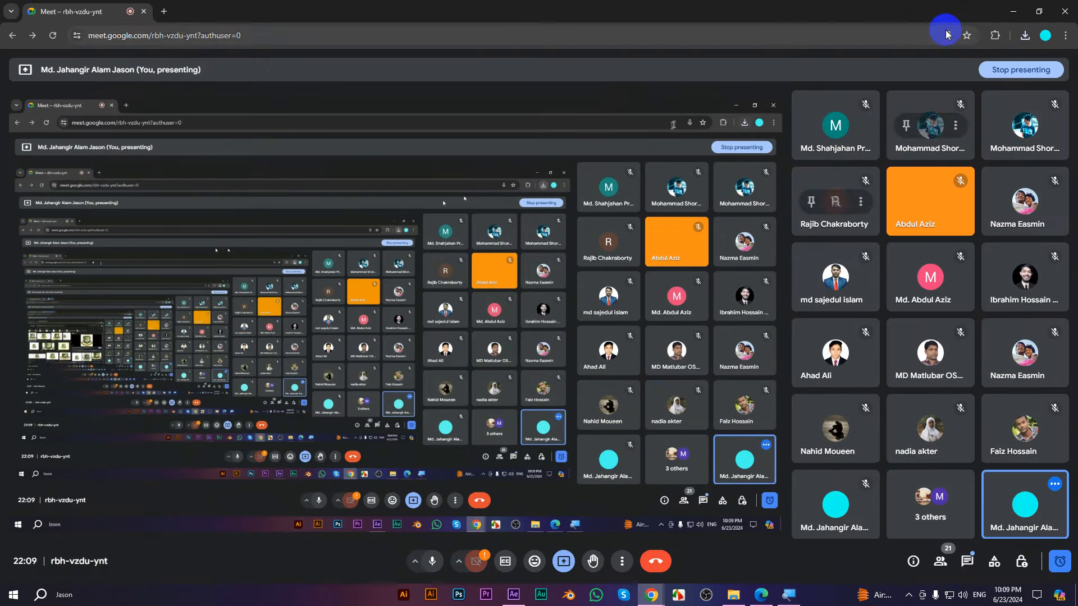
click(1014, 12)
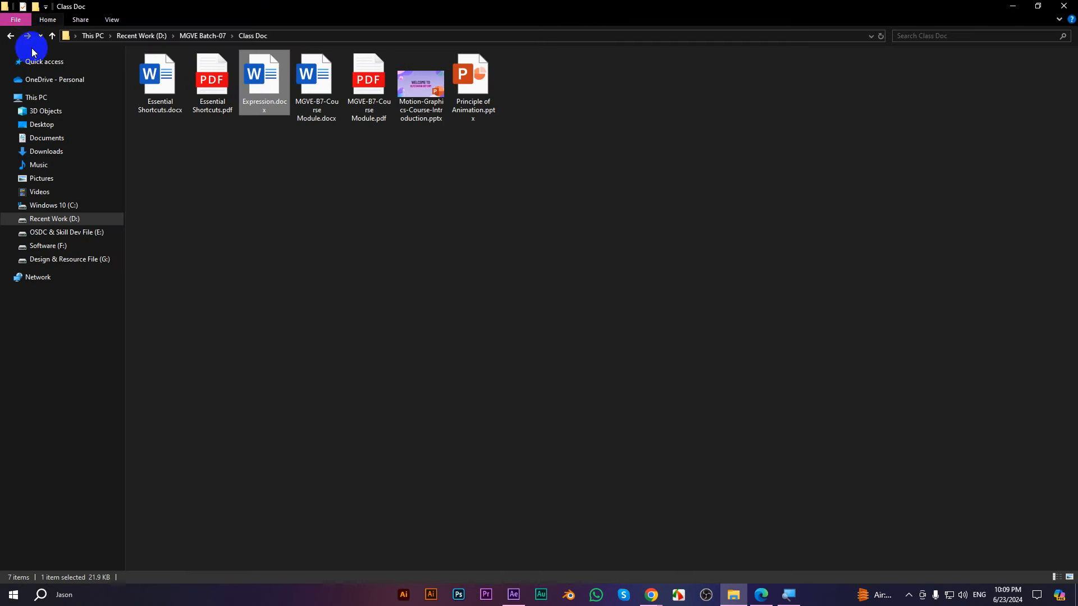
- Import the Bangladesh Cricket Board logo PNG from the MGVE Batch-07 folder into After Effects and place it in Comp 1
click(52, 36)
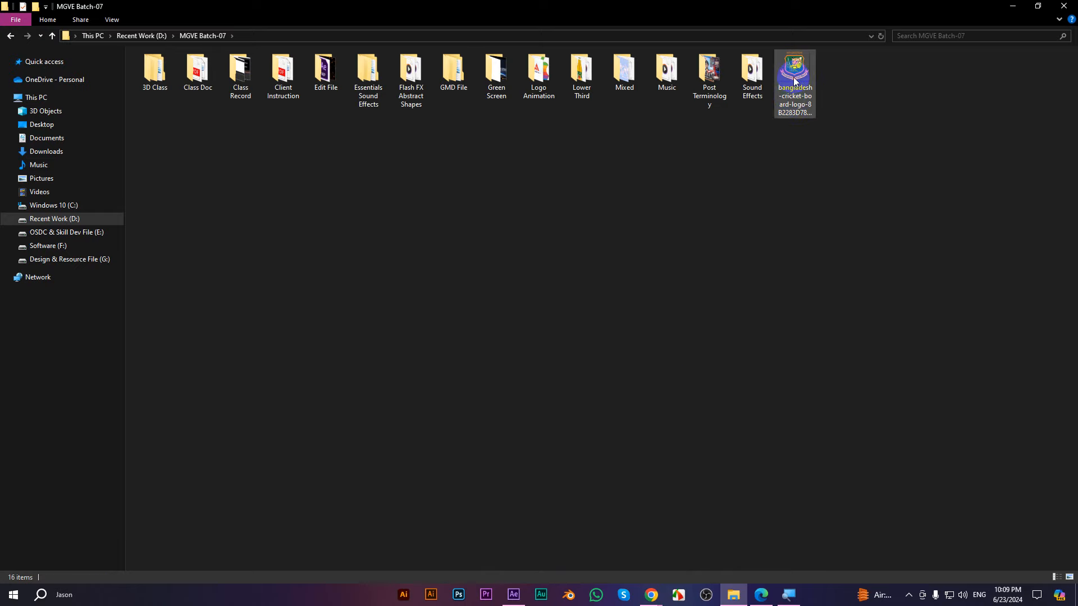
drag(793, 76, 31, 228)
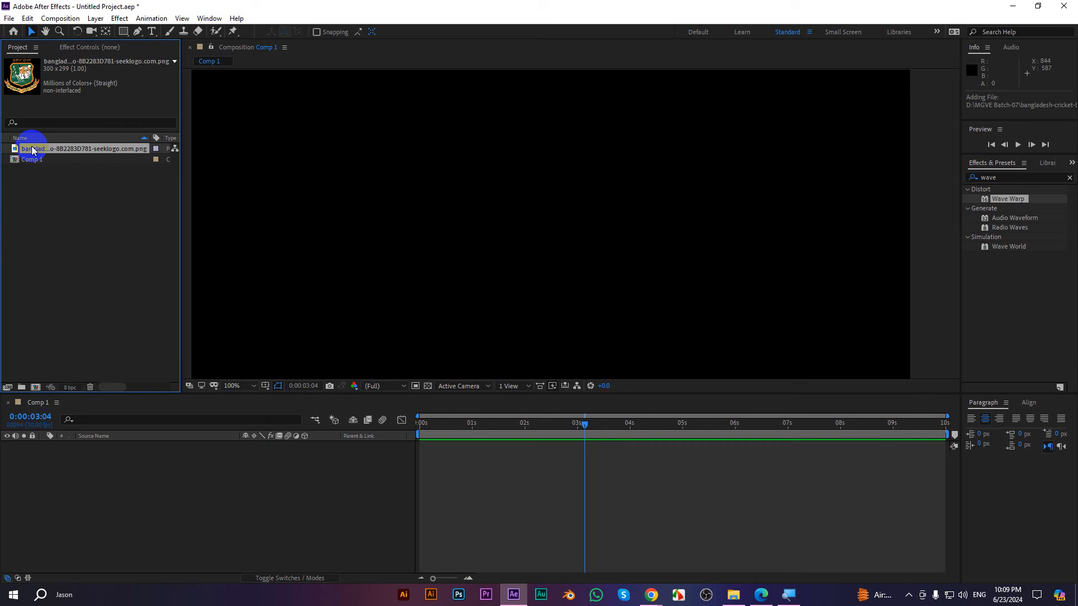
drag(36, 149, 110, 469)
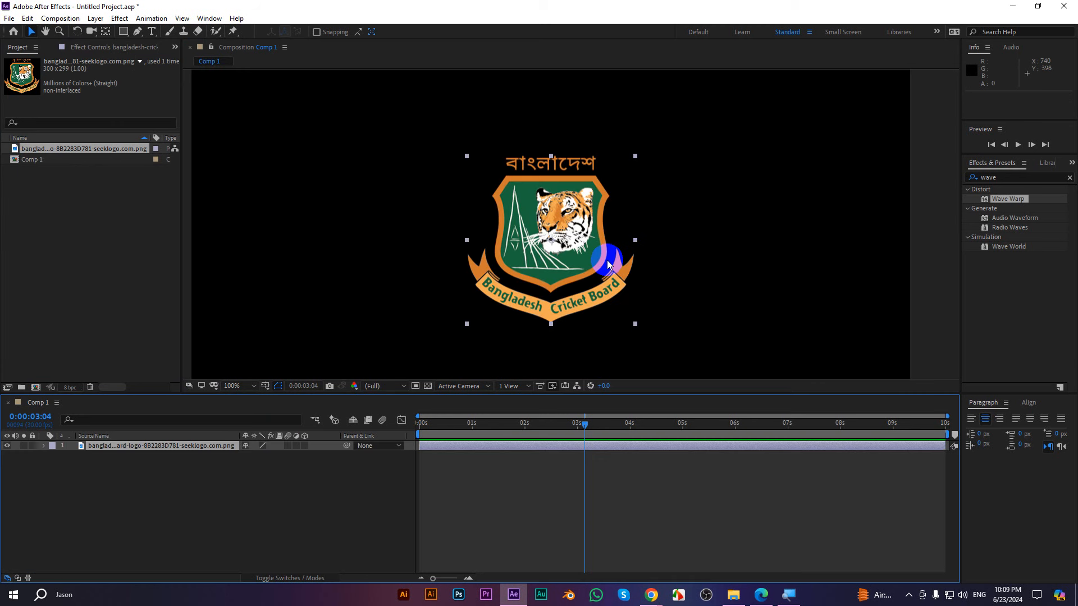
scroll(590, 208, down, 2)
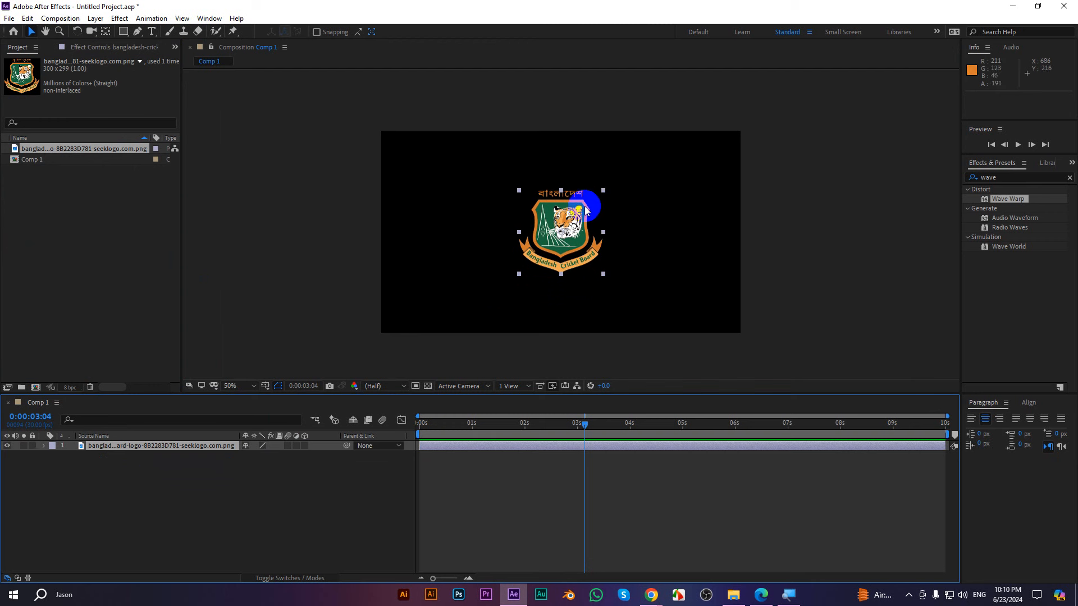
- Find the Shatter effect by searching for "shatter" and apply it to the logo layer
click(1001, 177)
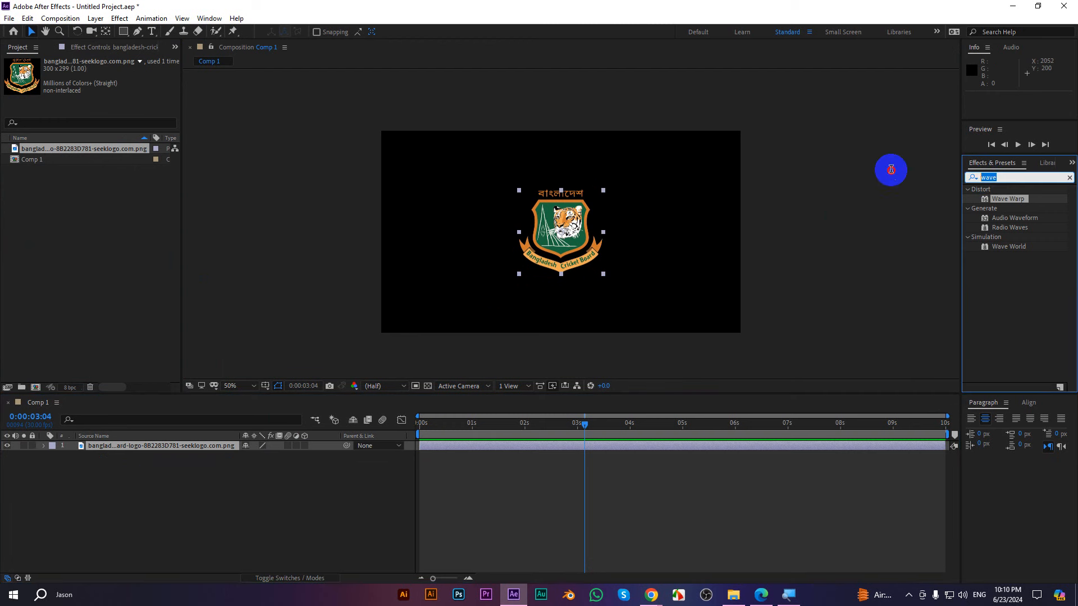
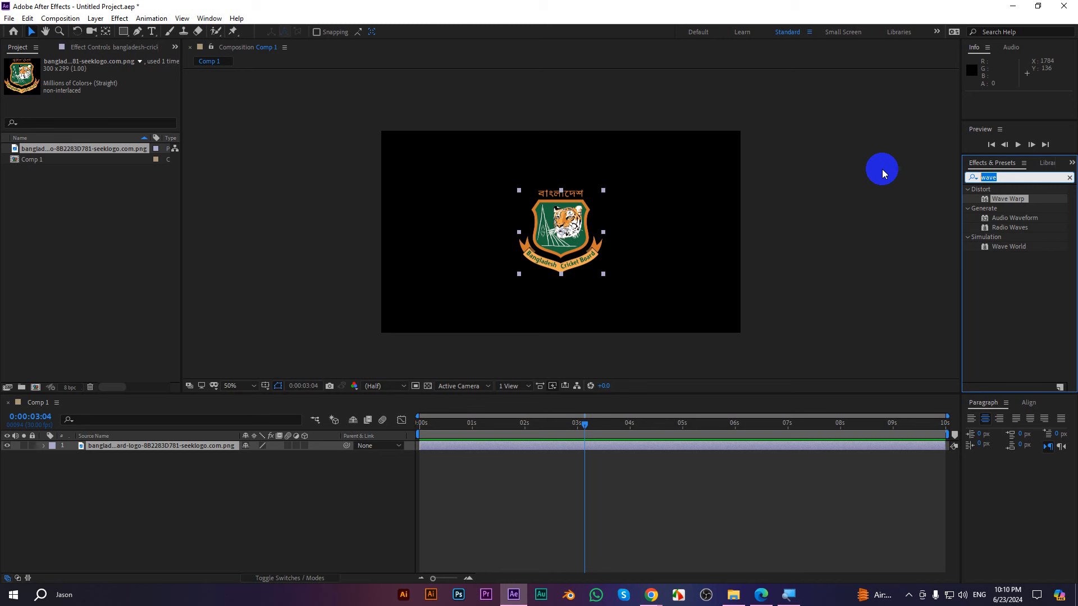
text(shatter)
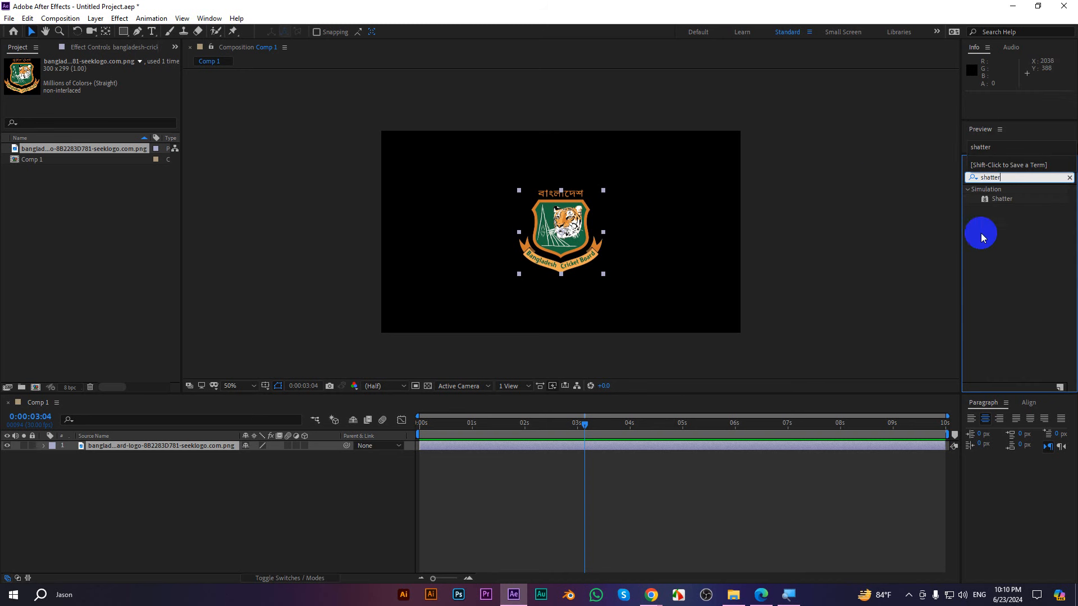
click(1006, 200)
double_click(1007, 201)
scroll(571, 196, up, 1)
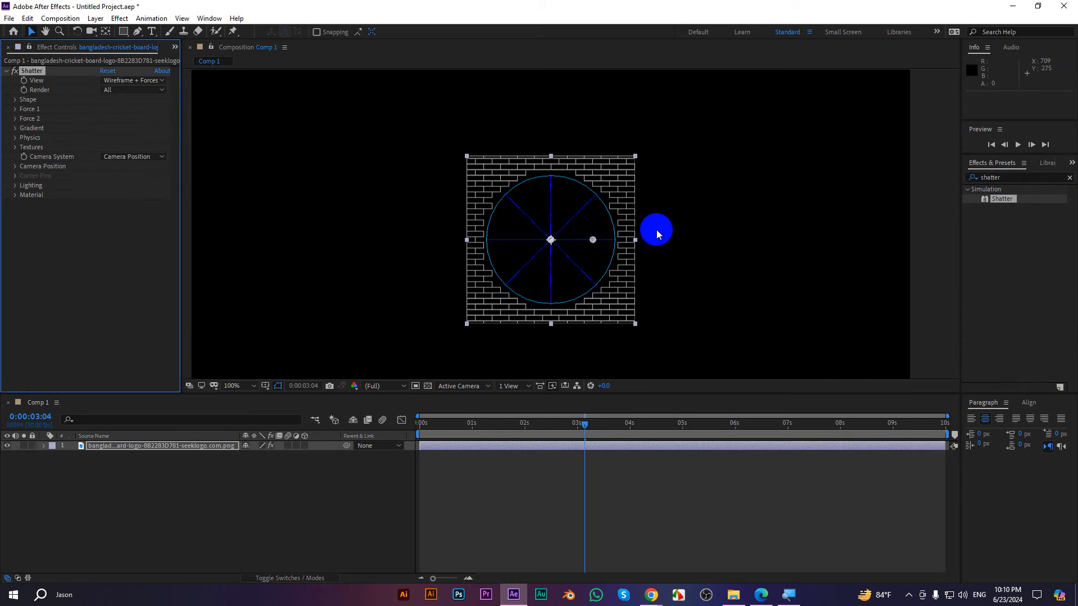
drag(591, 235, 542, 249)
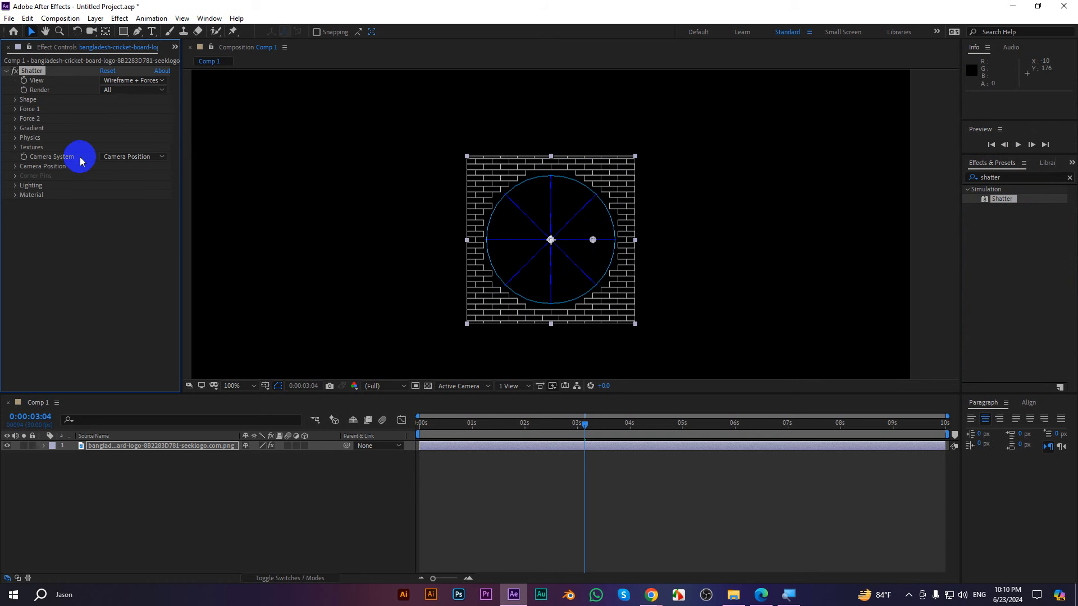
- Set Shatter's View to Rendered and preview the logo breaking apart near the start of the composition
click(112, 82)
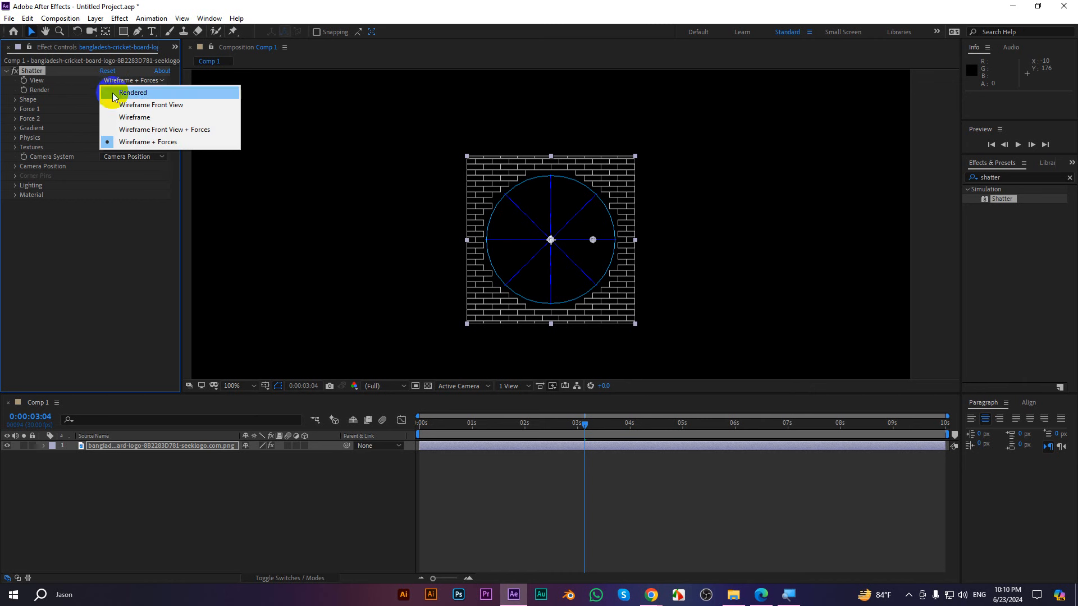
click(133, 95)
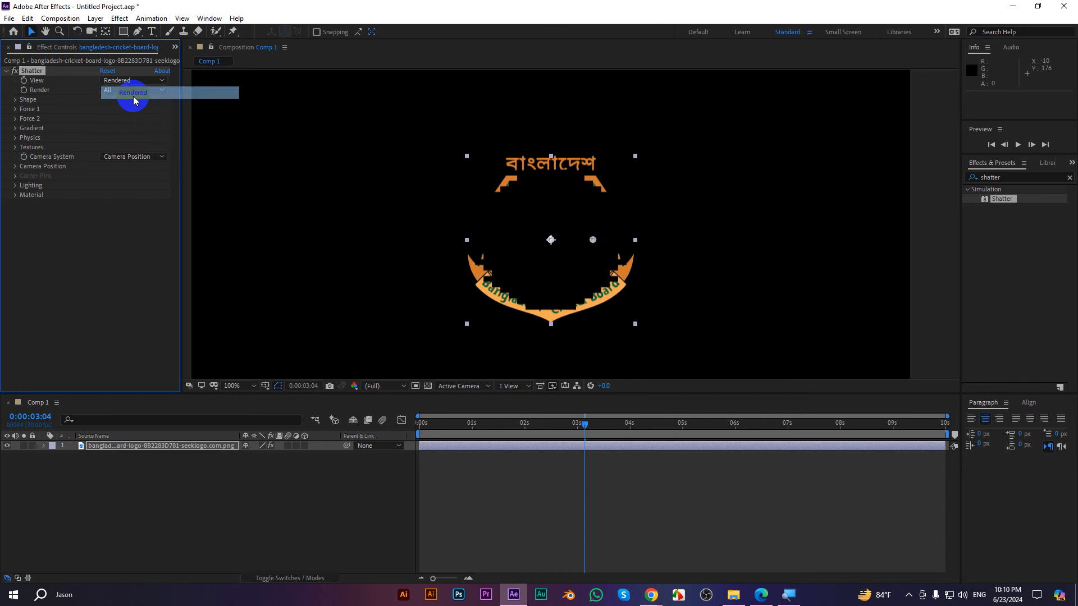
drag(590, 438, 427, 445)
scroll(563, 224, up, 2)
click(297, 292)
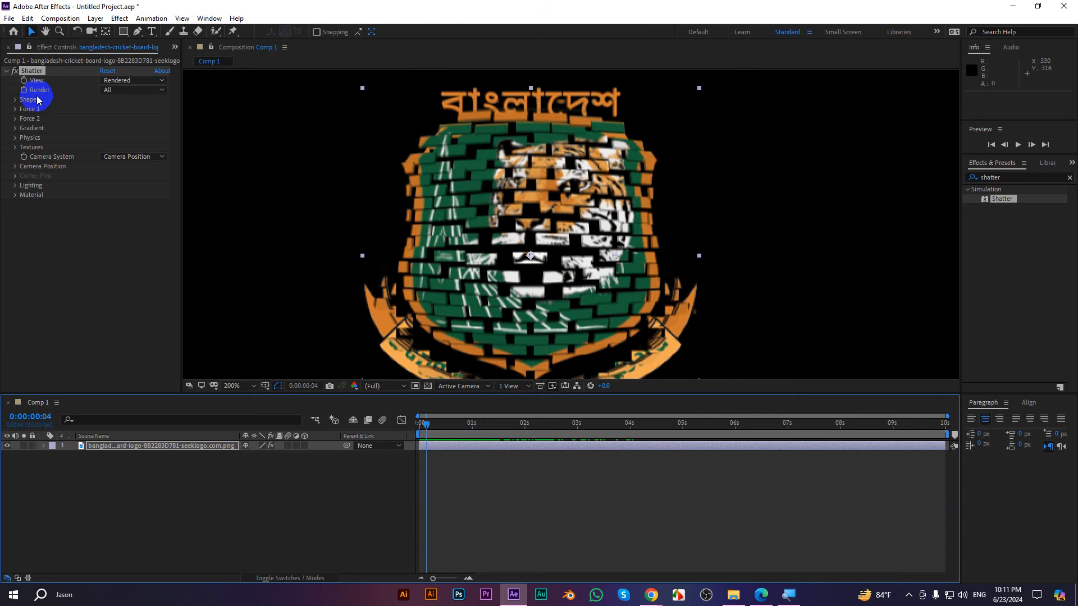
- Try the Eggs shape pattern, replace it with Glass, and preview the shattering in the first frames
click(15, 100)
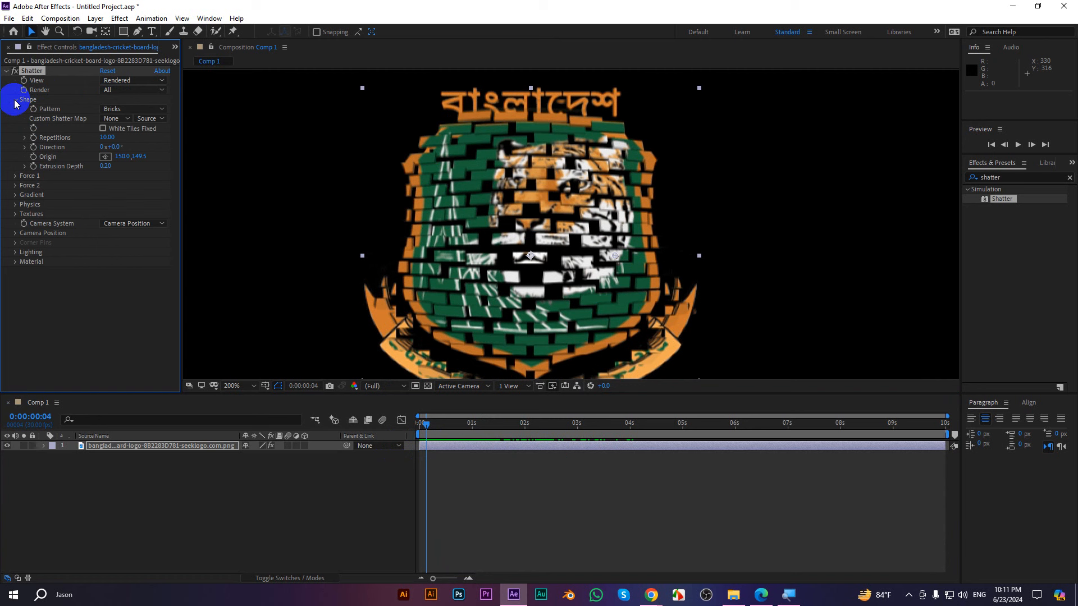
click(129, 111)
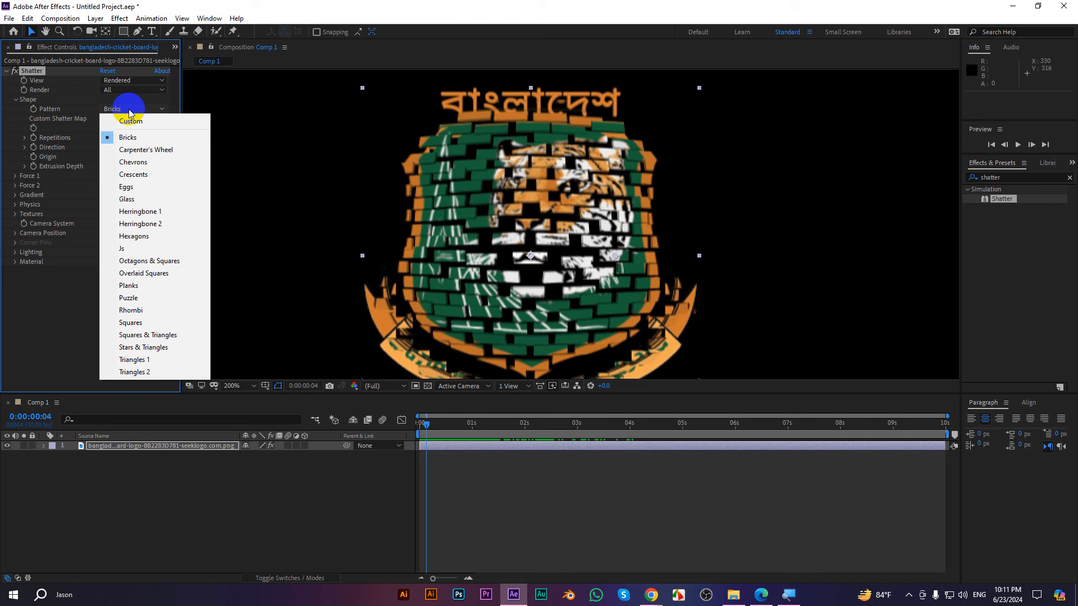
click(127, 188)
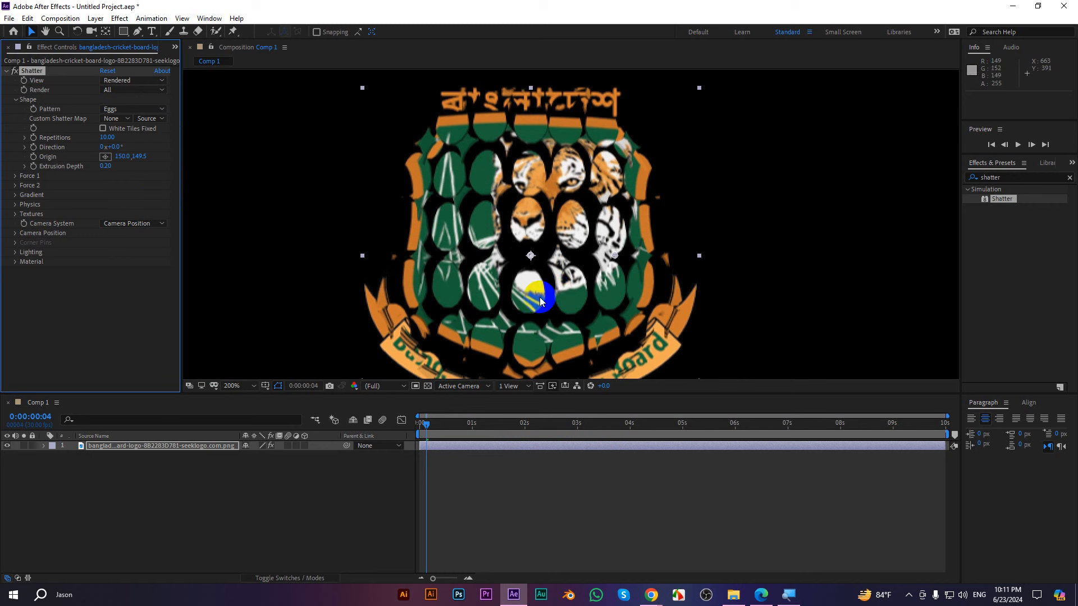
click(112, 110)
click(124, 200)
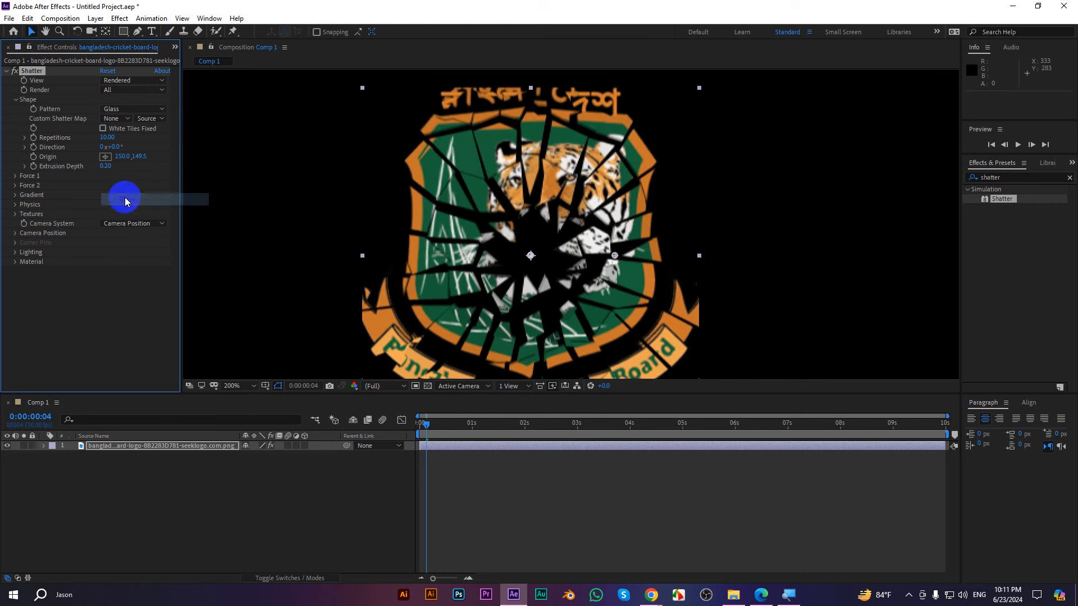
click(446, 425)
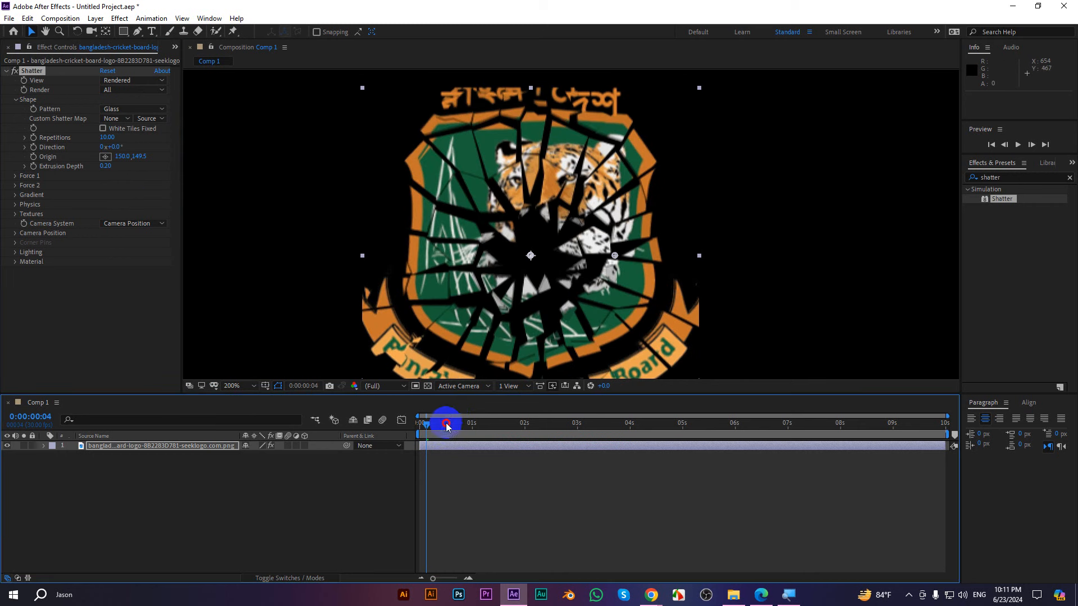
mouse_move(447, 425)
mouse_down()
mouse_move(483, 425)
mouse_move(409, 431)
mouse_move(577, 444)
mouse_move(421, 428)
mouse_move(431, 430)
mouse_up()
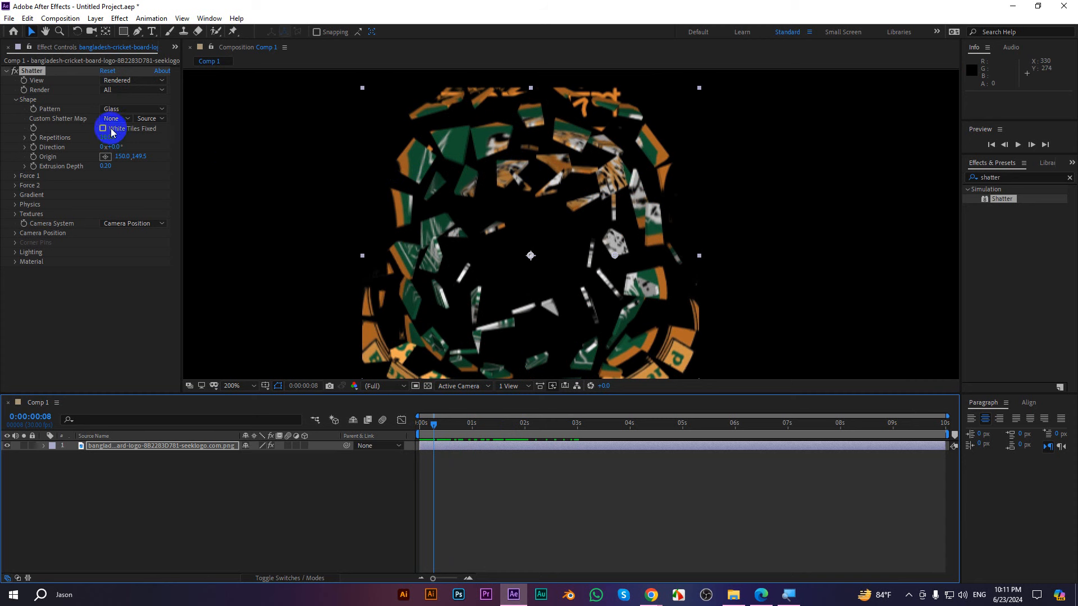
- Try the Puzzle shape pattern in the opening frames and return the Pattern to Glass
click(112, 109)
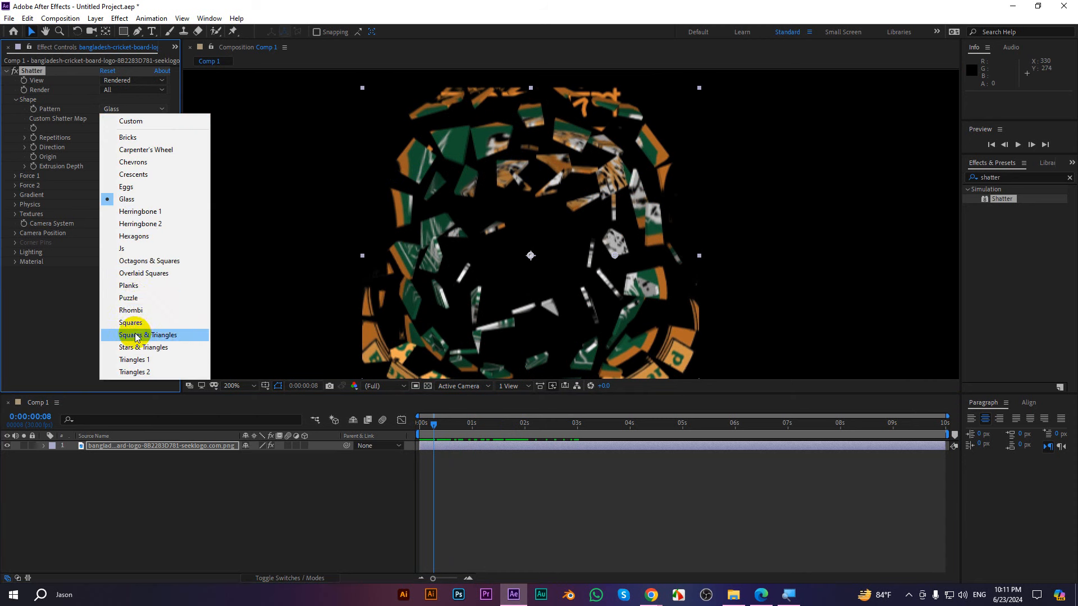
click(134, 298)
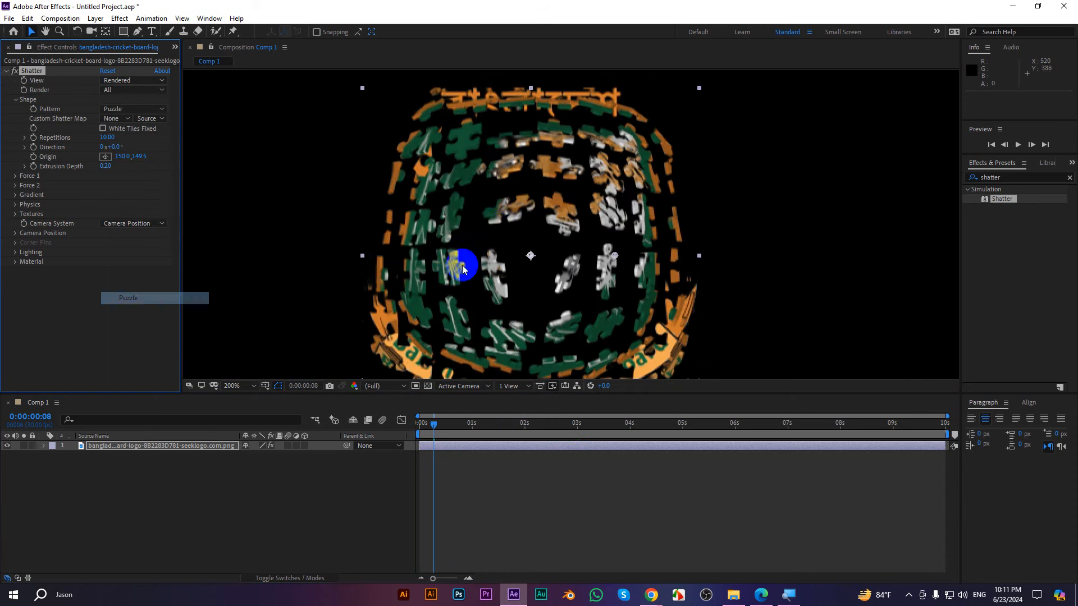
click(422, 423)
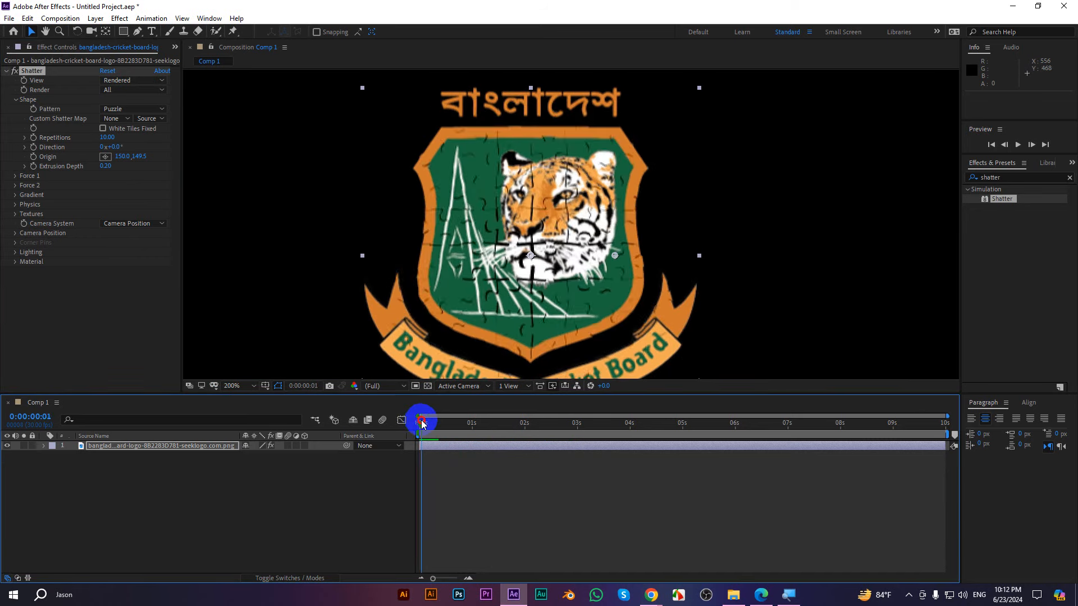
mouse_move(422, 422)
mouse_down()
mouse_move(458, 423)
mouse_move(423, 429)
mouse_up()
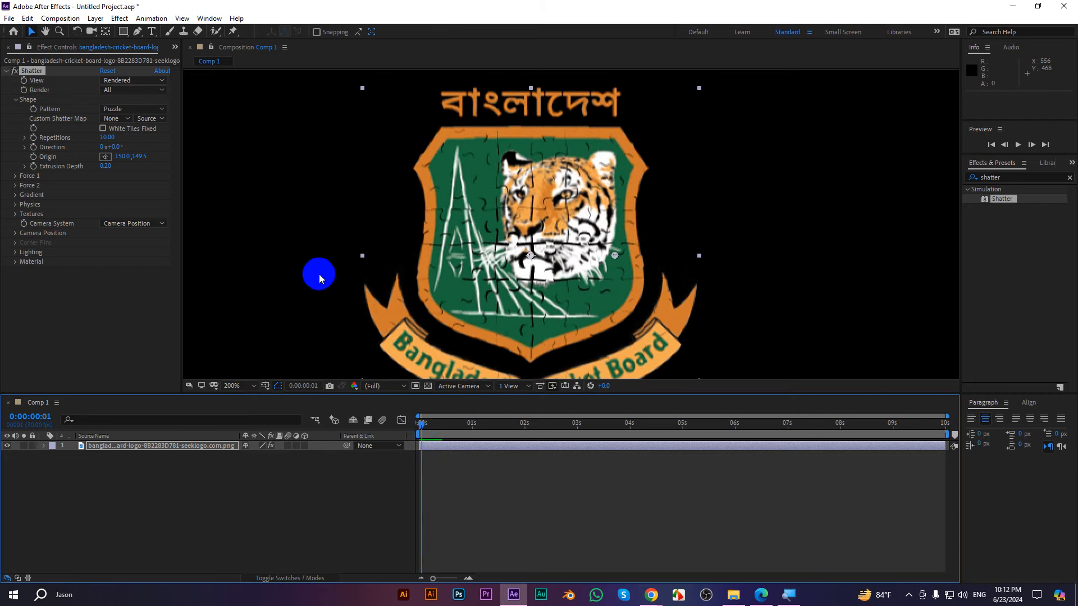
click(110, 110)
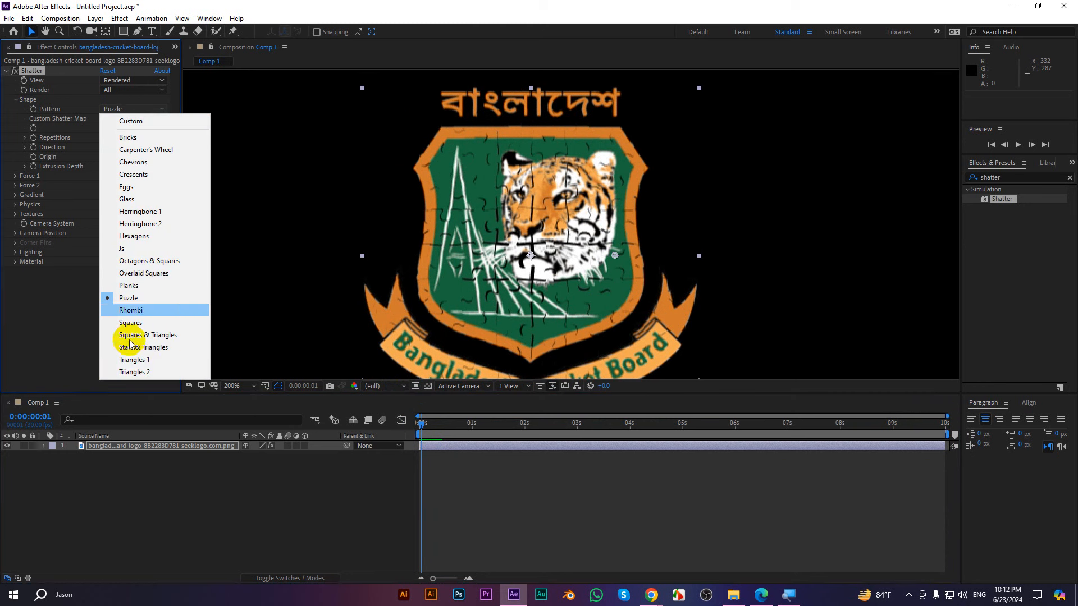
click(126, 200)
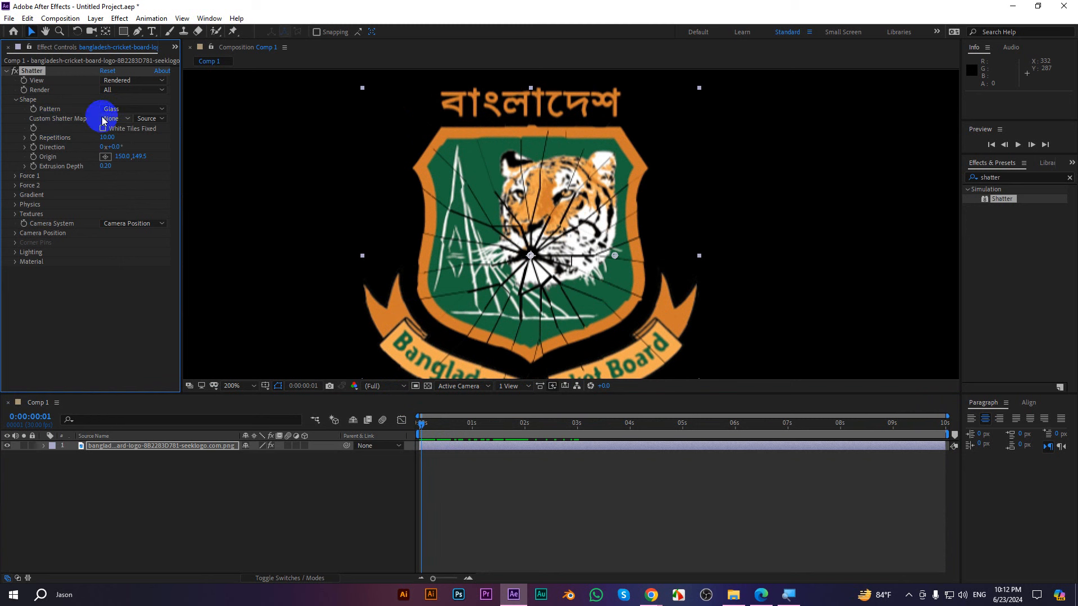
click(121, 119)
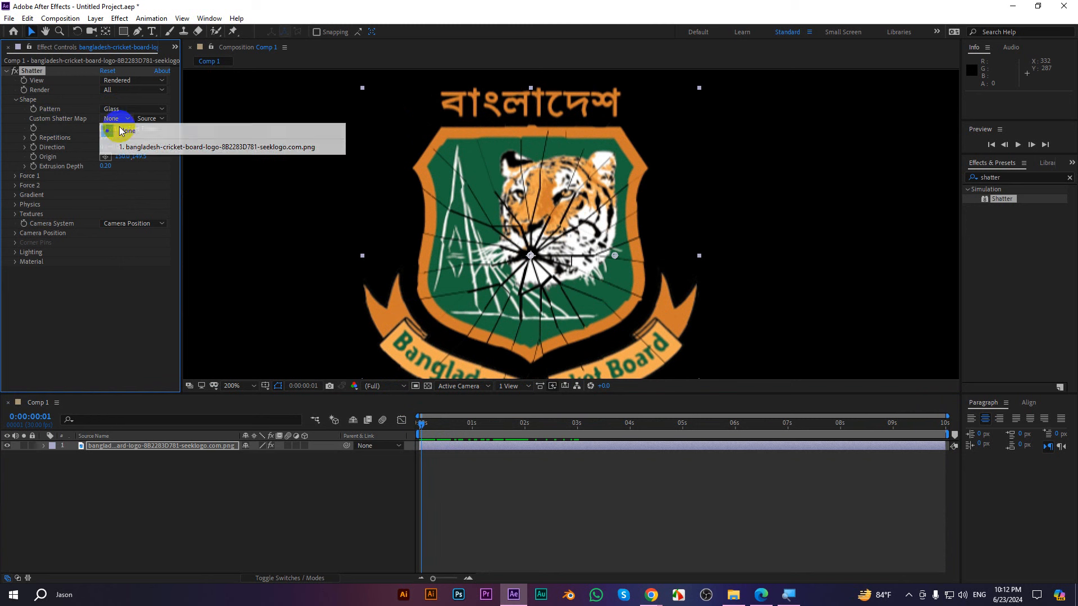
click(148, 118)
click(52, 128)
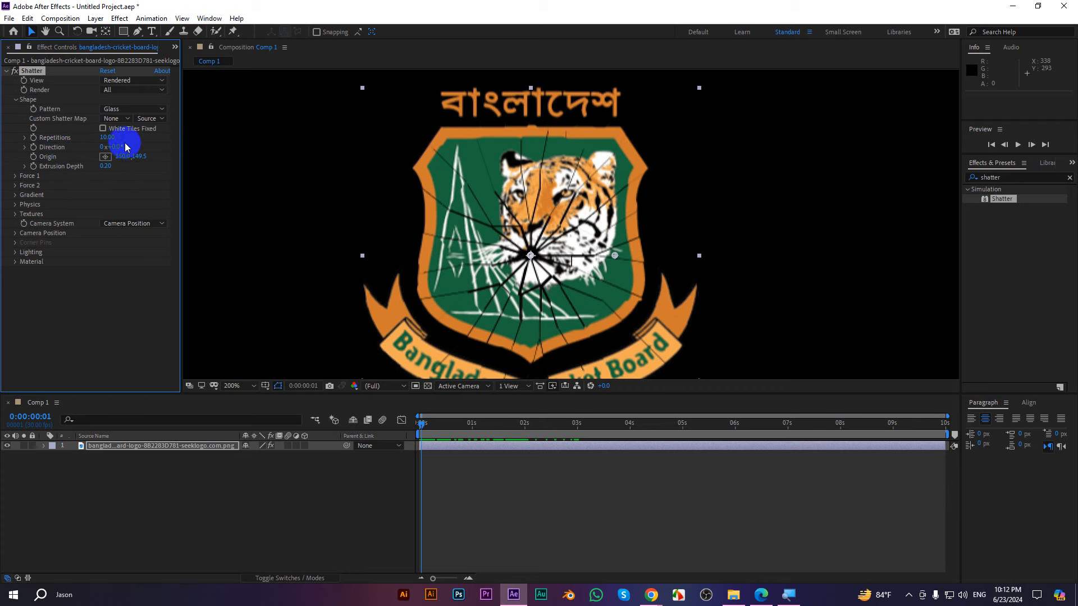
- Set the Glass pattern's Repetitions to 27.20 and preview the shatter from the start to frame 11
drag(420, 426, 423, 427)
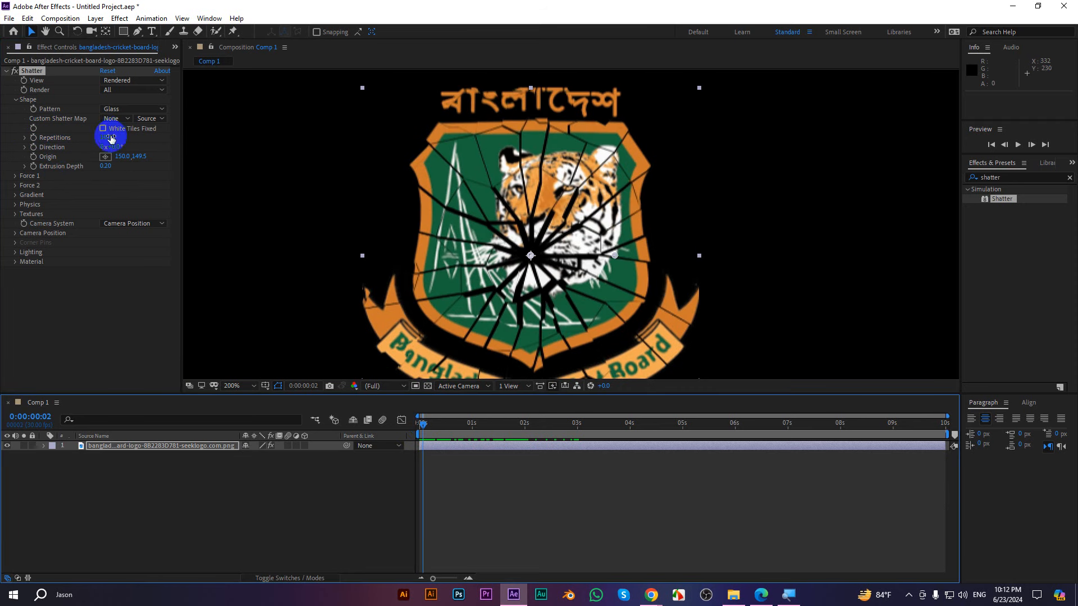
drag(109, 137, 202, 137)
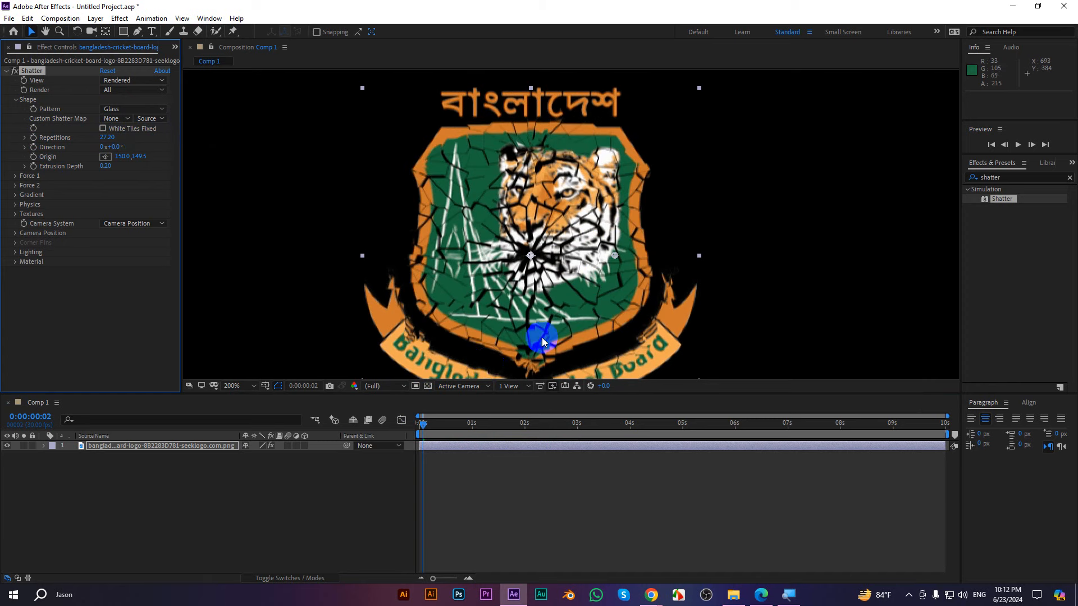
mouse_move(425, 425)
mouse_down()
mouse_move(497, 432)
mouse_move(413, 422)
mouse_up()
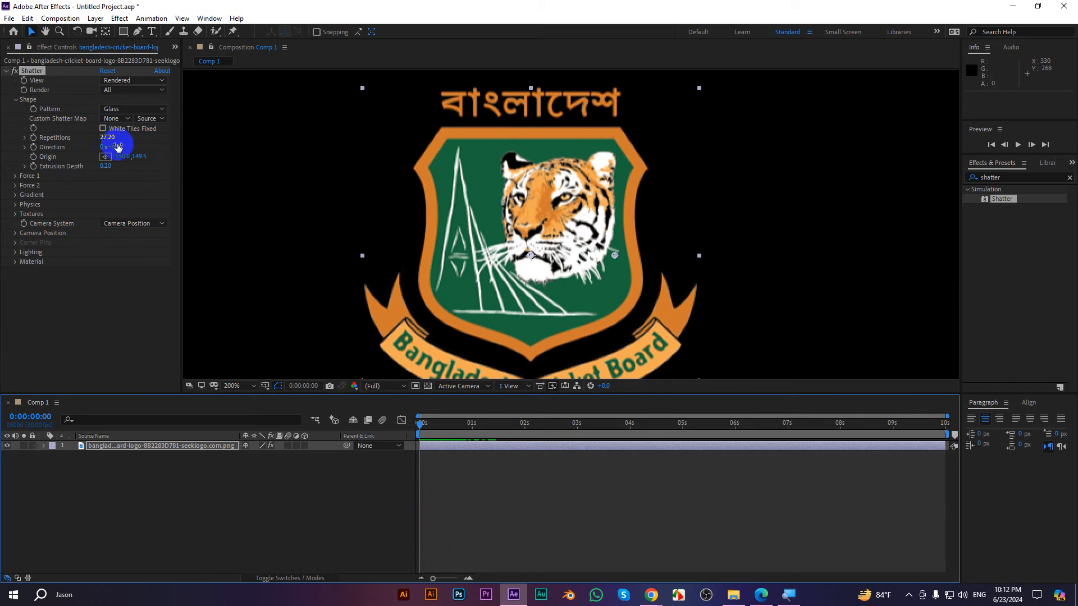
drag(421, 423, 439, 441)
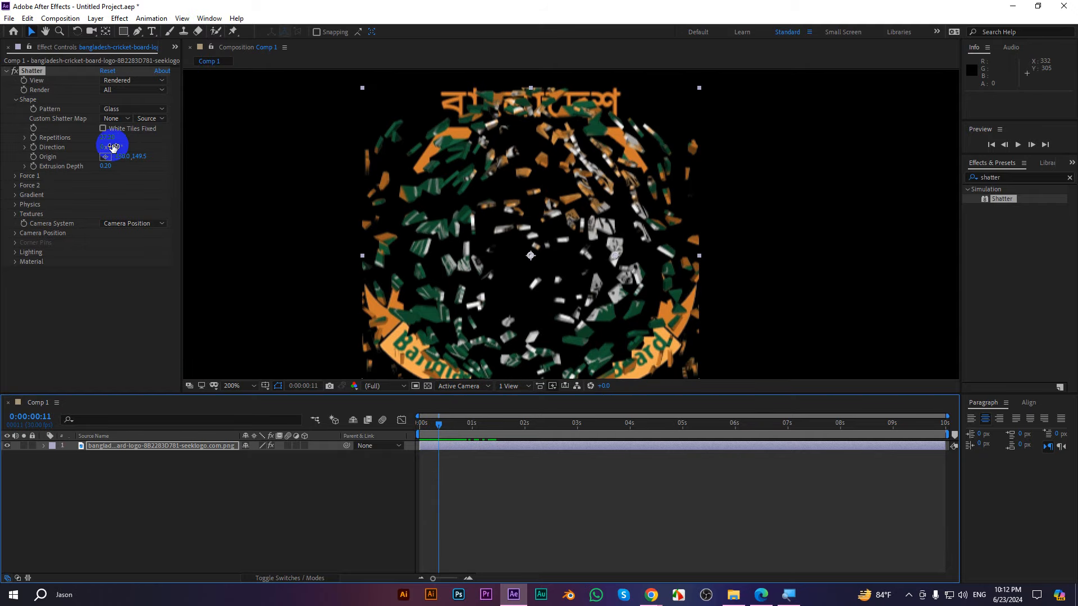
- Try a shatter Direction of 169° and undo the change
drag(113, 147, 213, 157)
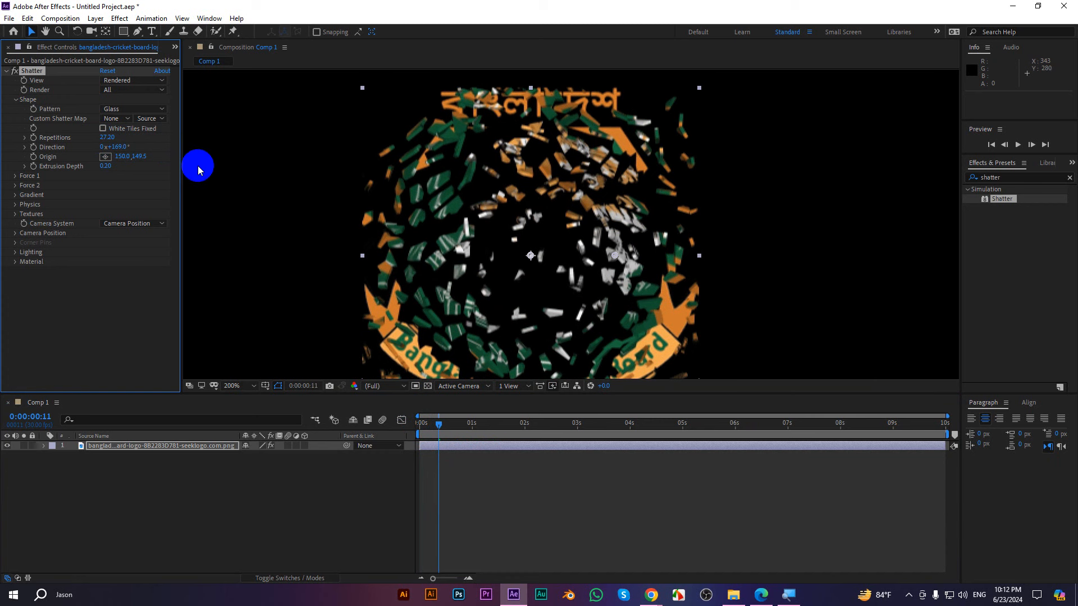
key(ctrl+z)
- Move the shatter pattern's Origin near the shield's upper edge, at about 147.0, 35.5
click(104, 157)
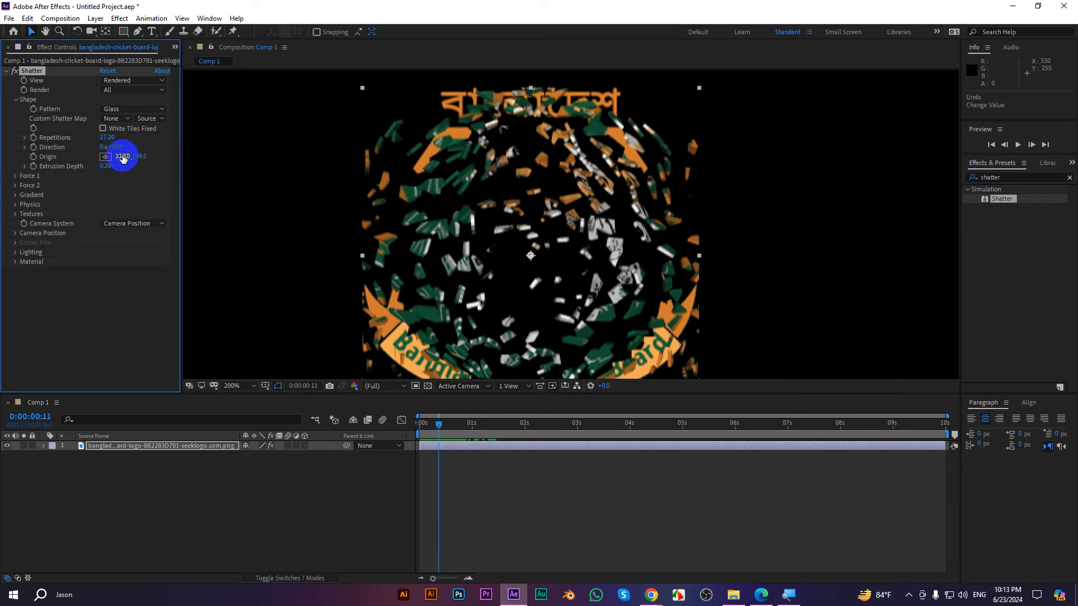
drag(121, 157, 178, 167)
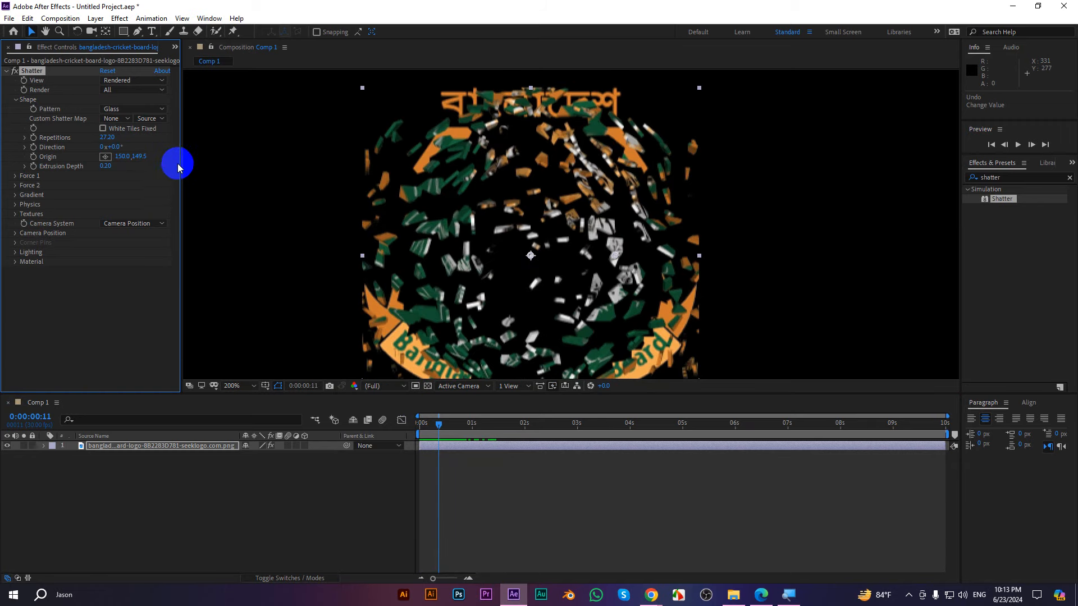
click(105, 159)
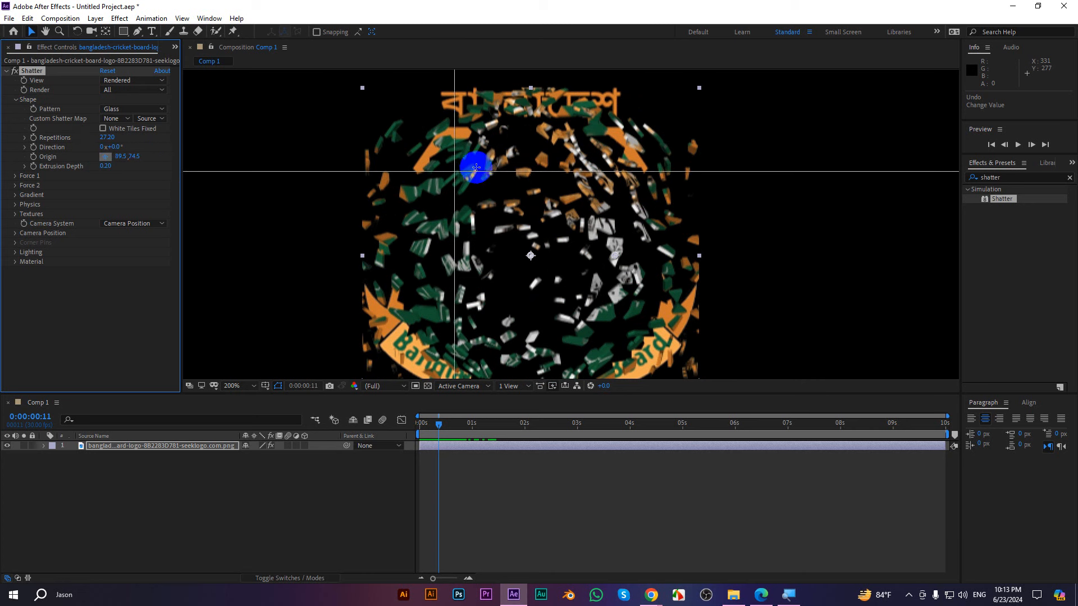
click(528, 131)
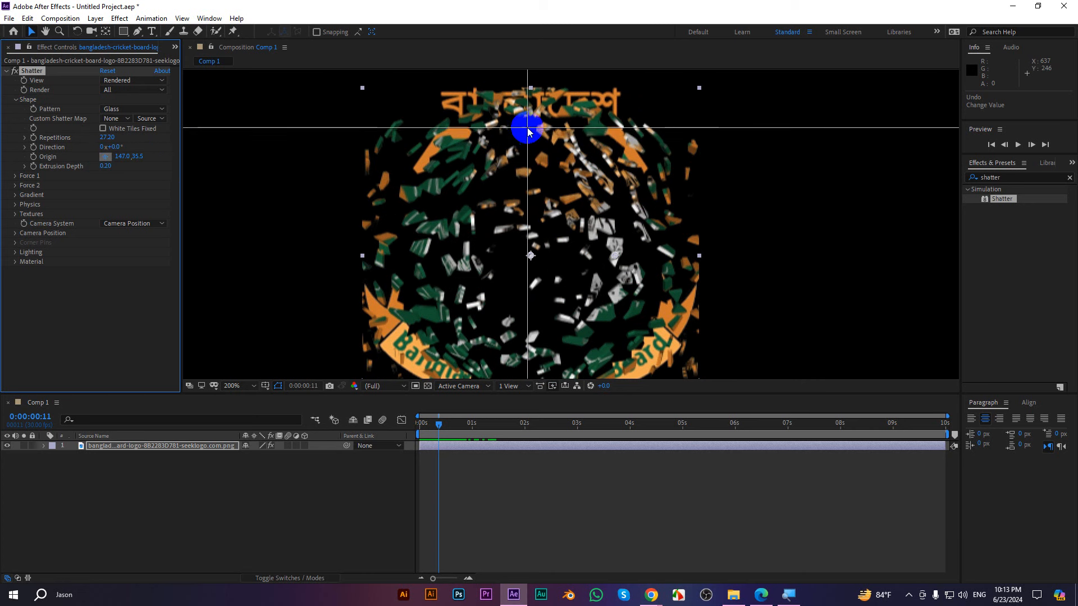
- Undo the Glass pattern's Origin and Repetitions changes and preview the opening frames up to frame 10
click(526, 127)
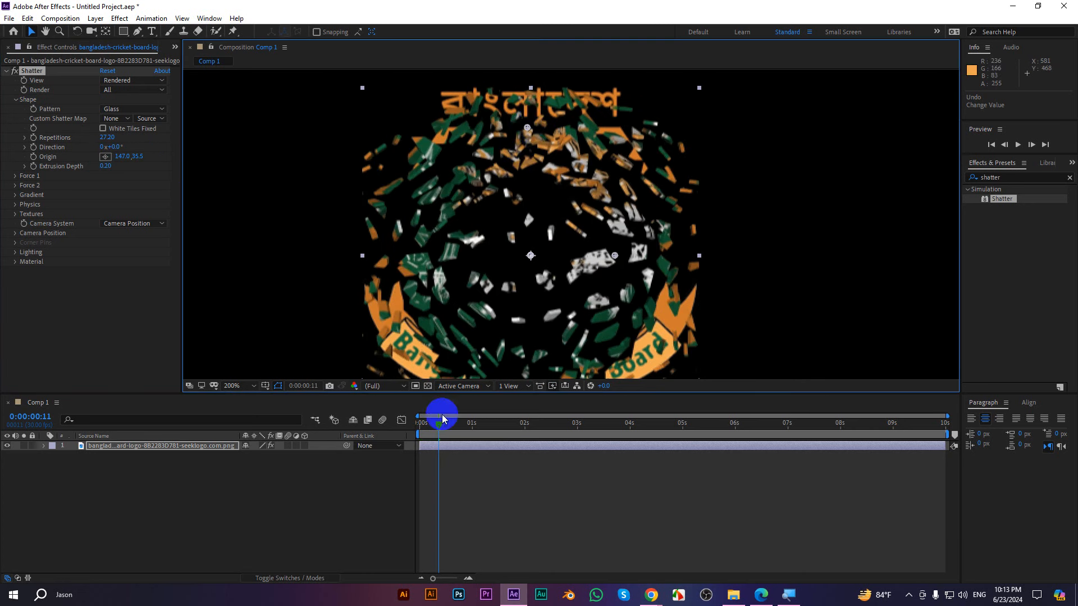
drag(440, 424, 506, 434)
key(ctrl+z)
key(ctrl+z)
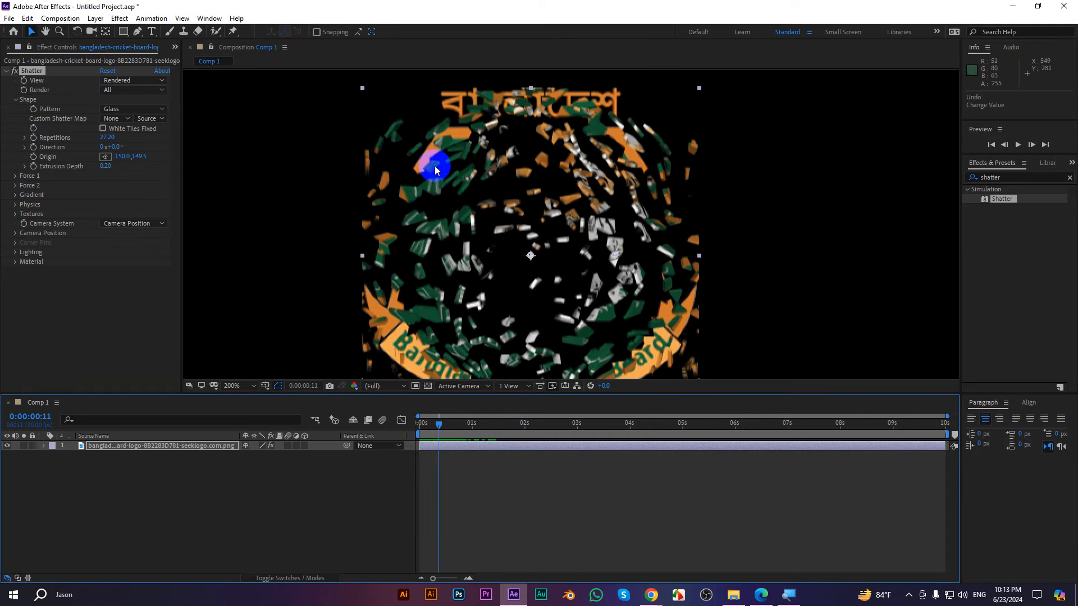
key(ctrl+z)
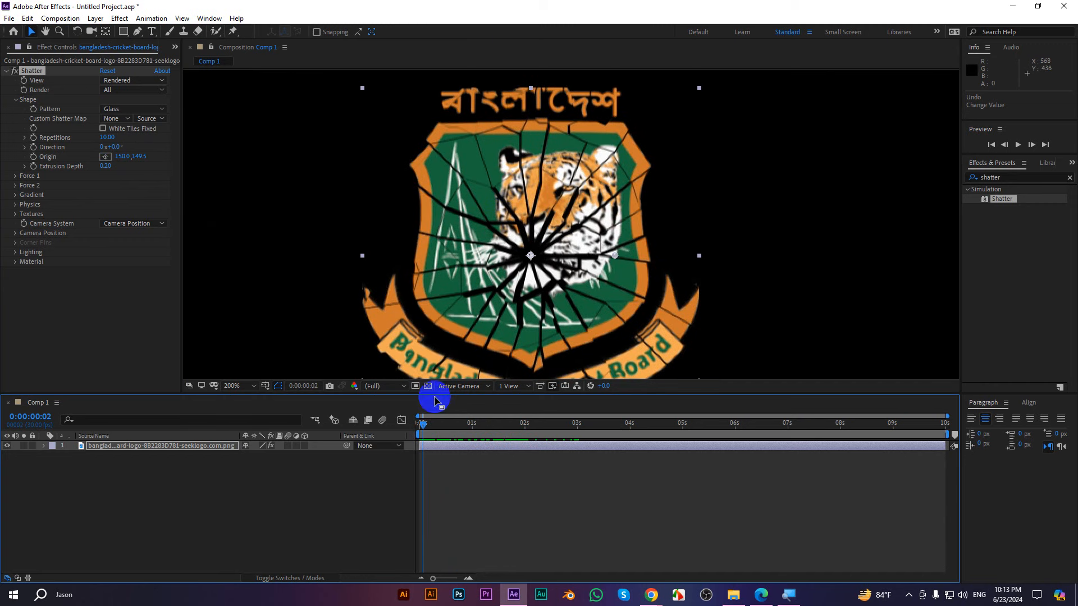
drag(422, 425, 434, 427)
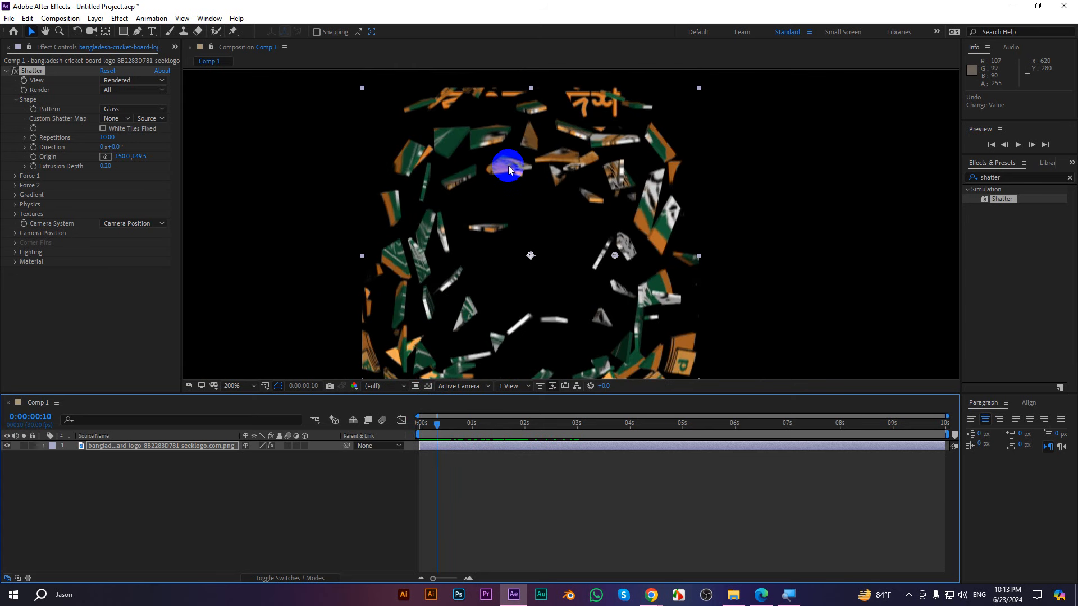
- Change the composition's background color to white
key(ctrl+k)
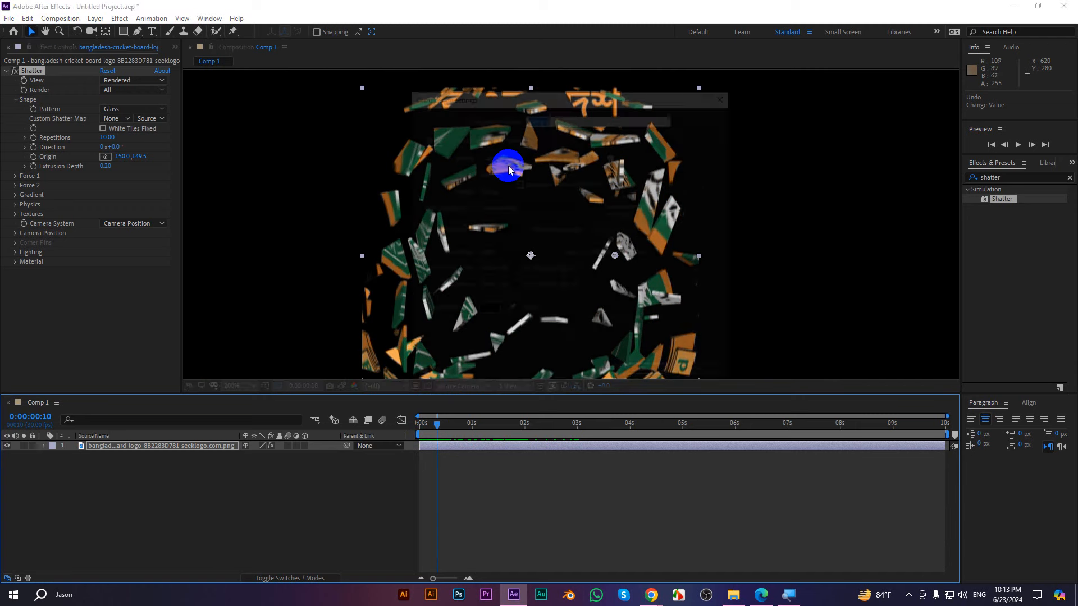
click(484, 313)
drag(631, 262, 557, 153)
click(824, 195)
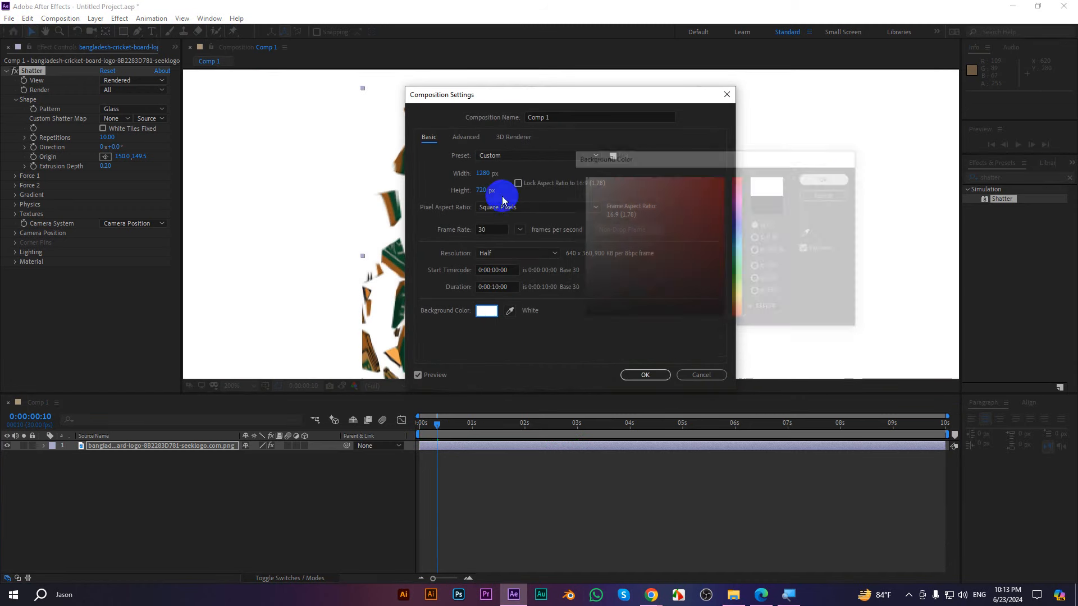
click(653, 379)
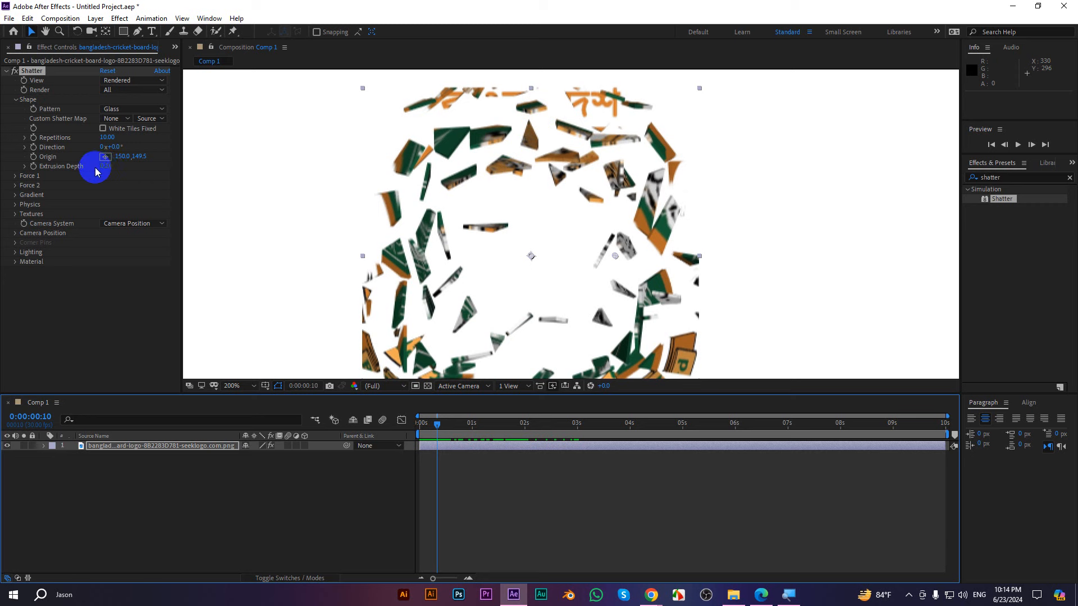
- Try a shatter Extrusion Depth of 0.87 and reduce it to 0.10 for thin shards
drag(107, 167, 141, 165)
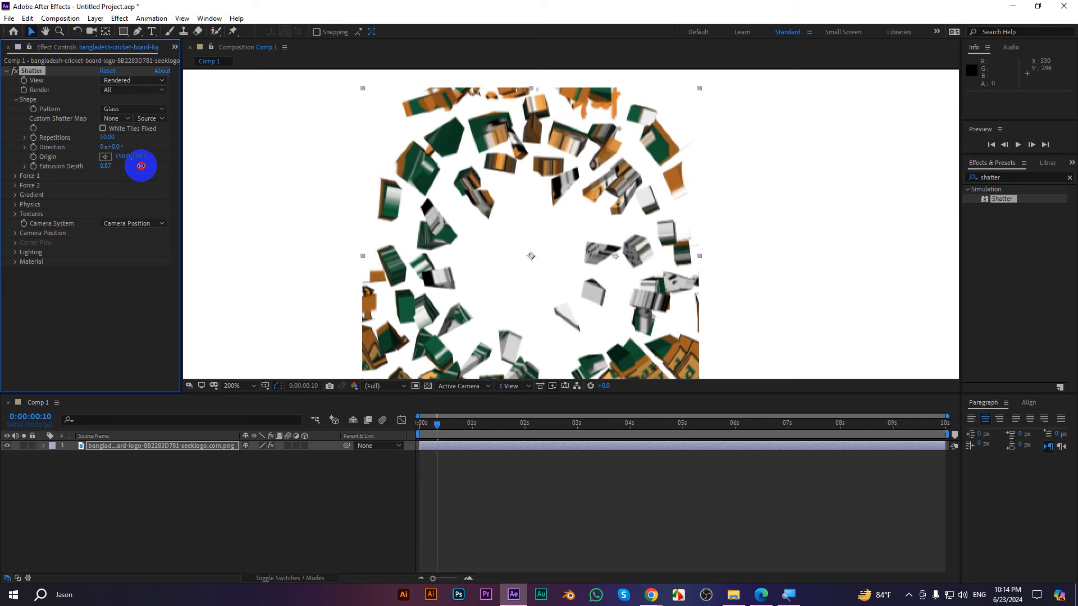
drag(140, 167, 130, 170)
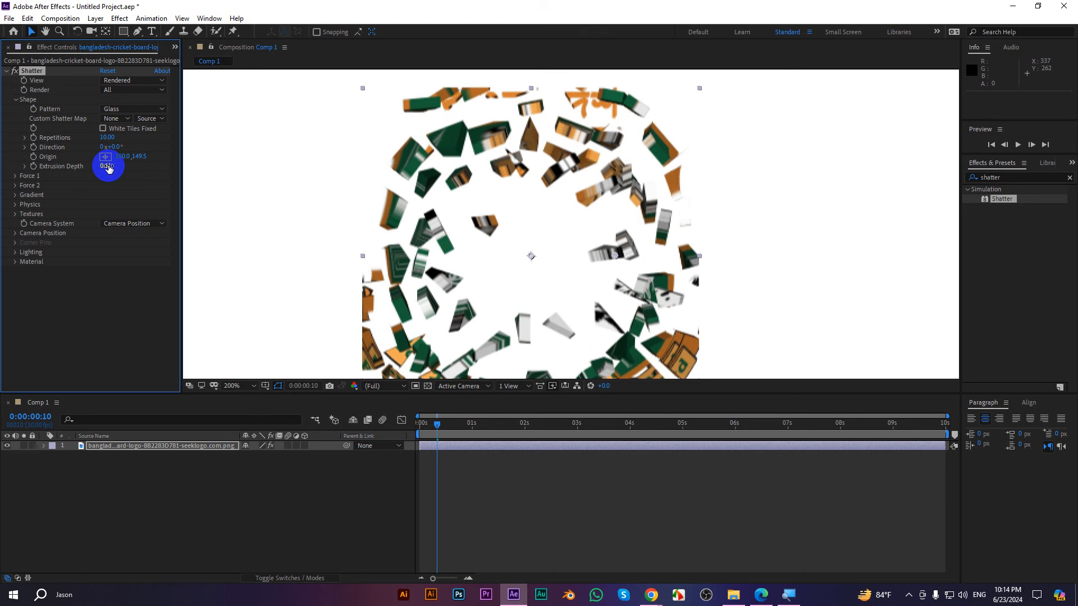
drag(109, 166, 77, 170)
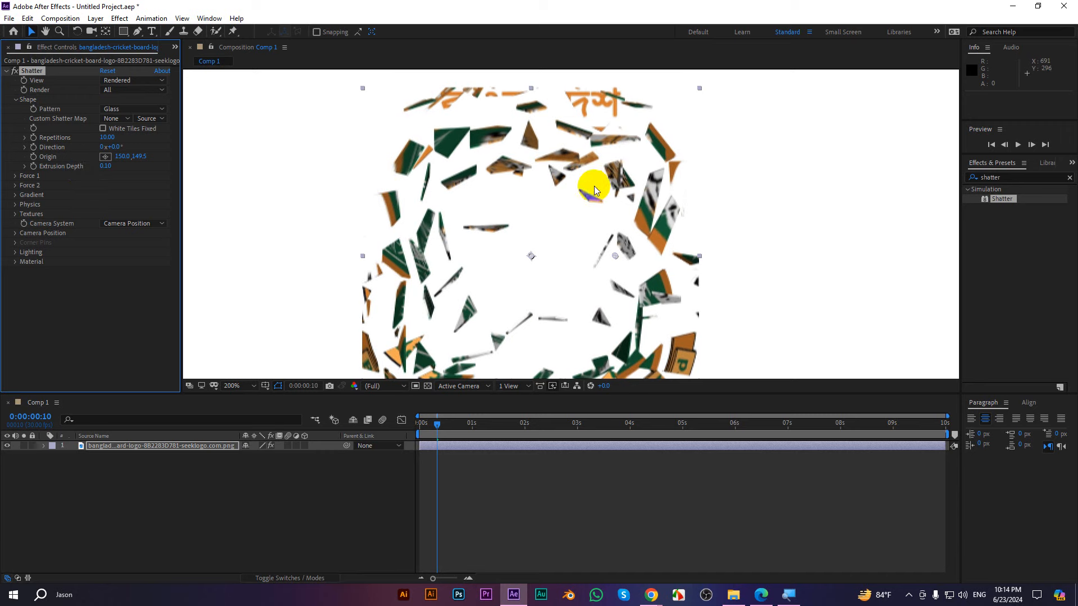
- Preview the white-background shatter animation from the start of the composition with the whole logo in view
mouse_move(435, 430)
mouse_down()
mouse_move(424, 426)
mouse_move(584, 436)
mouse_move(429, 440)
mouse_up()
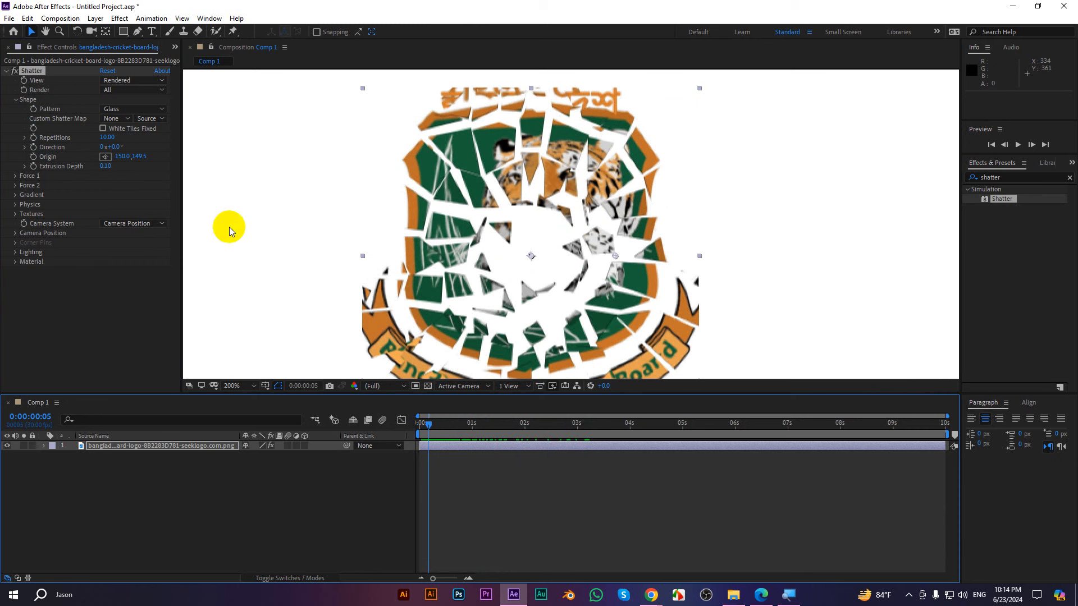
drag(428, 423, 358, 421)
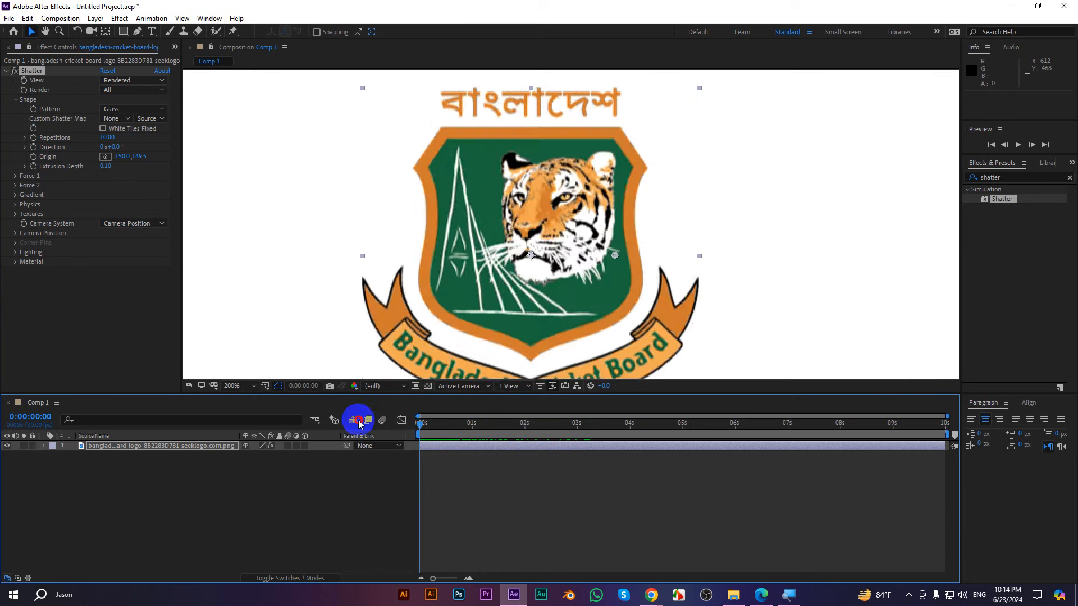
scroll(514, 275, down, 1)
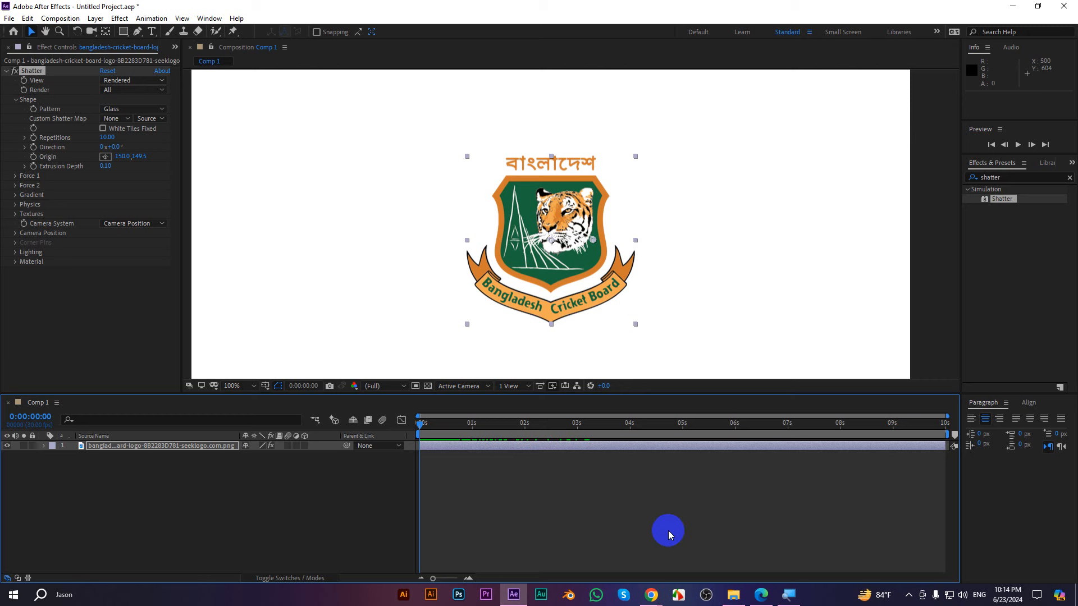
key(space)
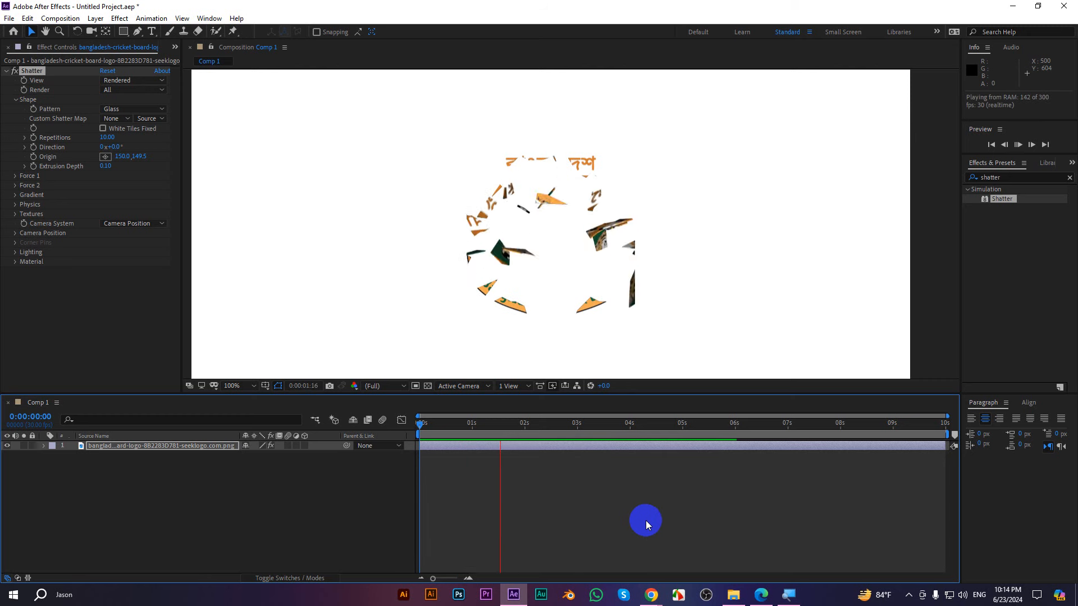
- Try shifting the logo layer to start at about 2 seconds, preview it and undo the shift
drag(524, 422, 552, 449)
key(space)
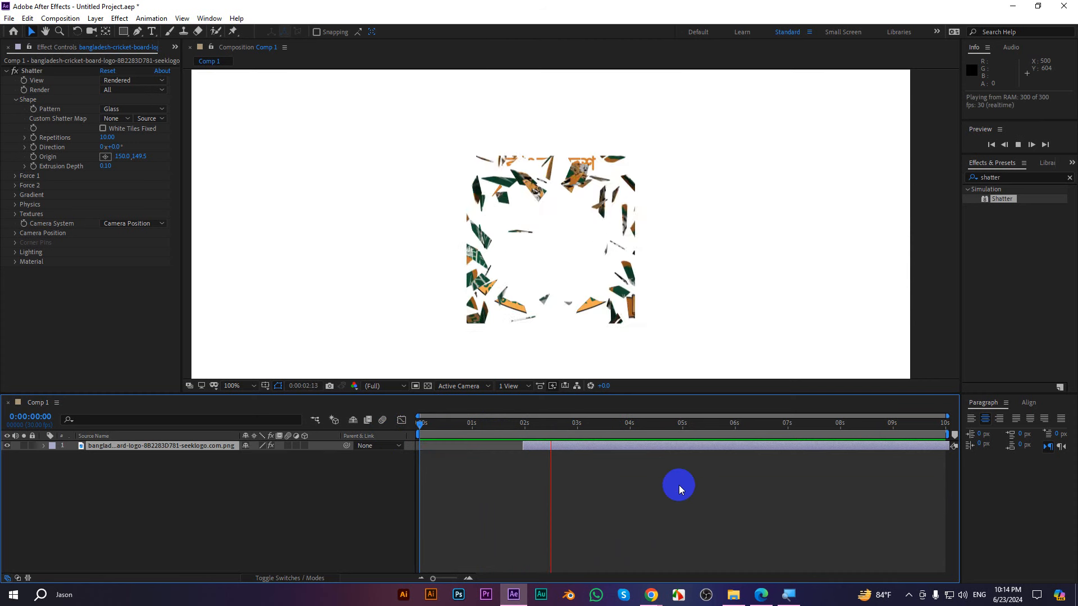
key(ctrl+z)
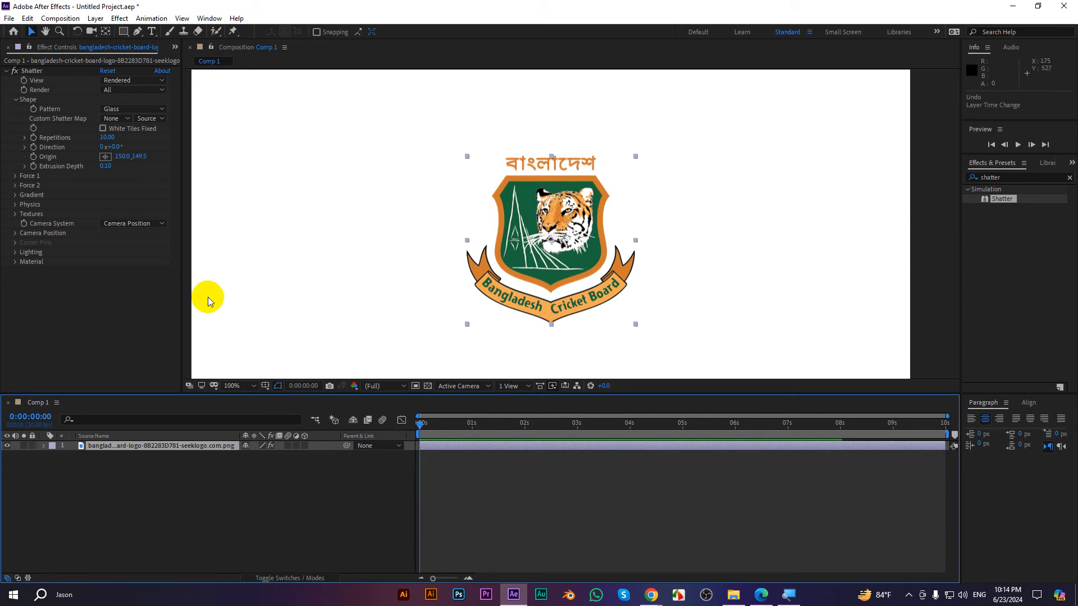
- Try a larger Radius and a Depth of 1.14 for Force 1 and undo both changes
click(15, 186)
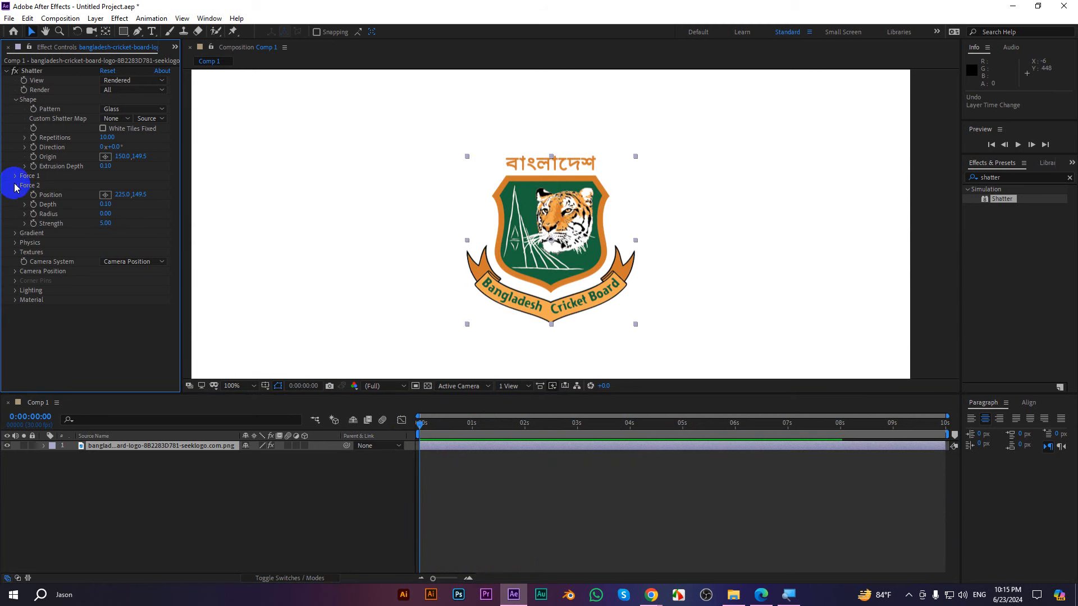
click(15, 175)
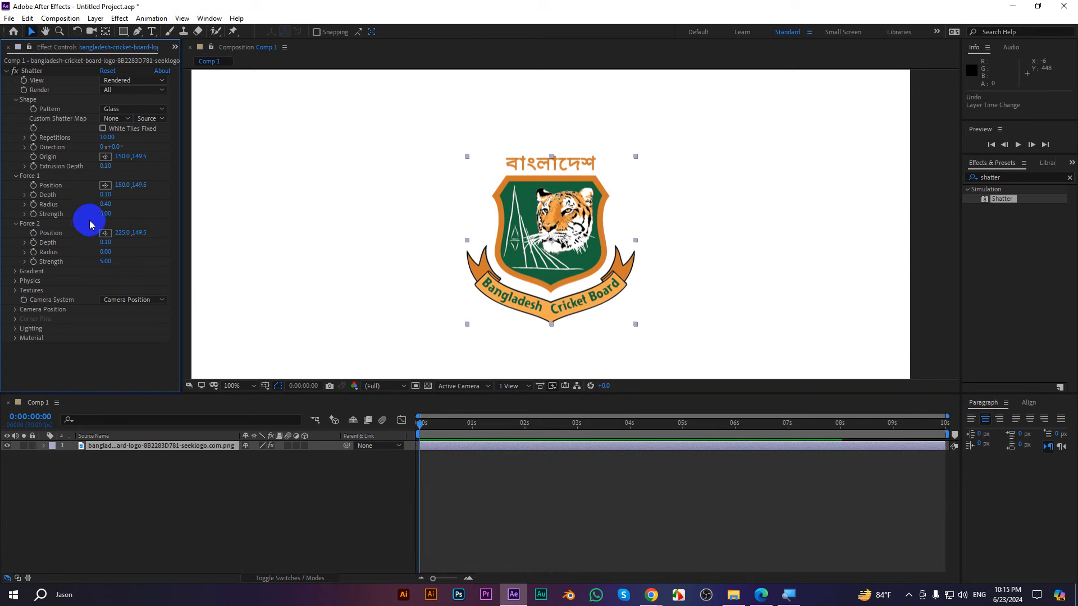
drag(104, 205, 192, 214)
key(ctrl+z)
key(ctrl+z)
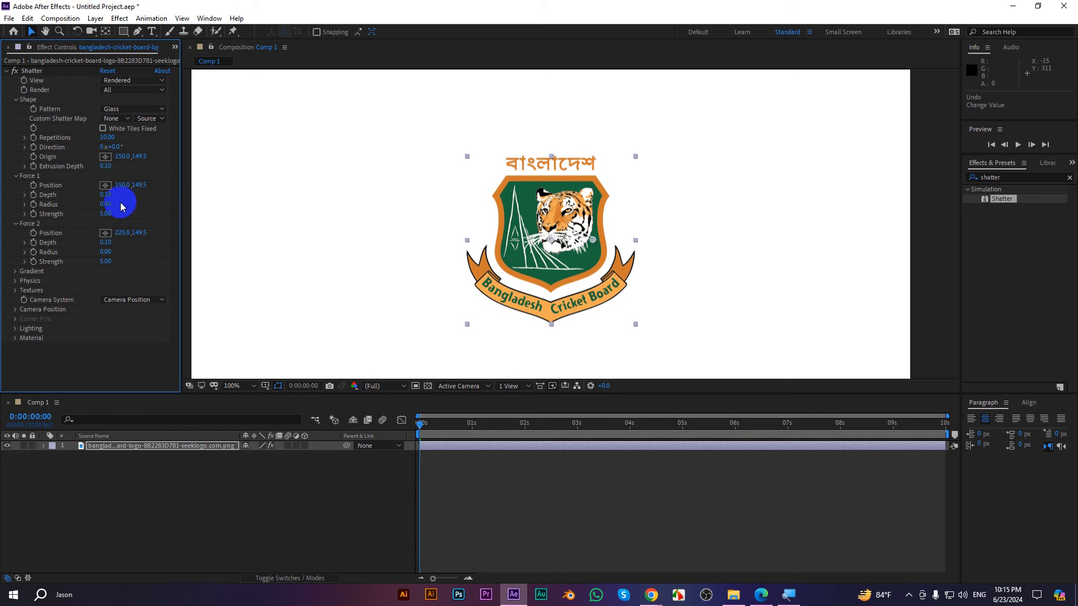
drag(108, 194, 161, 194)
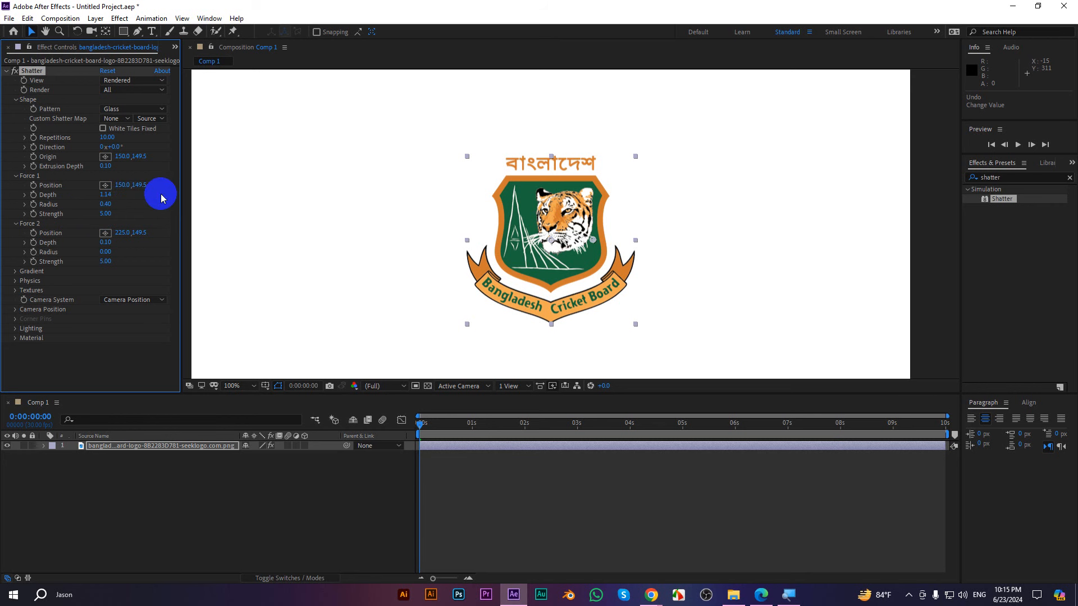
key(ctrl+z)
- Set the Force 1 Radius to 0.00 and check the logo between 0:00:01:14 and 0:00:00:18
click(424, 431)
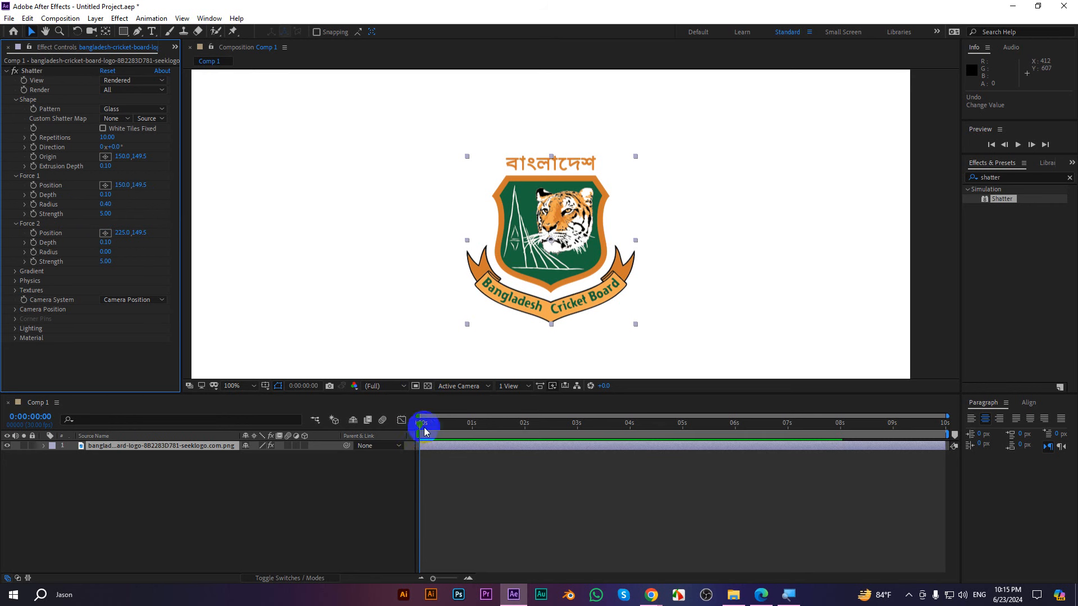
drag(425, 431, 496, 427)
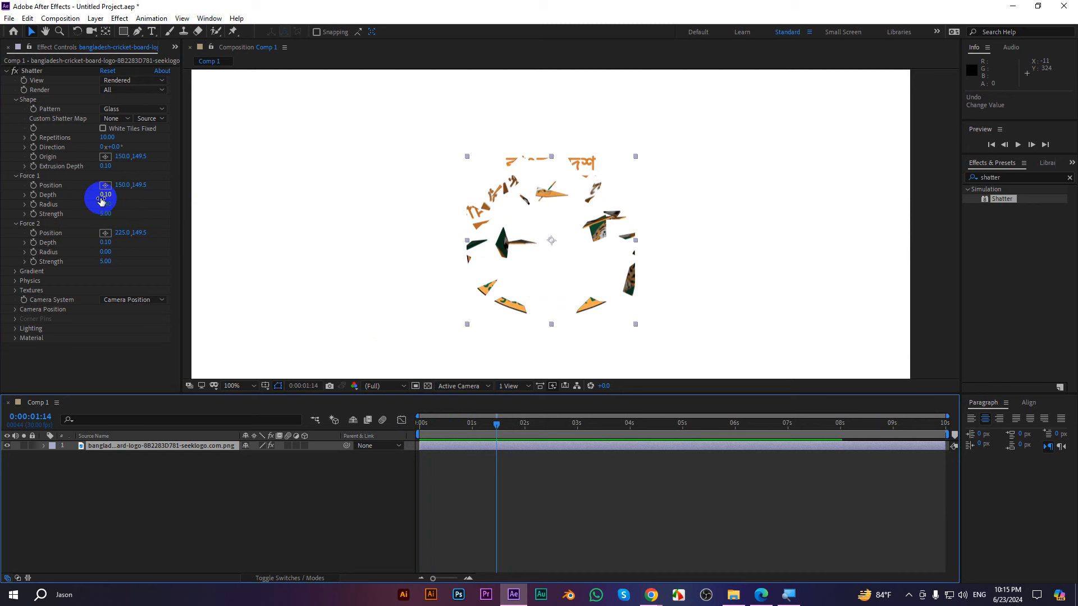
drag(105, 204, 75, 204)
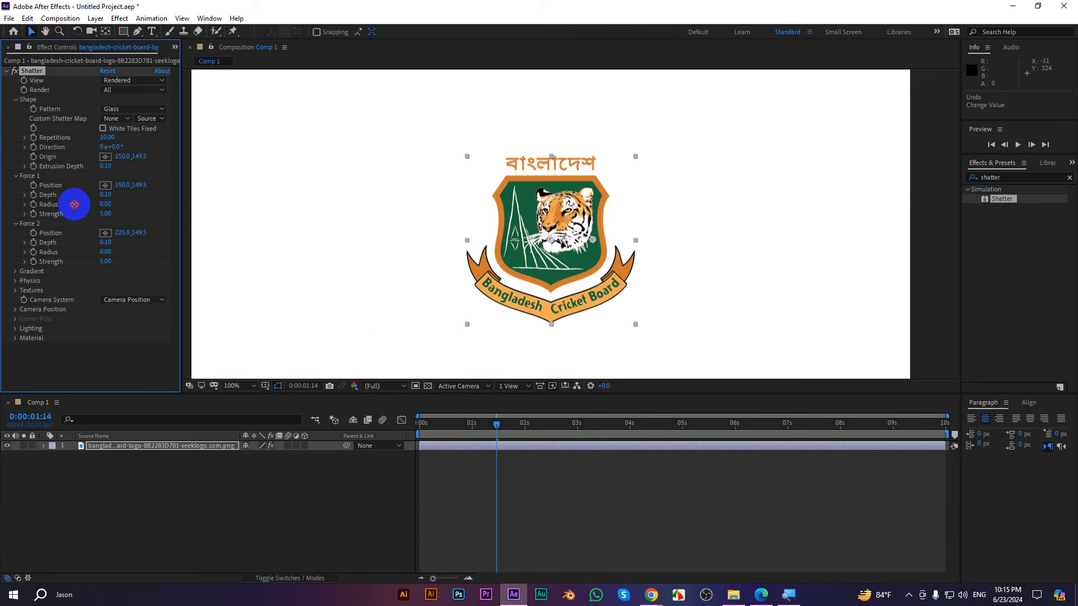
click(492, 433)
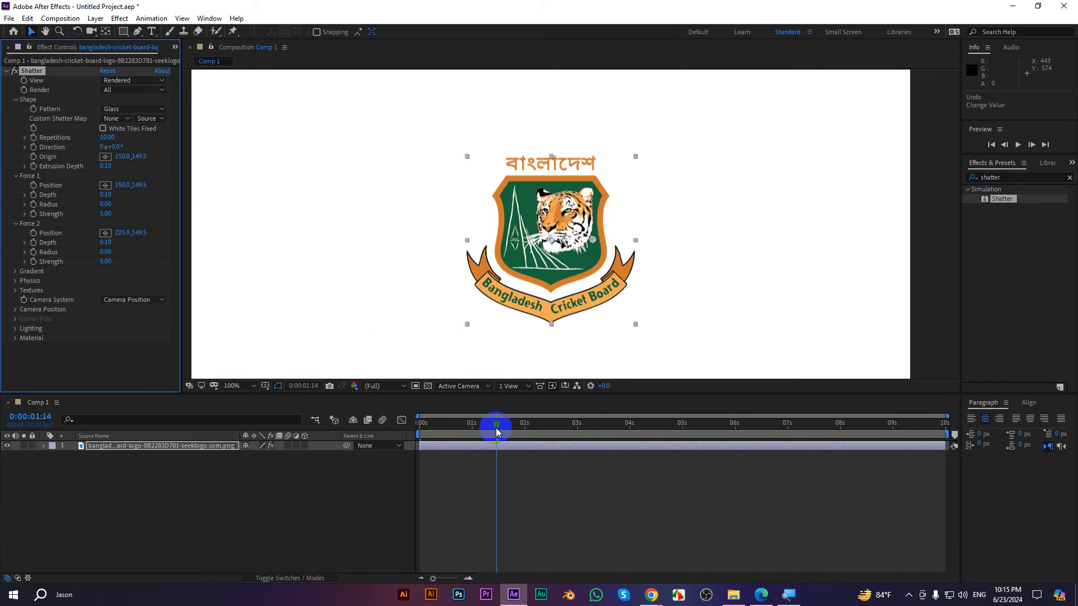
drag(496, 428, 452, 414)
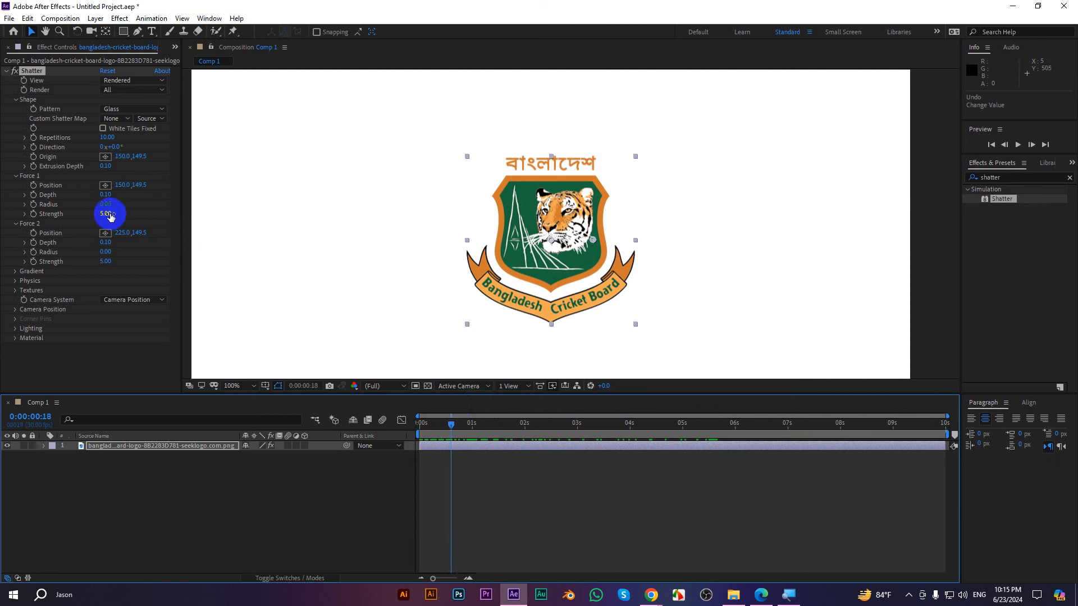
- Add a Force 1 Radius keyframe of 0.00 at 0:00:01:00 and reveal the layer's keyframed properties
click(15, 223)
click(33, 205)
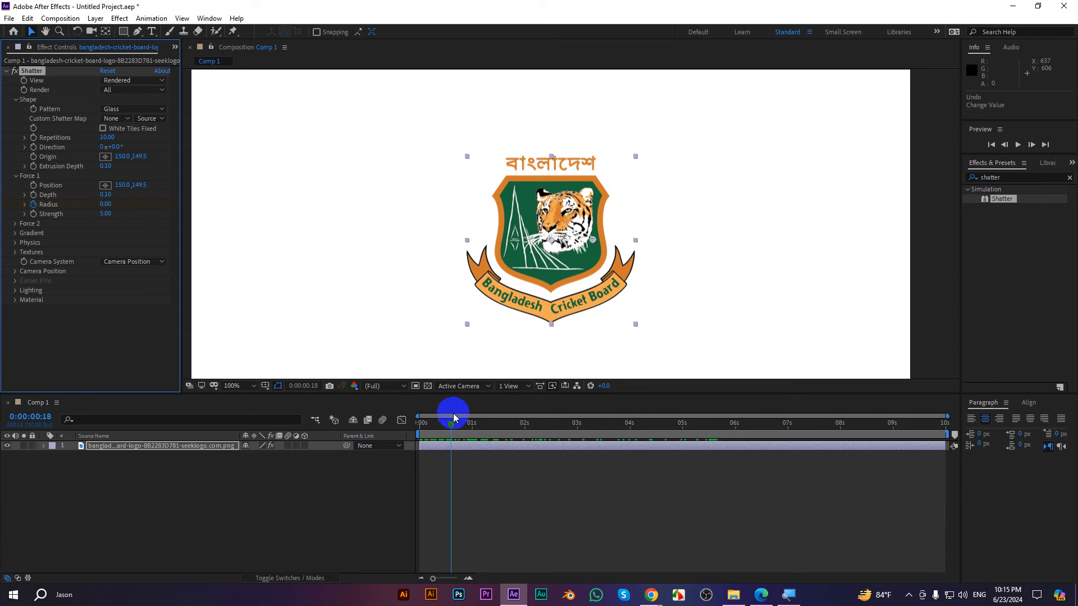
drag(449, 427, 474, 428)
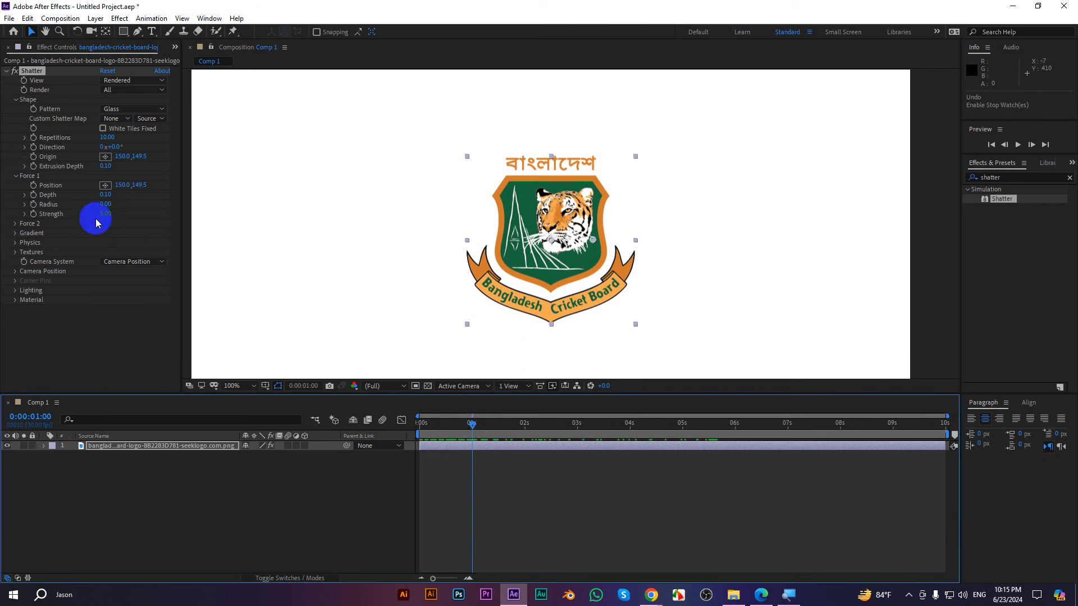
click(33, 206)
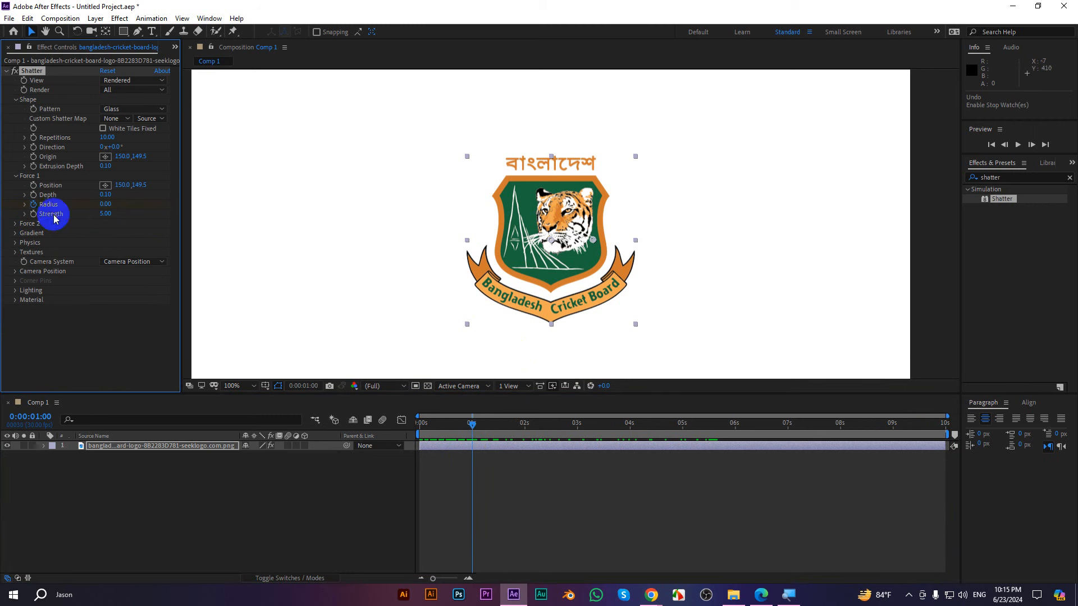
click(487, 475)
key(u)
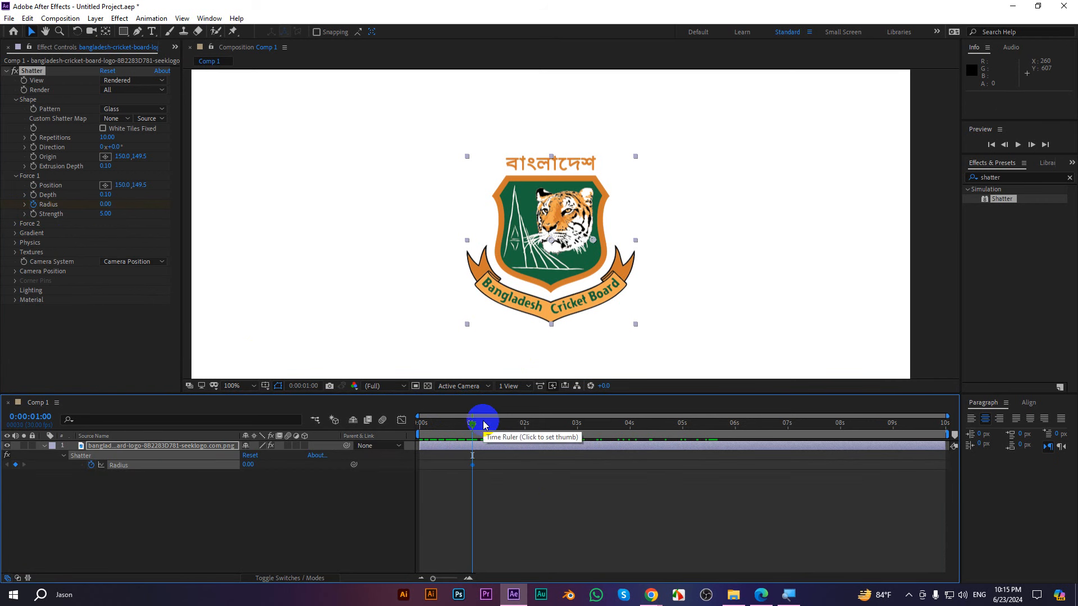
- Add a second Force 1 Radius keyframe of 5.00 at 0:00:01:20
key(shift+Page_Down)
key(shift+Page_Down)
key(shift+Page_Down)
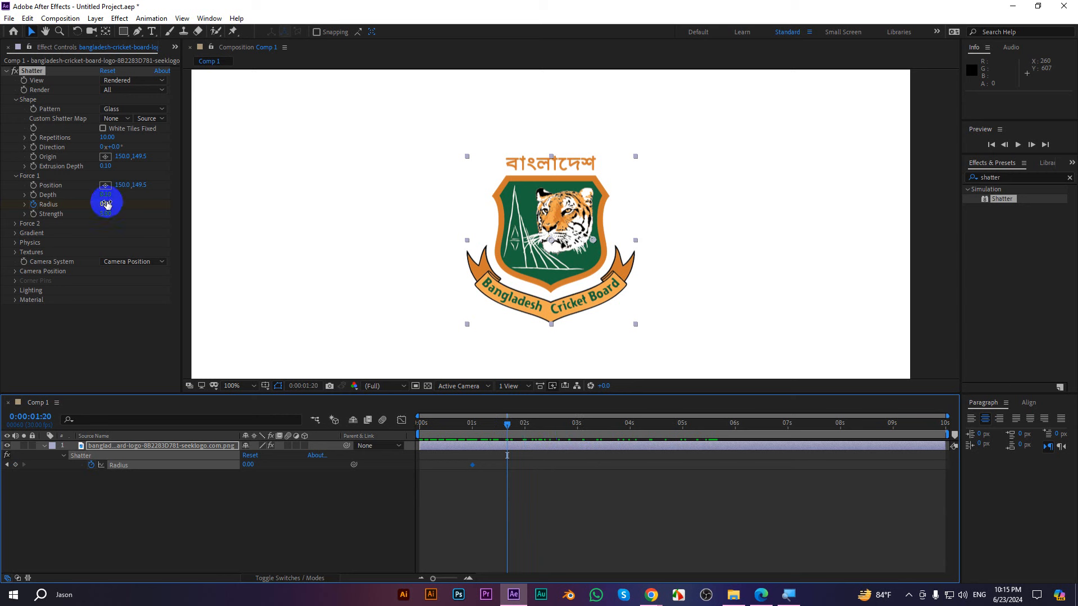
drag(106, 203, 481, 216)
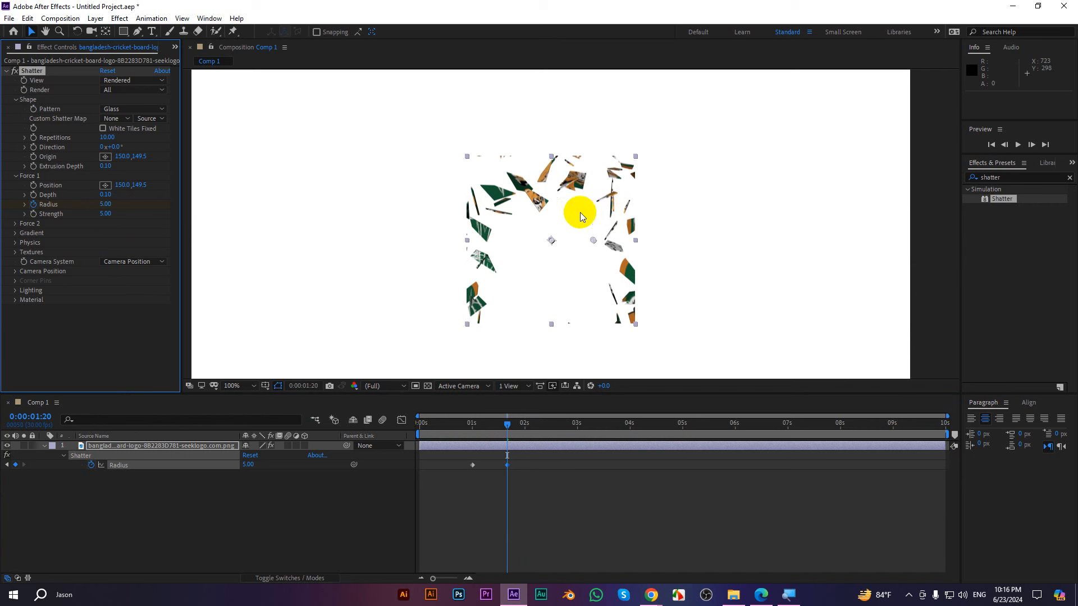
- Look over the Shatter Physics settings and play the keyframed shatter from the start of the composition
click(16, 244)
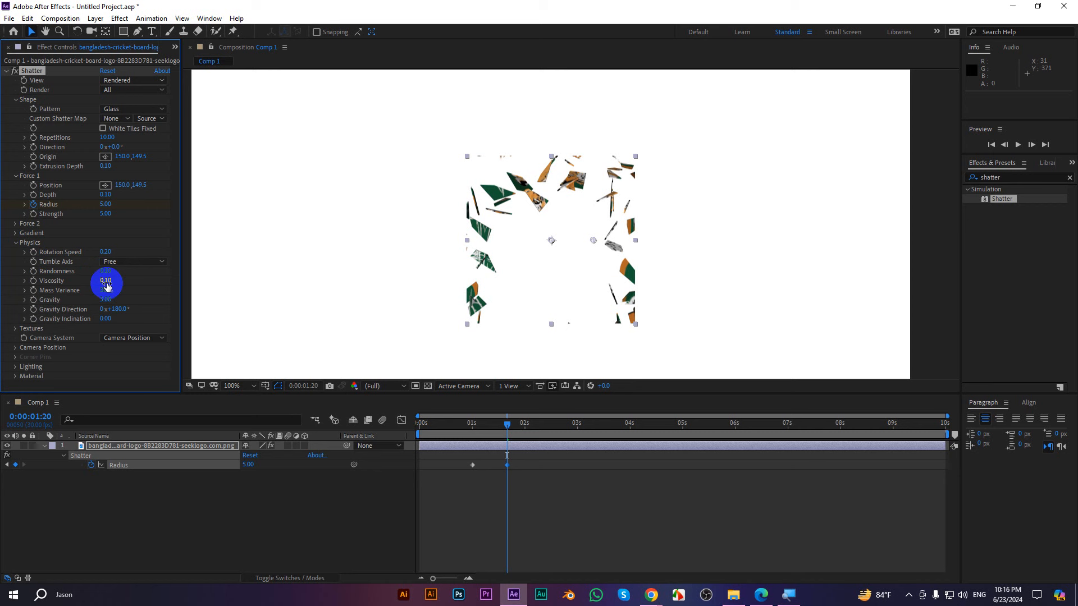
click(16, 244)
drag(507, 424, 337, 420)
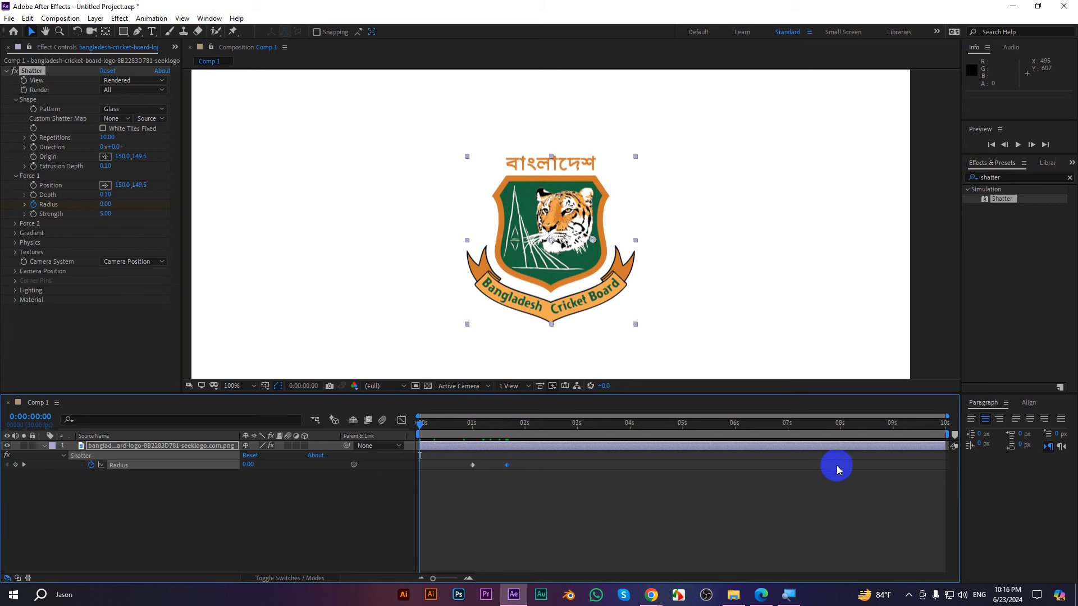
key(space)
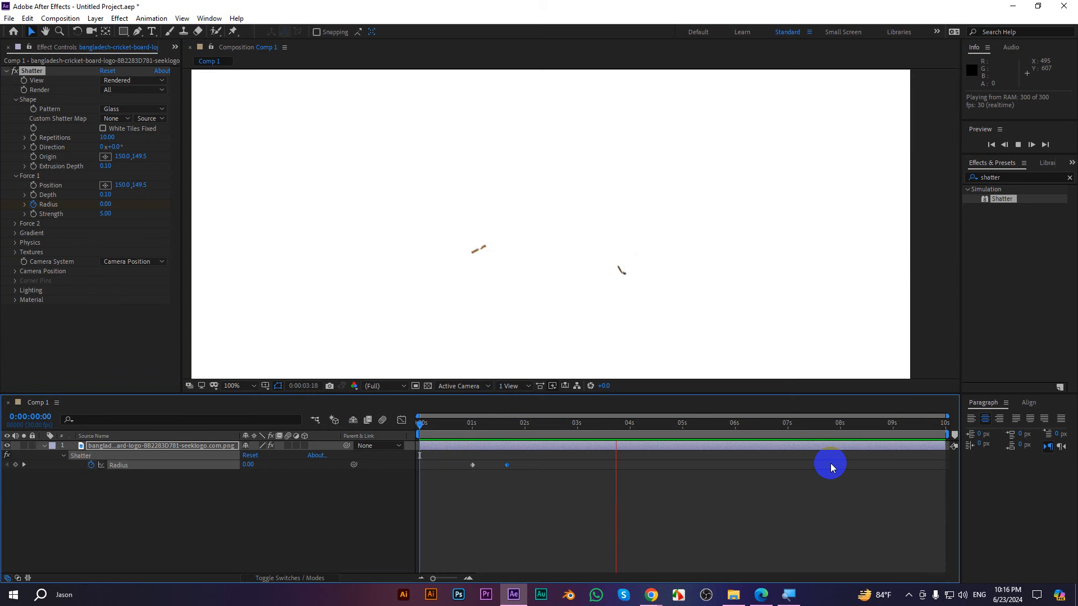
key(space)
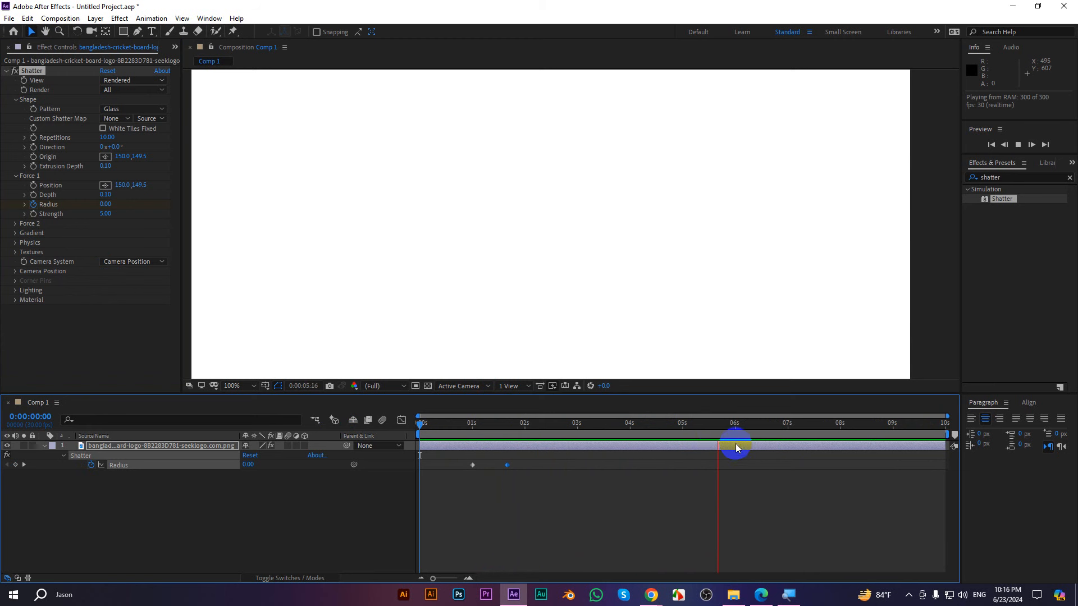
- Play the keyframed shatter from the start and scrub back to 0:00:00:05
key(space)
key(space)
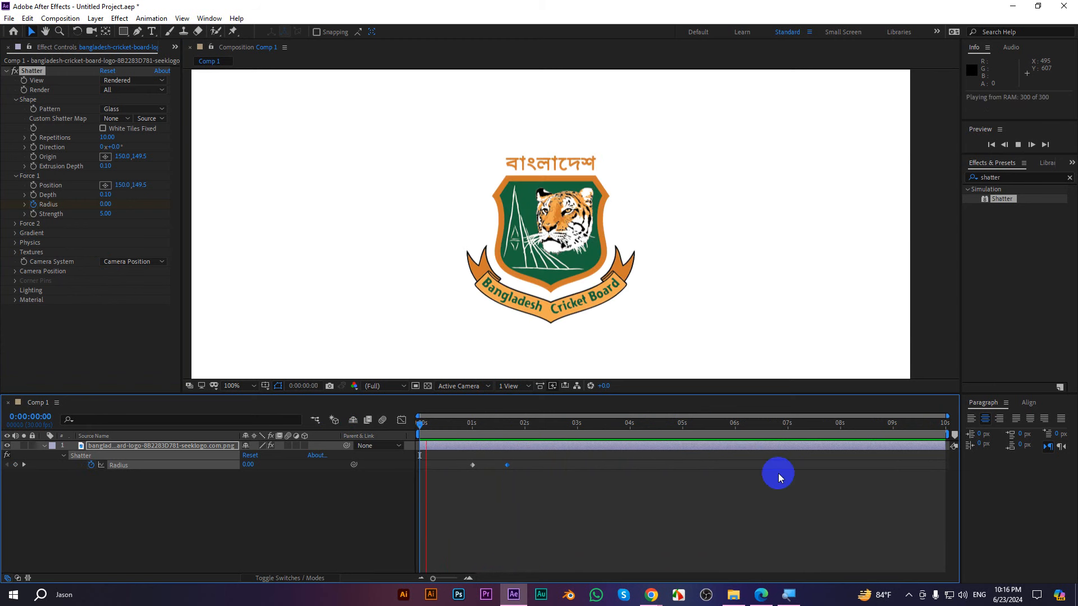
key(space)
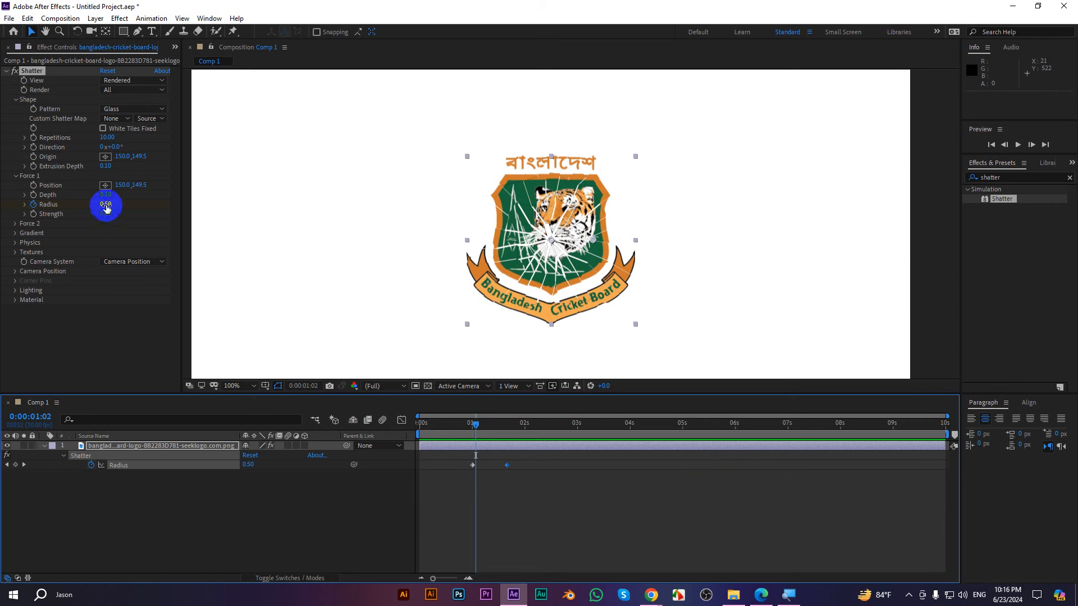
drag(475, 422, 428, 425)
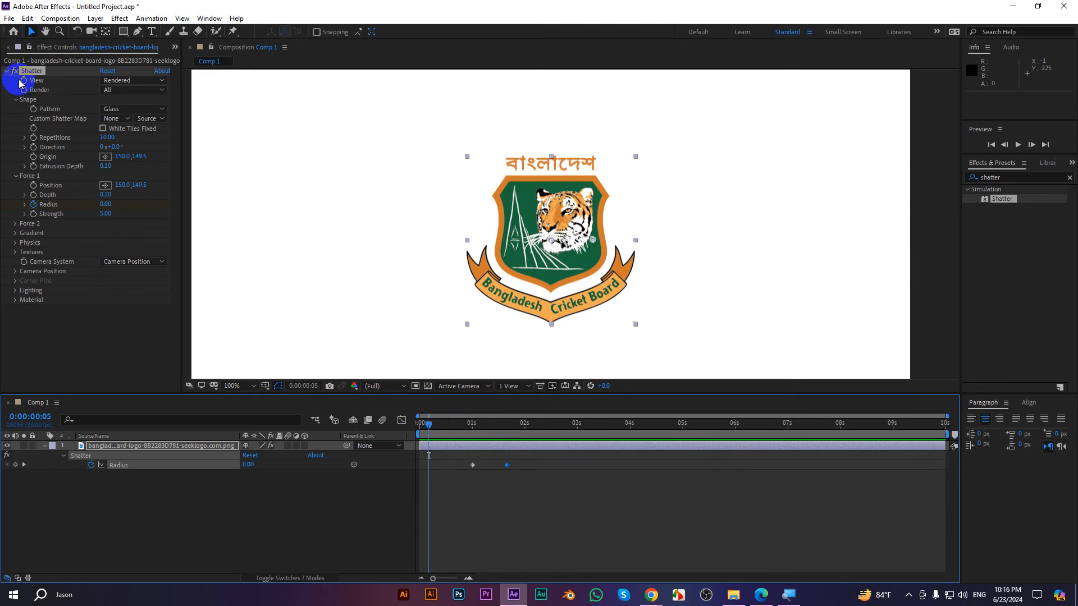
- Delete the Bangladesh Cricket Board logo layer and clear the effects search
click(41, 88)
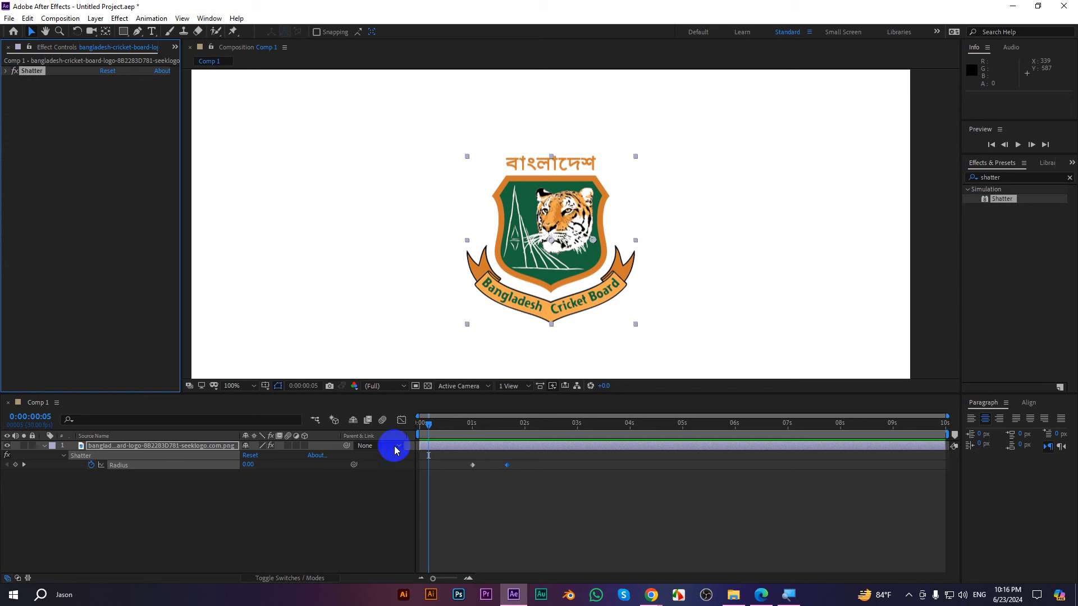
click(145, 506)
click(135, 448)
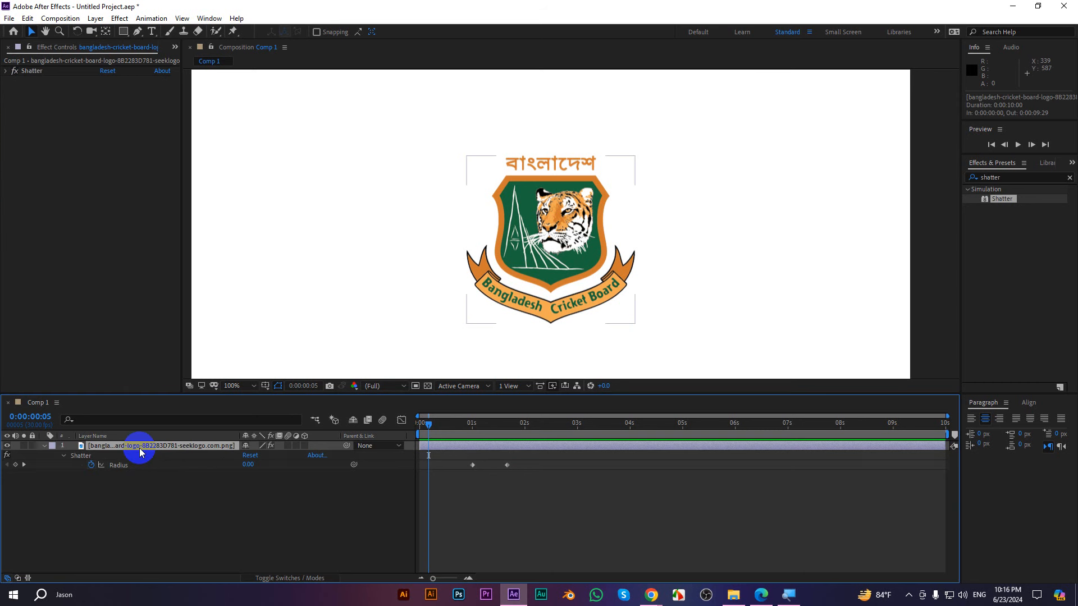
key(Delete)
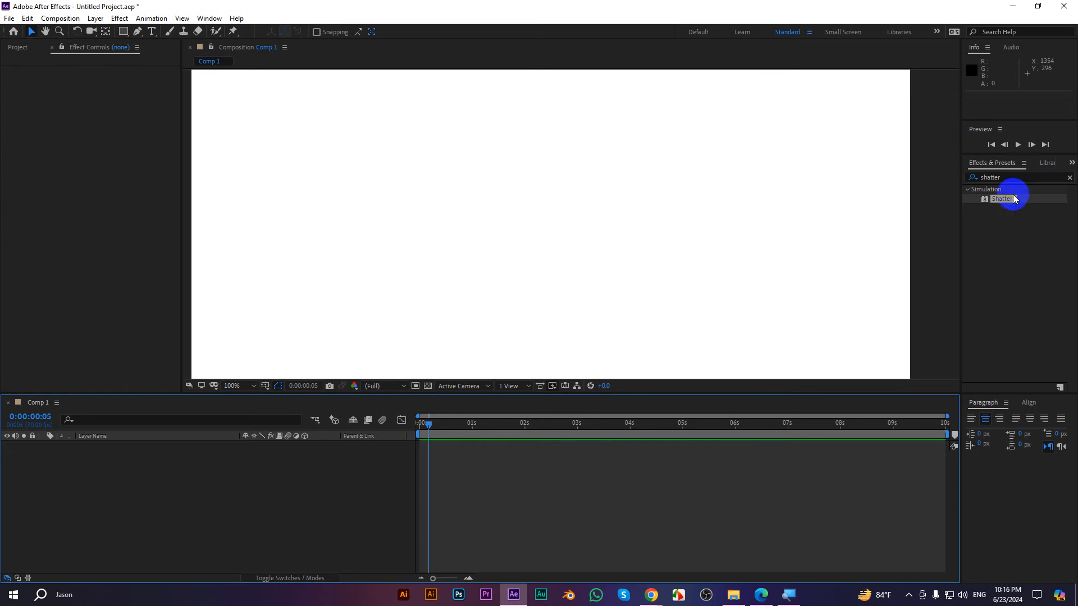
click(1069, 177)
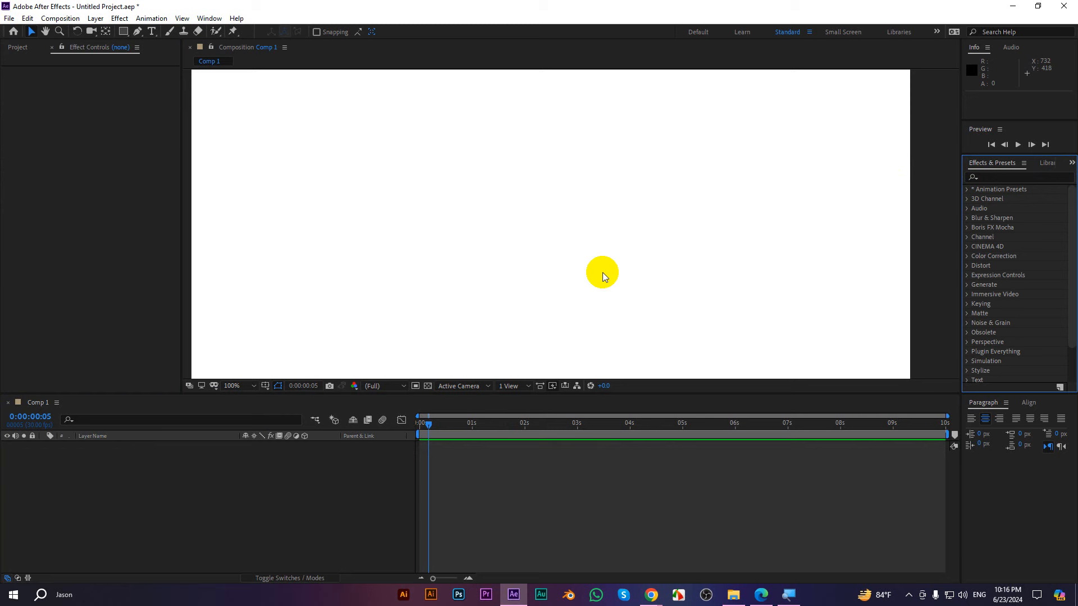
scroll(602, 272, down, 2)
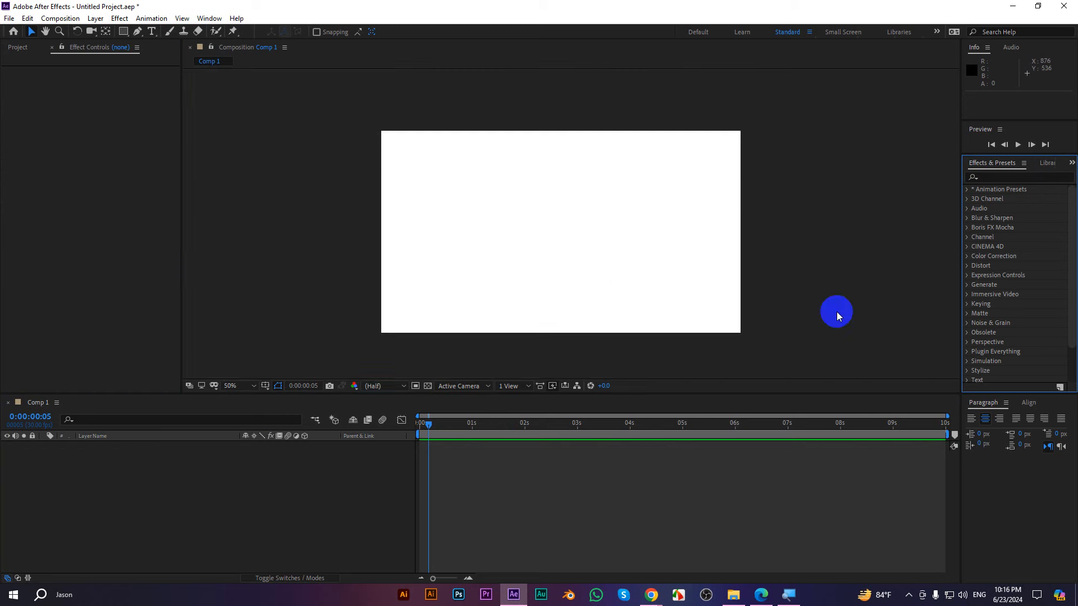
- Draw an orange circle with the Ellipse tool, and undo it together with the logo layer's deletion
click(127, 34)
drag(128, 37, 161, 57)
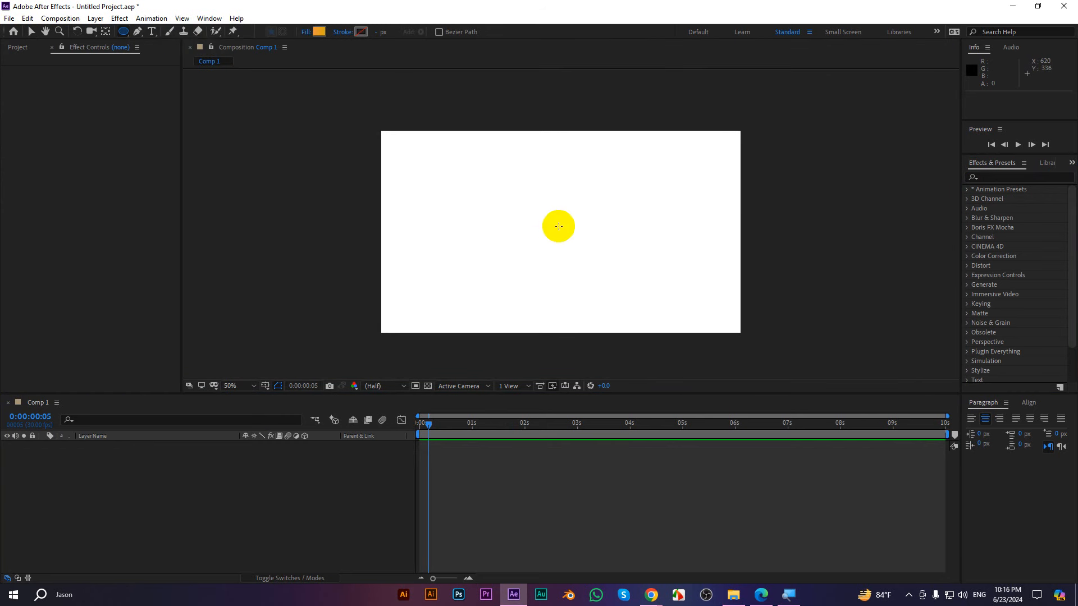
mouse_move(526, 218)
mouse_down()
mouse_move(587, 267)
mouse_move(594, 287)
mouse_up()
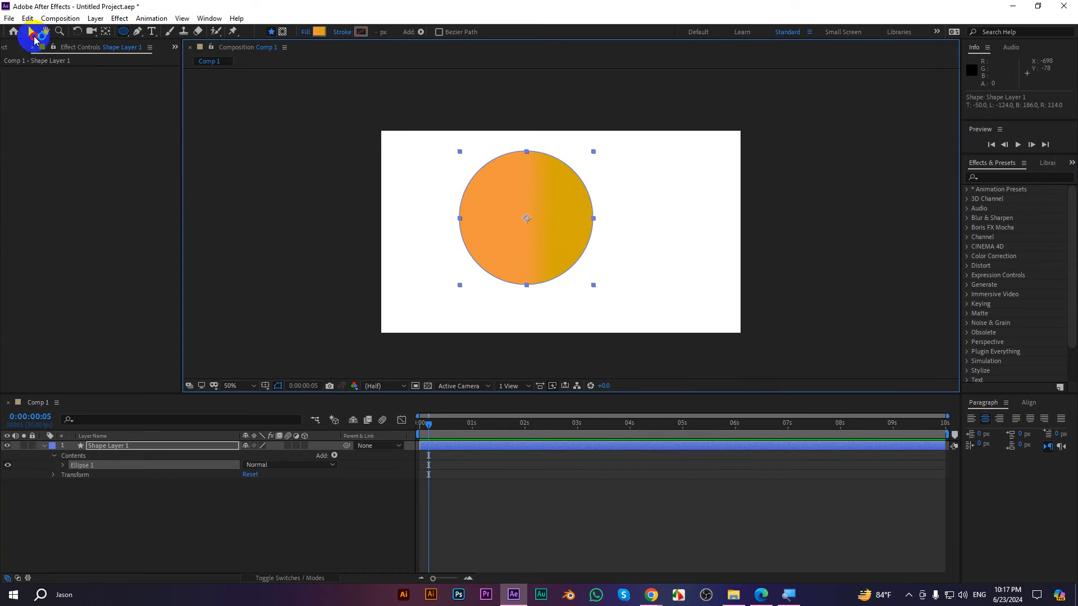
click(32, 32)
key(ctrl+z)
key(ctrl+z)
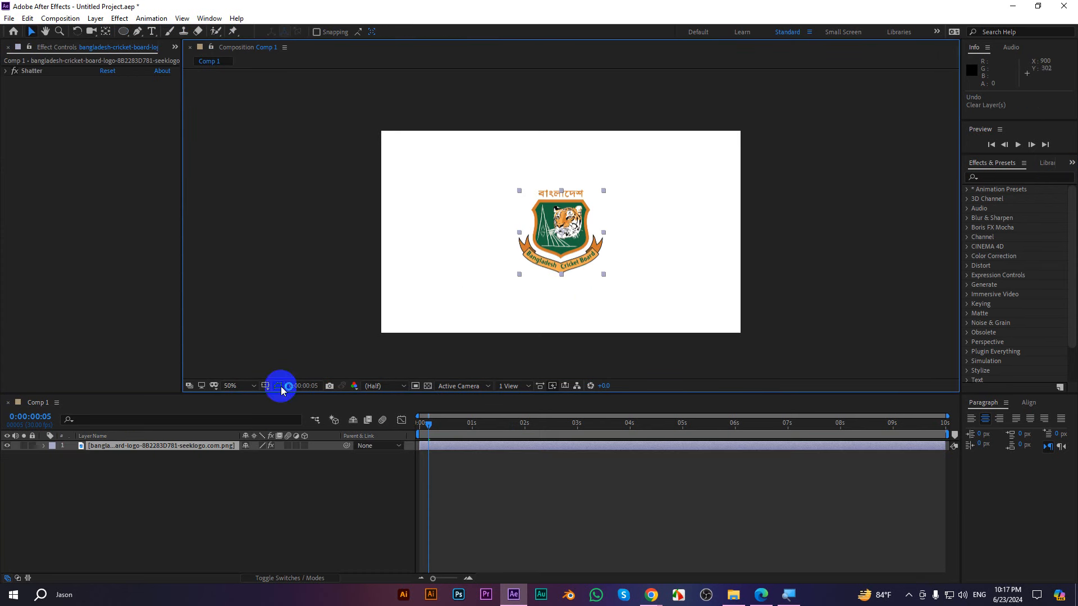
- Enlarge the logo proportionally in the composition and remove its Shatter effect
drag(606, 193, 682, 191)
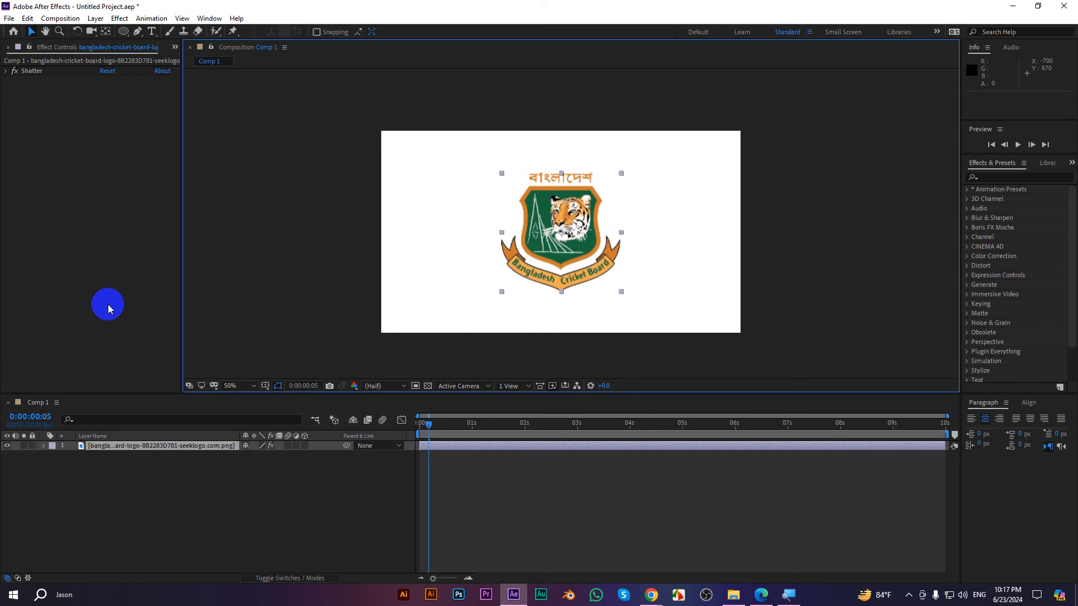
click(34, 71)
key(Delete)
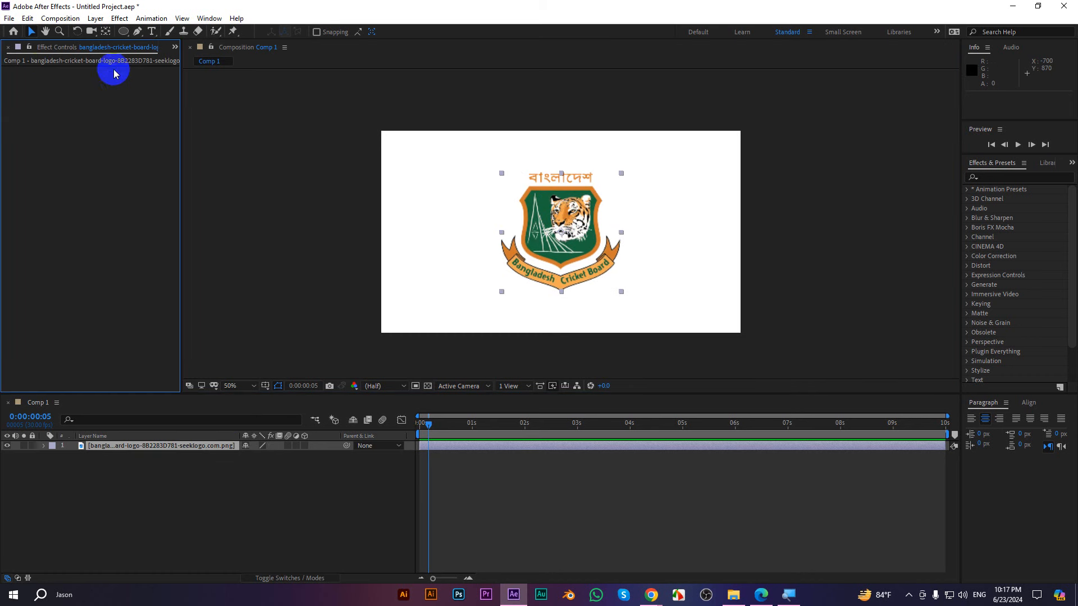
- Search the effects for "card wip" and apply the Card Wipe transition to the logo
click(993, 177)
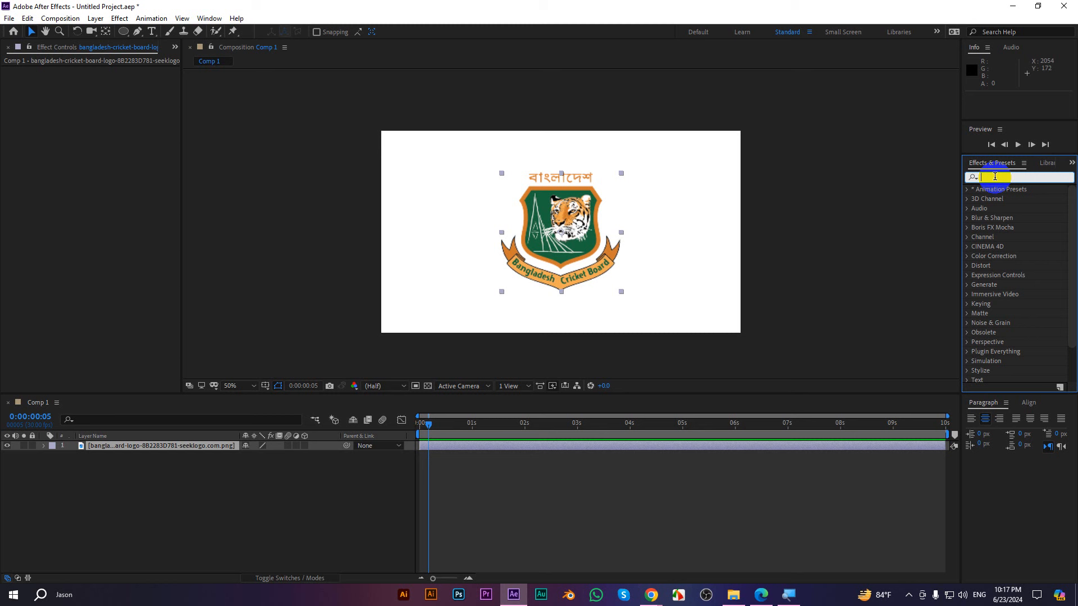
text(card wip)
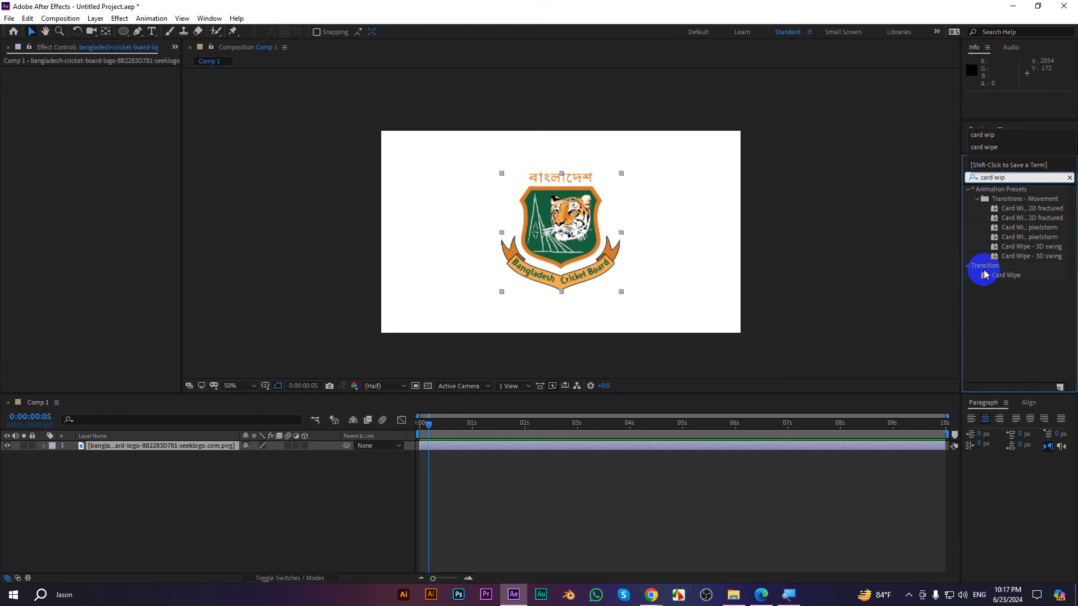
click(999, 281)
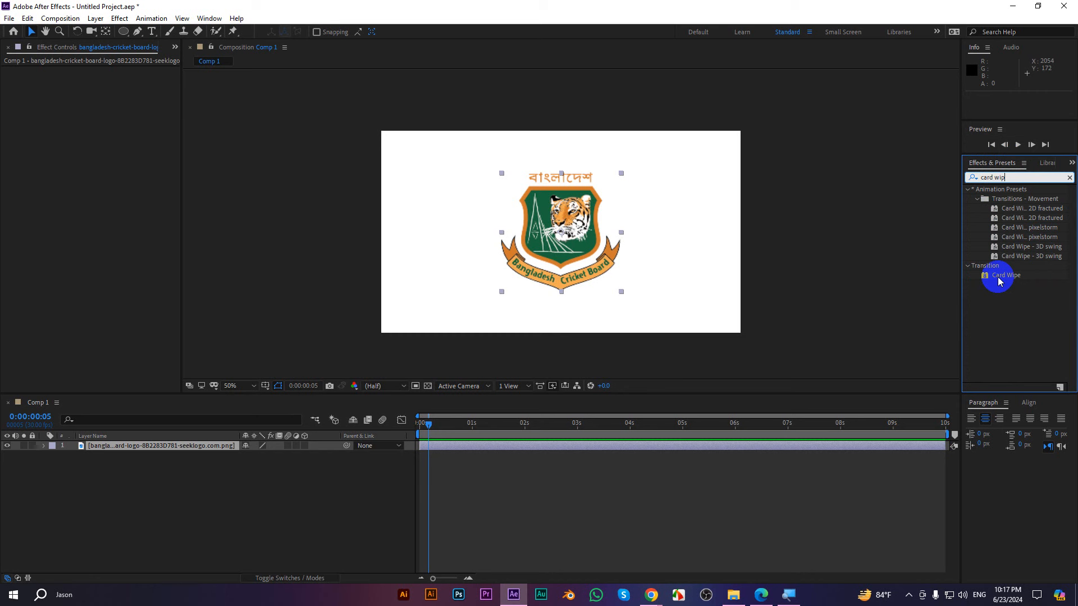
drag(1006, 281, 632, 200)
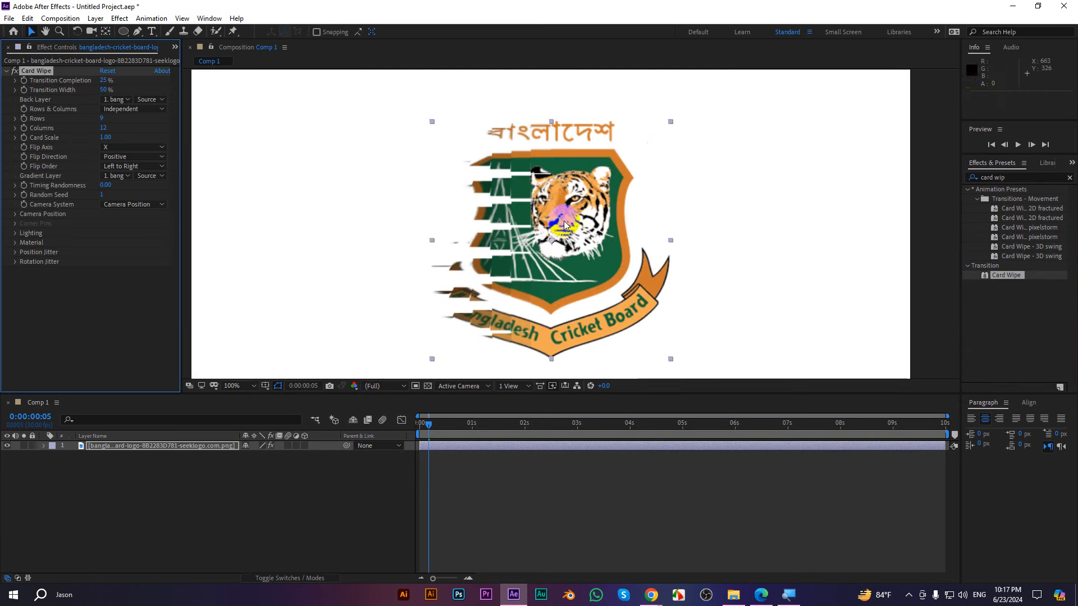
scroll(561, 222, up, 2)
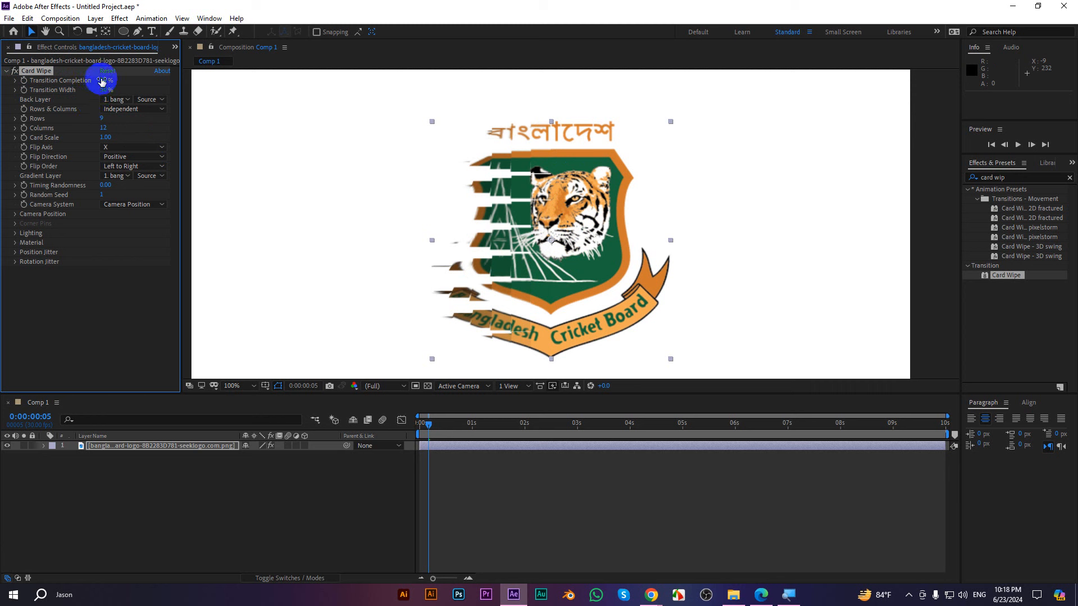
- Set the Card Wipe Transition Completion to 0% and keyframe it at 0:00:01:00
drag(104, 81, 36, 78)
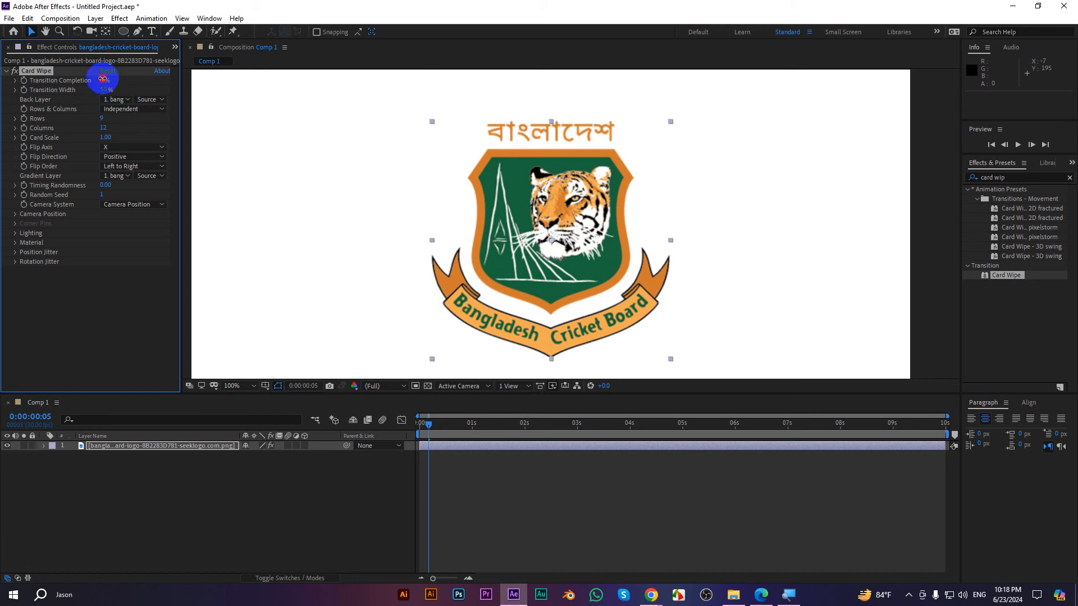
drag(103, 79, 78, 81)
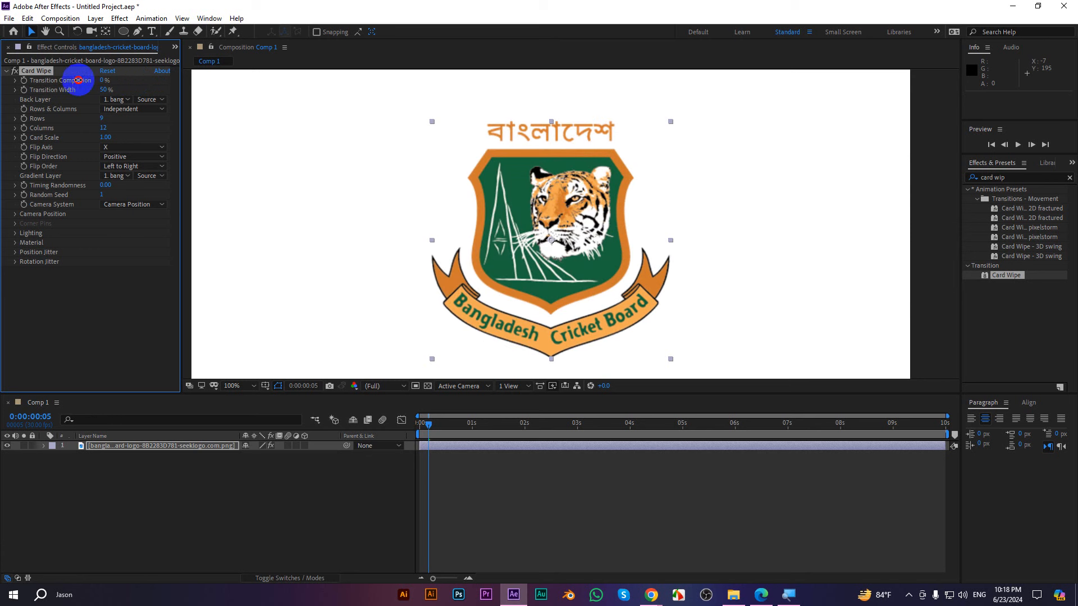
drag(431, 422, 472, 424)
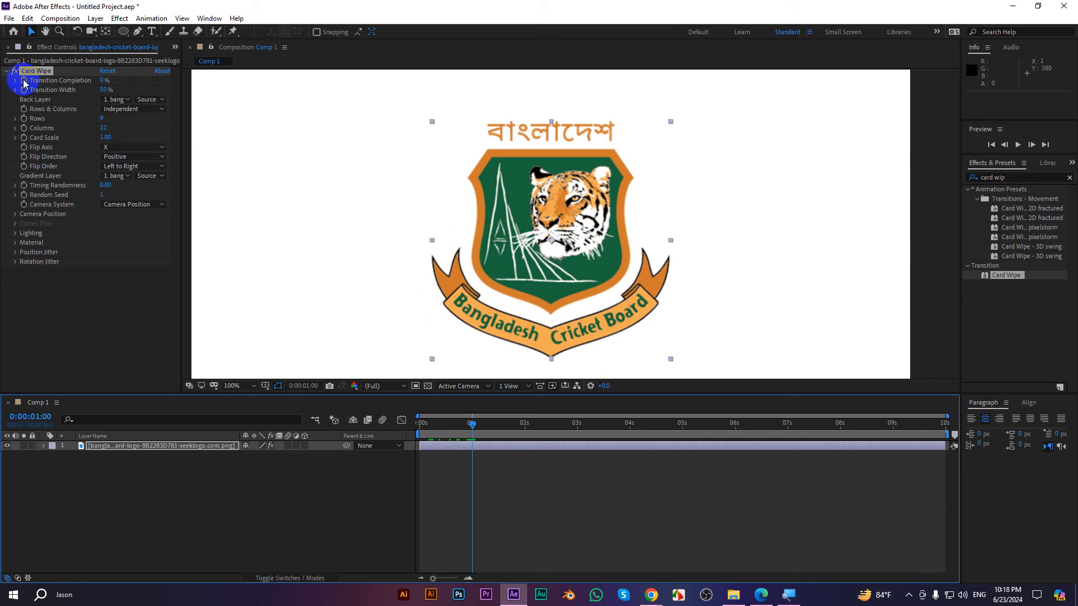
click(24, 81)
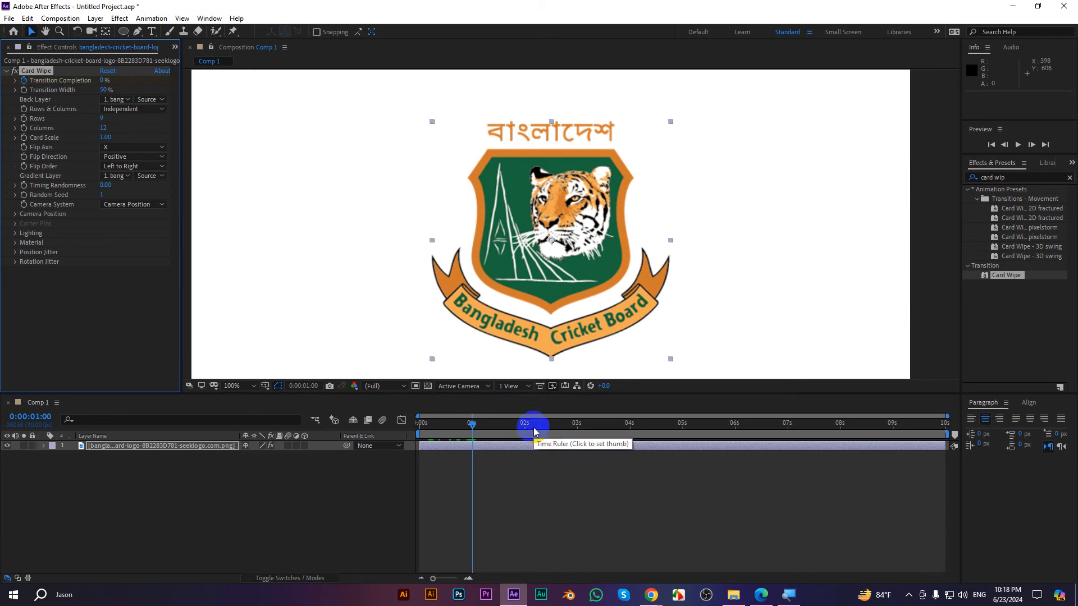
- Add a Transition Completion keyframe of 100% at 0:00:01:20 and reveal the layer's keyframed properties
key(shift+Page_Down)
key(shift+Page_Down)
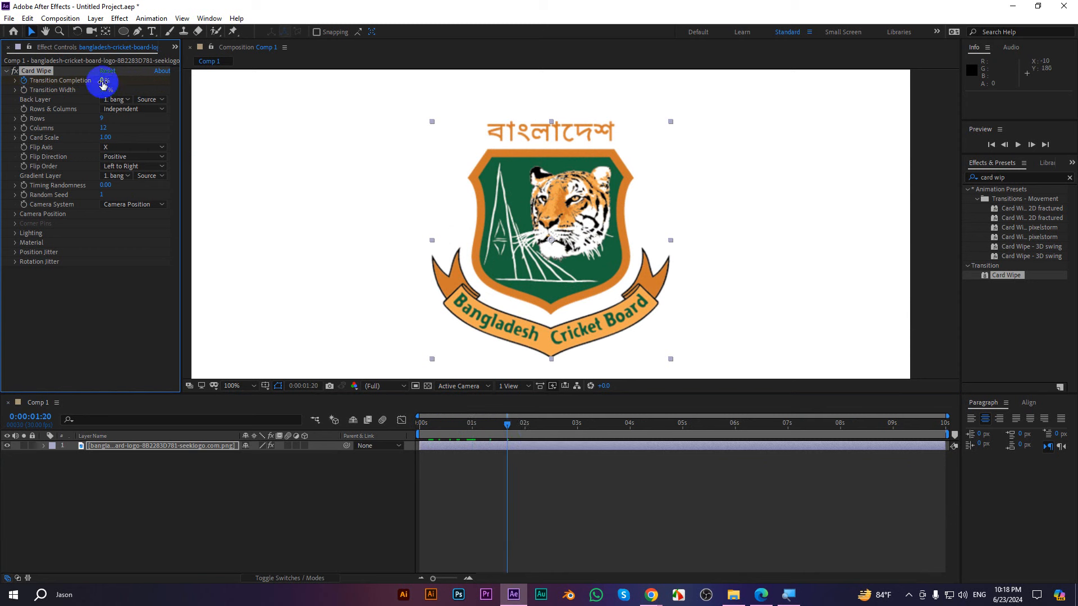
drag(102, 81, 169, 80)
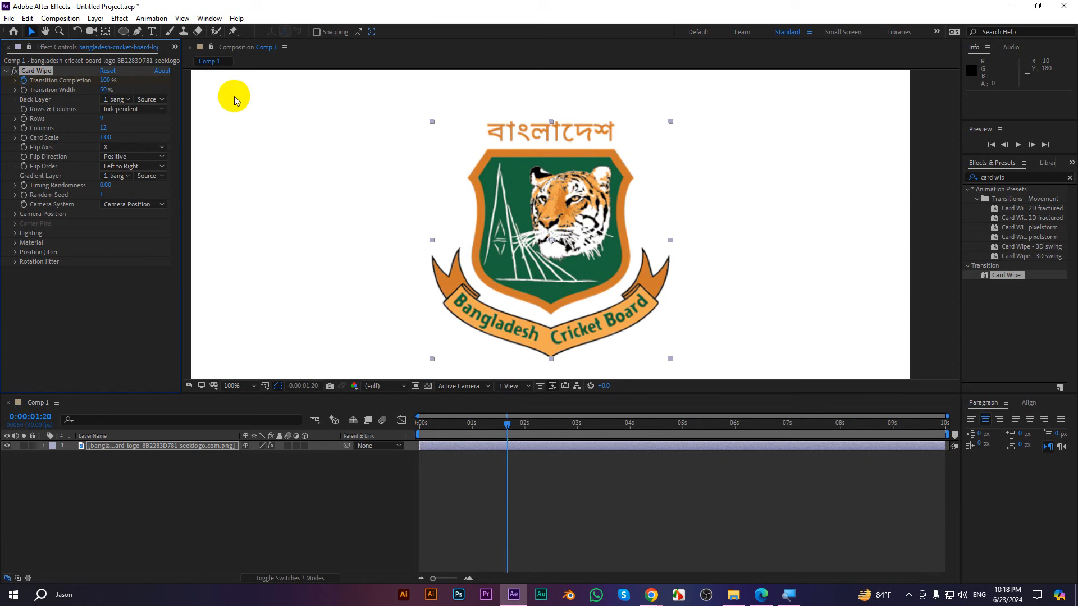
key(u)
- Play the card wipe from the start of the composition and scrub back to 0:00:00:10
drag(508, 425, 361, 409)
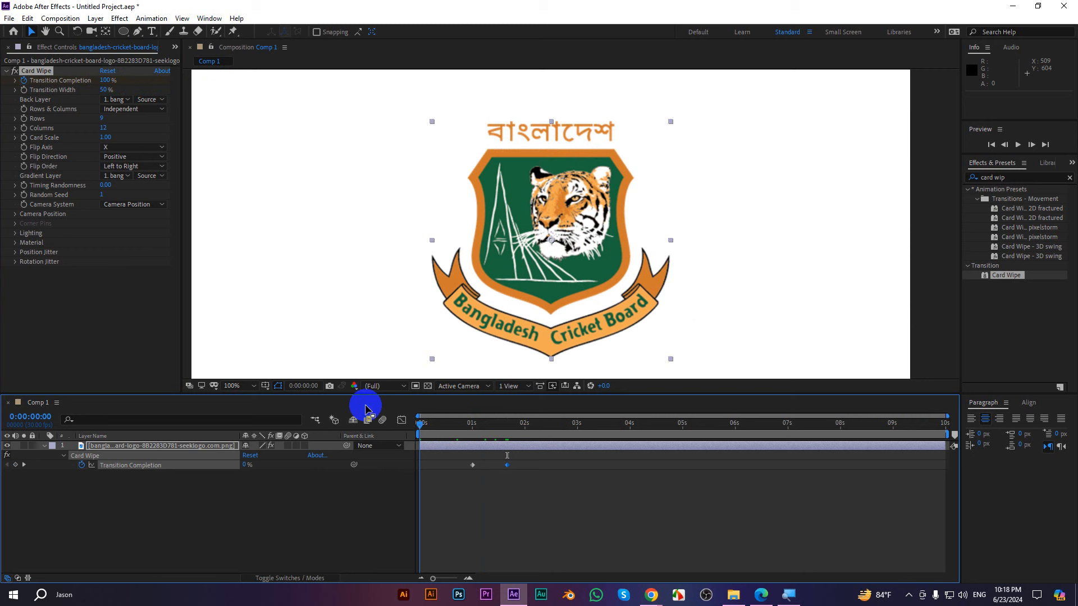
click(722, 526)
key(space)
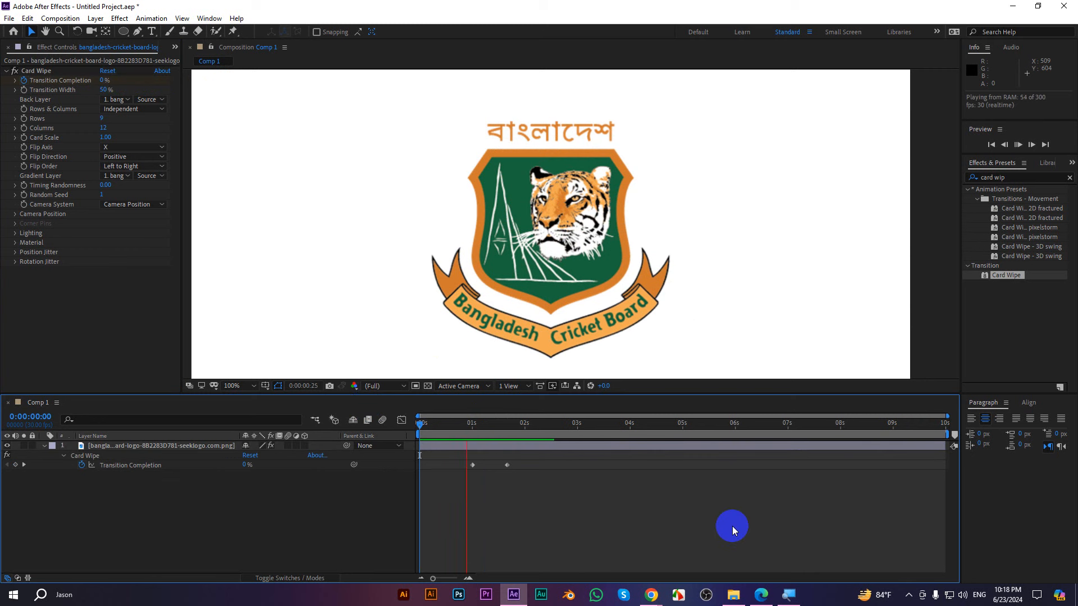
key(space)
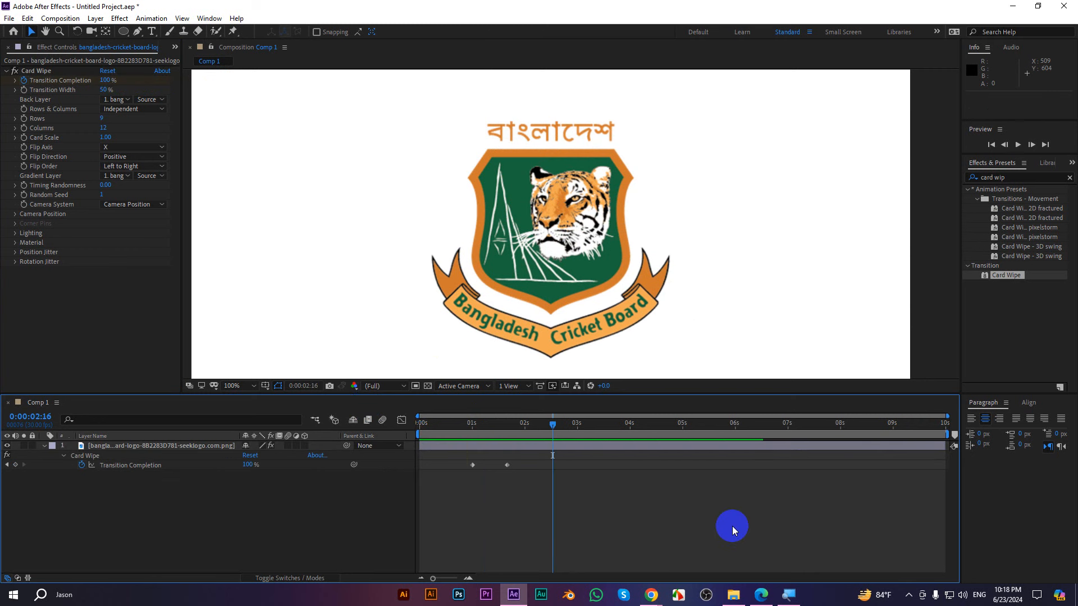
drag(552, 431, 437, 427)
- Shrink the logo to a small badge and place it in the upper-right corner of the composition
key(comma)
click(564, 222)
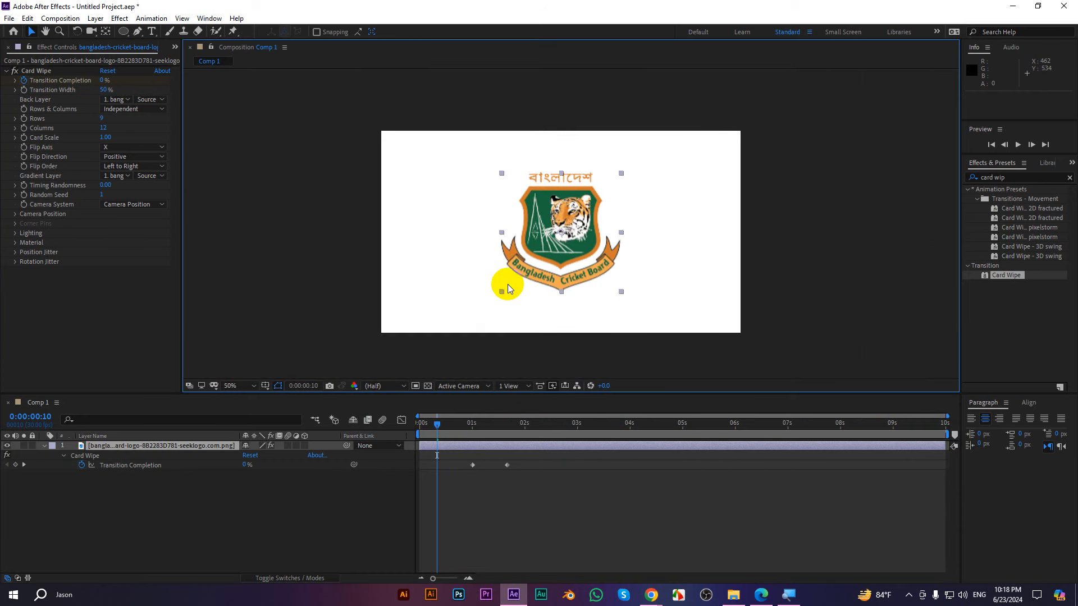
click(508, 292)
drag(503, 294, 540, 258)
drag(568, 225, 704, 157)
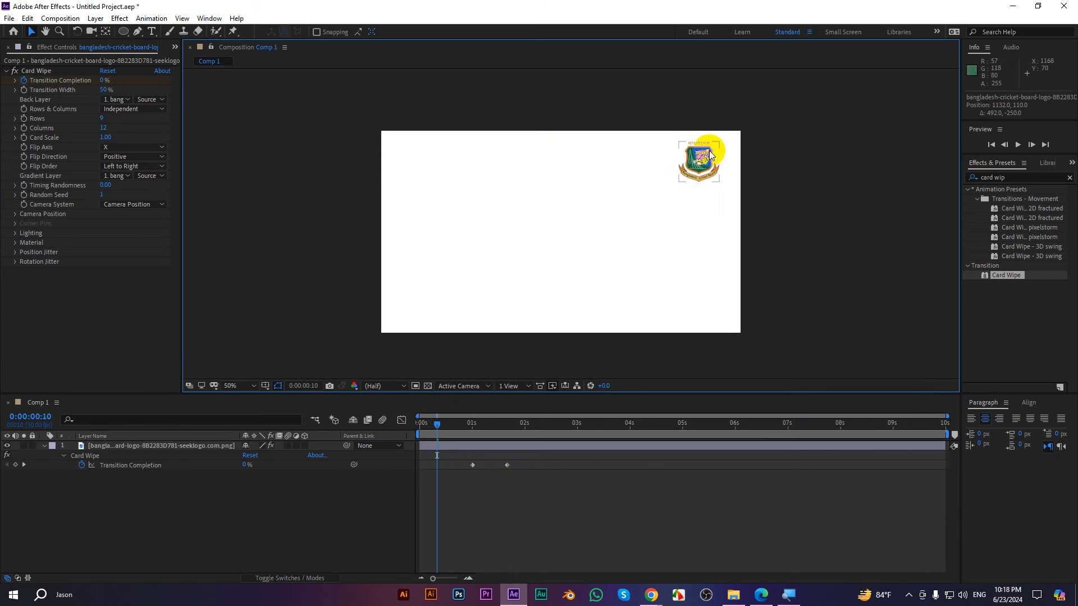
drag(679, 182, 683, 184)
click(769, 154)
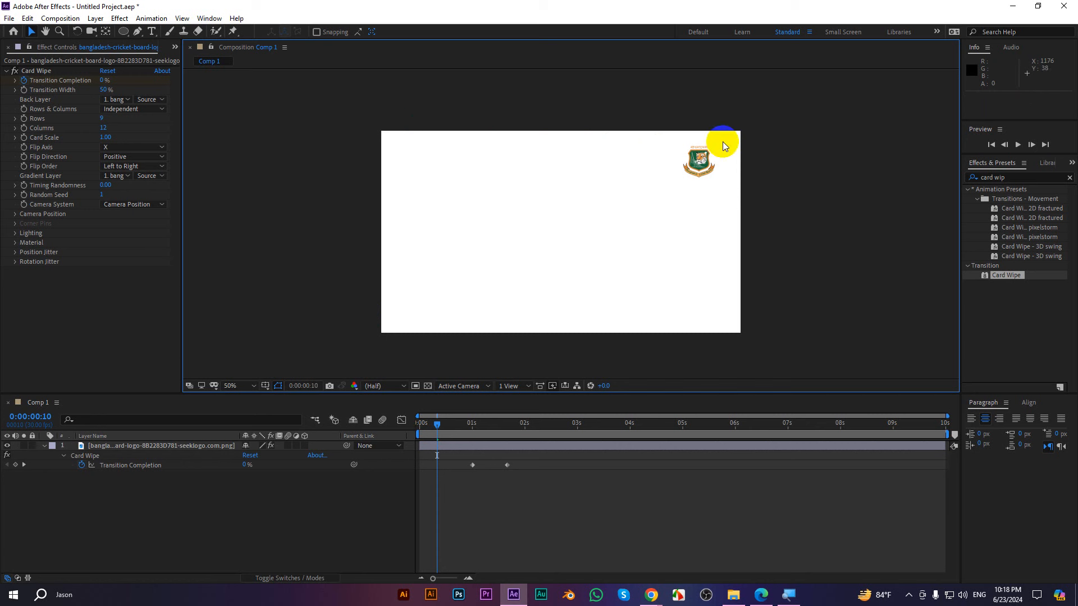
- Play the card wipe on the small corner logo, and undo the logo's move and scaling
drag(436, 430, 420, 430)
click(728, 501)
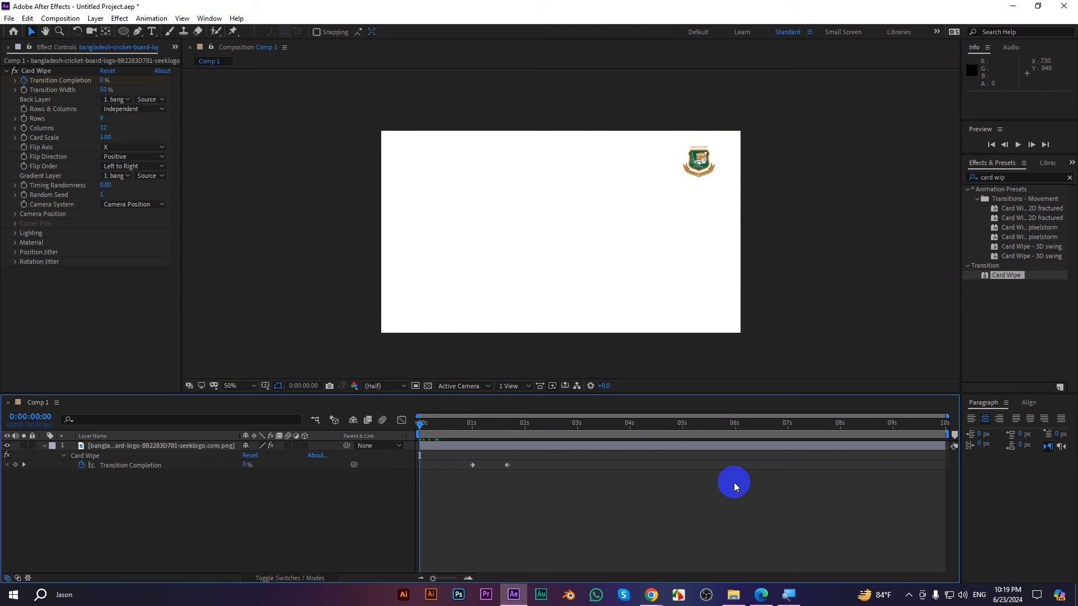
key(space)
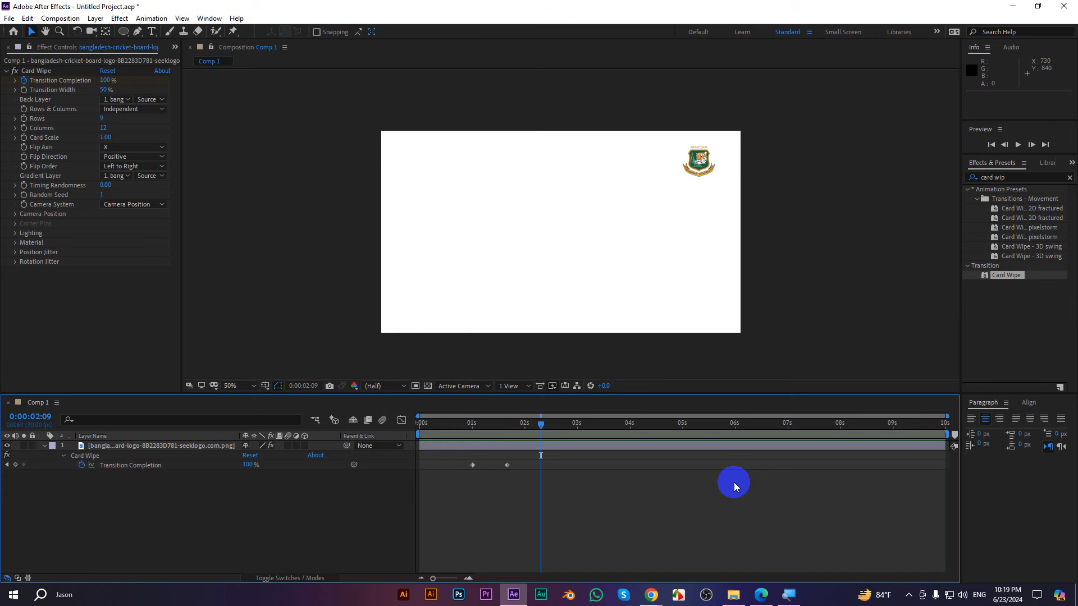
click(645, 322)
scroll(574, 208, up, 1)
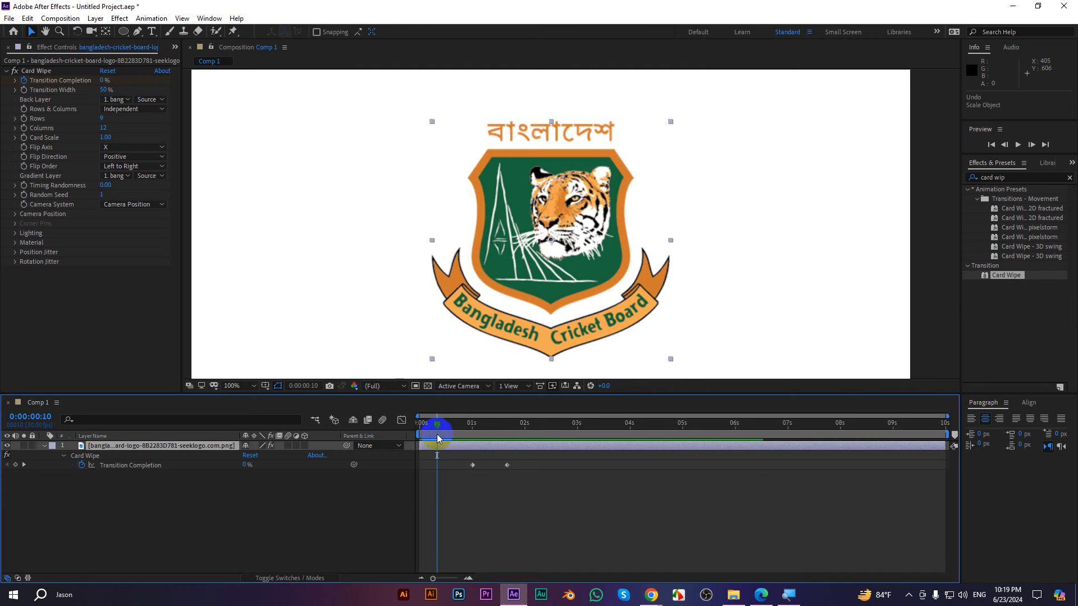
- Set the Card Wipe's Flip Axis to Random and scrub through the transition between its two keyframes to 0:00:01:12
drag(437, 434, 489, 430)
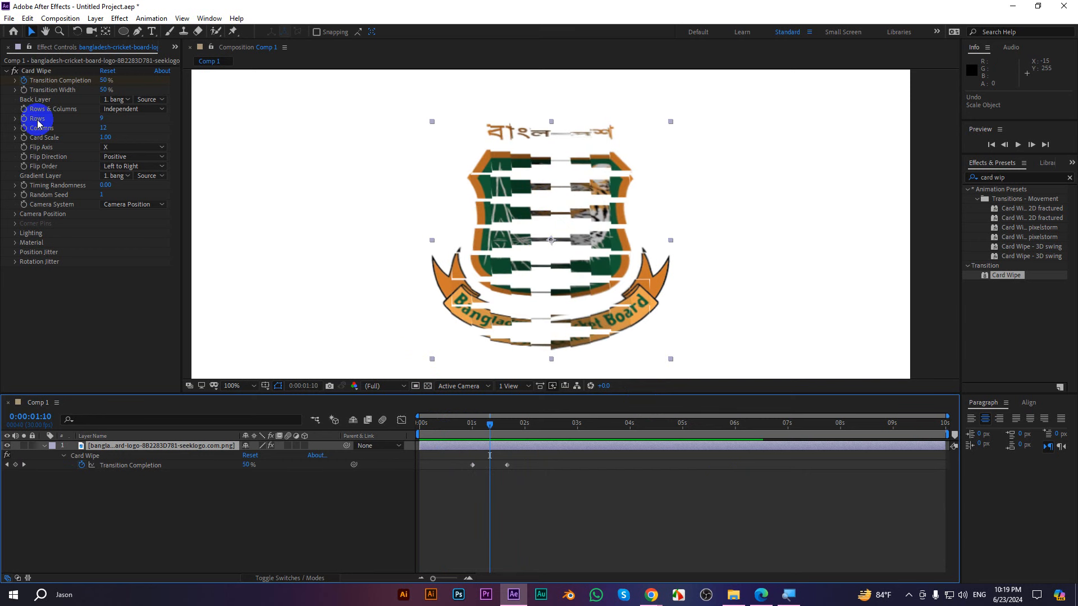
click(103, 147)
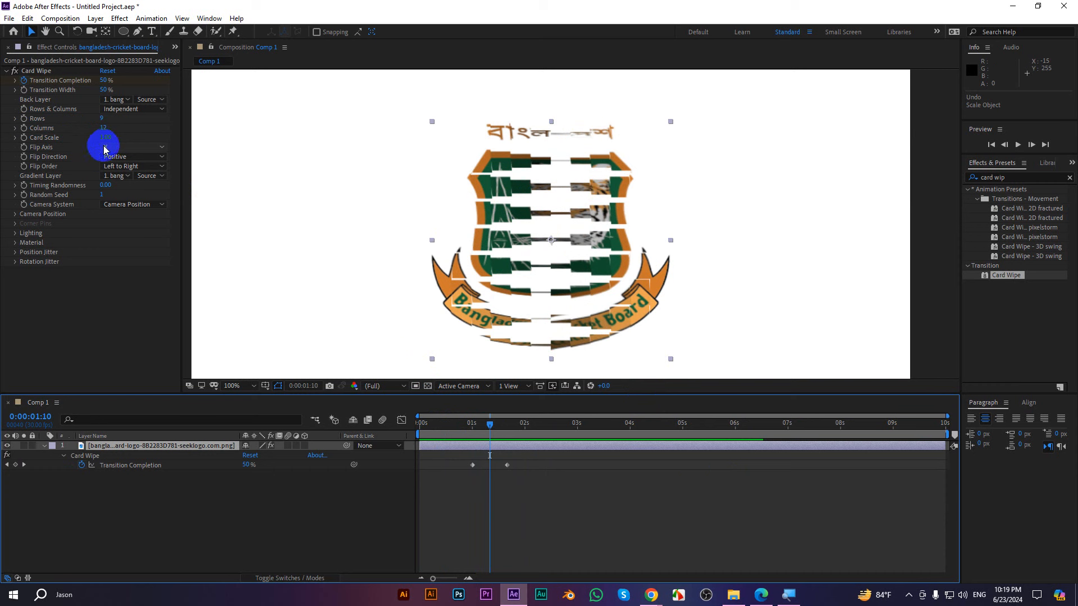
click(120, 148)
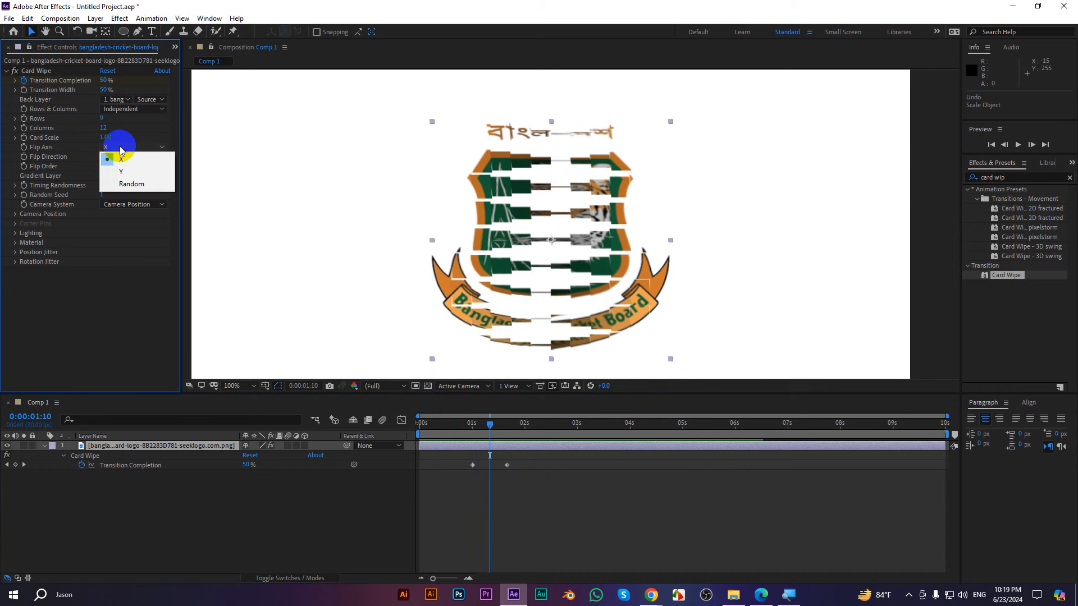
click(129, 183)
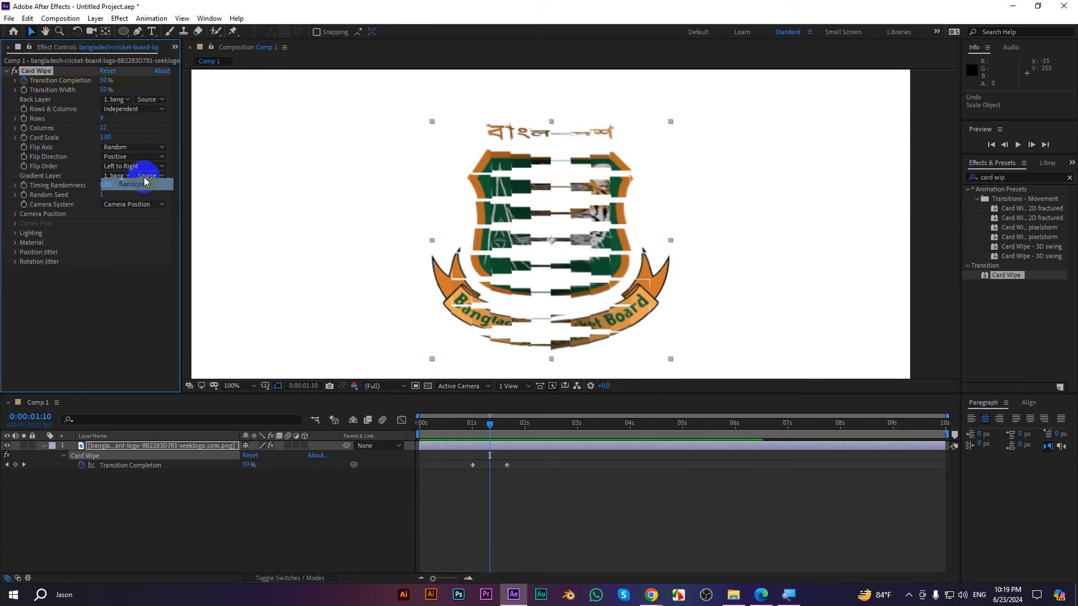
mouse_move(474, 428)
mouse_down()
mouse_move(507, 433)
mouse_move(490, 432)
mouse_up()
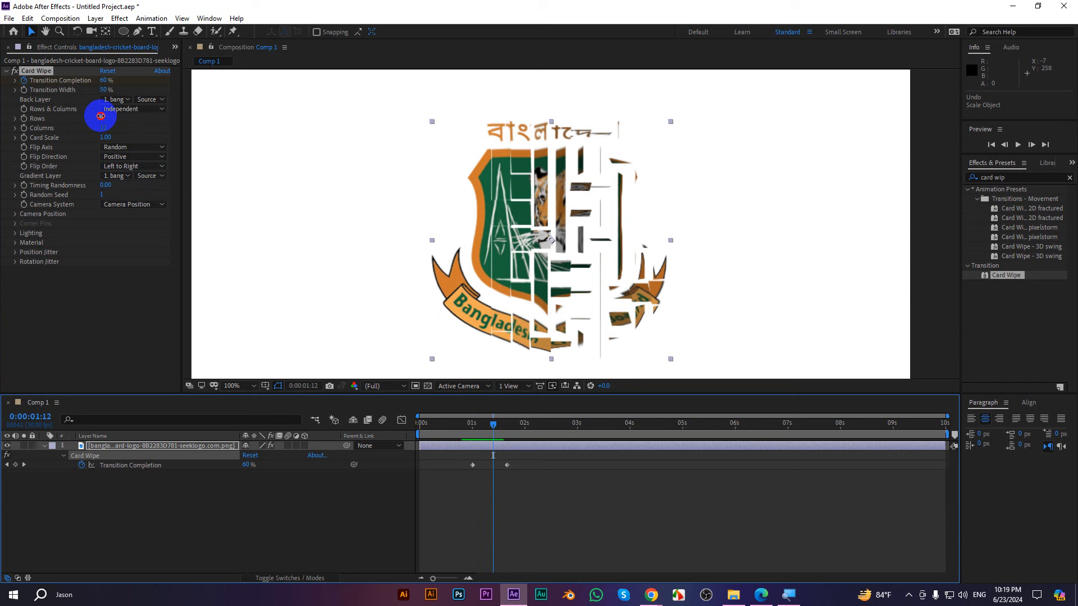
- Set the Card Wipe to 11 rows and 4 columns, and scrub through the transition to 0:00:01:20
mouse_move(100, 115)
mouse_down()
mouse_move(121, 117)
mouse_move(97, 121)
mouse_move(108, 135)
mouse_move(92, 126)
mouse_up()
click(493, 425)
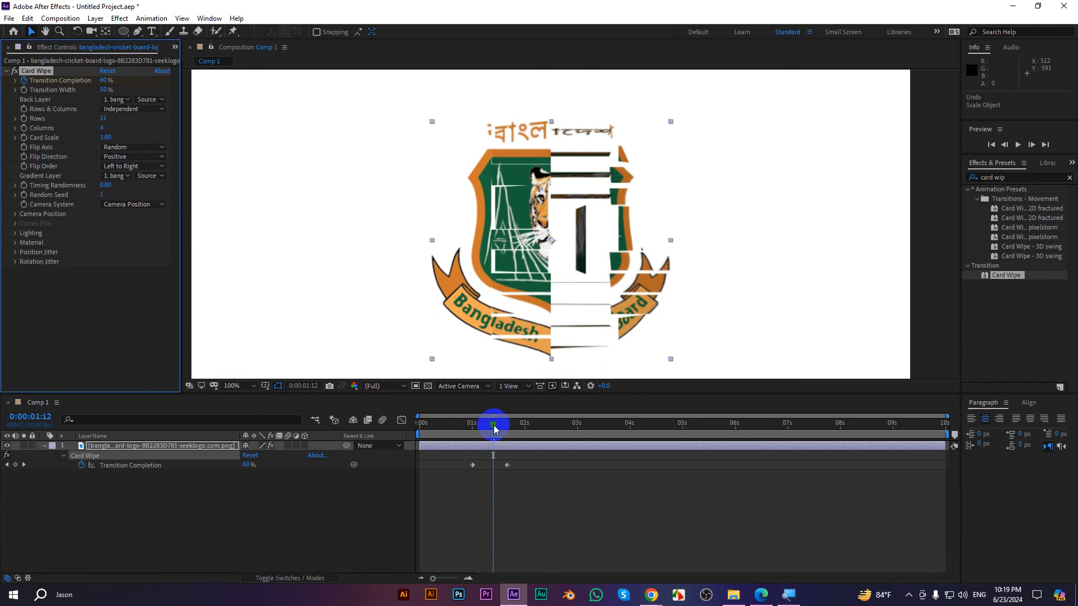
mouse_move(494, 430)
mouse_down()
mouse_move(474, 429)
mouse_move(506, 429)
mouse_up()
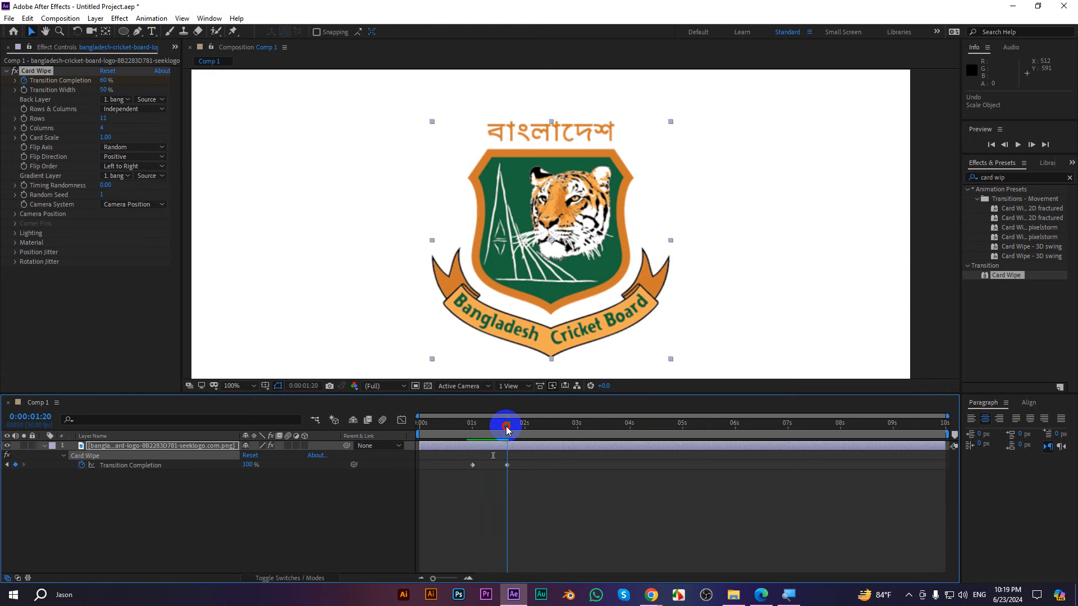
- Delete the Card Wipe effect from the logo layer
click(161, 487)
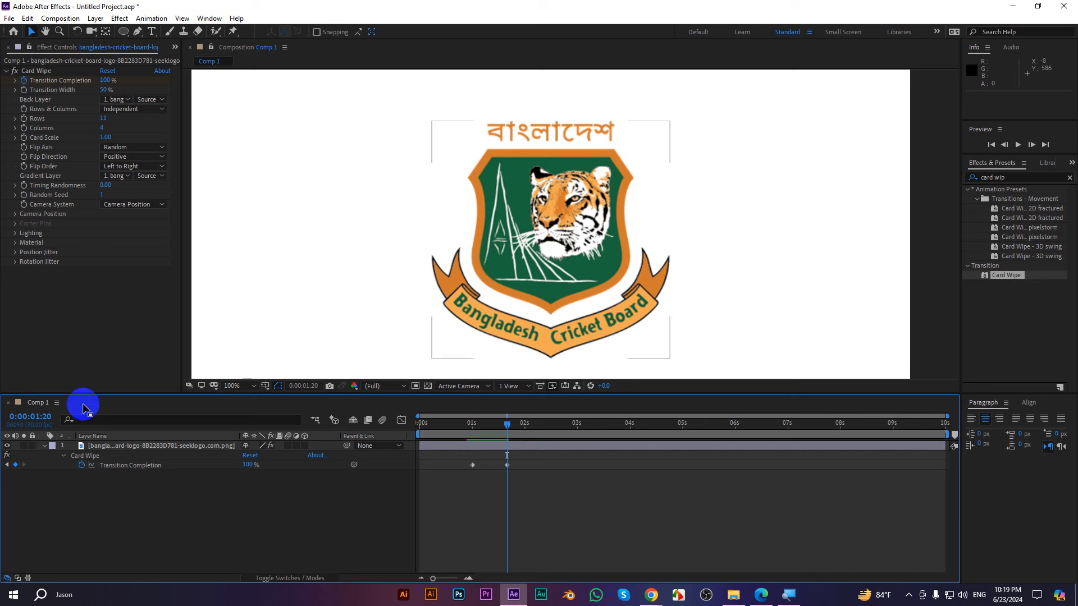
click(36, 72)
key(Delete)
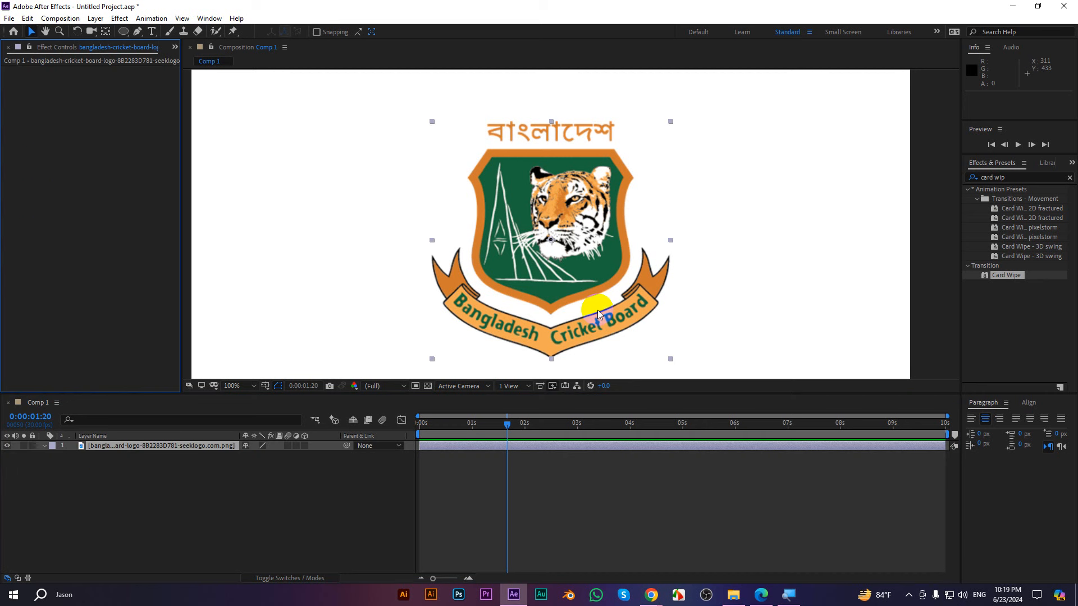
- Change the composition's background colour to black (000000) in the composition settings
scroll(636, 278, down, 1)
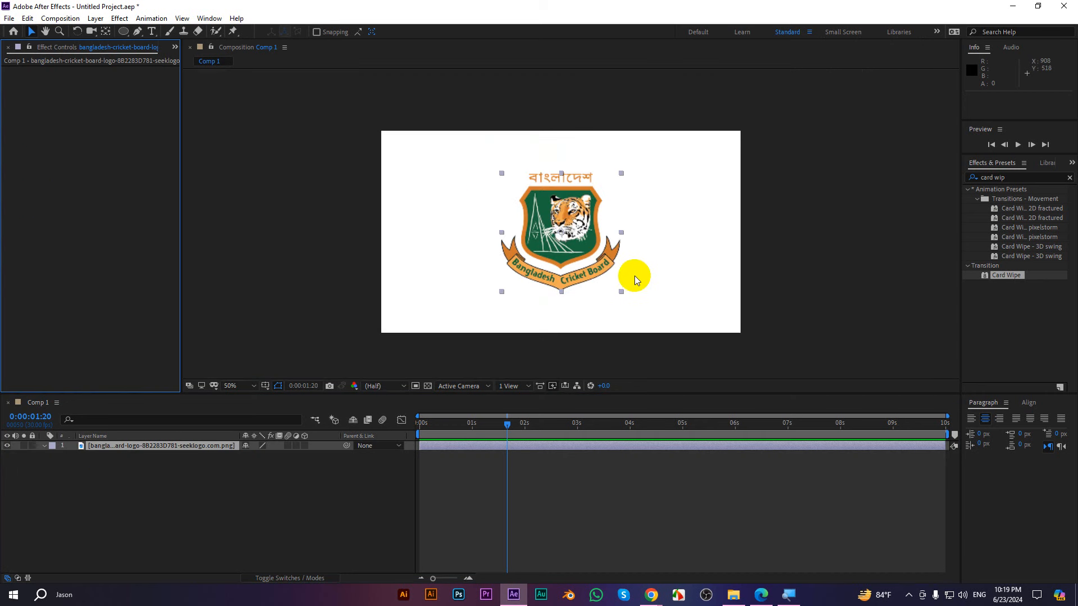
key(ctrl+k)
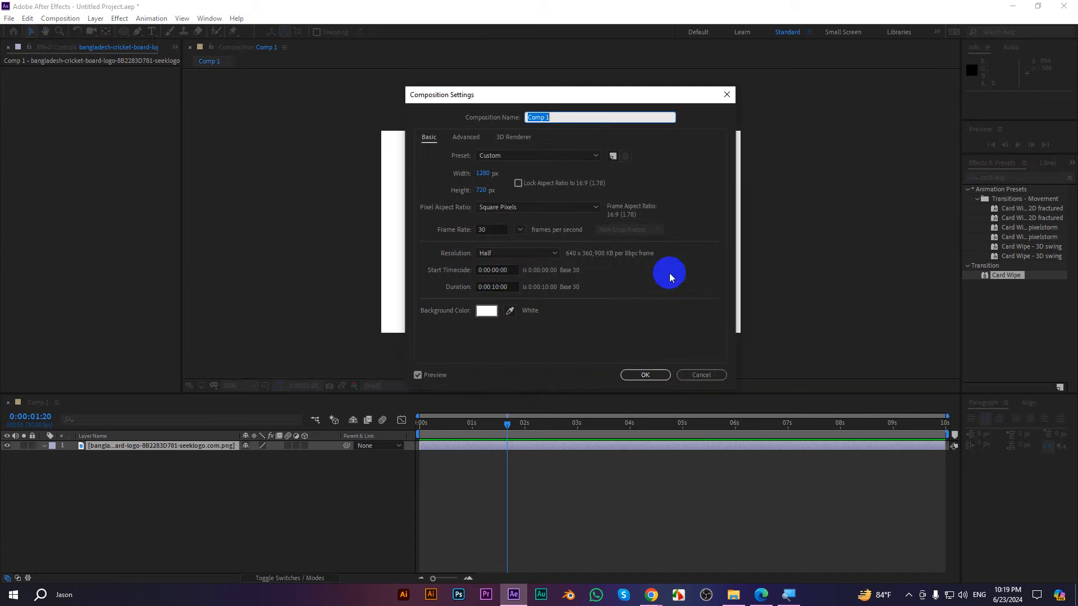
click(492, 310)
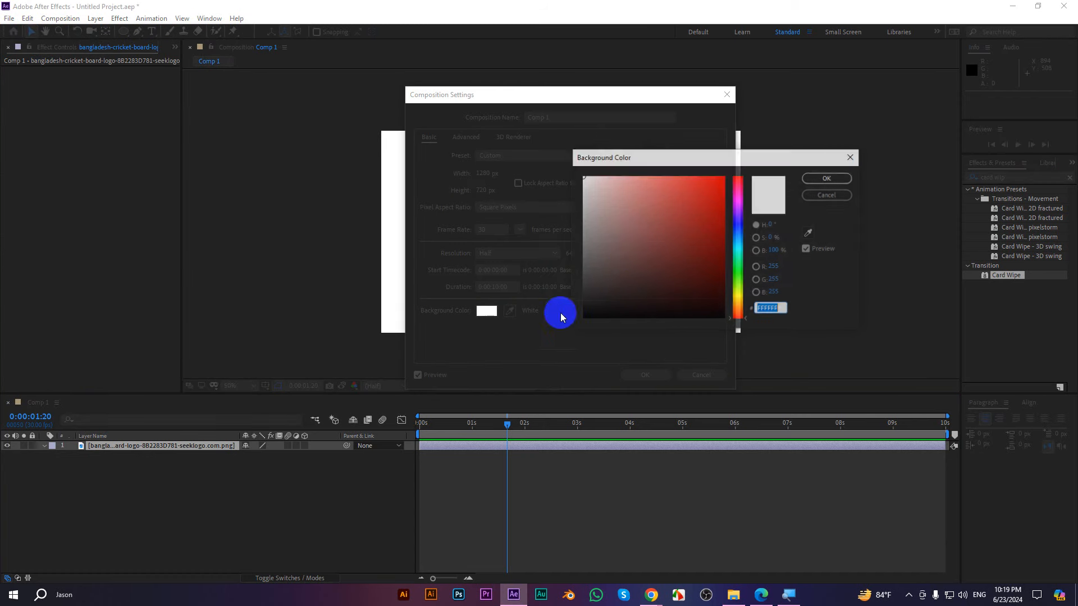
drag(614, 288, 578, 325)
click(826, 178)
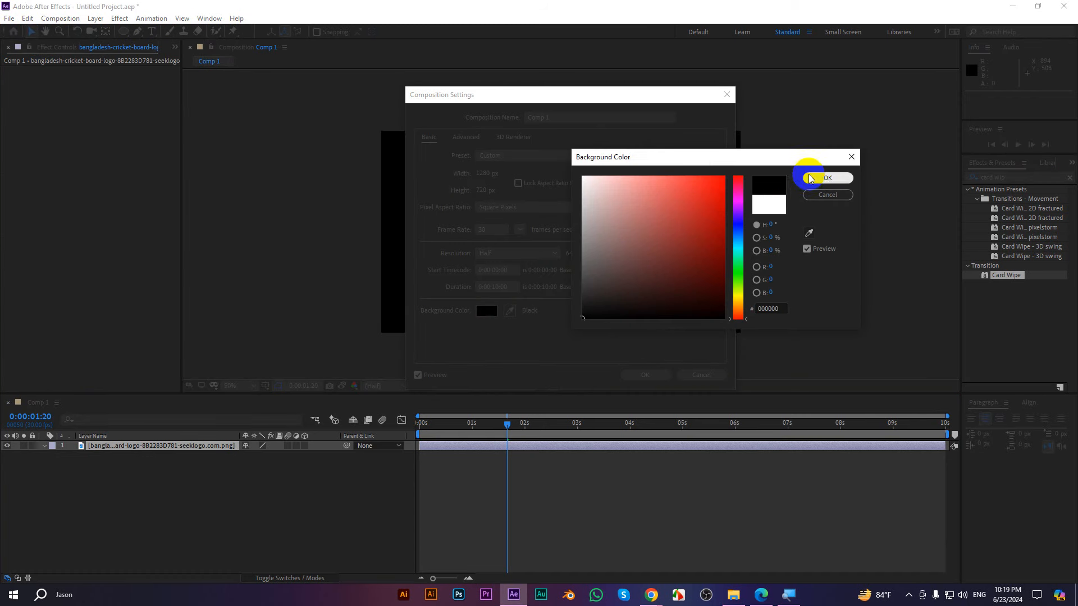
click(637, 375)
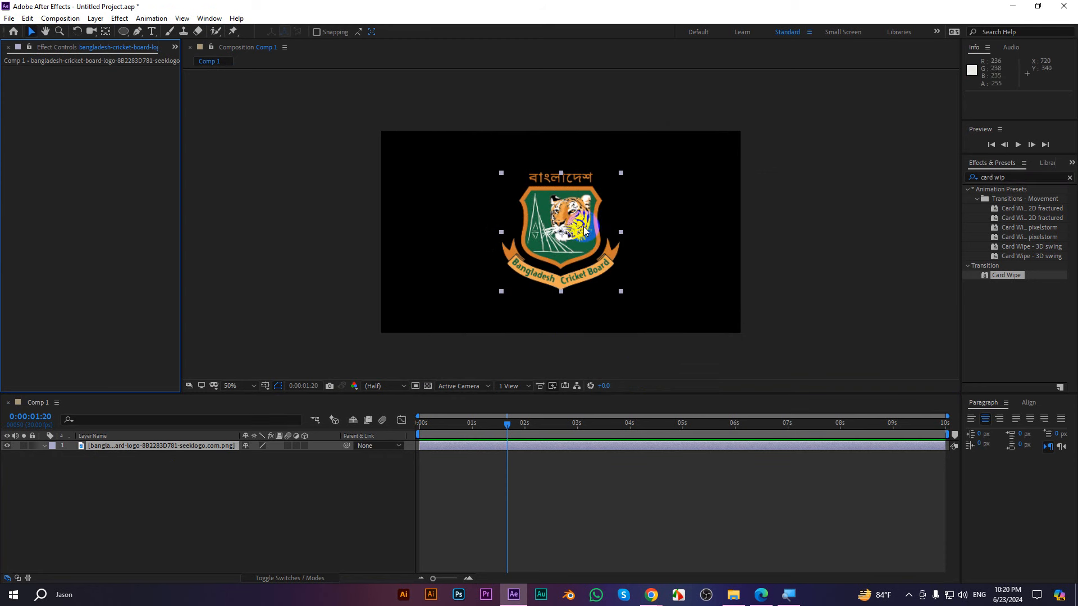
- Search the effects for "cc lig" and apply CC Light Sweep to the logo layer
key(slash)
key(comma)
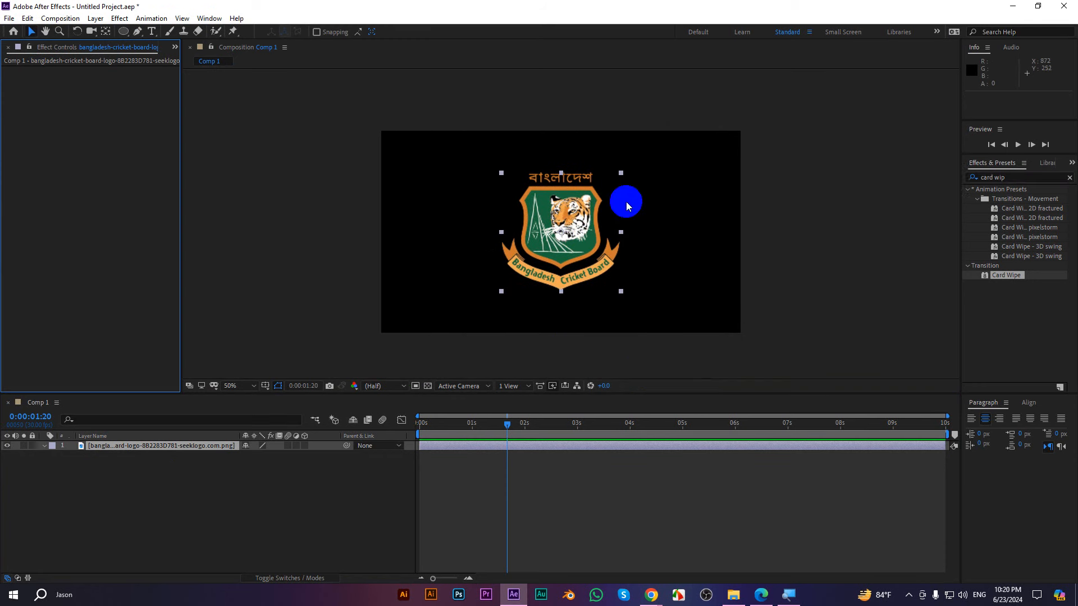
click(1027, 178)
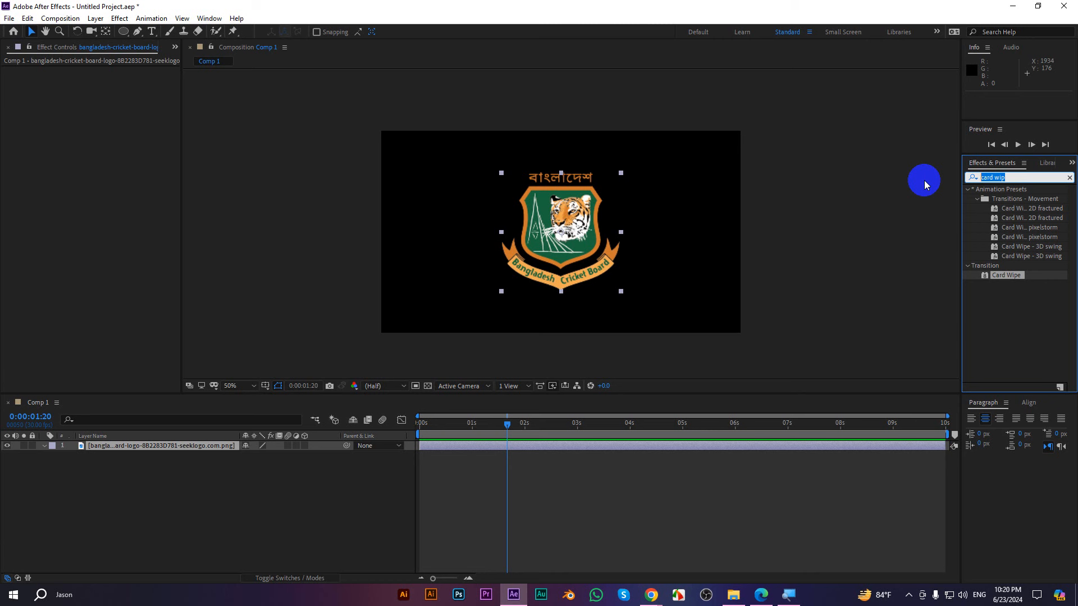
text(cc ligfht)
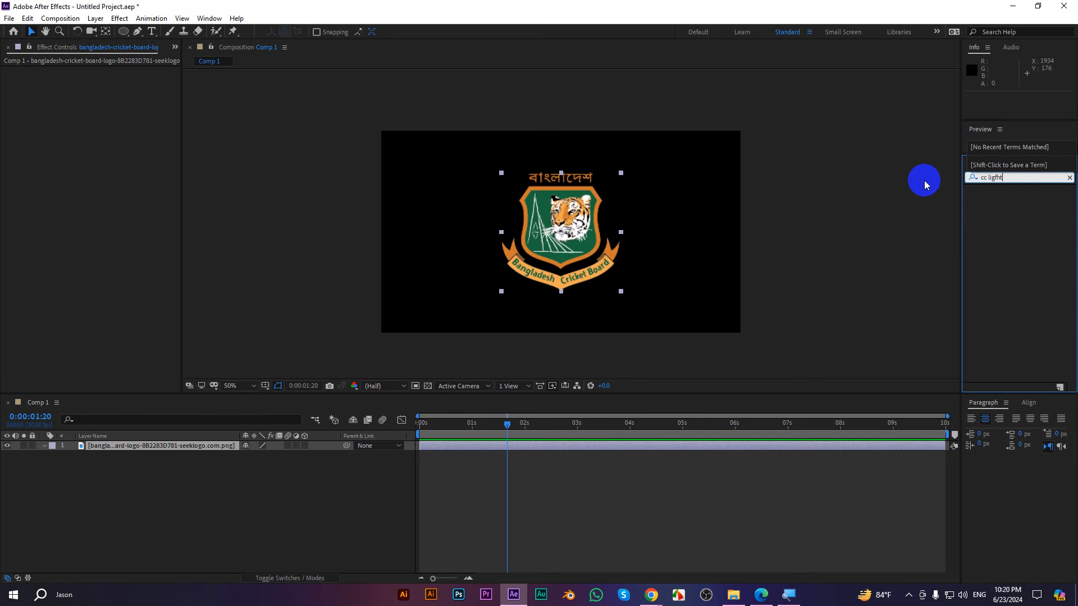
key(BackSpace)
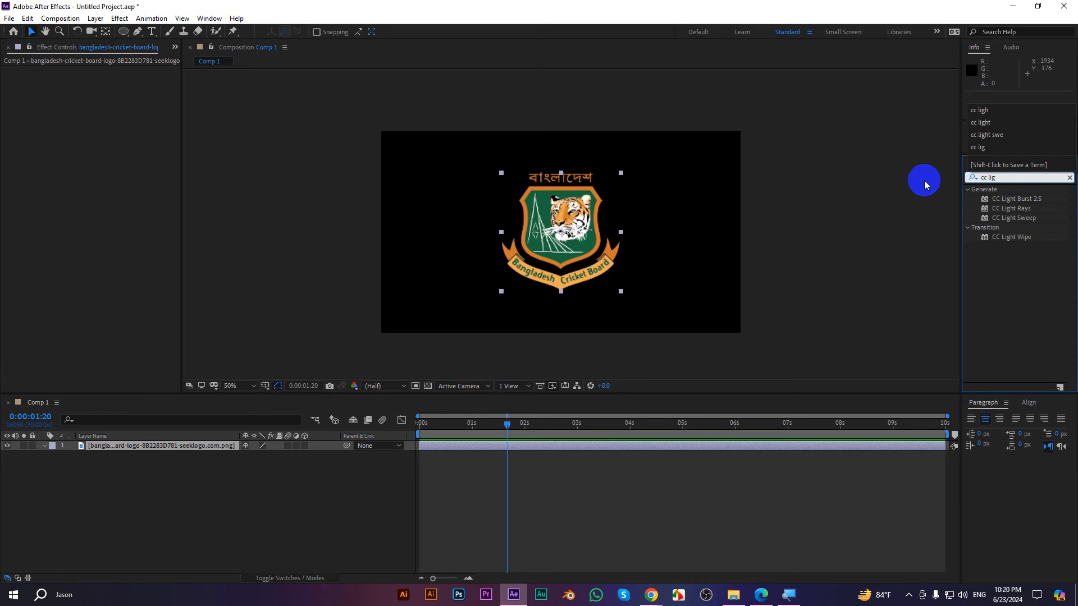
click(584, 175)
key(/)
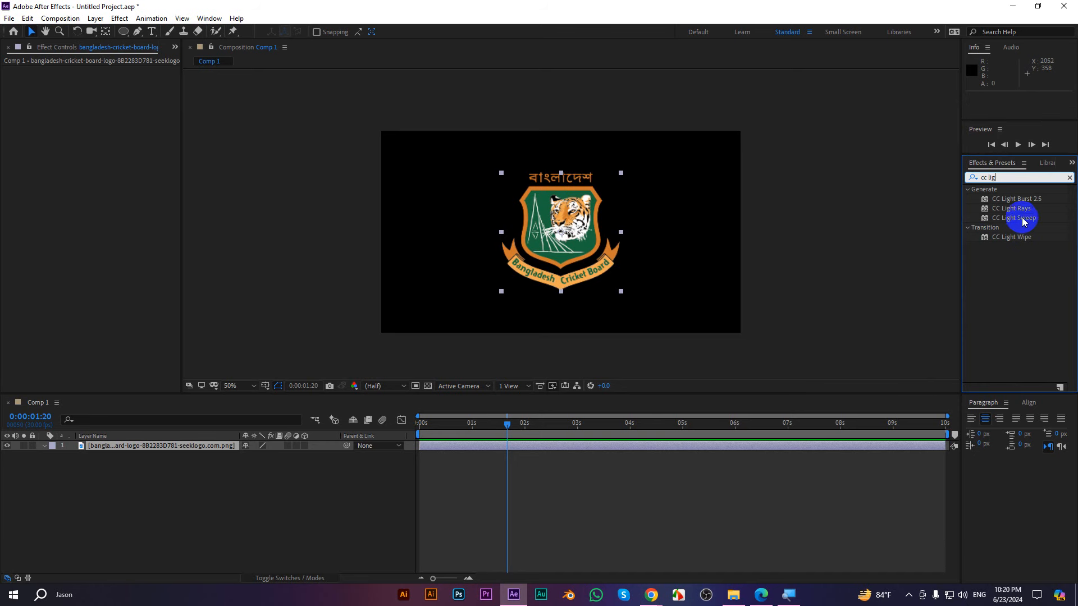
double_click(1023, 221)
key(/)
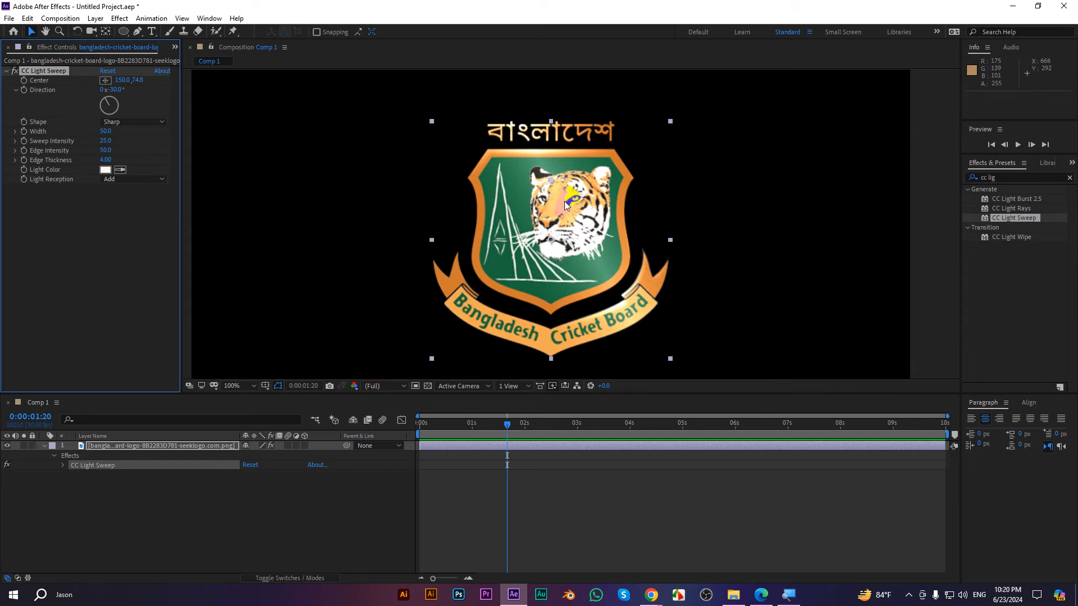
- Move the light sweep's centre to about 126.7, 78.3, with Width 25 and Sweep Intensity about 68
drag(554, 179, 533, 183)
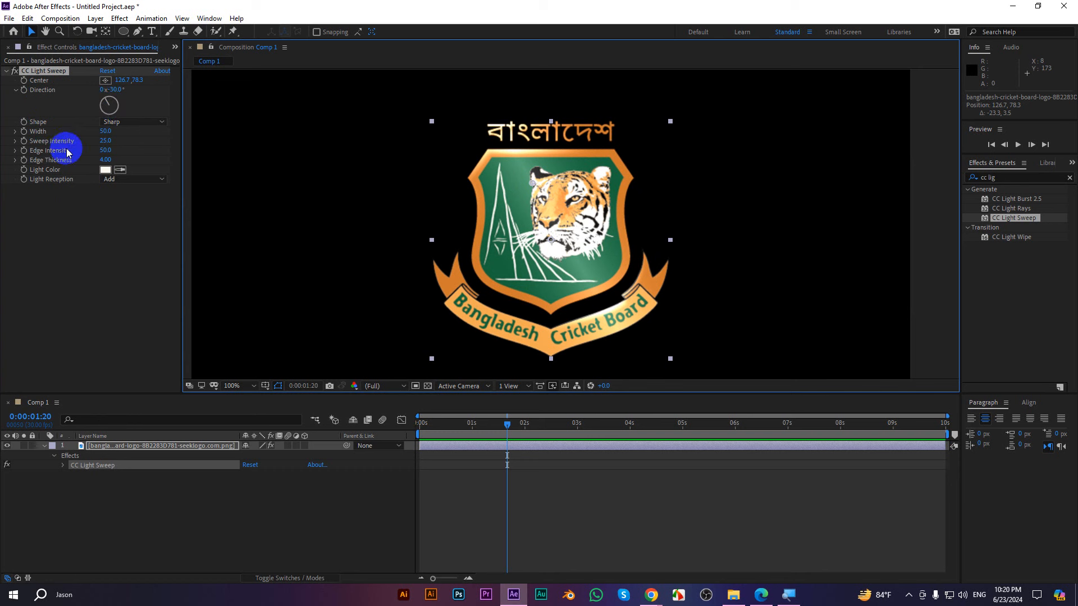
mouse_move(103, 132)
mouse_down()
mouse_move(232, 116)
mouse_move(77, 138)
mouse_move(88, 137)
mouse_up()
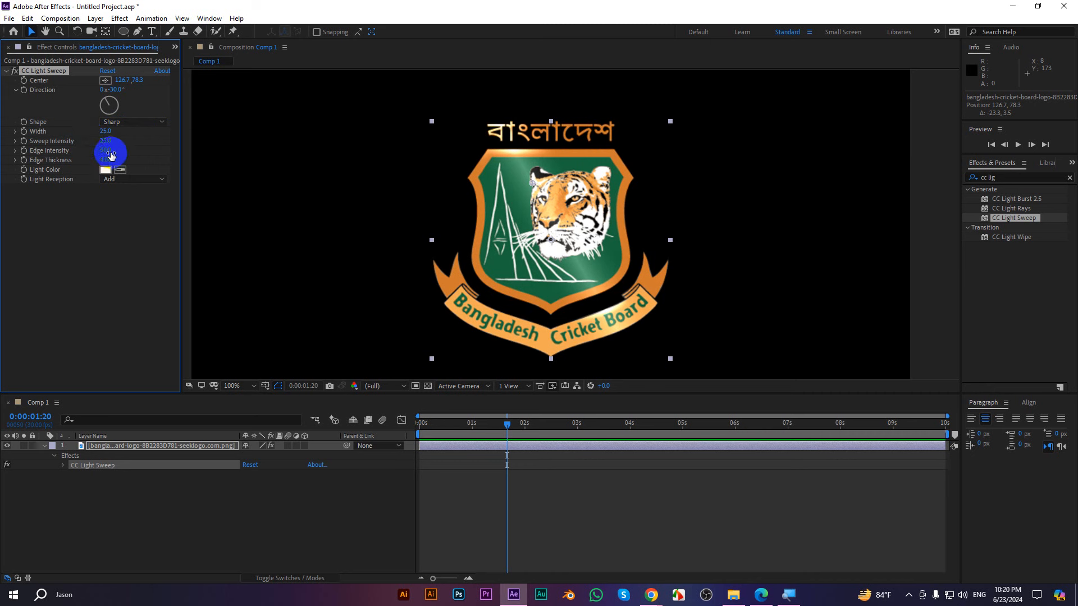
mouse_move(104, 141)
mouse_down()
mouse_move(228, 122)
mouse_move(126, 142)
mouse_up()
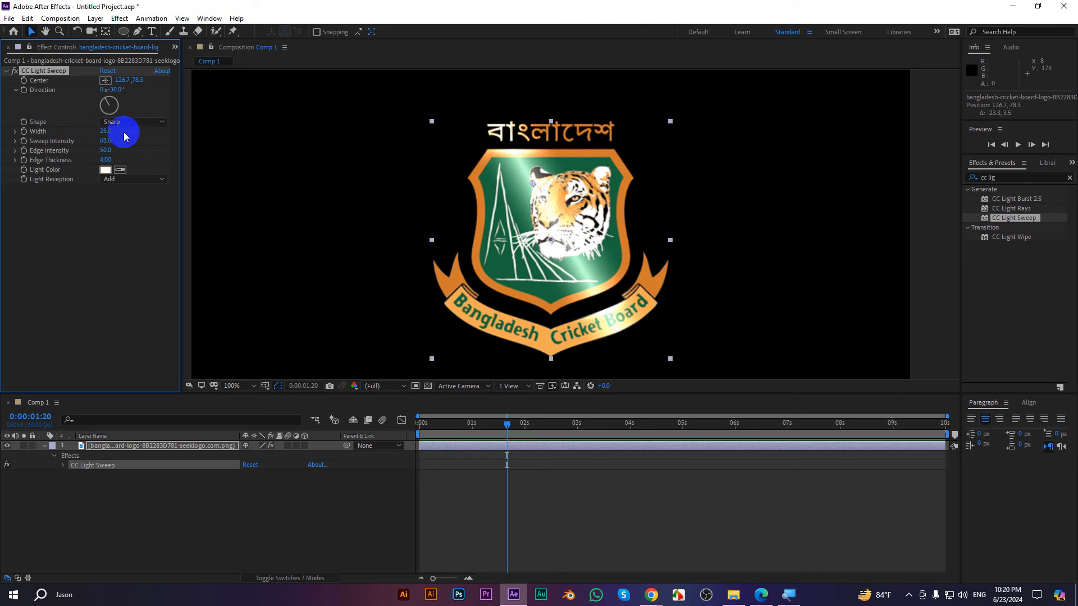
- Set the sweep's Shape to Linear after trying Smooth, and pass its centre off the logo and back to about 130.2, 82.5
click(117, 123)
click(131, 146)
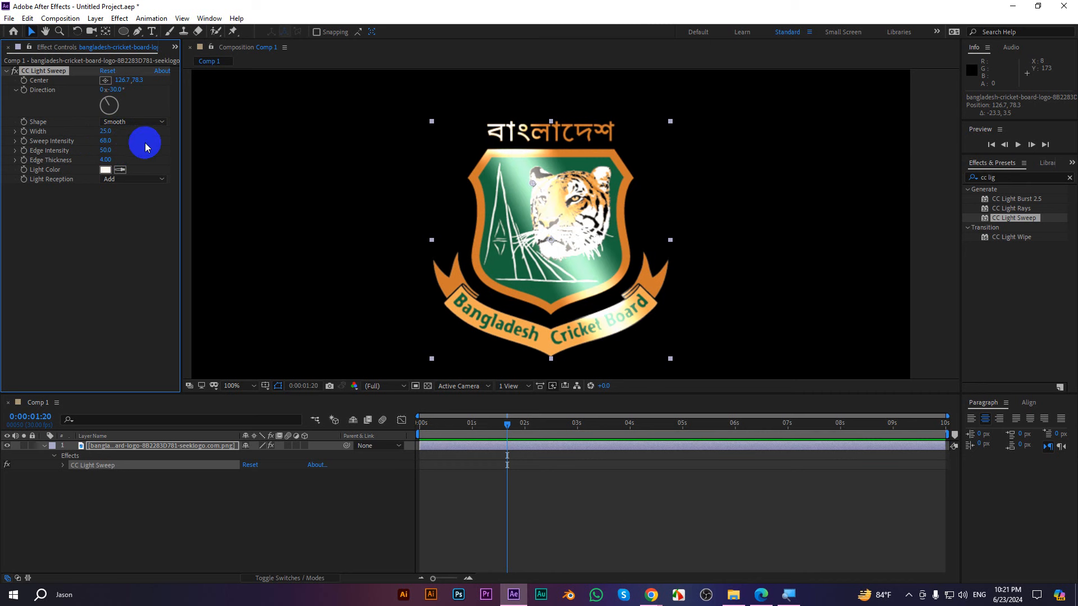
click(130, 123)
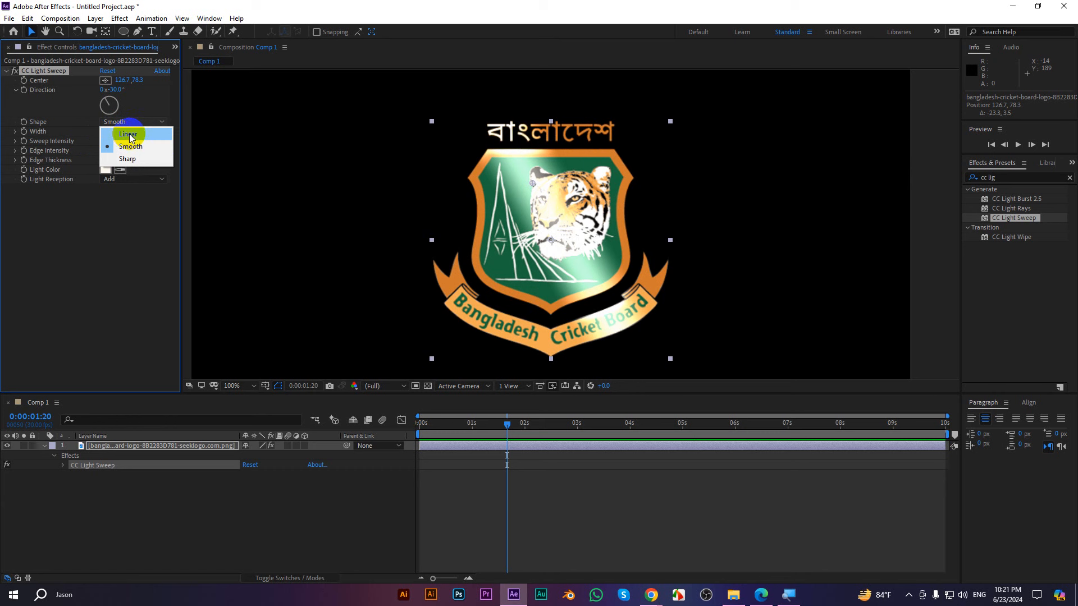
click(130, 135)
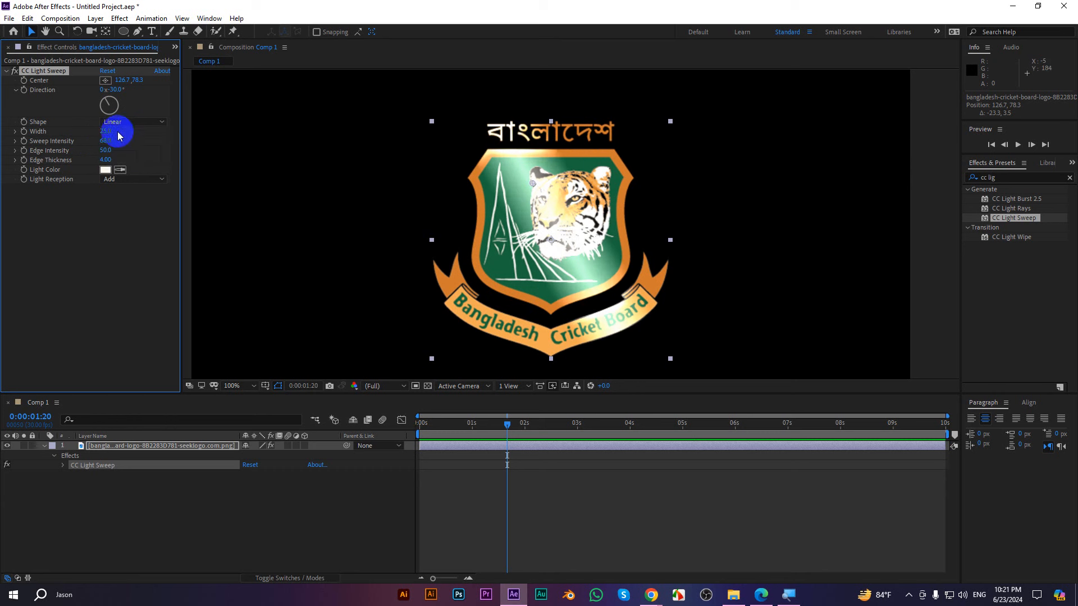
drag(535, 186, 721, 128)
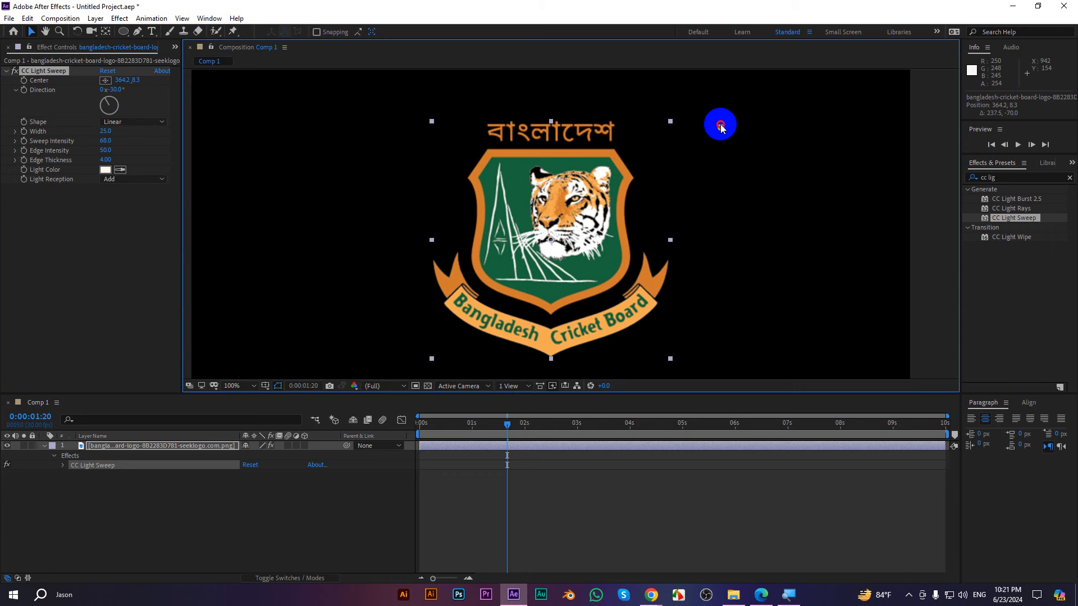
drag(721, 128, 535, 184)
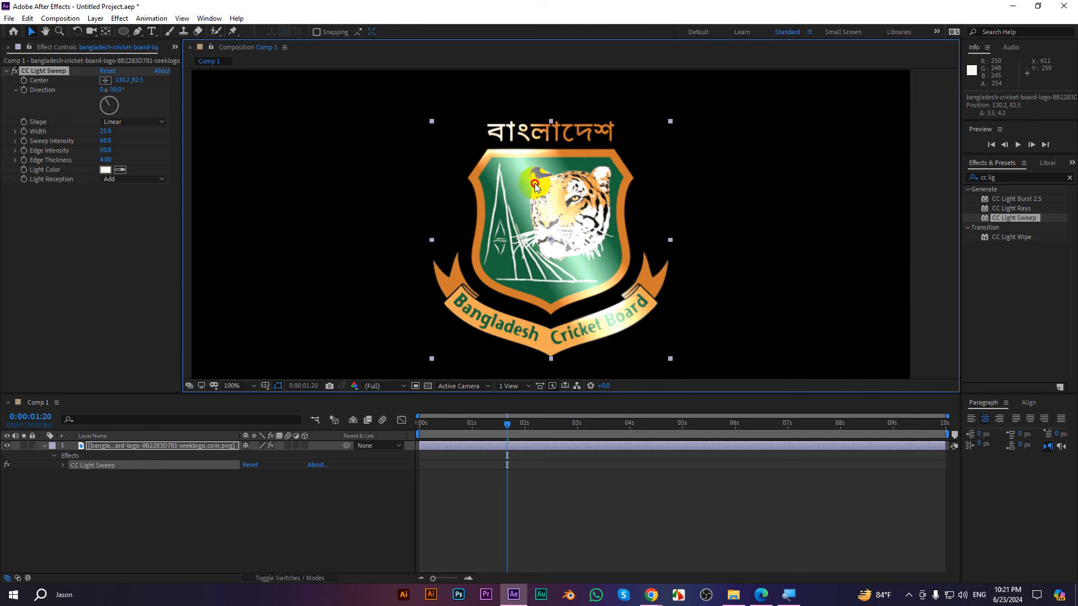
- Try orange and blue light colours for the sweep, and set its Light Color to pure white (FFFFFF)
click(106, 169)
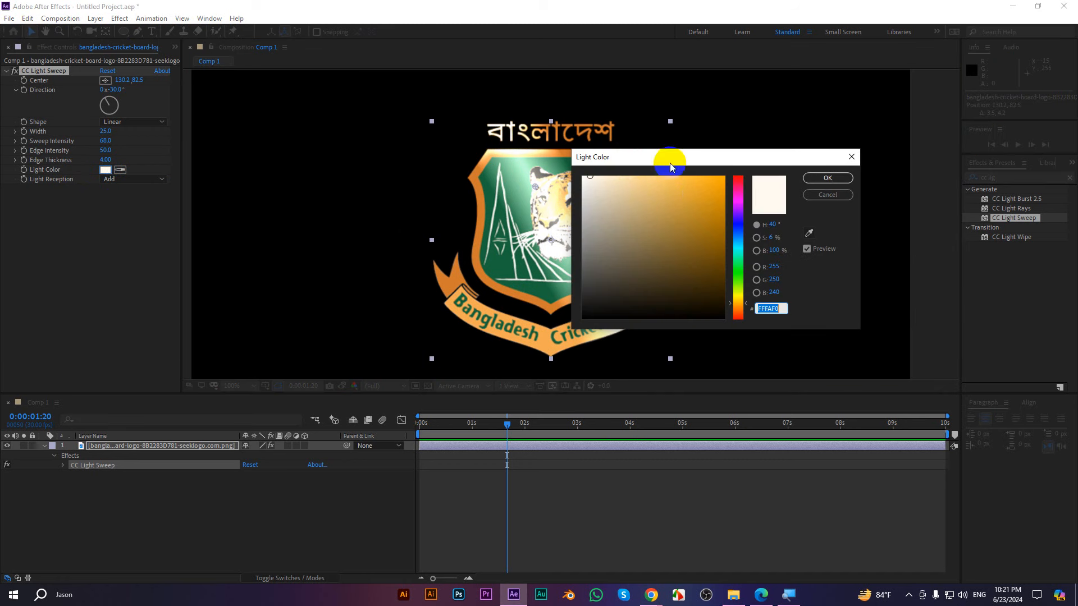
drag(668, 162, 749, 149)
click(759, 183)
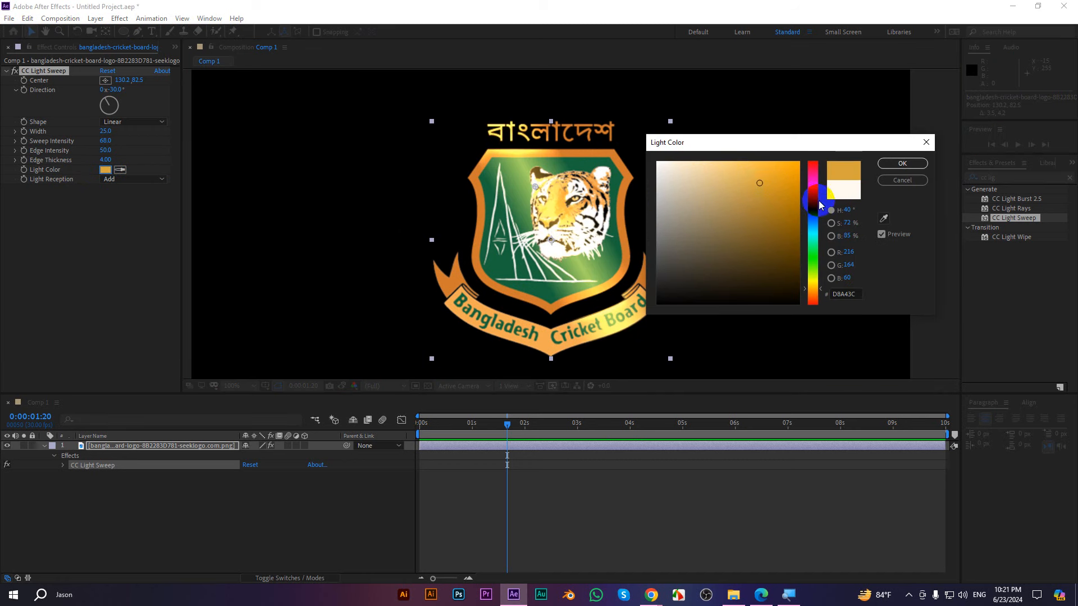
click(811, 219)
click(691, 289)
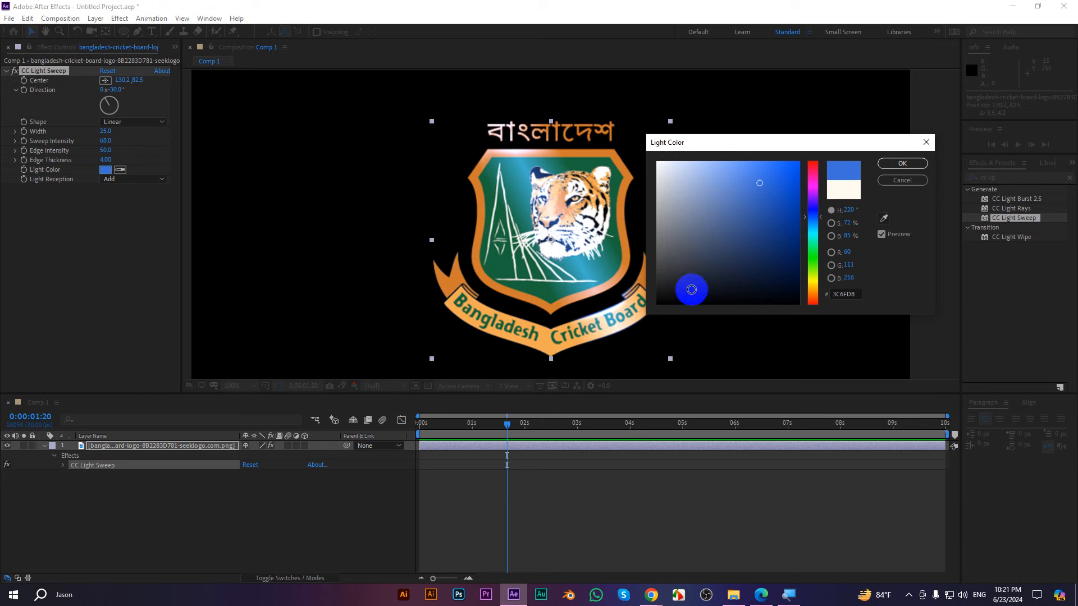
click(658, 163)
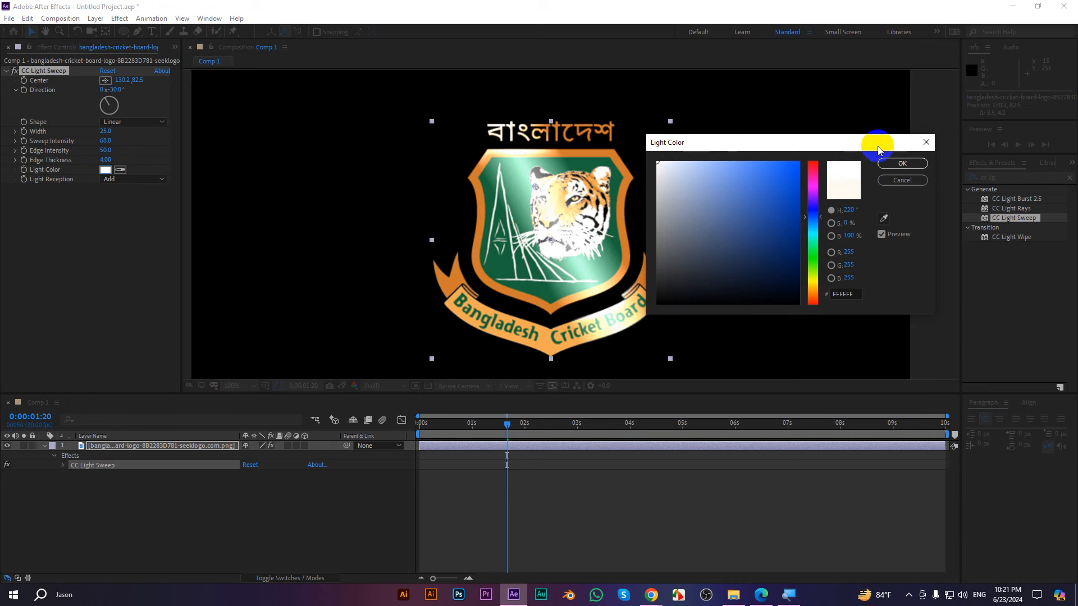
click(898, 164)
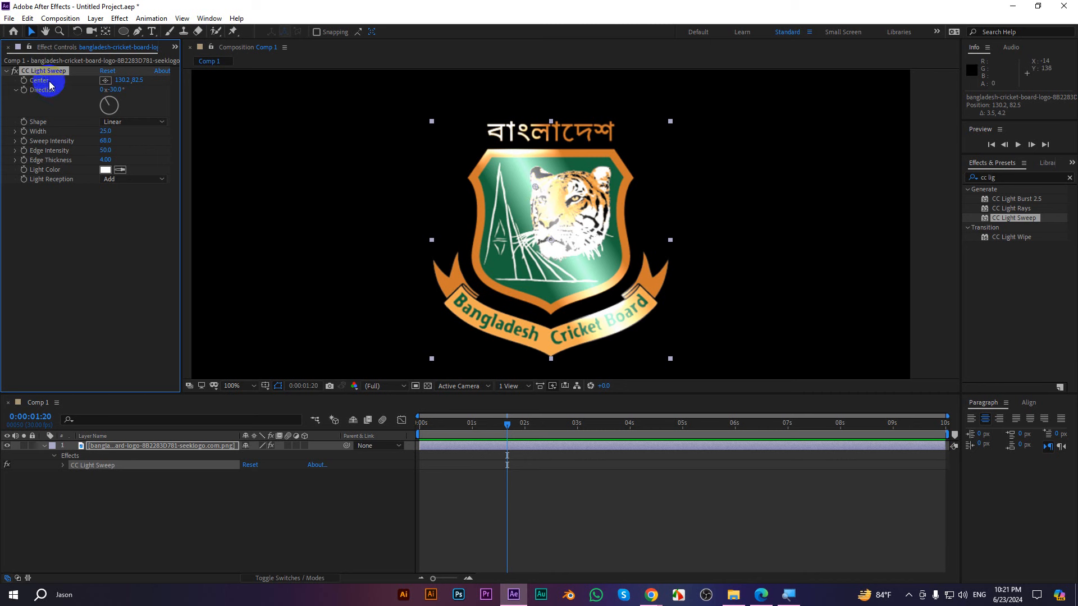
- Lower the light sweep's centre towards the bottom of the shield, and reposition it at about 132.3, 105.9
click(547, 271)
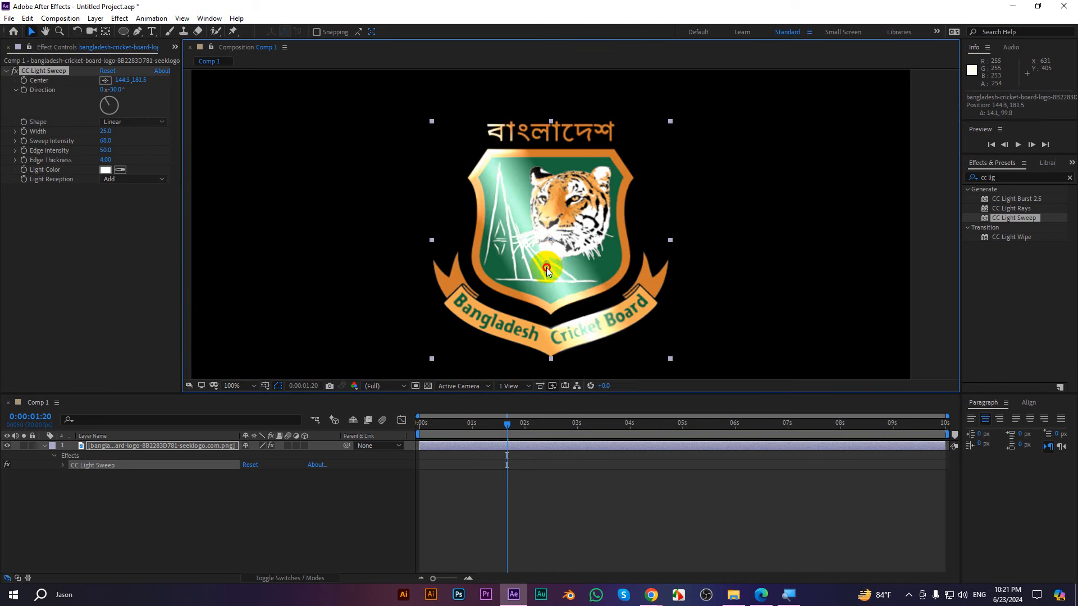
drag(548, 271, 537, 205)
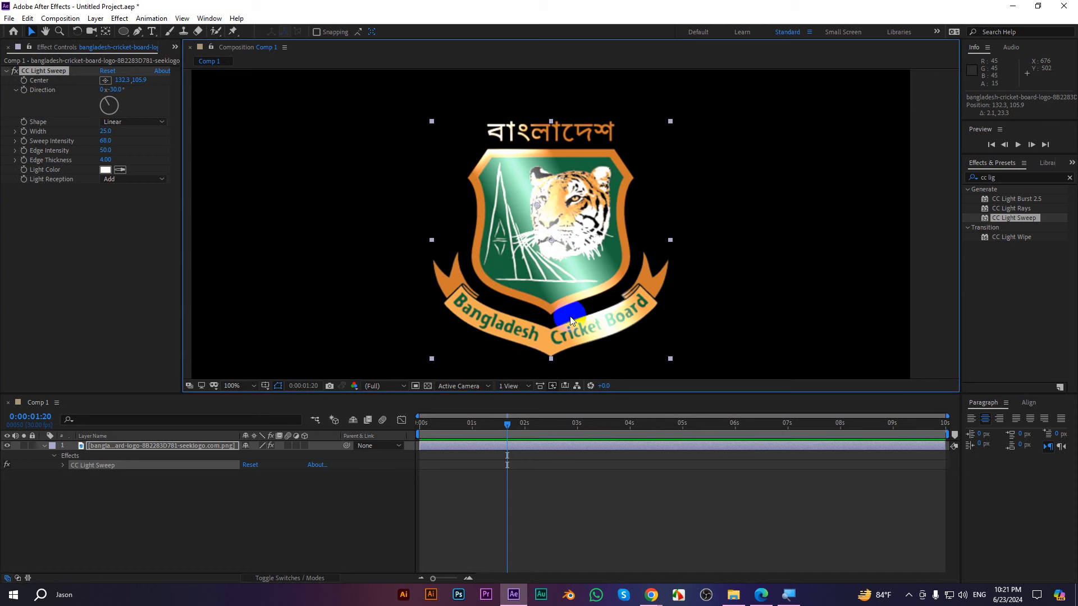
- Try turning the light sweep's Direction to about 92° and 146° with its centre near 156.4, 124.2, and return the Direction to -30°
drag(108, 102, 143, 106)
mouse_move(537, 208)
mouse_down()
mouse_move(548, 389)
mouse_move(553, 103)
mouse_move(556, 235)
mouse_move(556, 219)
mouse_up()
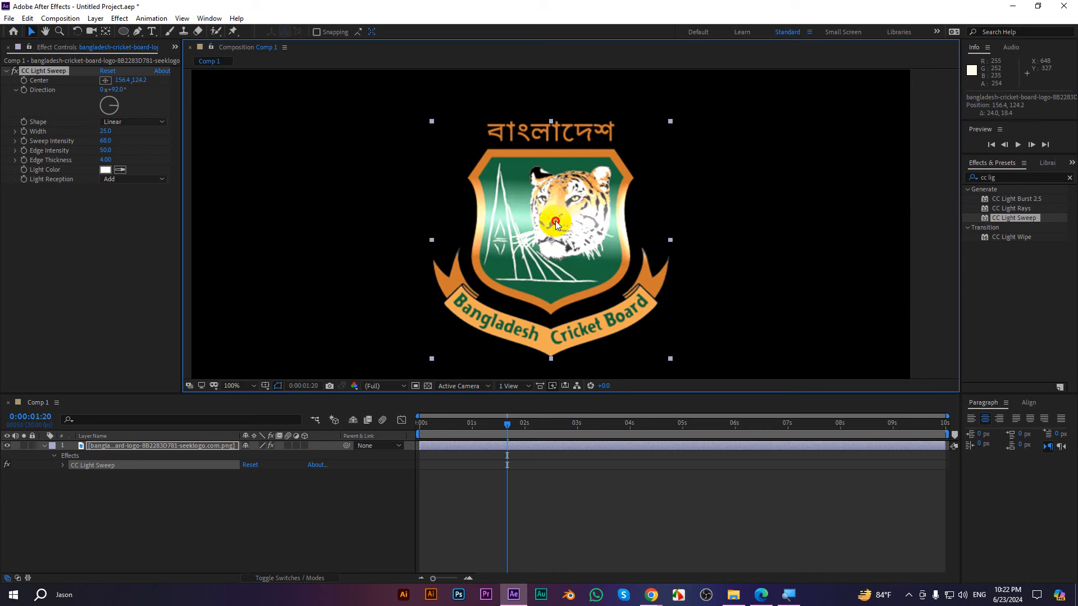
click(113, 90)
drag(116, 89, 146, 90)
click(114, 91)
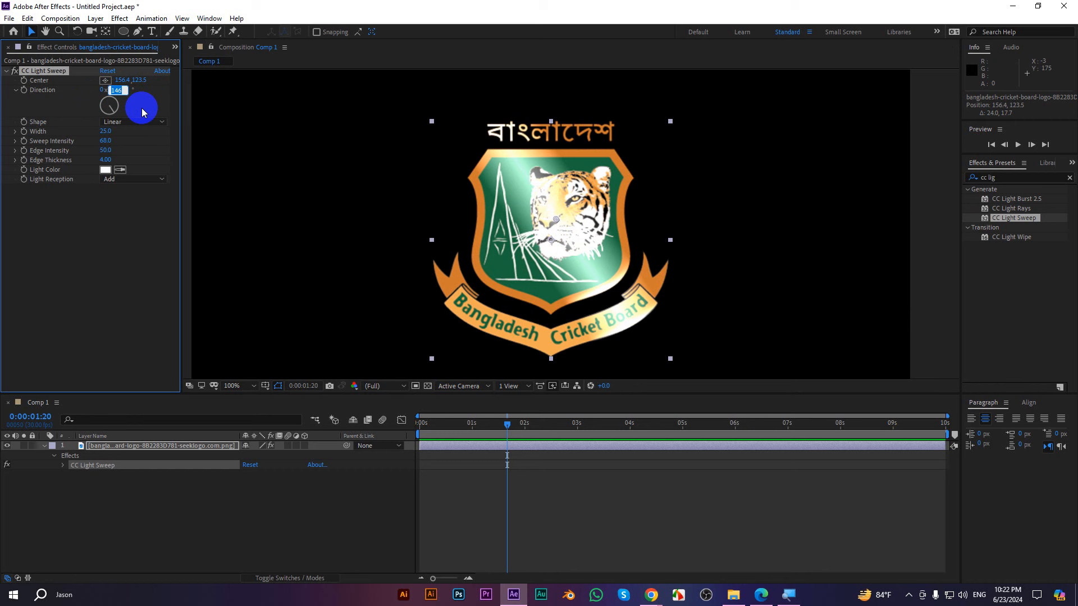
text(-30)
key(Return)
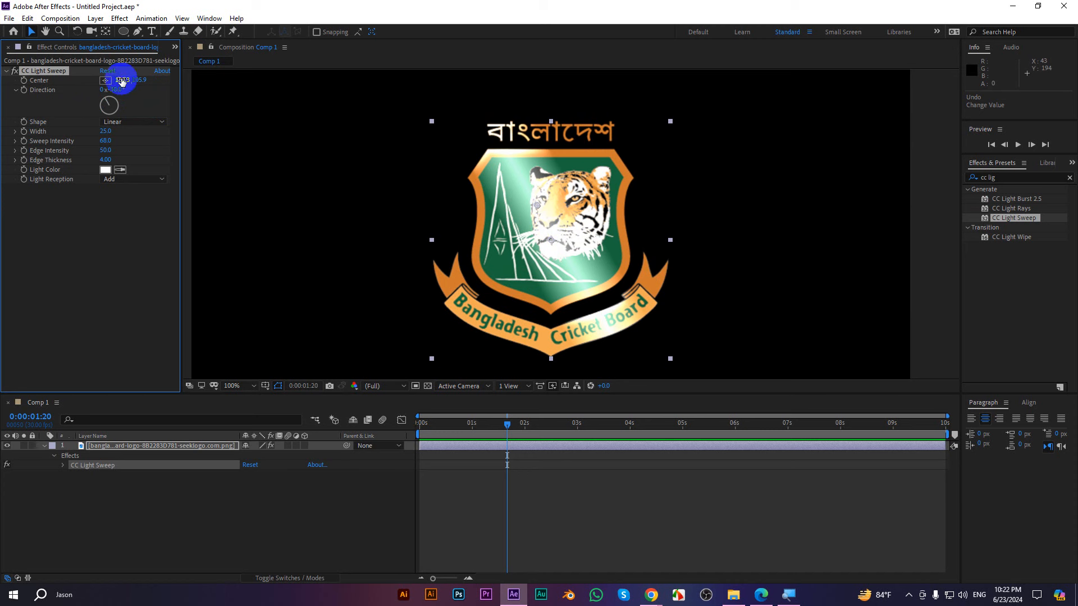
- Move the light sweep's centre off the logo's lower left to about -75.5, 209.1, and start keyframing Center at 0:00:01:01
scroll(356, 265, down, 2)
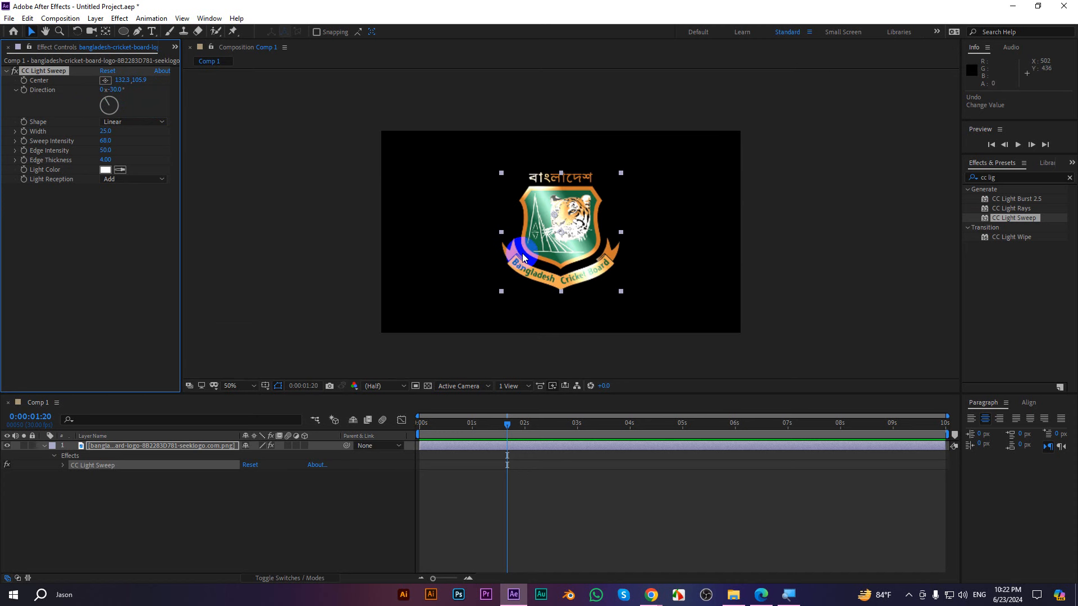
scroll(535, 169, up, 4)
scroll(478, 175, up, 2)
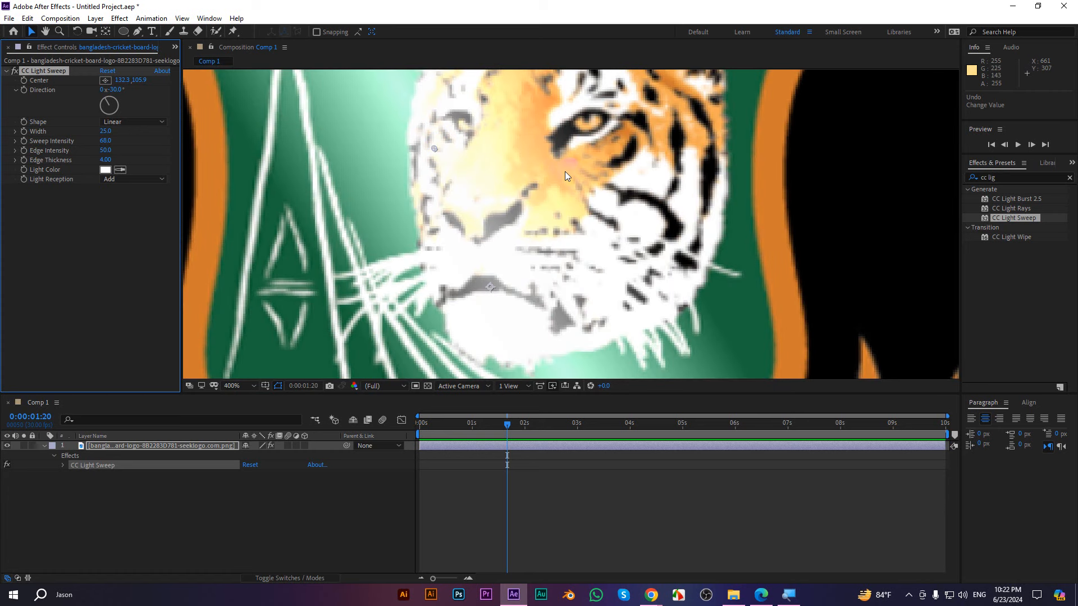
scroll(565, 176, down, 4)
mouse_move(518, 218)
mouse_down()
mouse_move(399, 270)
mouse_move(567, 198)
mouse_move(513, 264)
mouse_move(465, 241)
mouse_move(538, 195)
mouse_move(378, 301)
mouse_move(428, 276)
mouse_move(371, 289)
mouse_up()
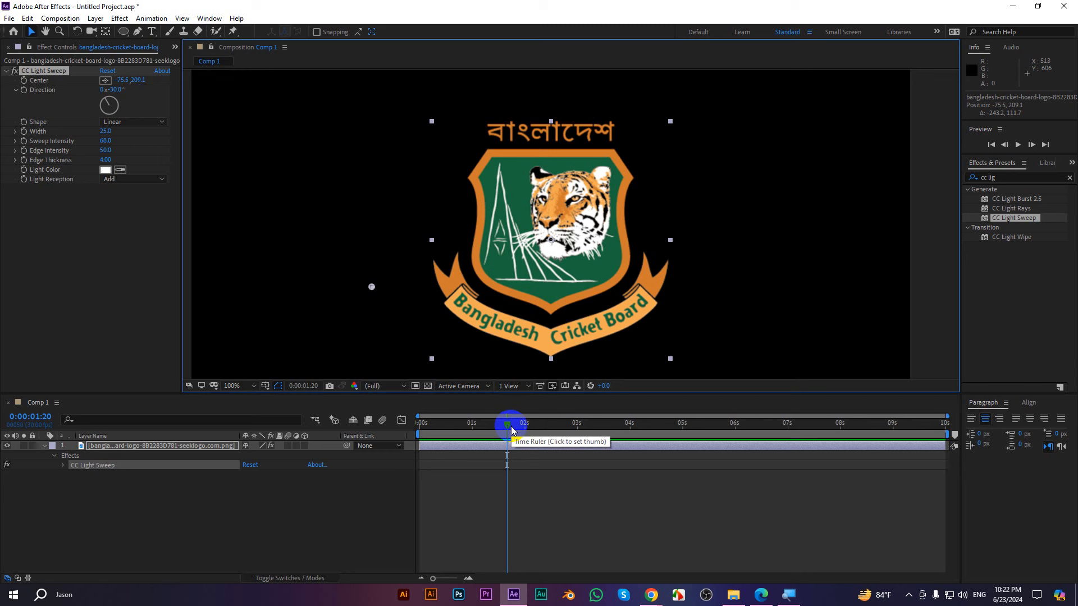
drag(511, 430, 472, 429)
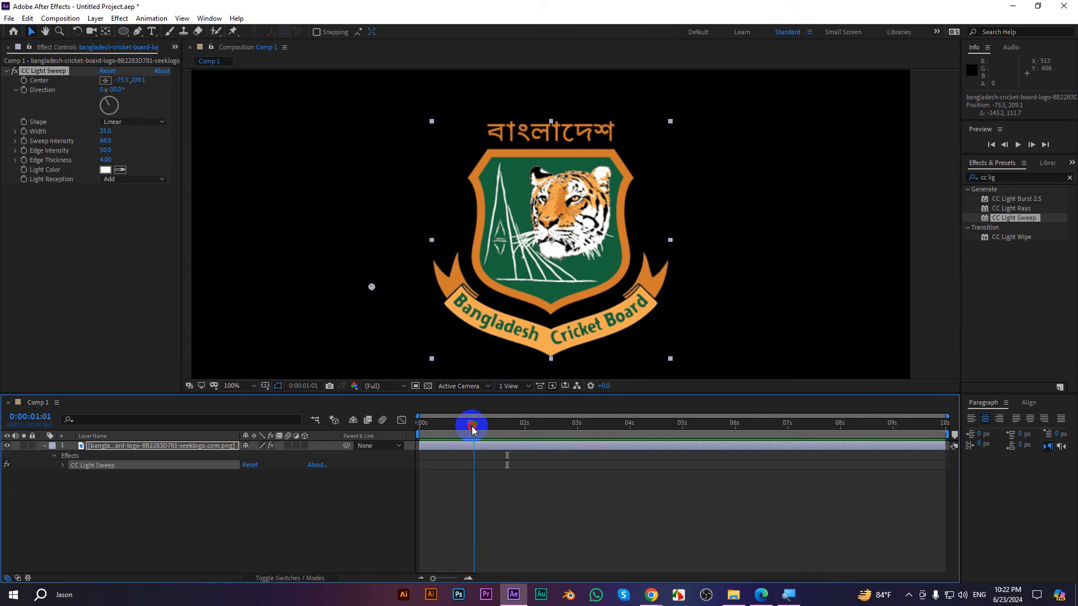
click(24, 80)
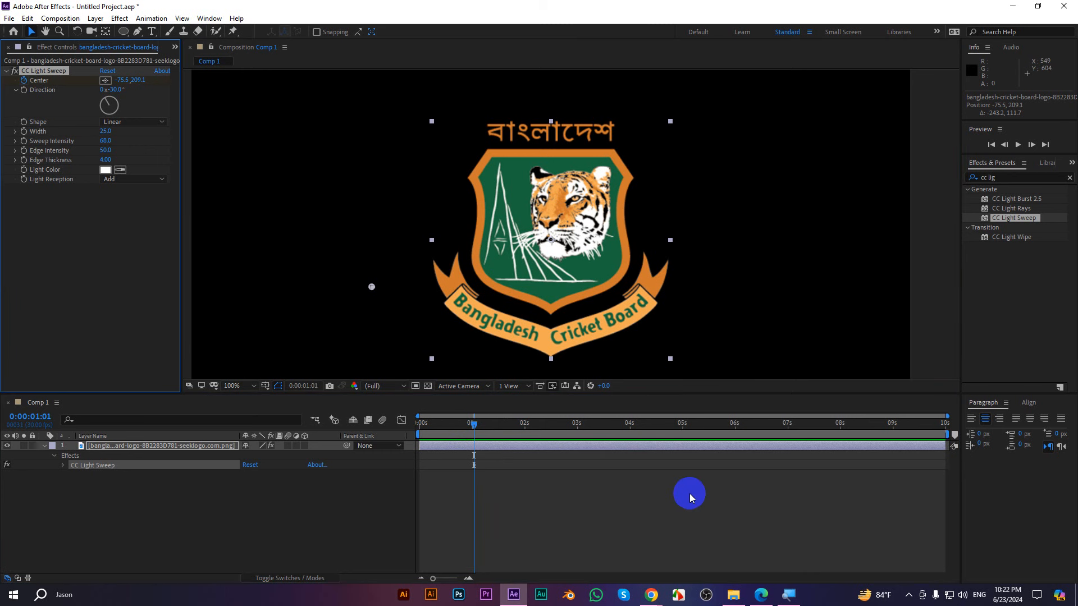
- At 0:00:01:21, keyframe the sweep's centre past the logo's upper right at about 316.1, 7.6, and preview from the start
key(space)
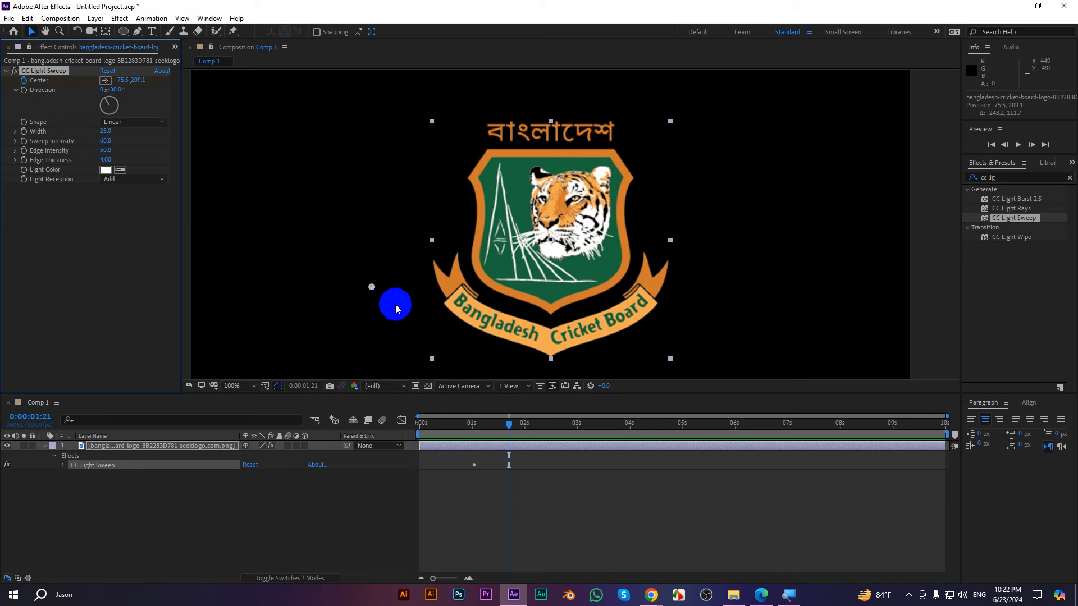
drag(372, 288, 681, 127)
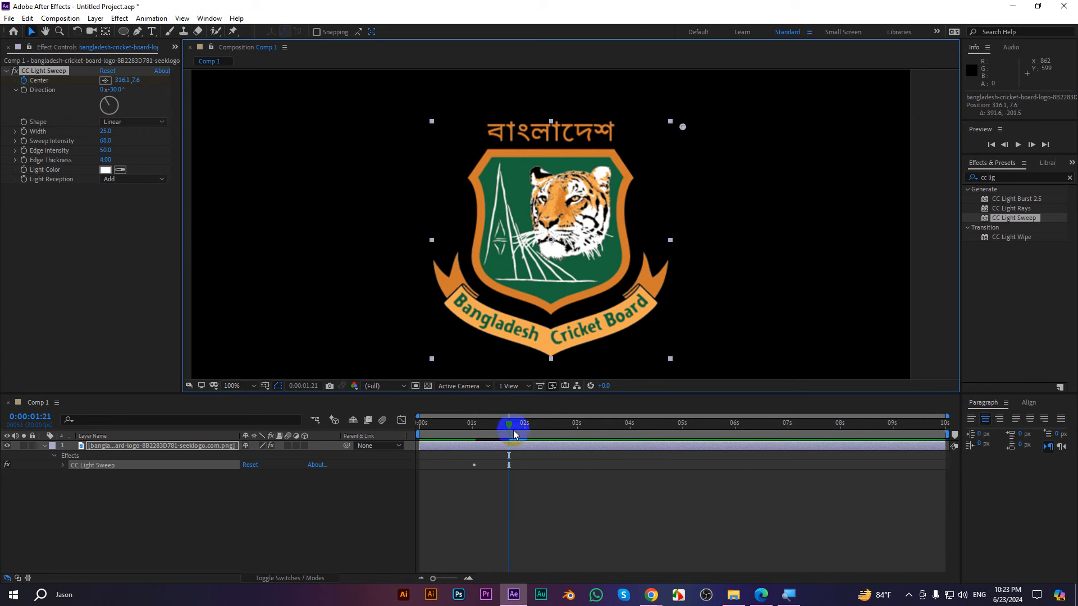
drag(512, 427, 436, 430)
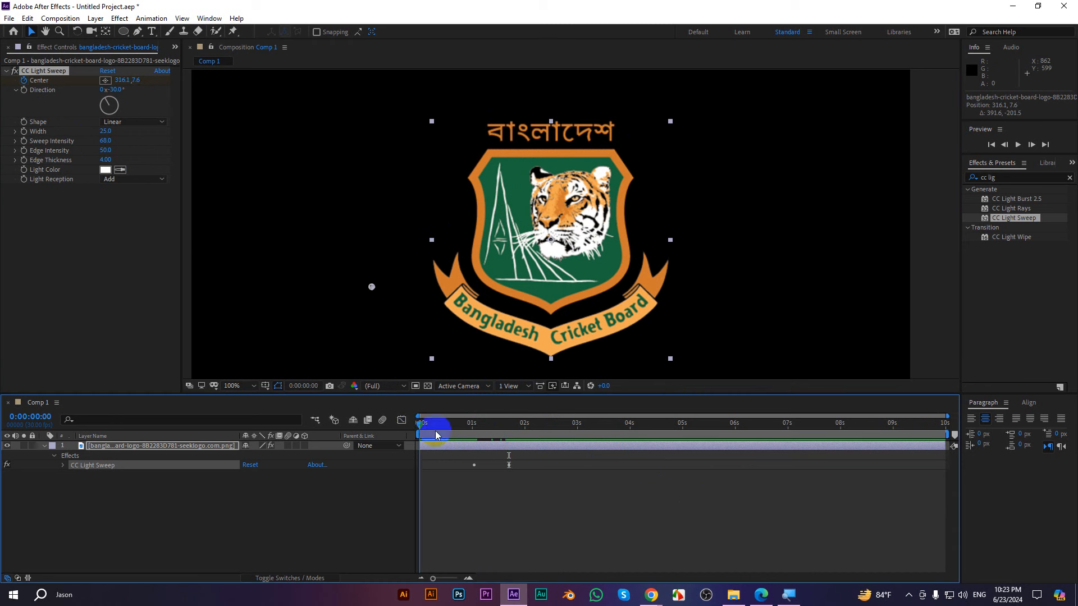
click(924, 179)
key(space)
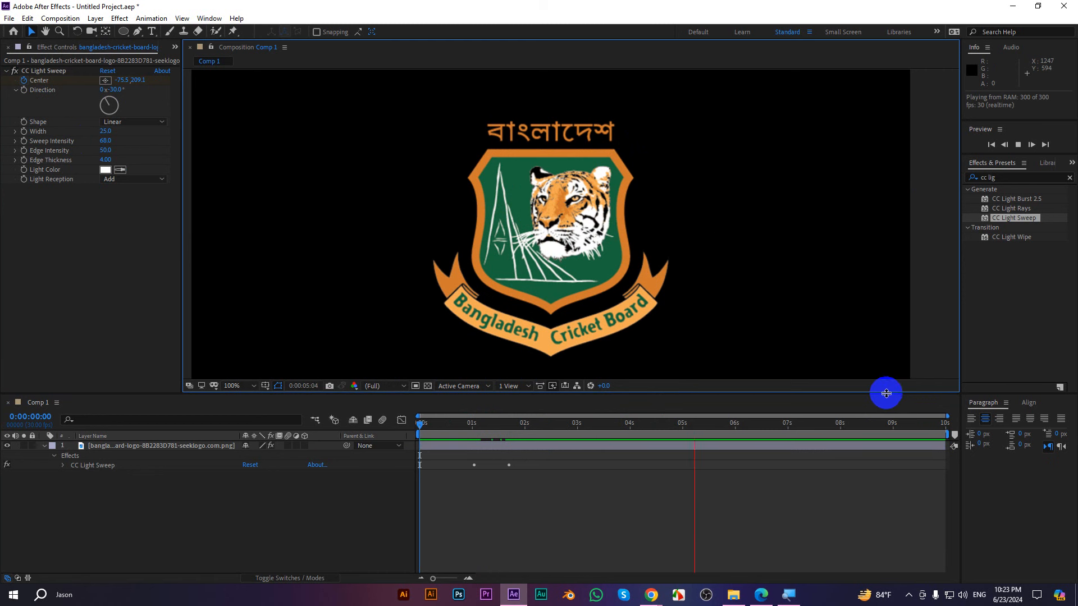
- Add a Center keyframe holding the sweep at 0:00:05:00, and keyframe its centre at about -98.1, 144.0 at 0:00:05:20
click(683, 425)
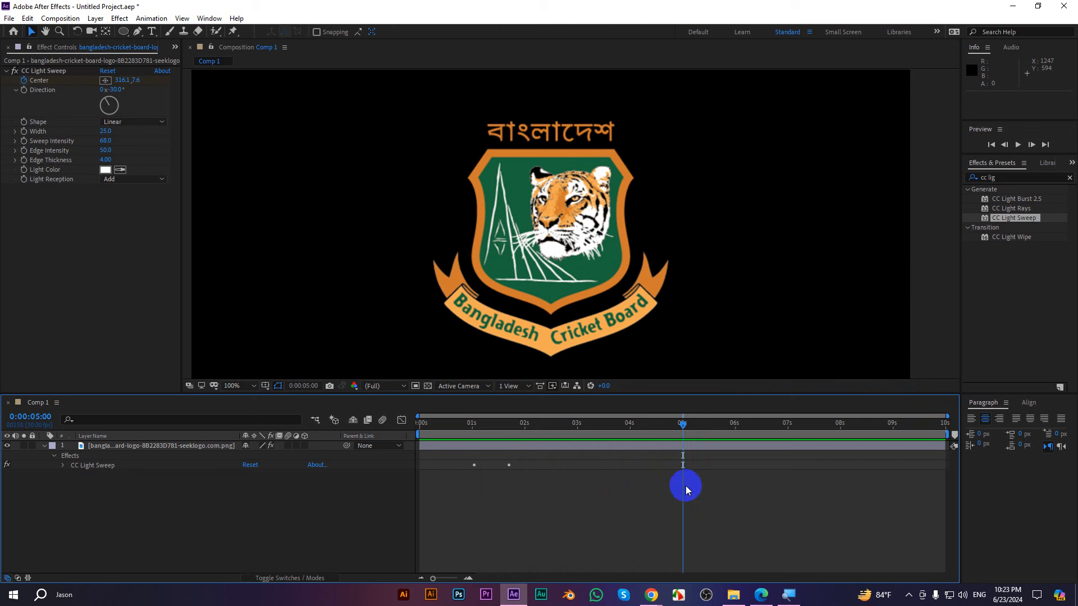
click(683, 446)
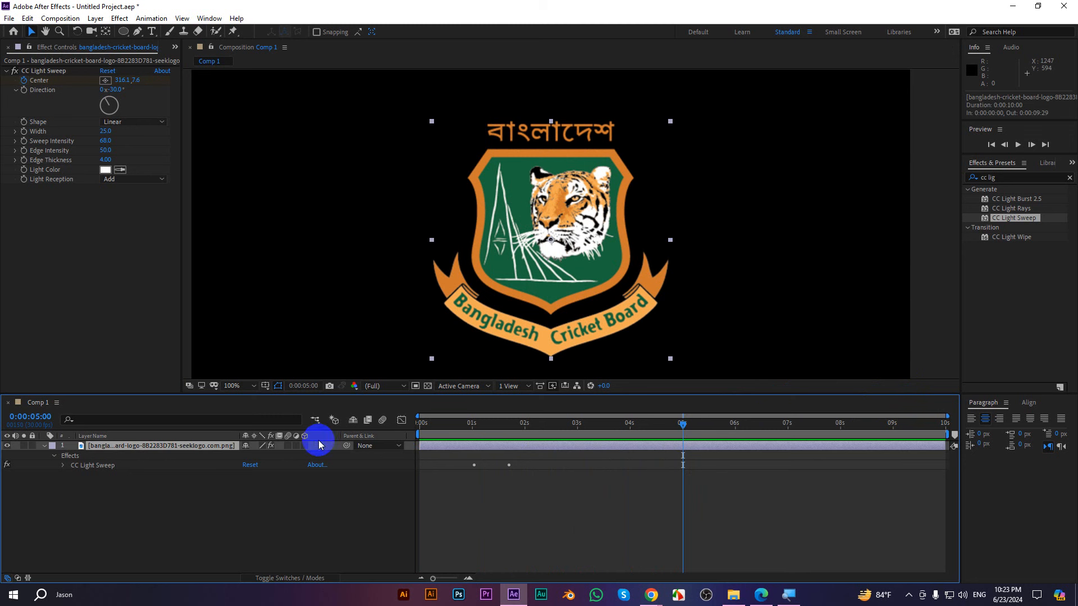
key(u)
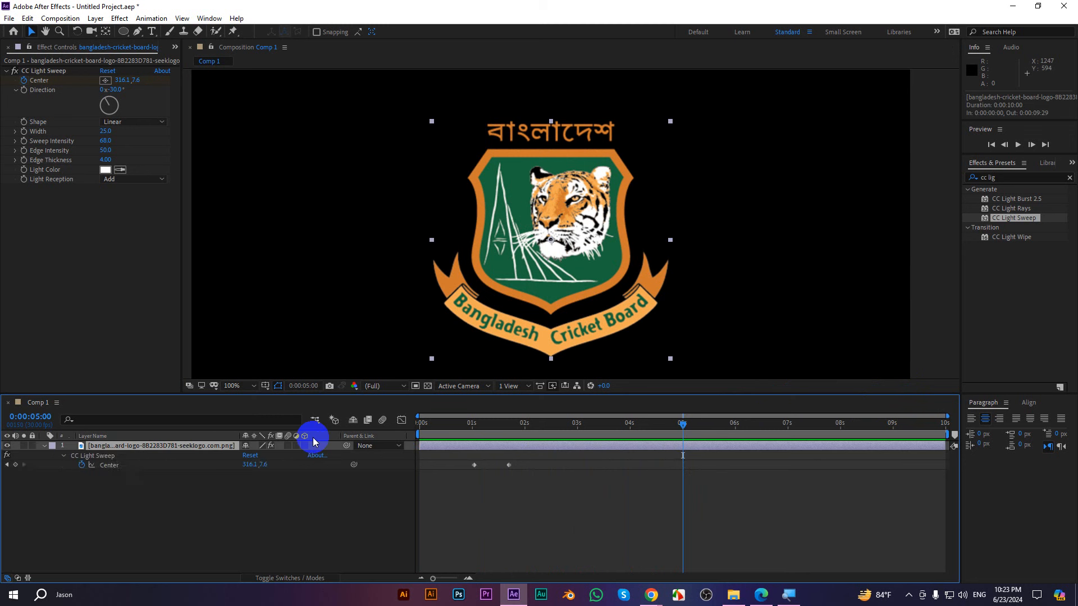
click(15, 465)
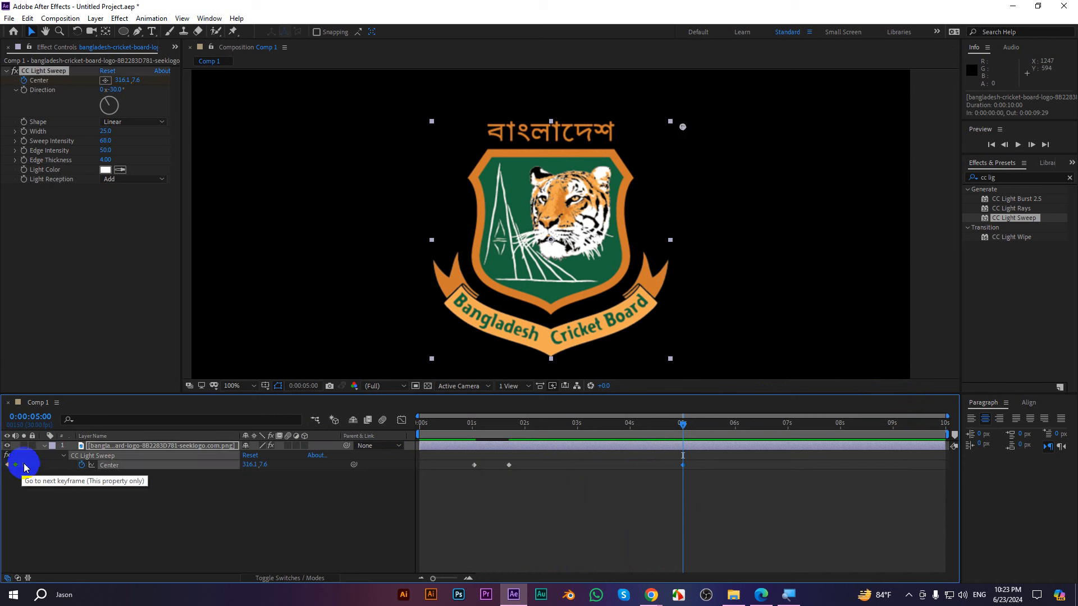
key(shift+Page_Down)
key(shift+Page_Down)
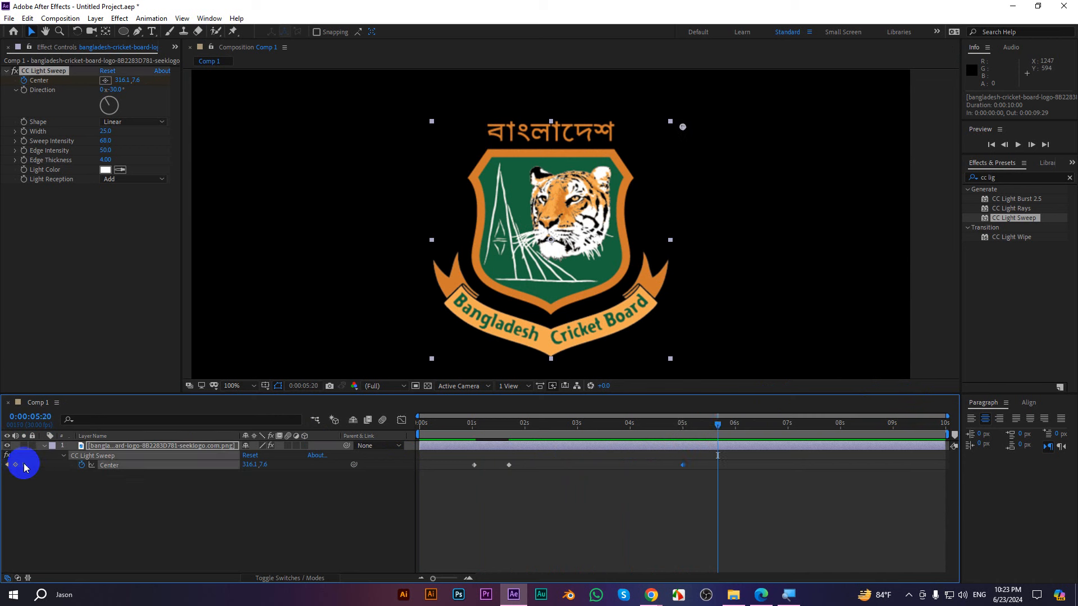
drag(684, 126, 354, 235)
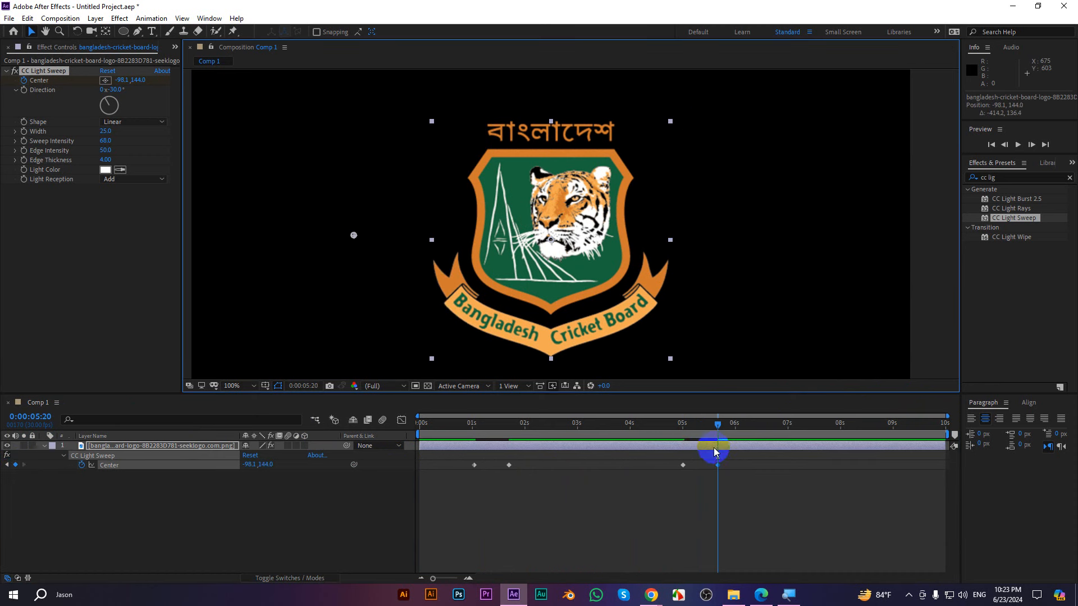
- Preview the composition from the start to check both passes of the light sweep
drag(717, 426, 364, 438)
click(847, 503)
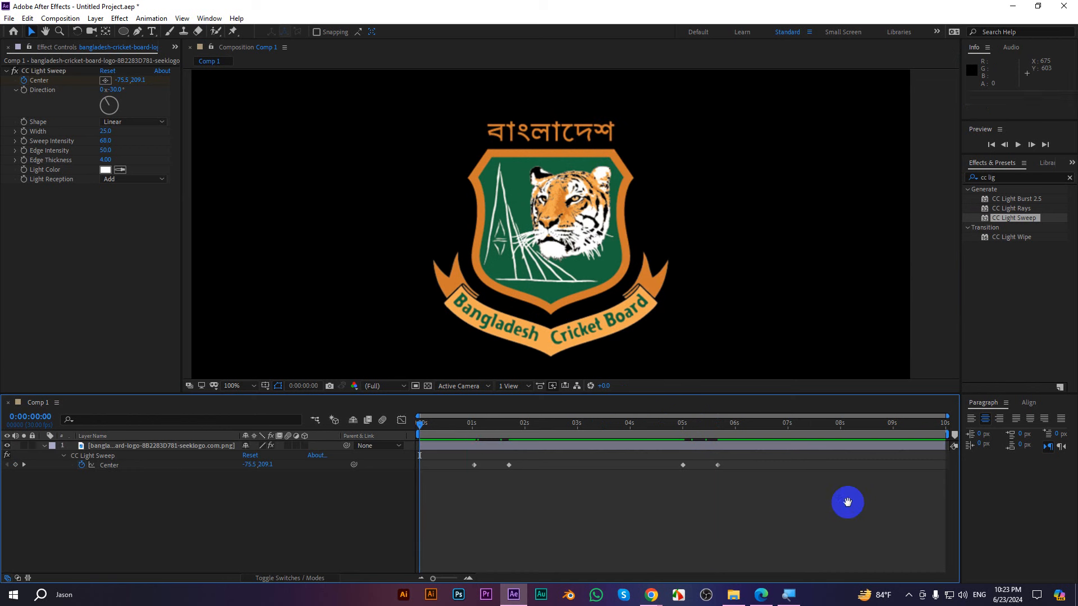
key(space)
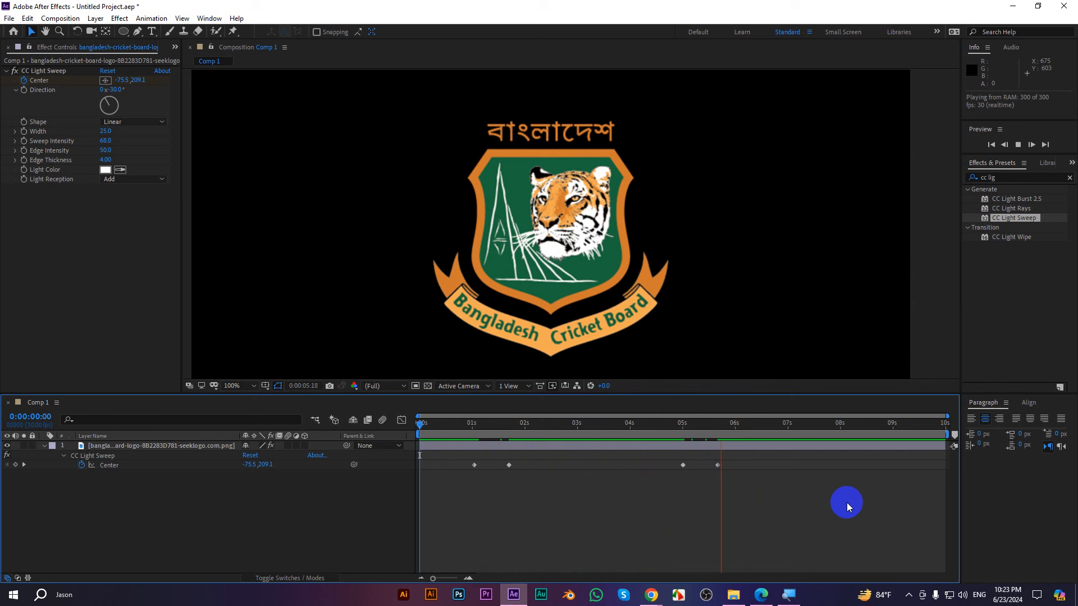
key(space)
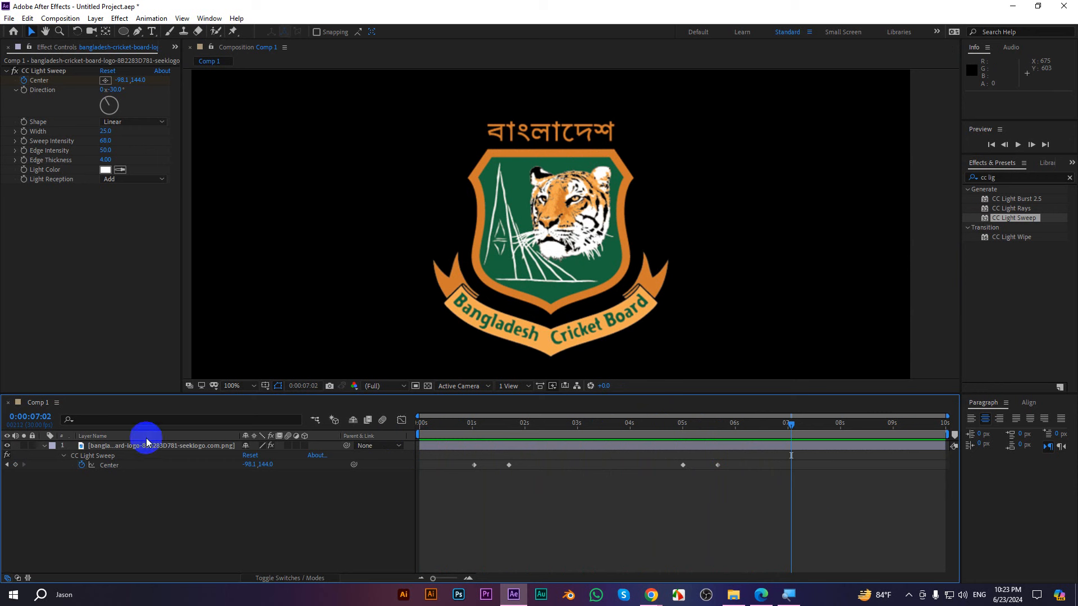
- Try adding a loop expression to the light sweep's Center property, and undo it
alt+click(80, 469)
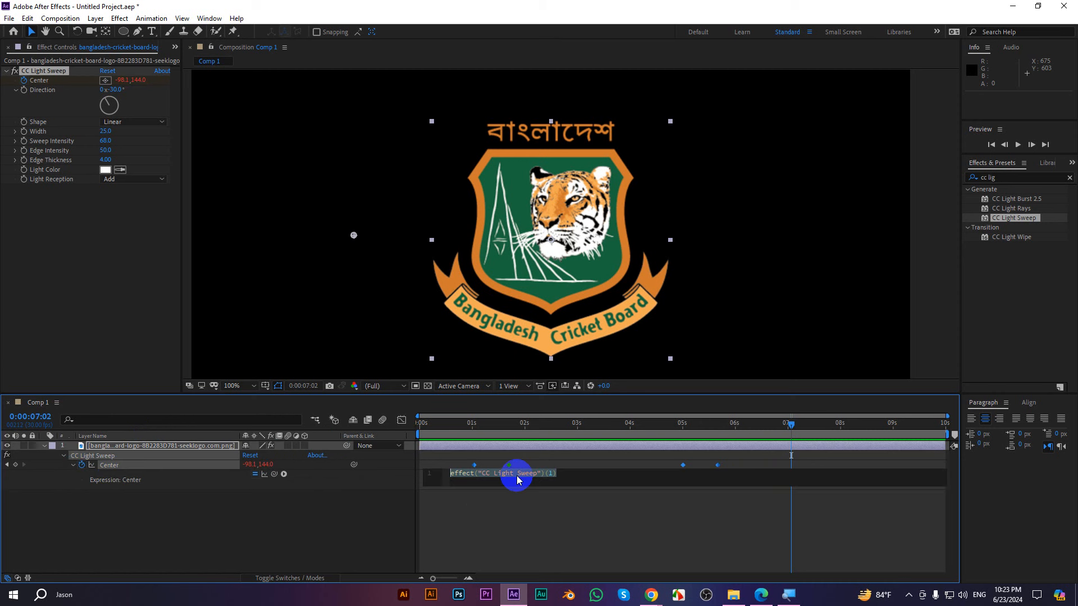
text(looo)
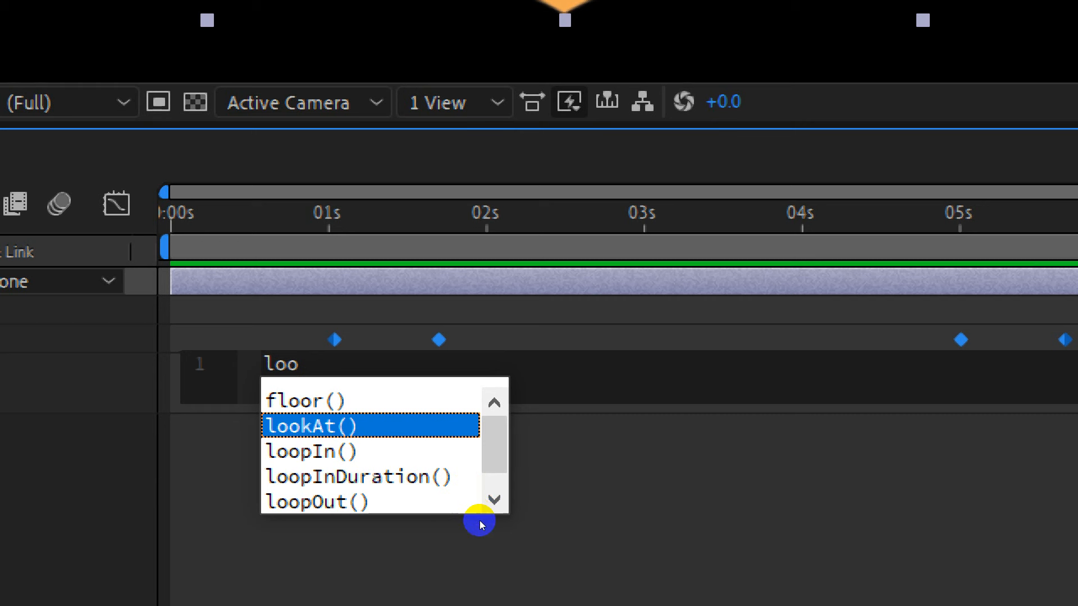
click(595, 498)
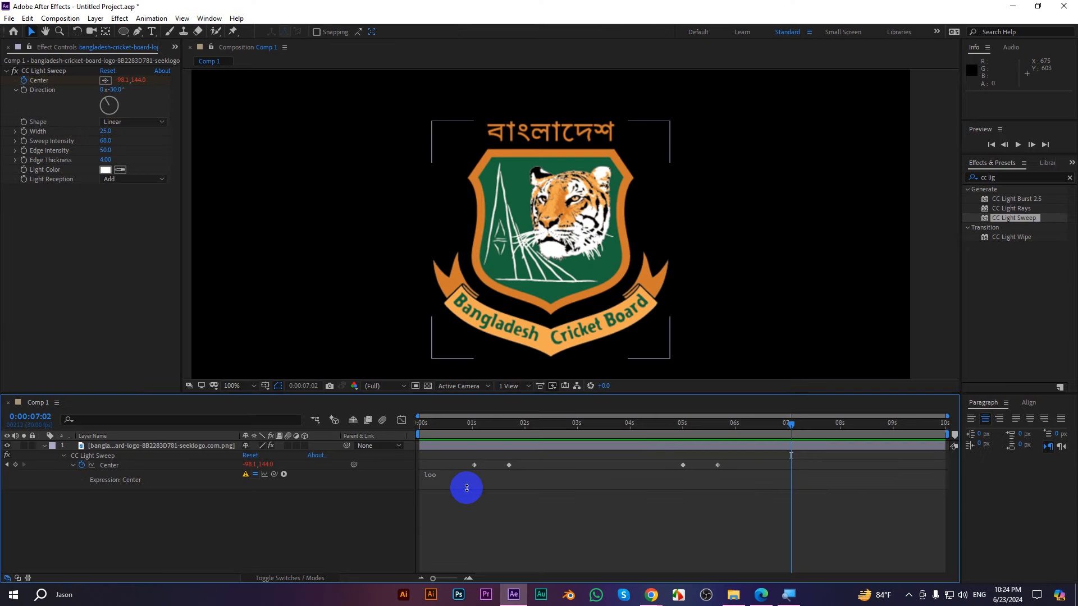
key(ctrl+z)
- Collapse the cricket board logo layer and delete it from Comp 1
drag(715, 425, 455, 445)
click(174, 459)
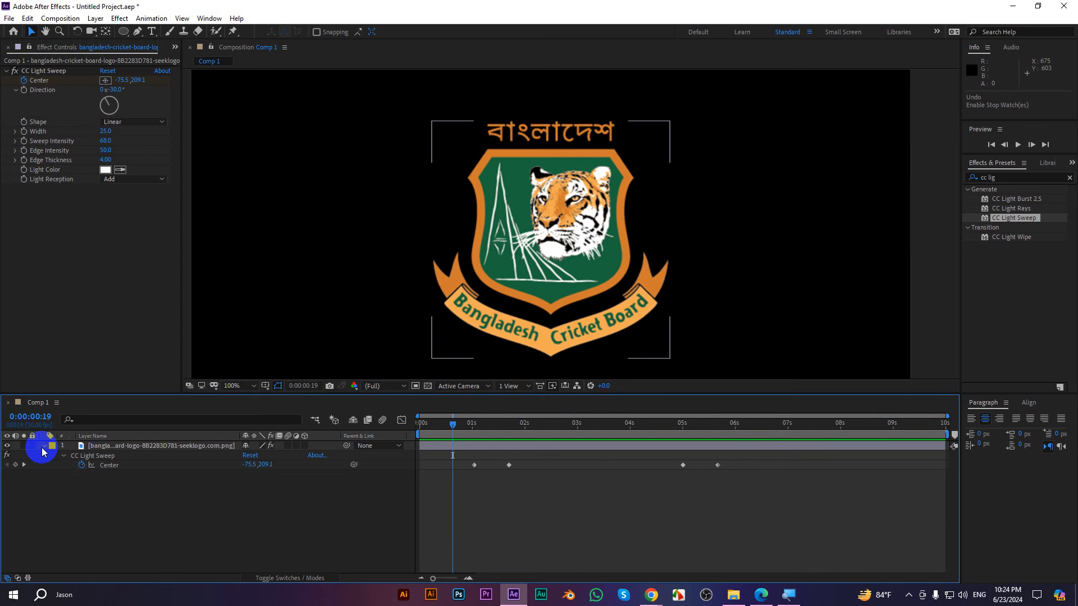
click(44, 446)
click(131, 448)
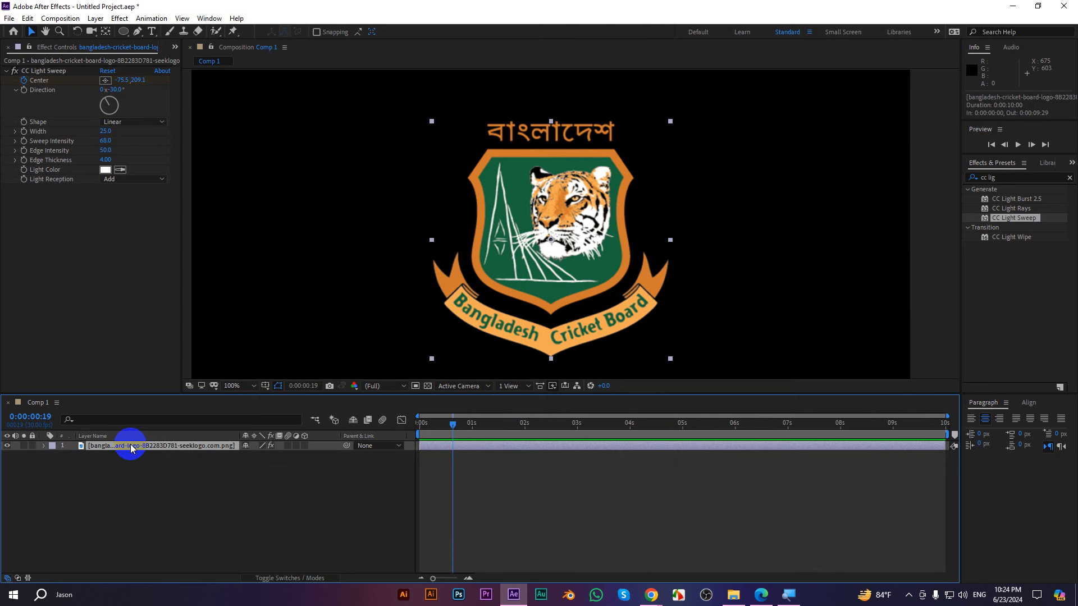
key(Delete)
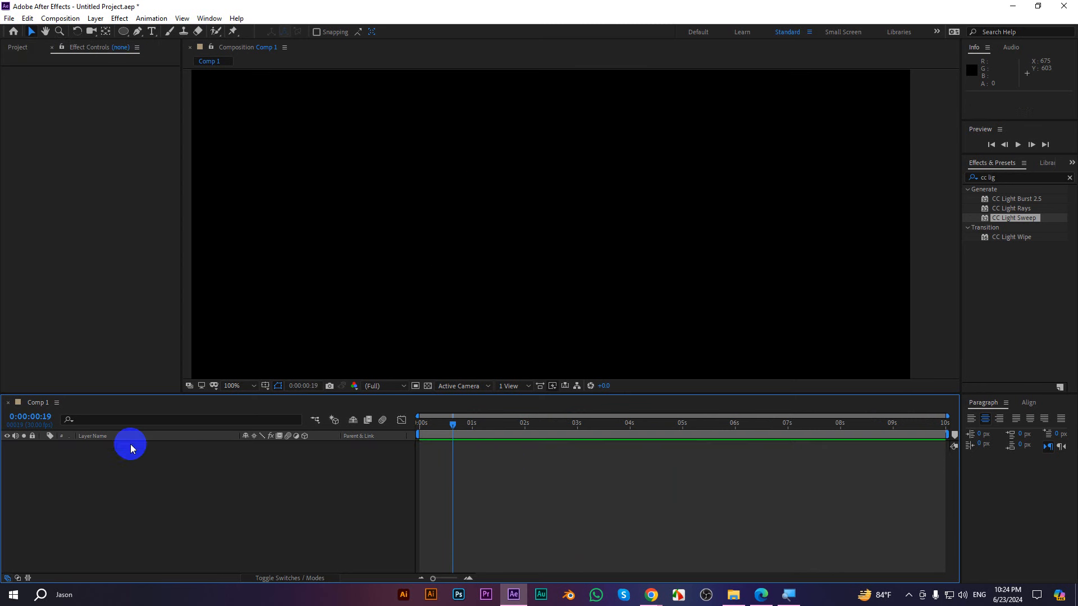
- Import the Liquid motion elements and transitions green screen video from the Green Screen folder, and add it to Comp 1
click(17, 47)
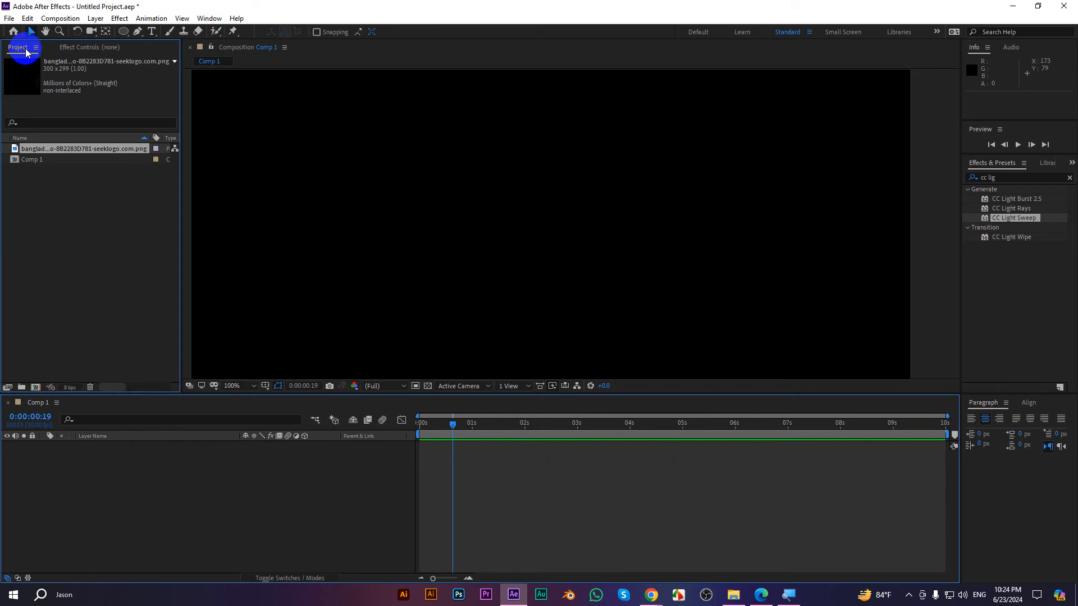
click(734, 588)
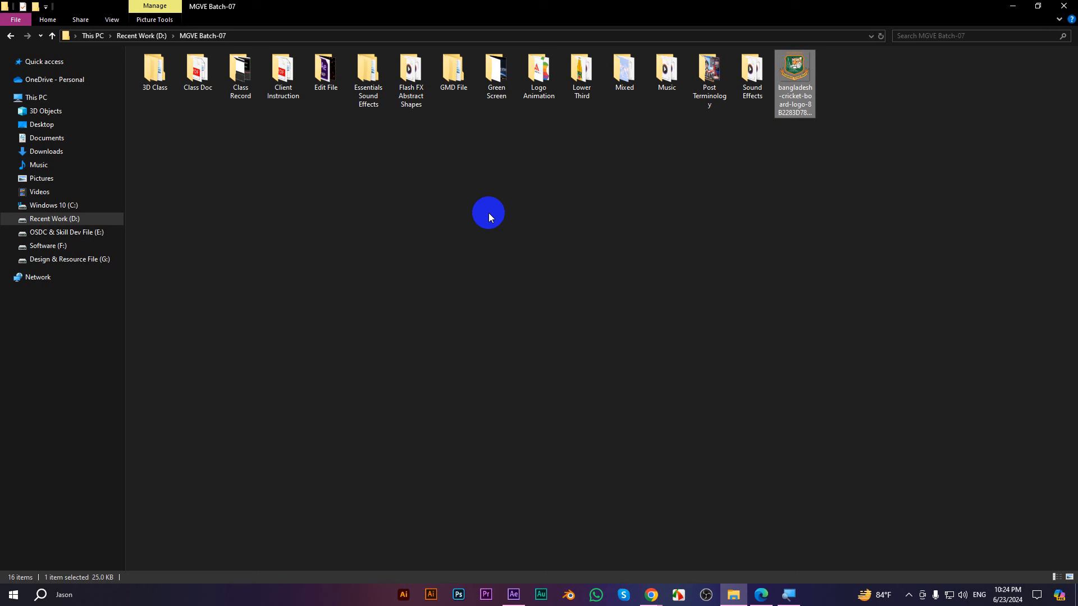
double_click(497, 70)
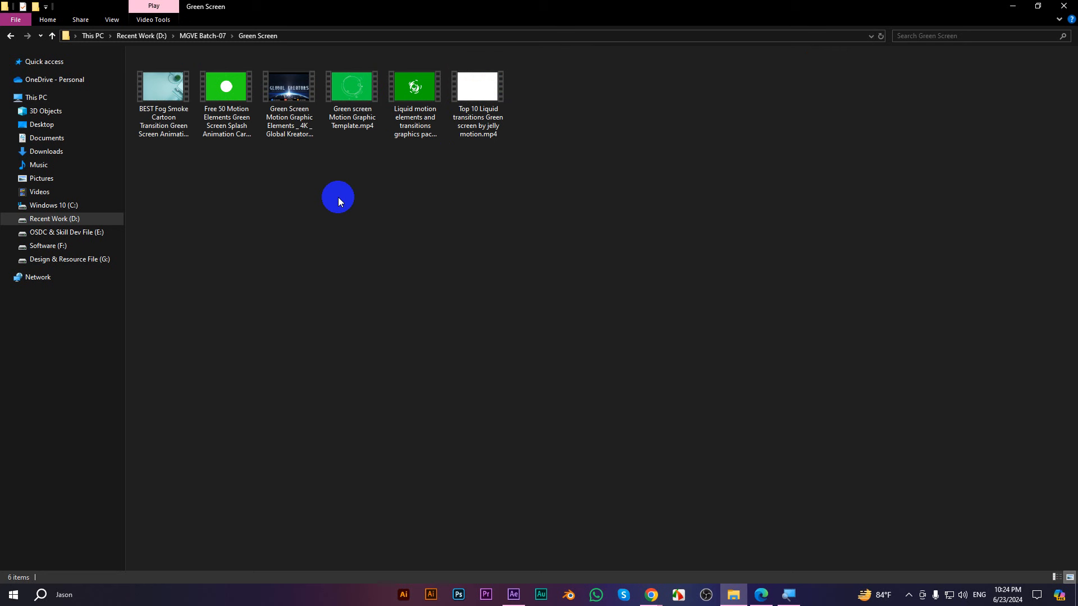
drag(415, 88, 69, 279)
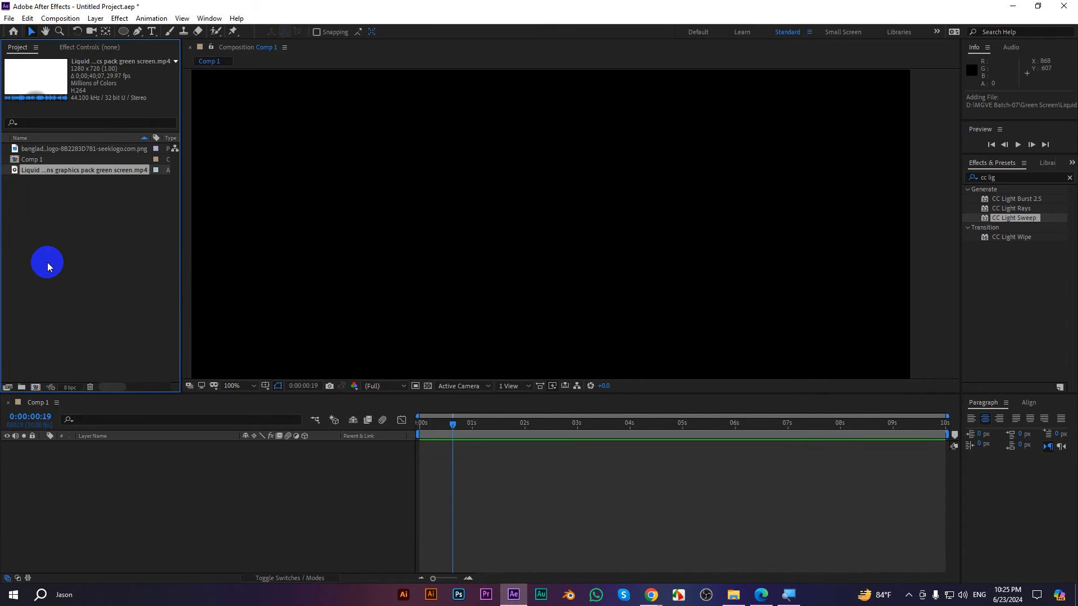
drag(24, 171, 129, 457)
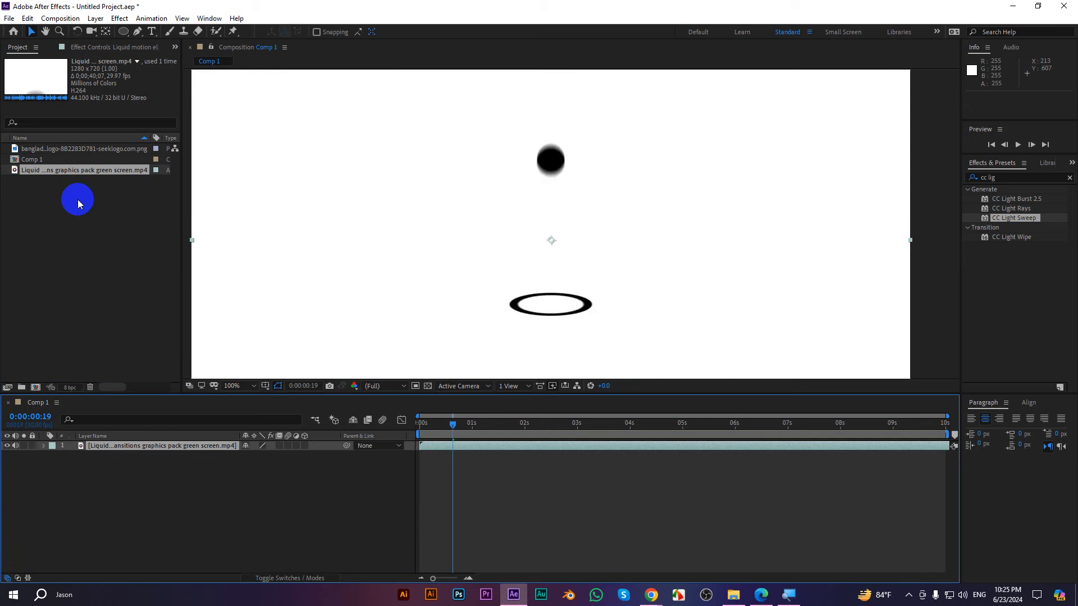
- Shift the liquid motion layer earlier so its In point is -0:00:07:04, fit it to the comp, and go to 0:00:01:17
drag(525, 446, 625, 451)
scroll(595, 266, down, 1)
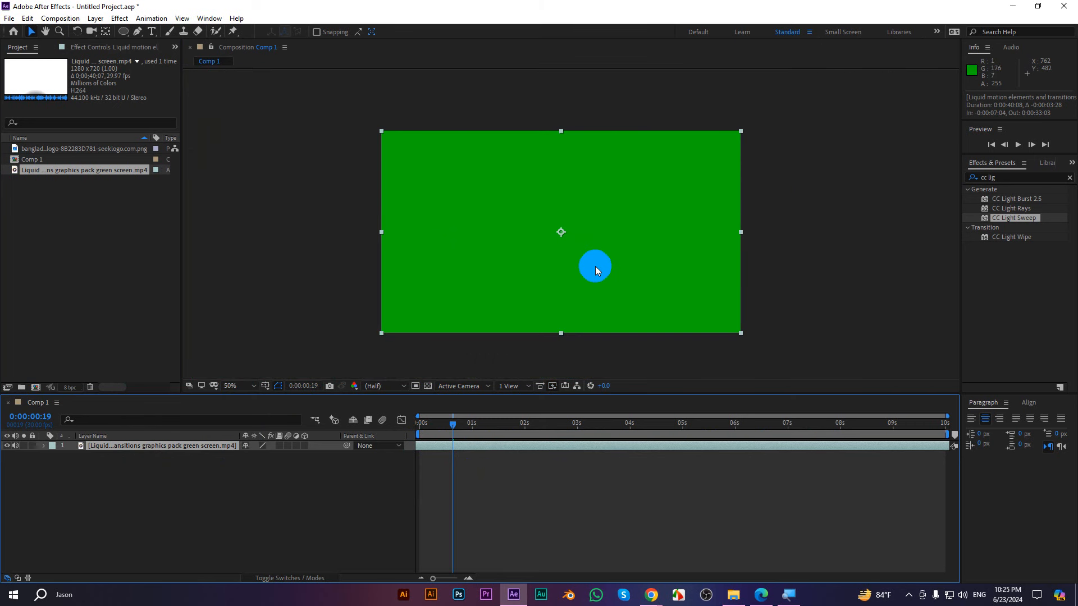
right_click(496, 450)
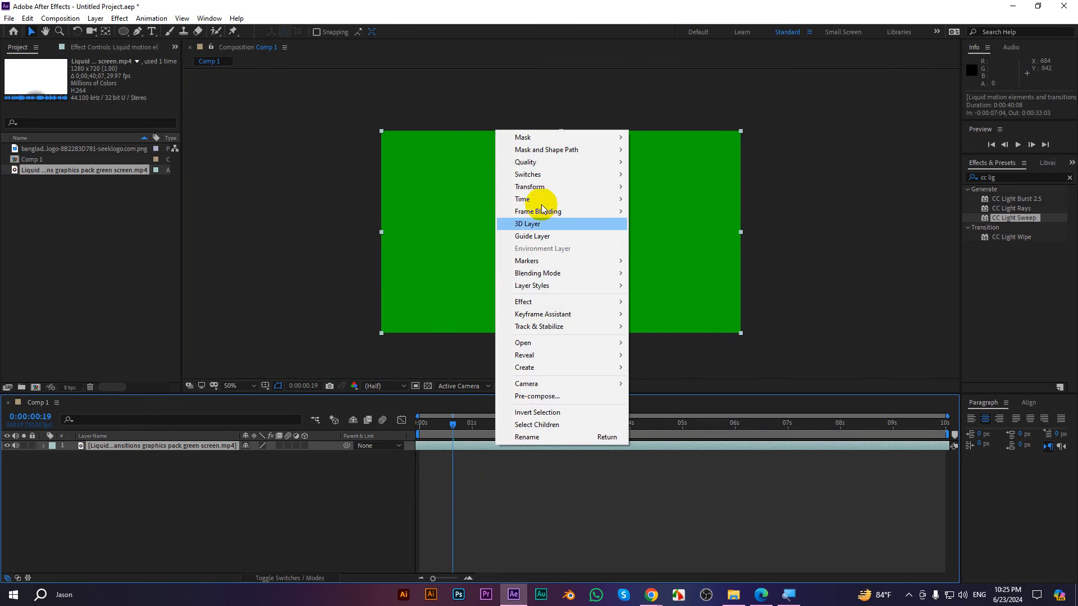
mouse_move(531, 188)
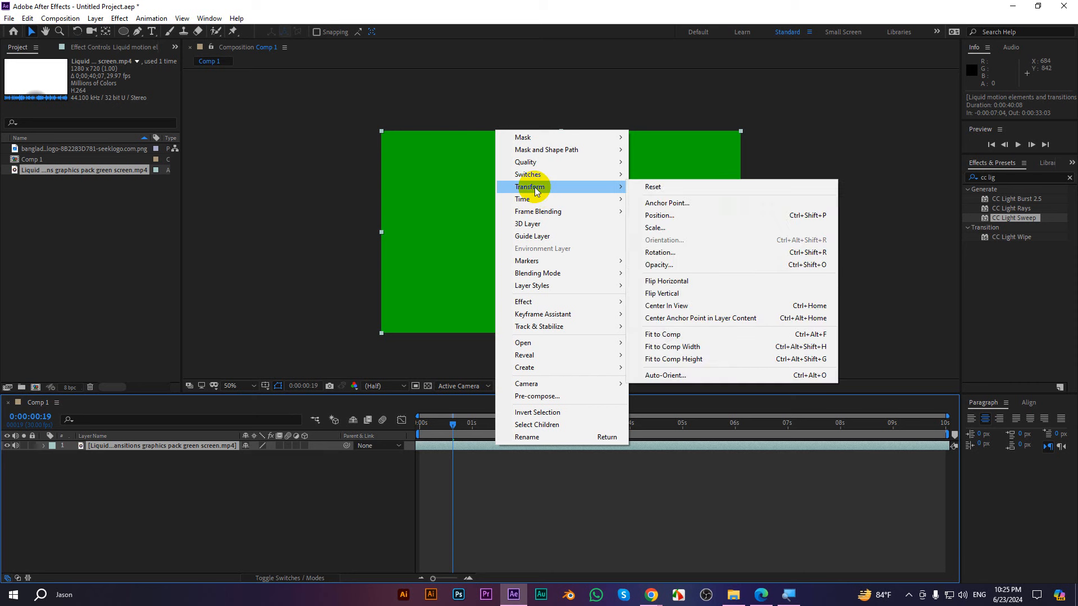
click(665, 334)
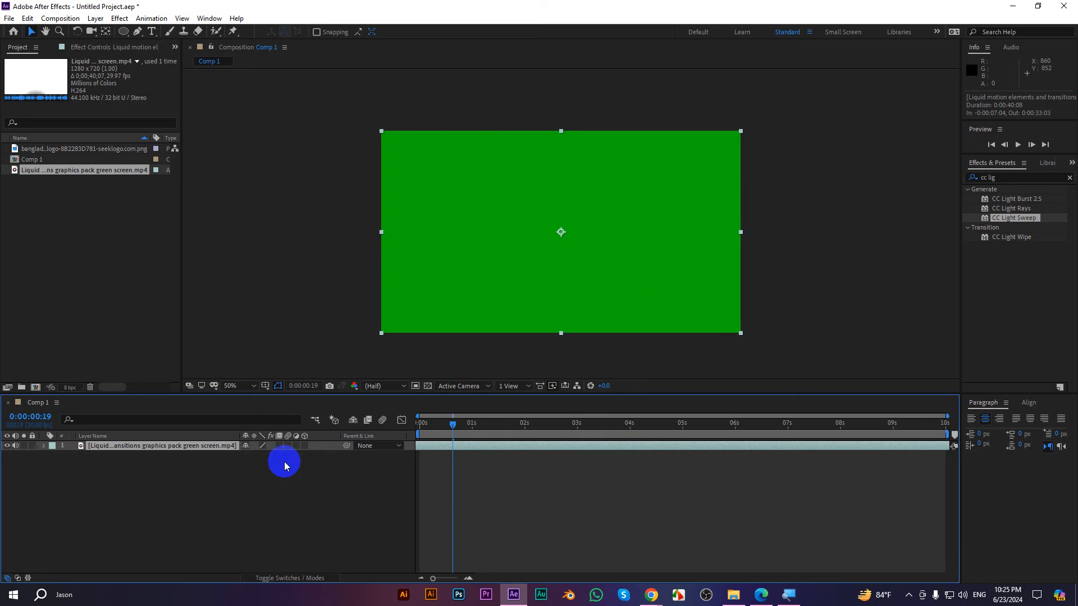
drag(475, 424, 502, 431)
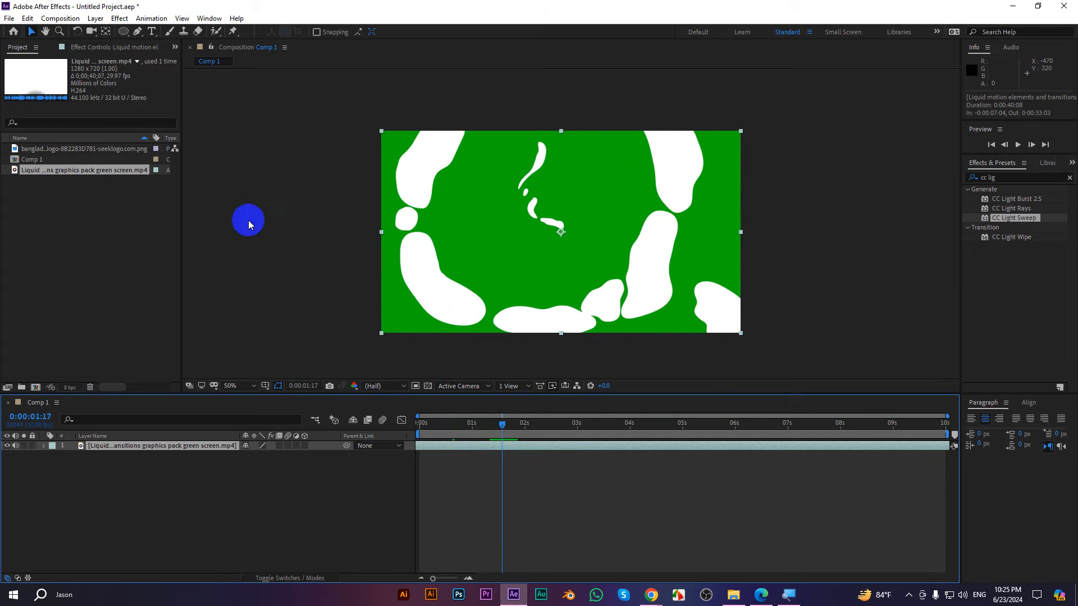
- Import videoplayback.mp4 from the Downloads folder and add it to Comp 1 as the uppermost layer
click(733, 594)
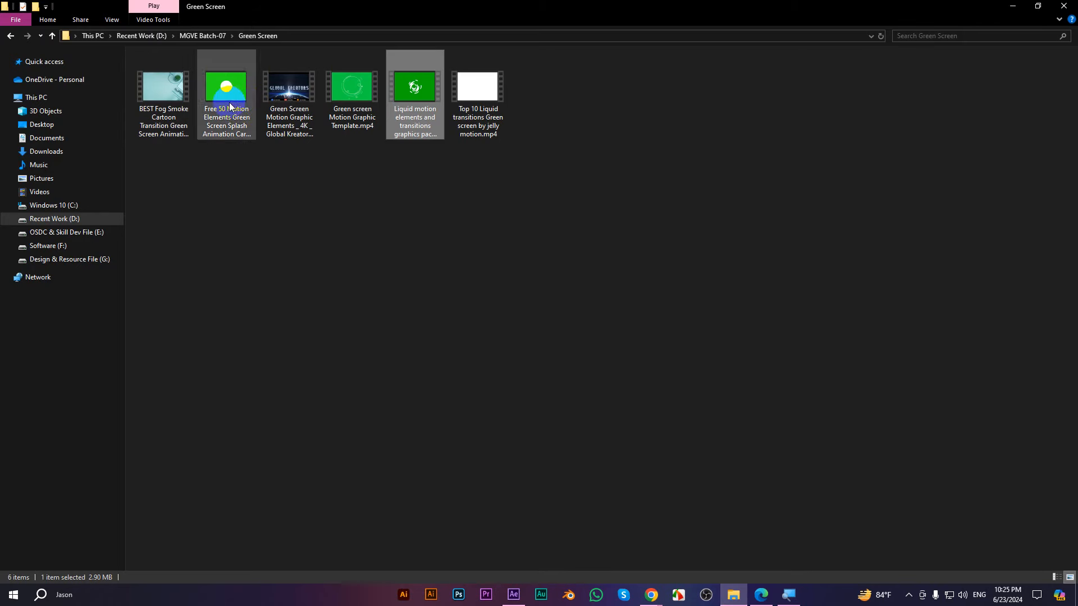
click(52, 37)
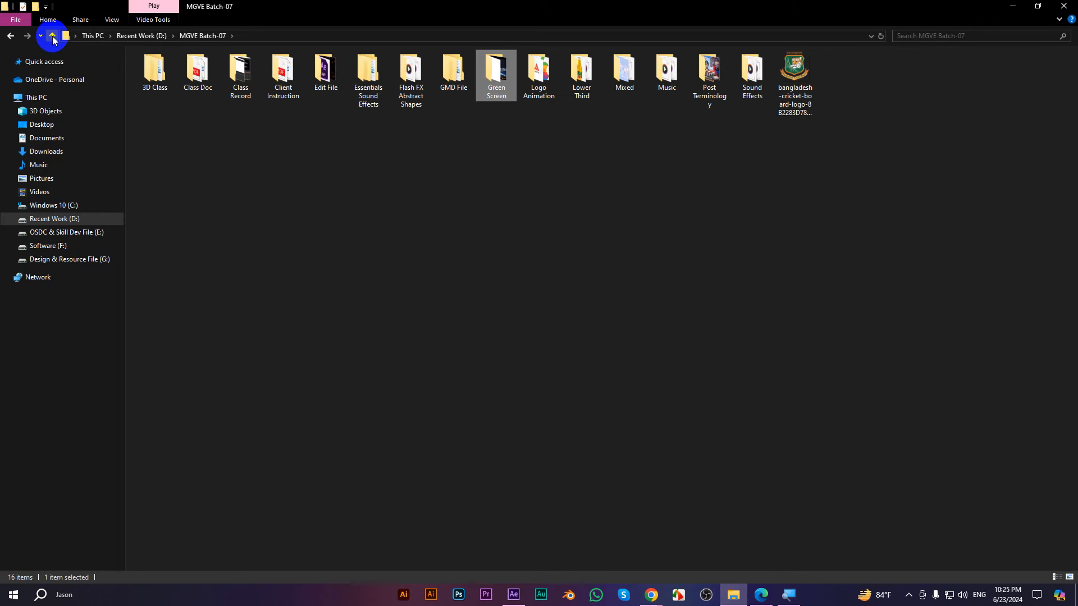
click(40, 152)
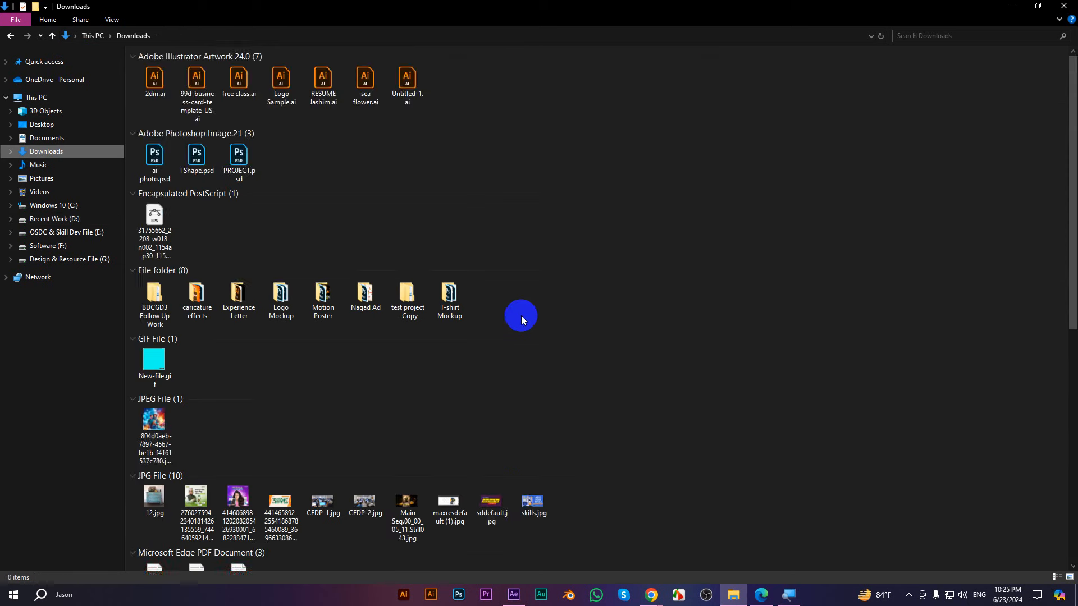
scroll(517, 348, down, 2)
click(280, 406)
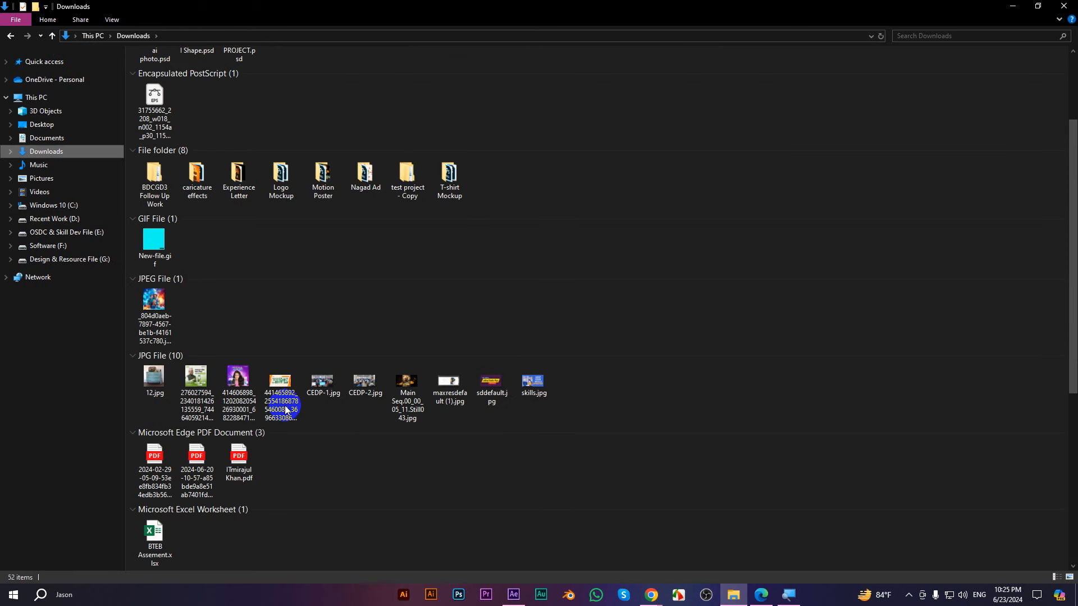
scroll(278, 404, down, 2)
click(278, 405)
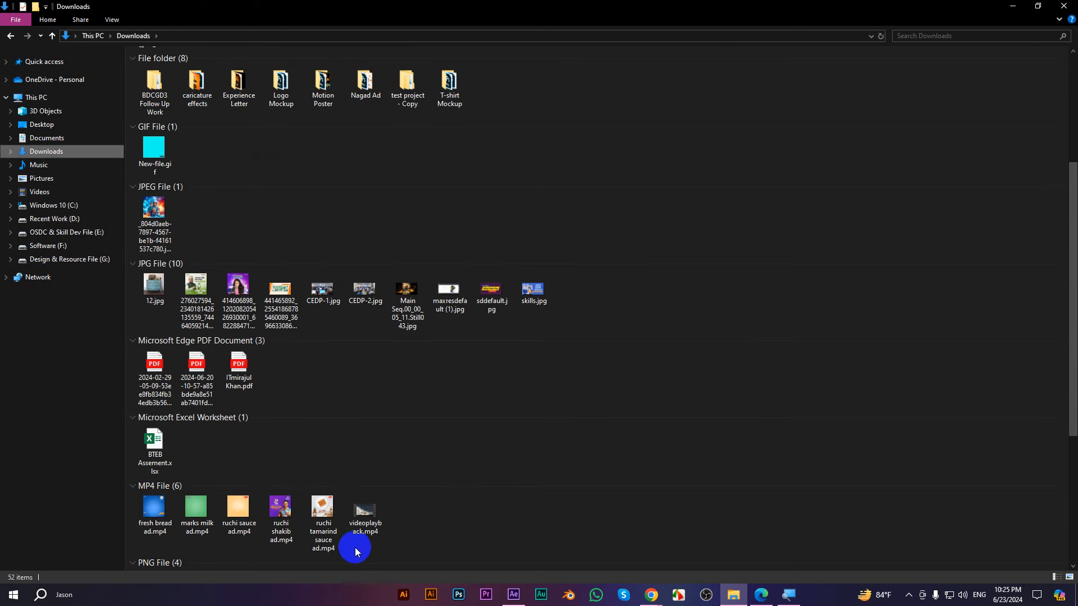
drag(364, 517, 95, 486)
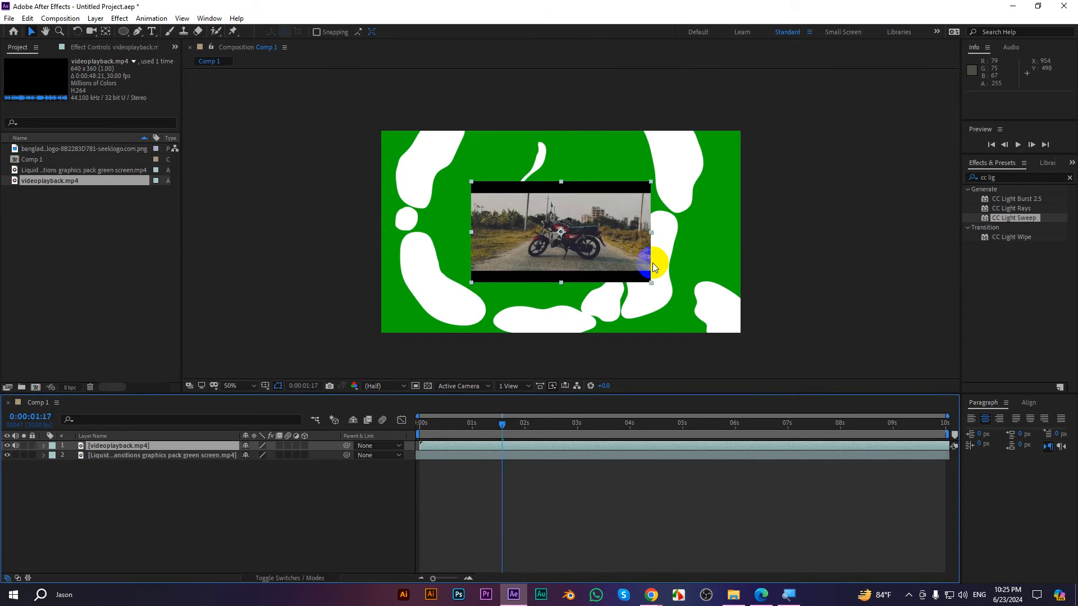
drag(475, 194, 476, 187)
drag(562, 233, 694, 301)
key(ctrl+z)
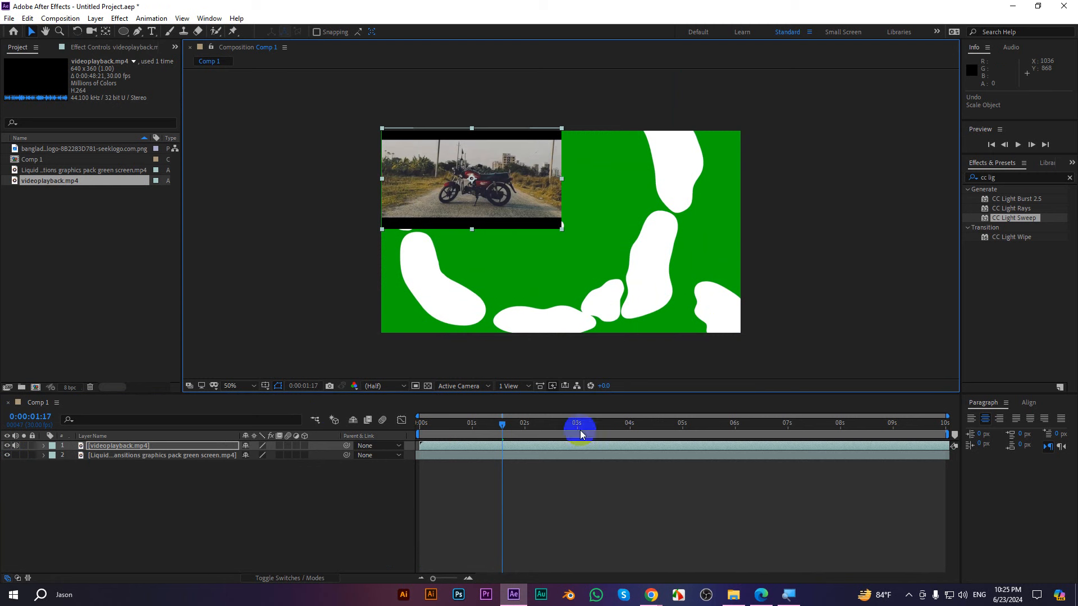
- Fit the videoplayback.mp4 layer to the comp and place it beneath the liquid motion green screen layer
right_click(546, 447)
mouse_move(592, 325)
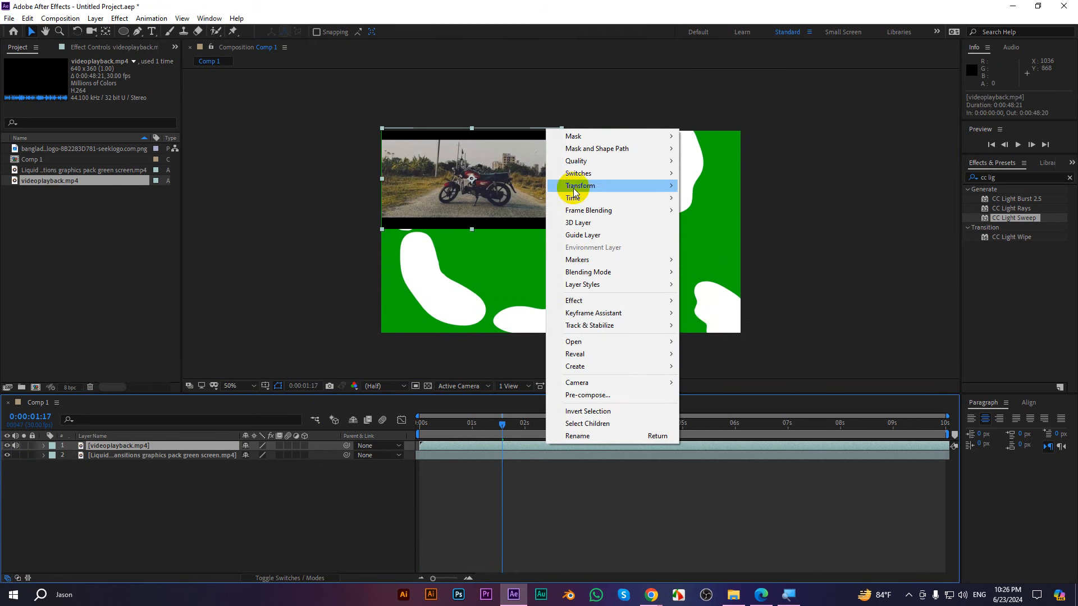
mouse_move(574, 187)
click(716, 333)
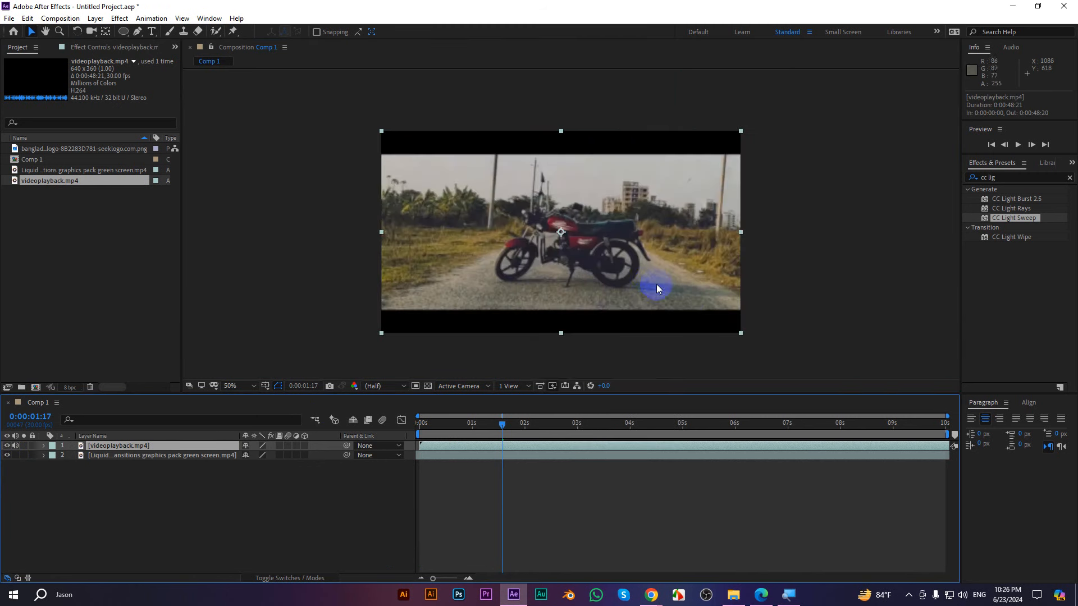
drag(91, 450, 328, 486)
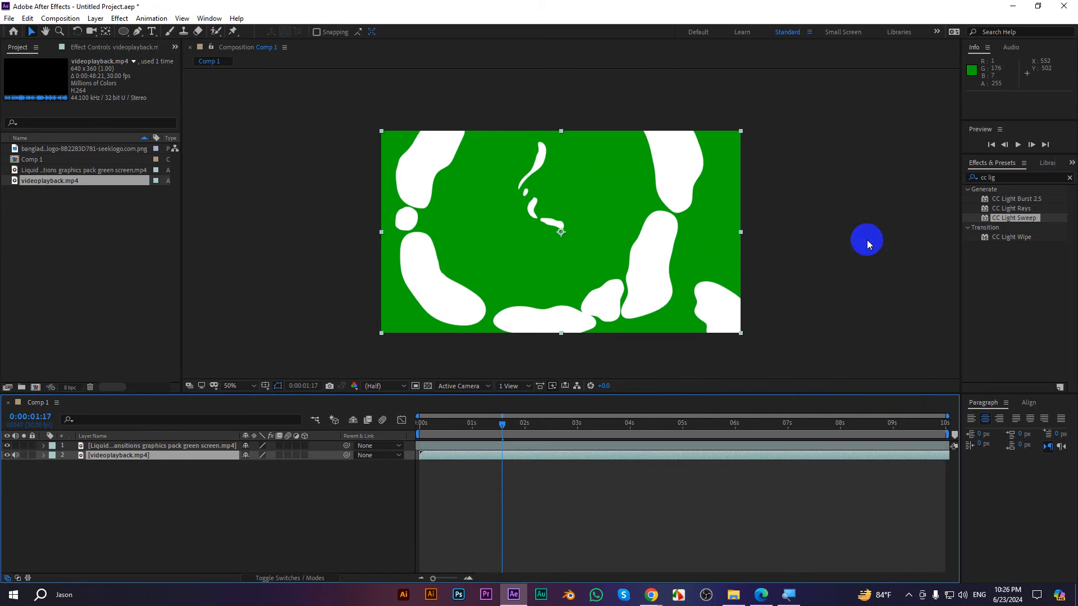
- Search the effects and presets for keylight
click(1056, 177)
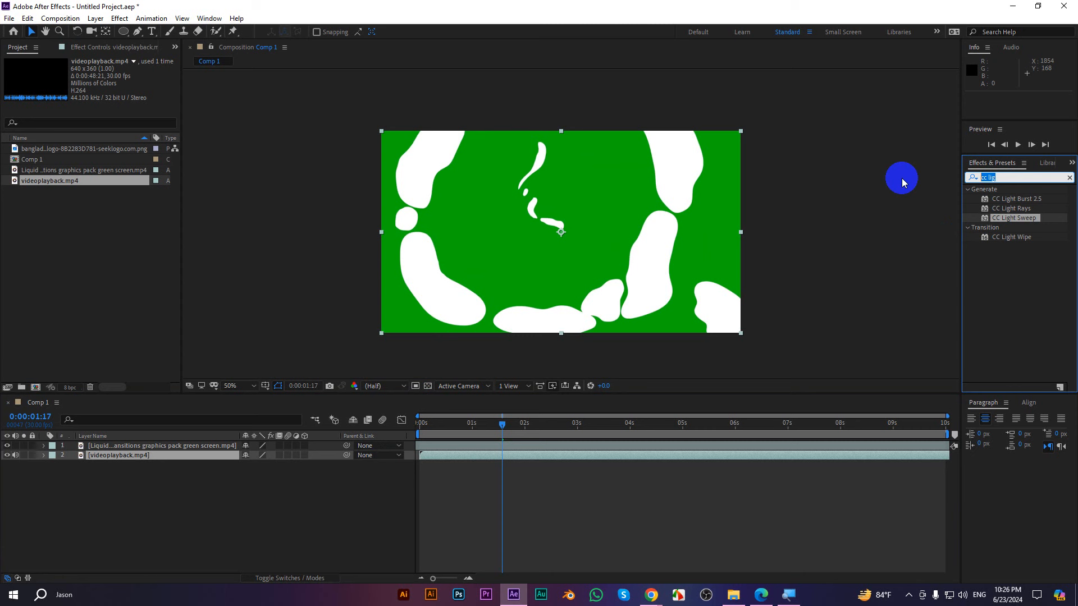
text(ke)
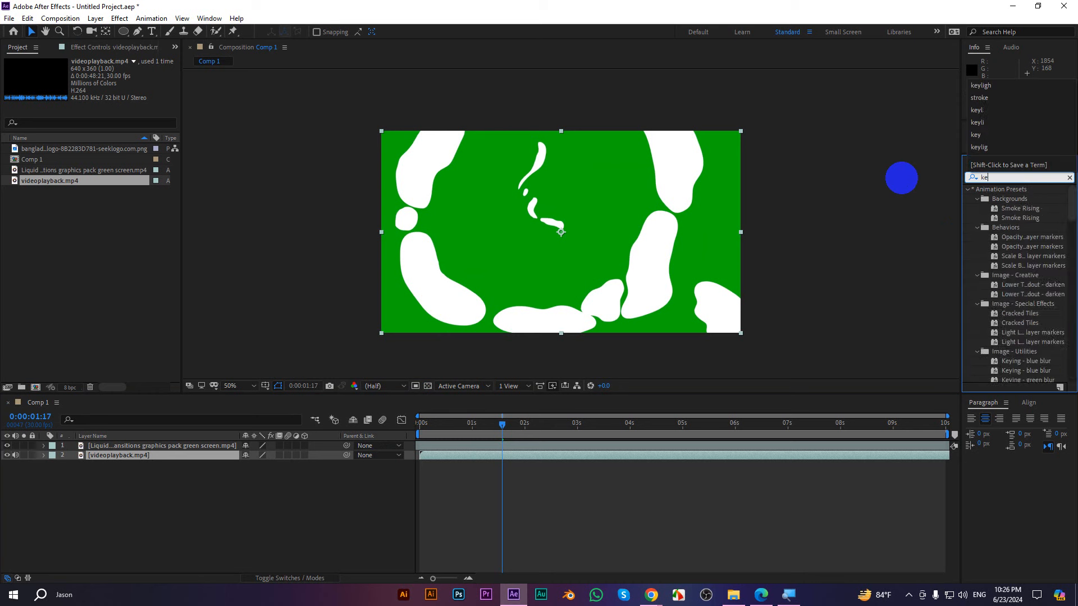
text(ylight)
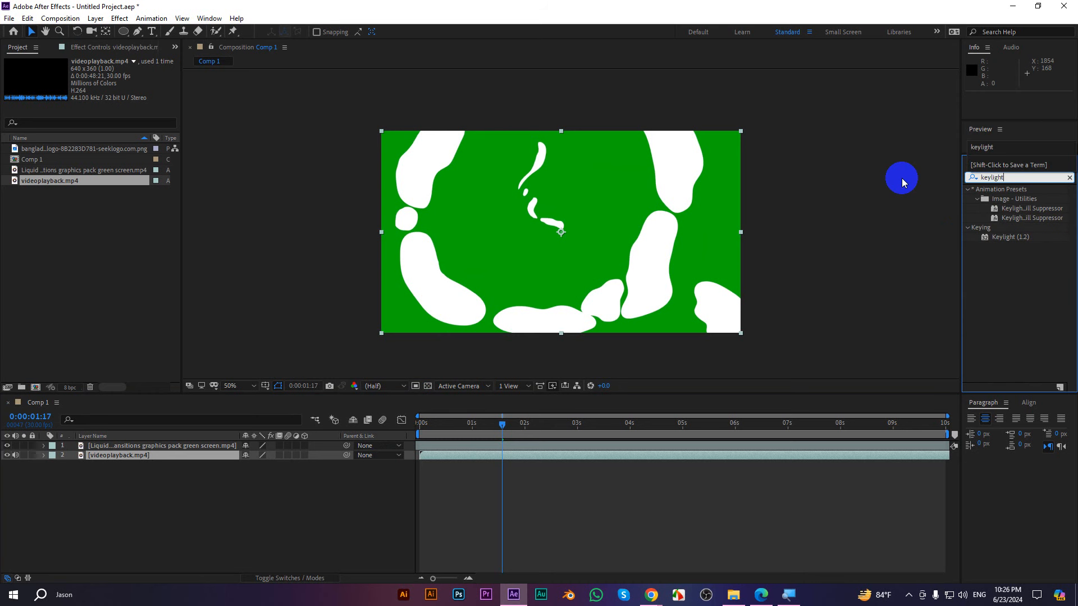
- Try Keylight (1.2) on the videoplayback.mp4 layer with the background green as Screen Colour, and remove the effect
drag(1018, 236, 733, 322)
double_click(1013, 238)
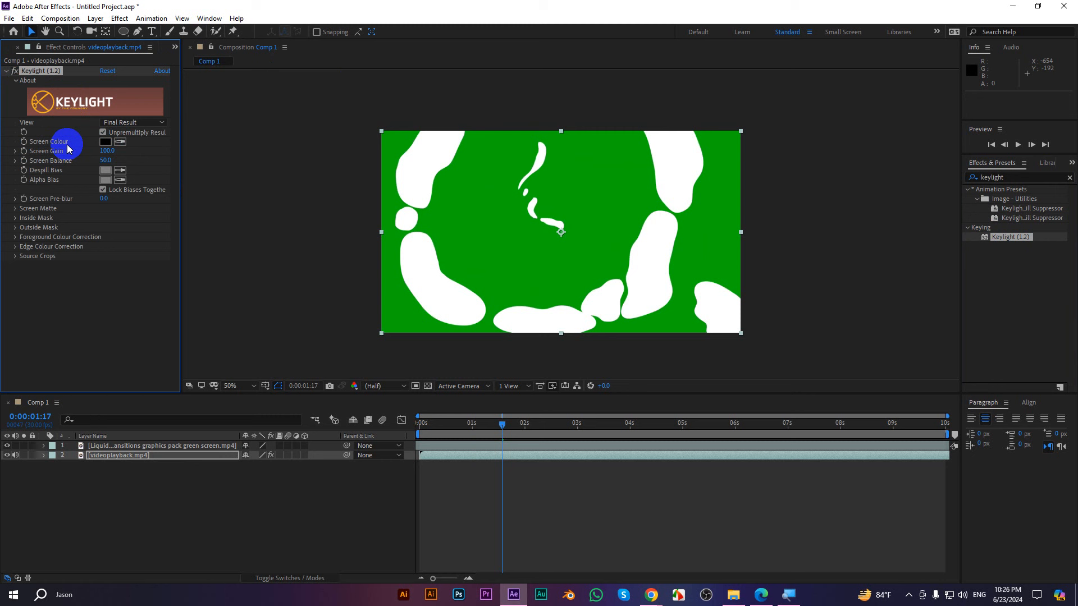
click(120, 141)
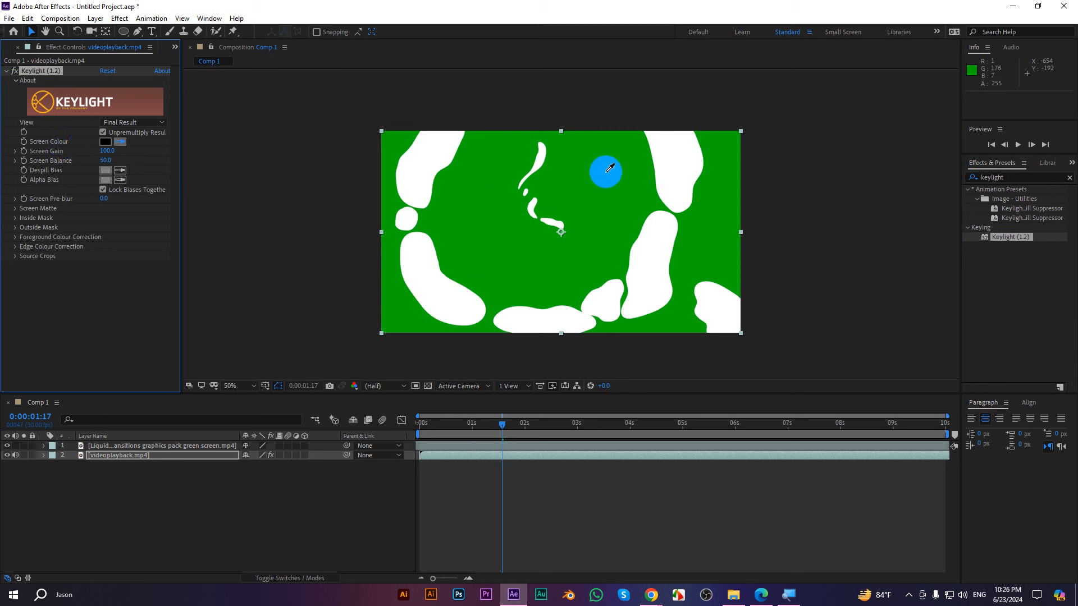
click(606, 172)
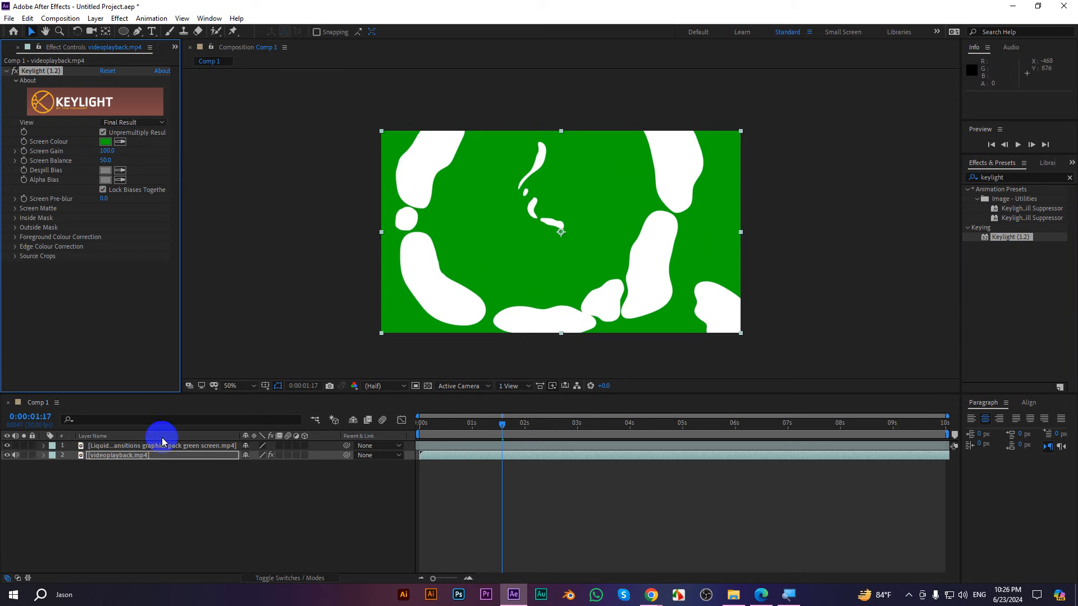
click(107, 446)
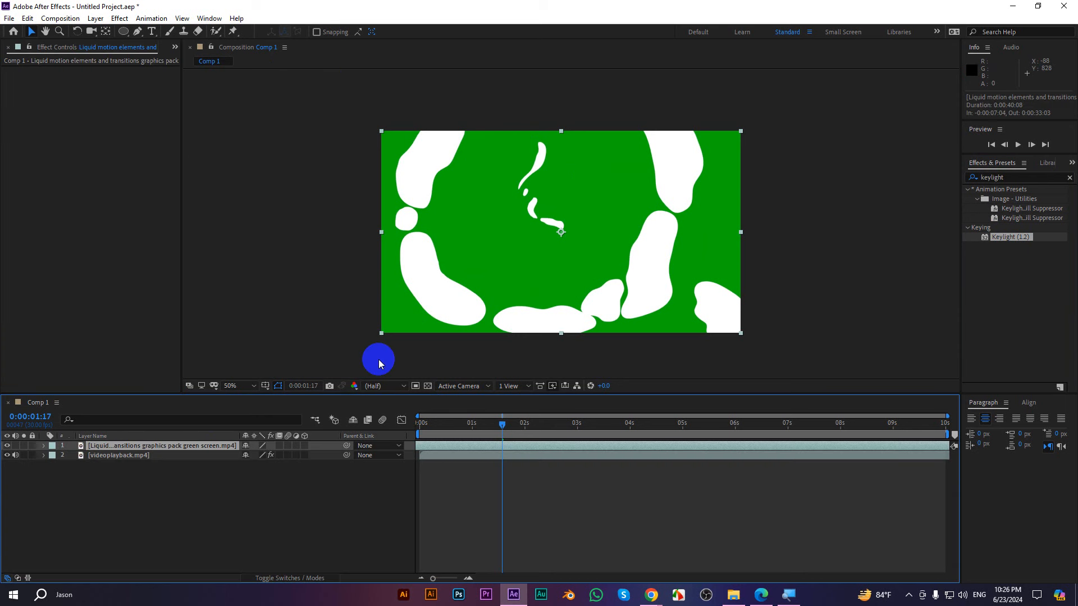
click(126, 455)
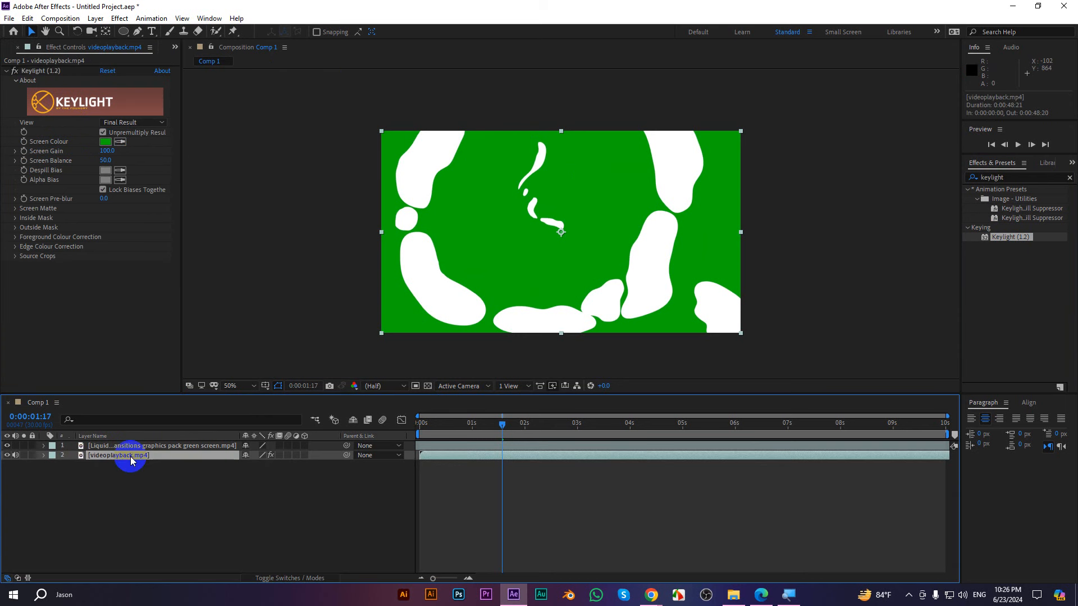
click(57, 71)
key(Delete)
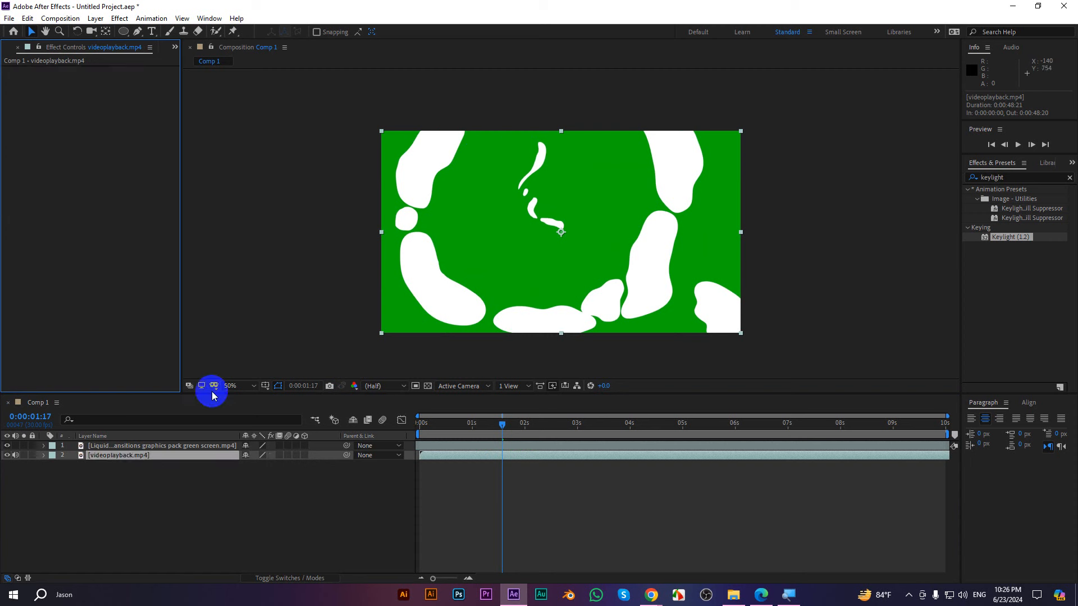
- Apply Keylight (1.2) to the liquid motion green screen layer and sample its green background as the Screen Colour
click(128, 446)
double_click(1005, 238)
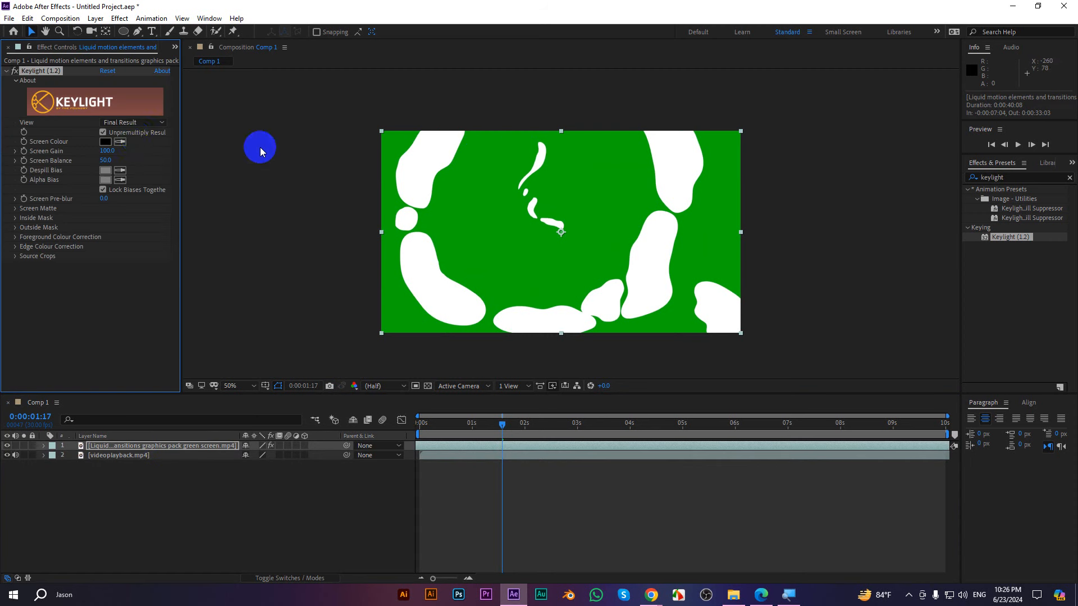
click(121, 141)
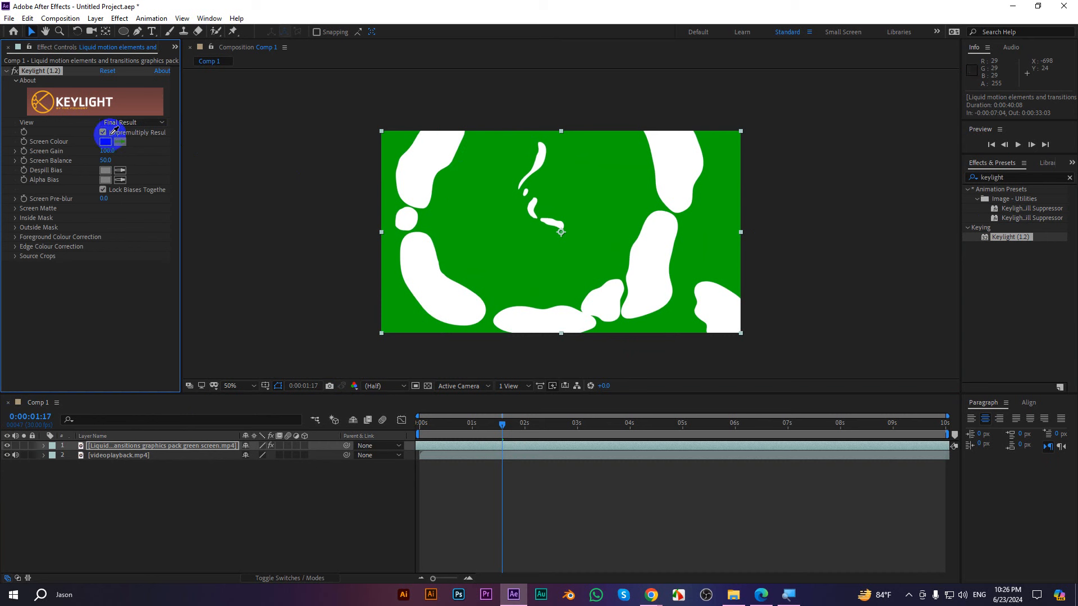
click(501, 163)
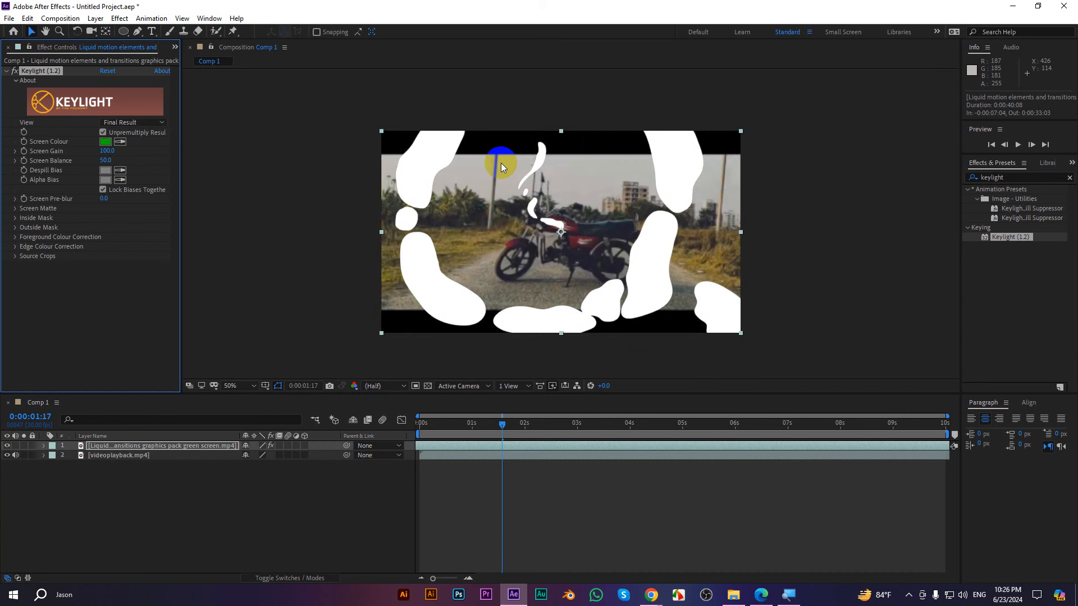
- Try muting the videoplayback.mp4 audio and shifting the liquid motion layer 29 frames later, preview from the start, and undo the changes
drag(505, 424, 417, 423)
key(space)
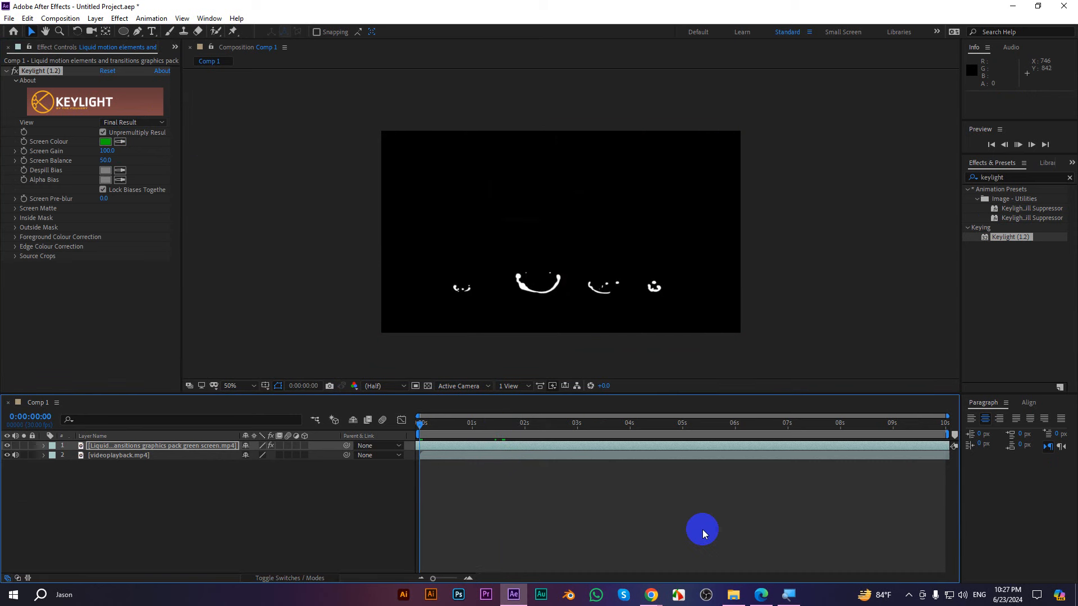
click(15, 456)
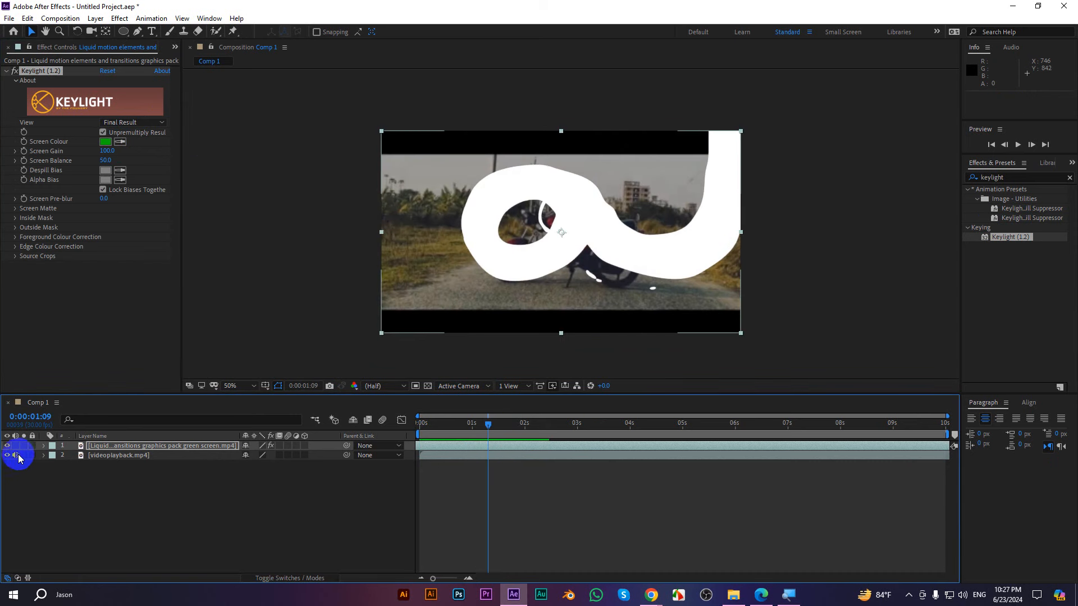
mouse_move(499, 435)
mouse_down()
mouse_move(323, 429)
mouse_move(484, 446)
mouse_up()
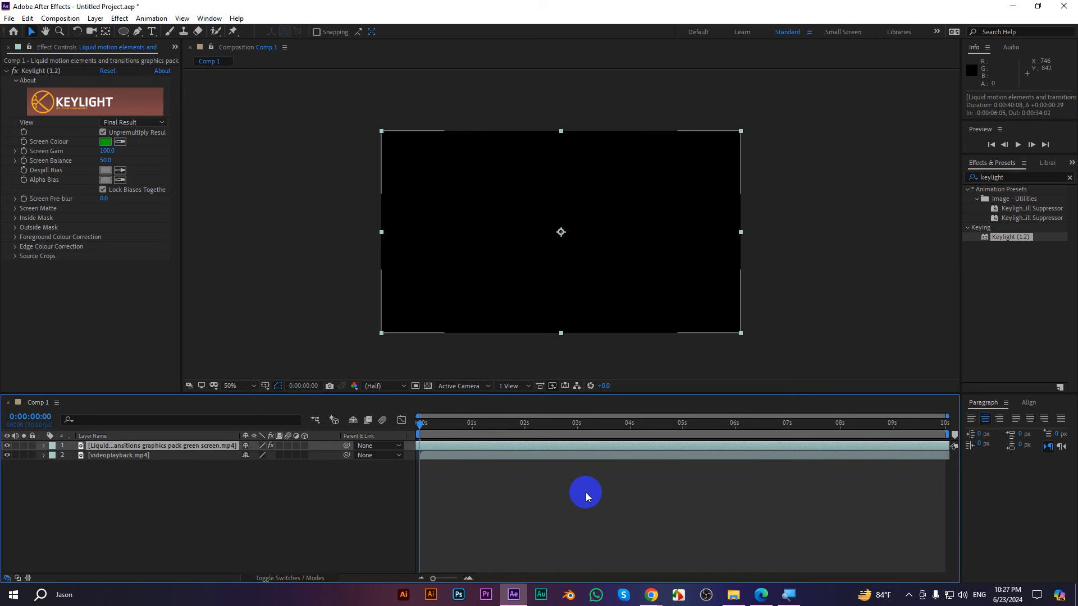
key(space)
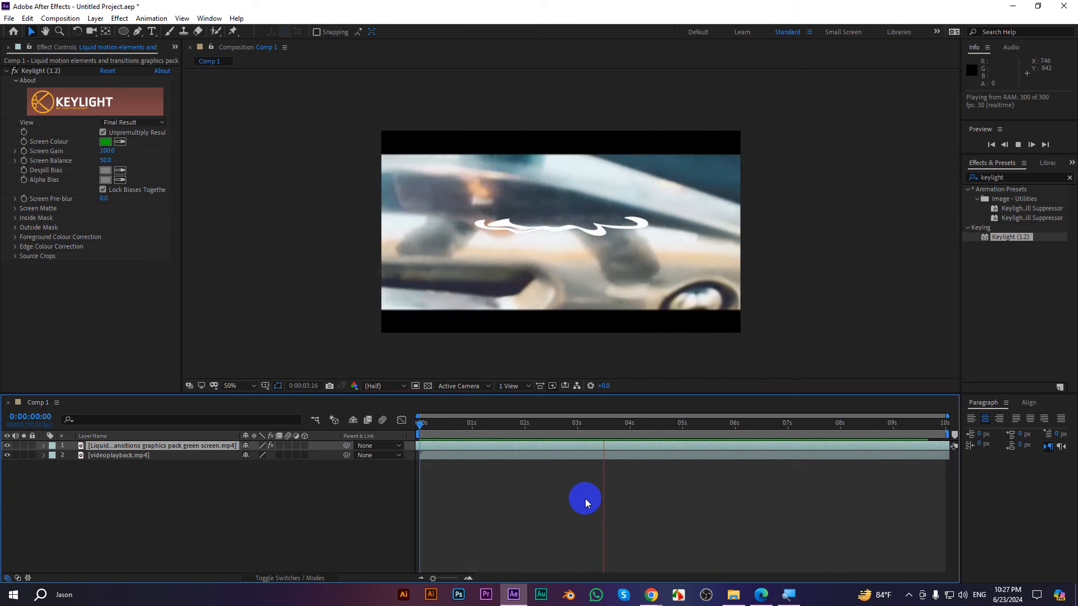
key(space)
key(ctrl+z)
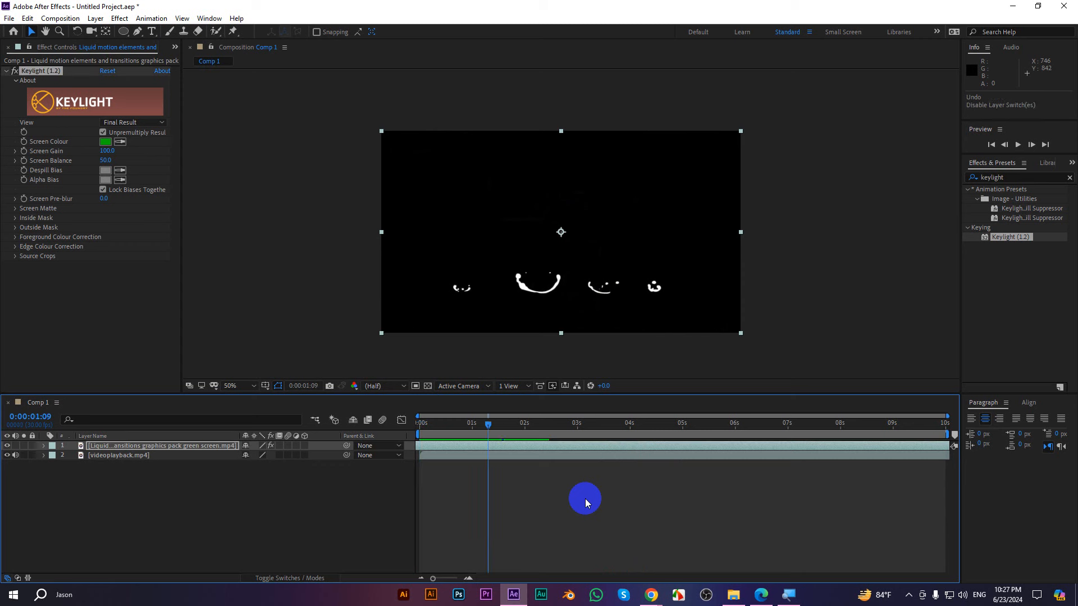
- Shift the liquid motion green screen layer 26 frames later, return to the composition's start, and keep that layer selected
drag(467, 424, 475, 458)
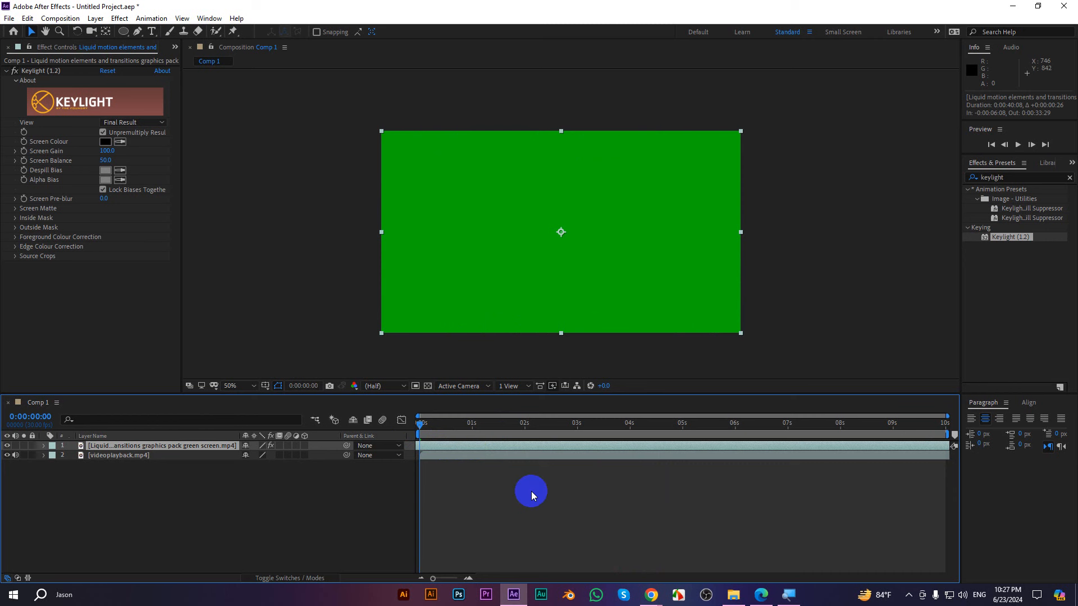
click(549, 498)
click(127, 446)
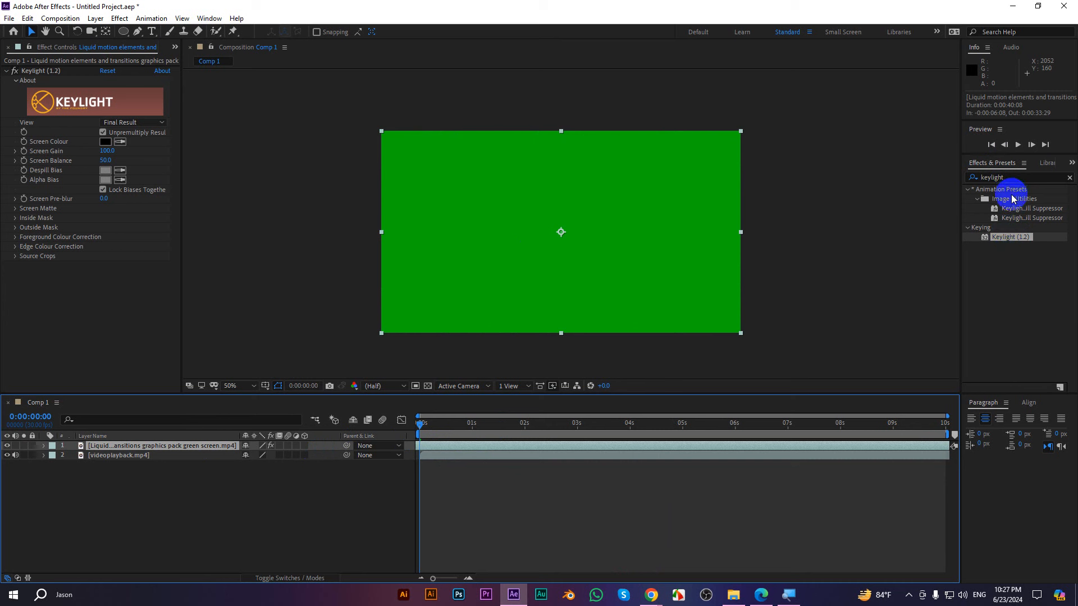
mouse_move(999, 237)
mouse_down()
mouse_move(686, 240)
mouse_move(494, 210)
mouse_move(520, 220)
mouse_move(997, 239)
mouse_up()
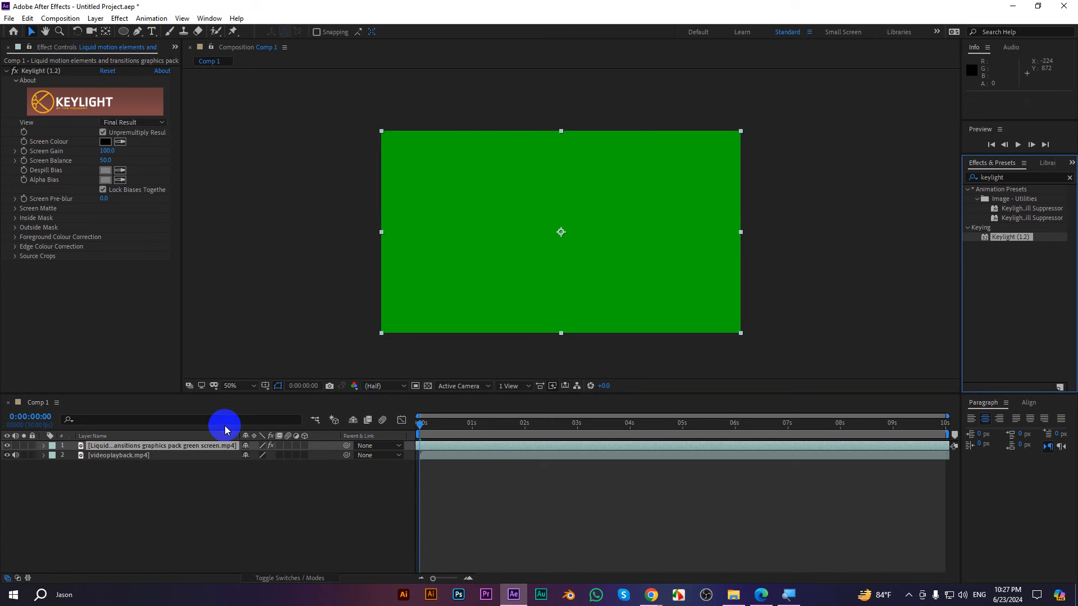
- Replace the liquid motion layer's Keylight (1.2) with a fresh instance and sample the green background as its Screen Colour
click(164, 448)
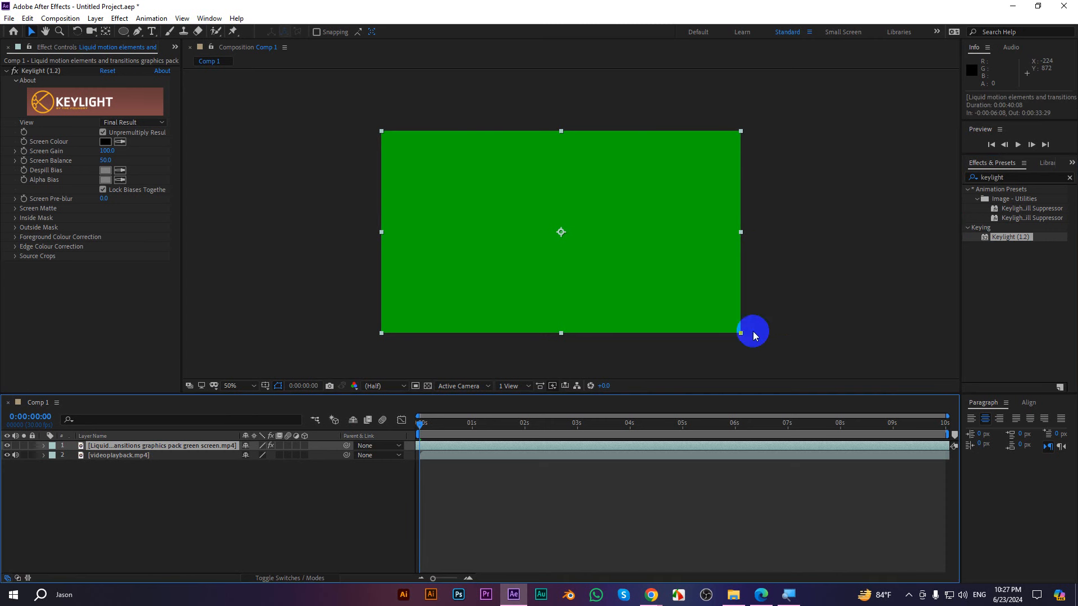
double_click(1017, 239)
scroll(84, 228, up, 2)
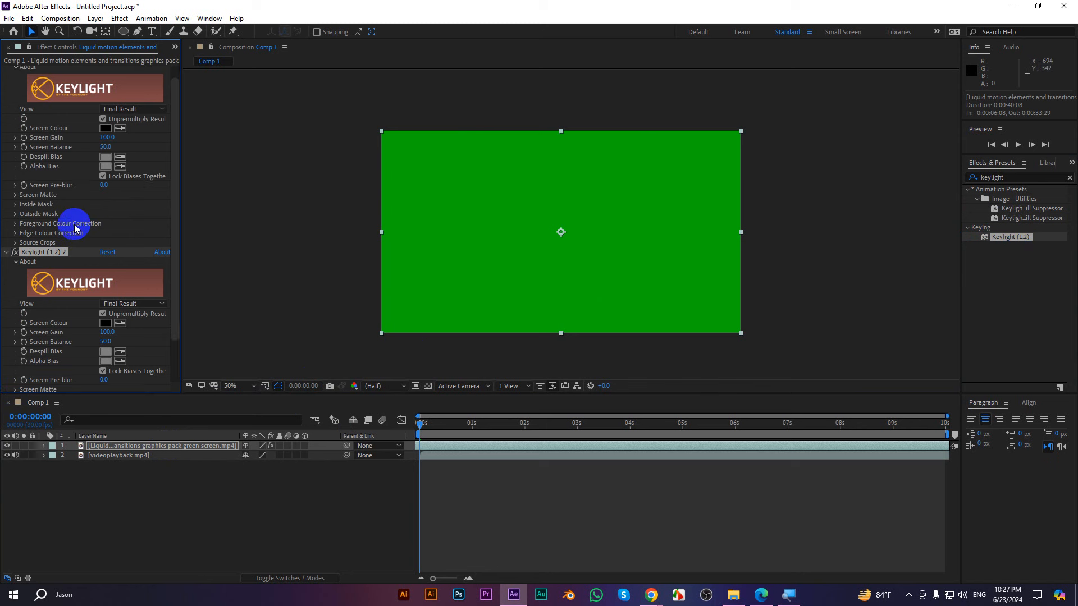
scroll(52, 82, up, 1)
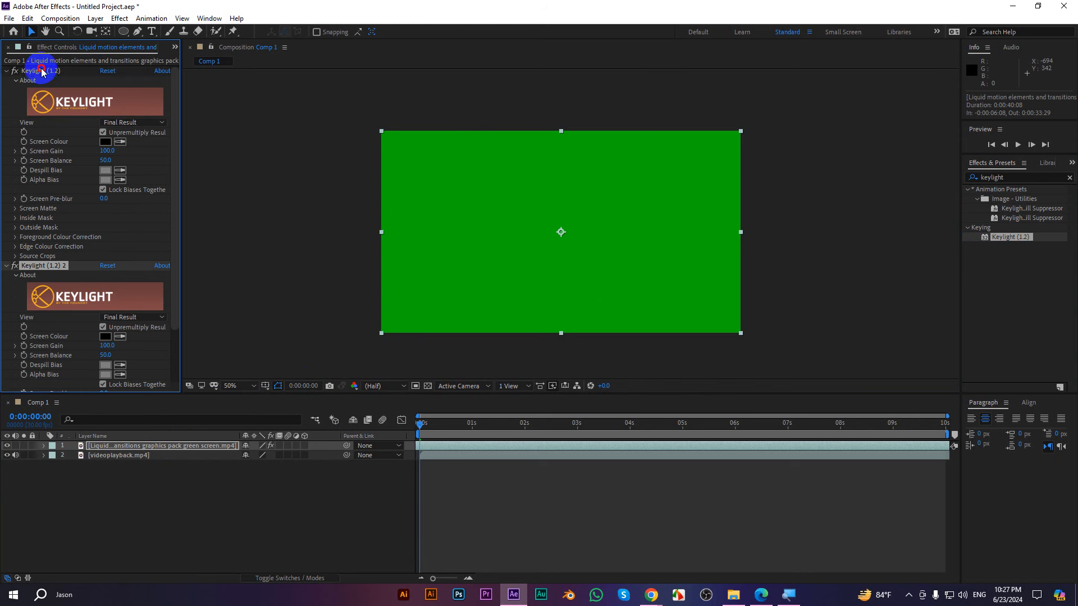
click(45, 70)
key(Delete)
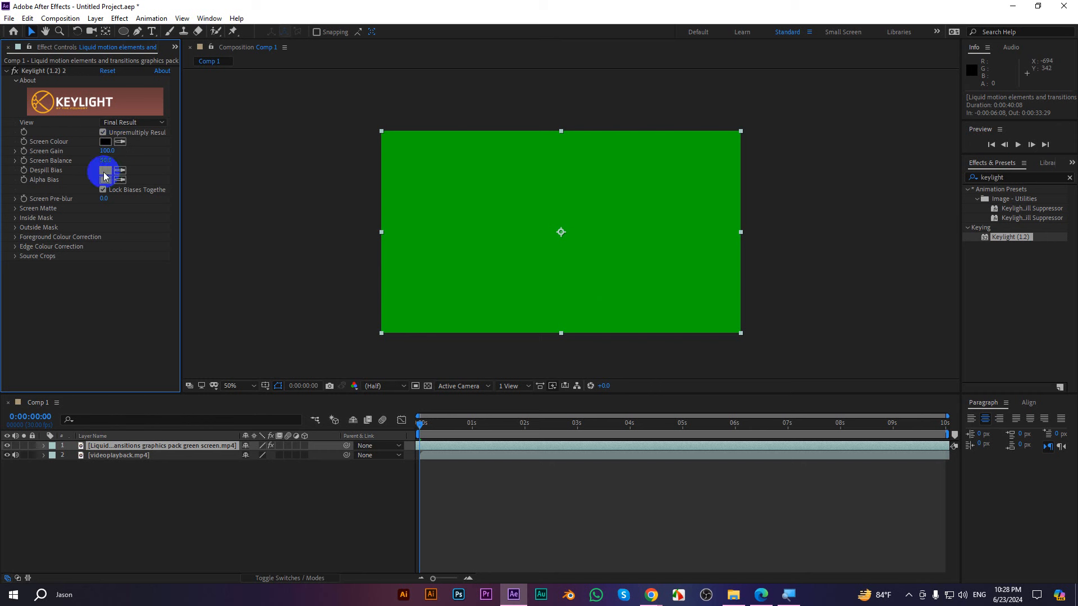
click(121, 142)
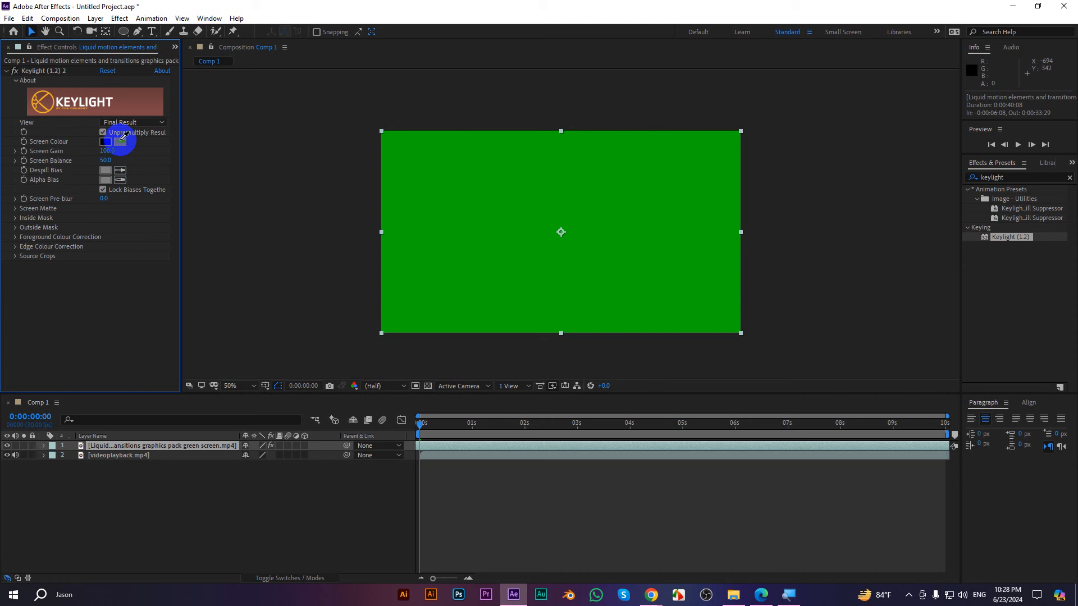
click(513, 182)
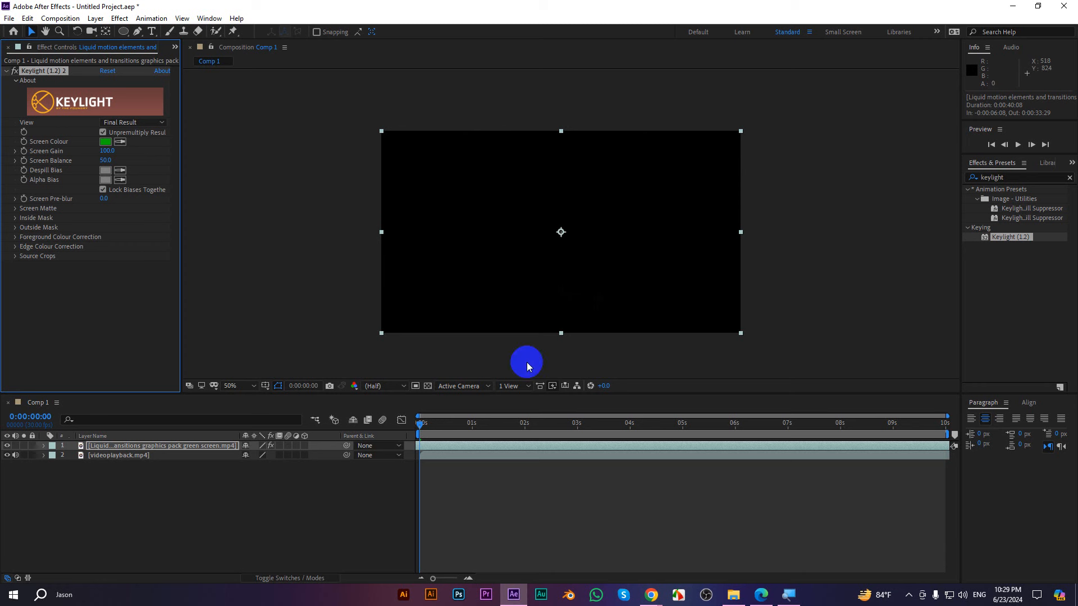
- Mute the videoplayback.mp4 audio and preview the keyed composition from the start, stopping at 0:00:08:15
key(space)
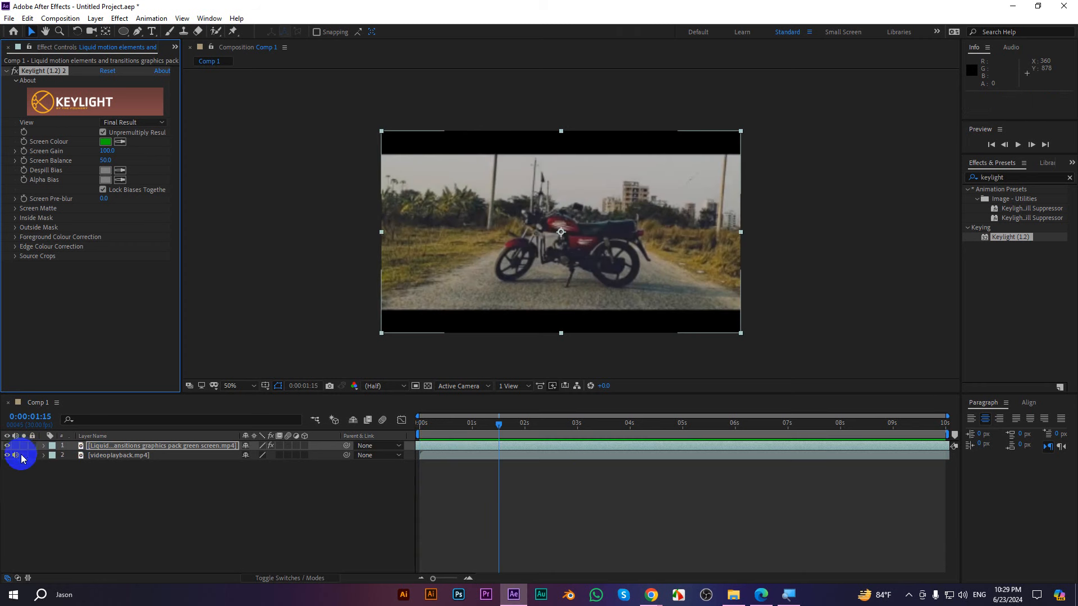
click(468, 448)
key(space)
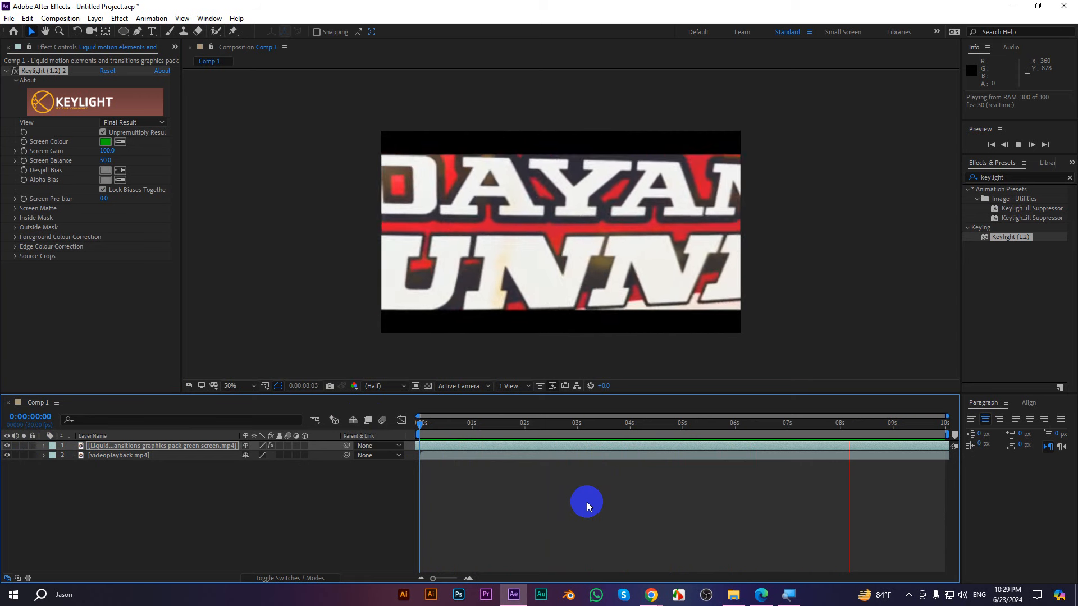
key(space)
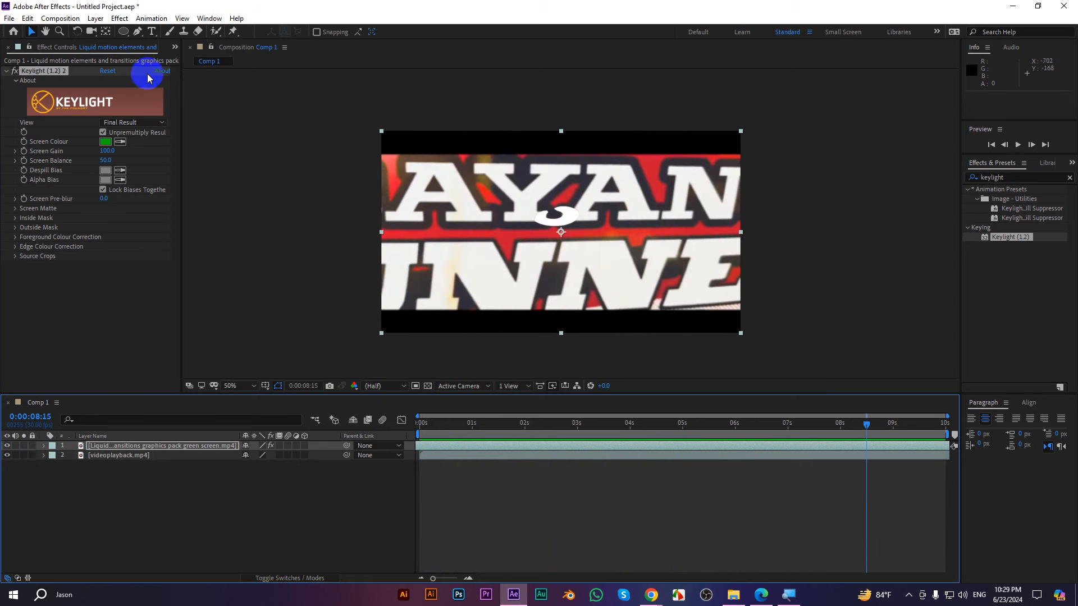
- Bring up the project's list of footage and compositions in place of the effect settings
click(179, 48)
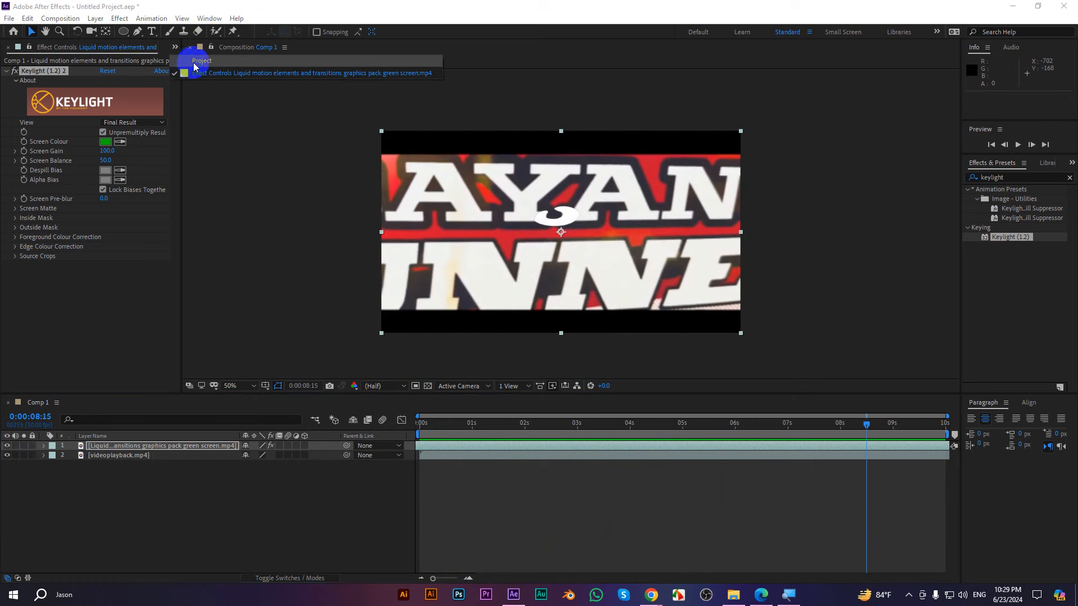
click(193, 62)
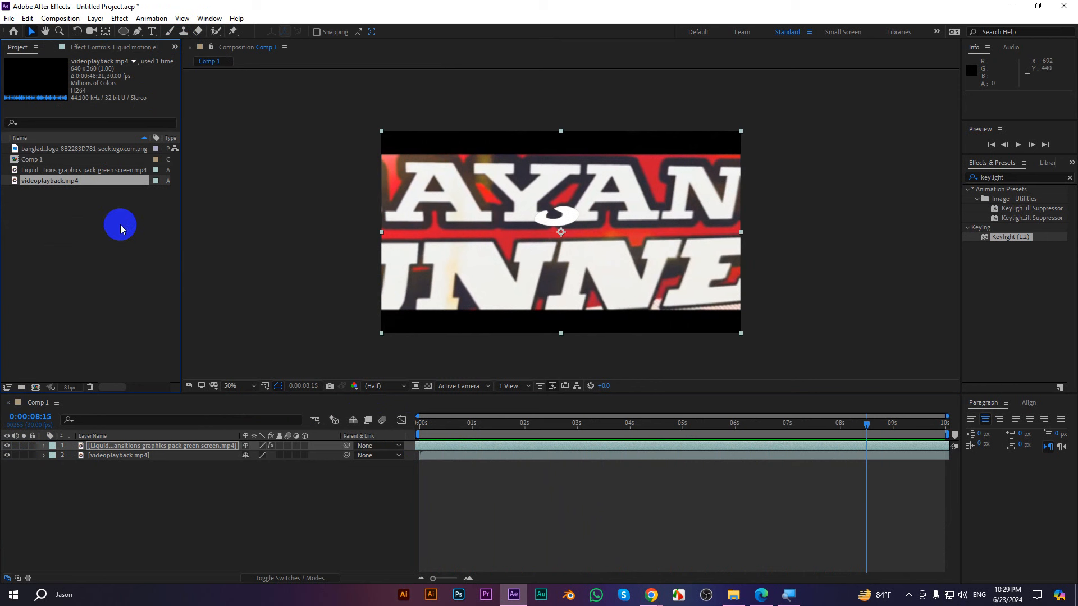